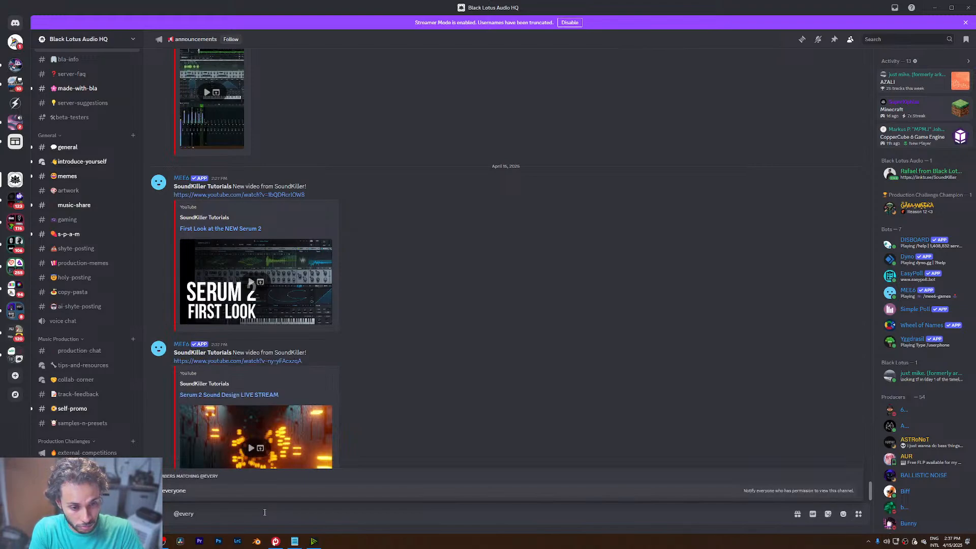
key(Tab)
text(curre)
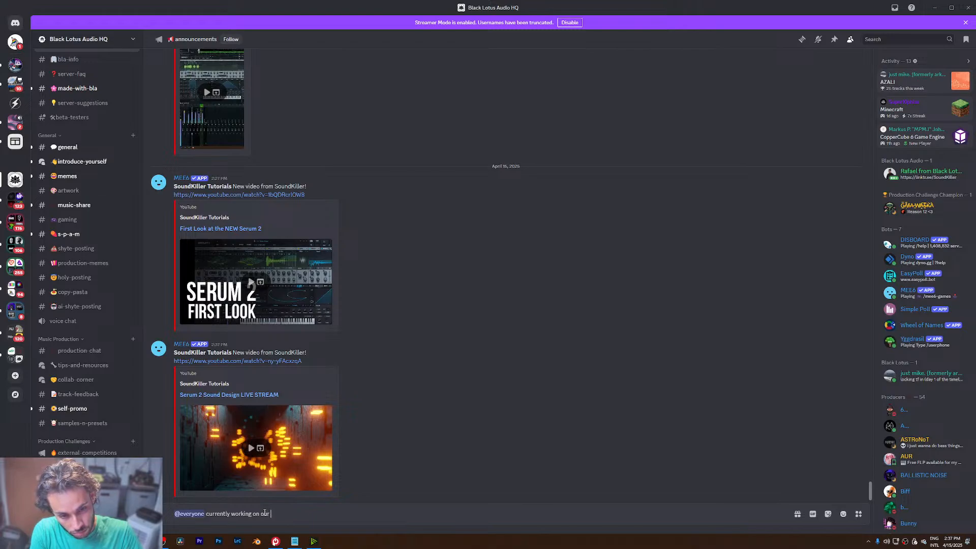
text(pco)
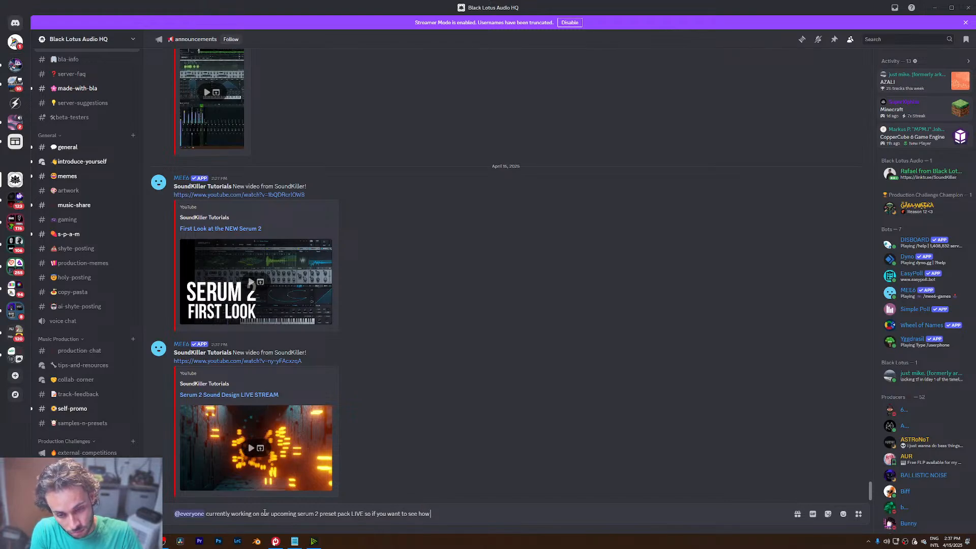
text(s are made feel free to join!)
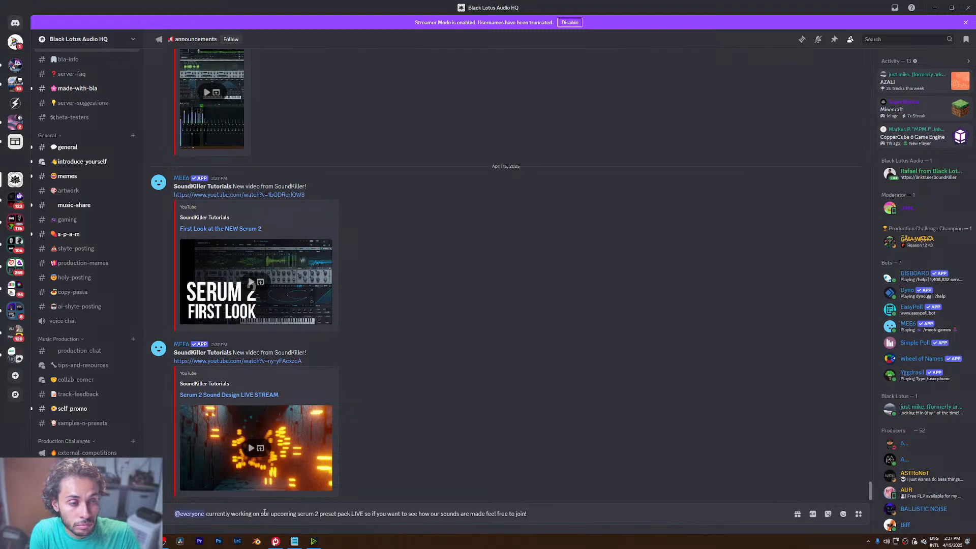
key(Return)
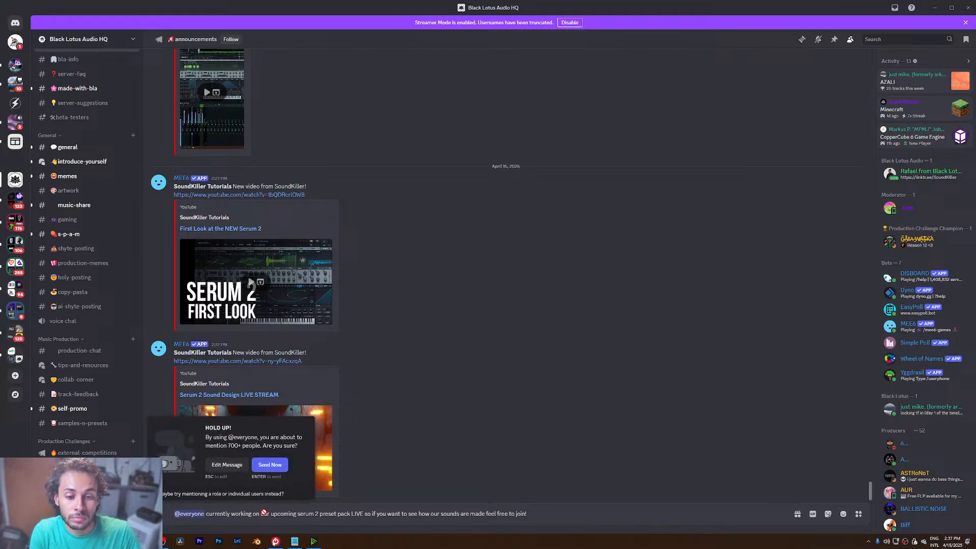
click(267, 464)
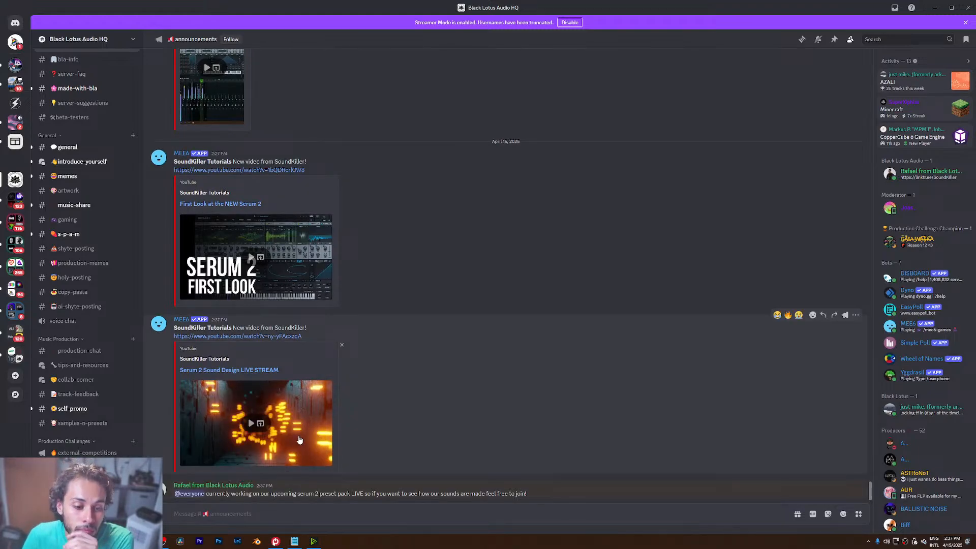
- Check the live stream's status in OBS, and switch to Serum 2 in FL Studio
click(164, 541)
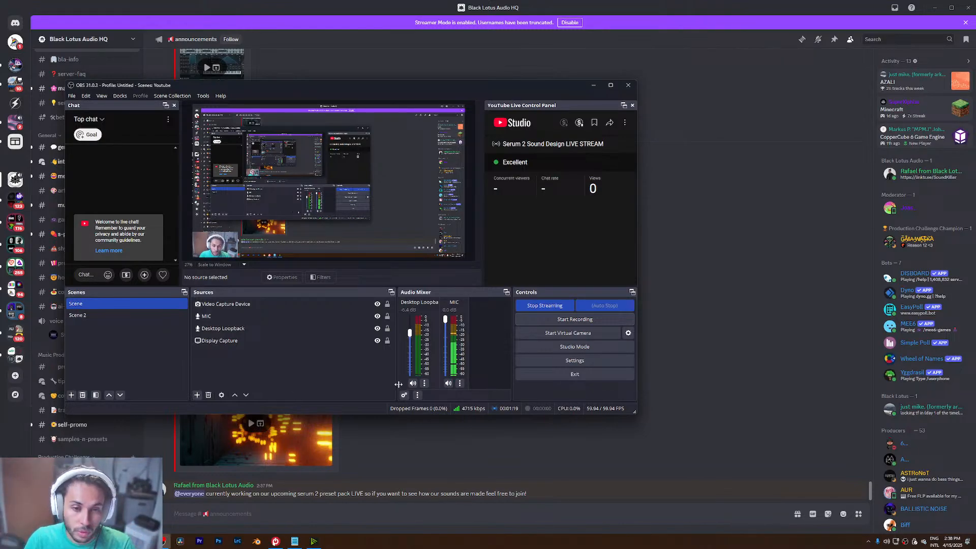
click(904, 543)
click(143, 541)
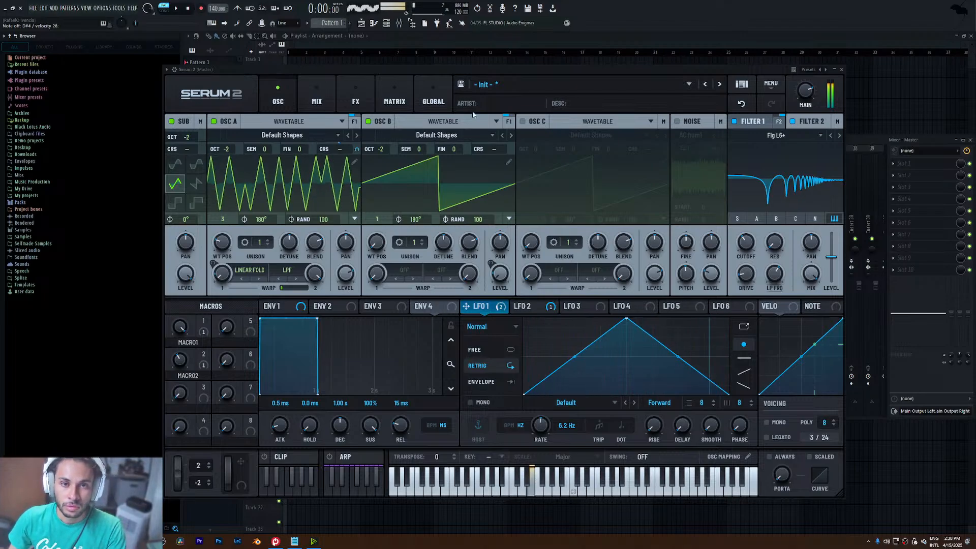
- Save the current Serum 2 preset in the Black Lotus Audio user folder as "BS - Trex"
click(460, 84)
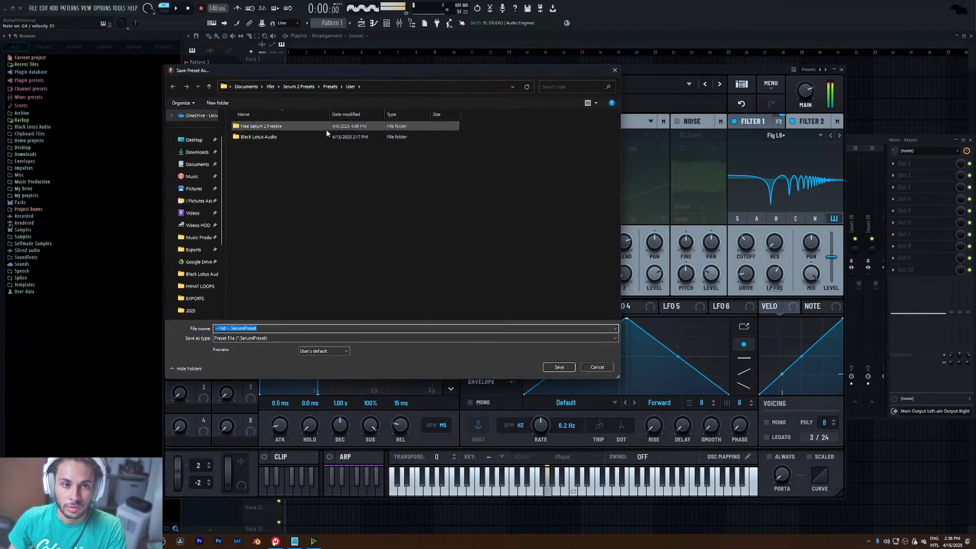
double_click(315, 137)
scroll(431, 294, down, 5)
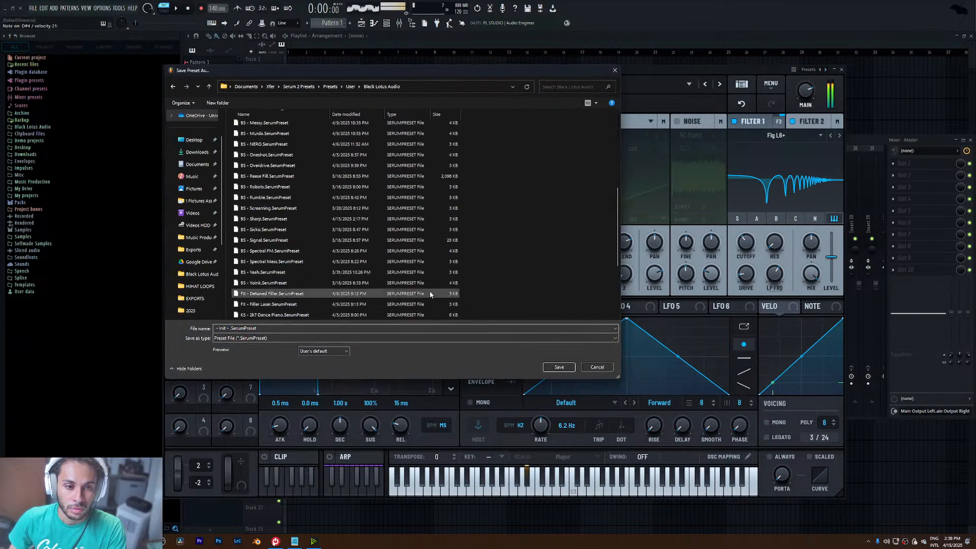
scroll(430, 294, down, 4)
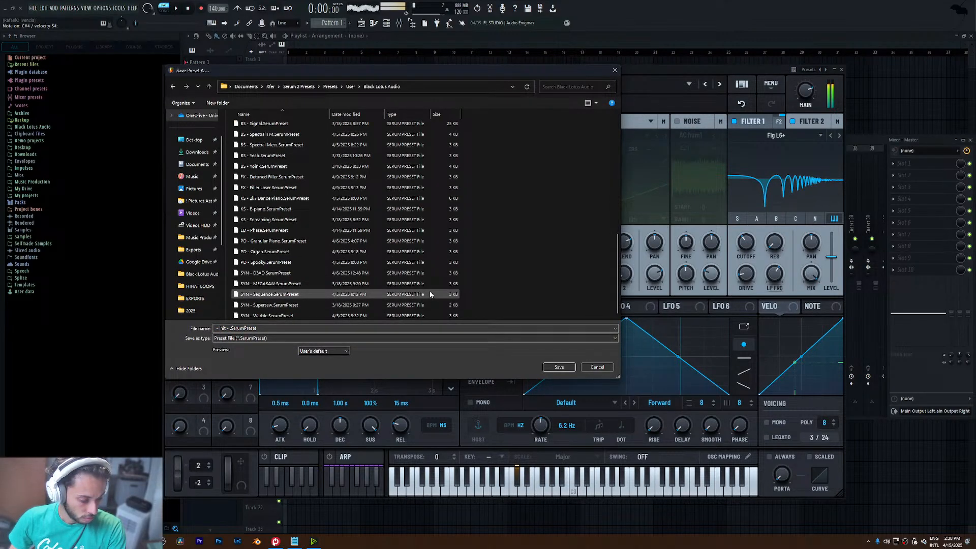
click(322, 329)
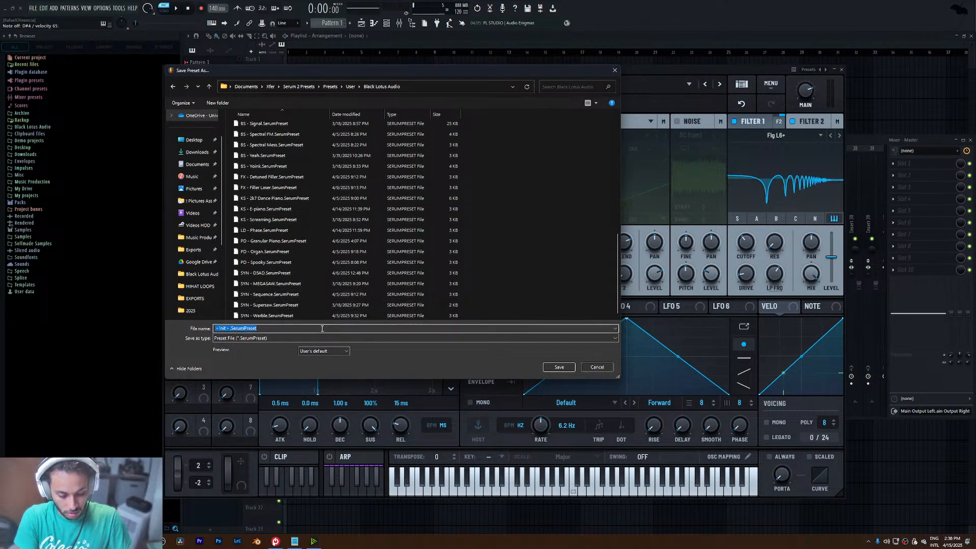
text(BS)
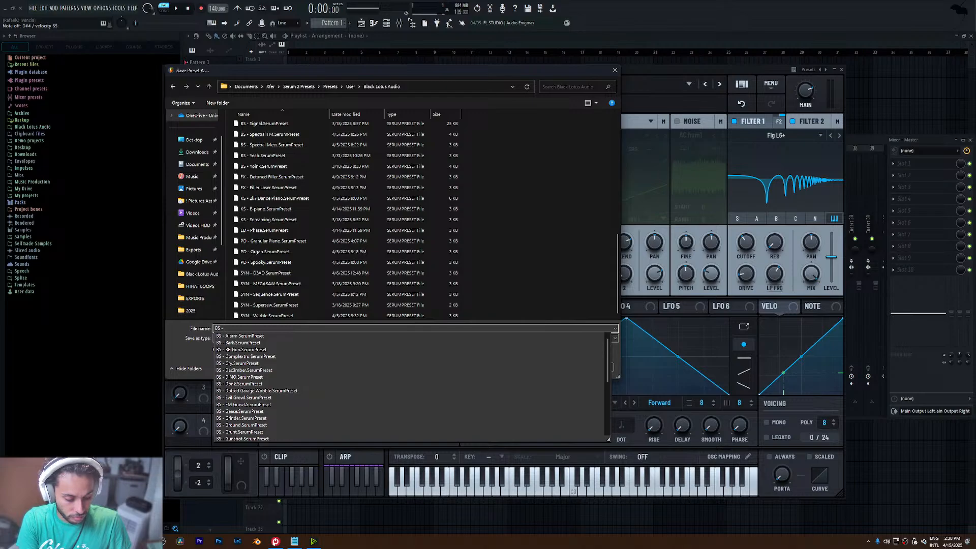
text(- Trex)
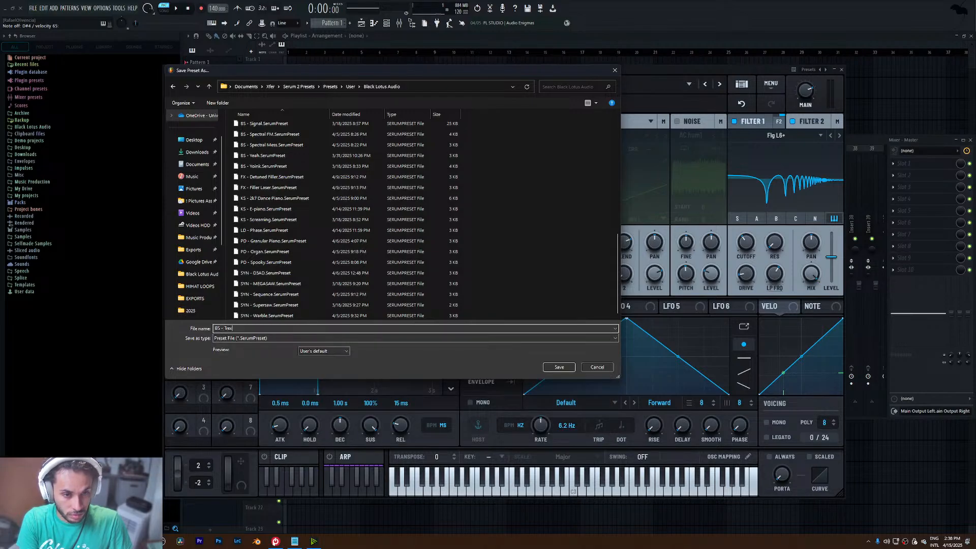
key(Return)
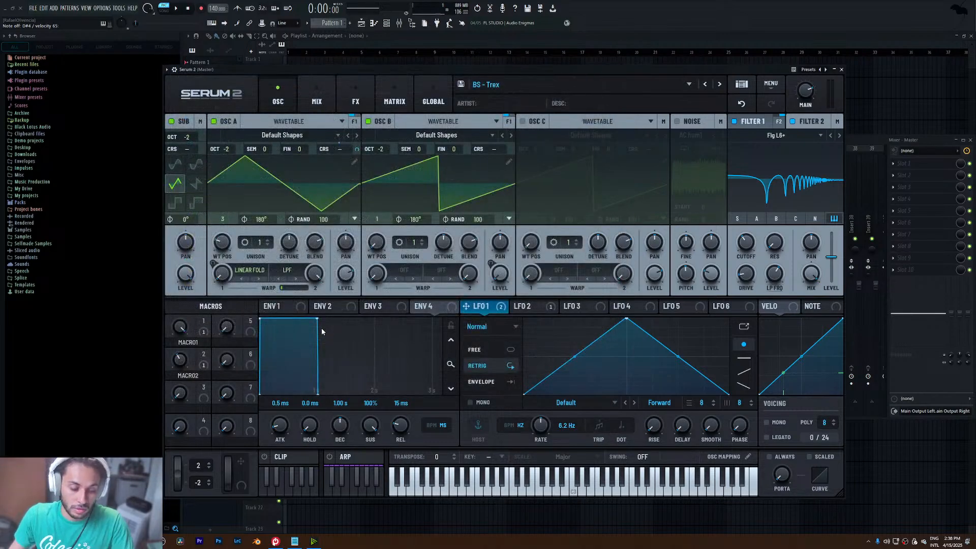
- Initialize a new preset and set oscillator A to wavetable position 2 and octave -2
click(771, 84)
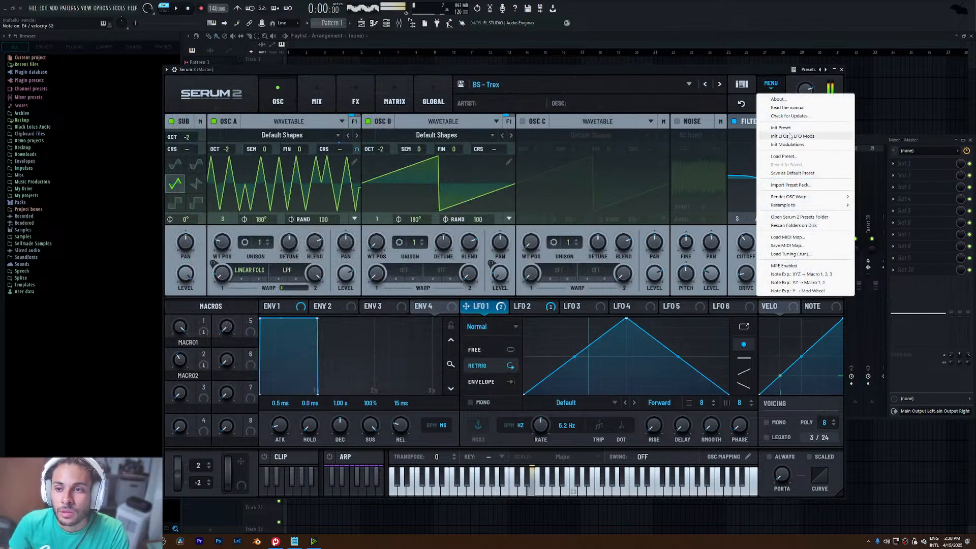
click(781, 128)
scroll(224, 239, up, 1)
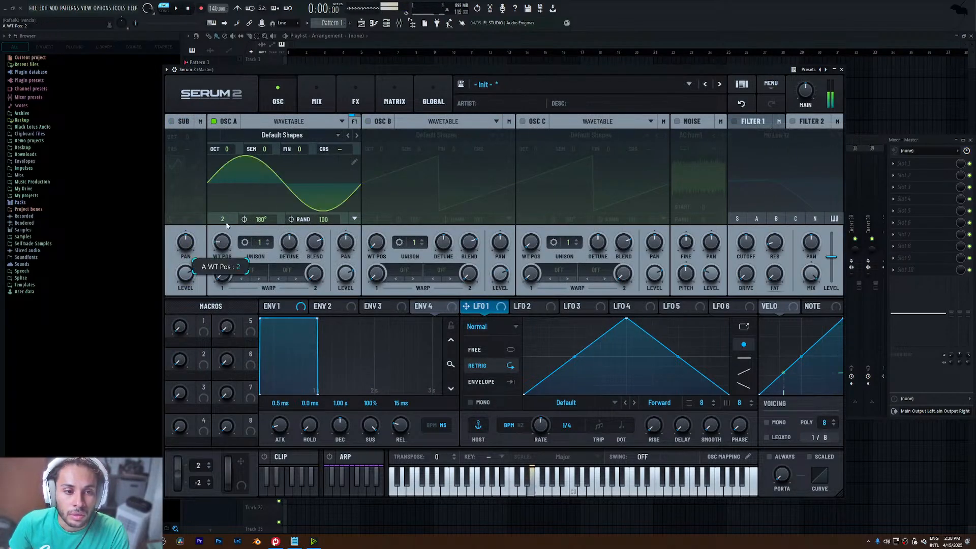
drag(227, 149, 227, 176)
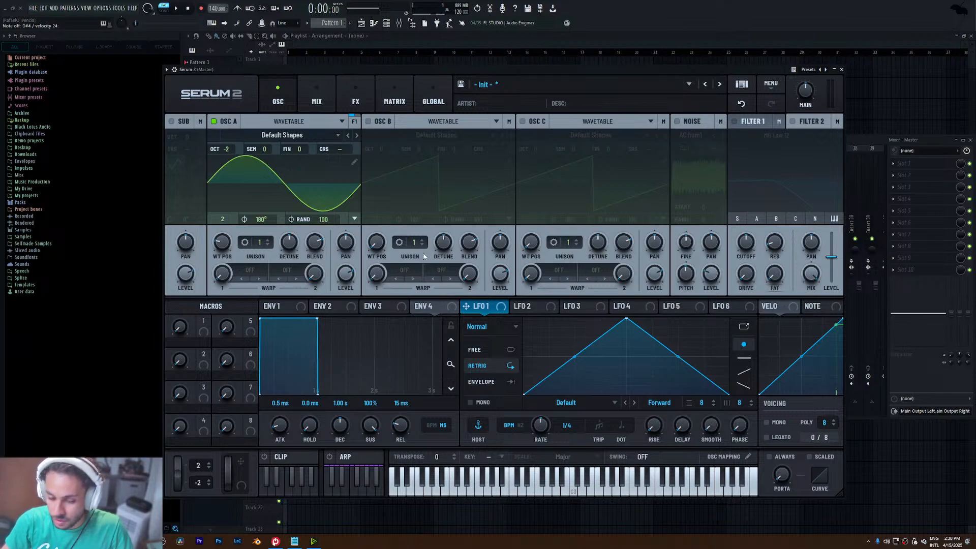
- Apply Sine Fold distortion as oscillator A's first warp and set its amount to about 18%
click(251, 270)
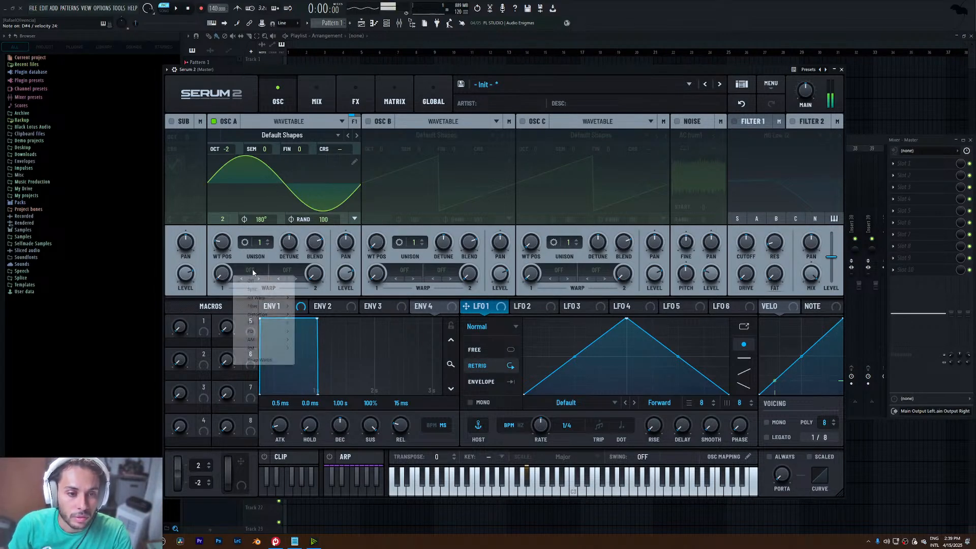
mouse_move(277, 315)
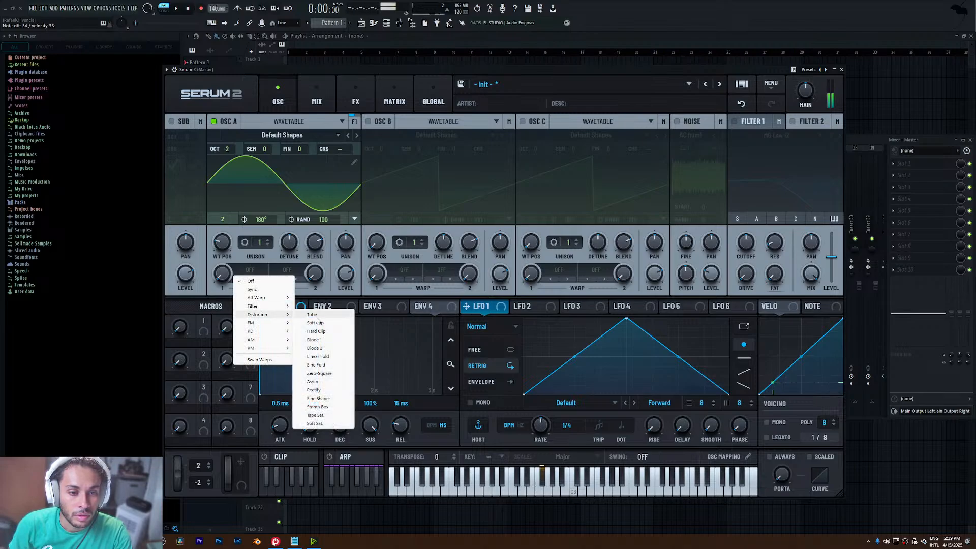
click(317, 364)
mouse_move(230, 286)
mouse_down()
mouse_move(230, 265)
mouse_move(230, 275)
mouse_up()
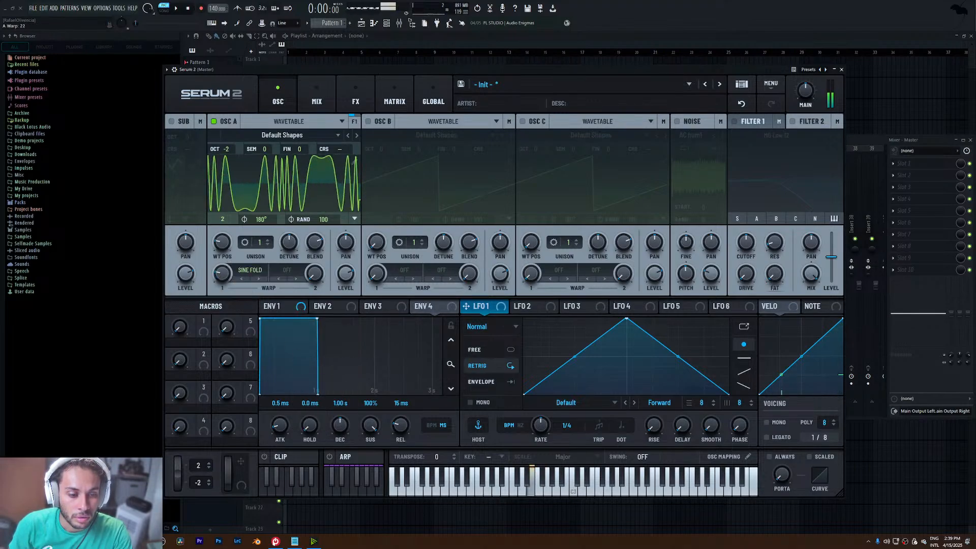
key(alt+Tab)
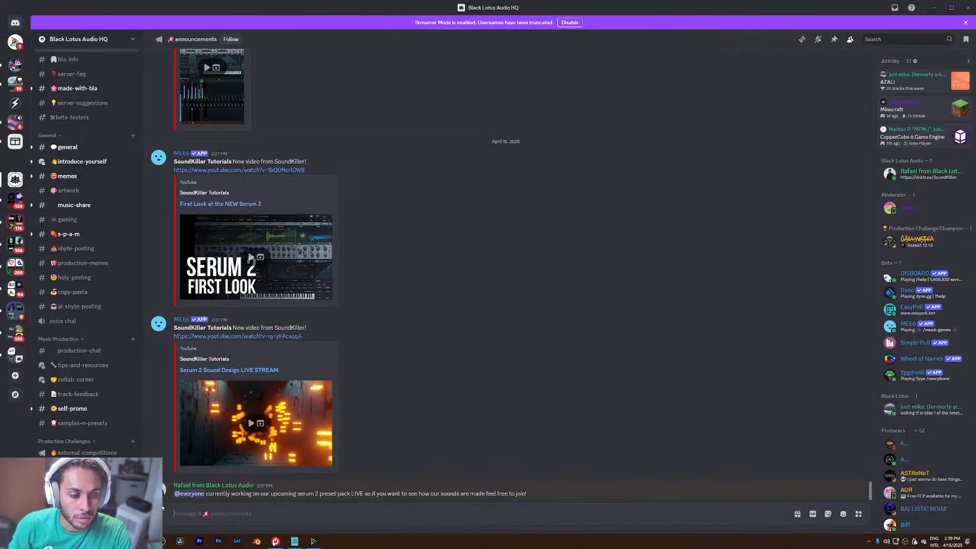
key(alt+Tab)
drag(217, 283, 231, 276)
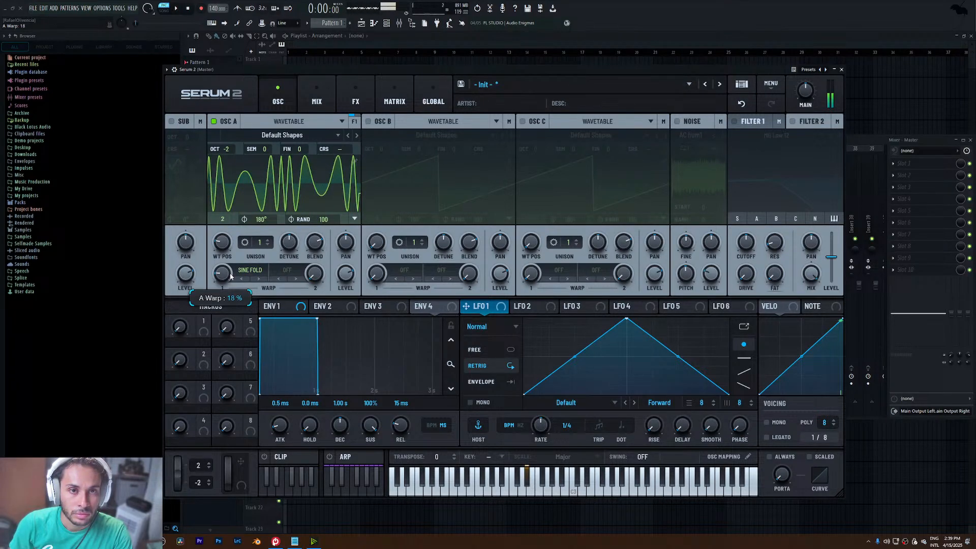
- Enable Filter 1 with the SampHold type, turn on key tracking, and set the cutoff to about 1055 Hz
click(734, 121)
click(761, 134)
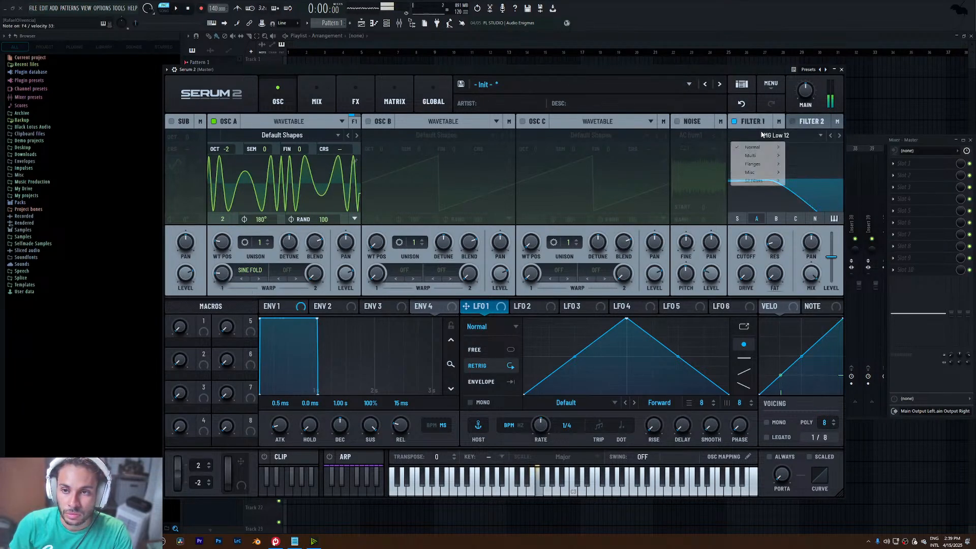
mouse_move(763, 175)
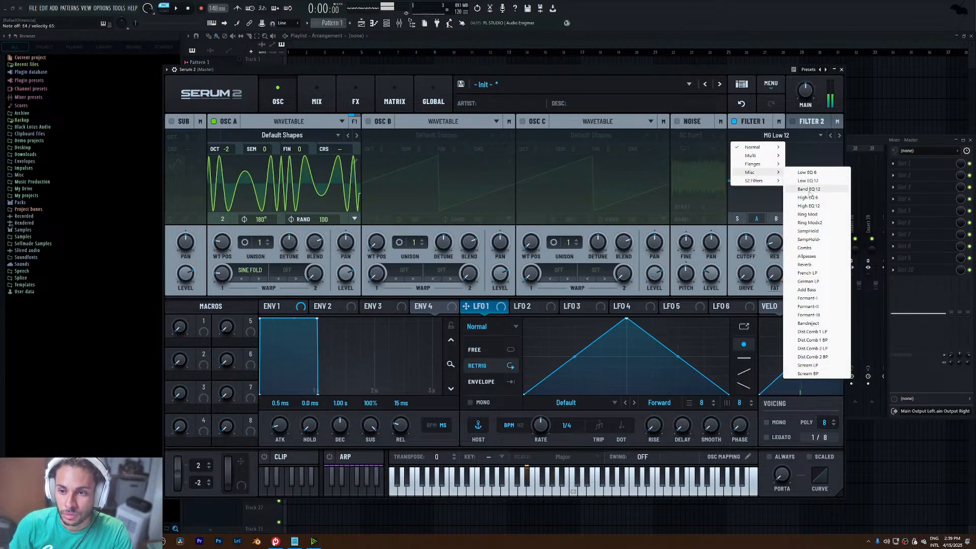
click(809, 231)
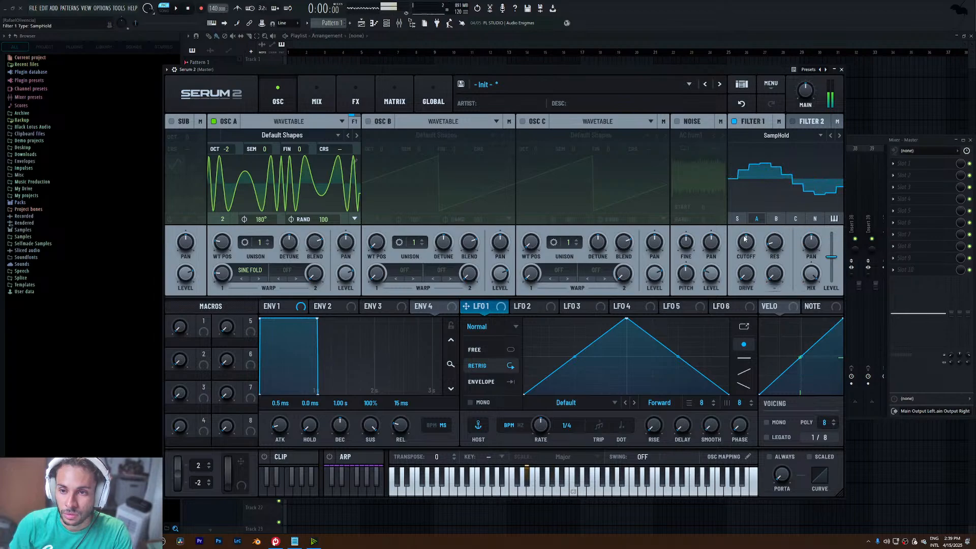
drag(745, 240, 745, 234)
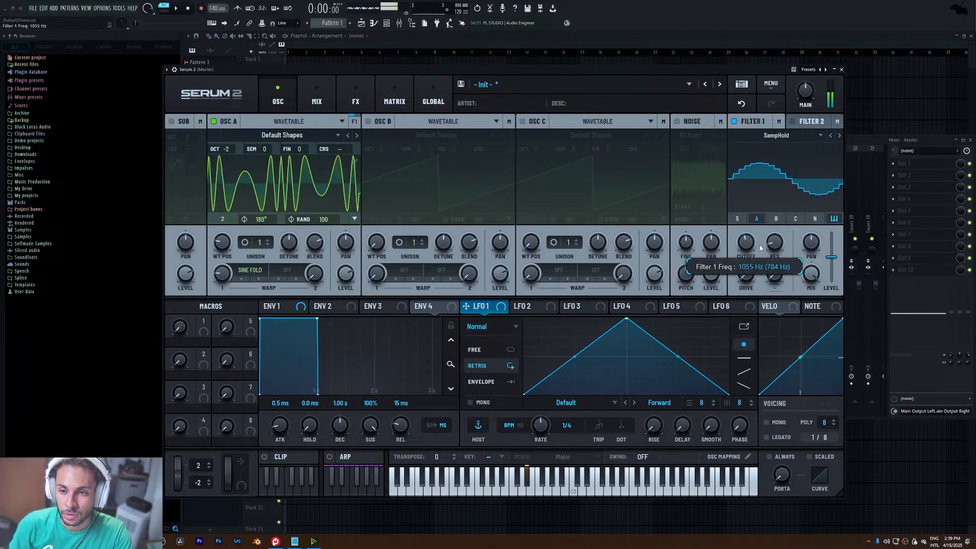
scroll(760, 247, up, 2)
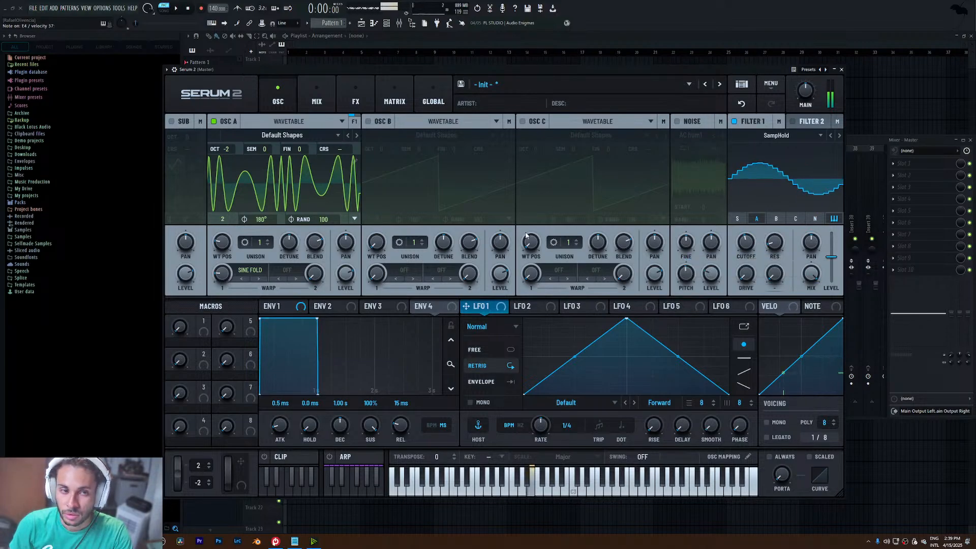
- Enable the sub oscillator as a triangle at octave -2, and fine-tune Filter 1's cutoff to about 1150 Hz
click(172, 121)
drag(187, 137, 188, 145)
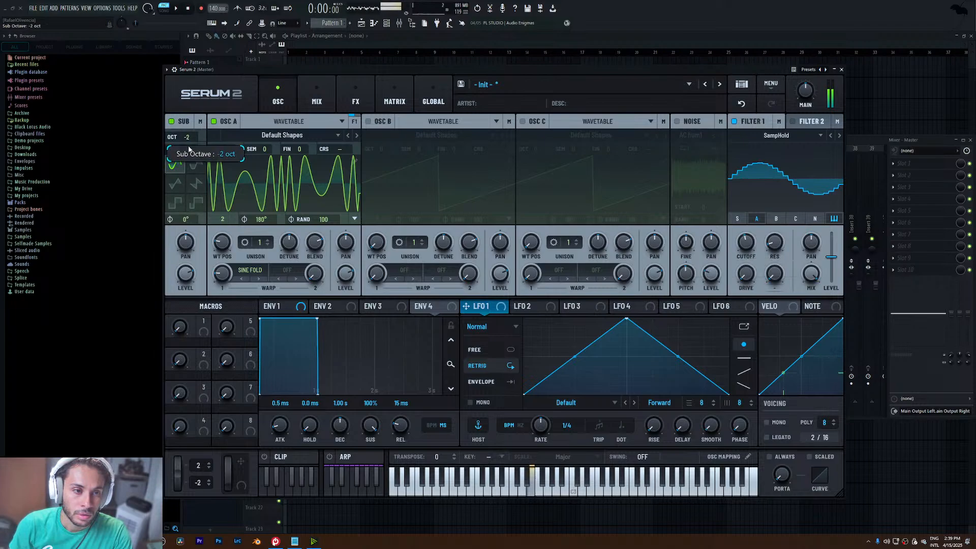
click(176, 184)
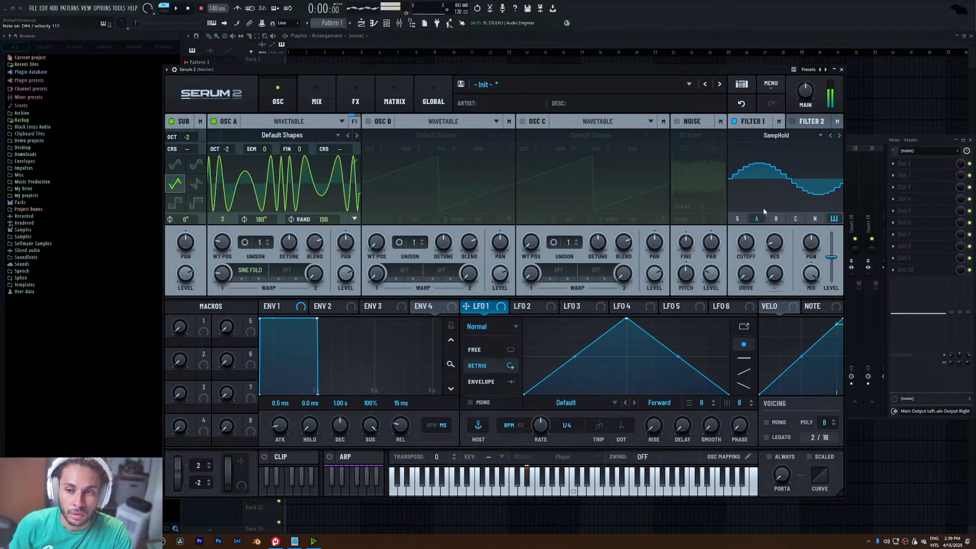
scroll(774, 242, up, 1)
drag(765, 215, 771, 235)
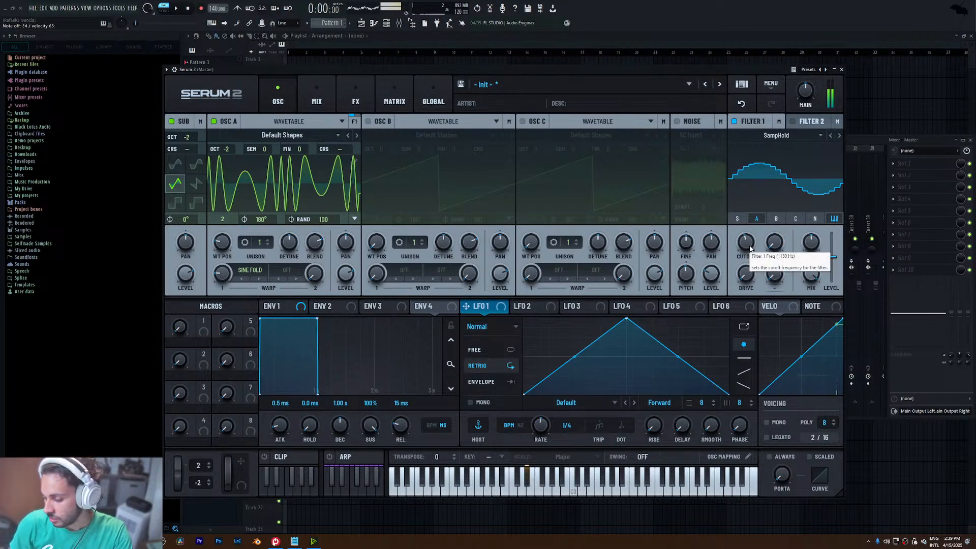
- Turn oscillator A's Sine Fold warp amount down and modulate it with LFO 1
drag(222, 275, 223, 285)
drag(466, 307, 222, 275)
drag(218, 319, 218, 321)
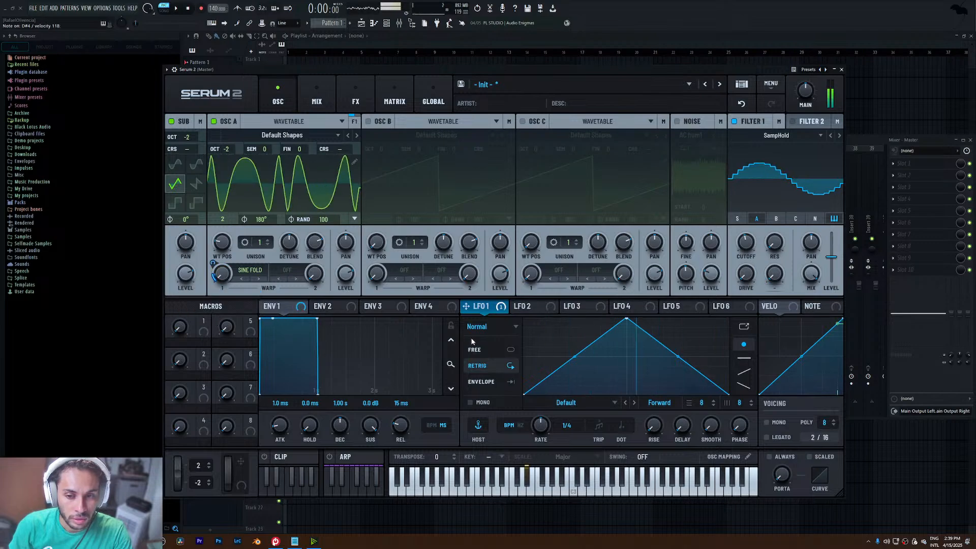
- Reshape LFO 1 with an earlier peak, a slow concave rise, and a convex fall that ends before the cycle does
drag(580, 359, 577, 344)
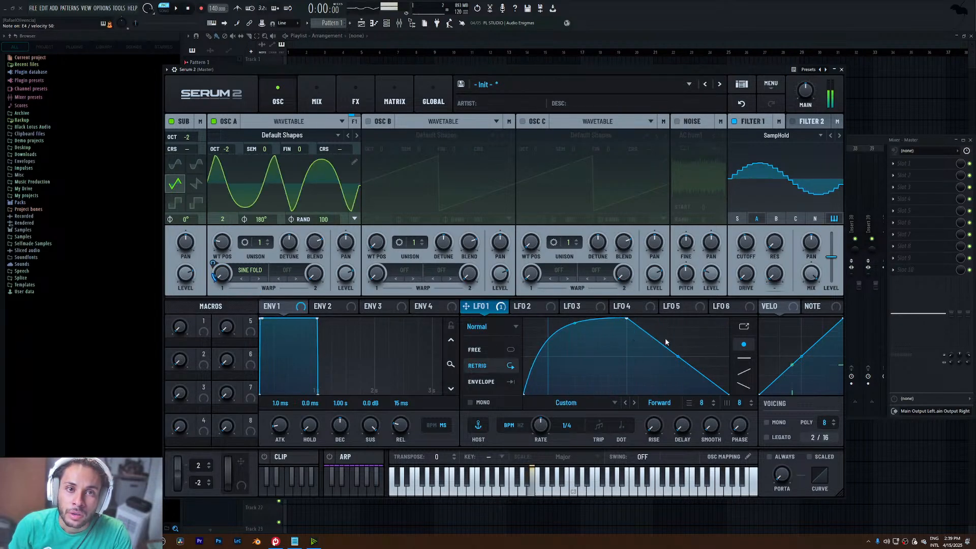
drag(626, 319, 586, 296)
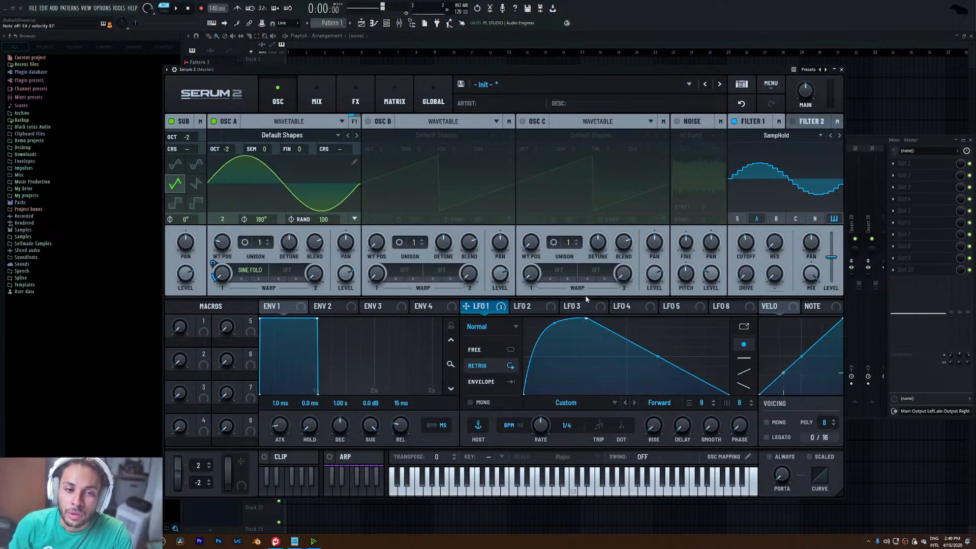
mouse_move(212, 264)
scroll(213, 263, down, 2)
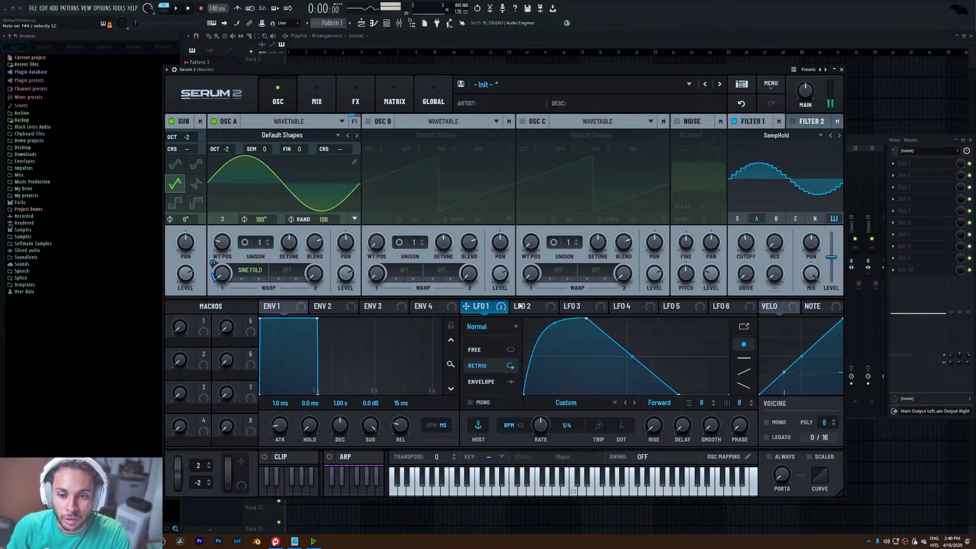
drag(557, 317, 556, 356)
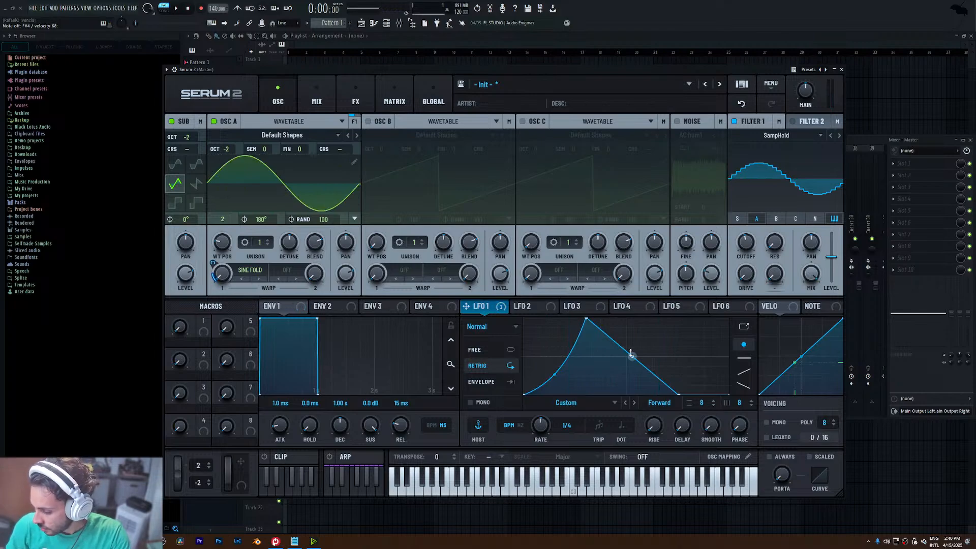
drag(632, 351, 634, 347)
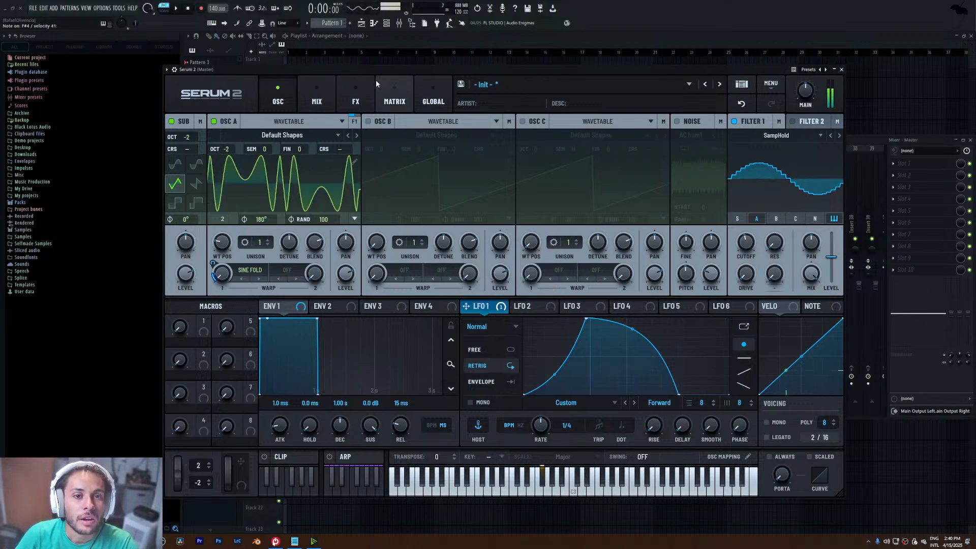
- Modulate the sub oscillator's level with LFO 2 at 100%, and shift LFO 2's triangle peak and end point earlier
click(356, 97)
click(277, 100)
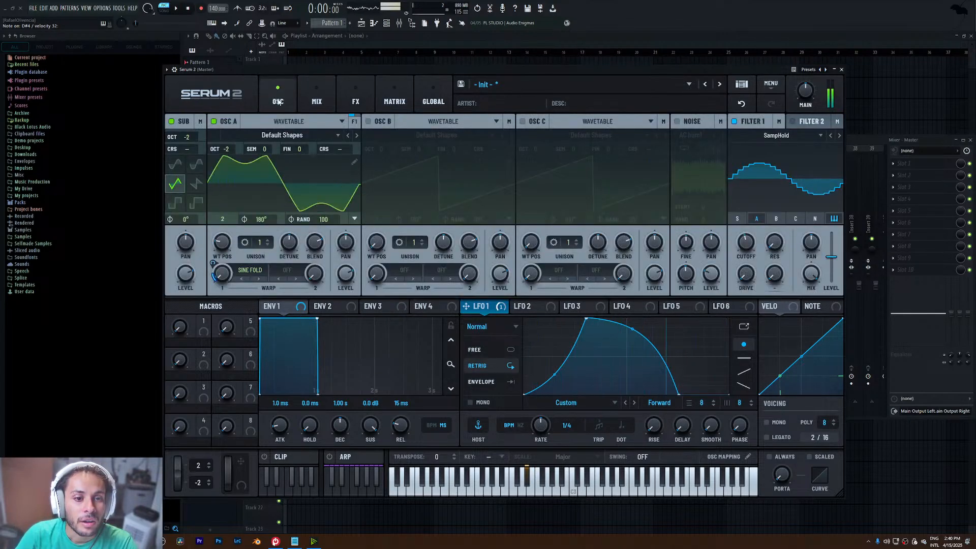
click(522, 306)
drag(516, 306, 221, 274)
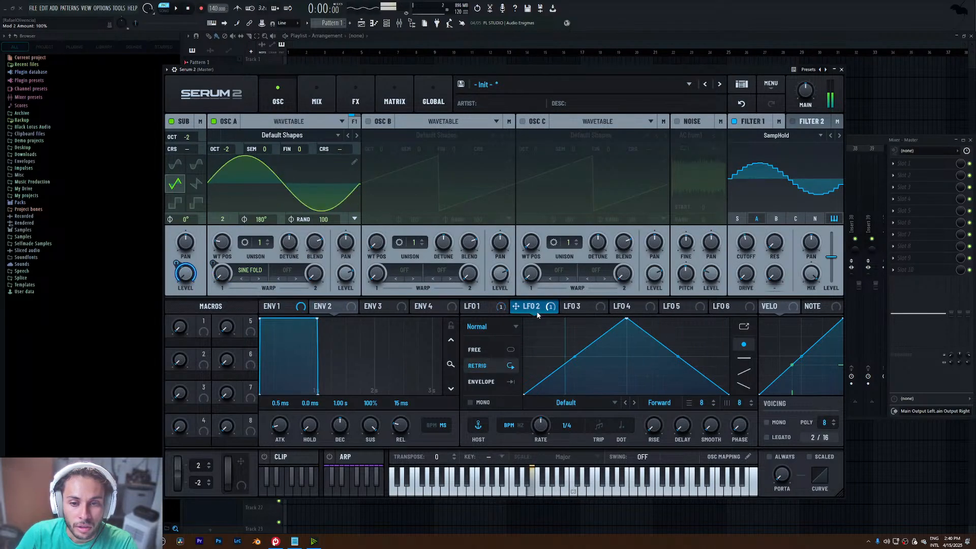
click(481, 306)
click(554, 307)
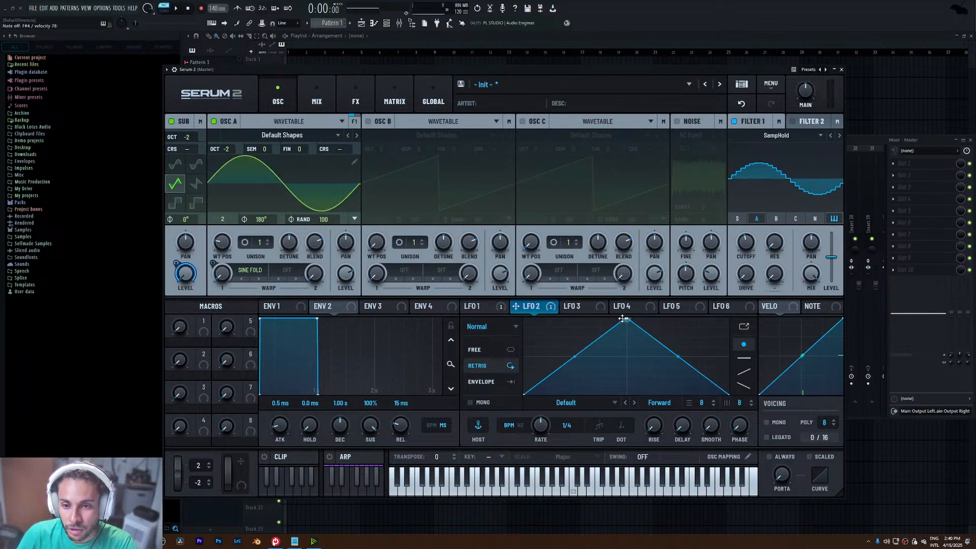
drag(623, 319, 601, 312)
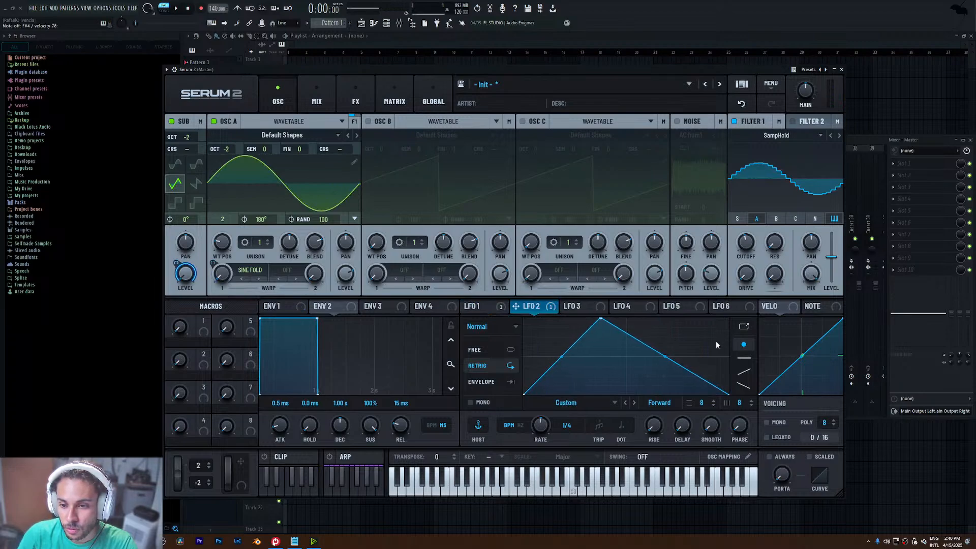
drag(729, 394, 704, 407)
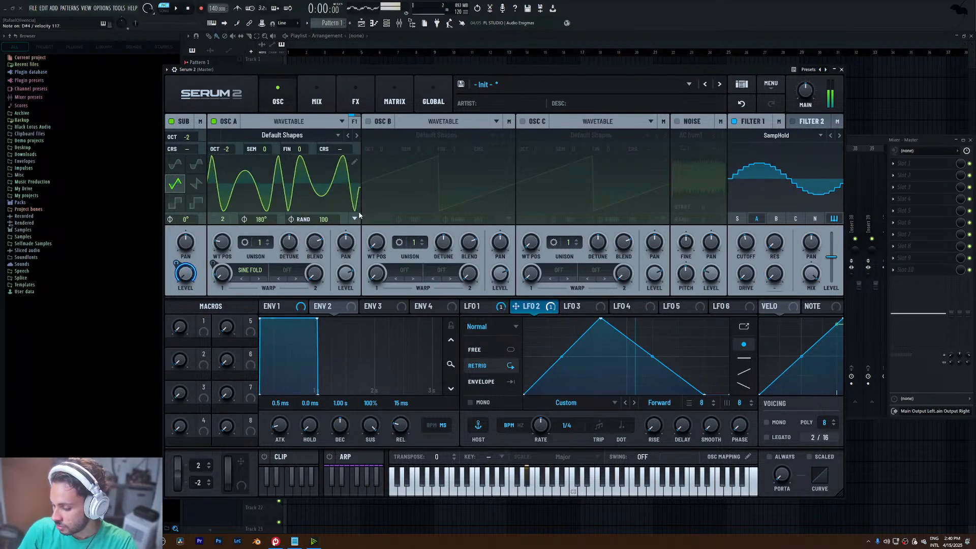
- Assign Macro 1 to oscillator A's Sine Fold warp with a small modulation amount and turn the macro up
click(355, 99)
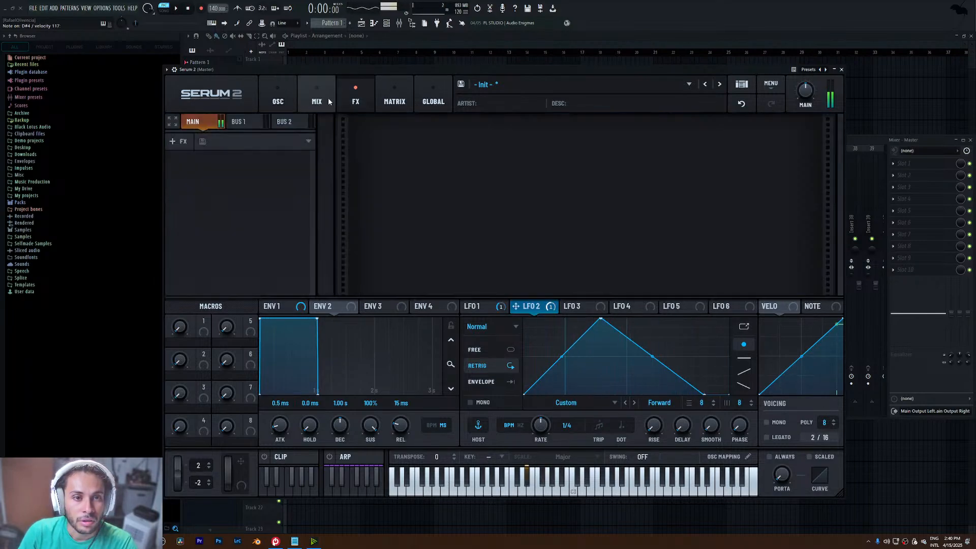
click(283, 103)
drag(204, 321, 221, 274)
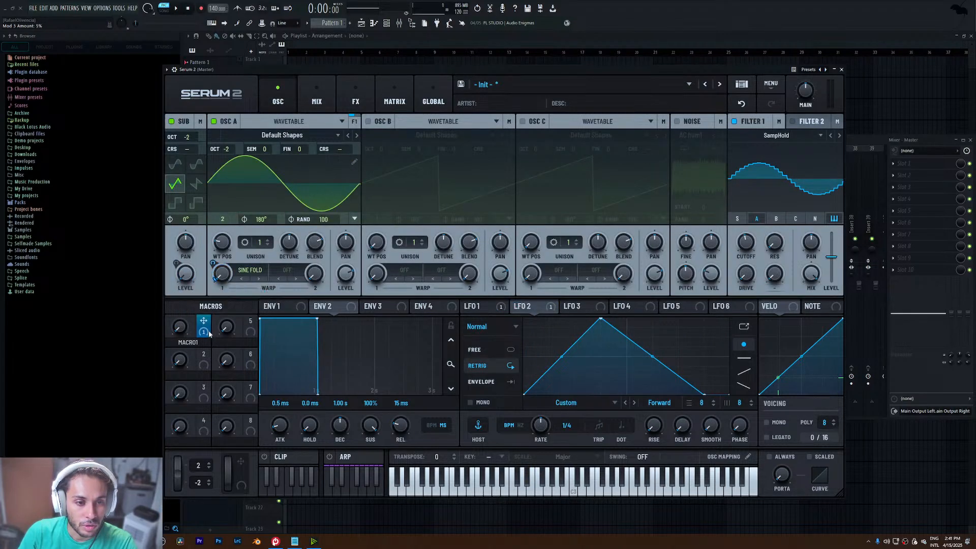
drag(179, 327, 180, 300)
drag(218, 262, 218, 264)
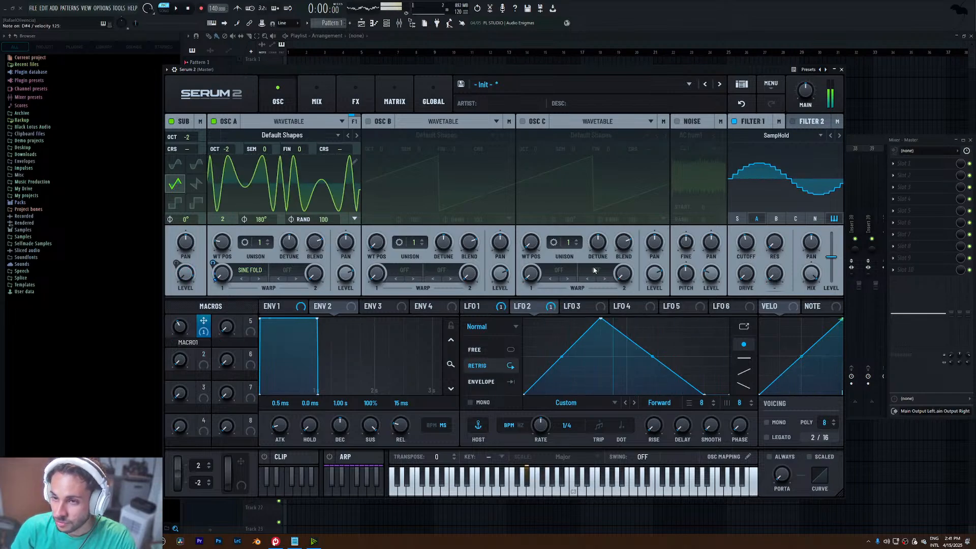
- Enable Filter 2 and set its type to the Flg + flanger
click(809, 124)
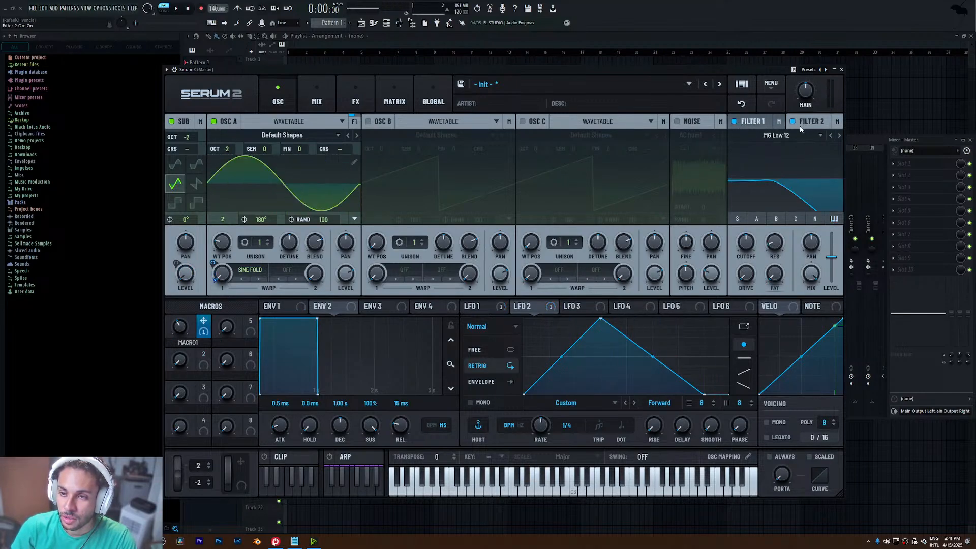
click(776, 135)
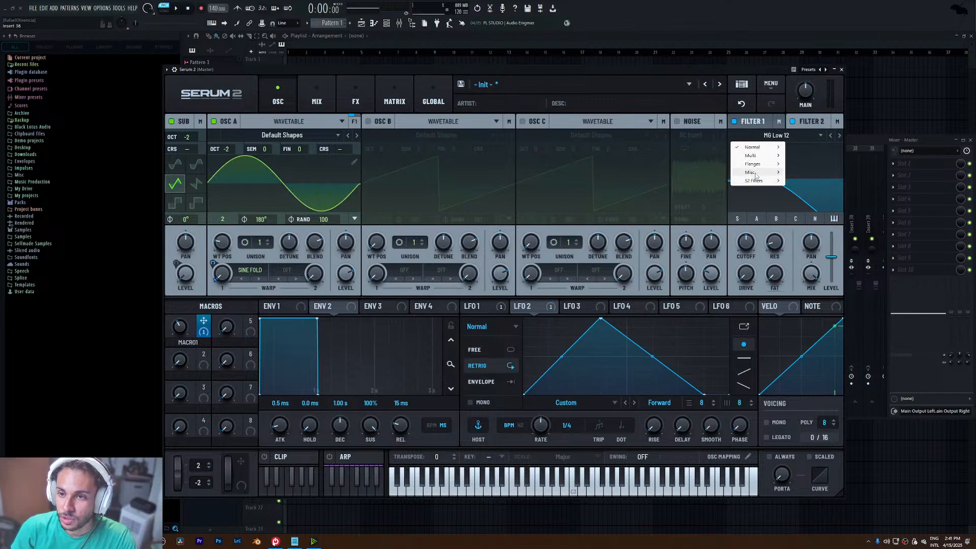
mouse_move(756, 175)
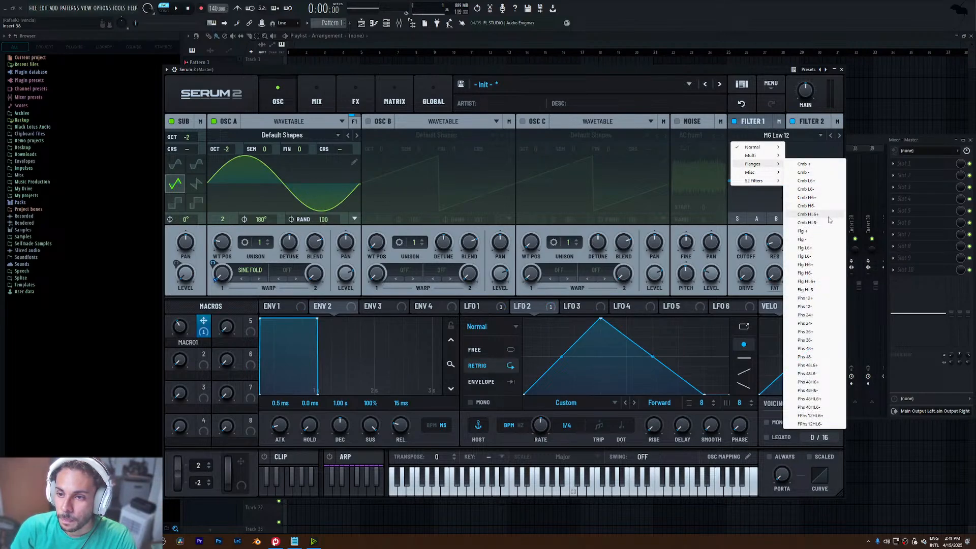
click(818, 231)
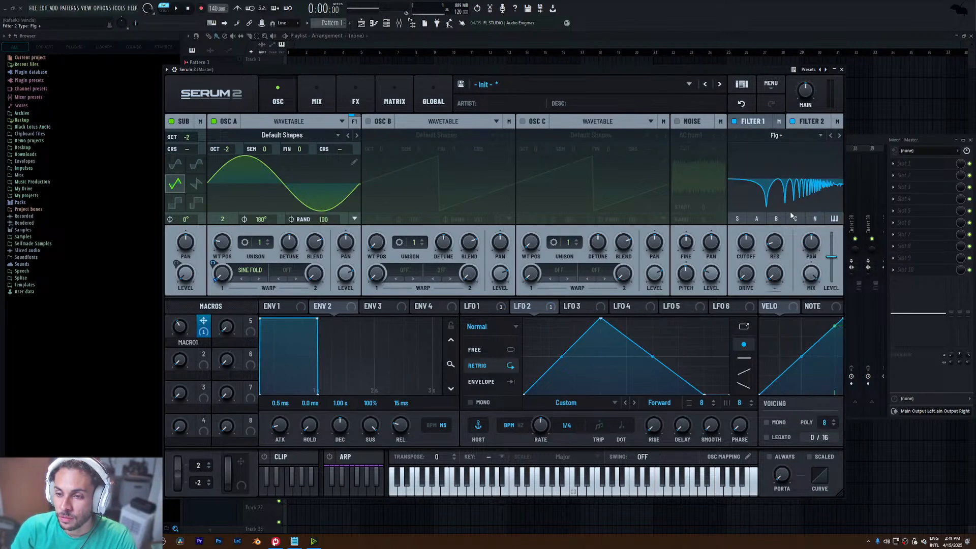
- Route Filter 1's output into Filter 2 in the mixer and return to the oscillator view
click(354, 95)
click(317, 97)
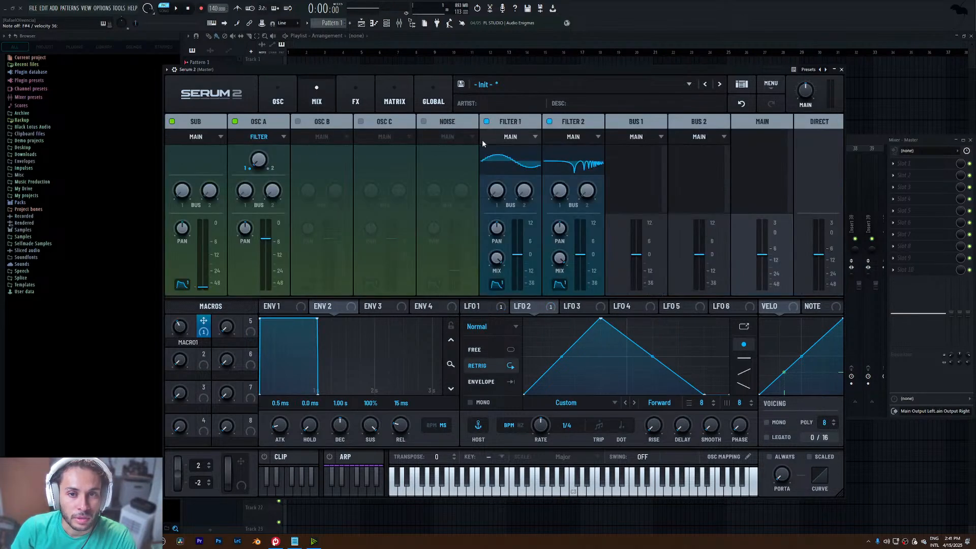
click(535, 137)
click(501, 149)
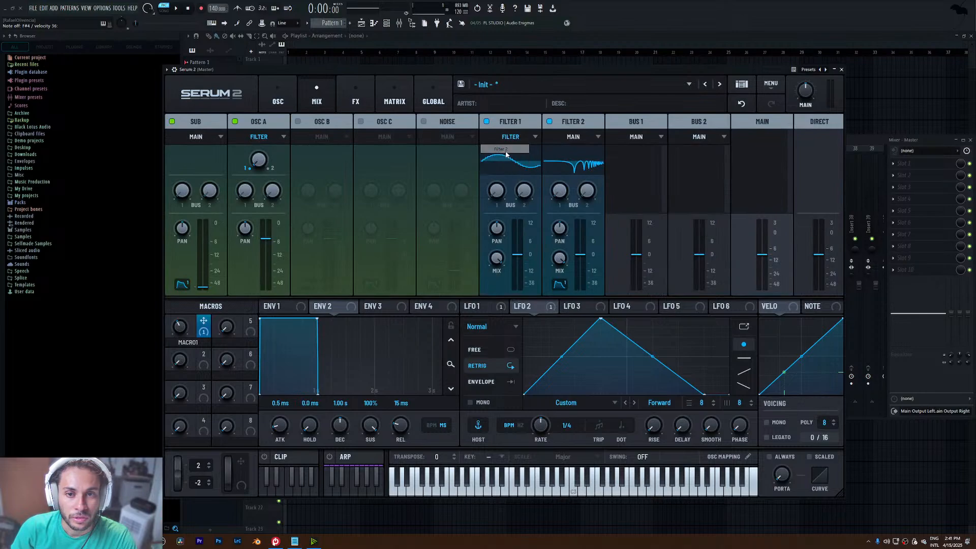
click(278, 96)
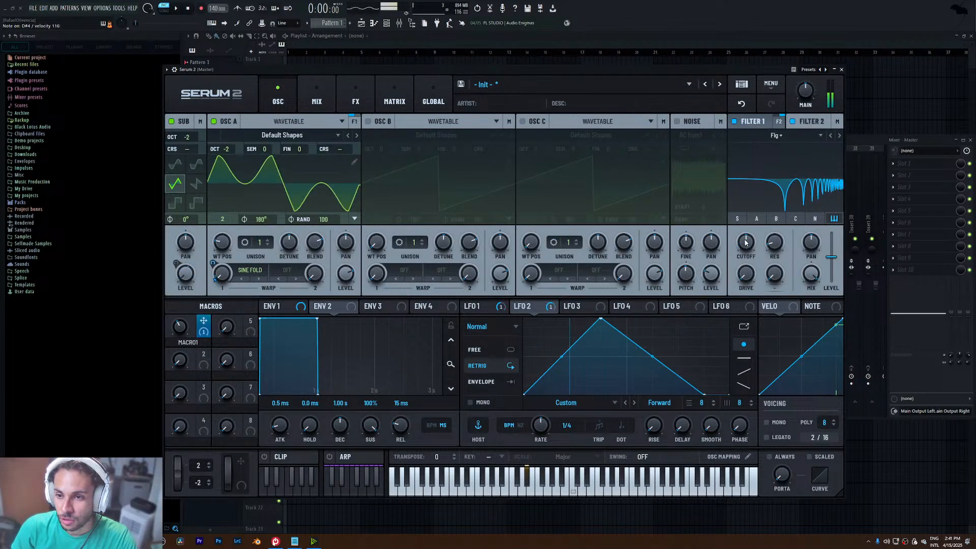
- Key-track Filter 2, lower its cutoff to about 350 Hz, and set its resonance to about 19%
drag(746, 242, 747, 270)
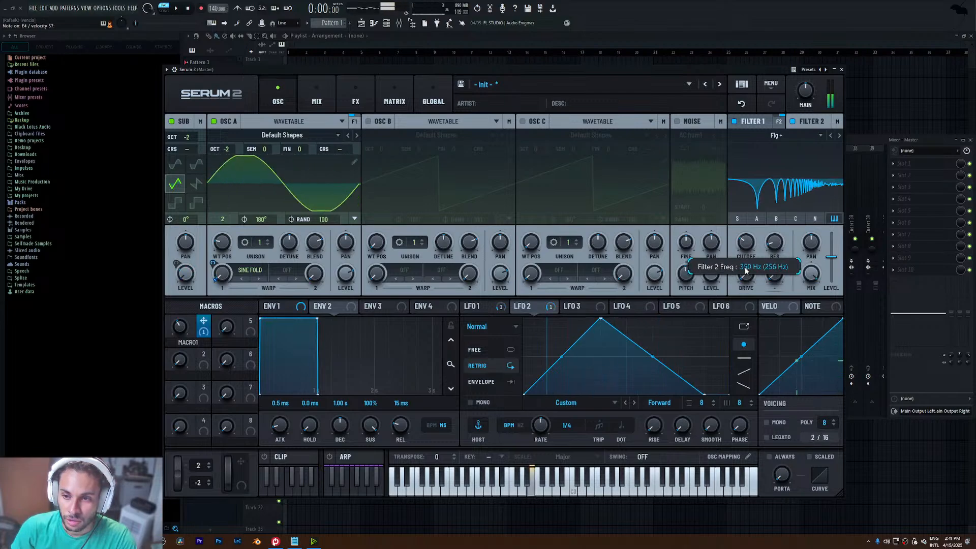
drag(787, 197, 791, 202)
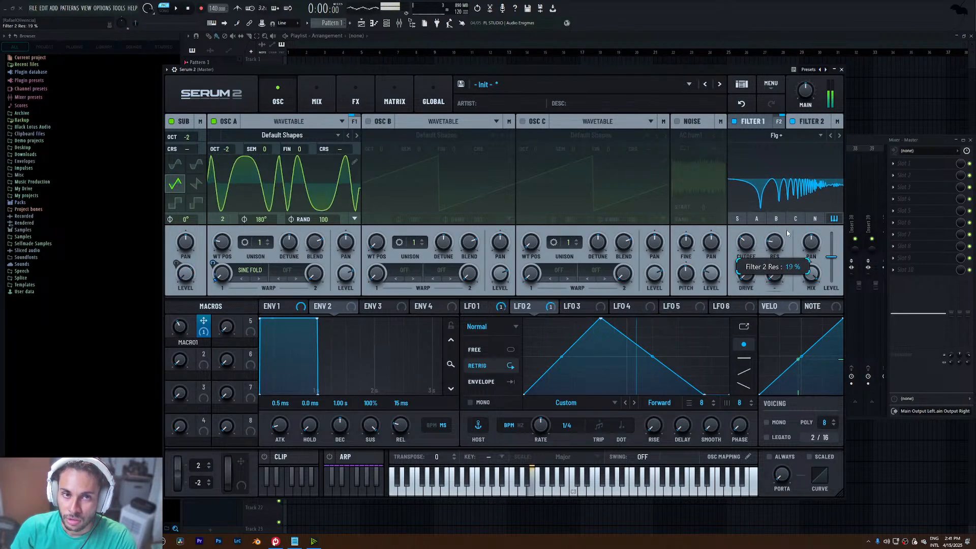
drag(746, 251, 746, 249)
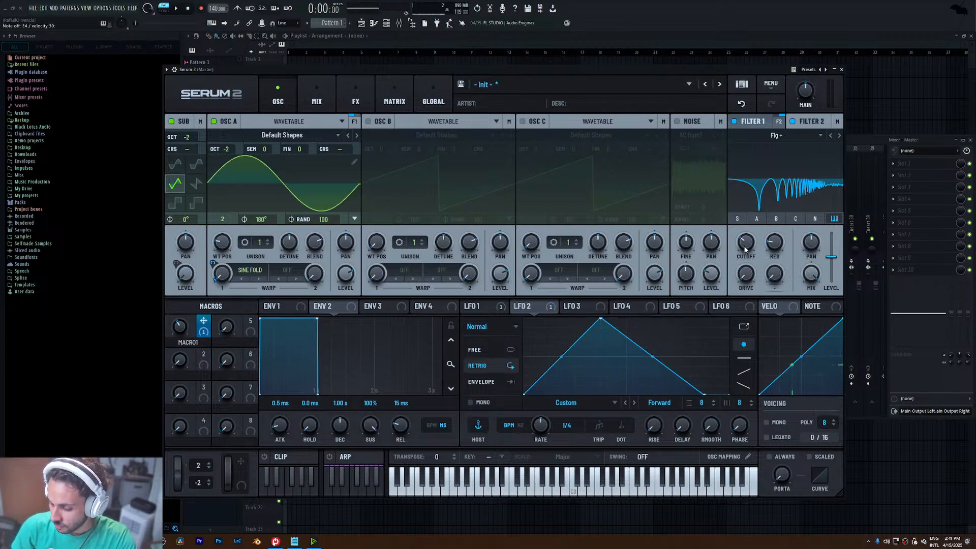
click(746, 246)
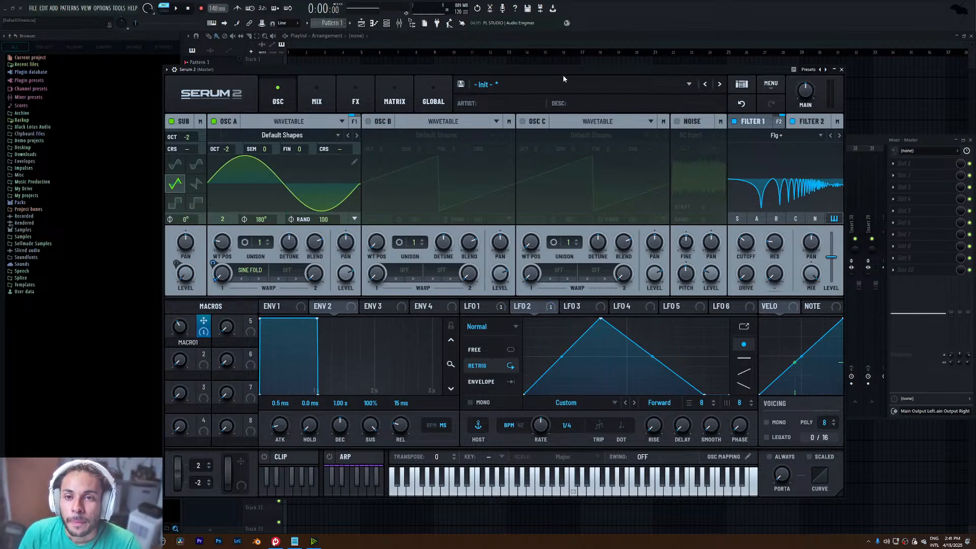
- Review the patch's modulation assignments, mixer routing and effects chain
drag(564, 77, 548, 70)
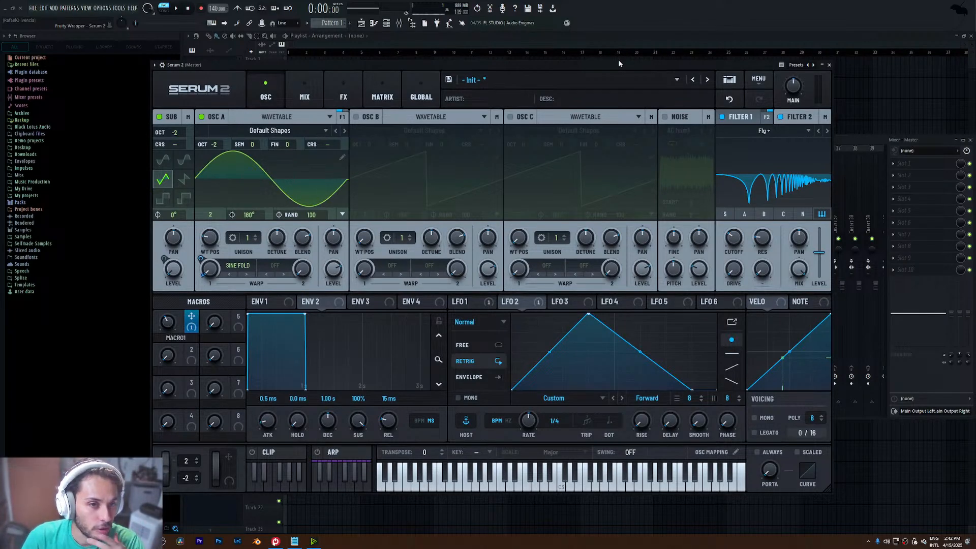
click(308, 90)
click(365, 88)
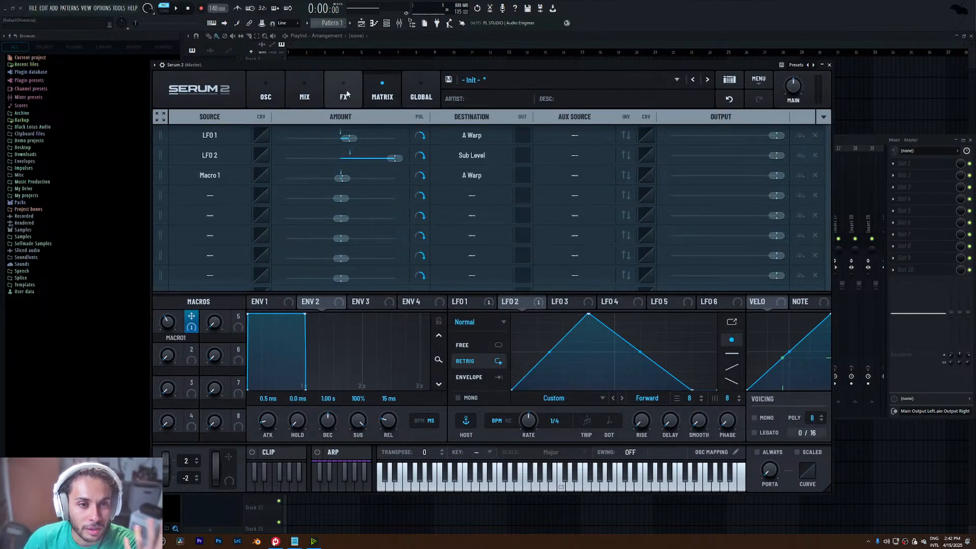
click(304, 91)
click(264, 95)
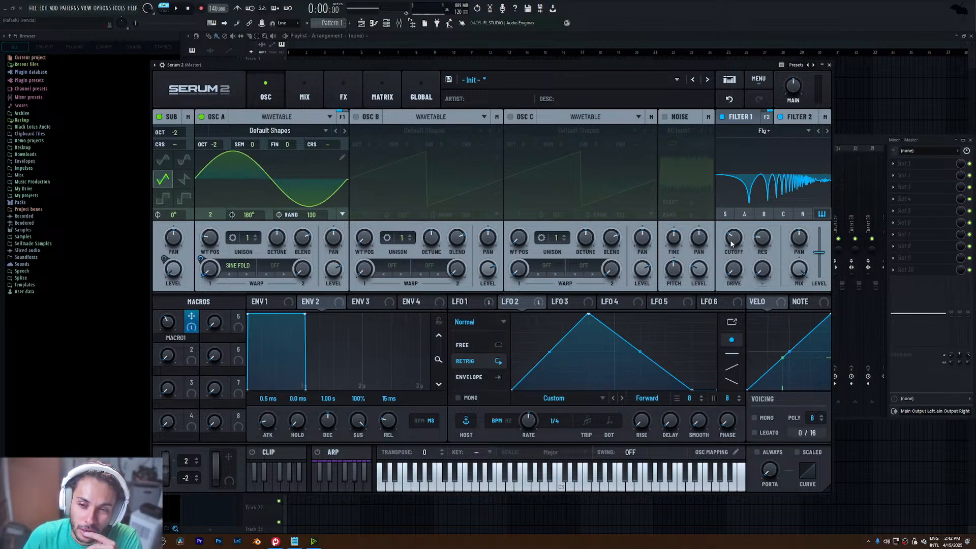
click(304, 94)
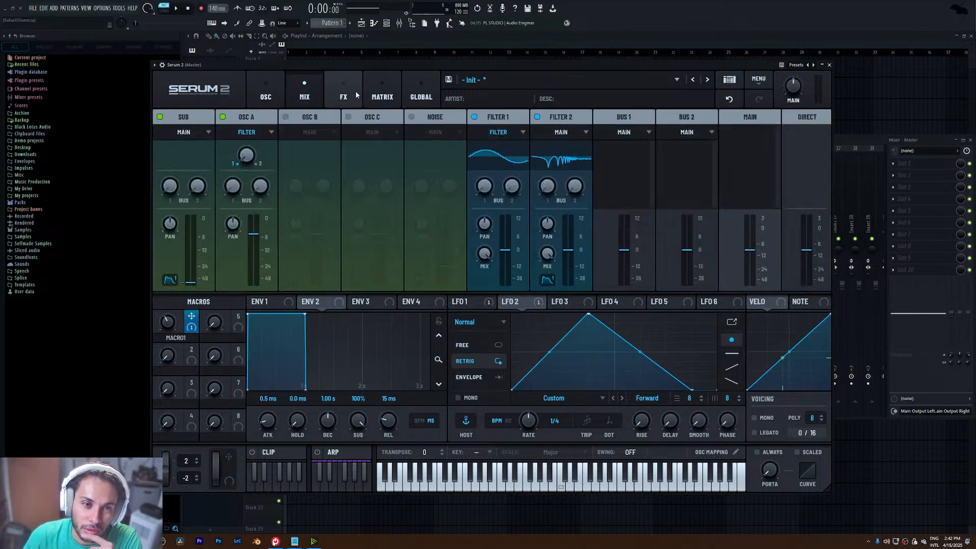
click(344, 95)
click(266, 94)
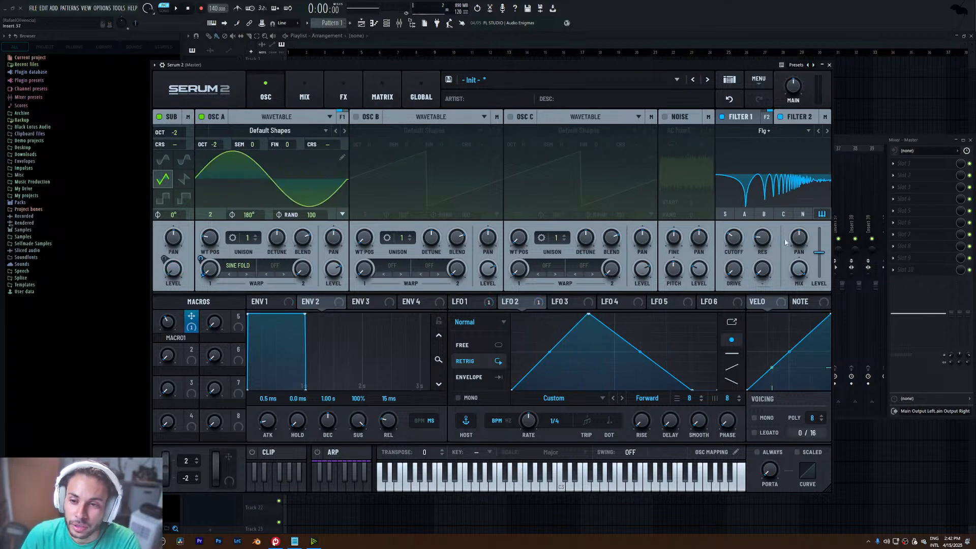
- Add a multiband Compressor to the main effects chain with a -12.7 dB threshold and about 8.6 dB of gain
click(348, 89)
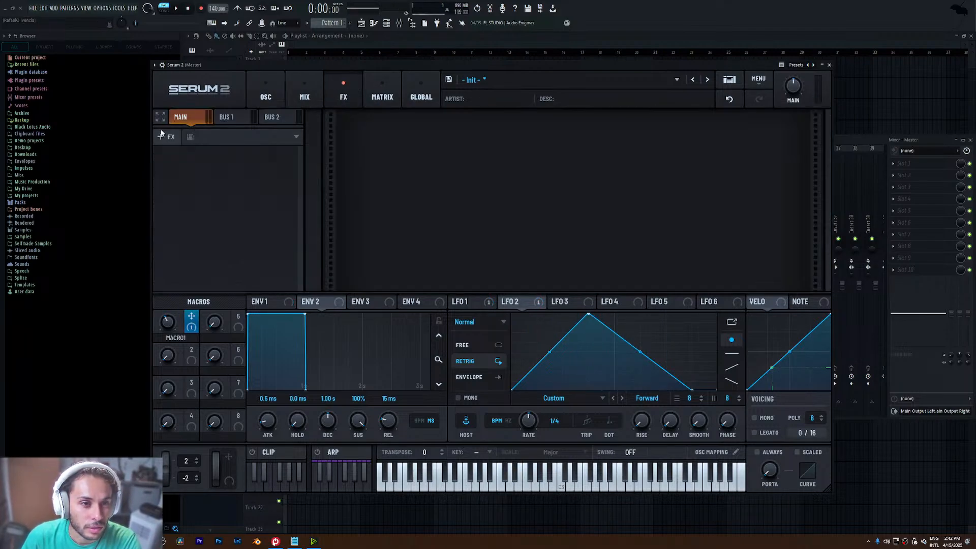
click(165, 136)
click(179, 168)
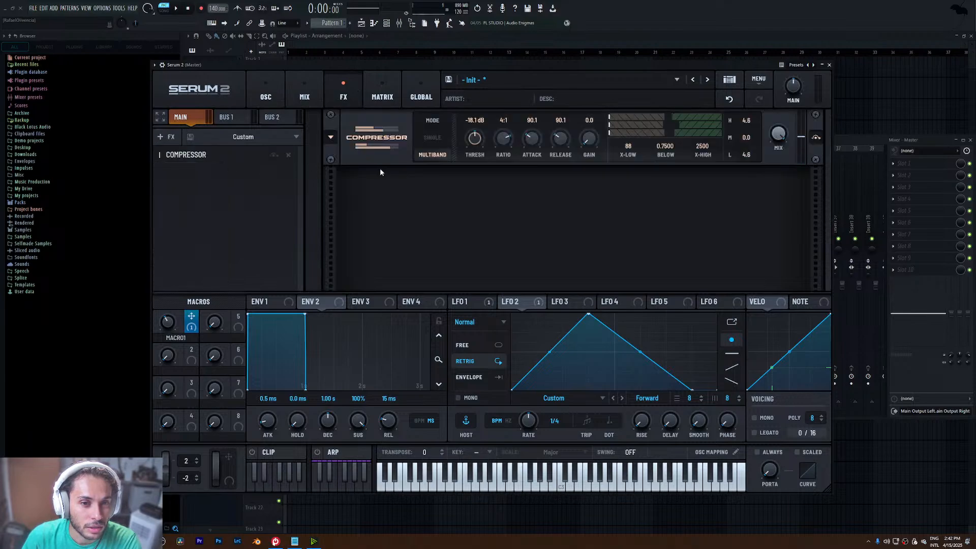
scroll(470, 138, up, 4)
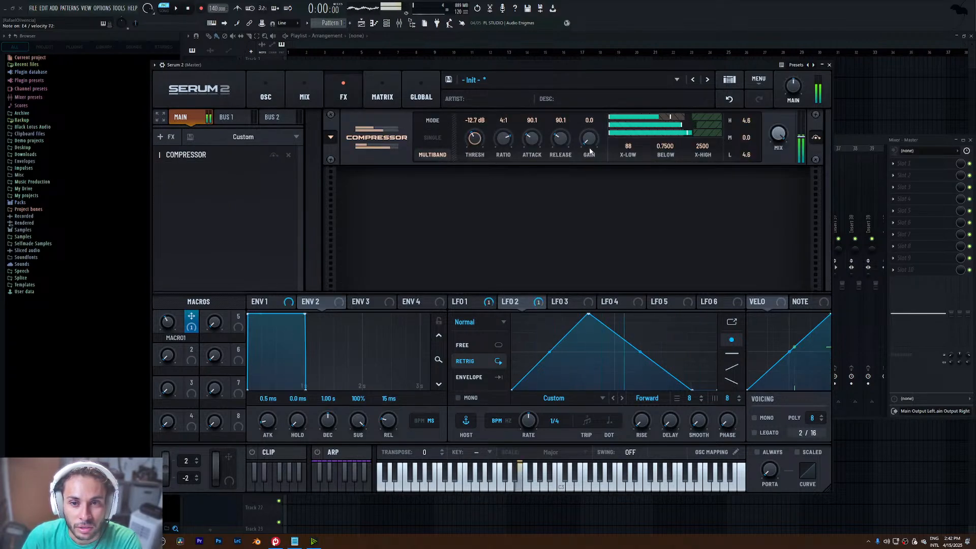
scroll(594, 123, up, 8)
scroll(594, 120, up, 1)
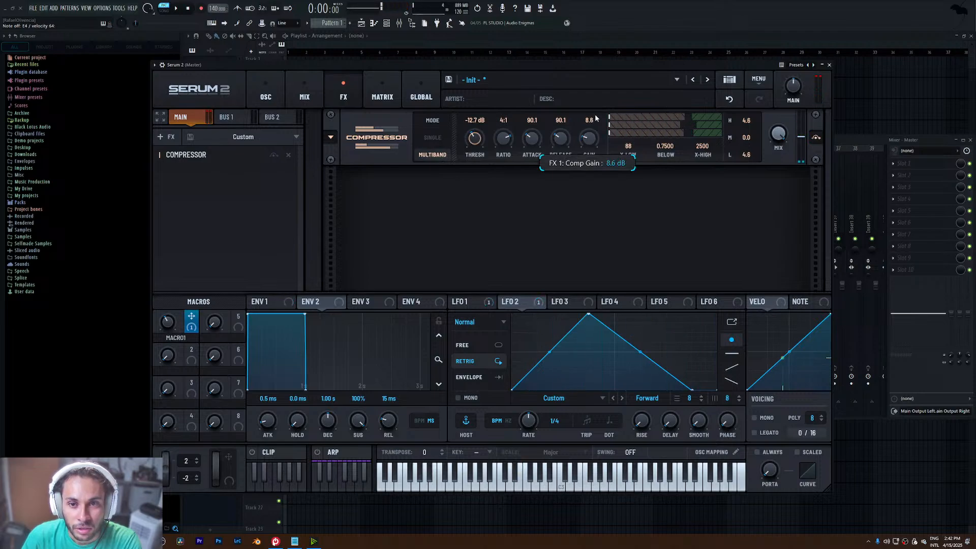
- Check the oscillator settings and add a Filter module to the main effects chain after the Compressor
click(273, 88)
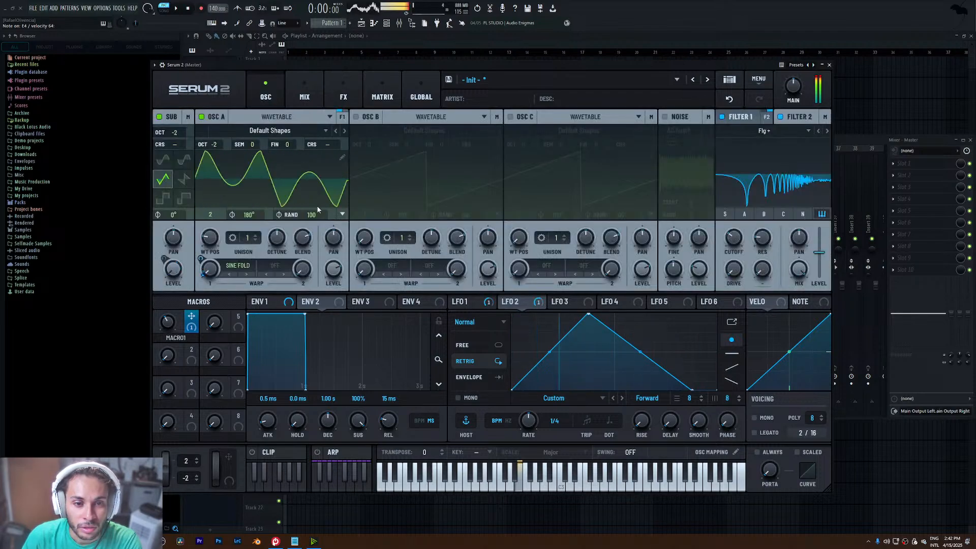
click(332, 93)
click(165, 137)
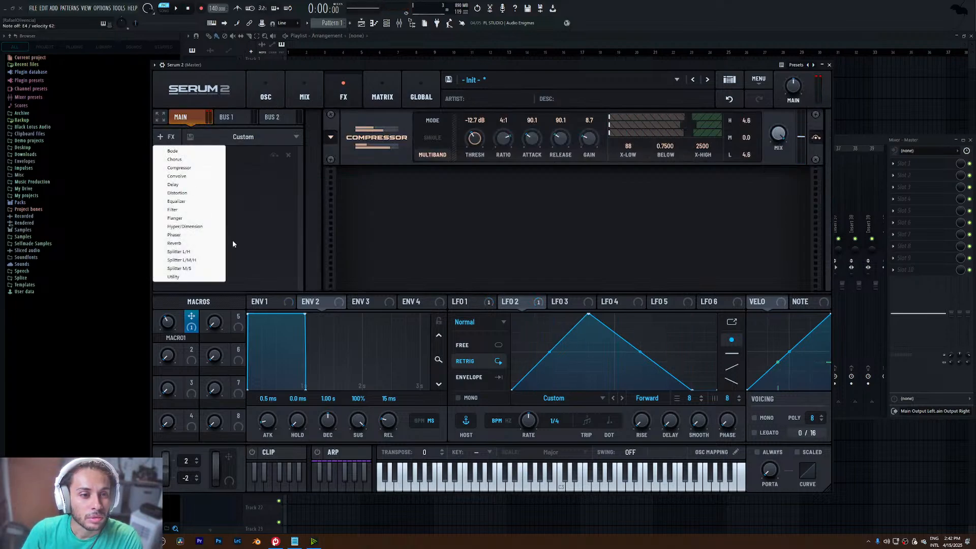
click(174, 209)
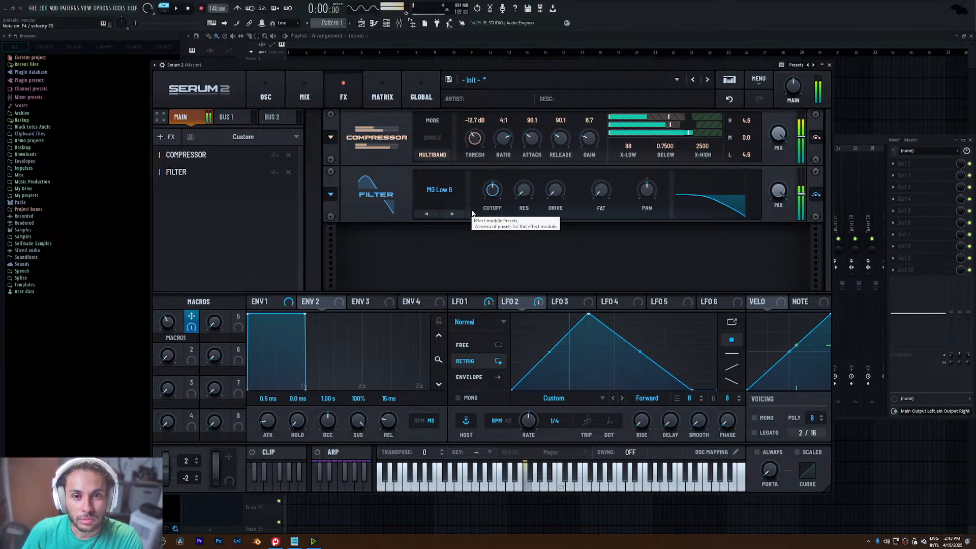
- Modulate the effect Filter's cutoff with LFO 3, using an early peak, an outward-bowed decay and a 1/8 rate
click(570, 302)
drag(573, 304, 492, 191)
drag(615, 316, 533, 280)
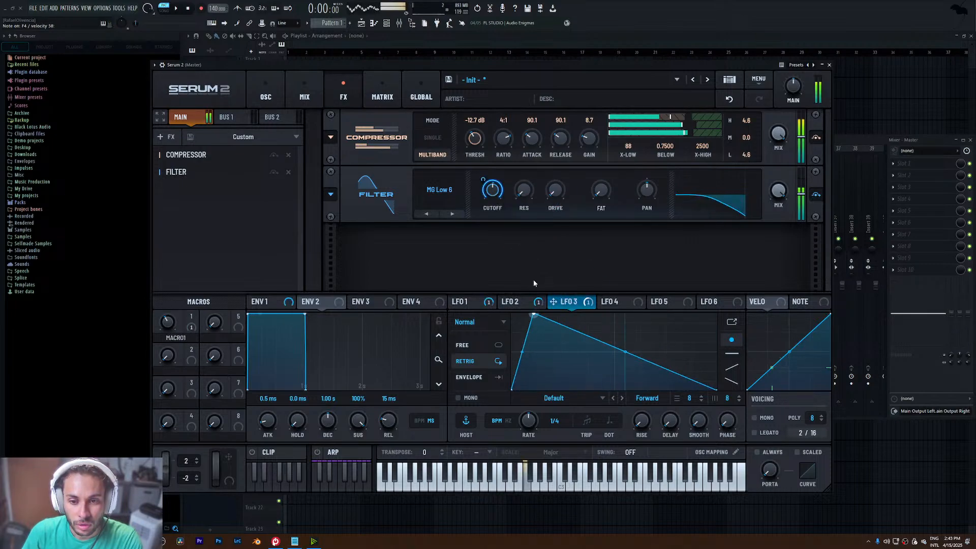
drag(529, 420, 538, 414)
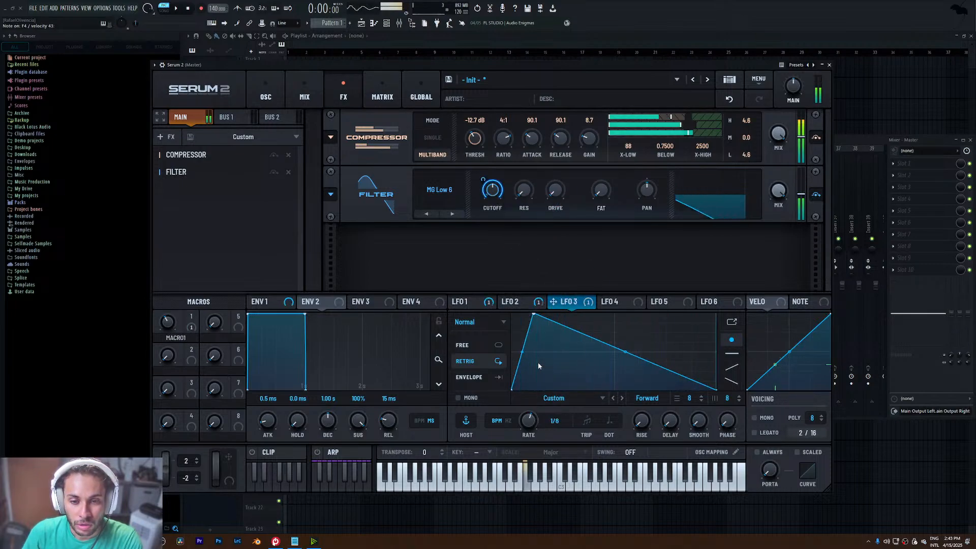
drag(626, 352, 633, 340)
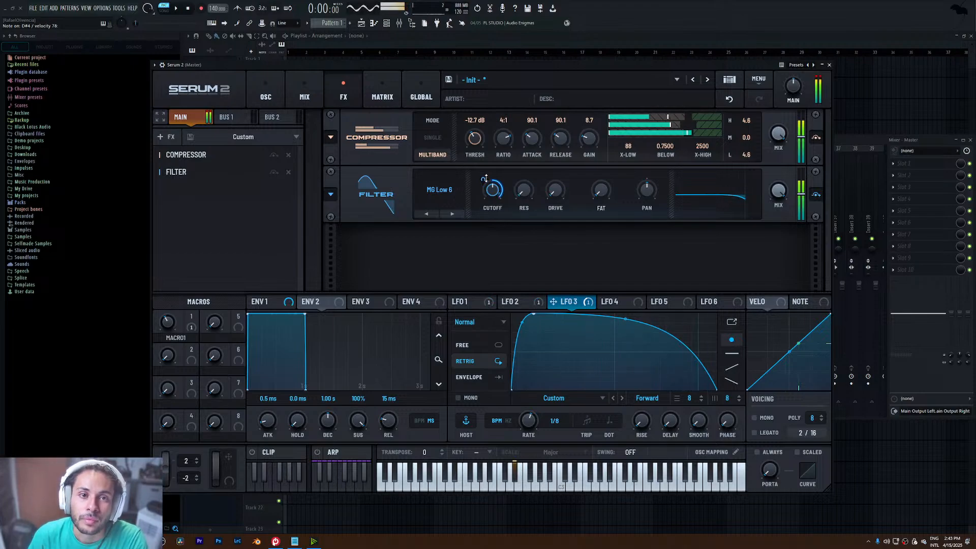
- Move the Filter ahead of the Compressor and clear the LFO 3 modulation from its cutoff
drag(211, 170, 211, 152)
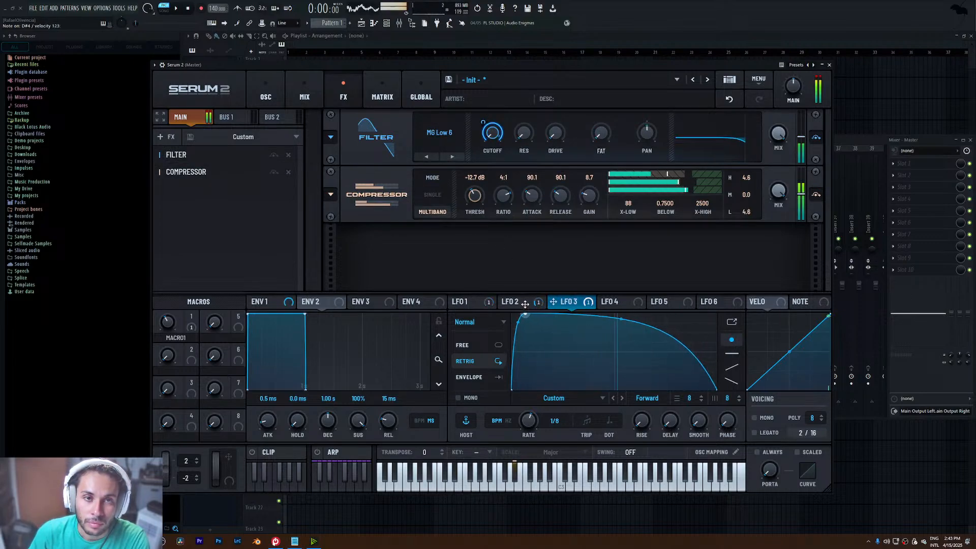
right_click(487, 131)
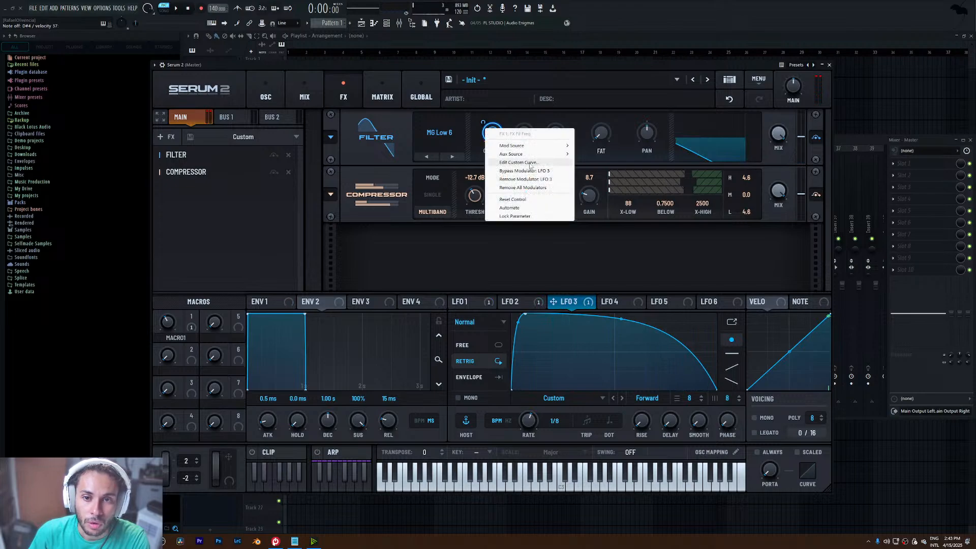
click(526, 199)
- Move LFO 2's peak close to the start of its shape and set its rate to 1/8
click(262, 94)
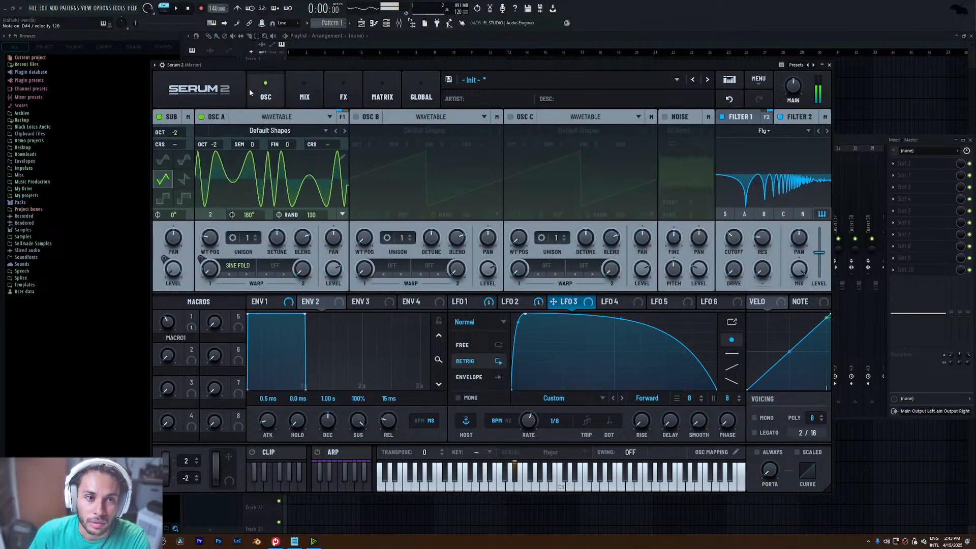
click(518, 301)
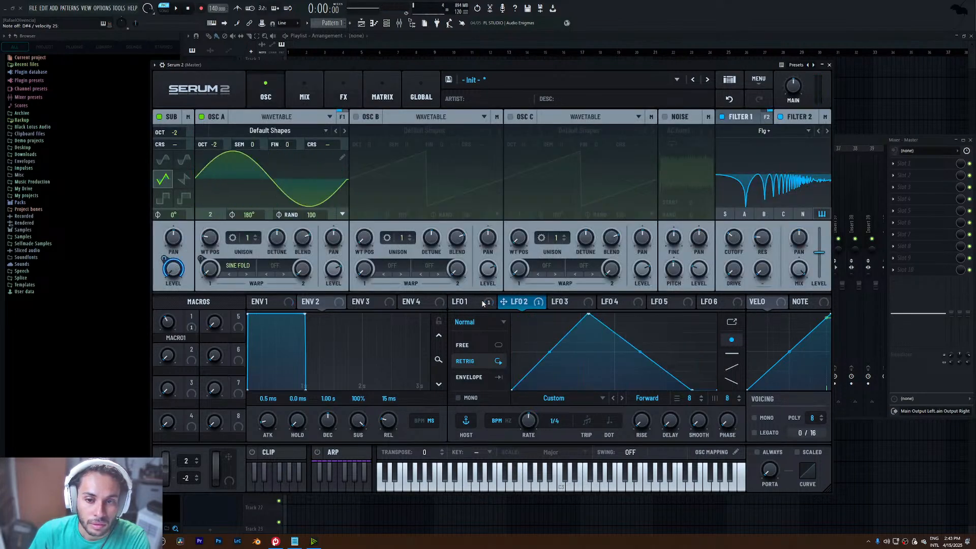
drag(583, 316, 524, 315)
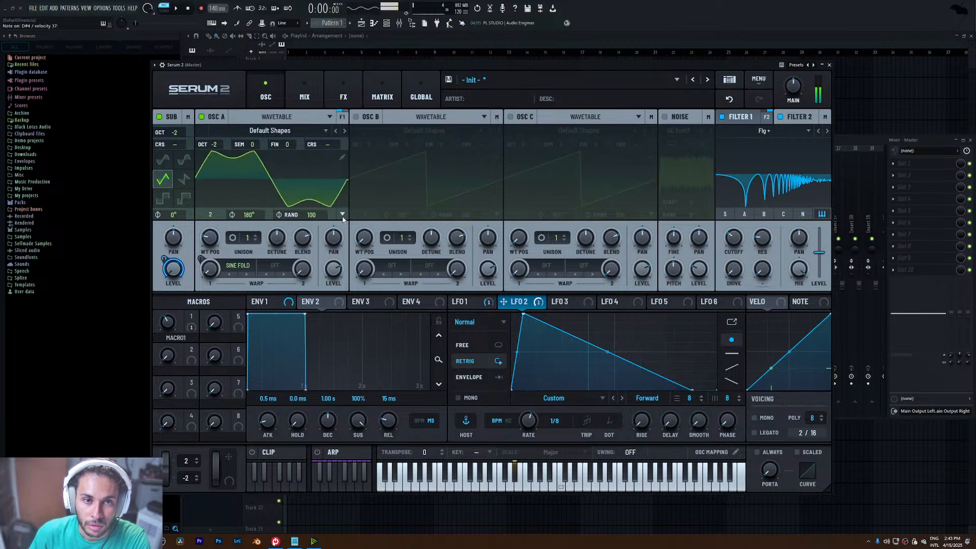
- Delete the Filter module from the main effects chain
click(344, 94)
click(288, 155)
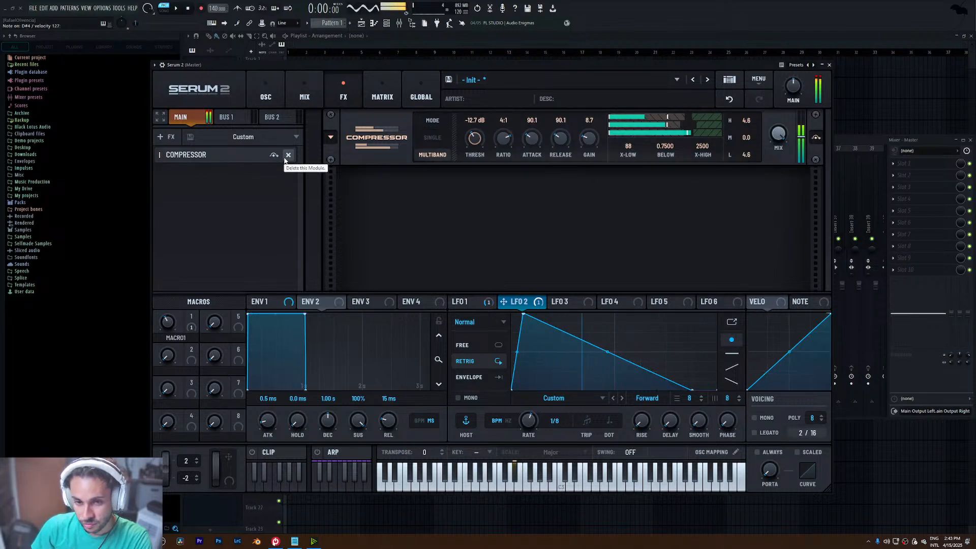
click(287, 156)
- Assign LFO 2 to Oscillator A's level and bow the LFO's falling curve outward
click(265, 96)
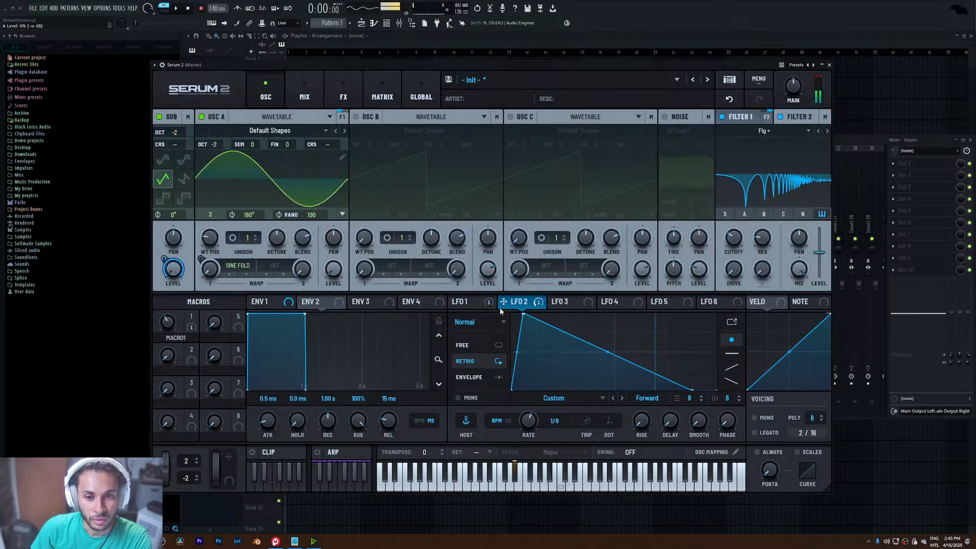
drag(504, 305, 327, 271)
mouse_move(327, 271)
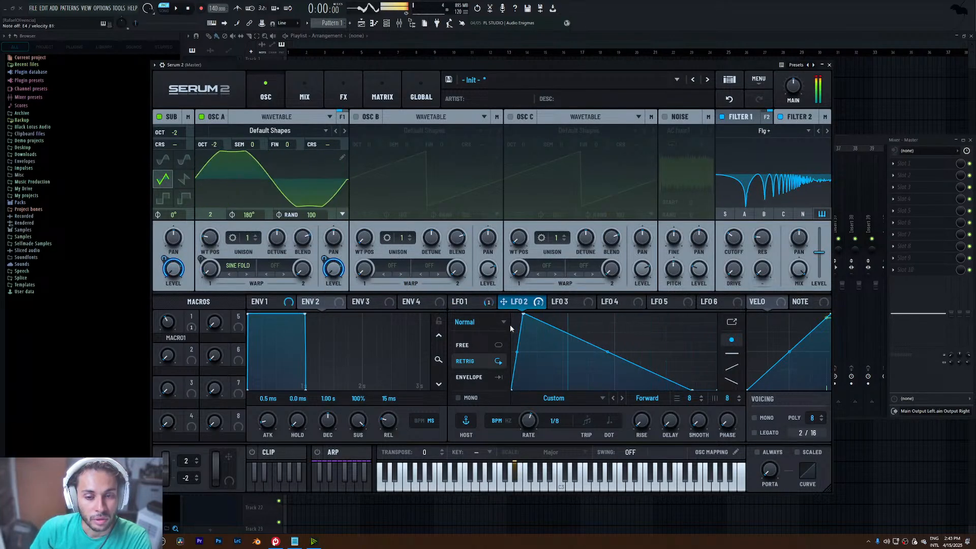
drag(608, 352, 615, 334)
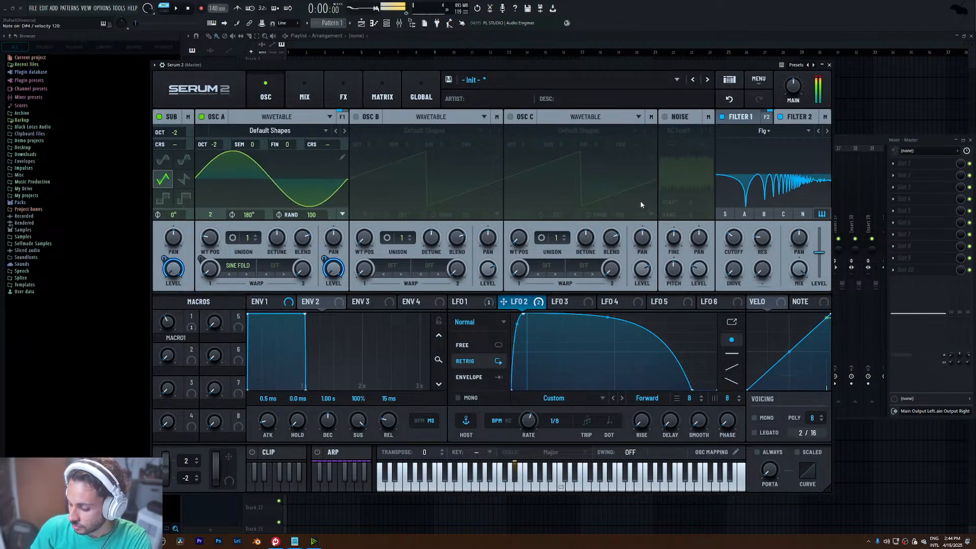
- Add a Filter of the Diffusor type to the main effects chain, raise its stages and cutoff, and place it ahead of the Compressor
click(331, 95)
click(162, 138)
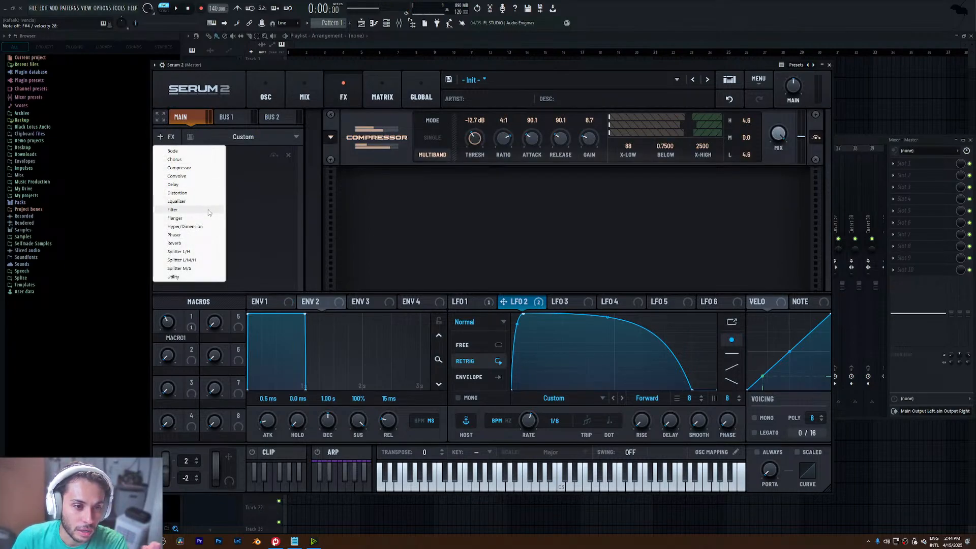
click(173, 209)
click(430, 193)
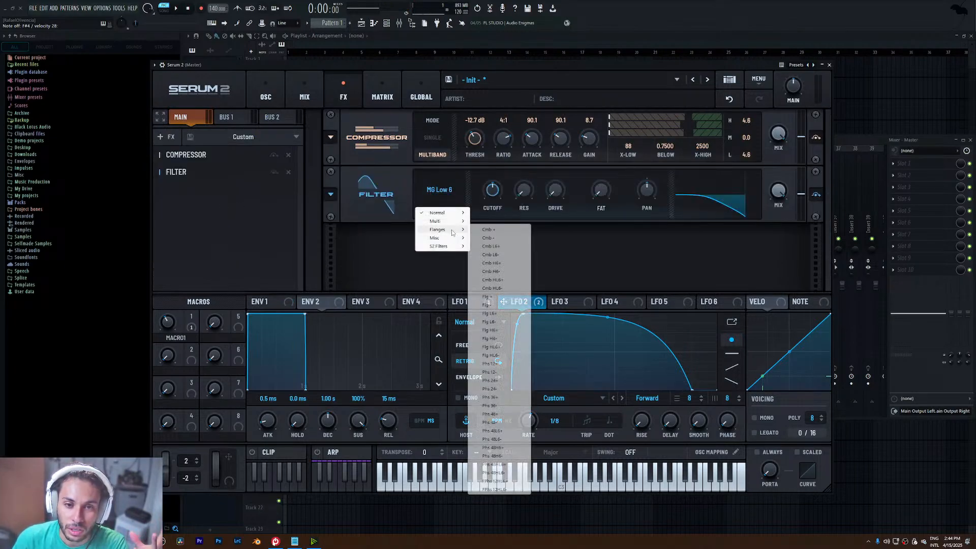
mouse_move(455, 248)
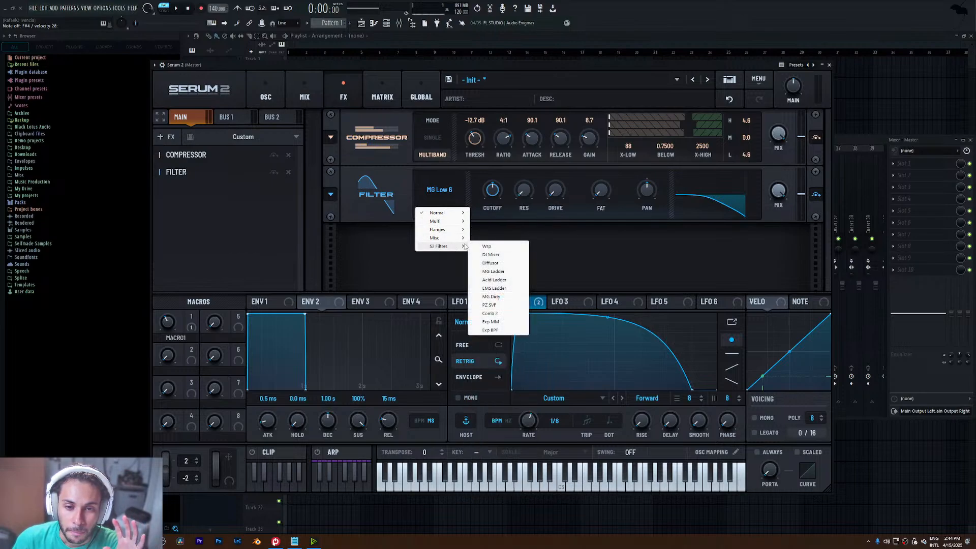
click(515, 264)
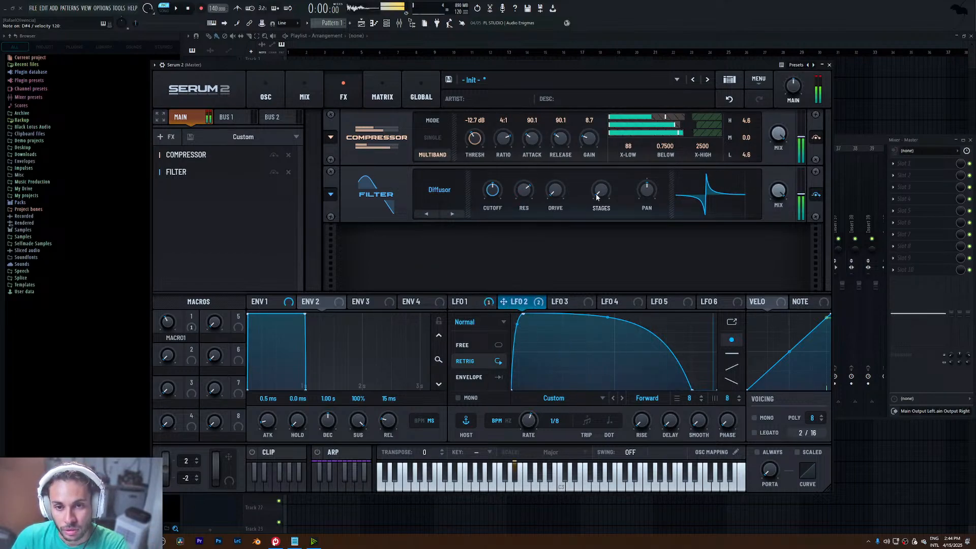
mouse_move(497, 189)
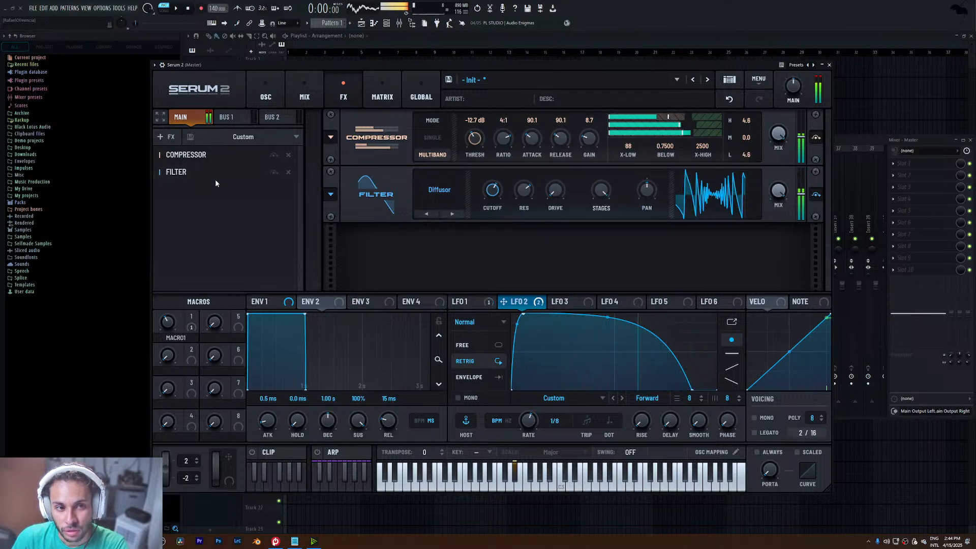
drag(215, 178, 216, 153)
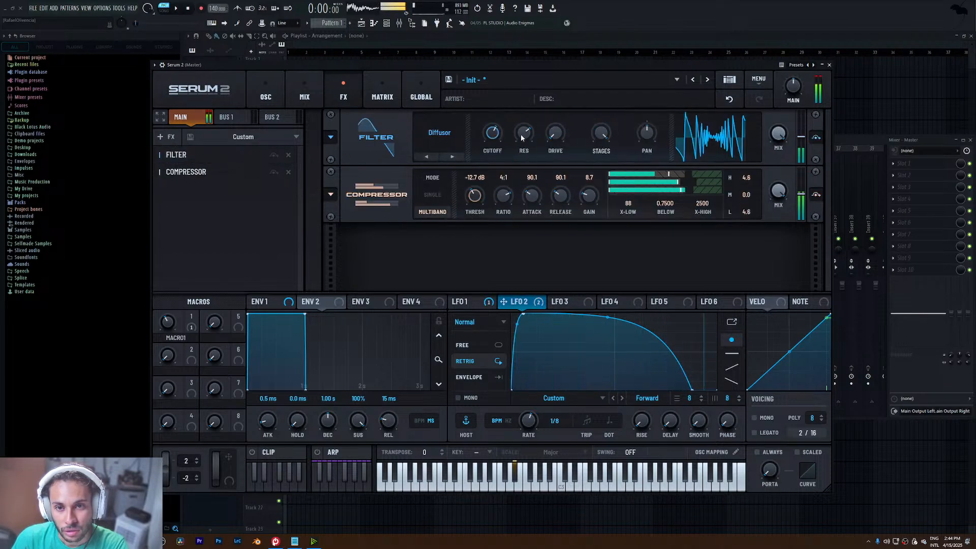
- Lower the Diffusor filter's resonance, set its cutoff to about 1096 Hz, and reduce its stages to 70%
mouse_move(523, 147)
drag(523, 148, 524, 154)
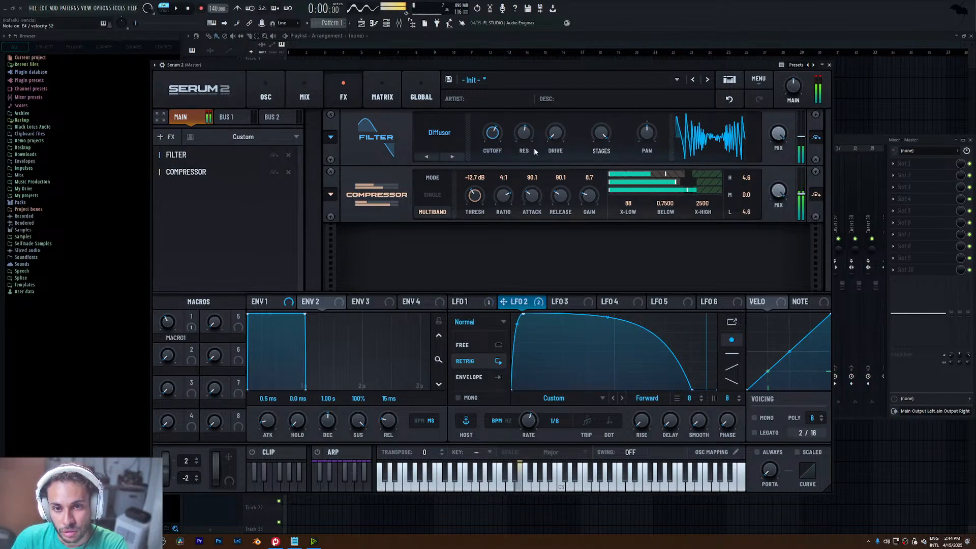
mouse_move(498, 137)
drag(498, 138, 499, 136)
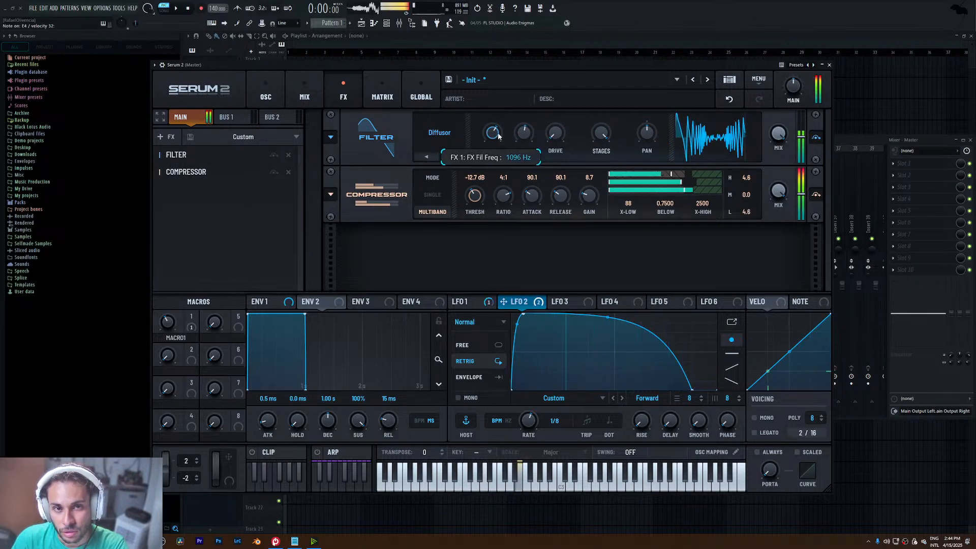
drag(616, 133, 604, 173)
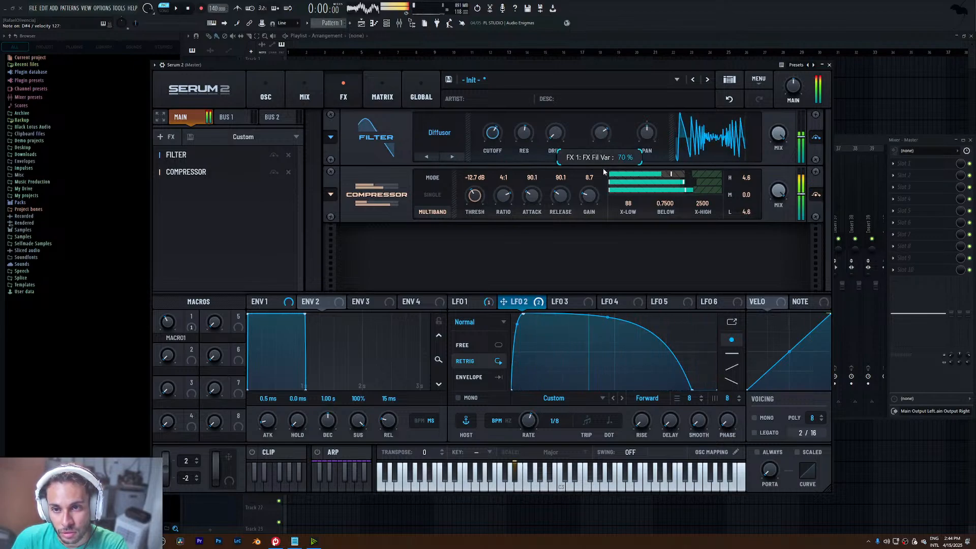
drag(780, 136, 784, 144)
- Shorten LFO 2's shape by moving its end point earlier along the baseline
click(166, 136)
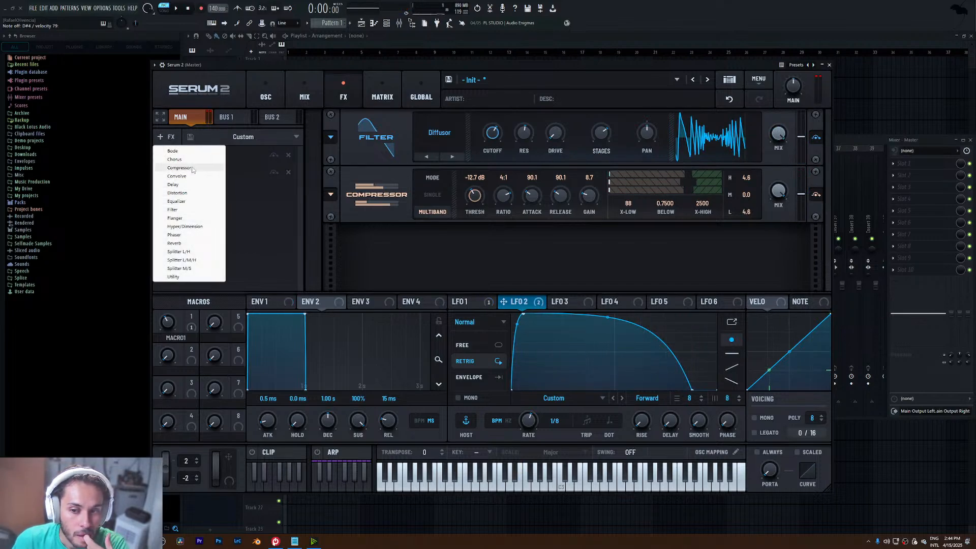
click(610, 319)
drag(693, 393, 667, 400)
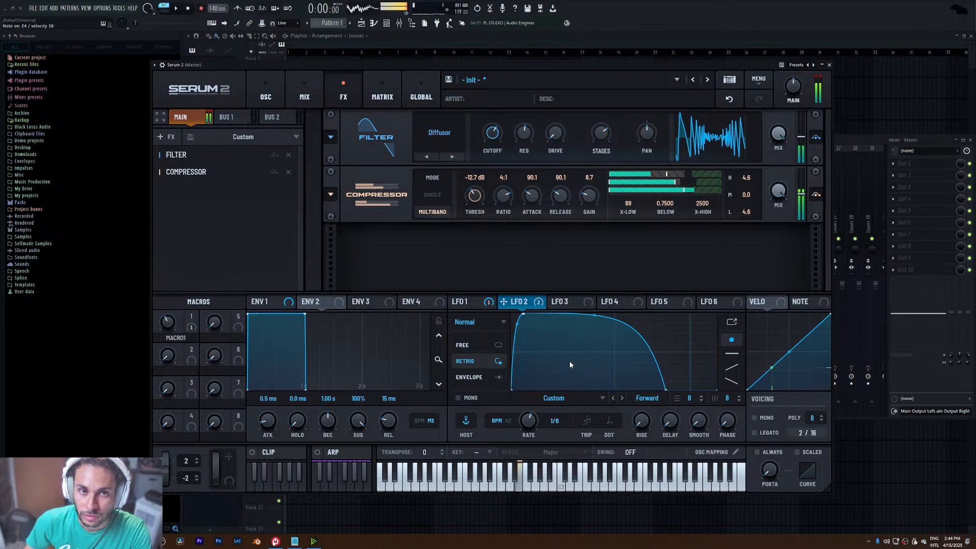
- Add an Equalizer with the low band's gain at -6.3 dB and place it ahead of the Compressor
click(166, 137)
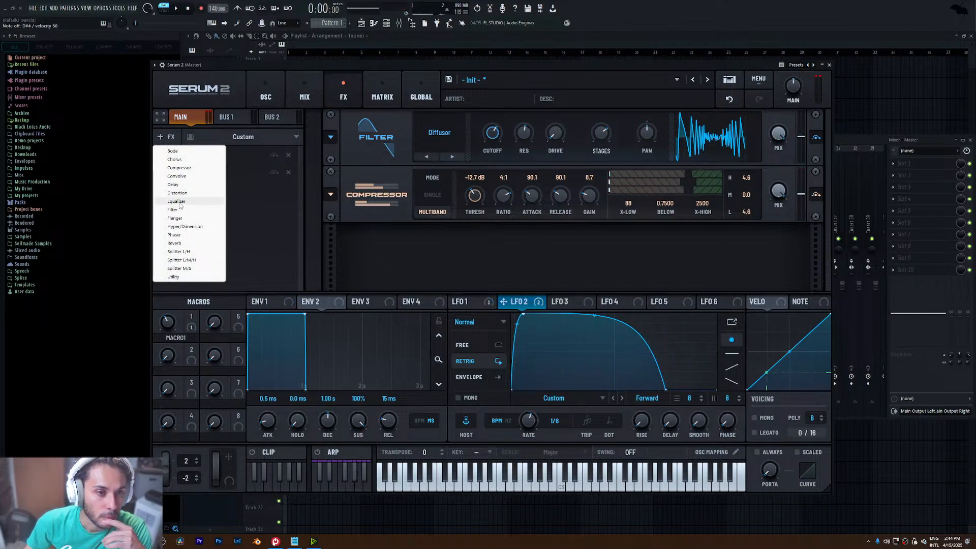
click(177, 201)
drag(491, 253, 462, 280)
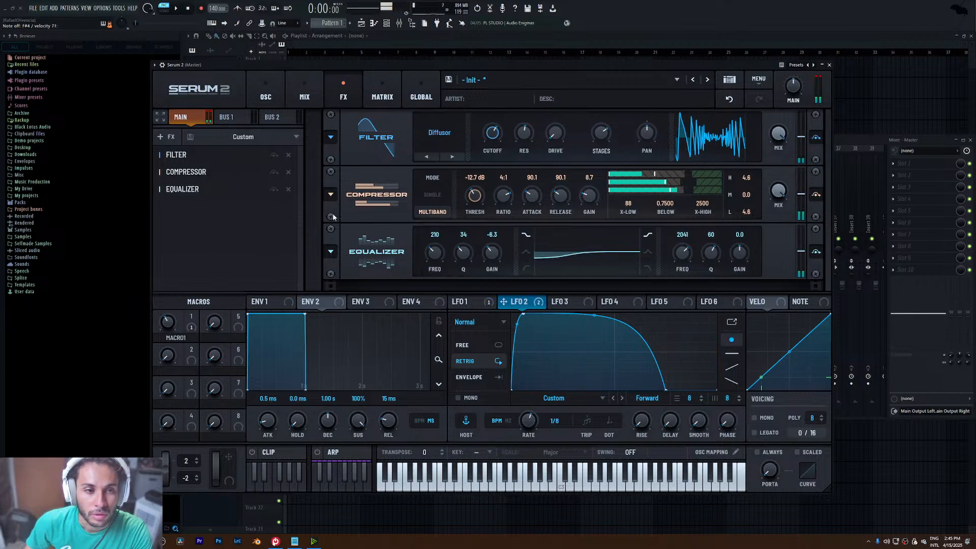
drag(182, 190, 187, 168)
- Add an Overdrive Distortion ahead of the Compressor with a stack of 4 and about 8% drive
click(164, 137)
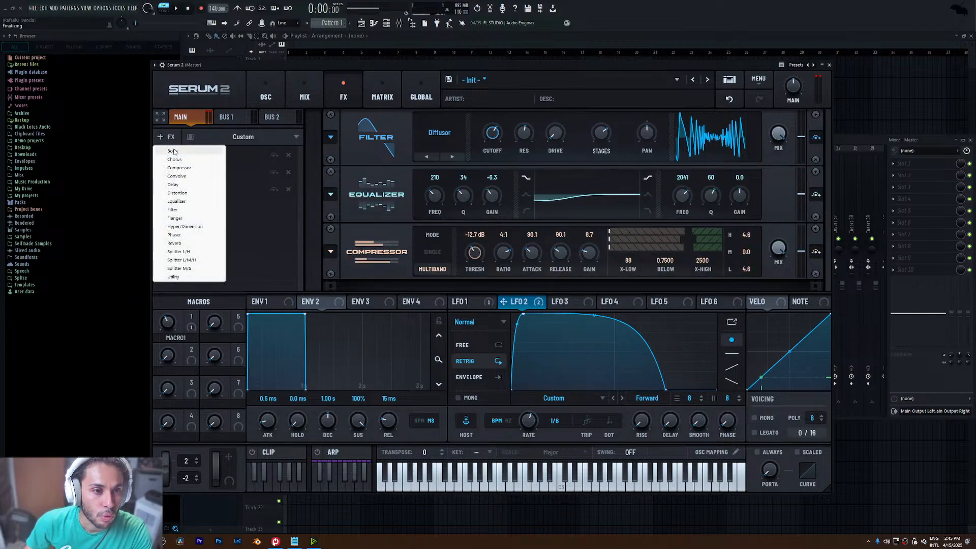
click(179, 193)
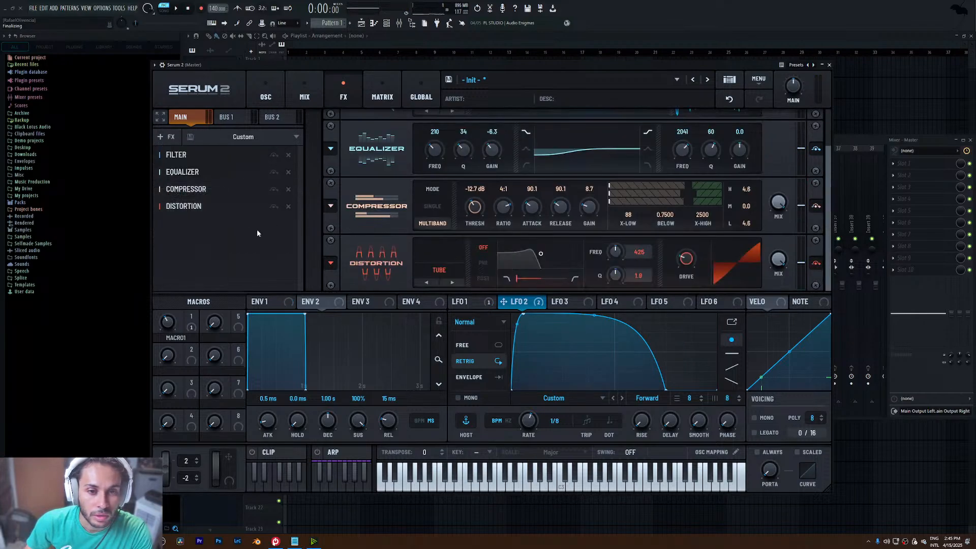
drag(284, 206, 294, 190)
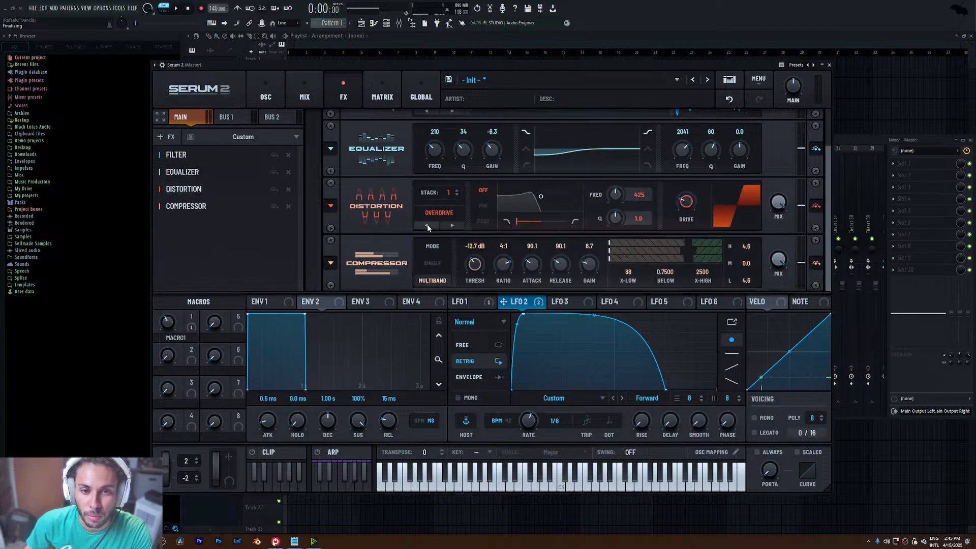
click(458, 193)
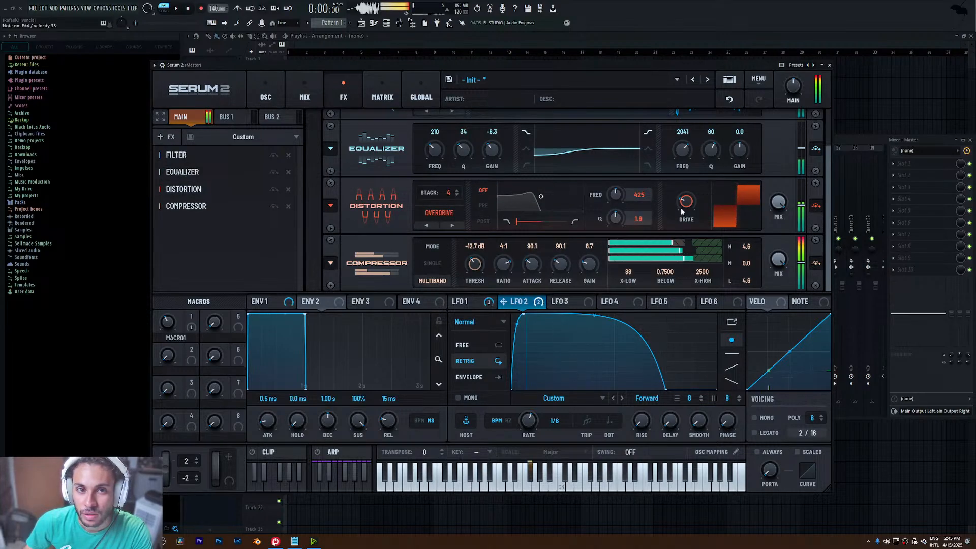
mouse_move(684, 211)
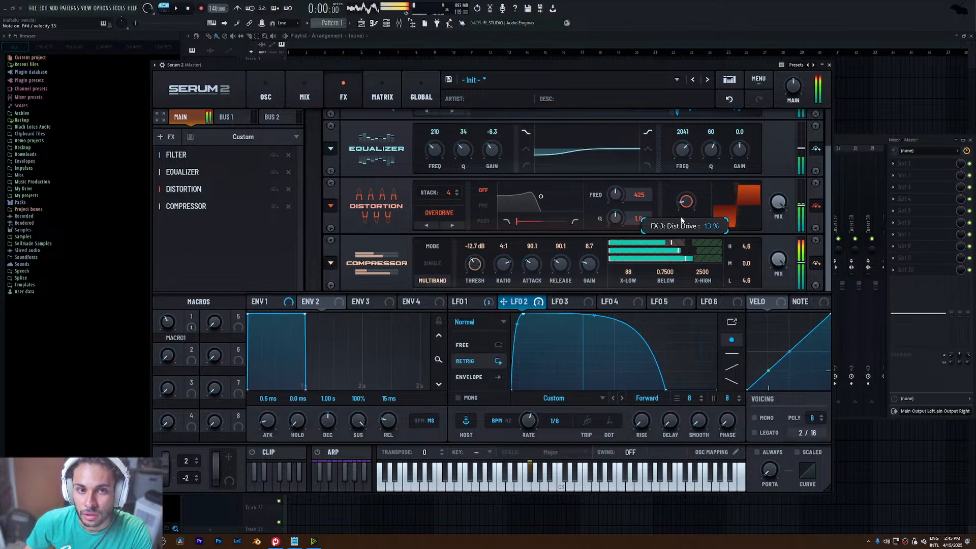
drag(686, 205, 687, 227)
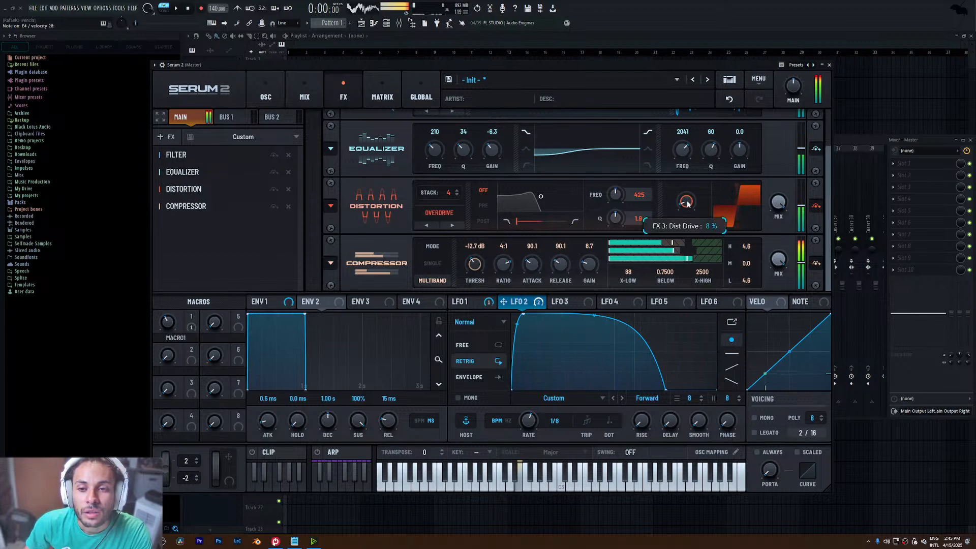
- Lower the Equalizer's low band gain to -9.0 dB
right_click(493, 161)
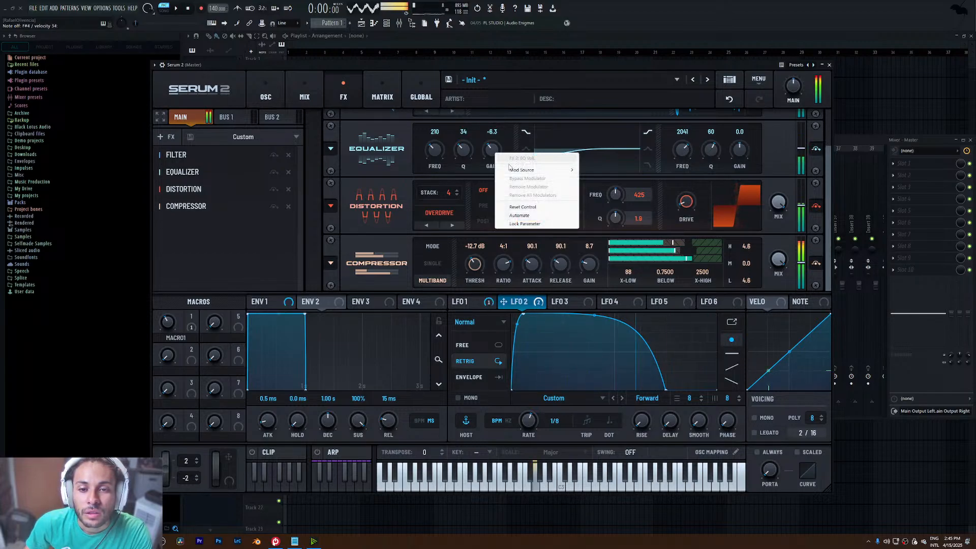
click(515, 204)
drag(498, 155, 498, 163)
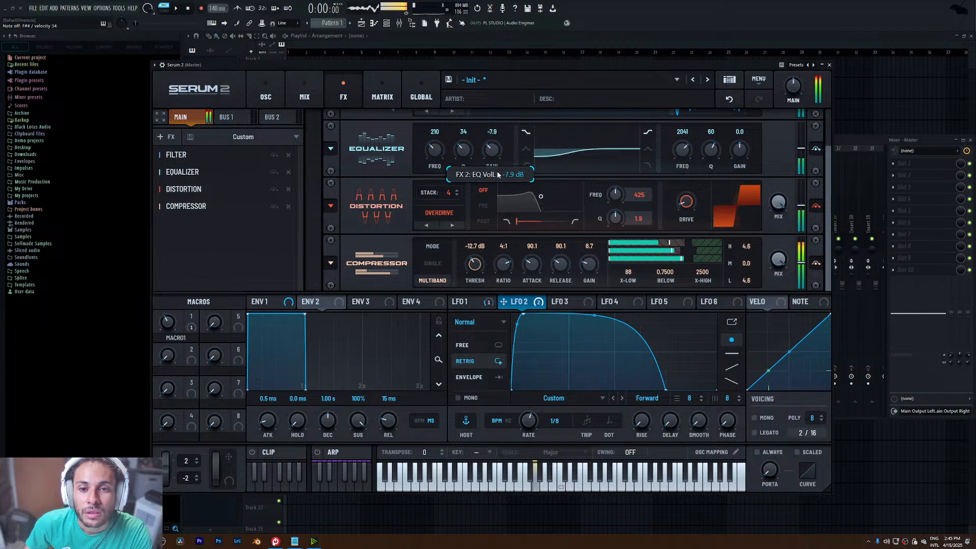
- Add a second Distortion of type Tube after the Compressor, try its drive, and assign LFO 2 to modulate the drive
click(165, 137)
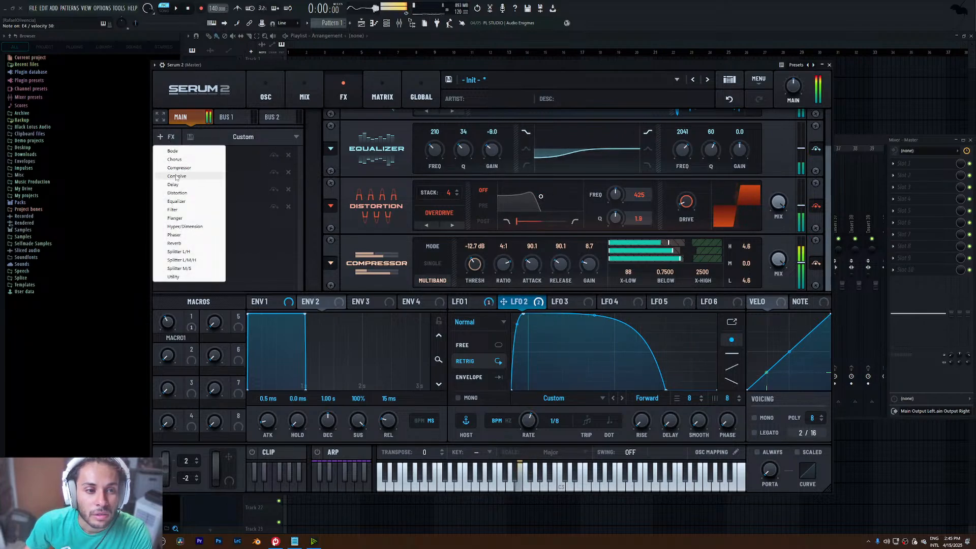
click(178, 192)
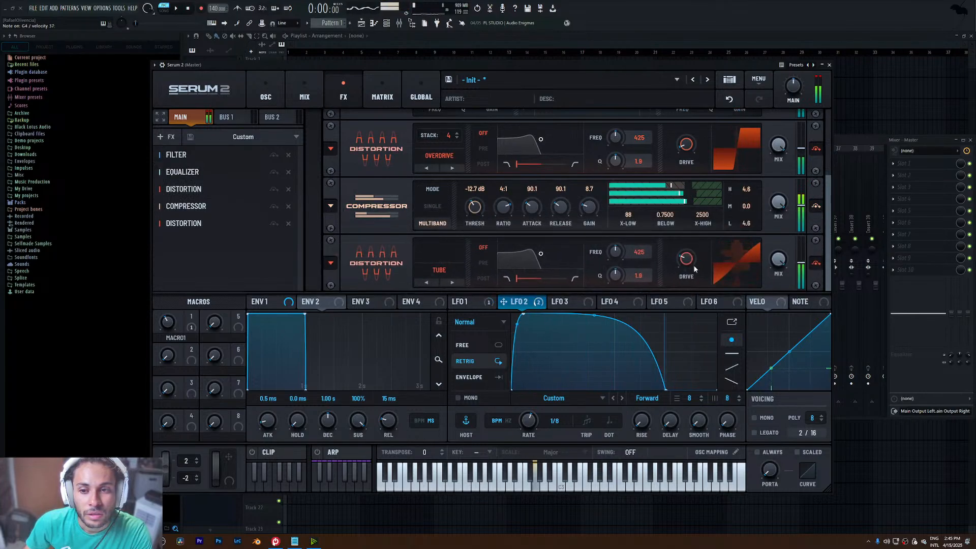
drag(686, 258, 699, 213)
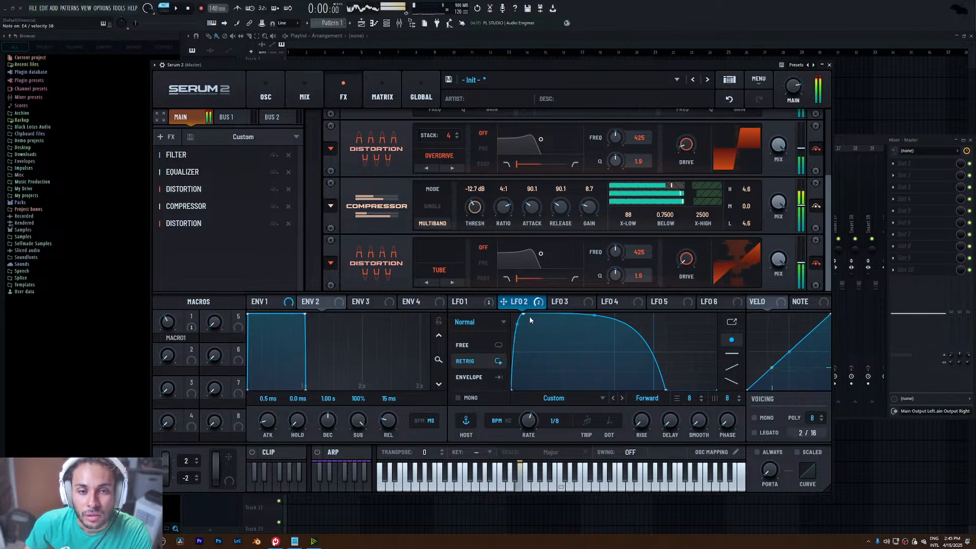
drag(503, 301, 681, 292)
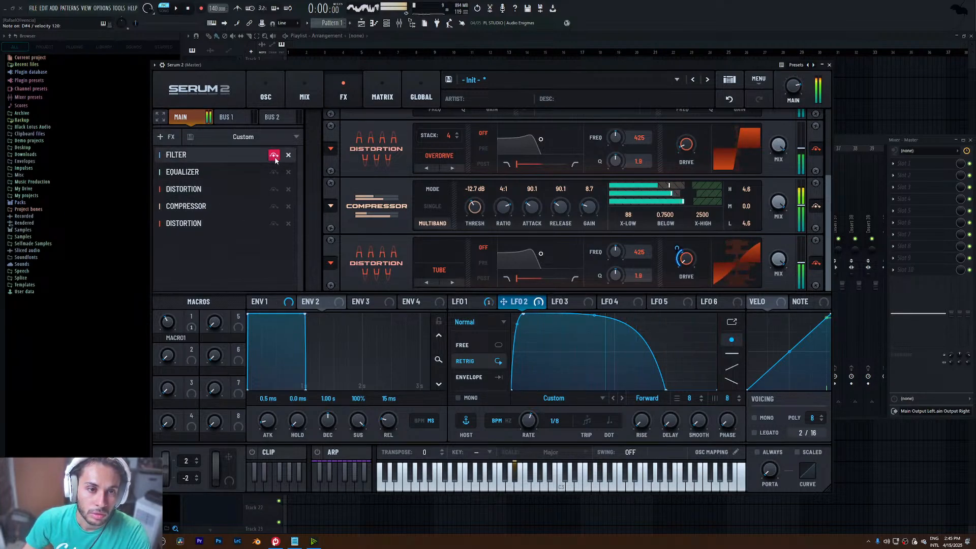
- Add an MG Low 6 Filter at the end of the effects chain and modulate its cutoff with LFO 2
click(230, 157)
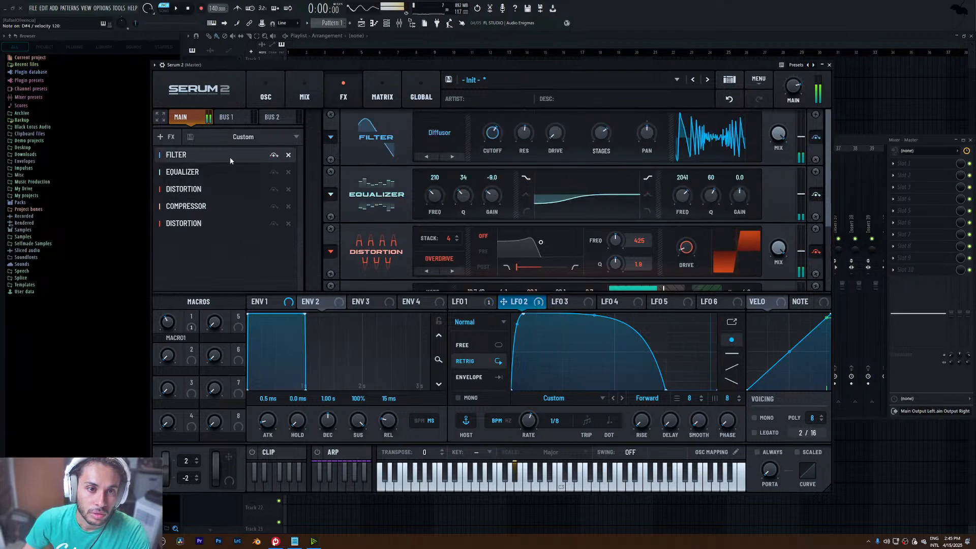
click(173, 137)
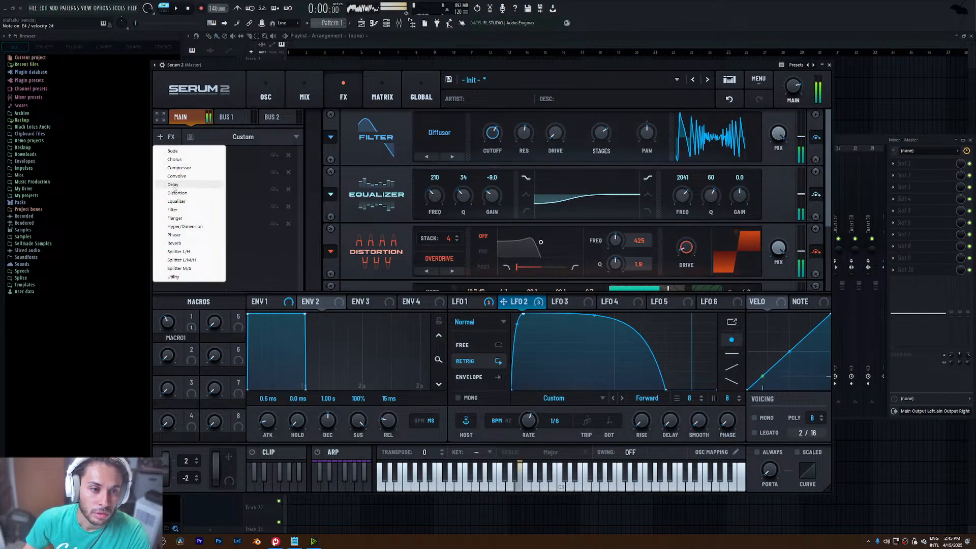
click(193, 211)
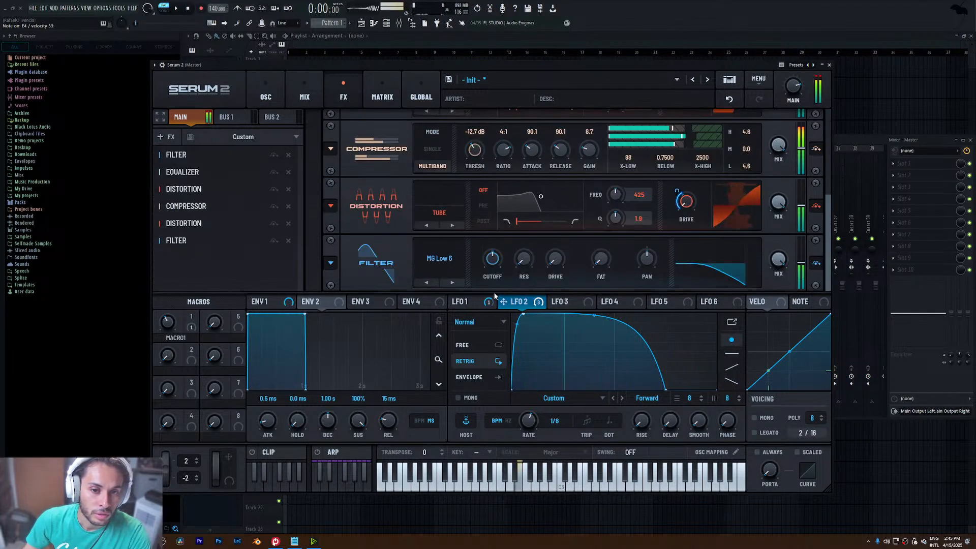
drag(503, 301, 496, 262)
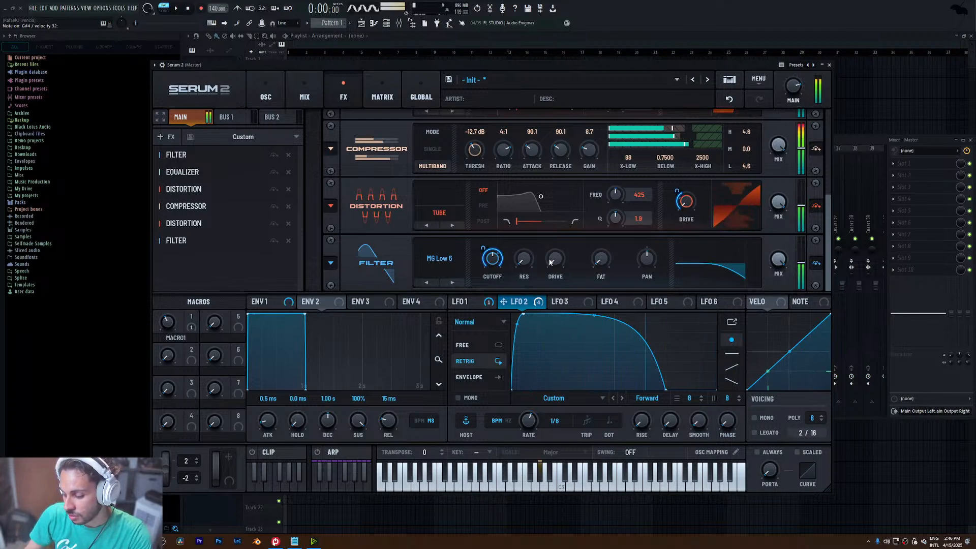
- Deepen the curve of LFO 1's rising segment and fine-tune the bulge of its falling segment
click(465, 302)
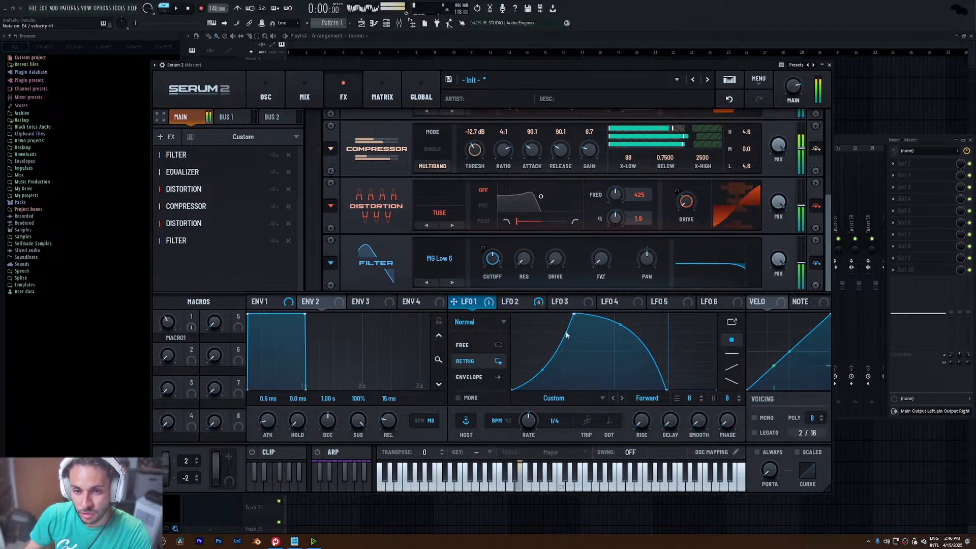
mouse_move(543, 370)
mouse_down()
mouse_move(547, 341)
mouse_move(543, 372)
mouse_up()
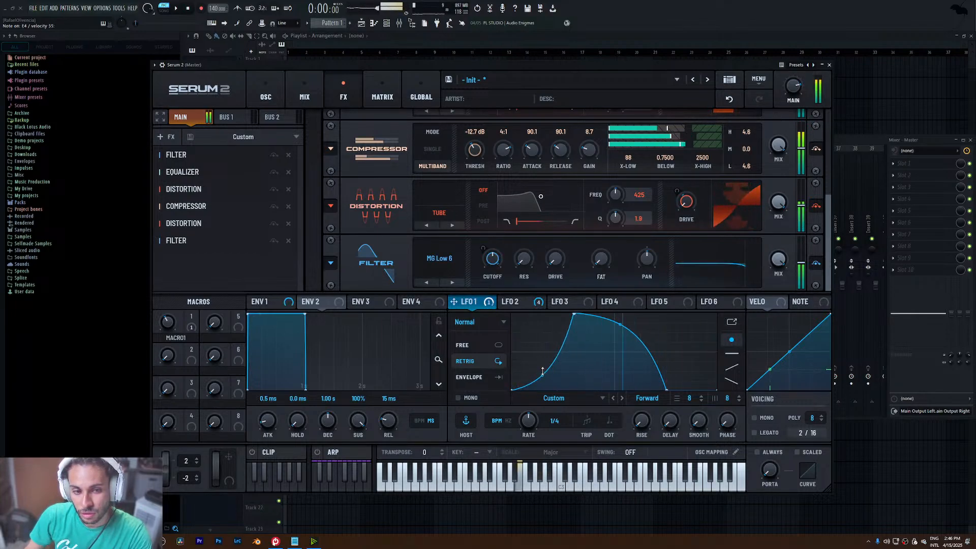
mouse_move(610, 334)
mouse_down()
mouse_move(613, 352)
mouse_move(613, 321)
mouse_up()
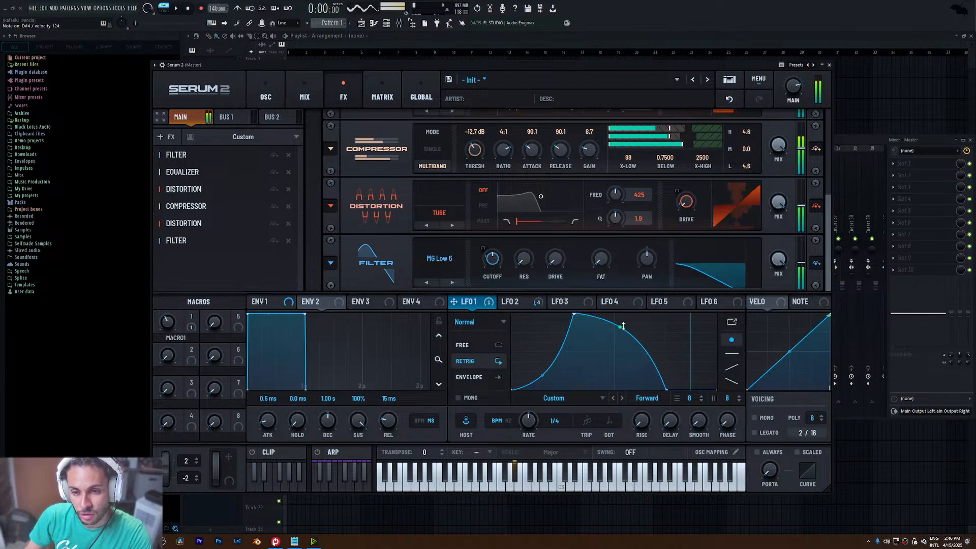
- Assign Macro 2 to LFO 1's rising curve point and Macro 3 to its falling curve point, both with equal negative amounts
drag(194, 350, 544, 377)
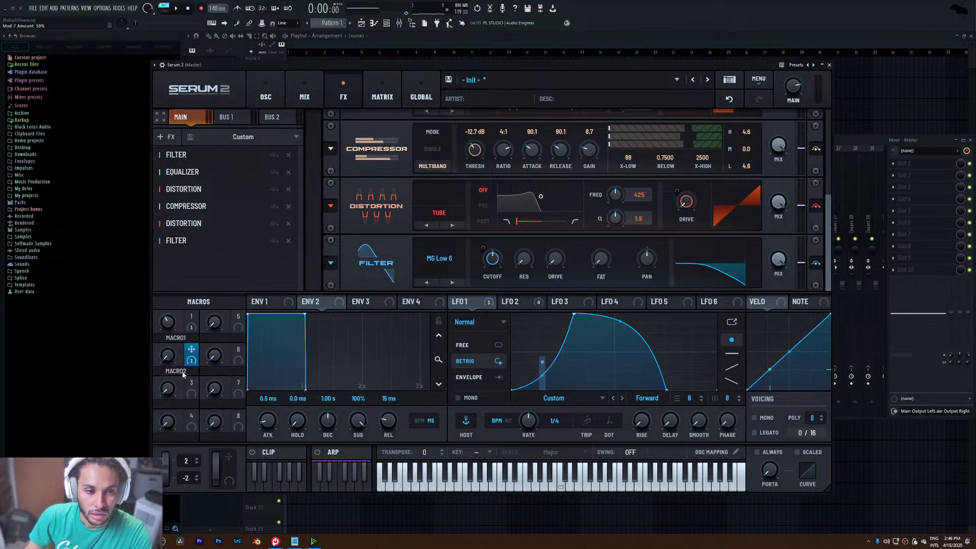
drag(190, 384, 620, 328)
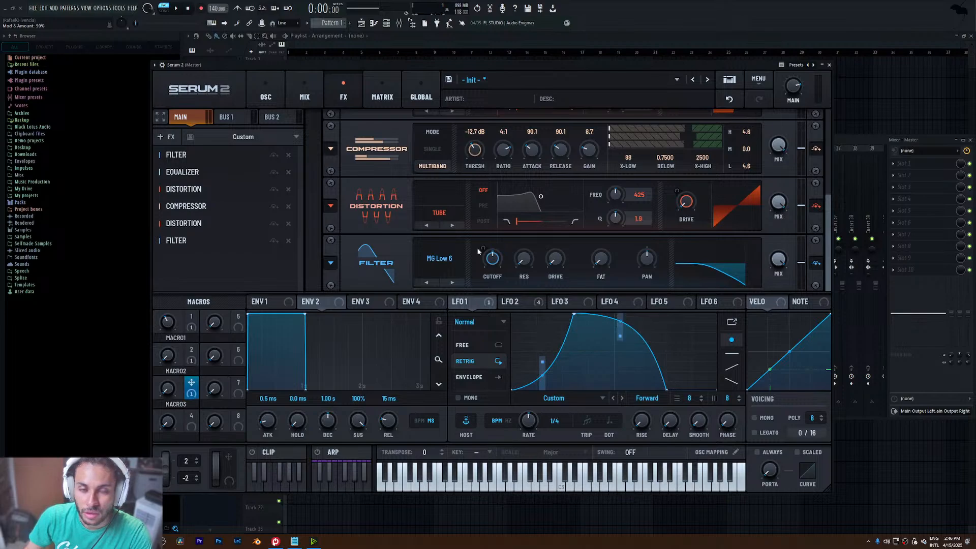
click(383, 92)
scroll(421, 262, down, 1)
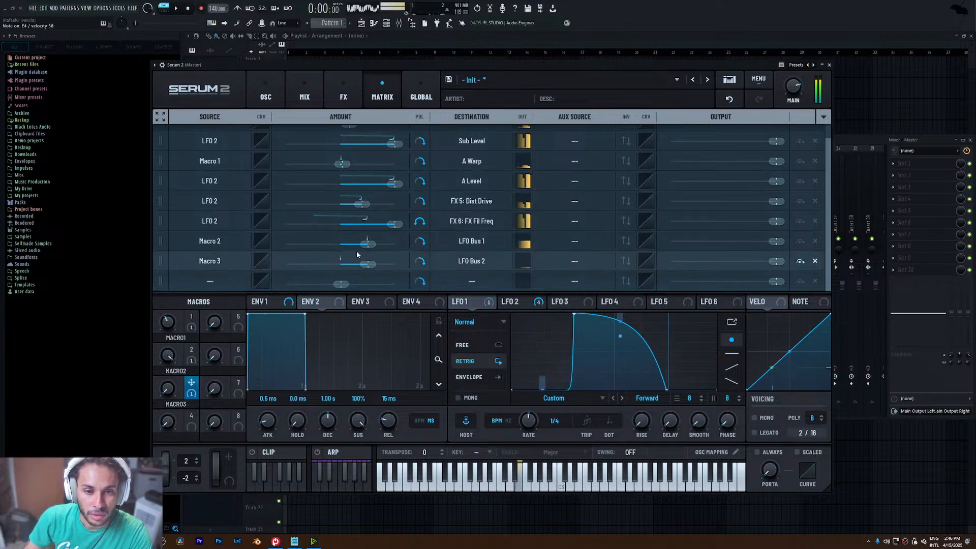
drag(374, 252, 321, 258)
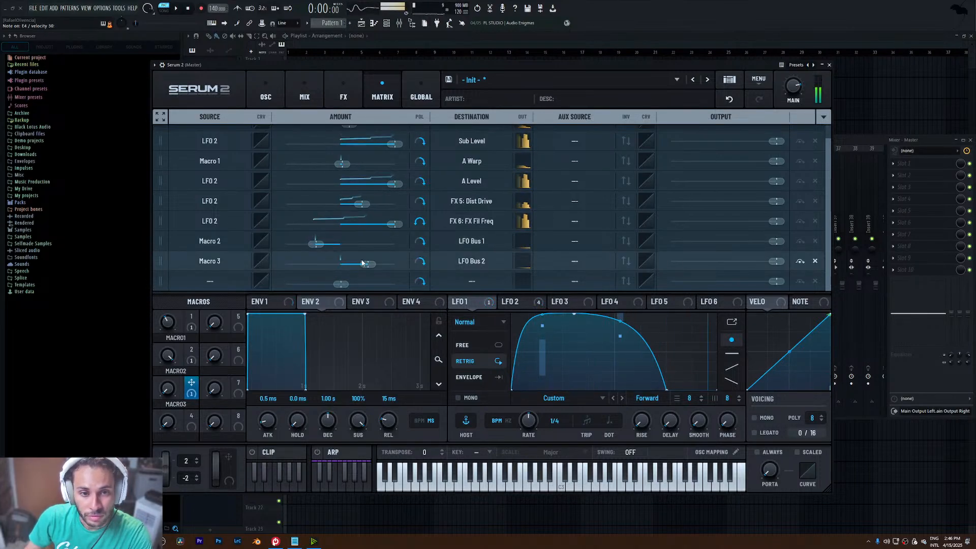
drag(363, 263, 307, 271)
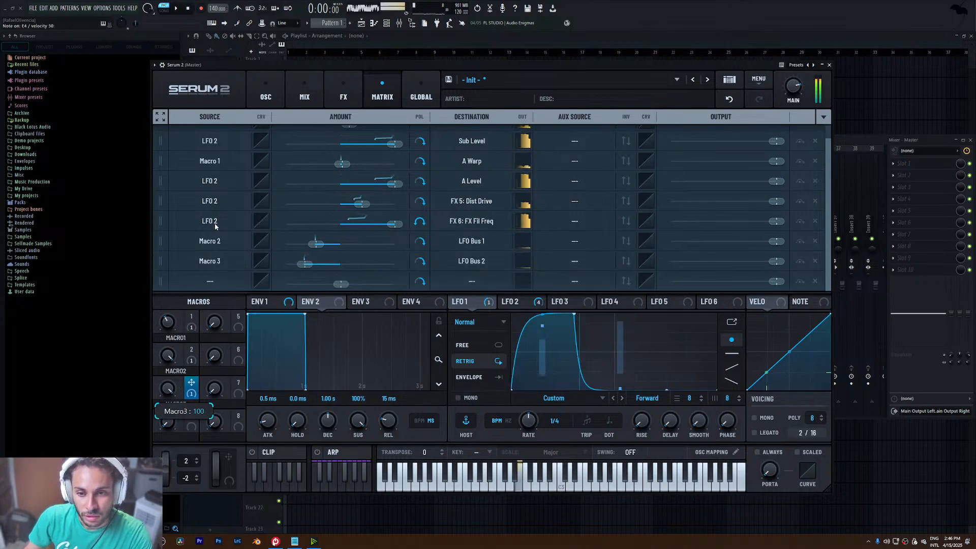
drag(310, 266, 315, 267)
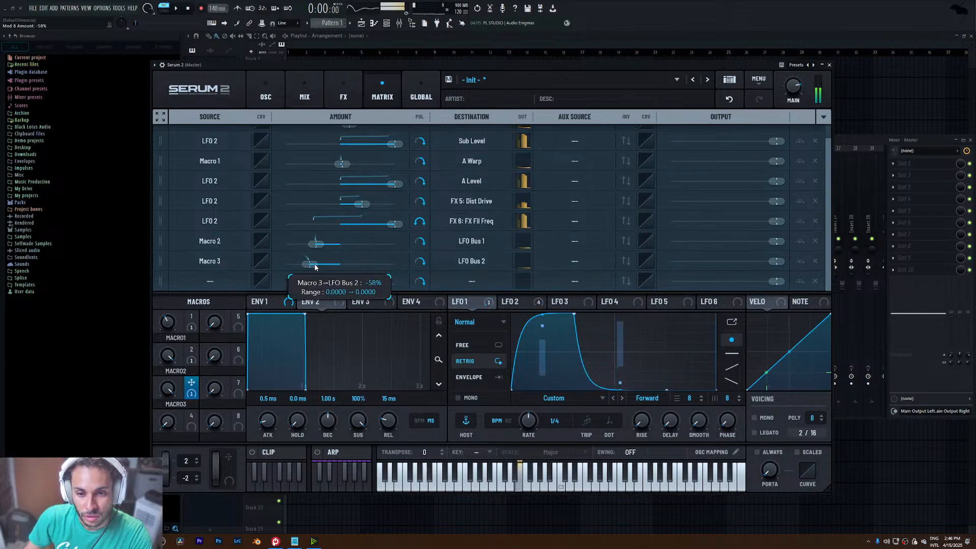
mouse_move(168, 387)
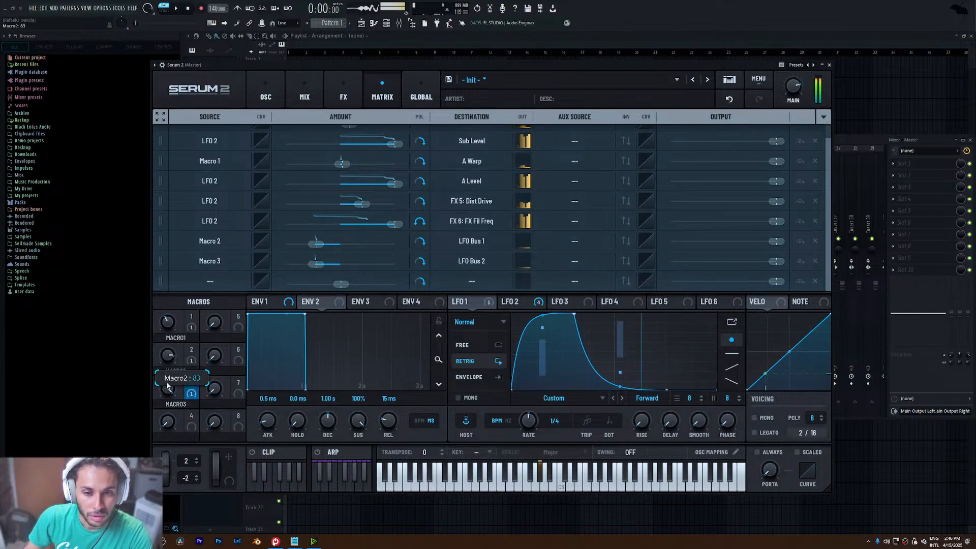
mouse_move(167, 421)
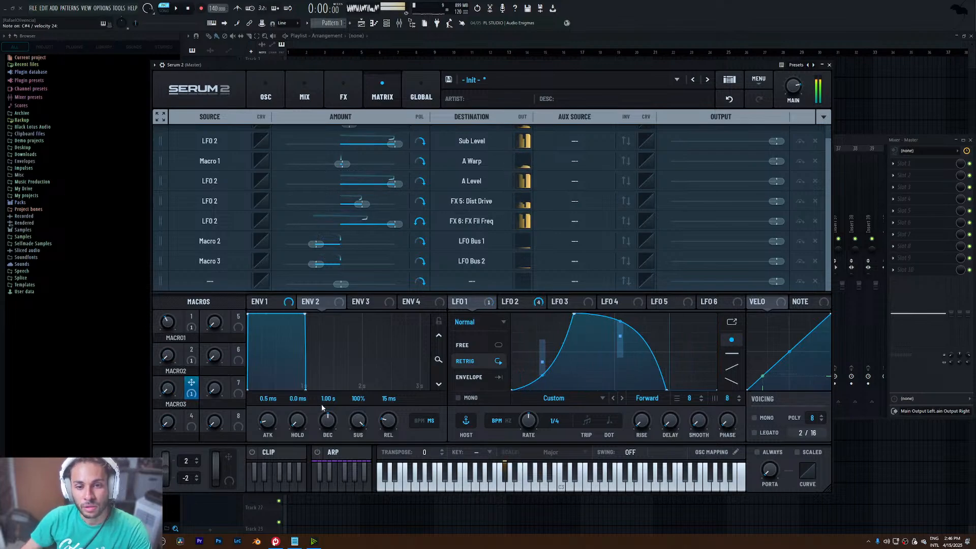
- Change the LFO Bus 2 modulation's source to Macro 2 and shape its source curve to stay at zero until the midpoint
click(221, 261)
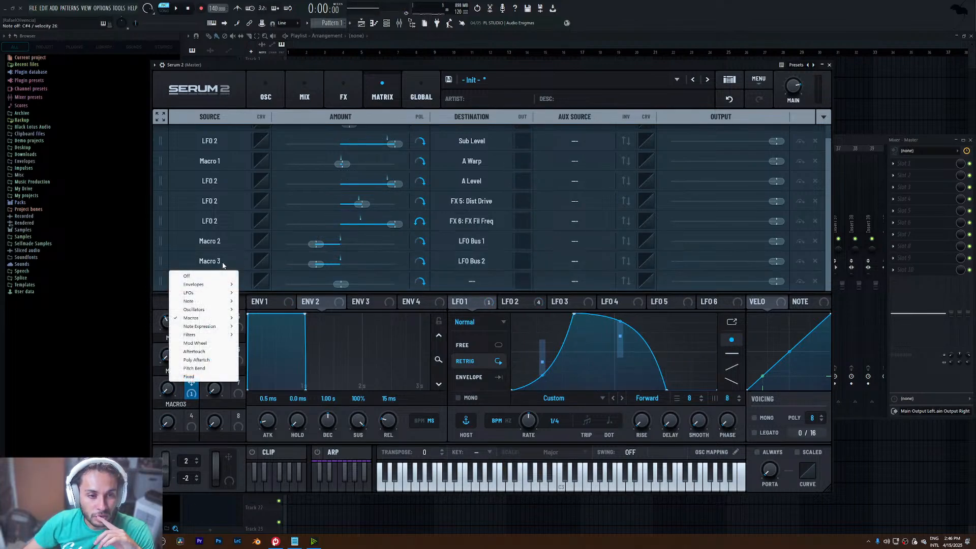
mouse_move(224, 320)
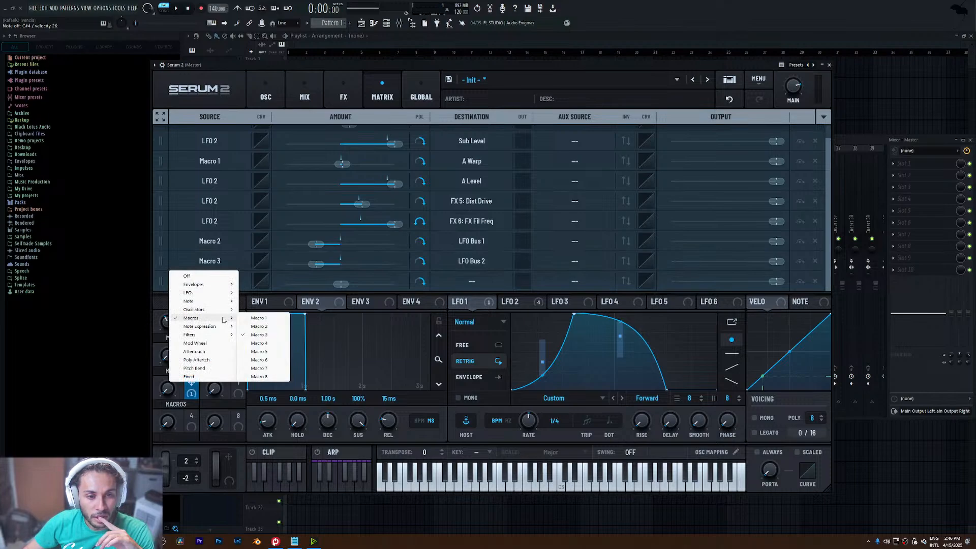
click(272, 327)
click(261, 262)
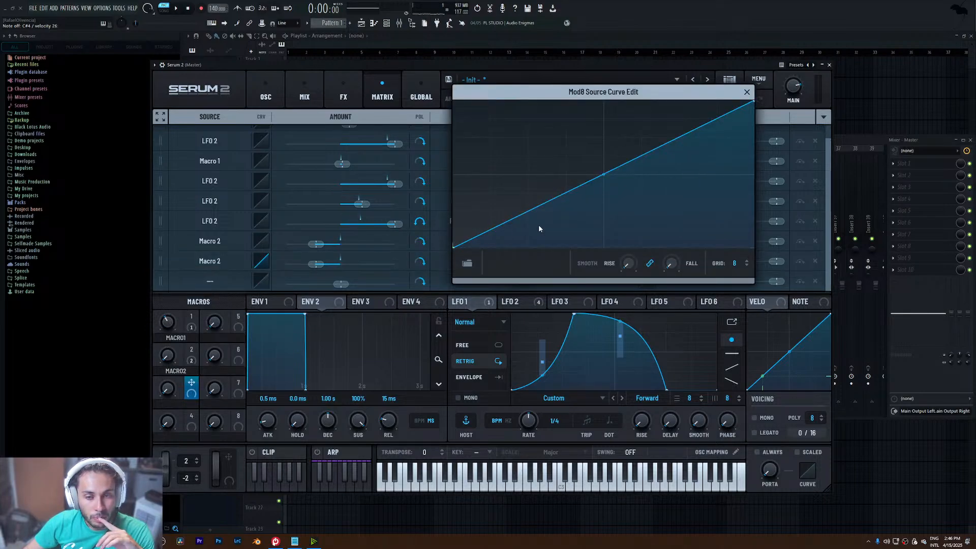
double_click(540, 228)
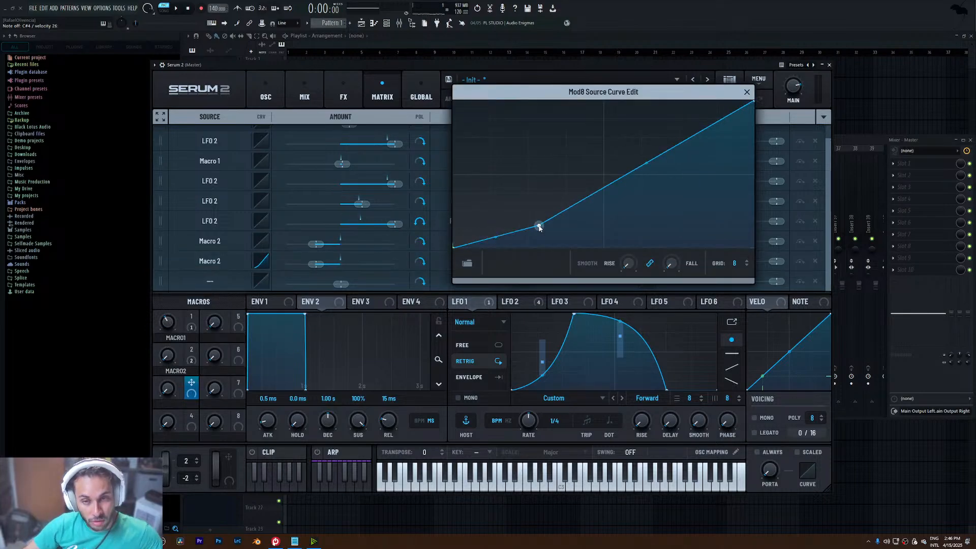
drag(539, 229, 606, 270)
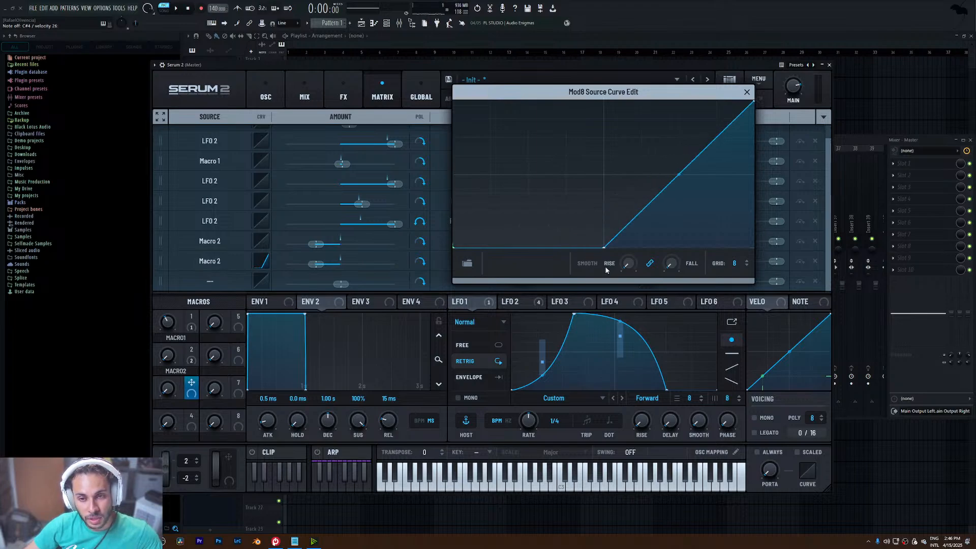
- Shape the LFO Bus 1 modulation's source curve to reach maximum at the midpoint, and test Macro 2 across its range
click(255, 246)
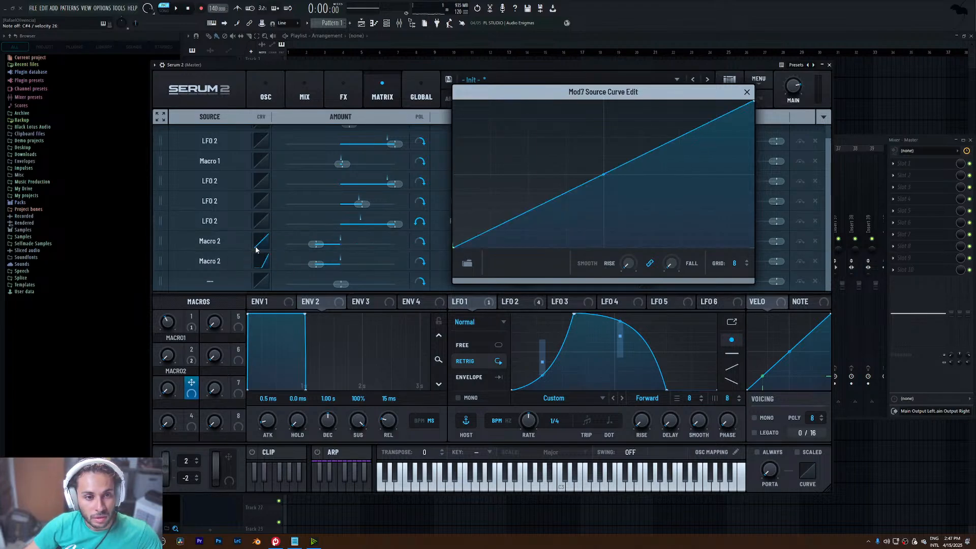
drag(583, 197, 600, 83)
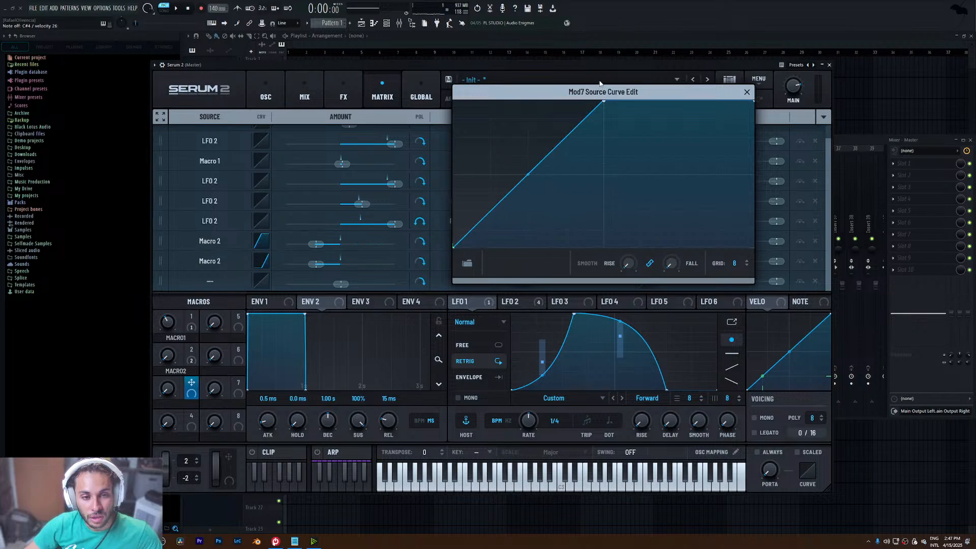
drag(167, 389, 185, 407)
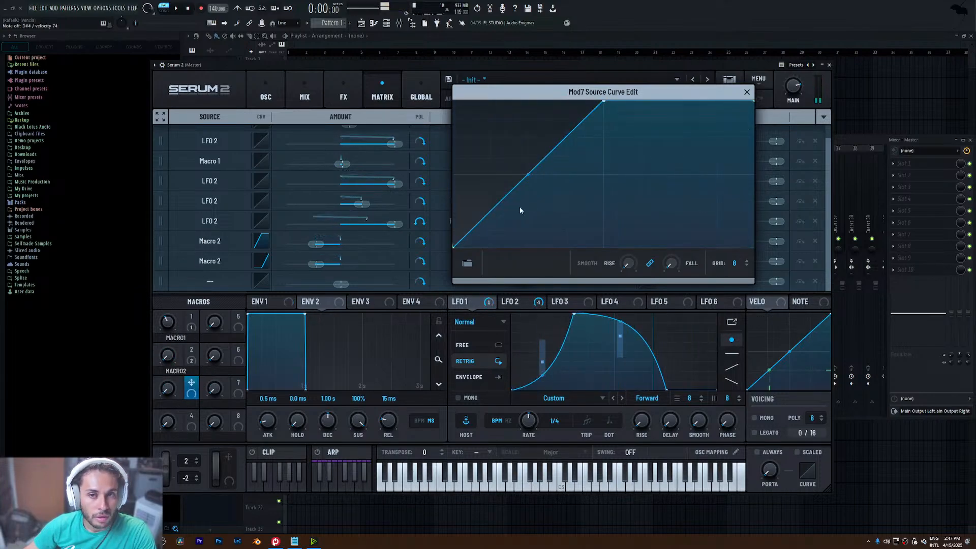
click(747, 91)
drag(164, 369, 192, 249)
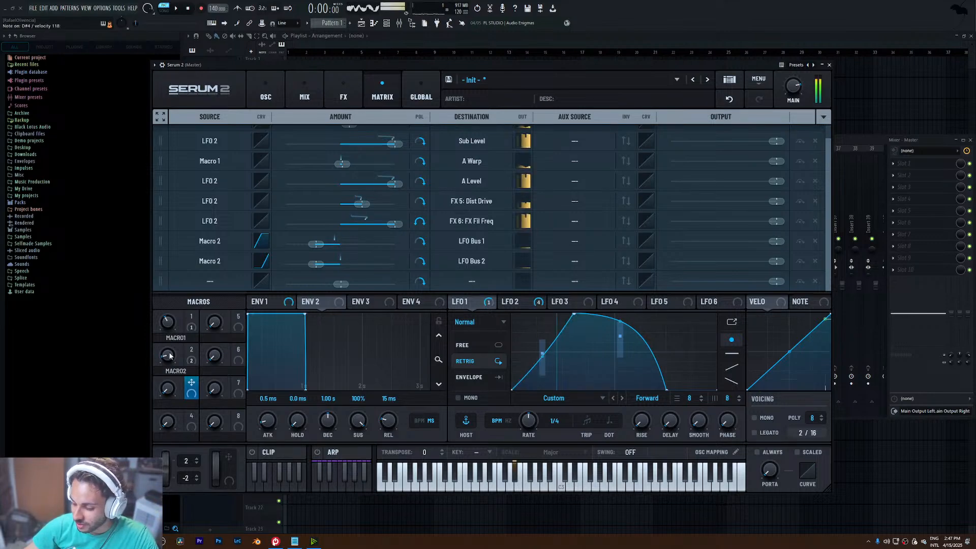
drag(167, 355, 175, 341)
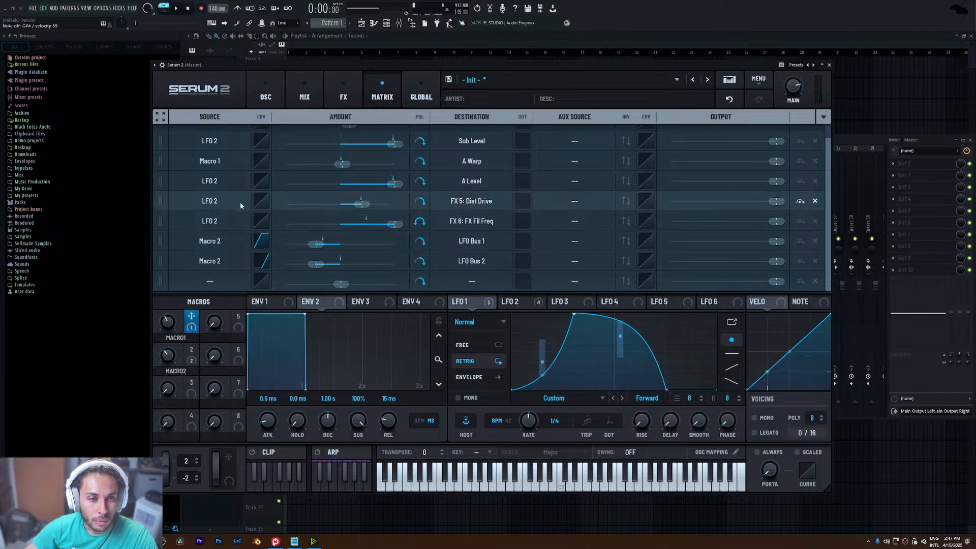
- Try Macro 1's effect on oscillator A's Sine Fold warp and rename the macro FOLD
click(276, 86)
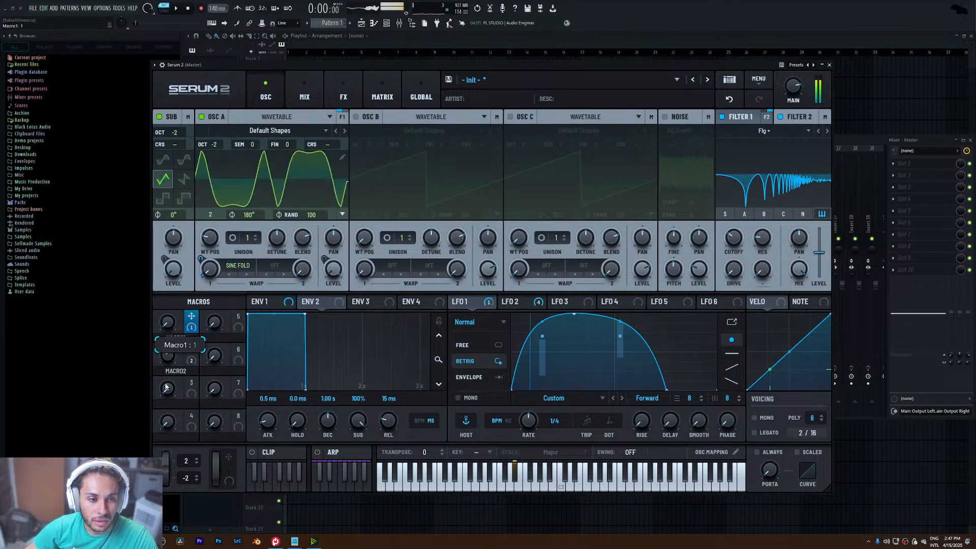
drag(165, 415, 186, 355)
double_click(184, 338)
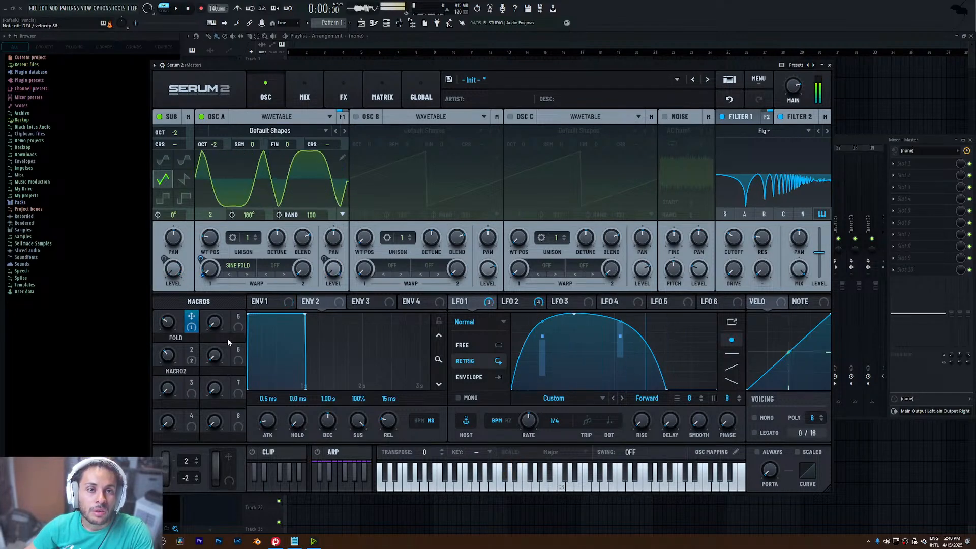
- Add a Hyper/Dimension effect to the main effects chain and place it between the first Distortion and the Compressor
click(345, 76)
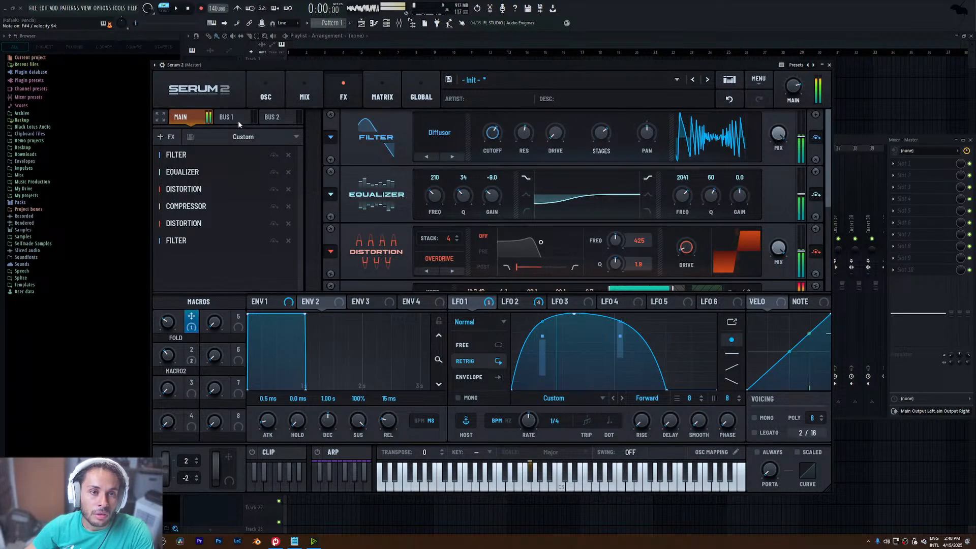
click(166, 137)
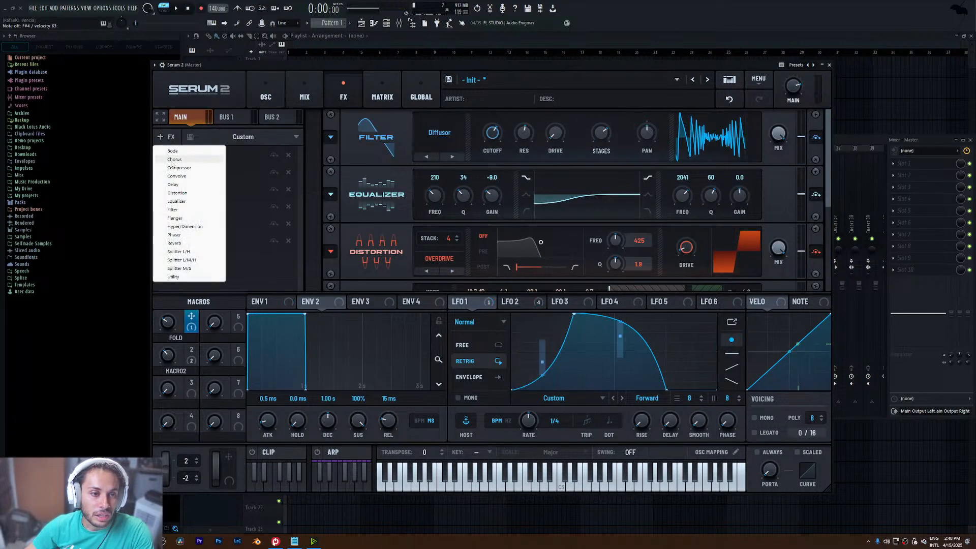
click(185, 227)
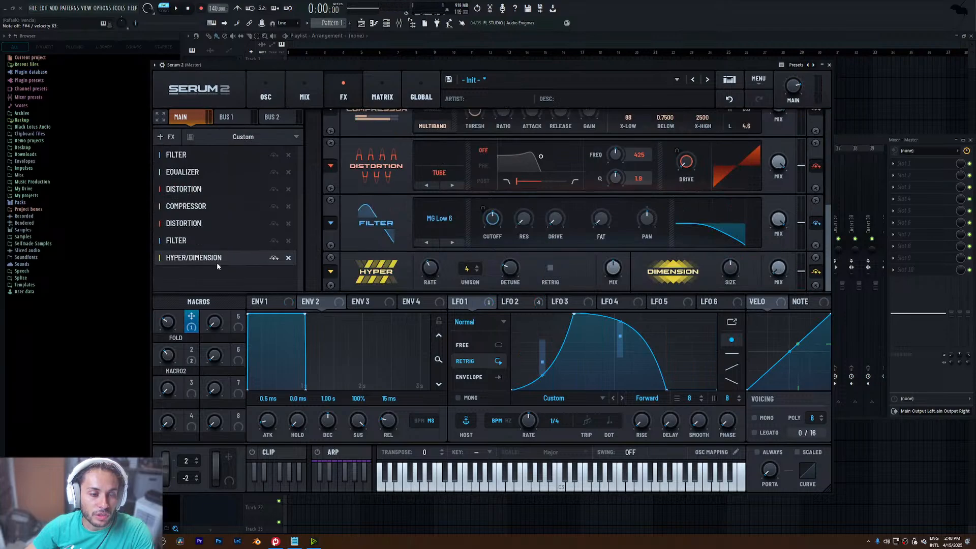
drag(216, 263, 229, 206)
drag(831, 209, 828, 101)
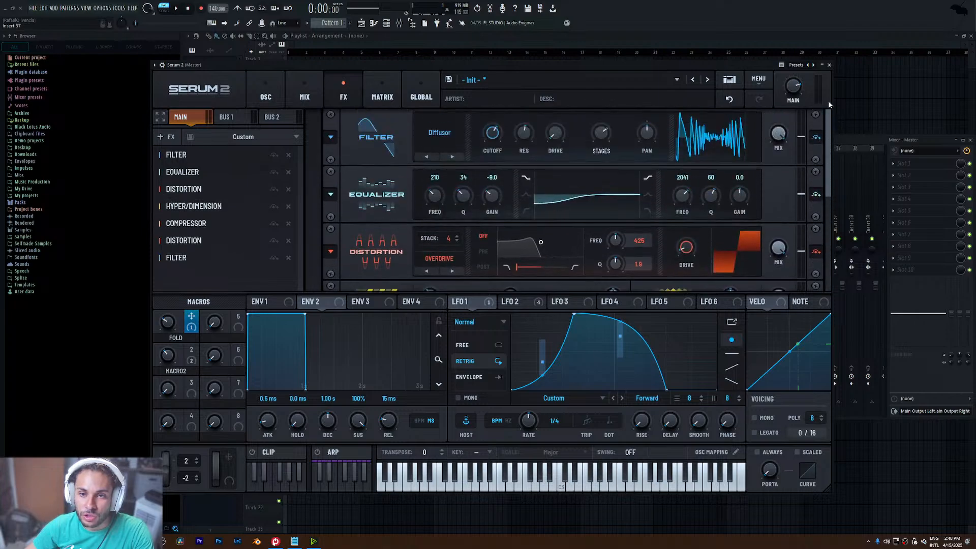
- Try modulating the Hyper mix with LFO 1 and remove that assignment
scroll(829, 121, down, 3)
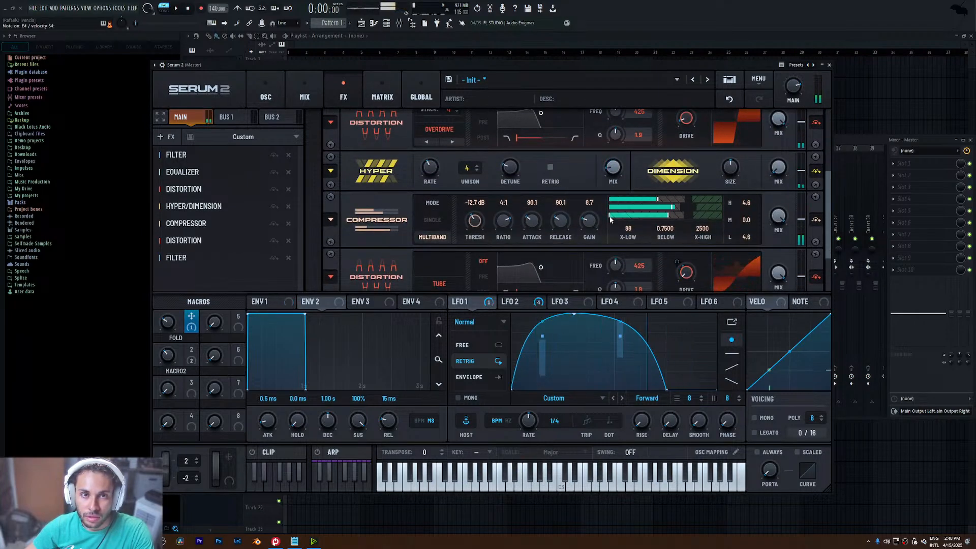
click(516, 305)
click(463, 302)
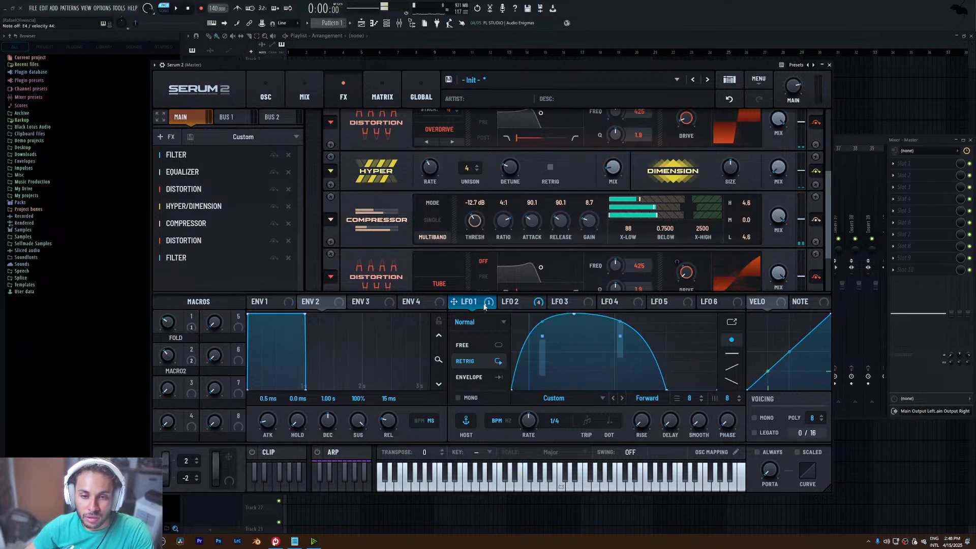
drag(453, 302, 609, 182)
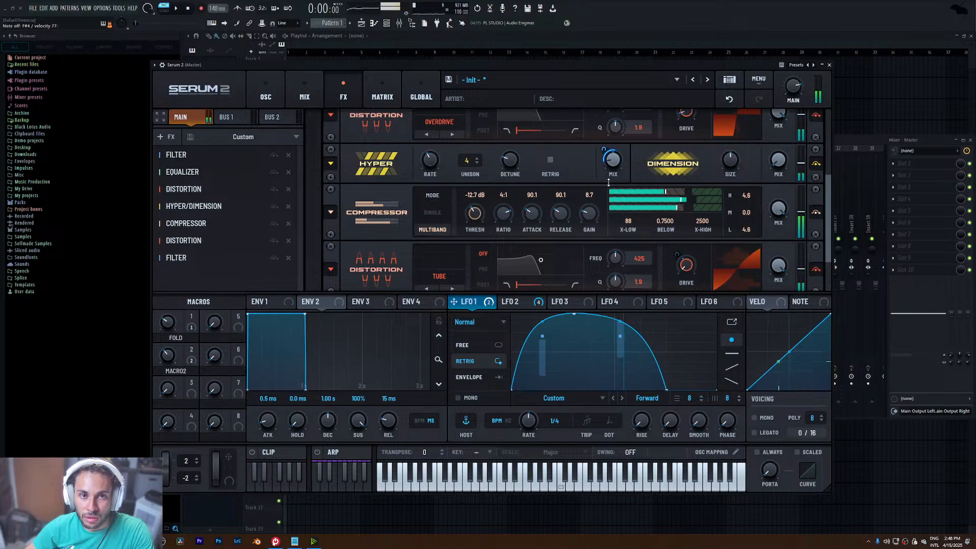
right_click(613, 168)
key(Escape)
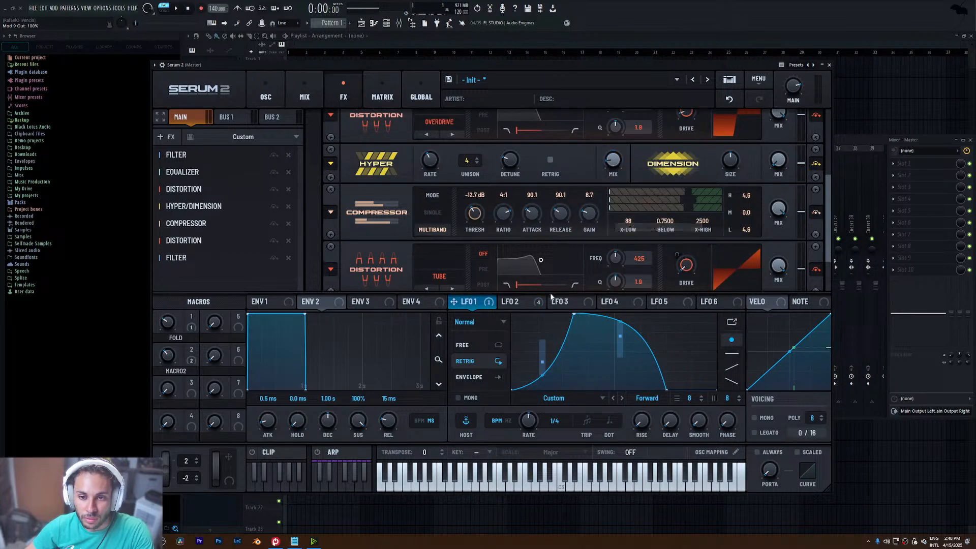
- Assign LFO 2 to the Hyper mix with a modulation amount of about 38%
click(510, 302)
scroll(559, 213, down, 1)
drag(503, 301, 613, 114)
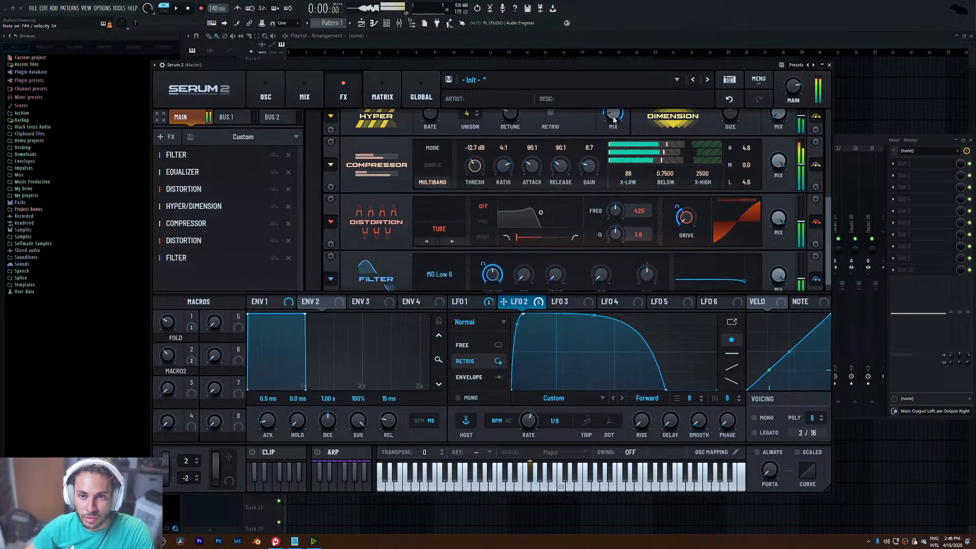
scroll(608, 140, up, 3)
drag(605, 239, 605, 271)
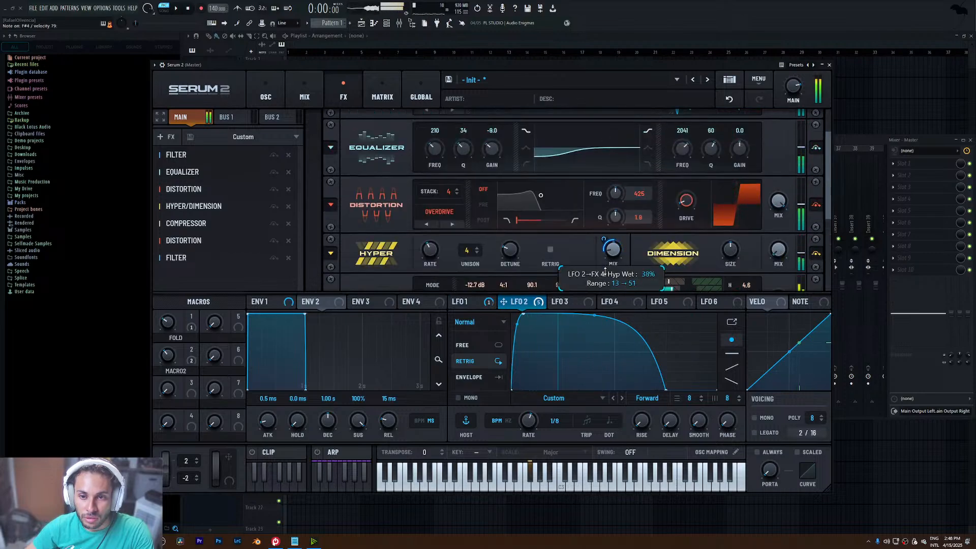
- Rename Macro 2 as JOI
double_click(176, 371)
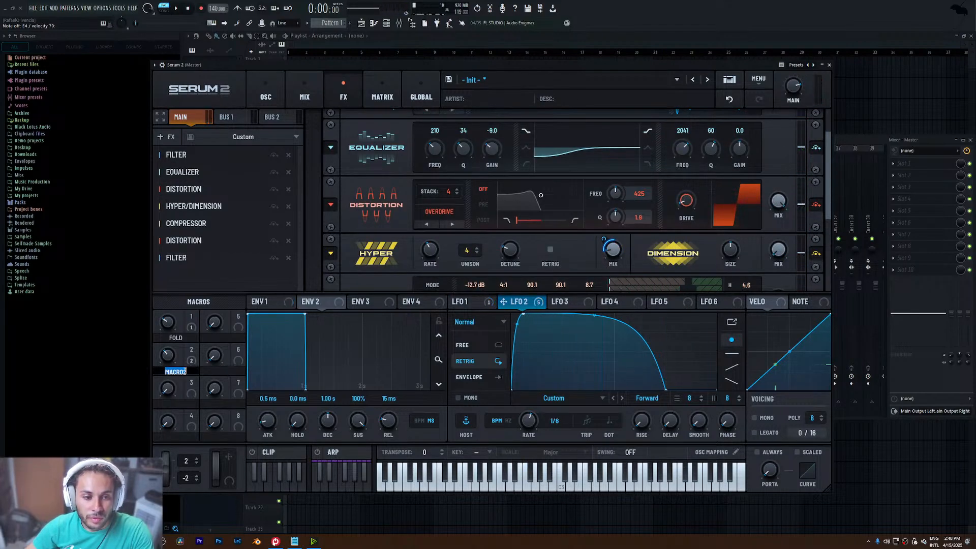
text(Y)
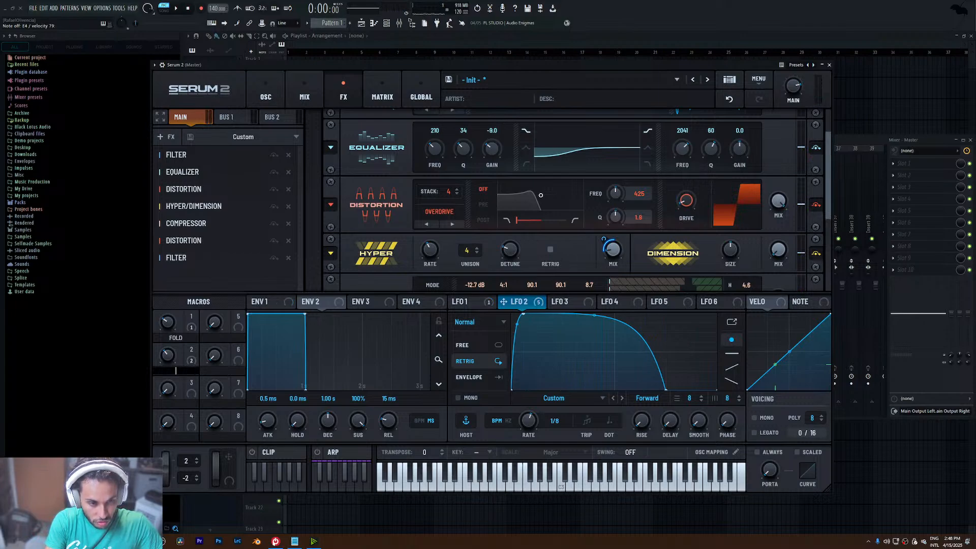
text(JOI)
key(Return)
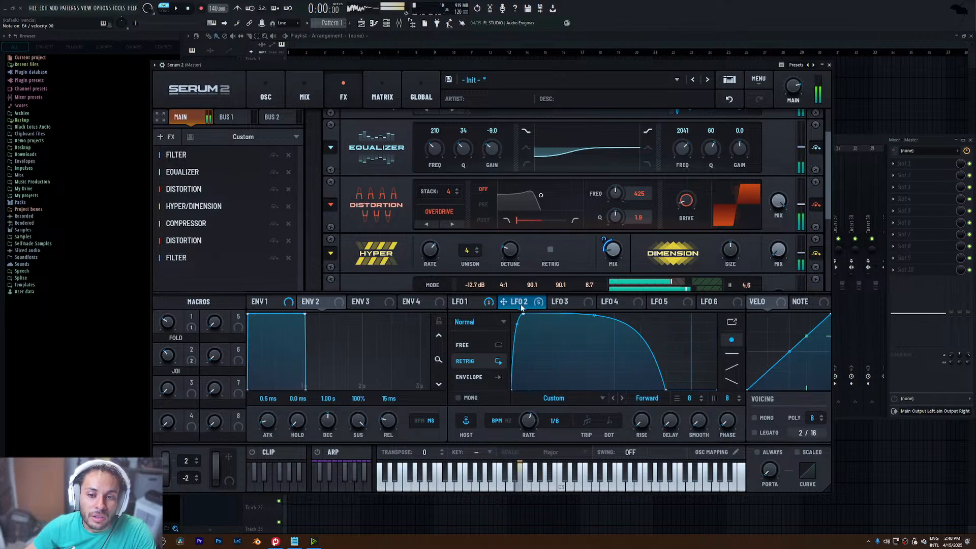
- Lower the bend of LFO 2's falling curve and assign Macro 5 to that curve point
mouse_move(594, 316)
mouse_down()
mouse_move(591, 364)
mouse_move(596, 333)
mouse_up()
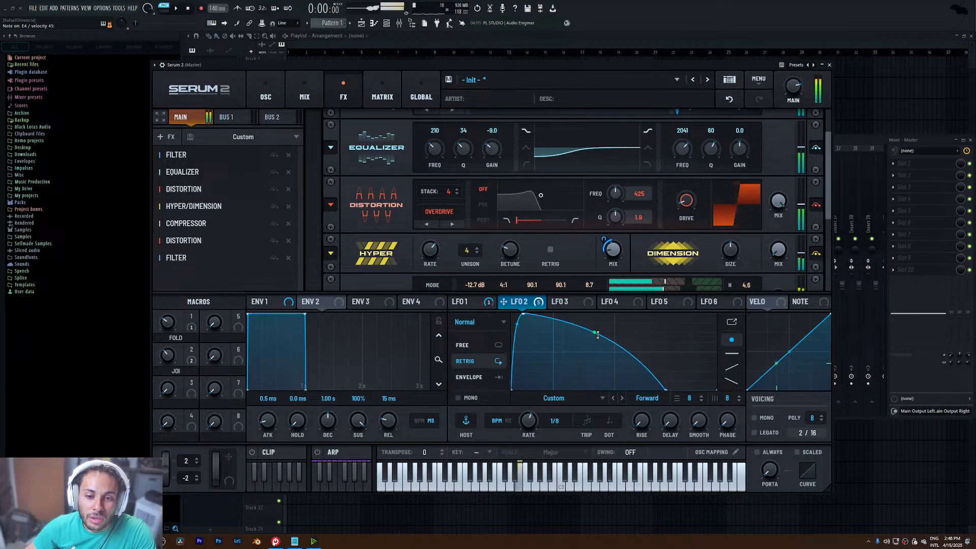
drag(237, 330, 596, 334)
- Set the Macro 5 to LFO Bus 3 modulation amount to 31% and rename the macro SHAPE
click(382, 94)
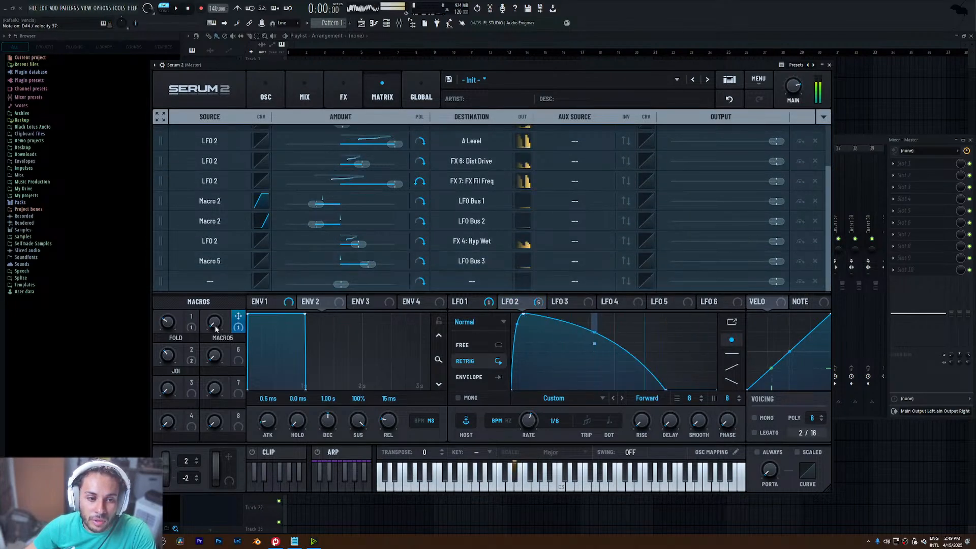
drag(376, 264, 366, 265)
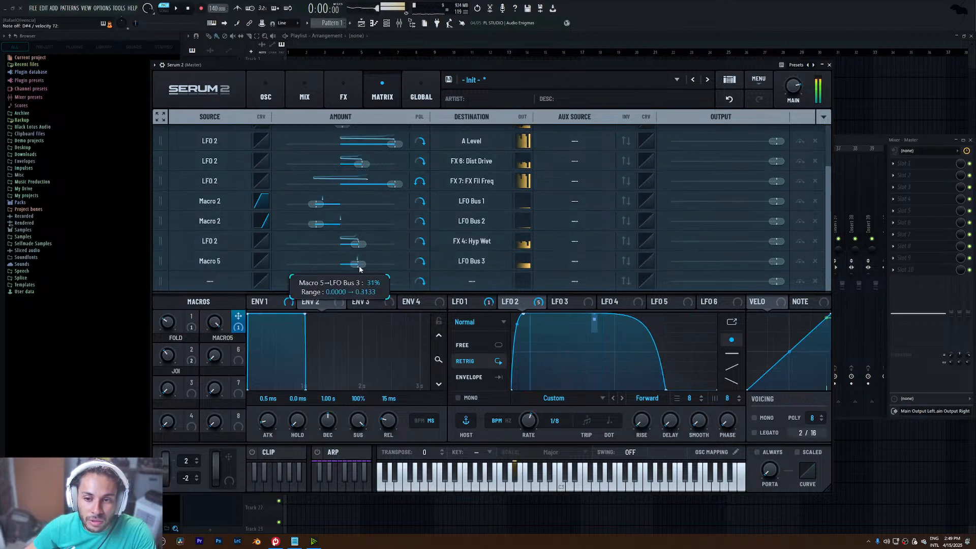
double_click(229, 339)
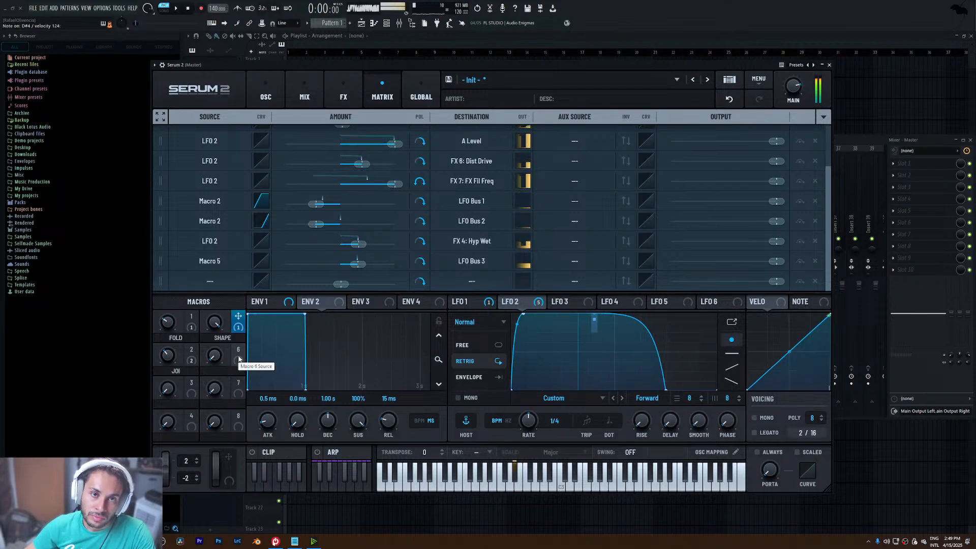
- Modulate LFO 2's rate, set to 1/4, with Macro 6 by 8% and rename the macro LFO
mouse_move(238, 359)
mouse_down()
mouse_move(528, 421)
mouse_move(519, 409)
mouse_move(508, 443)
mouse_up()
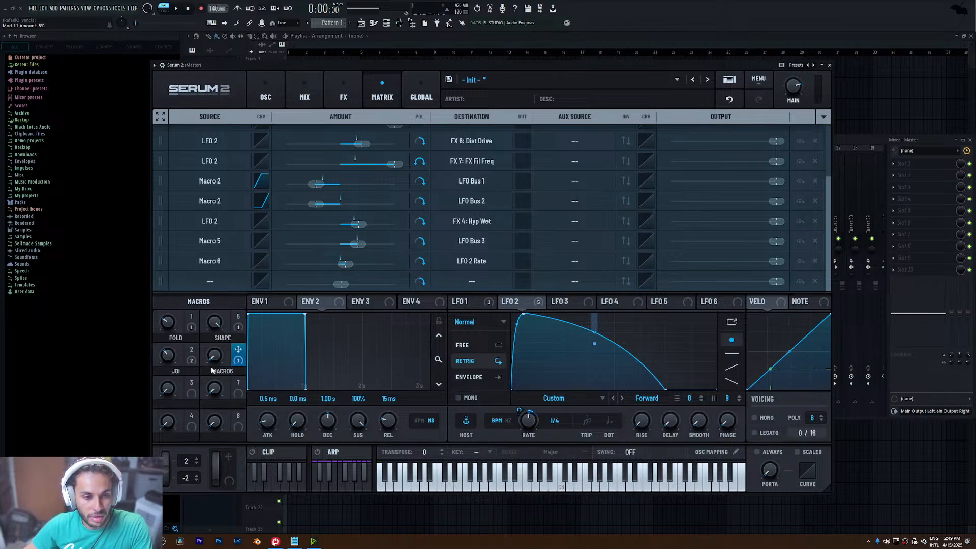
drag(214, 356, 239, 417)
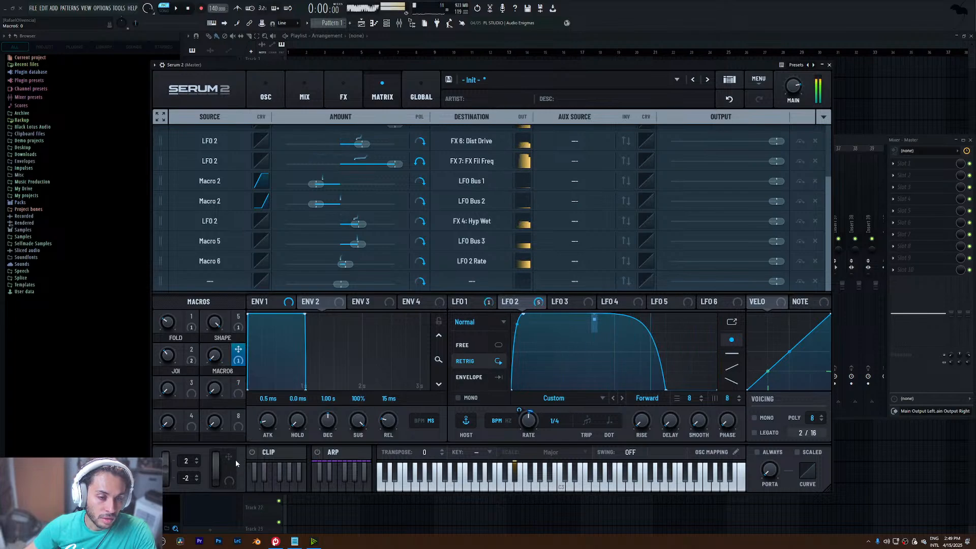
double_click(233, 372)
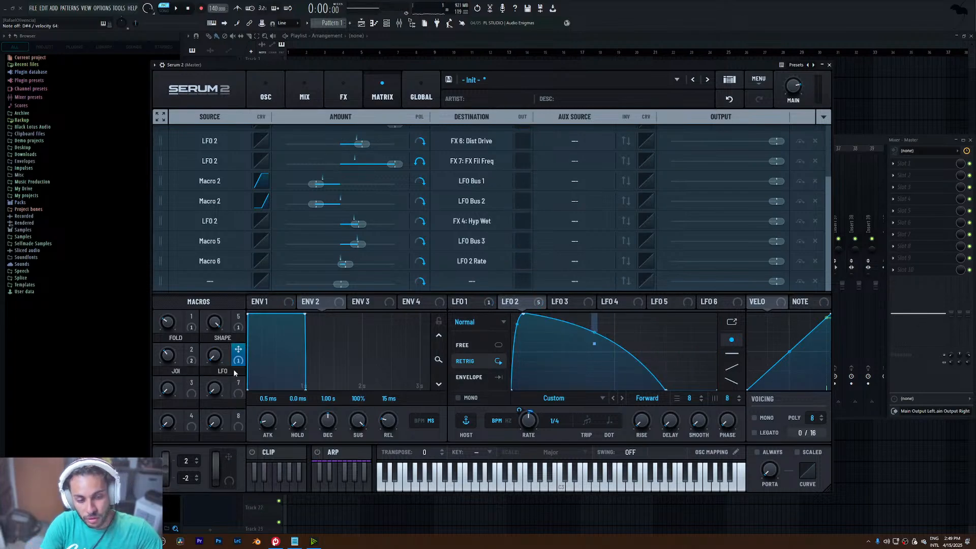
- Change the sub oscillator's waveform to RoundRect
click(265, 94)
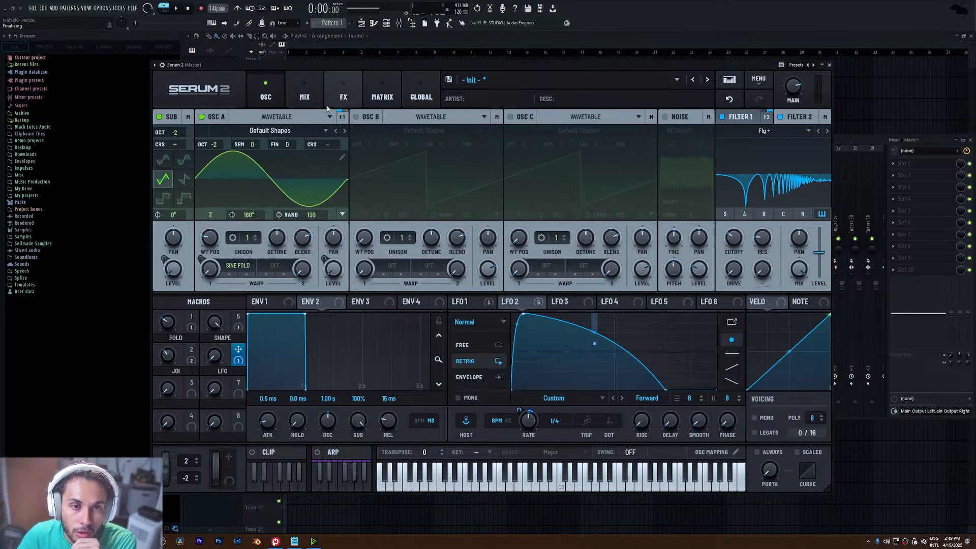
click(304, 94)
click(328, 91)
click(278, 96)
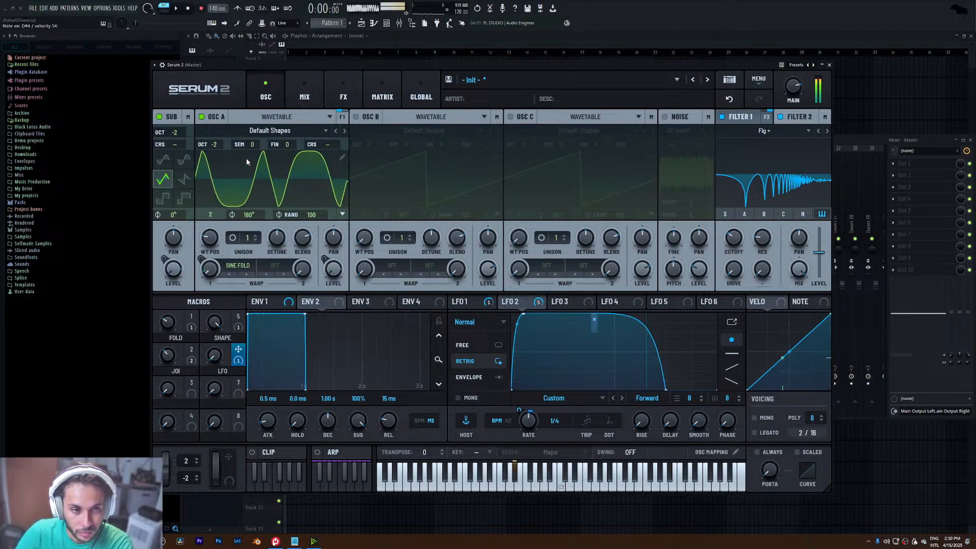
click(183, 160)
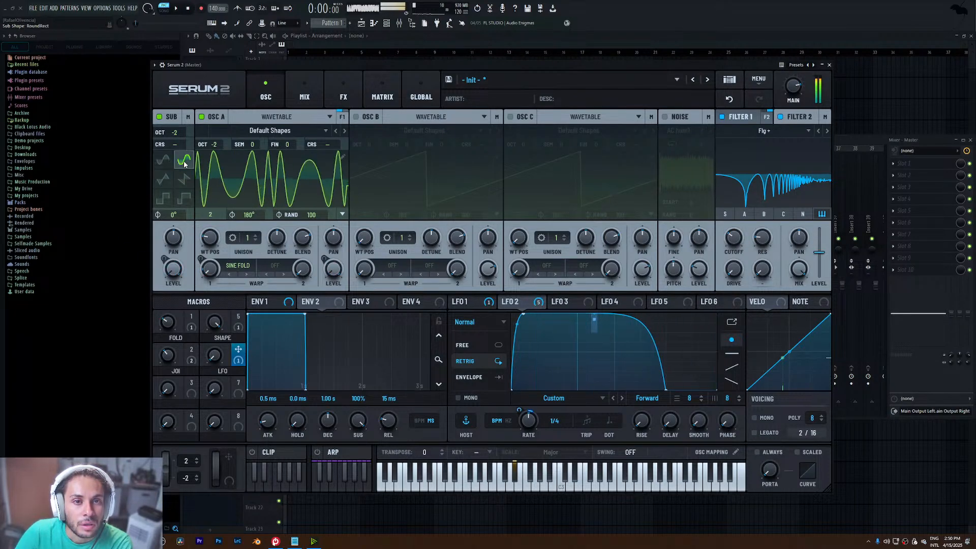
- Assign Macro 3 to the drive of the Overdrive distortion effect
click(382, 97)
click(344, 97)
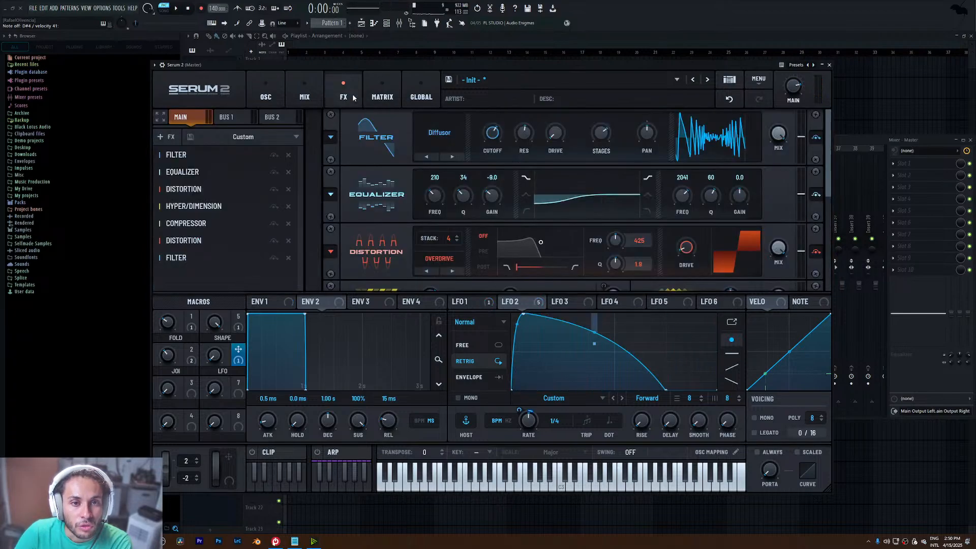
drag(829, 161, 848, 320)
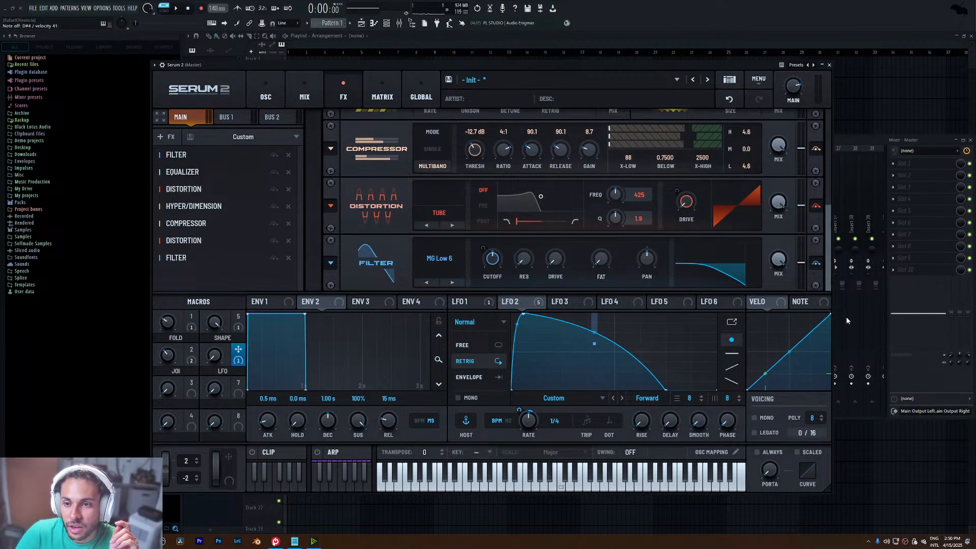
mouse_move(192, 384)
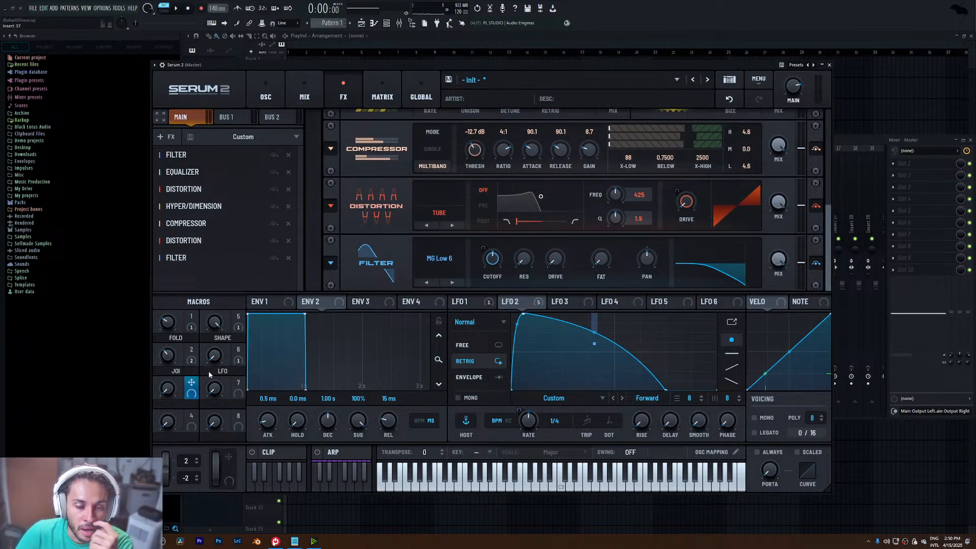
drag(834, 251, 830, 214)
scroll(830, 215, up, 3)
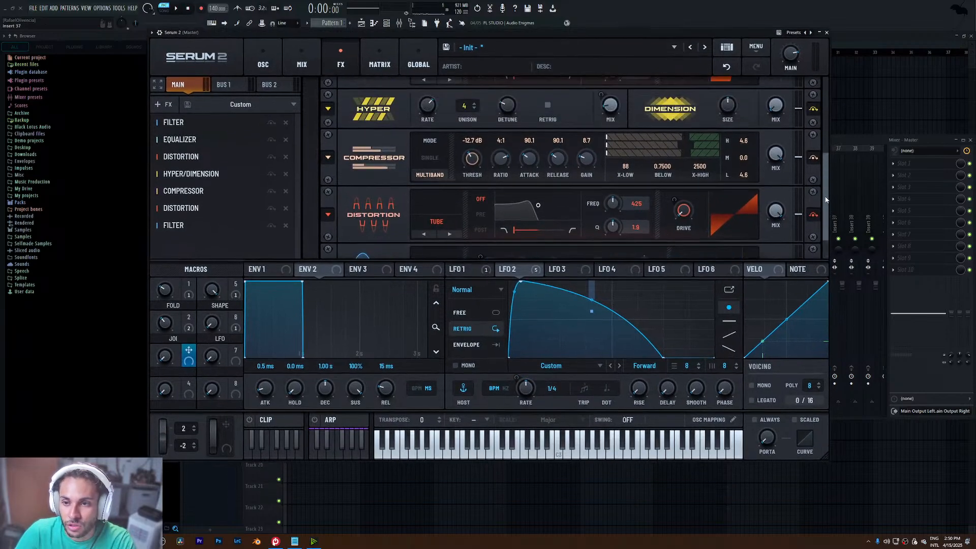
drag(825, 175, 825, 161)
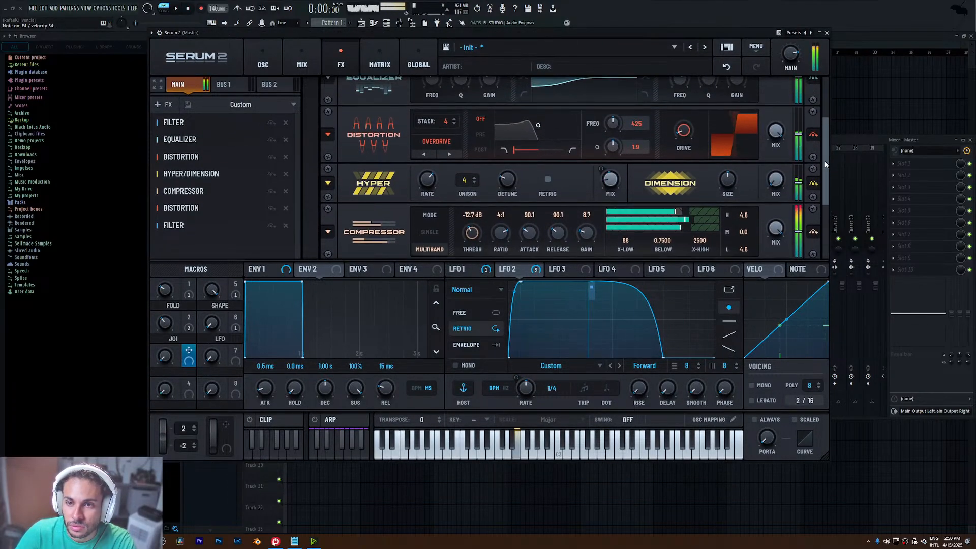
drag(683, 138, 683, 147)
scroll(682, 132, down, 1)
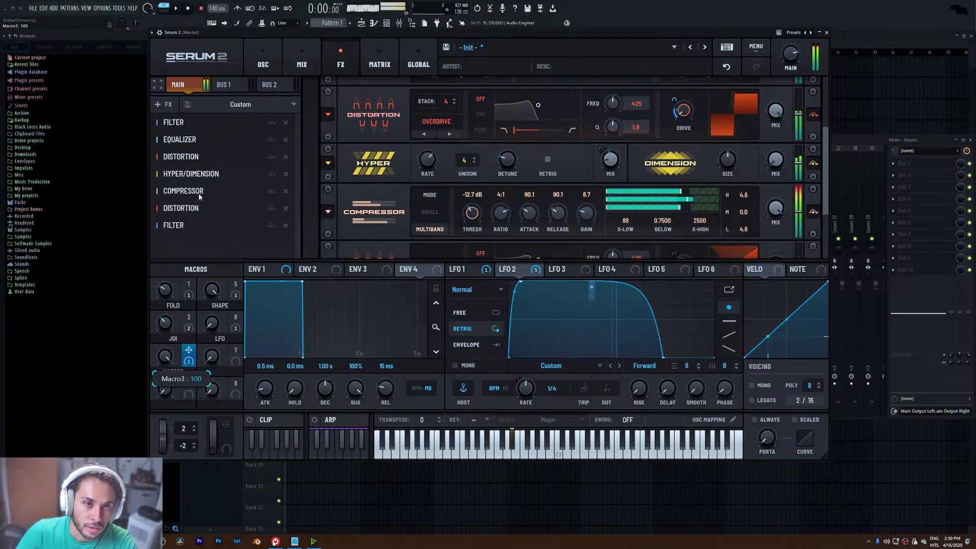
- Test Macro 3 across its range, leave it at 38, and rename it OVERDRIVE
drag(199, 194, 187, 333)
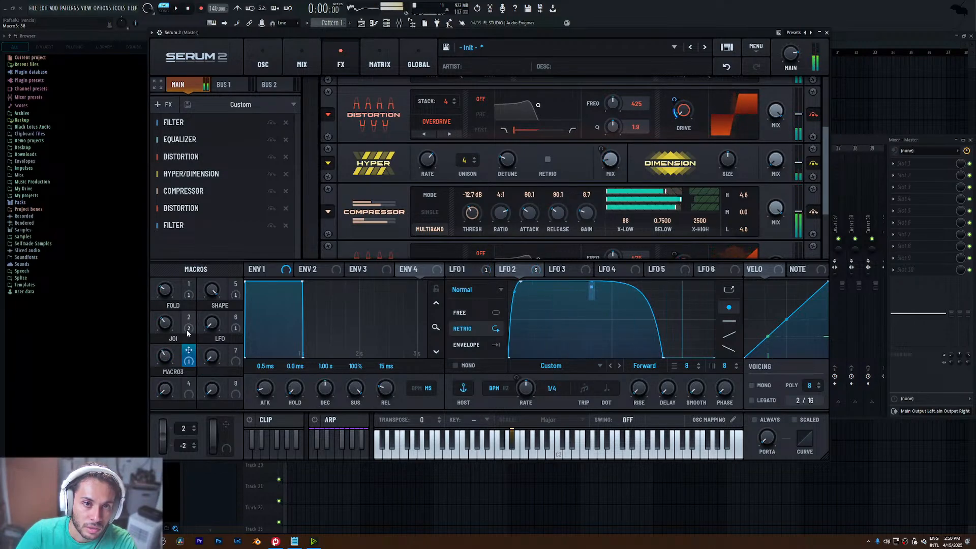
double_click(180, 373)
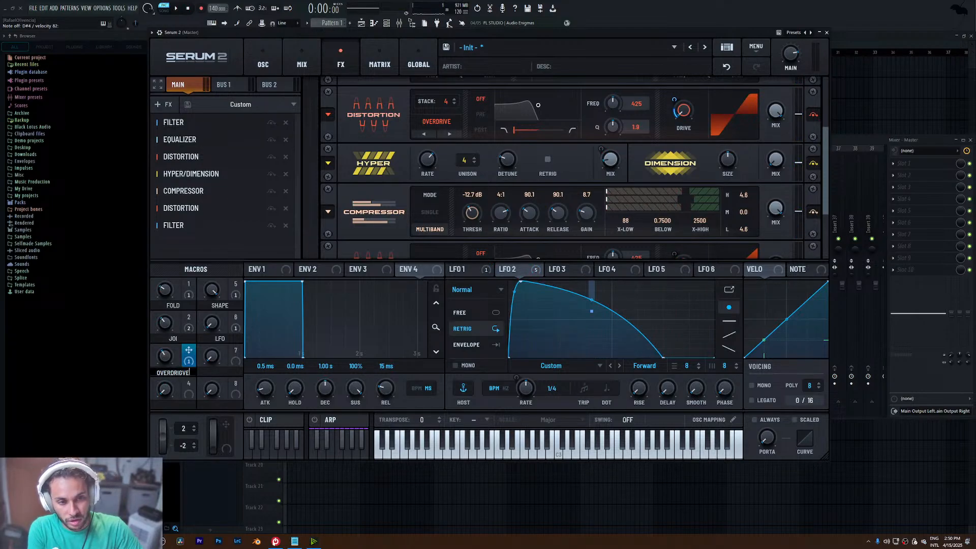
key(Return)
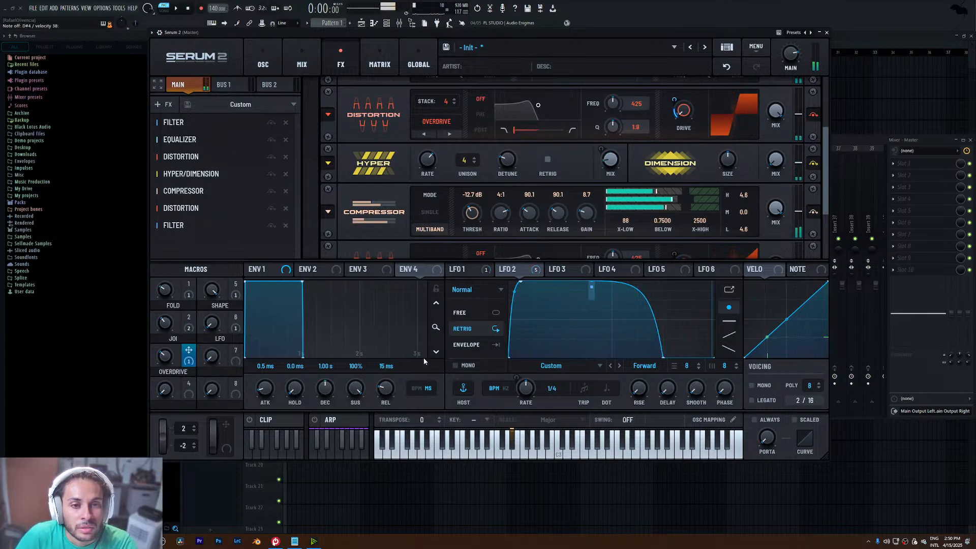
- Add a Delay effect at the end of the chain with linked left and right times of 1/8
scroll(821, 152, down, 3)
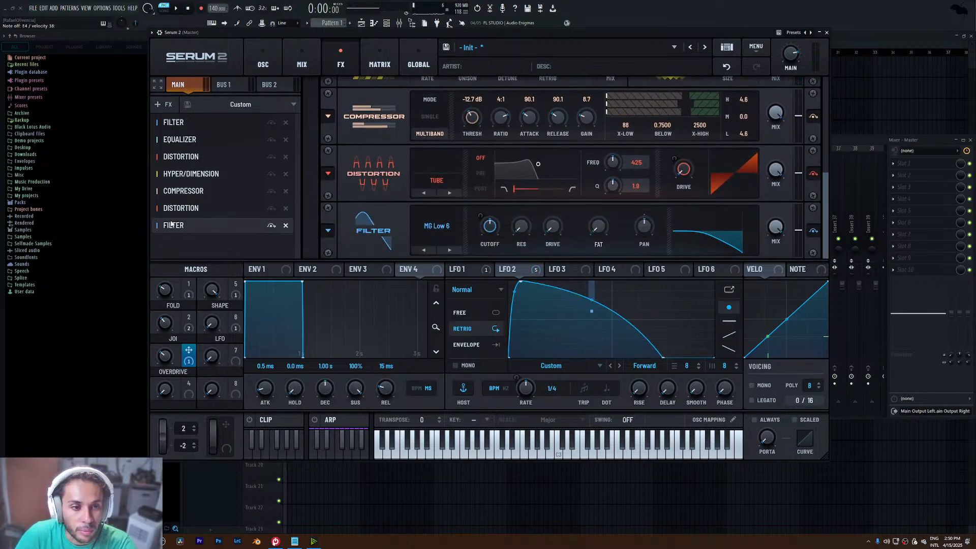
click(163, 105)
click(186, 152)
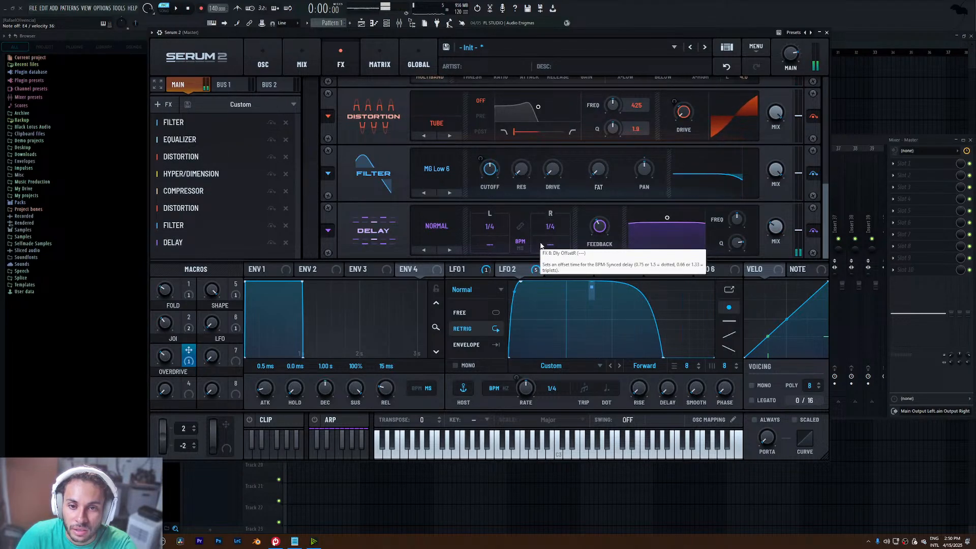
click(521, 226)
drag(490, 227, 490, 242)
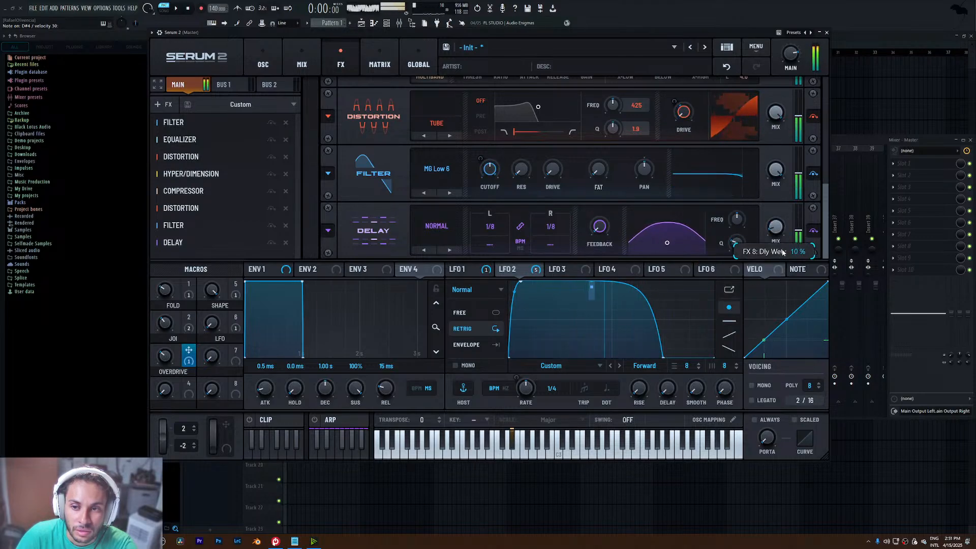
- Assign Macro 7 to the Delay's wet mix with a range of about 9%, set it to 58 and rename it WET
drag(236, 350, 769, 199)
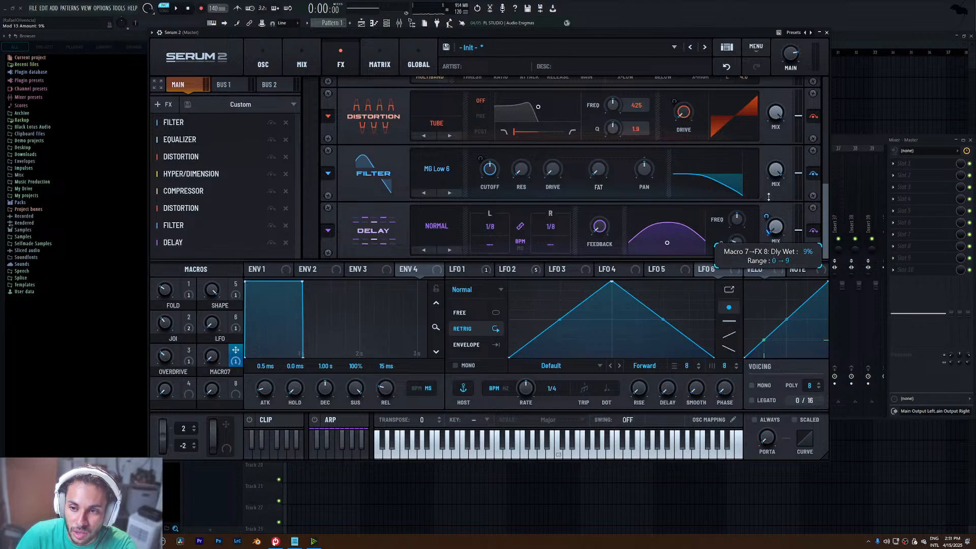
drag(211, 357, 231, 284)
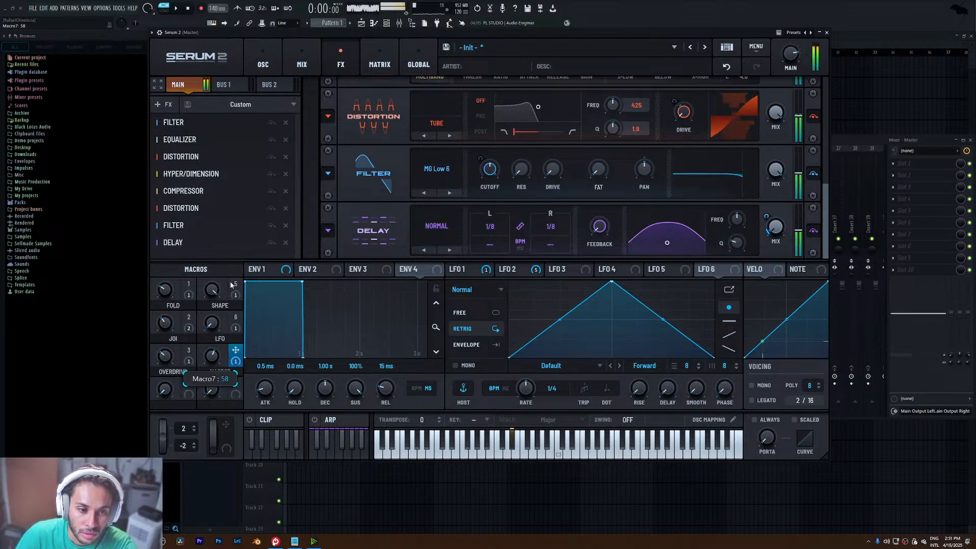
double_click(220, 373)
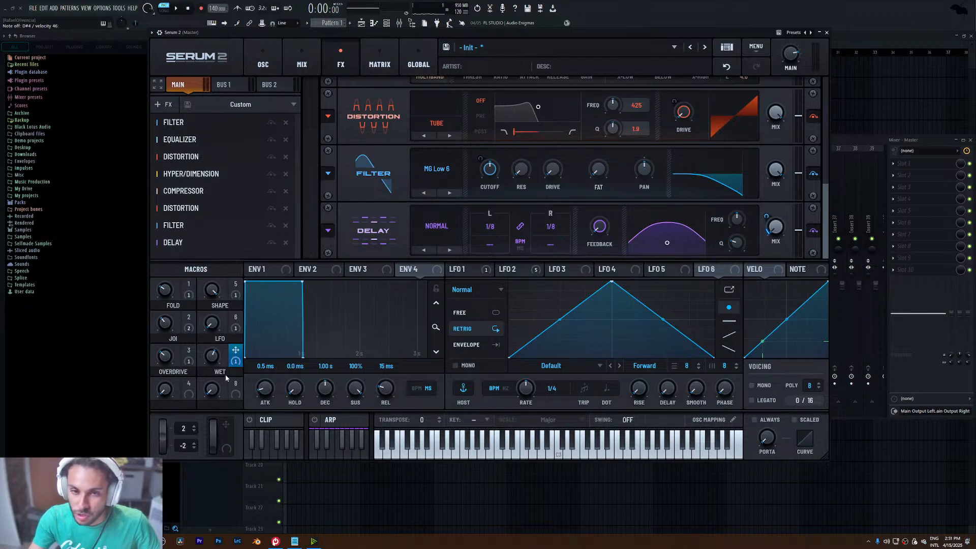
- Route Serum 2 to mixer track 1 and load FabFilter Pro-Q 3 in that track's first effect slot
click(159, 32)
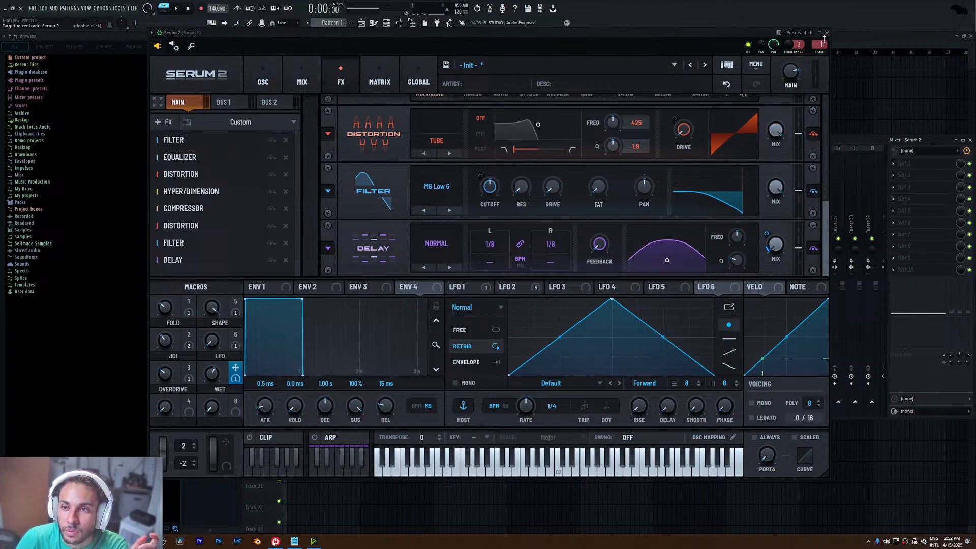
click(827, 32)
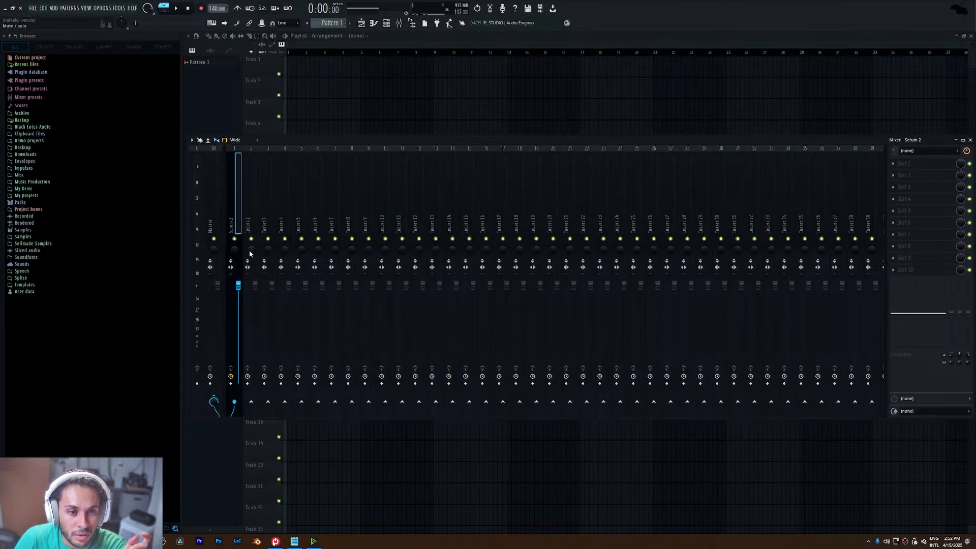
click(897, 163)
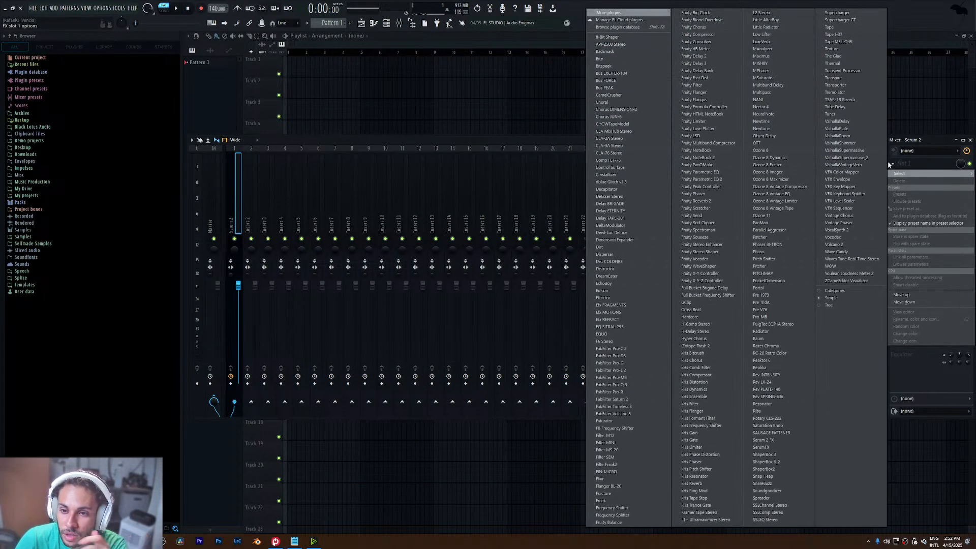
click(642, 388)
- Add a low-cut band at about 309 Hz that affects only the side signal, with a 48 dB/oct slope
click(51, 192)
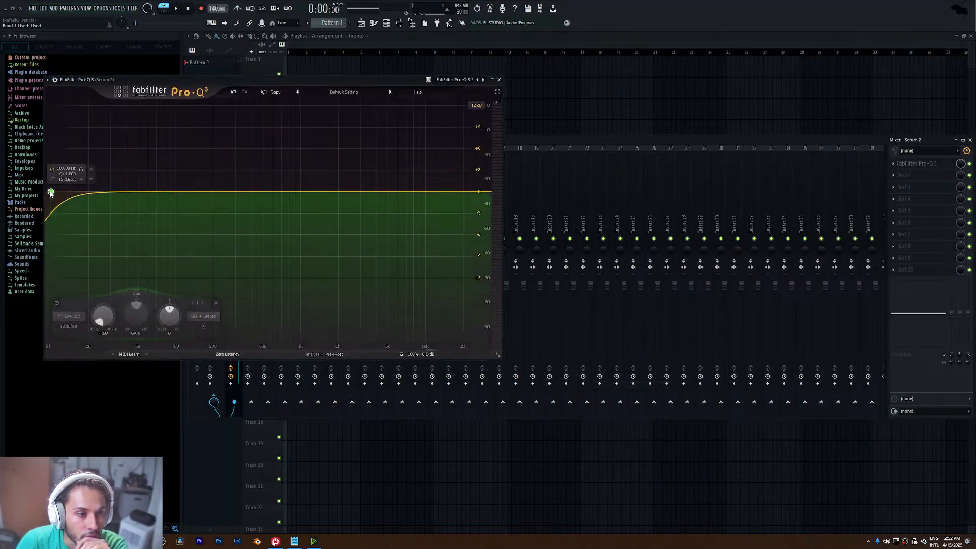
scroll(51, 193, up, 2)
drag(51, 193, 235, 198)
click(301, 317)
click(307, 307)
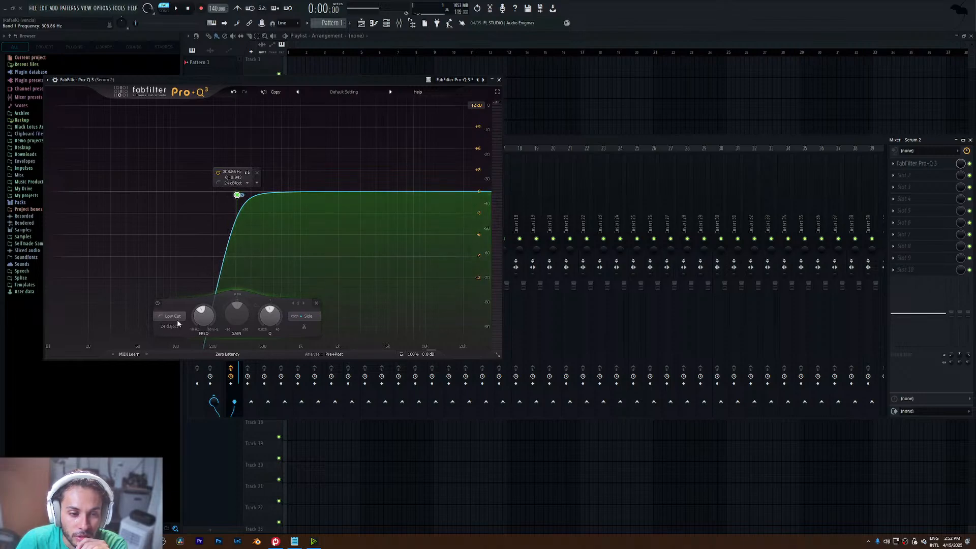
scroll(238, 195, up, 4)
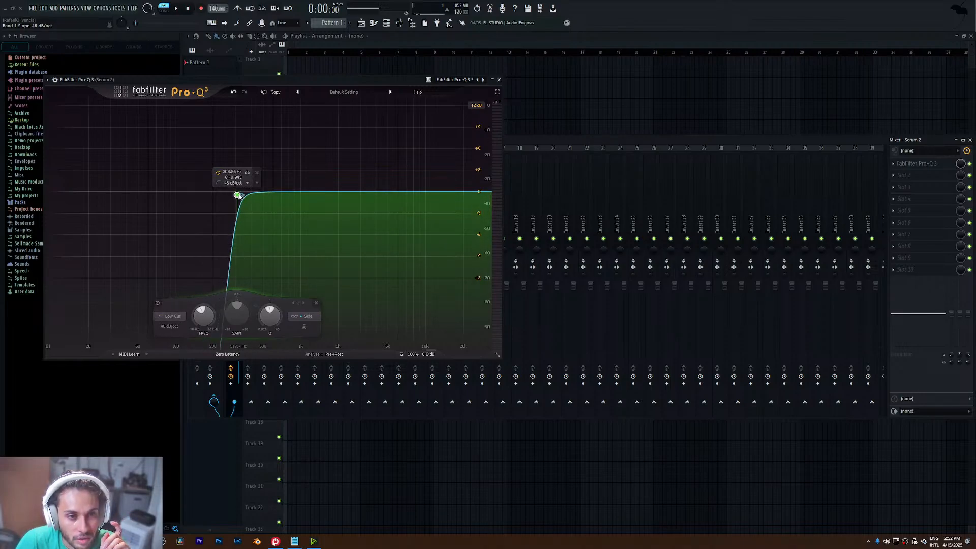
- Lower the side low cut to about 192 Hz, set its slope to 72 dB/oct and audition the bass
drag(239, 196, 213, 198)
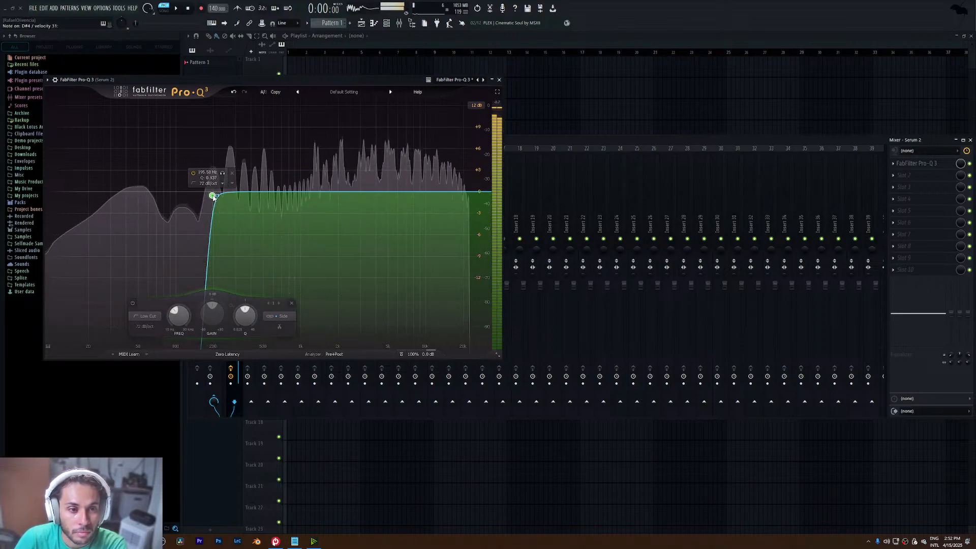
drag(213, 196, 211, 200)
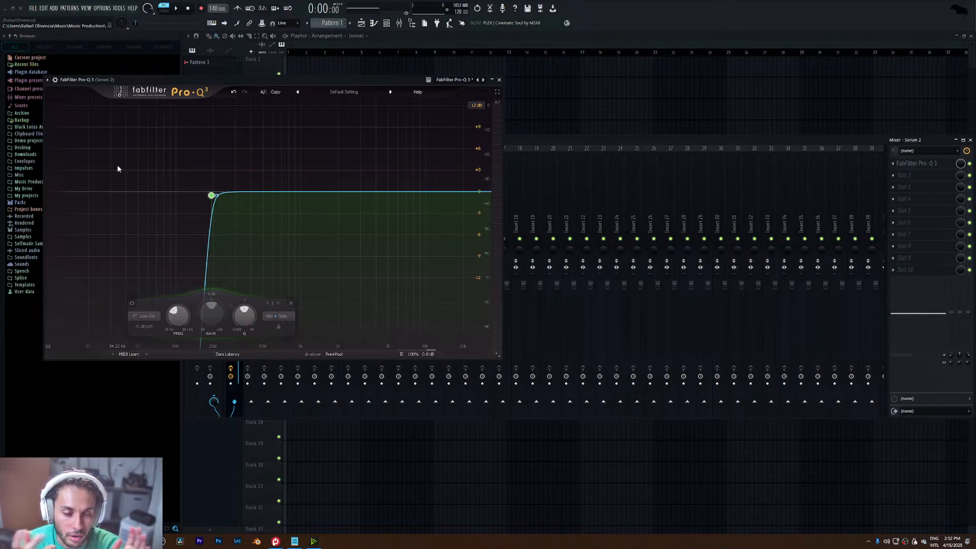
mouse_move(210, 194)
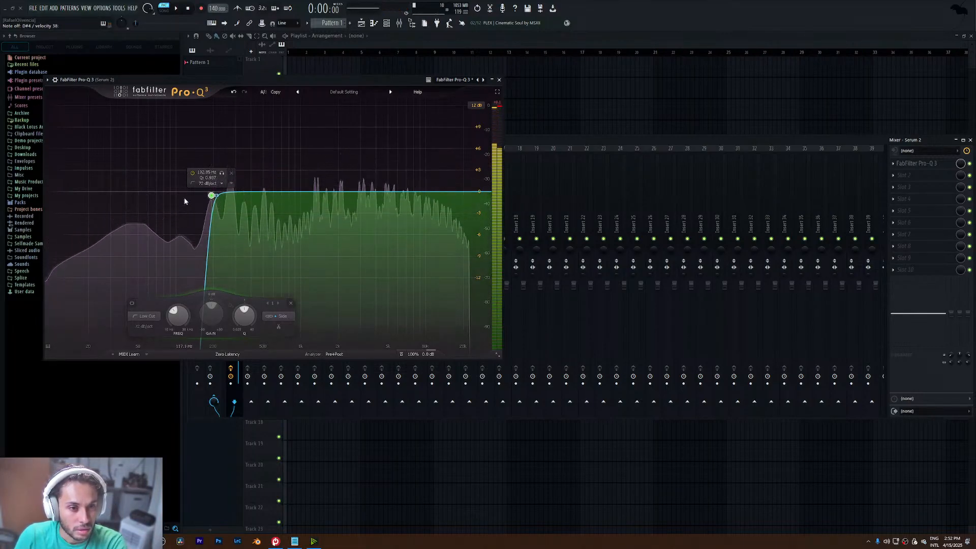
- Show the analyzer options and add a narrow bell band at about 54 Hz with roughly 0.9 dB of boost
click(334, 354)
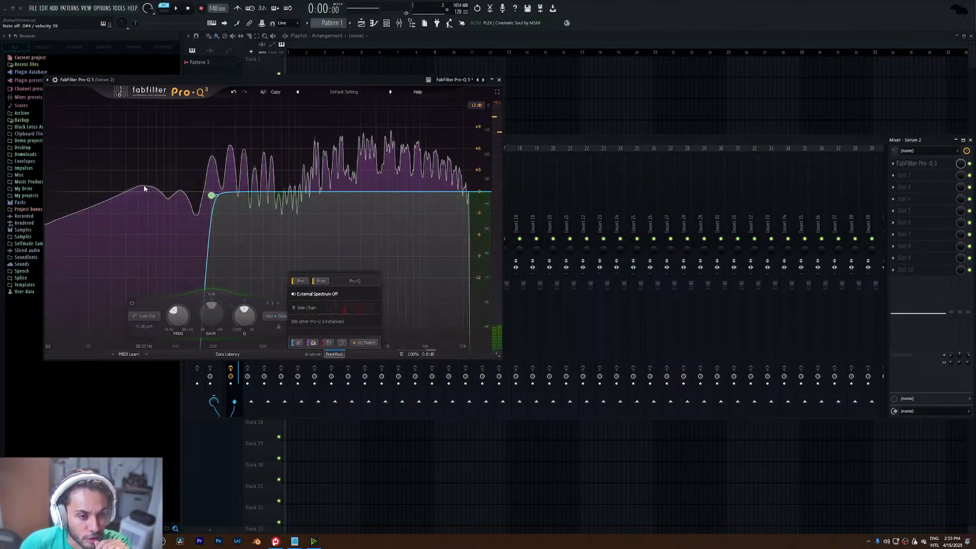
mouse_move(147, 189)
mouse_down()
mouse_move(146, 170)
mouse_move(147, 197)
mouse_up()
click(164, 210)
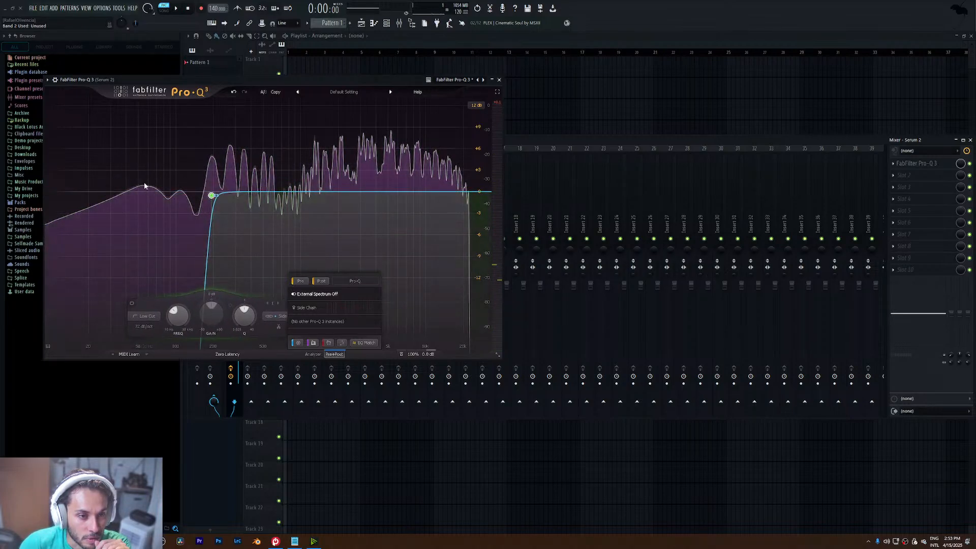
mouse_move(145, 188)
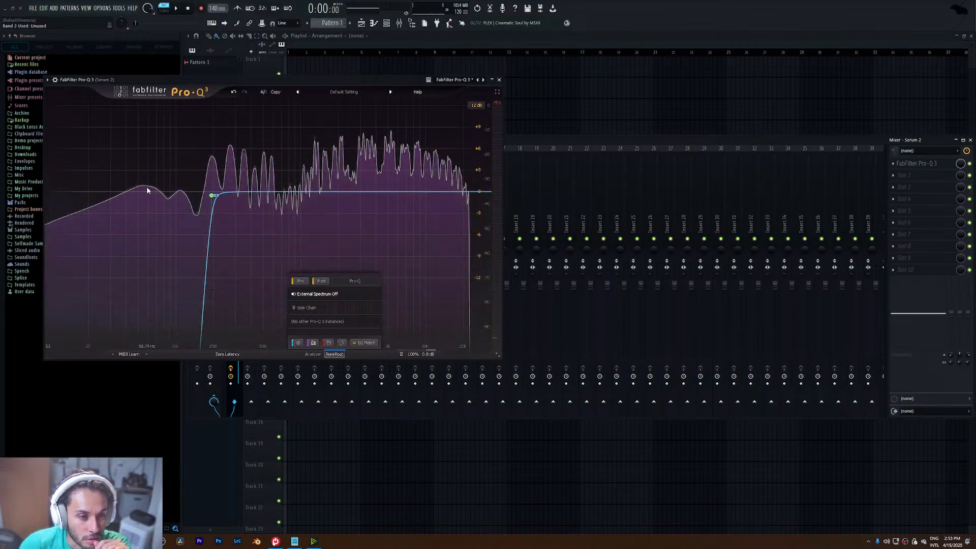
mouse_move(145, 188)
mouse_down()
mouse_move(143, 174)
mouse_move(142, 184)
mouse_up()
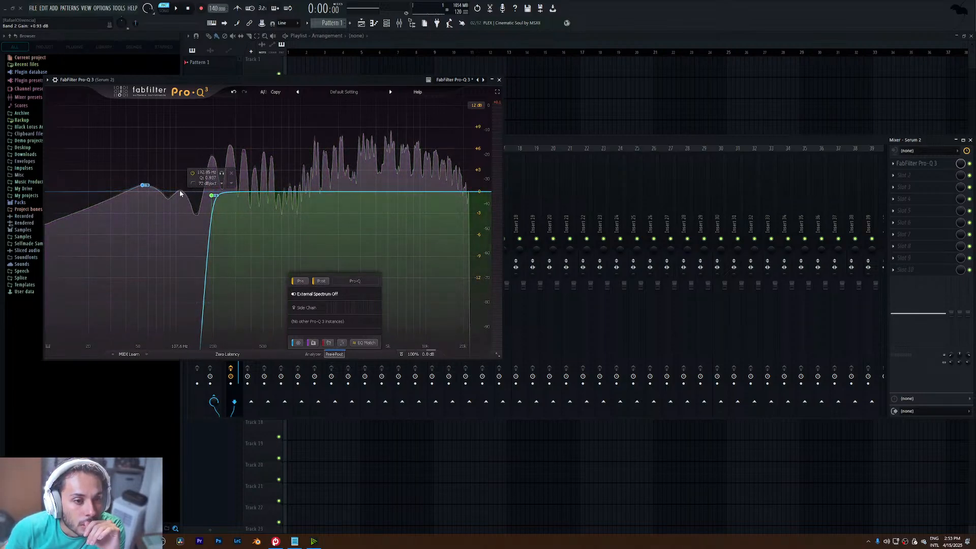
- Add another bell band at about 120 Hz with a boost of roughly 0.8 dB
drag(180, 194, 184, 185)
scroll(183, 185, up, 4)
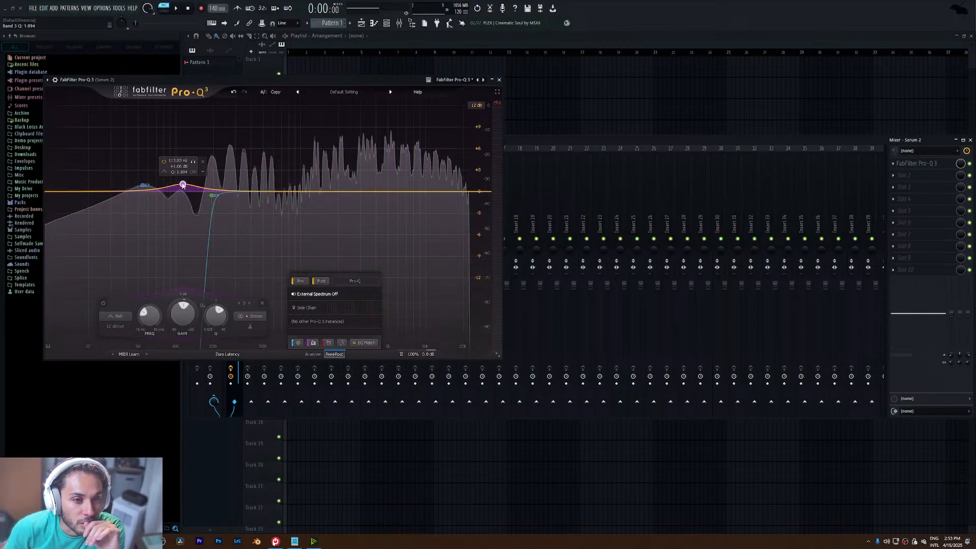
mouse_move(183, 185)
mouse_down()
mouse_move(209, 163)
mouse_move(186, 186)
mouse_up()
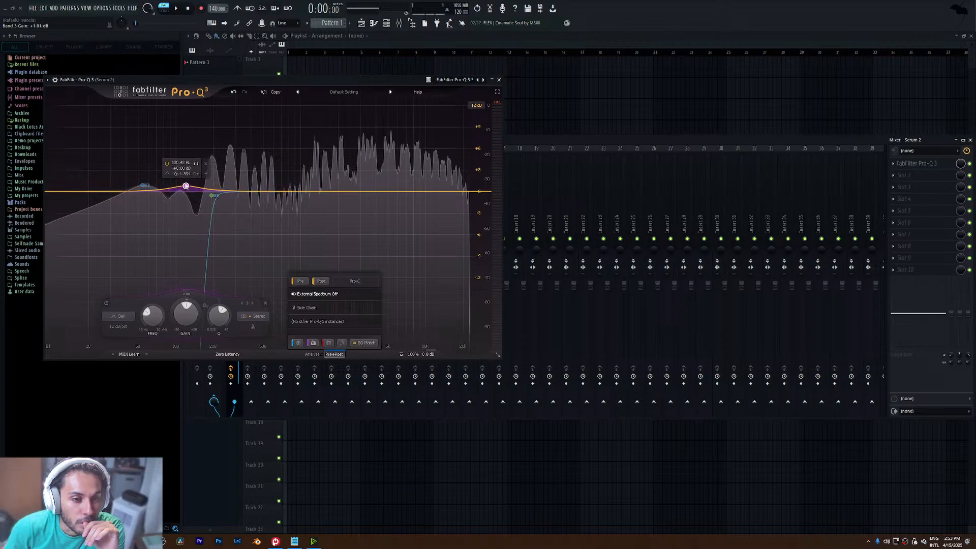
- Delete the low-cut band and both bell bands from the equalizer
click(207, 164)
click(233, 174)
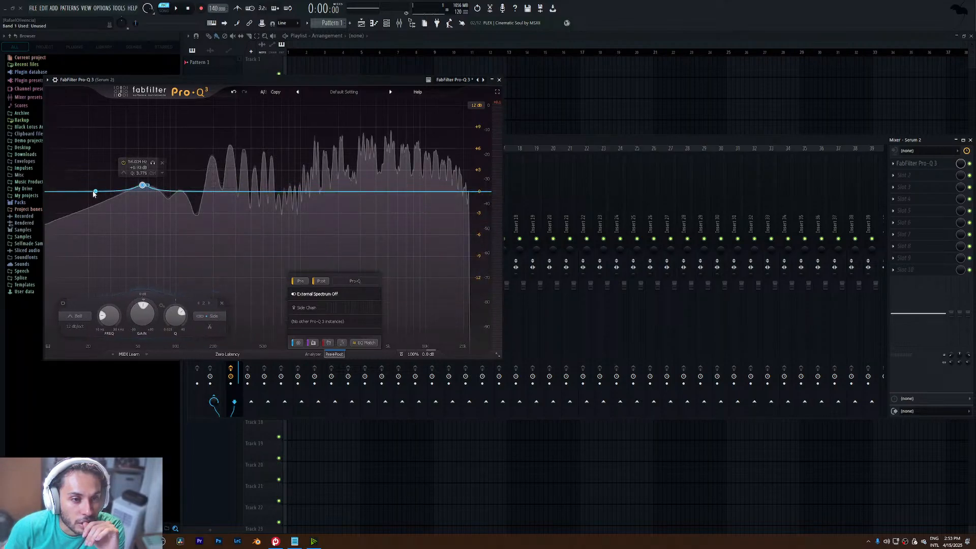
click(162, 163)
- Add a stereo low-cut band at about 152 Hz with a 24 dB/oct slope
drag(66, 192, 206, 198)
scroll(203, 196, up, 1)
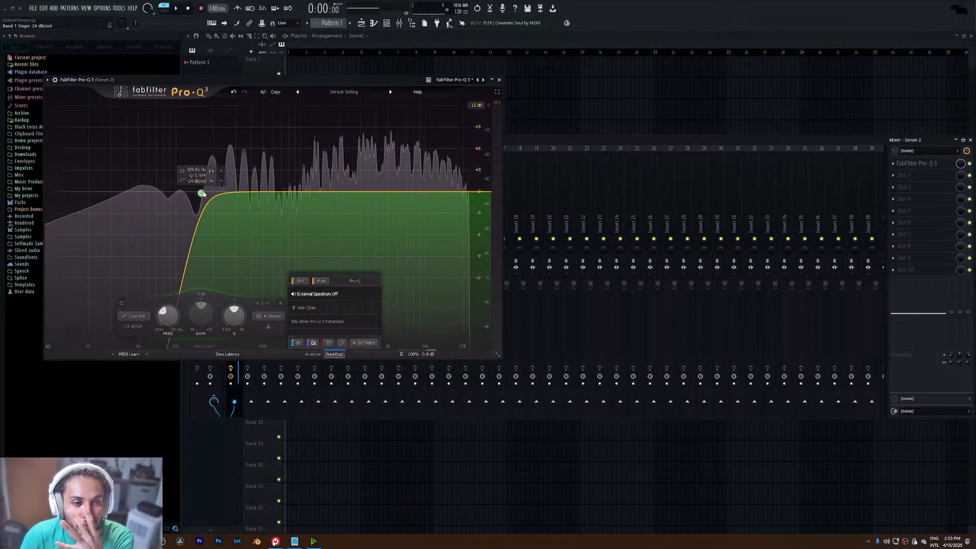
mouse_move(203, 194)
mouse_down()
mouse_move(120, 193)
mouse_move(213, 193)
mouse_move(198, 196)
mouse_up()
scroll(178, 190, up, 1)
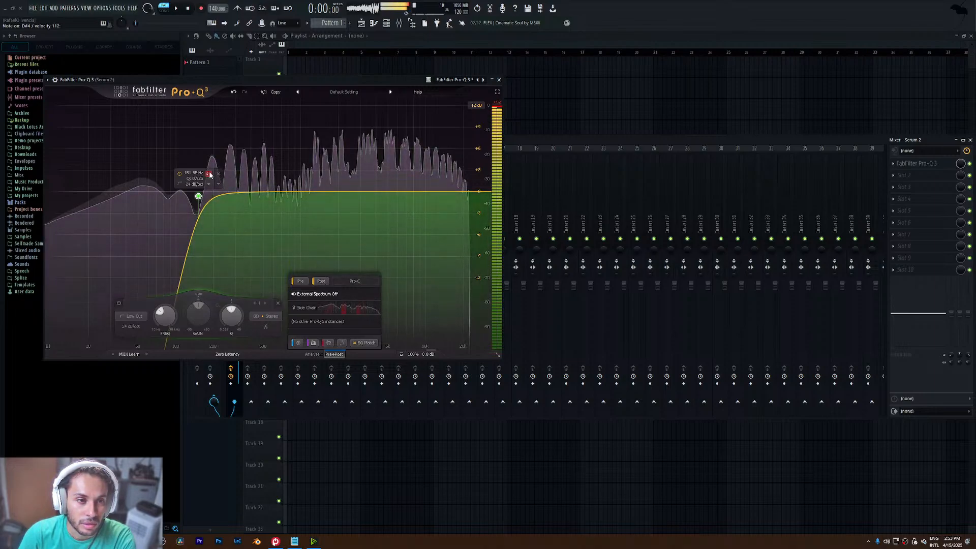
- Compare the sound with the low cut bypassed, and replace that band with a 24 dB/oct low cut at about 67 Hz
click(180, 174)
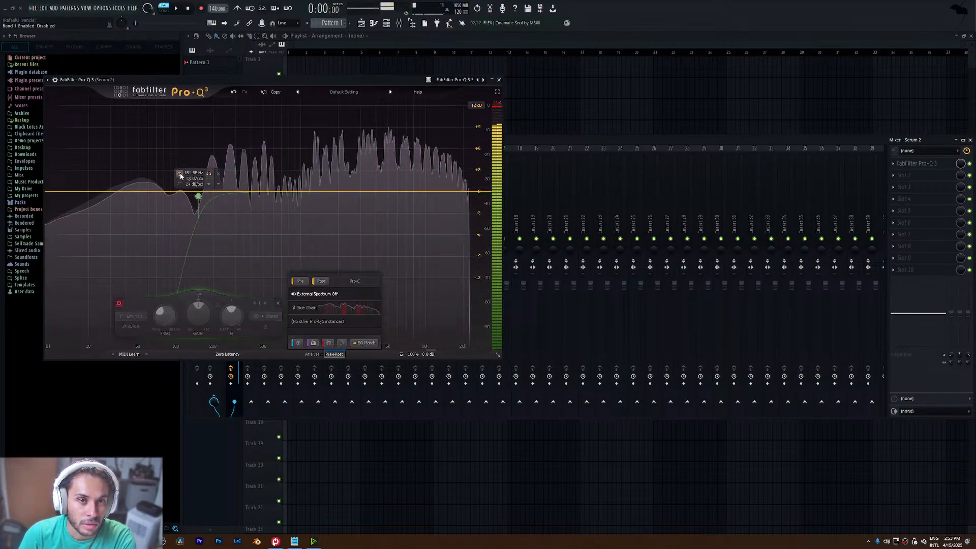
click(180, 174)
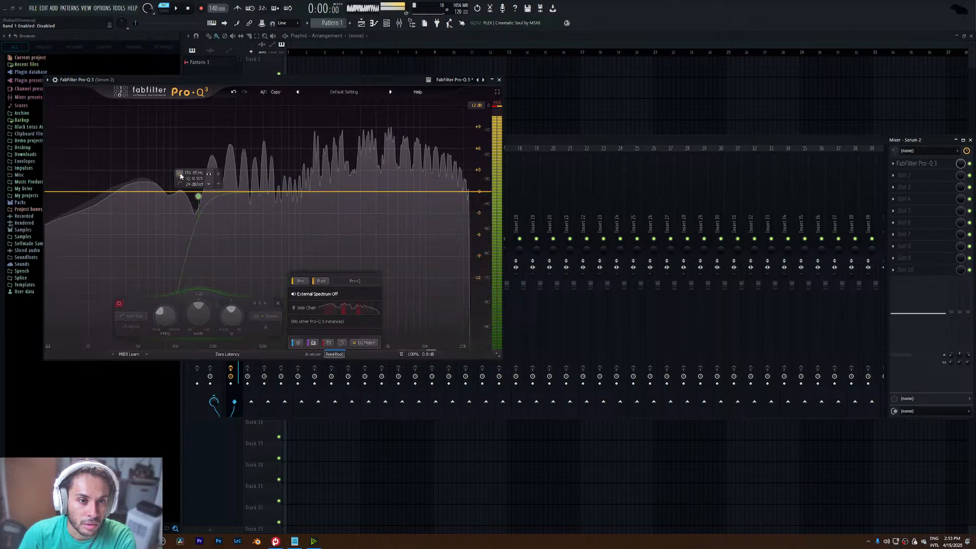
click(217, 175)
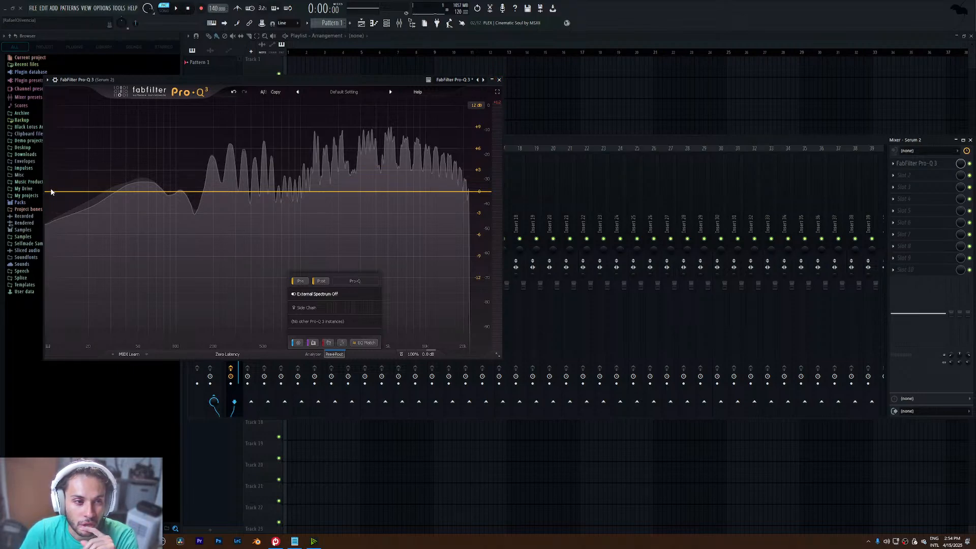
drag(51, 192, 154, 193)
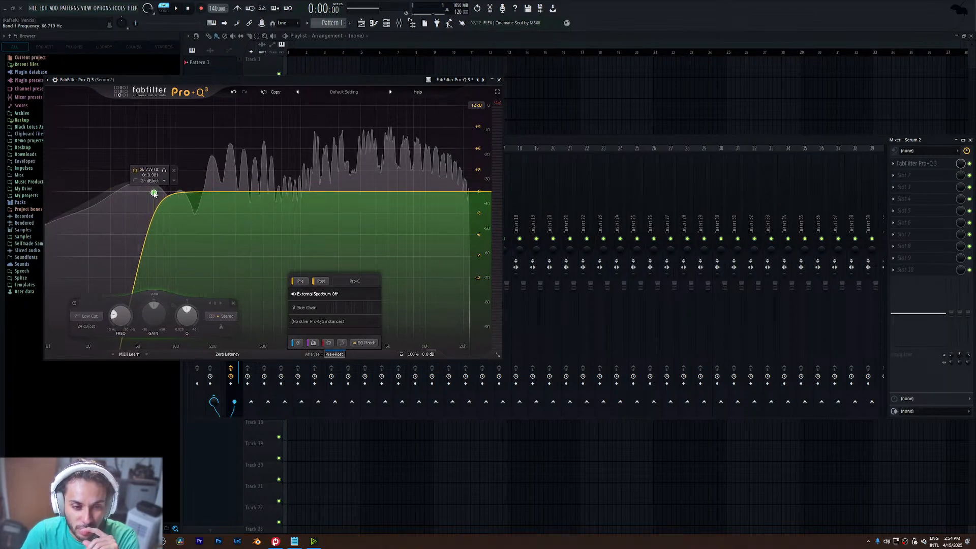
- Close the equalizer and delete FabFilter Pro-Q 3 from the Serum 2 mixer track
click(498, 80)
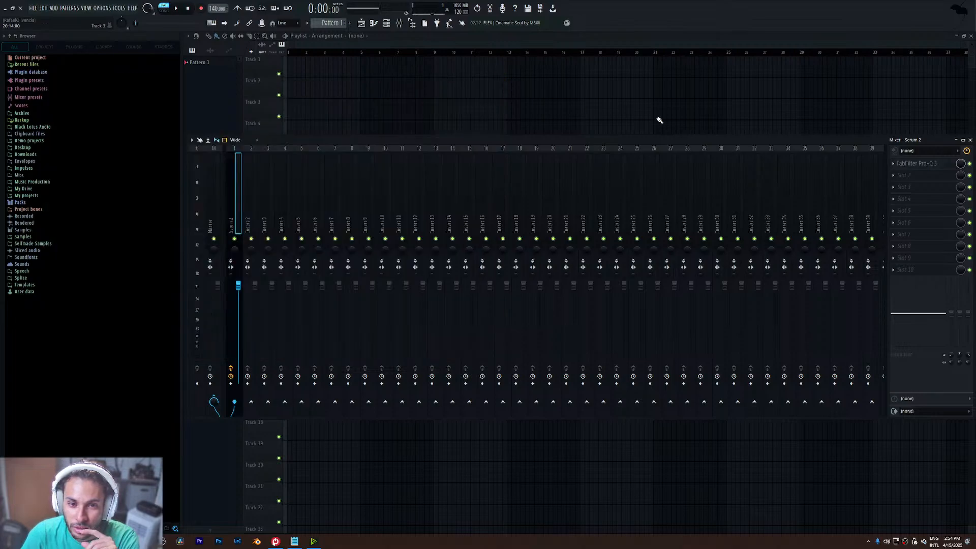
click(904, 174)
click(910, 181)
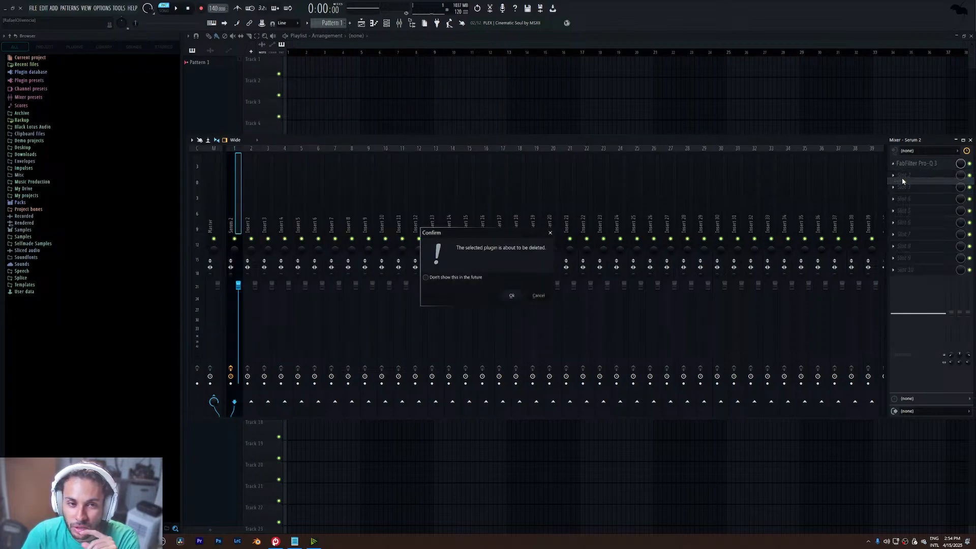
click(513, 296)
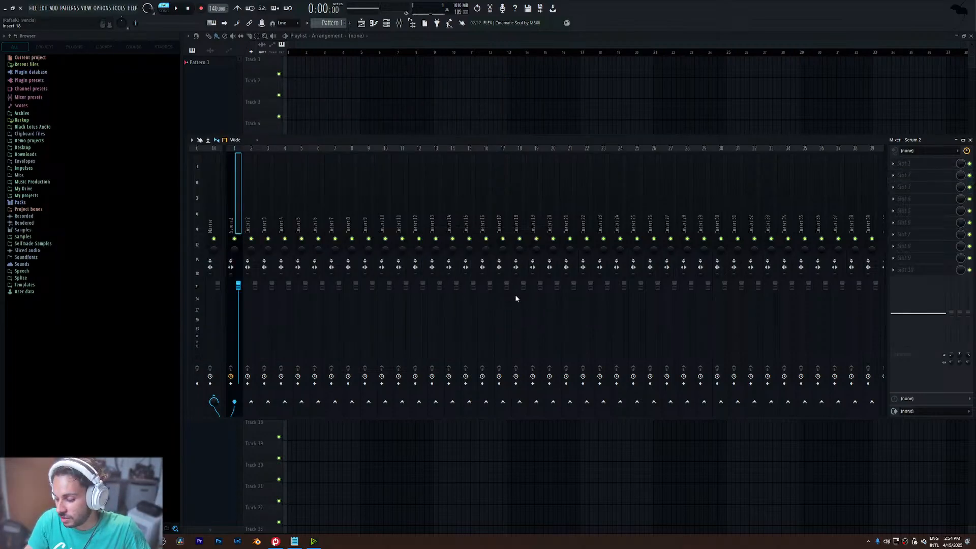
- Reopen the Serum 2 channel and return to its oscillator page
click(392, 23)
click(509, 218)
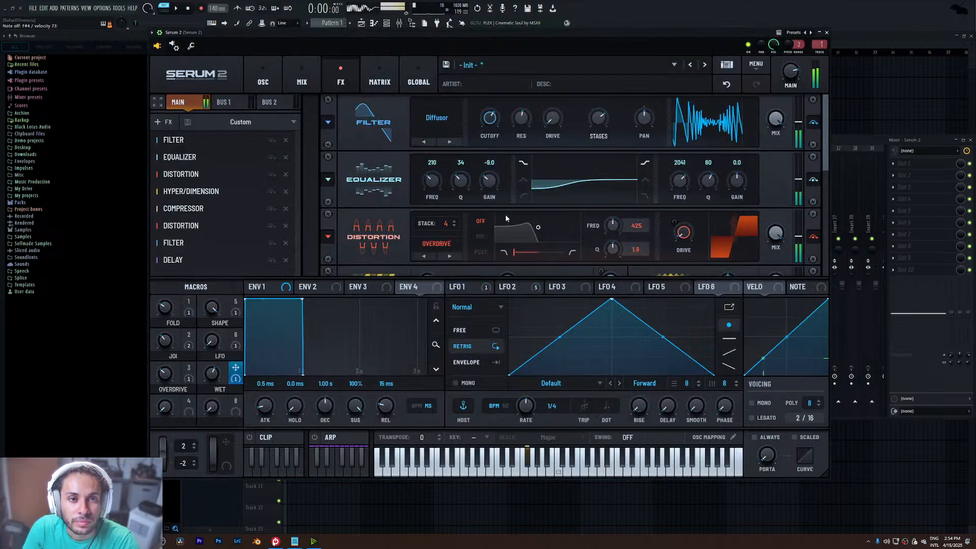
click(263, 83)
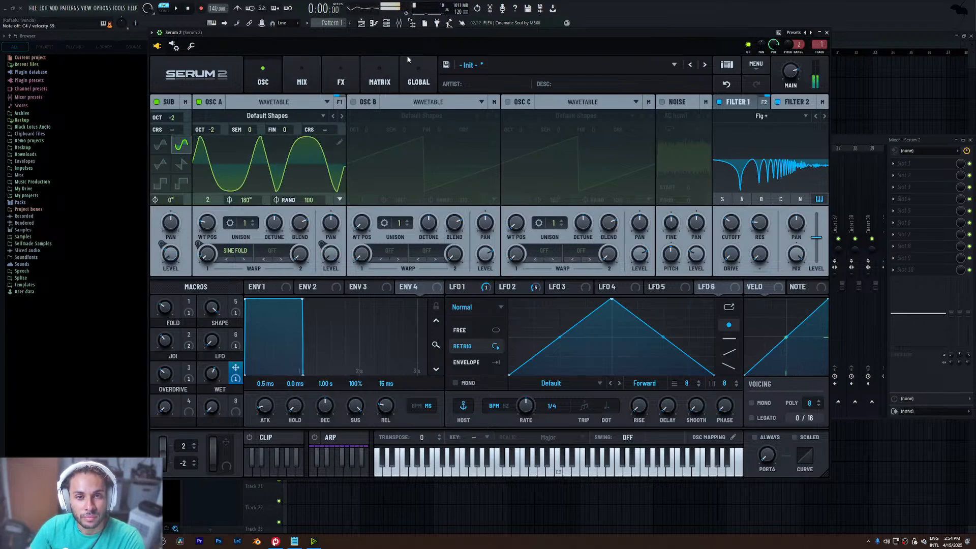
- Save the preset in the Black Lotus Audio folder as "BS - J O I"
click(446, 66)
double_click(239, 98)
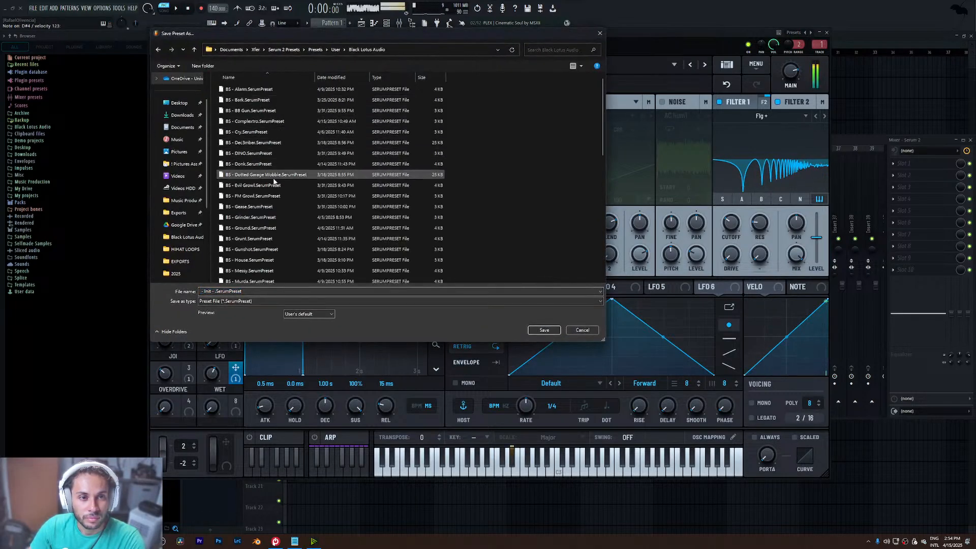
double_click(264, 290)
text(B)
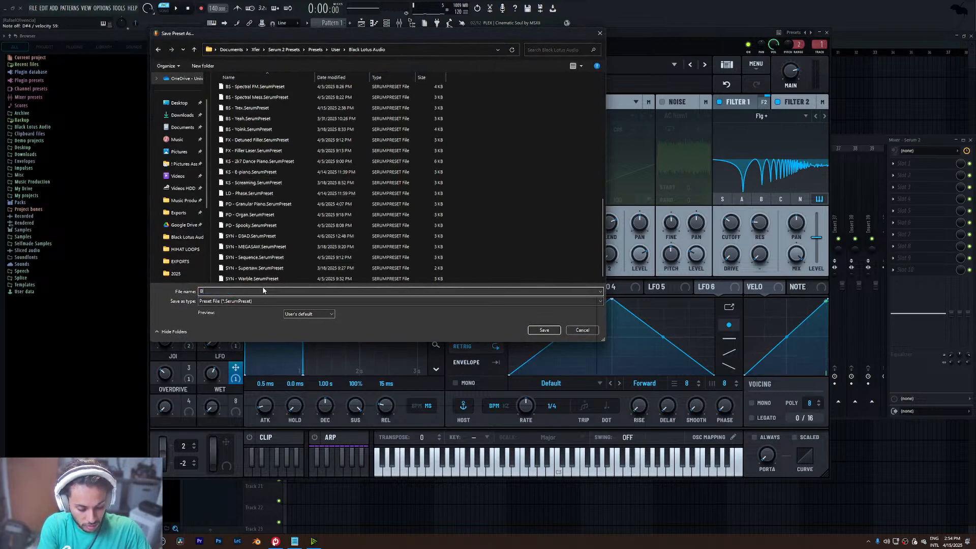
text(S - JOI)
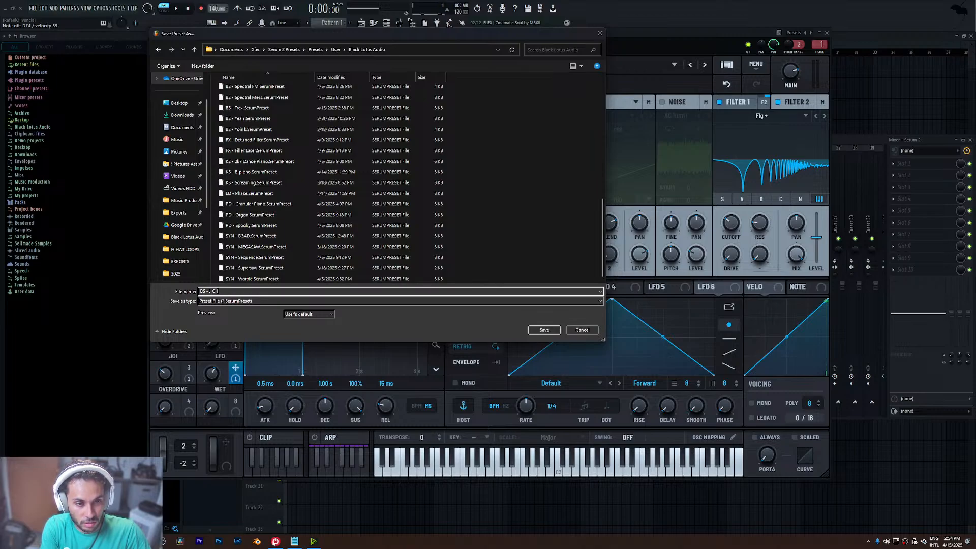
key(Return)
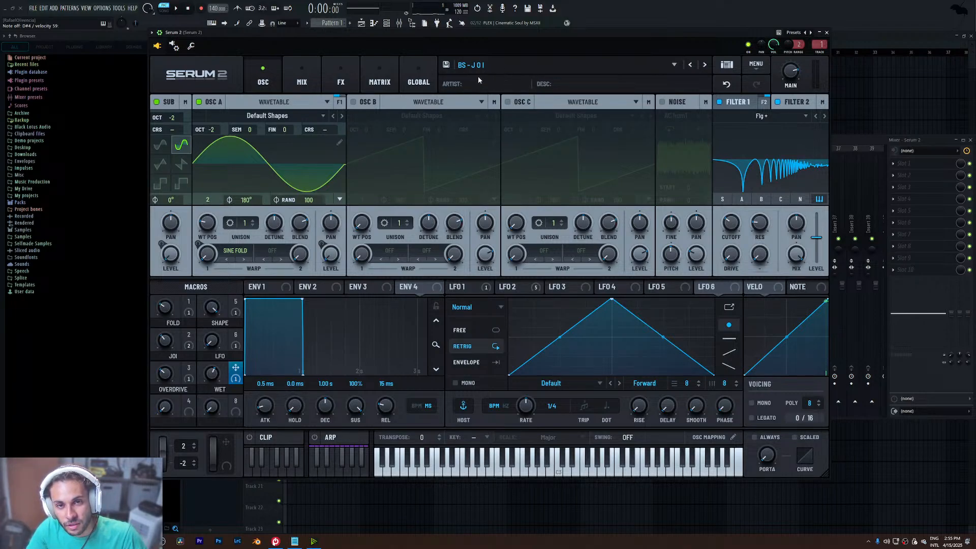
- Initialize the preset and set oscillator A's first warp mode to the Sine Fold distortion
click(772, 65)
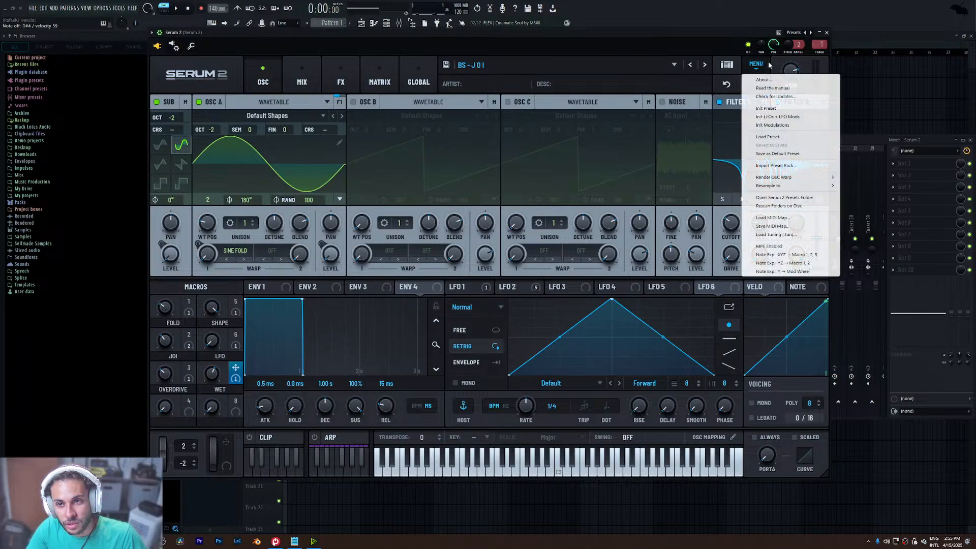
click(782, 109)
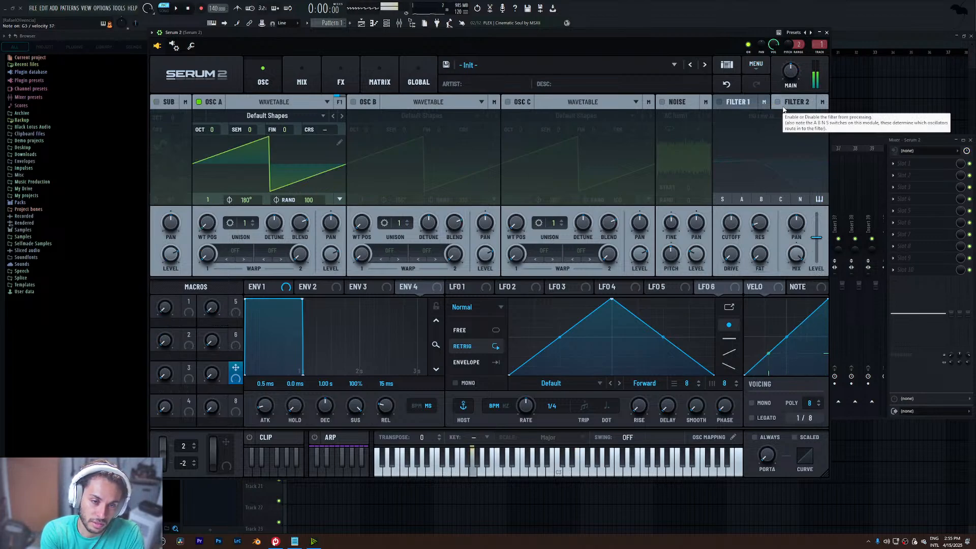
click(249, 251)
mouse_move(264, 285)
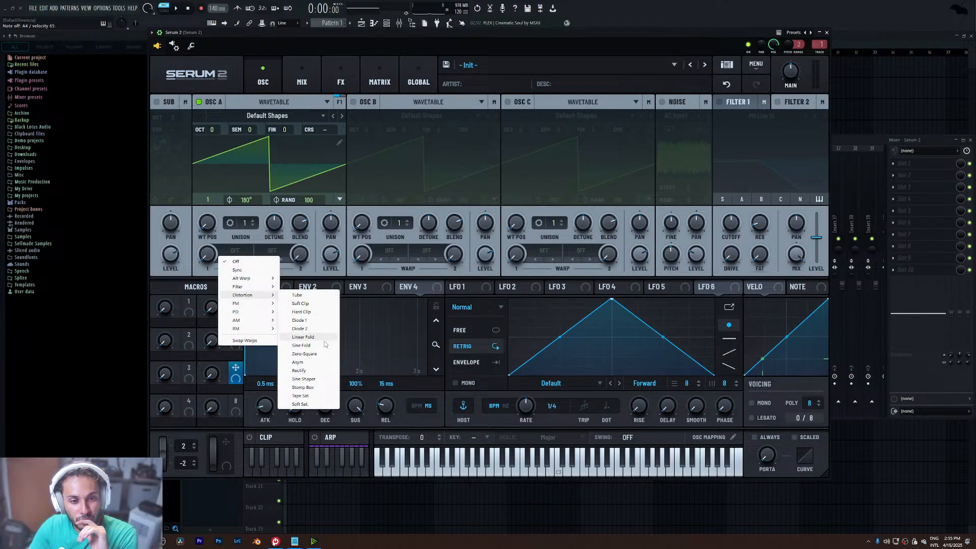
click(303, 345)
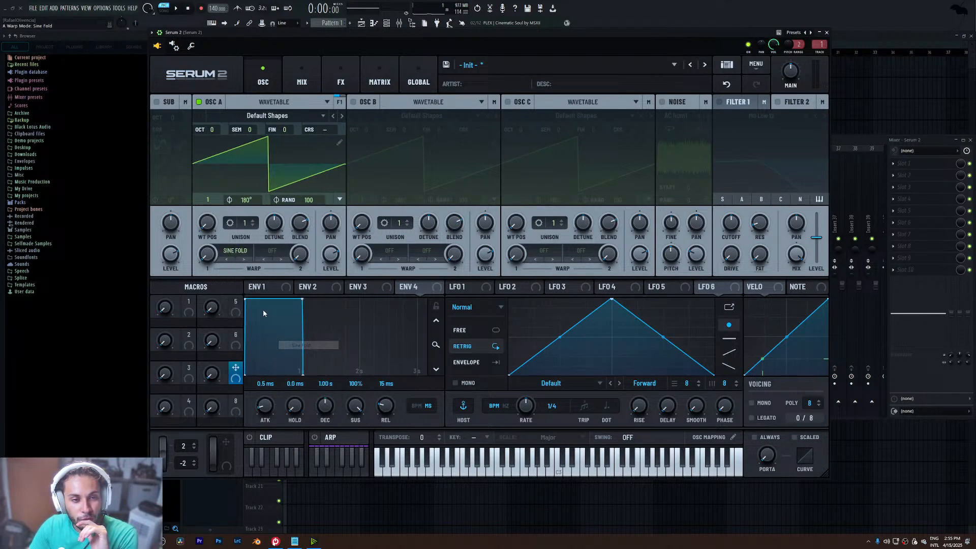
- Set oscillator A to wavetable position 2 and octave -2, testing its Sine Fold amount before returning it to 0%
drag(215, 259, 211, 301)
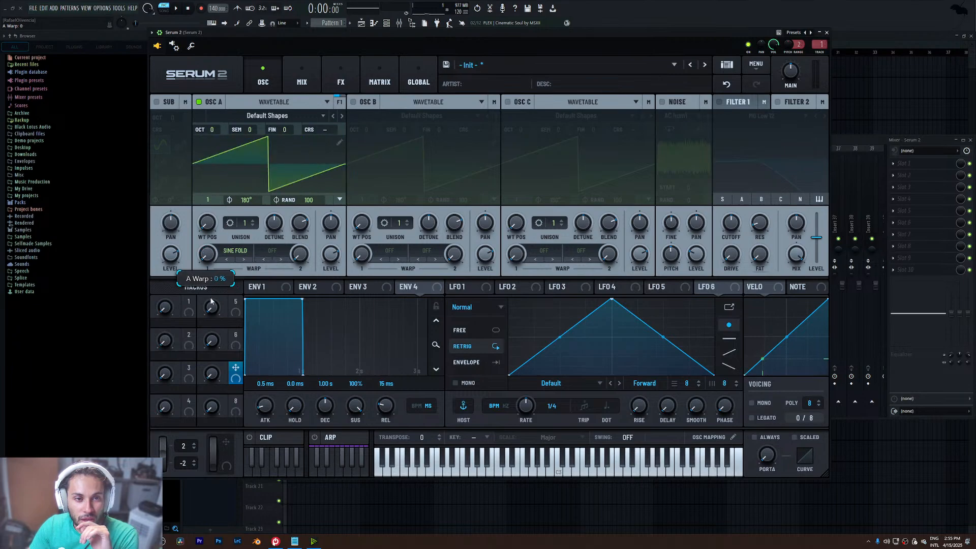
mouse_move(207, 228)
mouse_down()
mouse_move(210, 243)
mouse_move(215, 225)
mouse_move(209, 261)
mouse_move(212, 238)
mouse_up()
drag(219, 131, 219, 140)
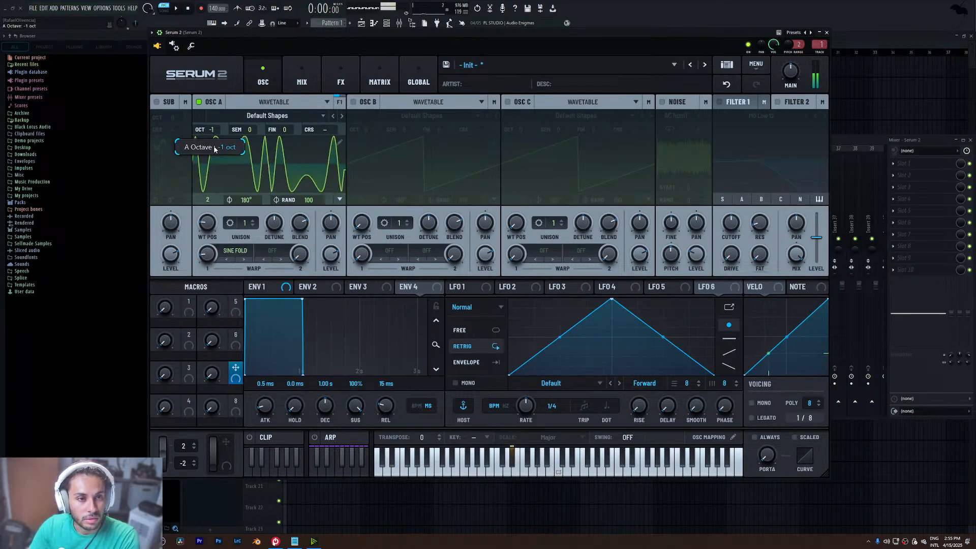
mouse_move(209, 257)
mouse_down()
mouse_move(219, 233)
mouse_move(218, 266)
mouse_up()
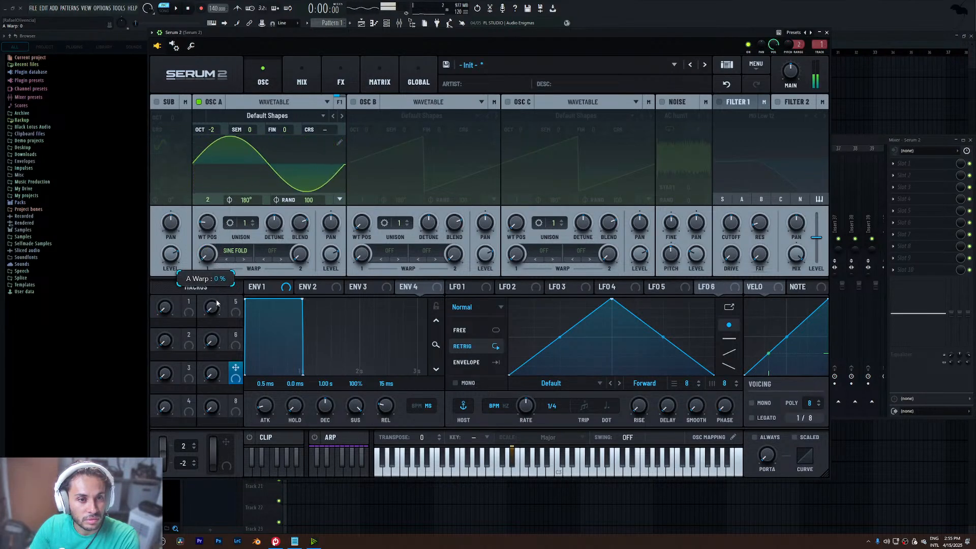
- Enable oscillator B at wavetable position 2 and set oscillator A's second warp mode to PD (B)
click(354, 102)
click(371, 115)
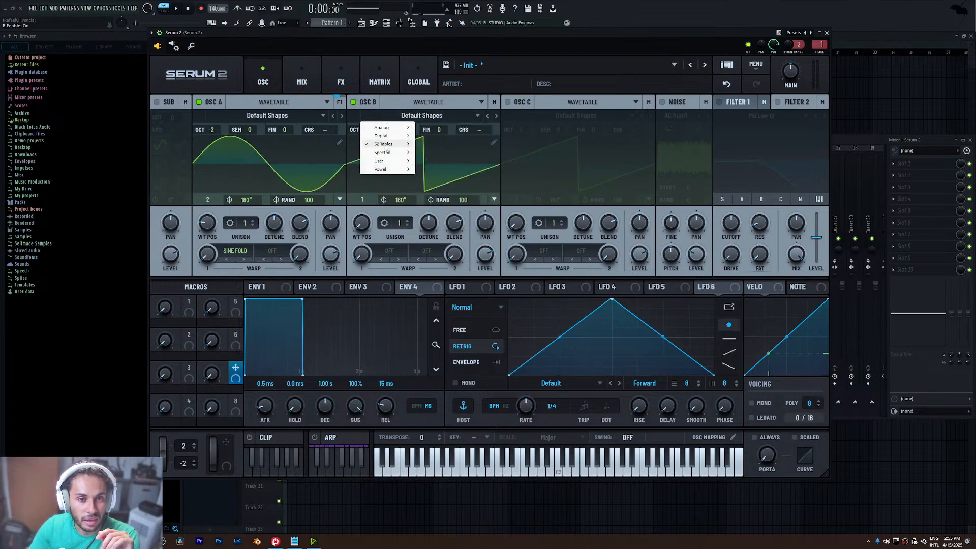
mouse_move(386, 146)
drag(362, 222, 362, 218)
click(273, 251)
mouse_move(295, 313)
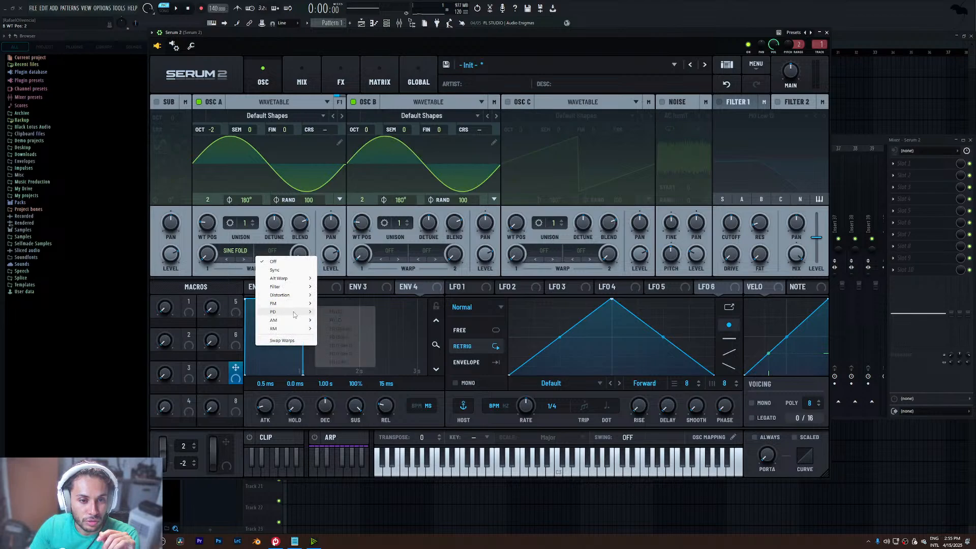
click(333, 320)
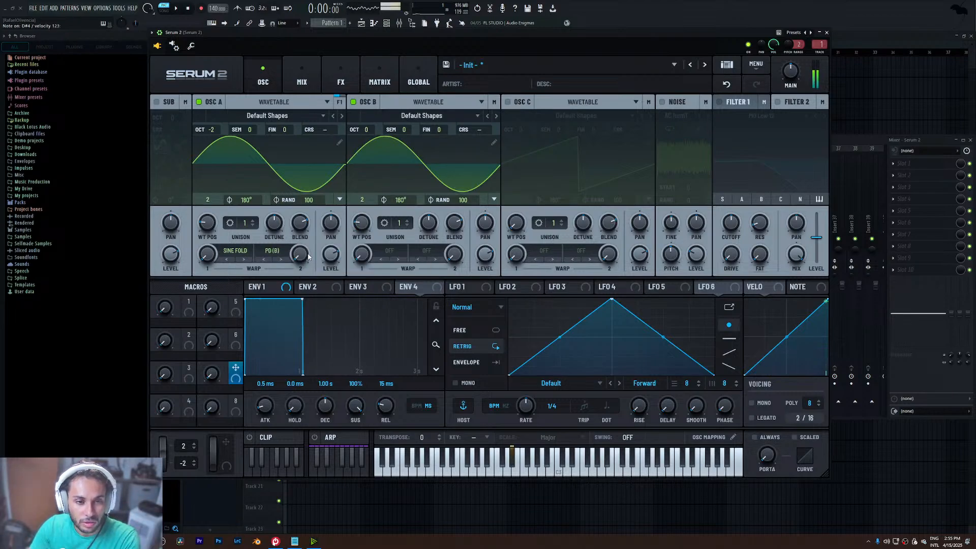
- Set oscillator B's octave to -2 and try oscillator A's PD (B) warp at about 78%
drag(305, 253, 305, 253)
drag(485, 255, 486, 274)
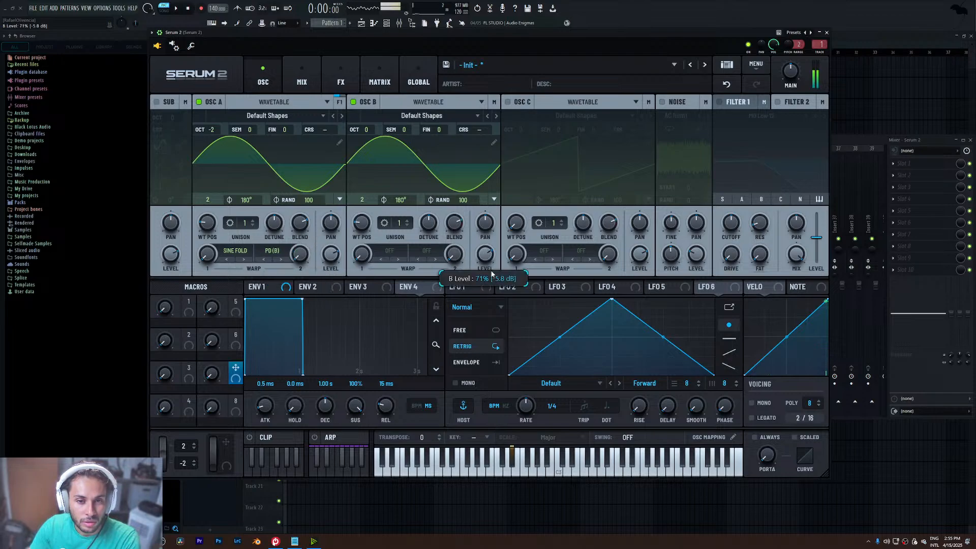
drag(300, 258, 301, 237)
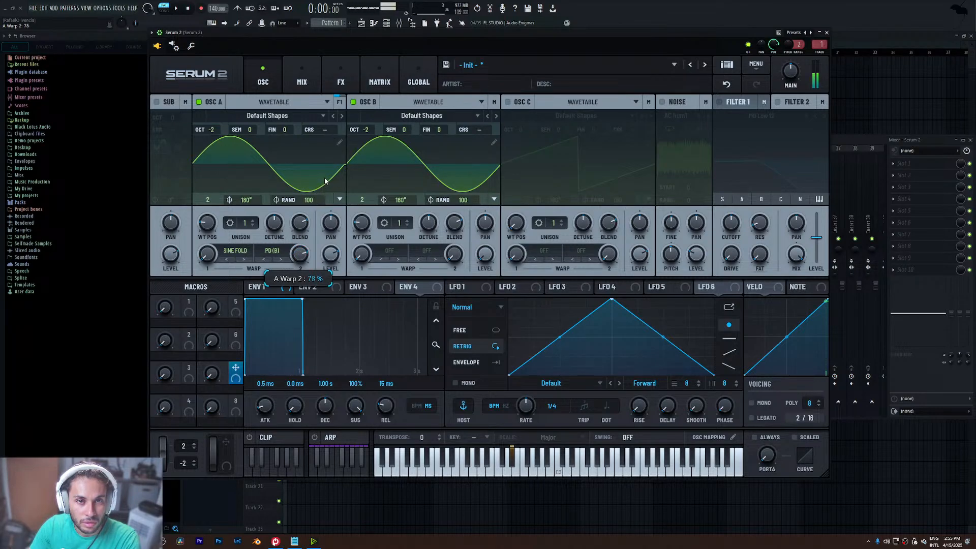
drag(325, 181, 325, 179)
- Compare Sine Fold, Linear Fold and Zero-Square as oscillator A's first warp mode, raising Zero-Square to 100%
mouse_move(207, 254)
mouse_down()
mouse_move(220, 223)
mouse_move(212, 260)
mouse_up()
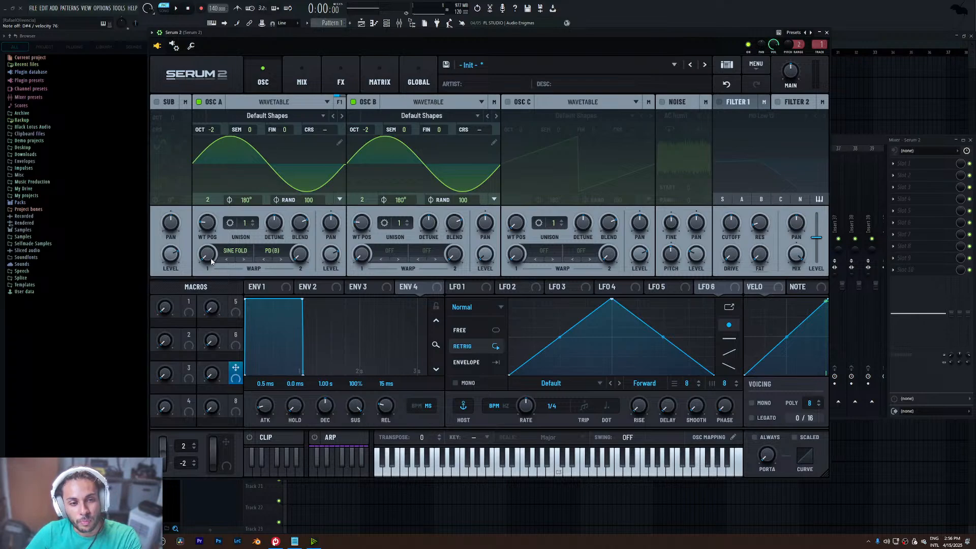
drag(212, 261, 214, 326)
click(228, 264)
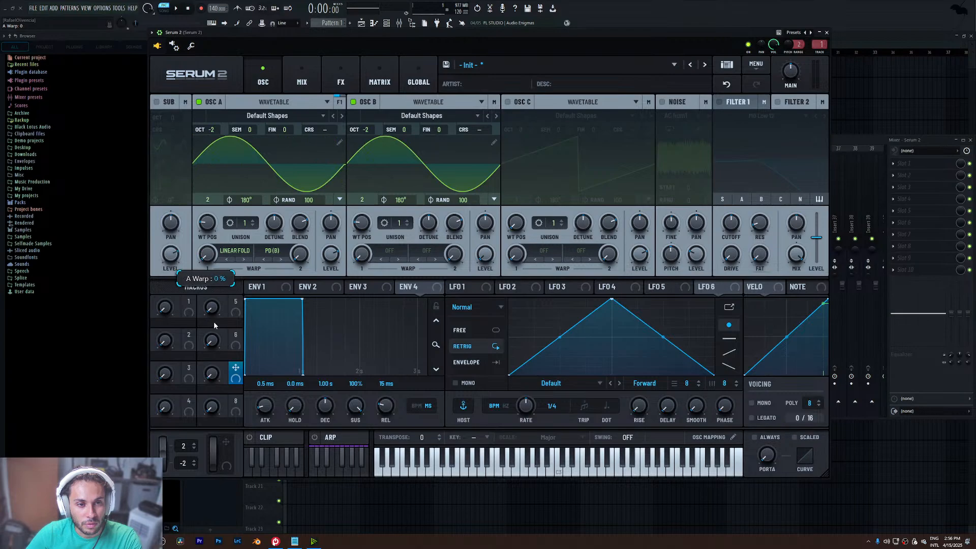
click(242, 260)
drag(203, 259, 184, 333)
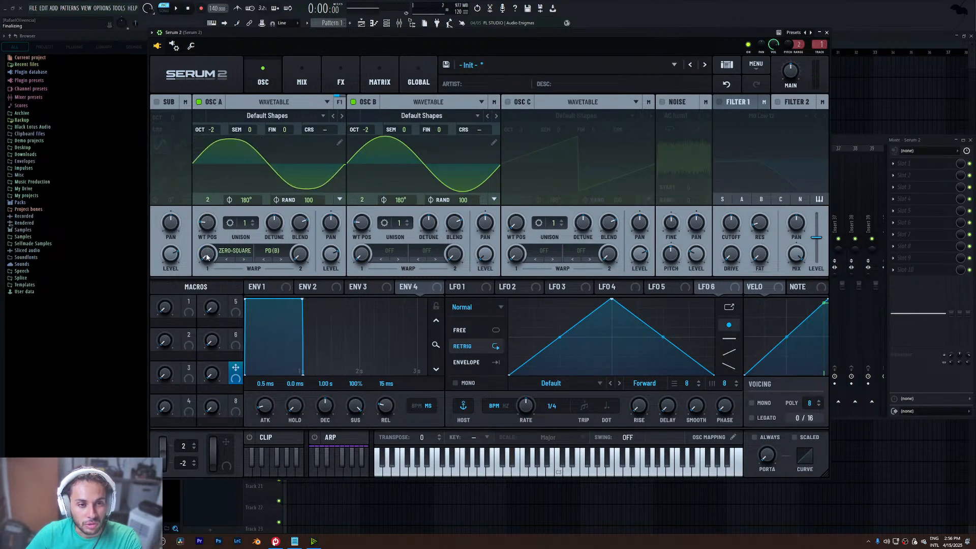
drag(207, 257, 207, 188)
- Load BS - Complextro from the Black Lotus Audio user presets and switch its oscillator B off
click(467, 66)
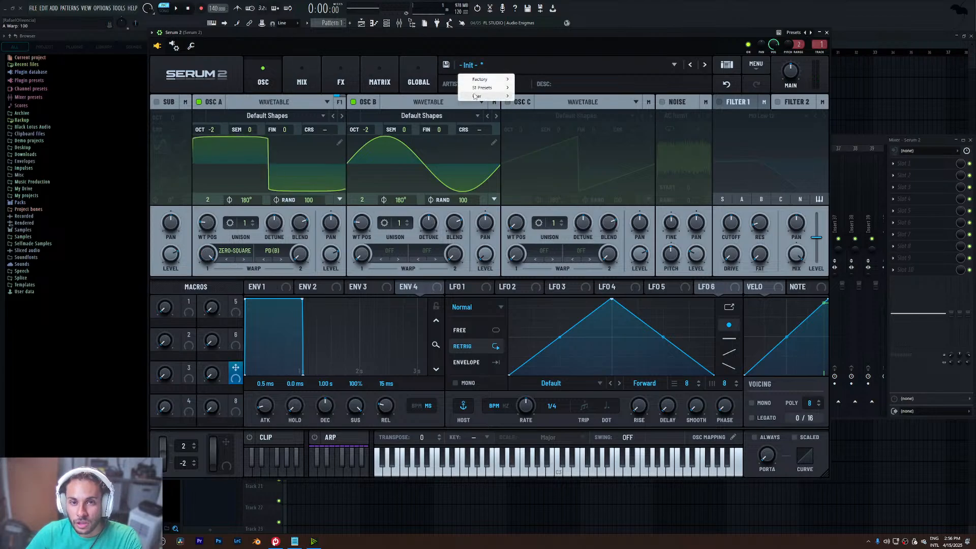
mouse_move(477, 96)
mouse_move(555, 96)
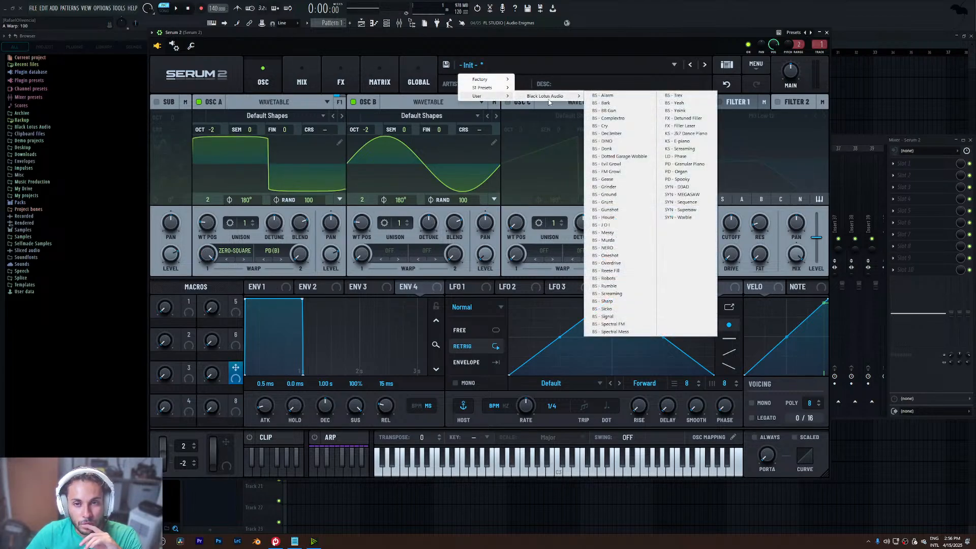
click(622, 118)
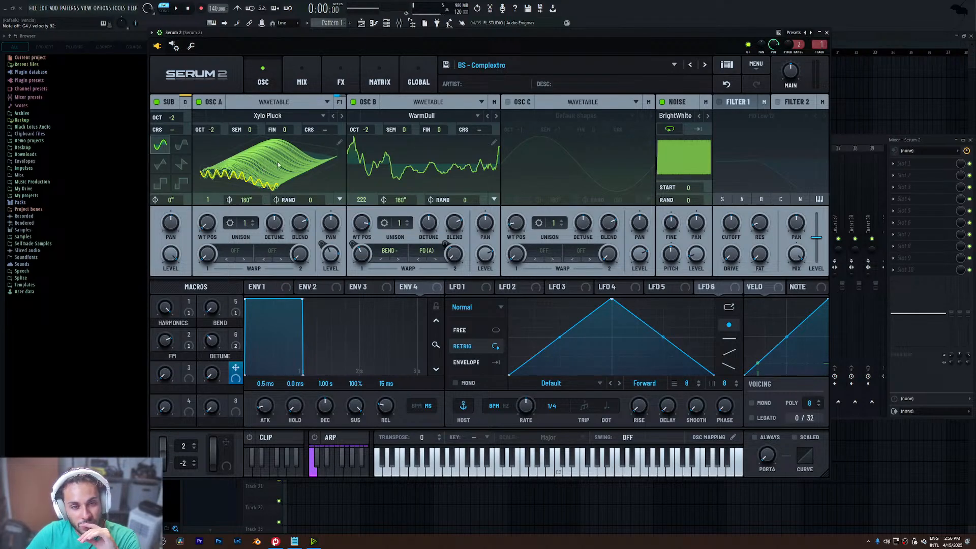
click(353, 105)
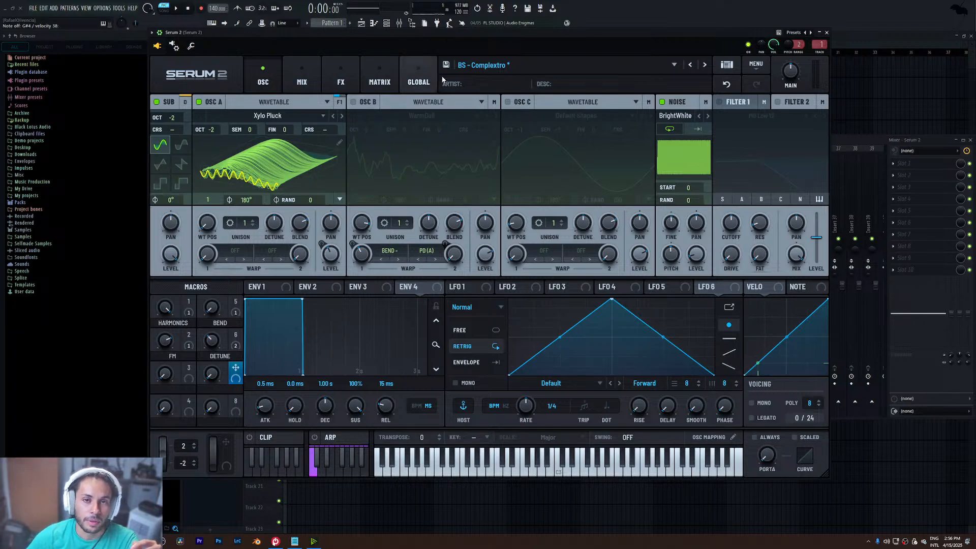
- Load the Black Lotus Audio preset BS - Spectral Mess and view the oscillator types available for oscillator A
click(461, 66)
mouse_move(503, 97)
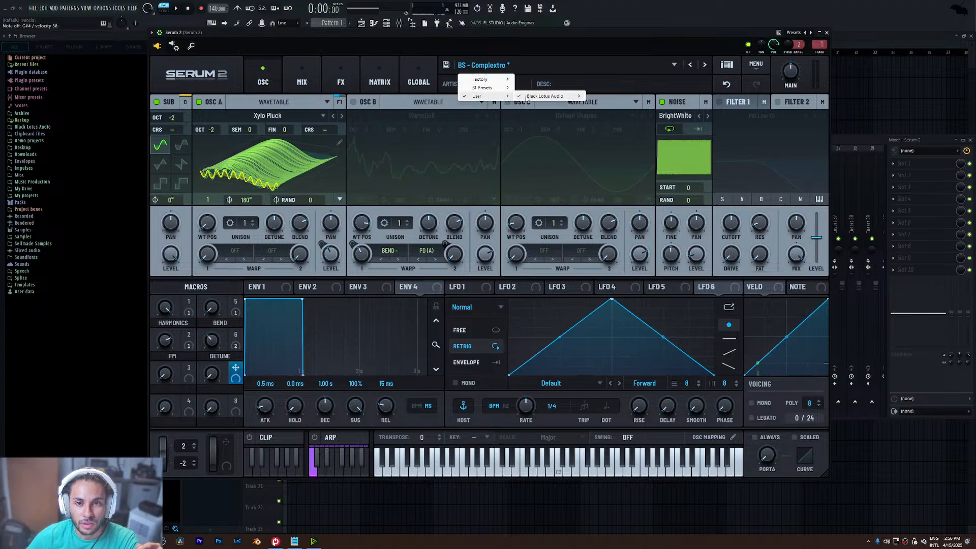
mouse_move(547, 96)
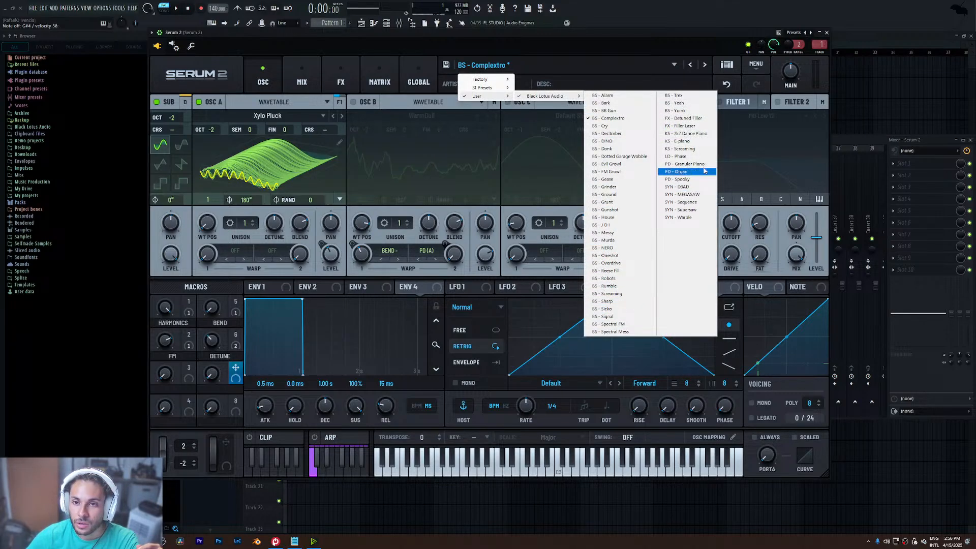
click(631, 332)
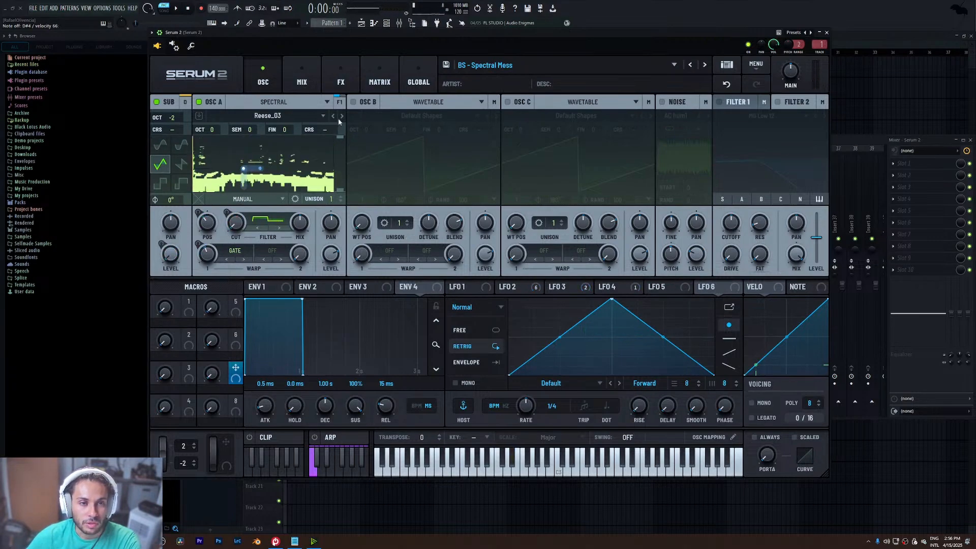
click(285, 115)
click(297, 116)
click(269, 113)
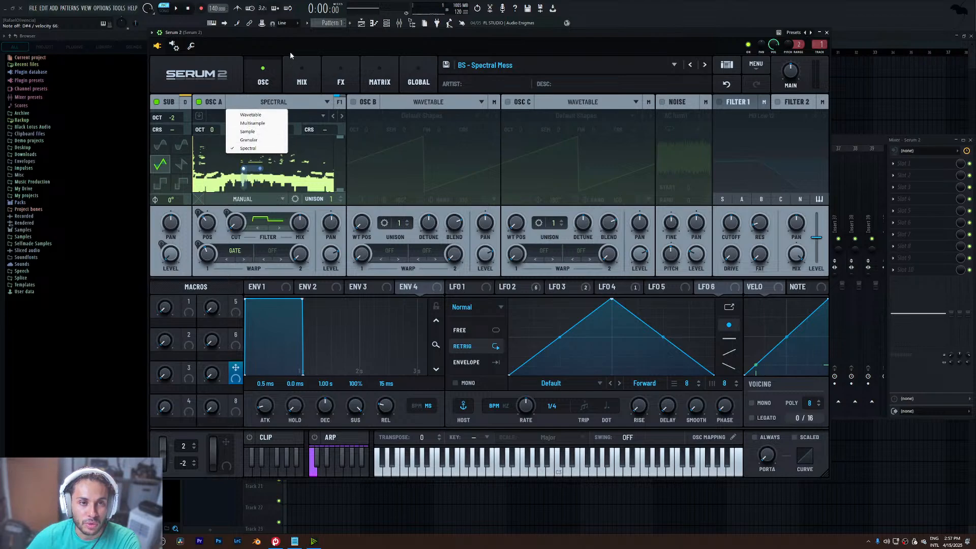
click(275, 39)
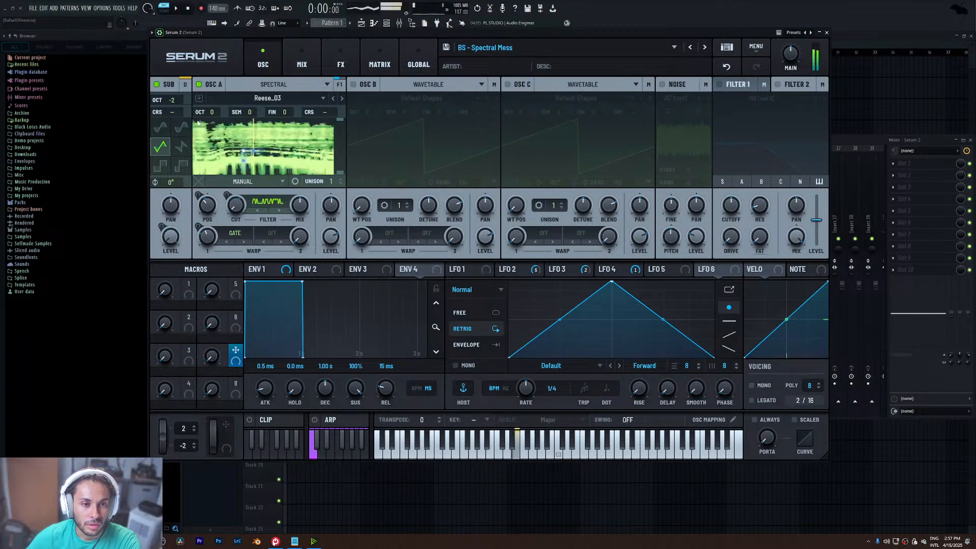
- Try Curve Filter as oscillator A's spectral filter, and discard it by loading BS - Spectral FM and returning to BS - Spectral Mess
click(275, 207)
click(264, 204)
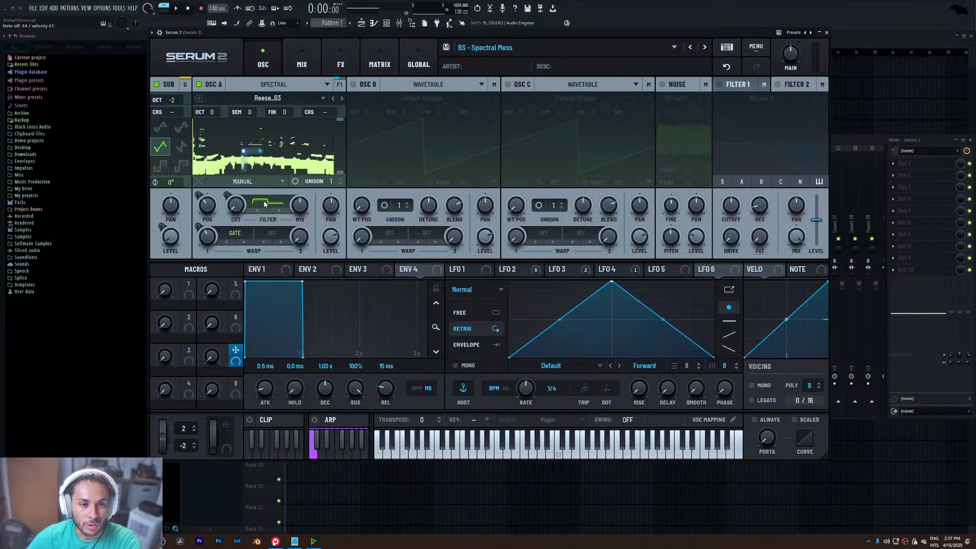
click(257, 205)
click(273, 203)
click(272, 204)
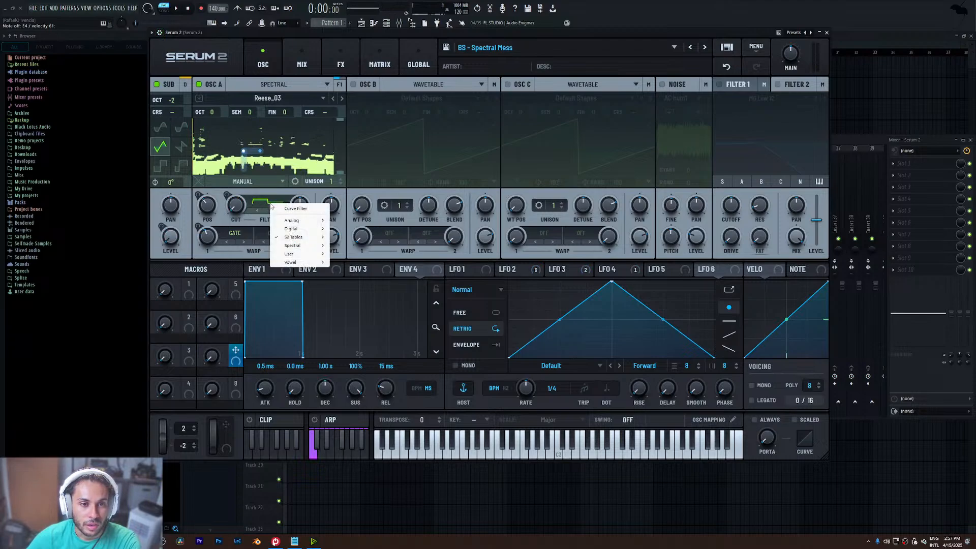
click(296, 208)
click(282, 206)
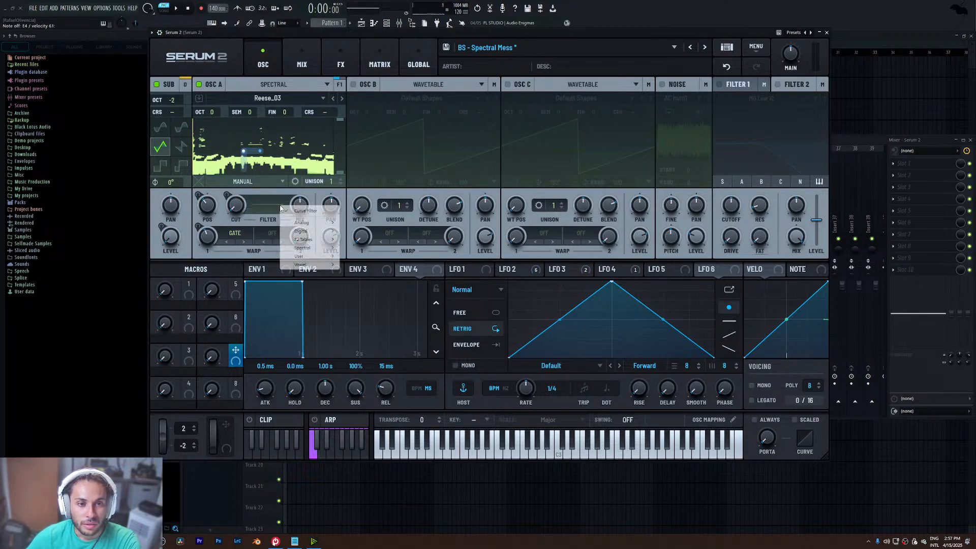
click(290, 210)
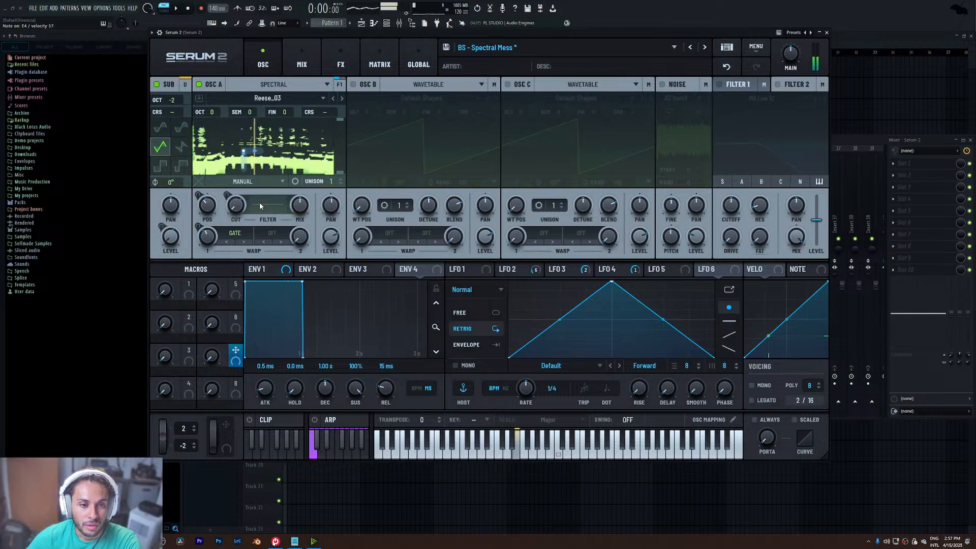
click(692, 48)
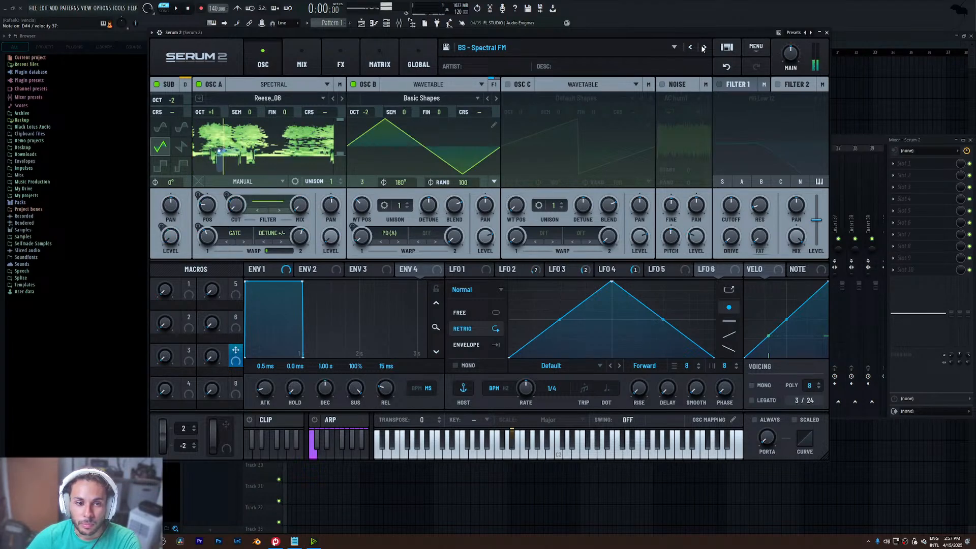
click(705, 48)
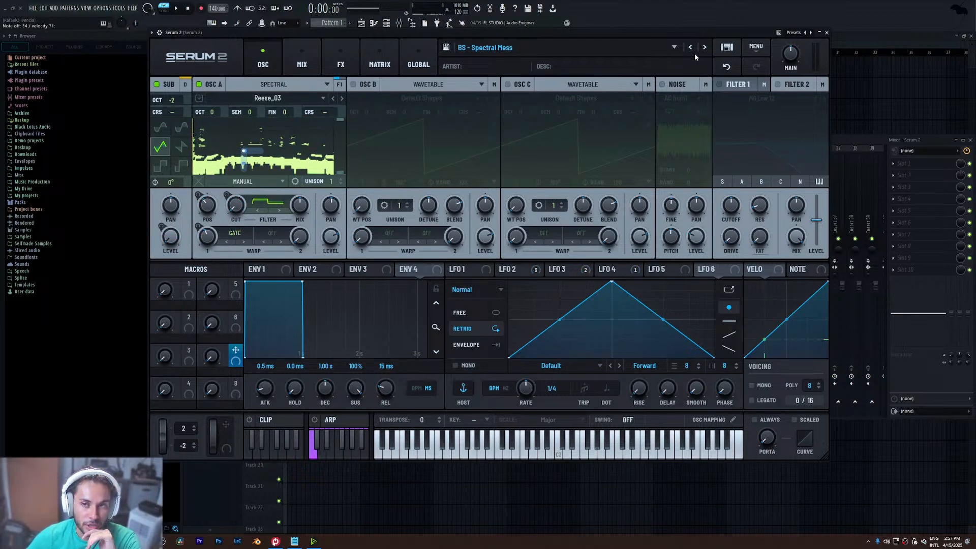
- Initialize the preset again and set oscillator A's octave to -2
click(756, 47)
click(774, 92)
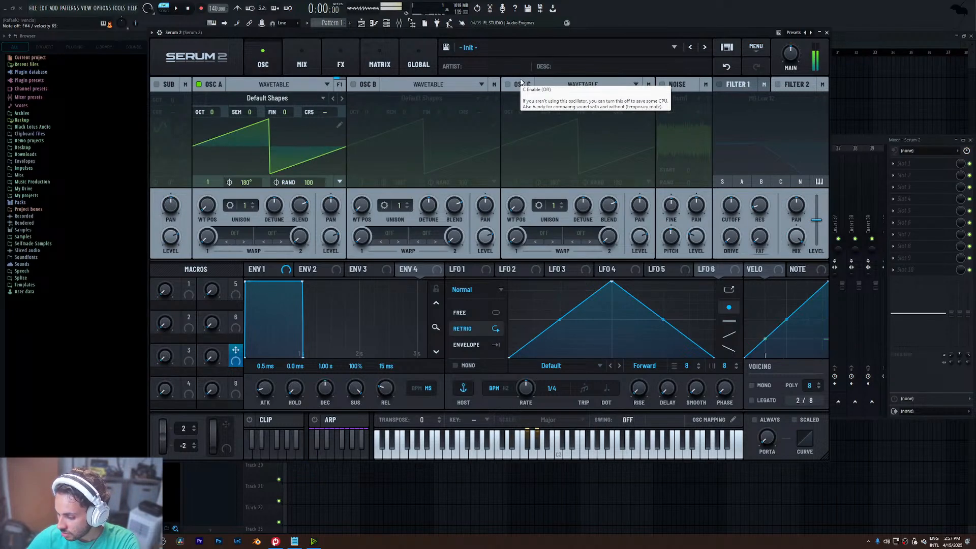
drag(206, 112, 208, 144)
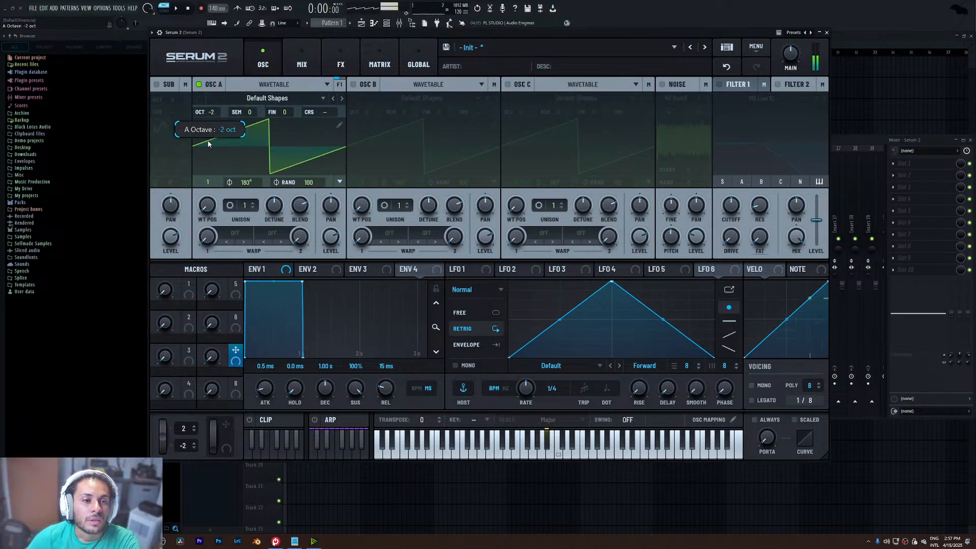
- Load BS - Complextro from the Black Lotus Audio user presets and set oscillator B's unison to 2 voices
click(473, 47)
mouse_move(488, 78)
mouse_move(562, 79)
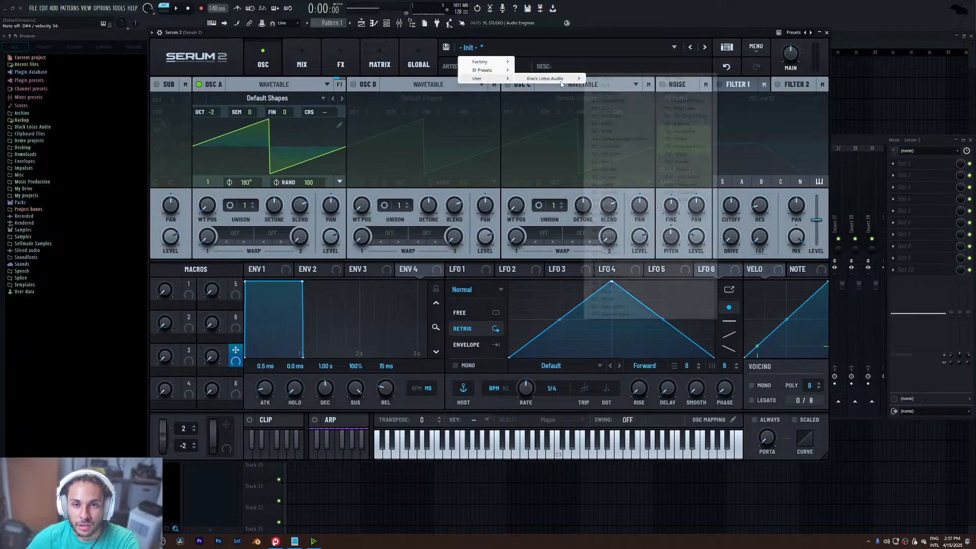
click(618, 100)
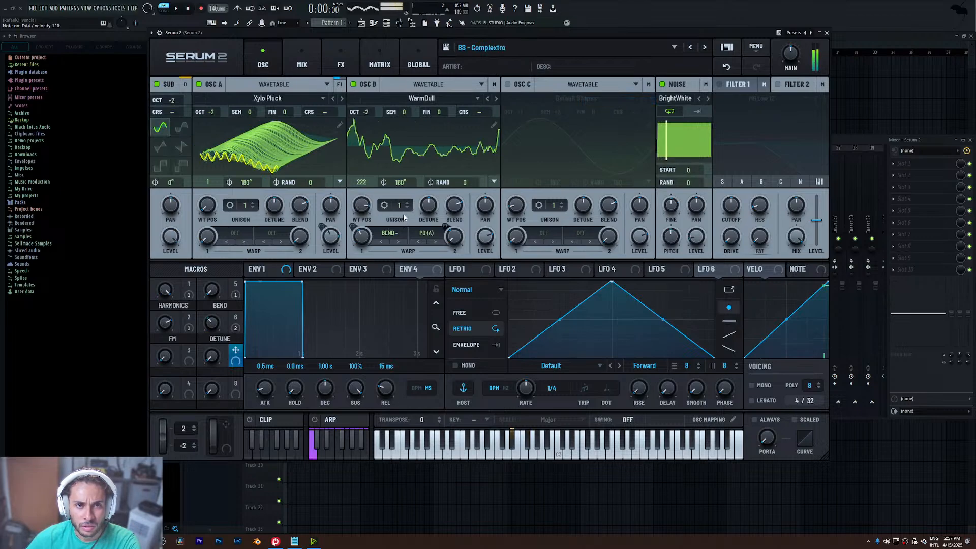
drag(399, 208, 401, 199)
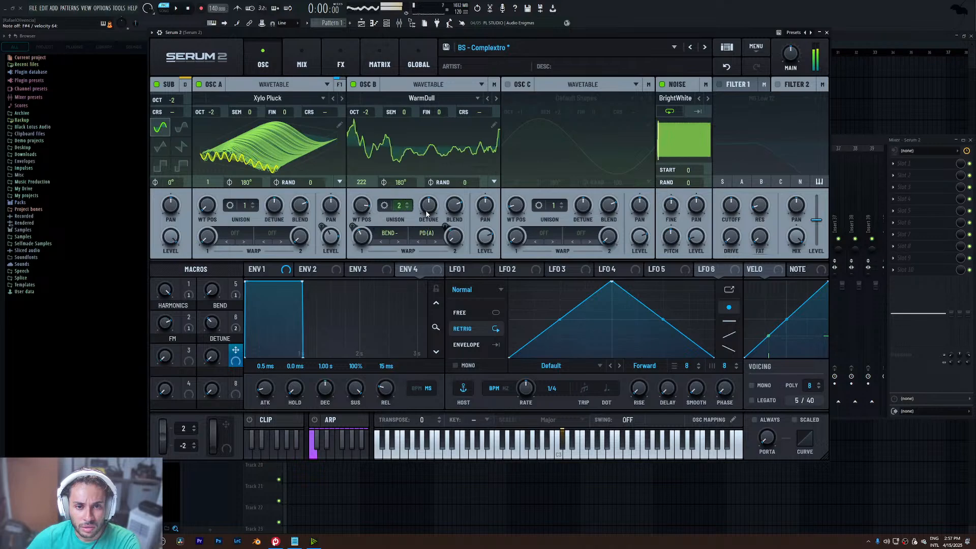
- Set oscillator B's unison width to 0 in its unison settings
click(390, 205)
drag(405, 144, 405, 165)
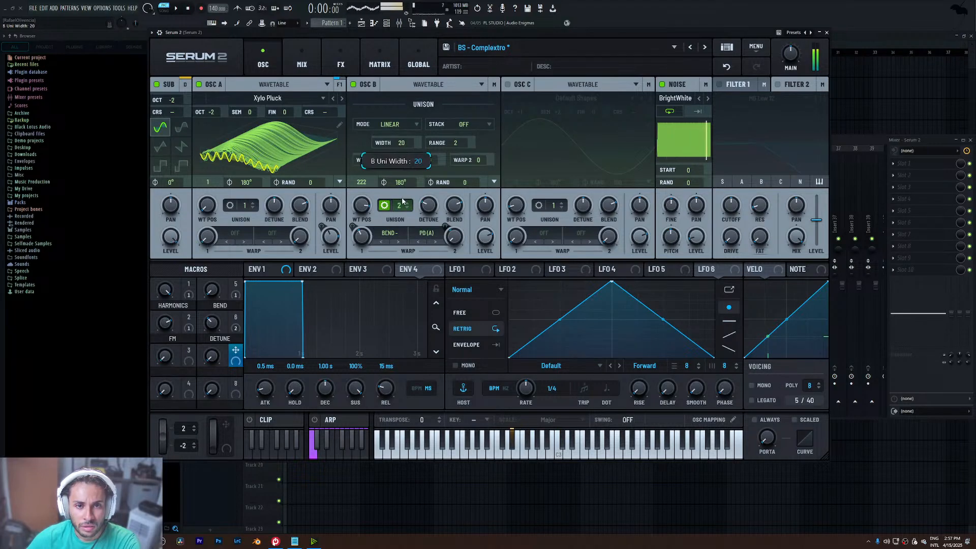
drag(402, 201, 400, 212)
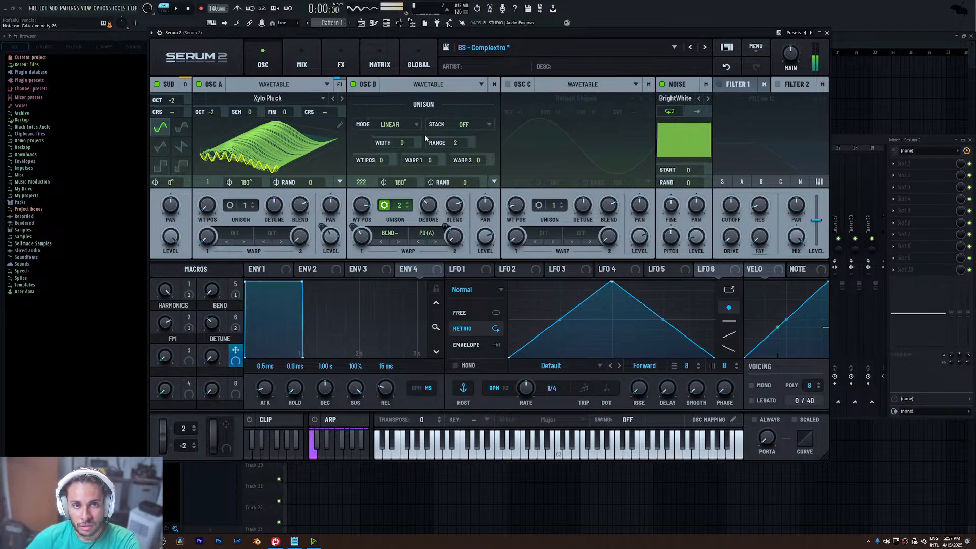
click(384, 206)
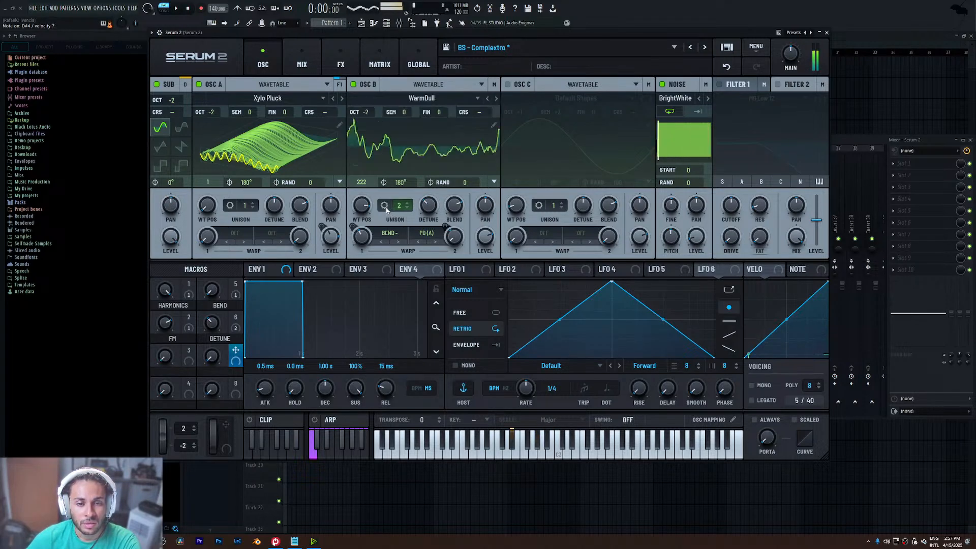
- Initialize the preset, load the S2 Tables digital wavetable WarmDull into oscillator A, and set its octave to -2 and wavetable position to 156
click(756, 47)
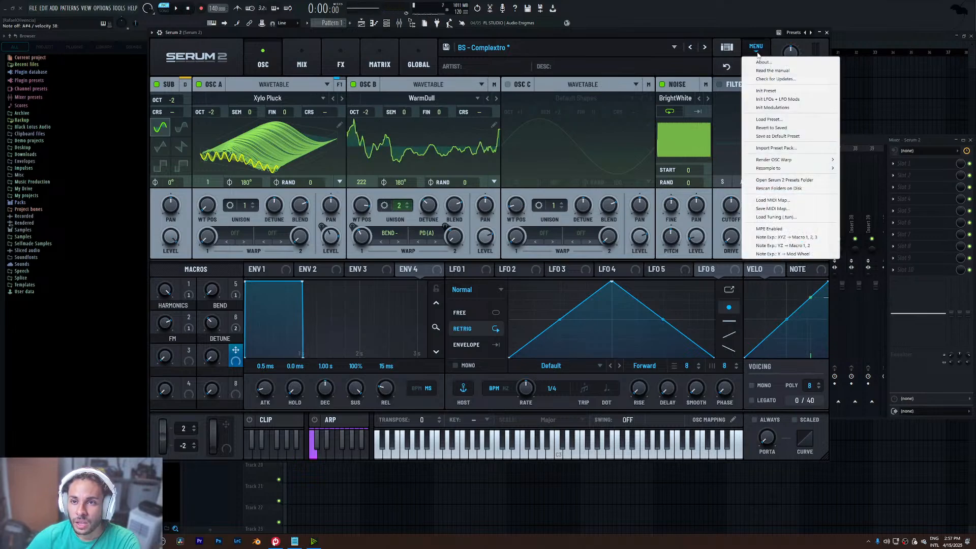
click(766, 91)
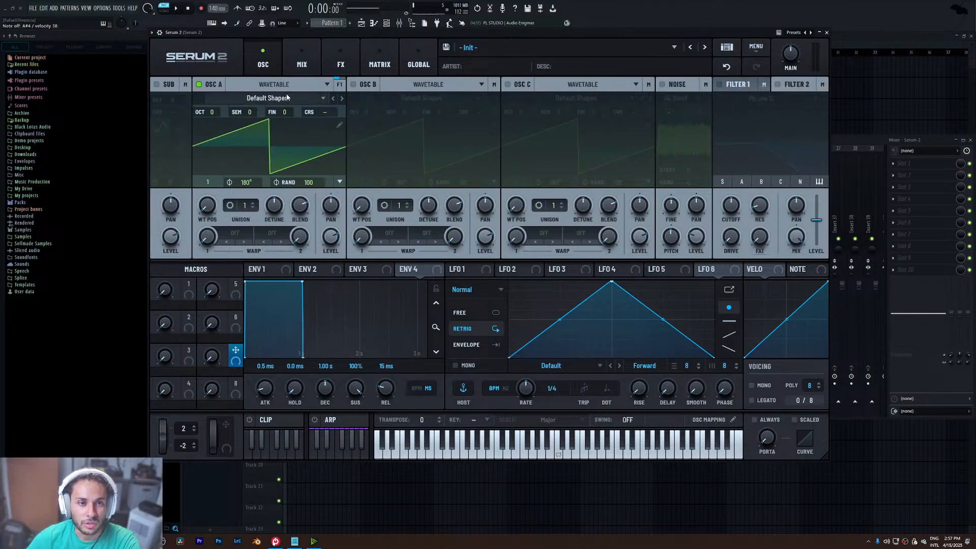
click(267, 98)
mouse_move(247, 127)
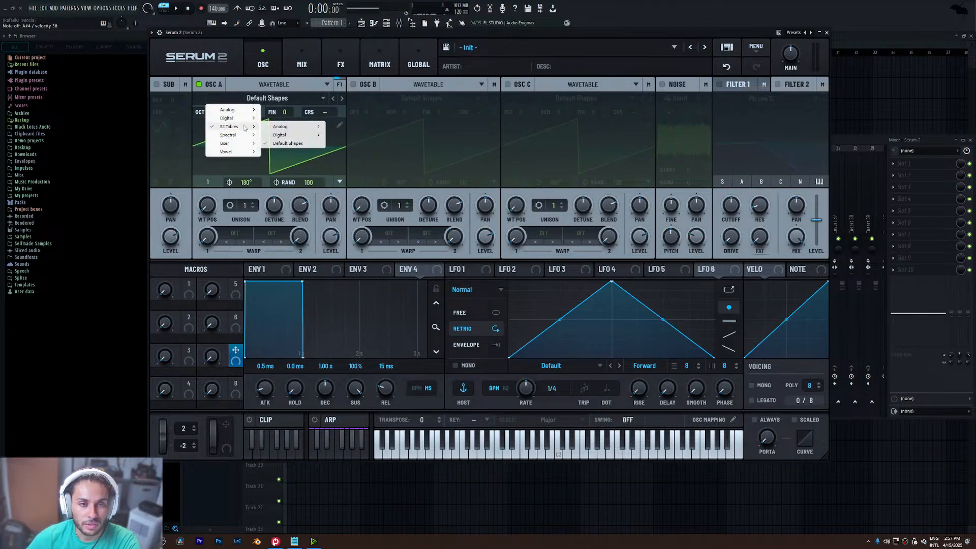
mouse_move(301, 138)
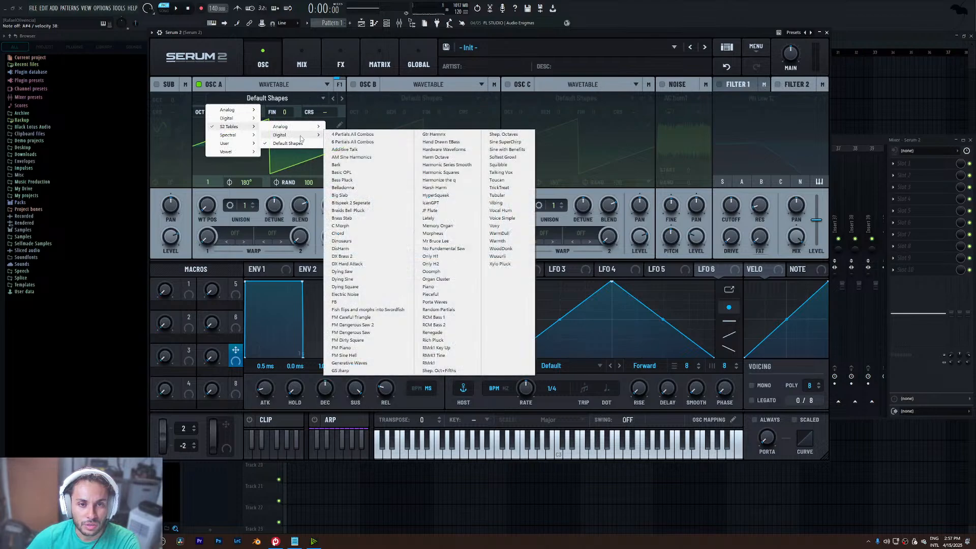
click(511, 234)
drag(207, 205, 236, 89)
drag(207, 205, 214, 249)
- Give oscillator A 2 unison voices with a width of -1 and a detune of about 0.16
click(253, 202)
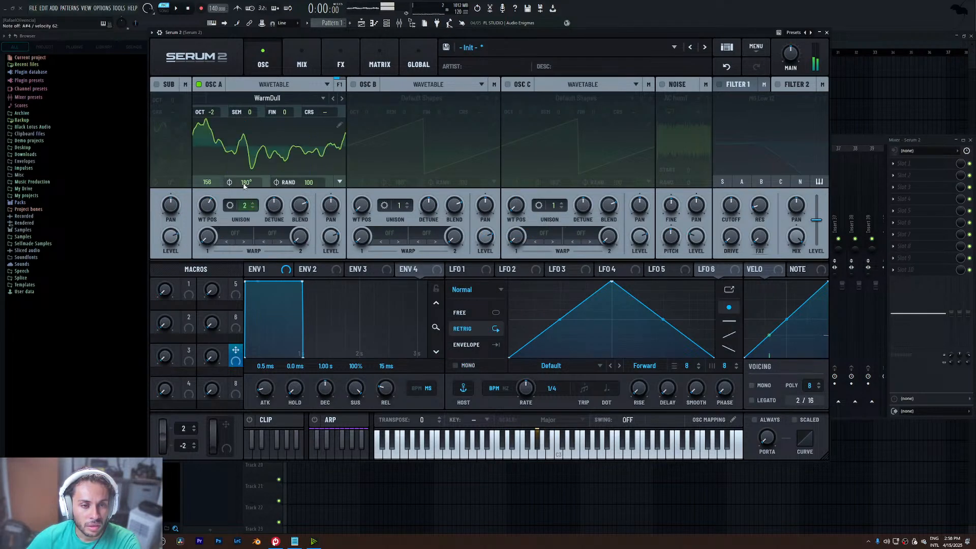
click(230, 205)
drag(246, 142, 249, 166)
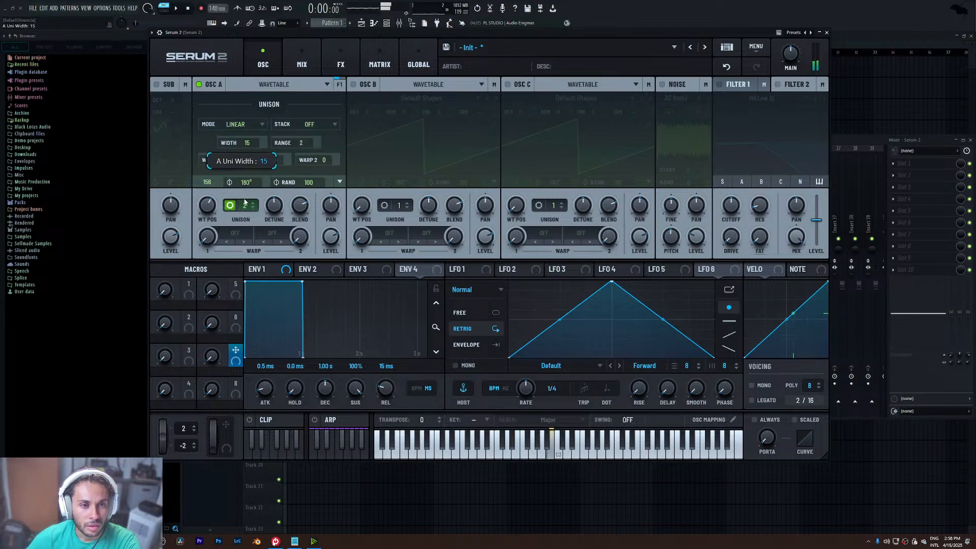
drag(245, 202, 279, 225)
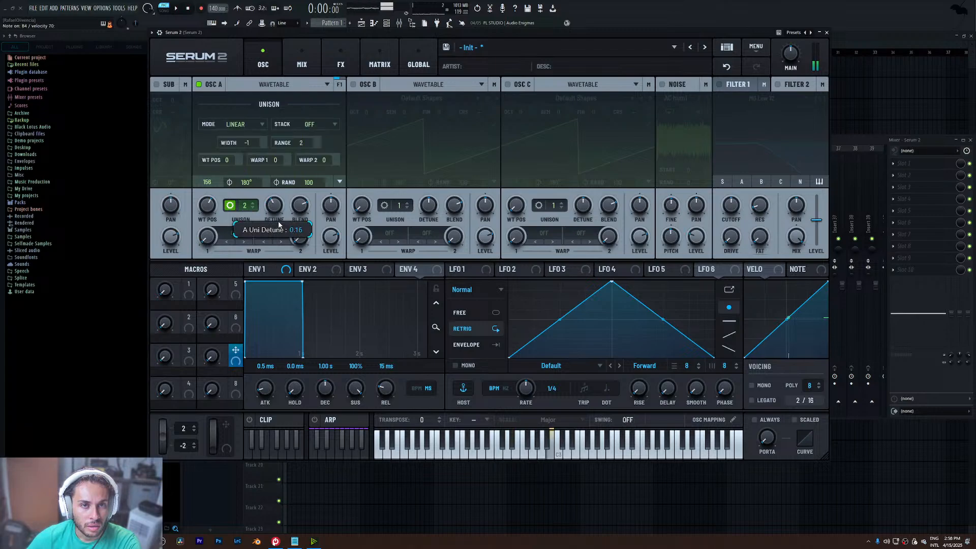
- Add a Distortion effect to the main effects chain, and adjust oscillator A's unison detune and set its wavetable position to 233
click(341, 64)
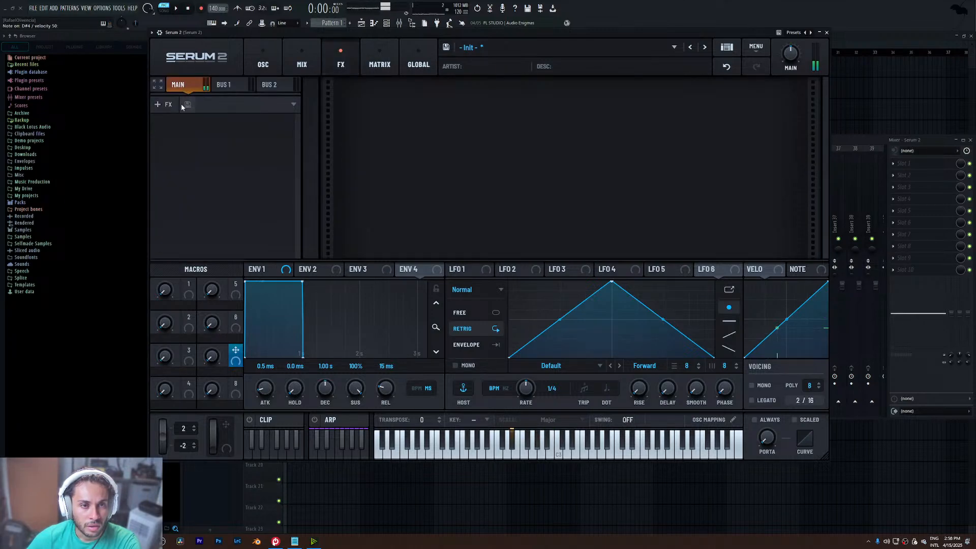
click(168, 104)
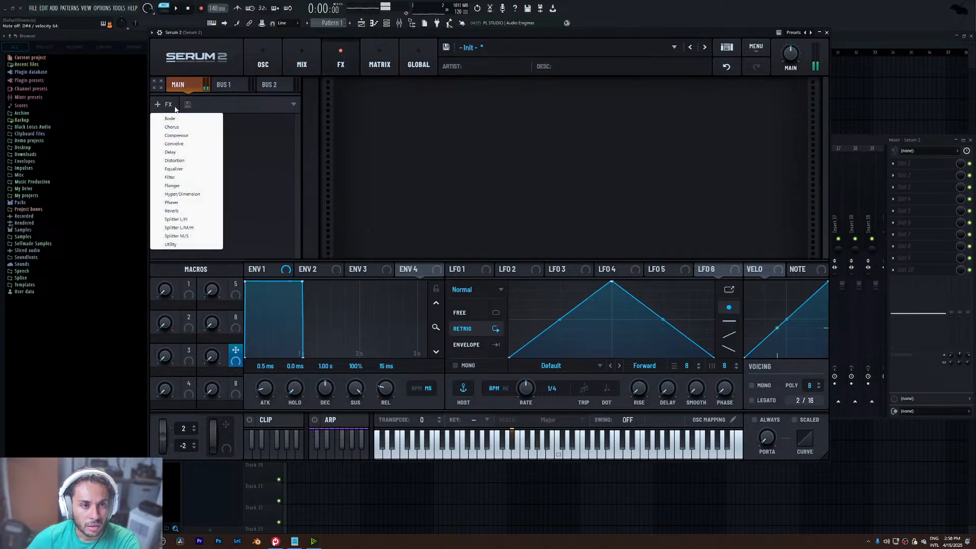
click(174, 160)
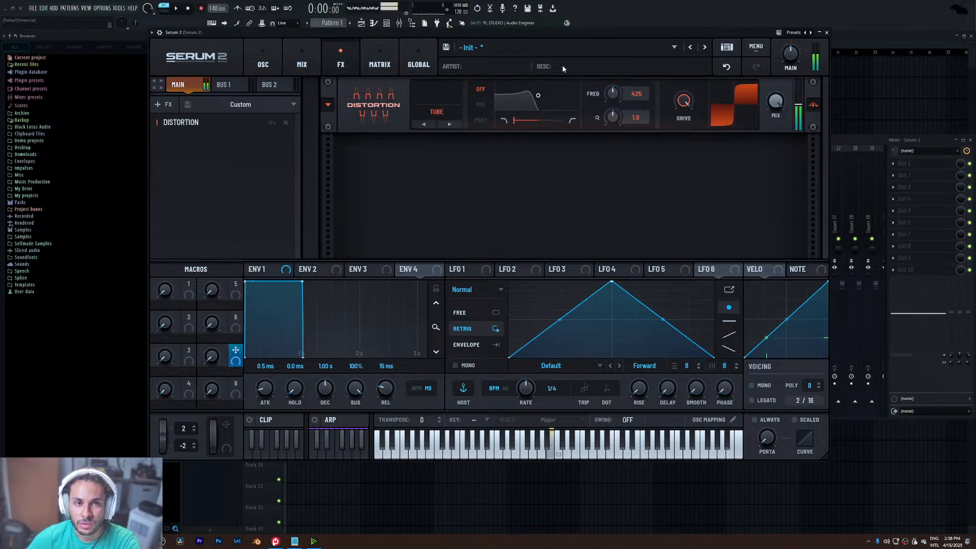
click(263, 64)
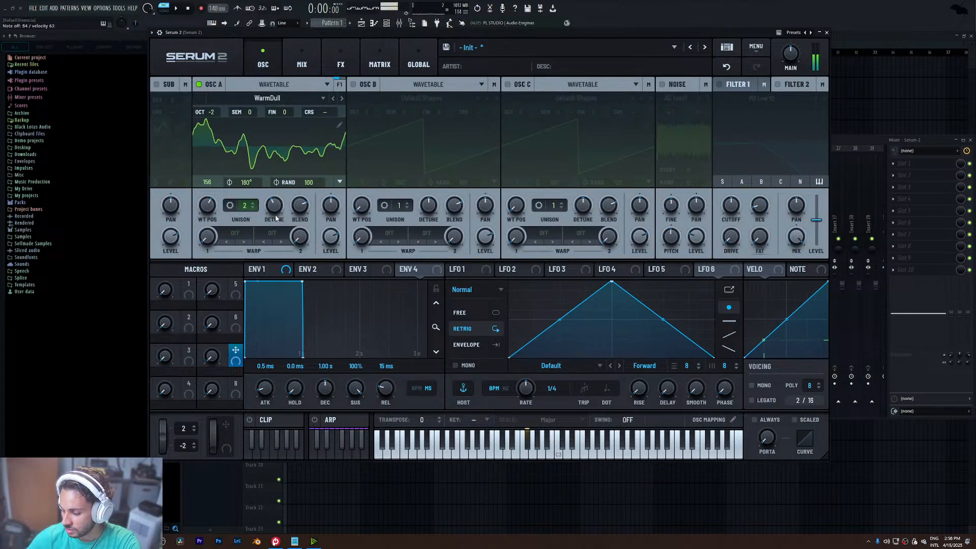
mouse_move(273, 207)
mouse_down()
mouse_move(281, 175)
mouse_move(265, 219)
mouse_move(221, 208)
mouse_move(256, 195)
mouse_move(279, 205)
mouse_up()
- Enable the noise oscillator with the analog BrightWhite sample and lower its level to 0%
click(662, 86)
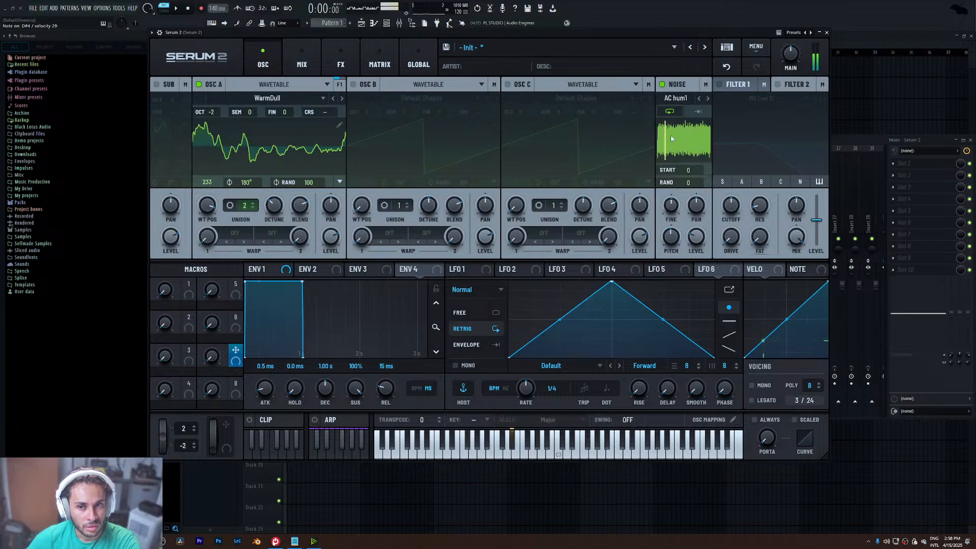
click(676, 98)
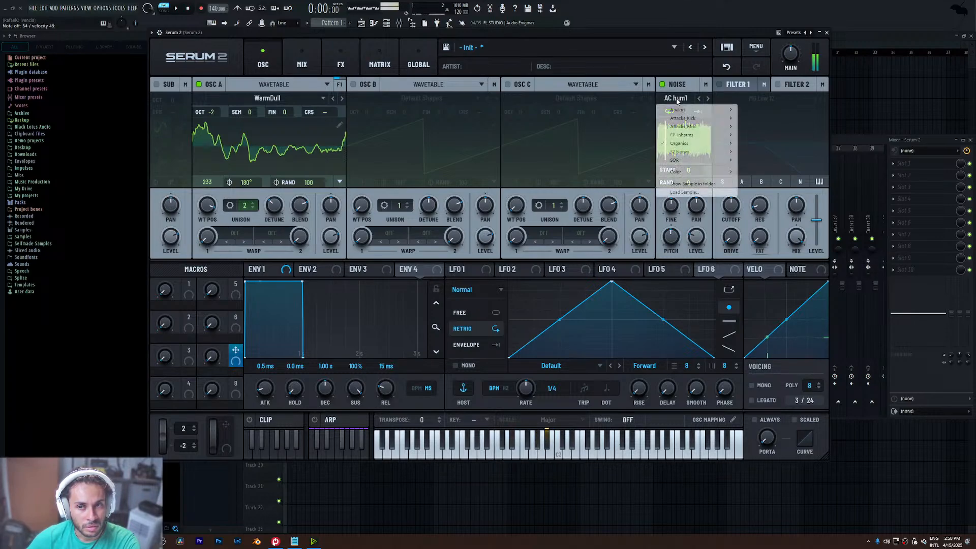
mouse_move(691, 110)
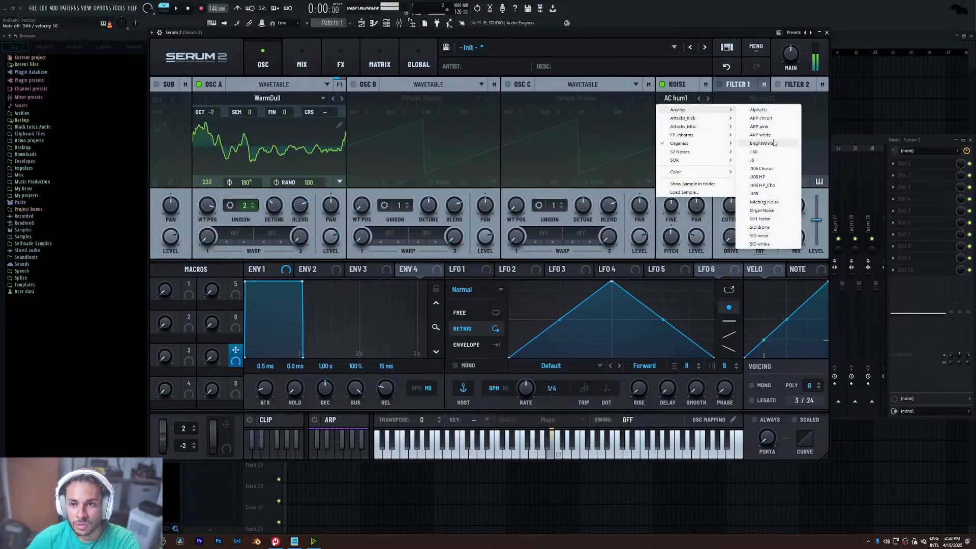
click(761, 143)
drag(697, 273, 699, 252)
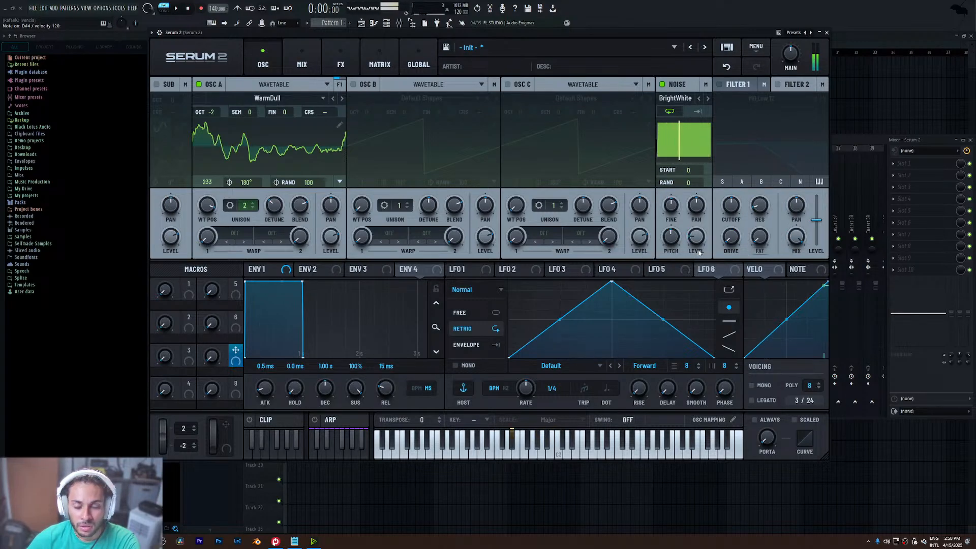
drag(699, 253, 696, 322)
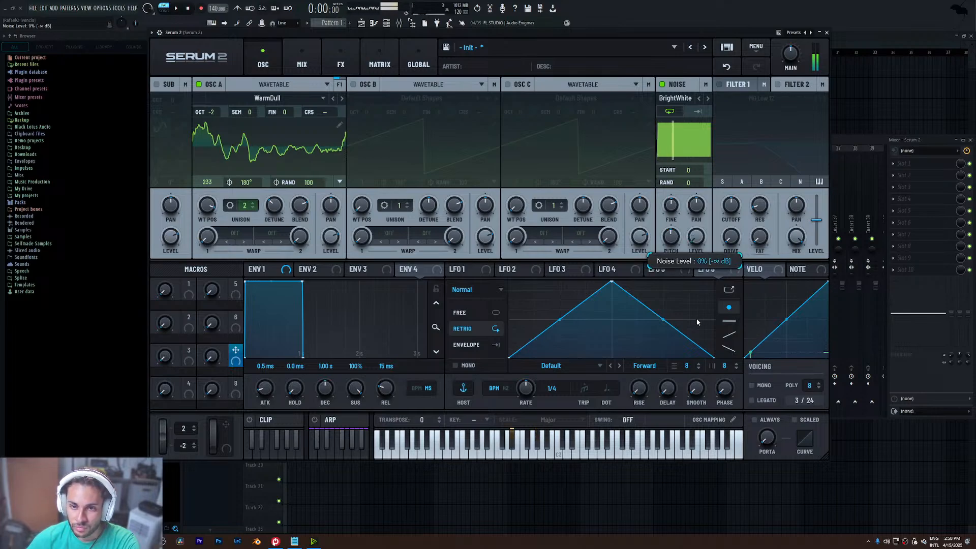
- Reduce oscillator A's unison to 1 voice and enable oscillator B with the Default Shapes wavetable at position 2
drag(244, 205, 243, 216)
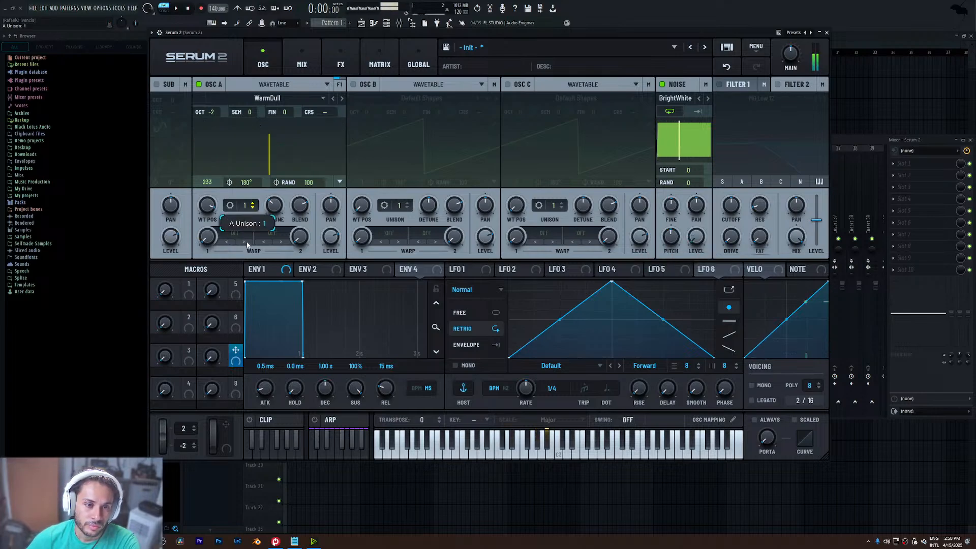
click(353, 84)
click(364, 99)
mouse_move(389, 112)
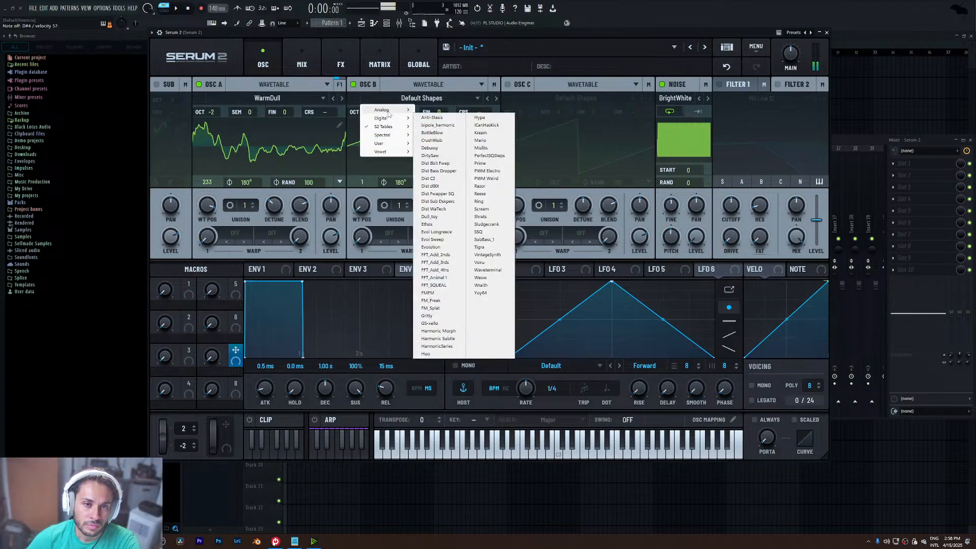
click(362, 213)
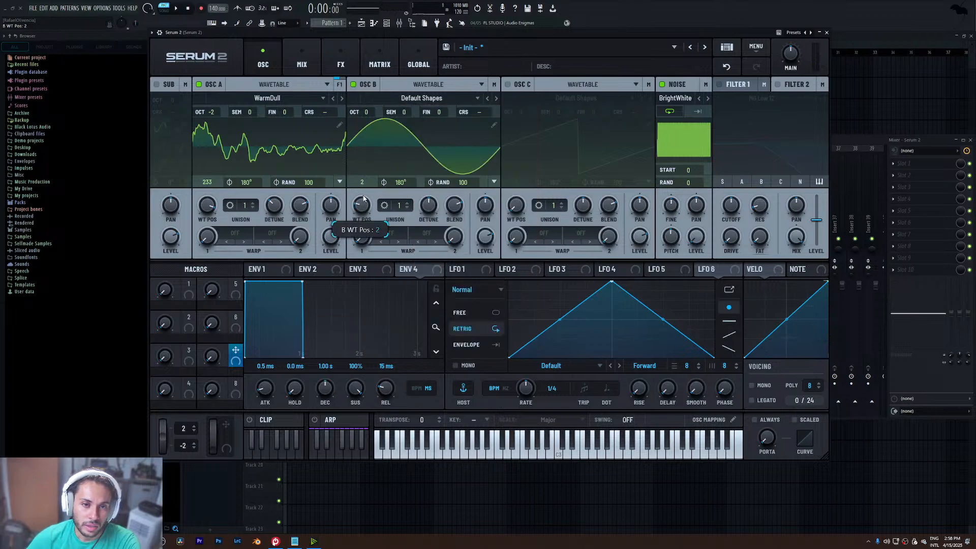
- Set oscillator B's unison to 2 voices with a width of 0 and adjust its detune
drag(398, 209, 402, 203)
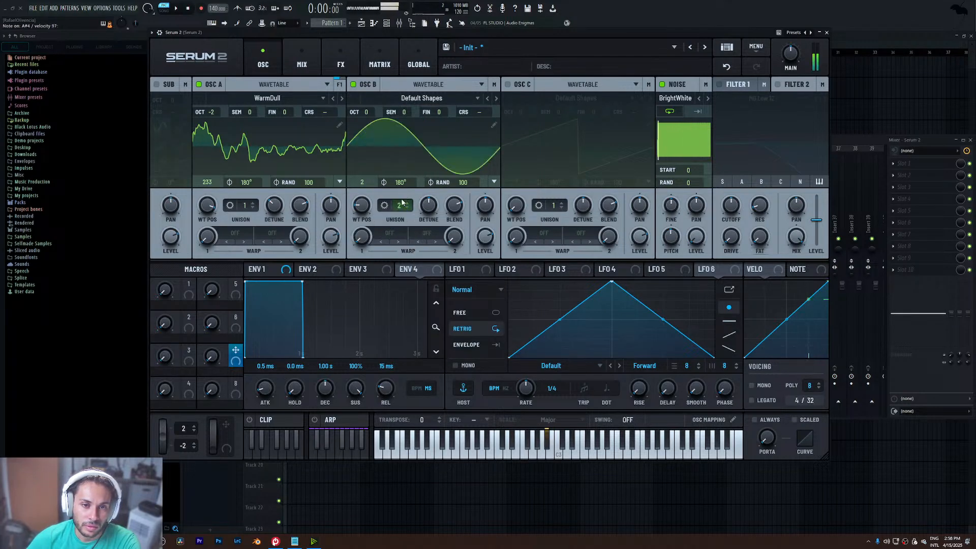
click(384, 205)
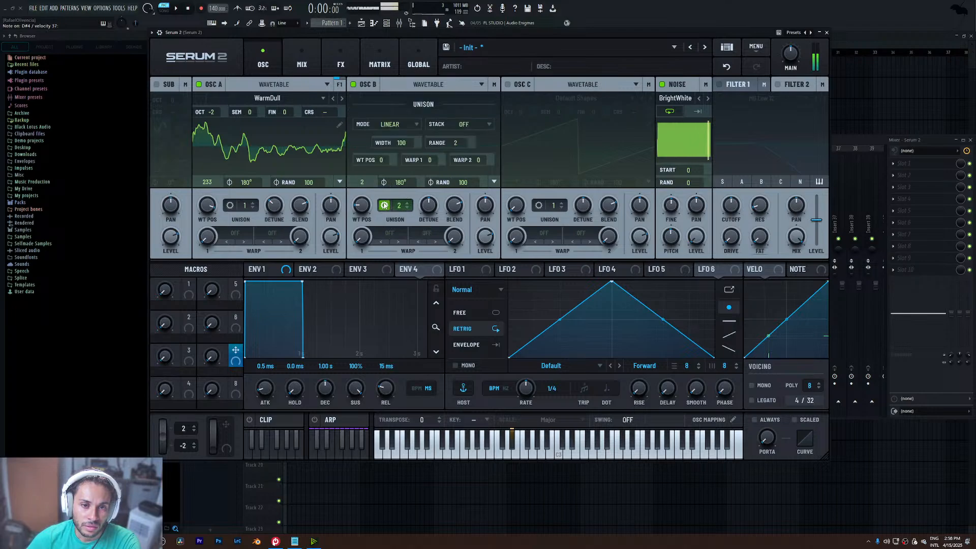
double_click(403, 144)
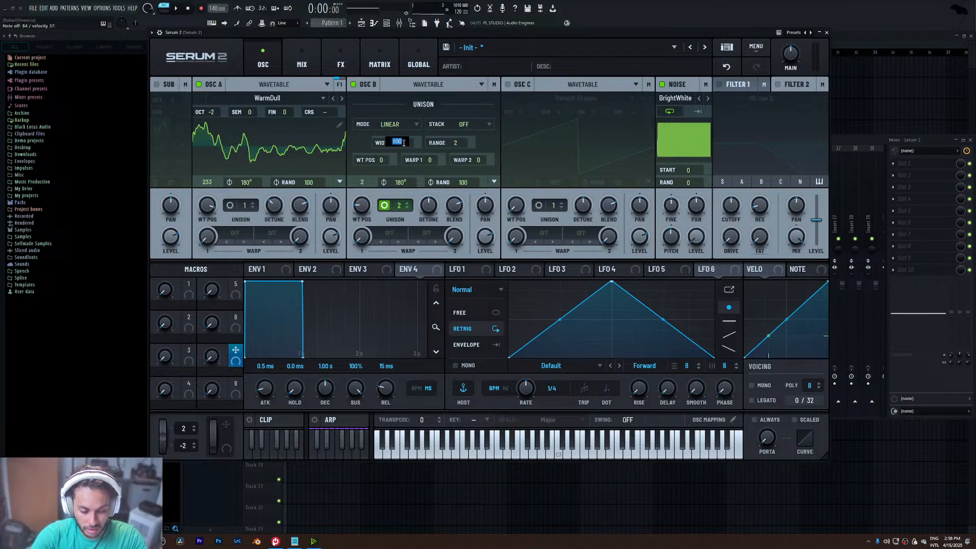
key(Return)
mouse_move(427, 209)
mouse_down()
mouse_move(438, 186)
mouse_move(438, 198)
mouse_up()
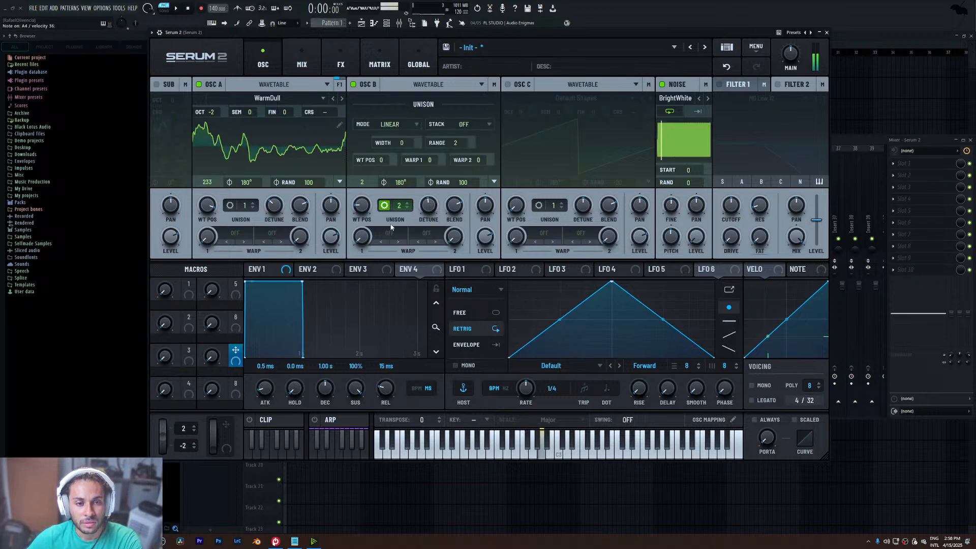
- Apply the HPF filter as oscillator A's second warp, adjust its amount, and set the noise level to 14%
click(279, 242)
mouse_move(298, 273)
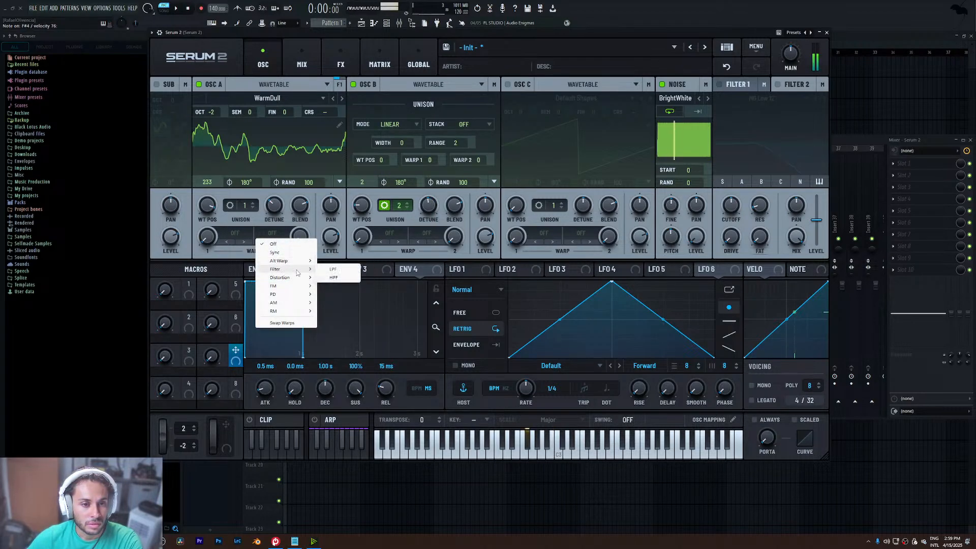
click(333, 277)
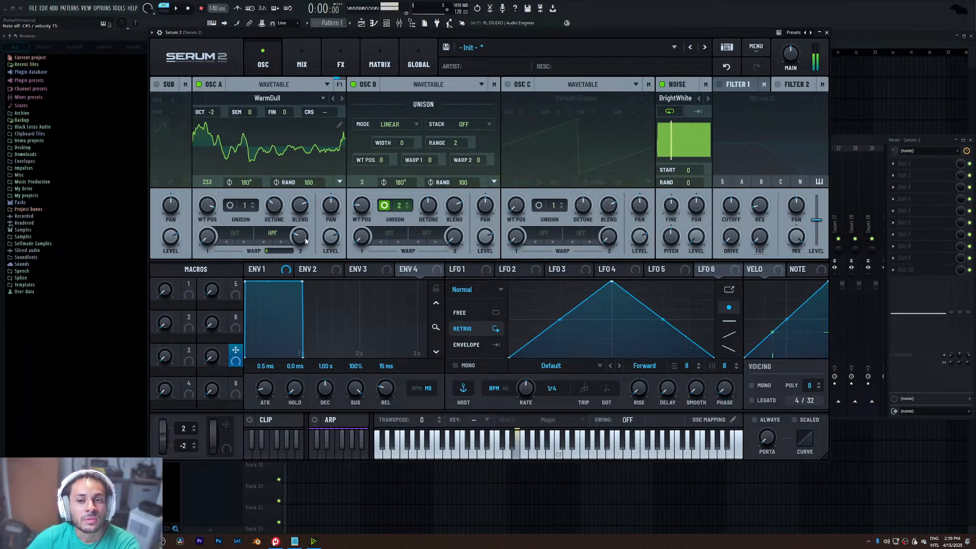
mouse_move(698, 228)
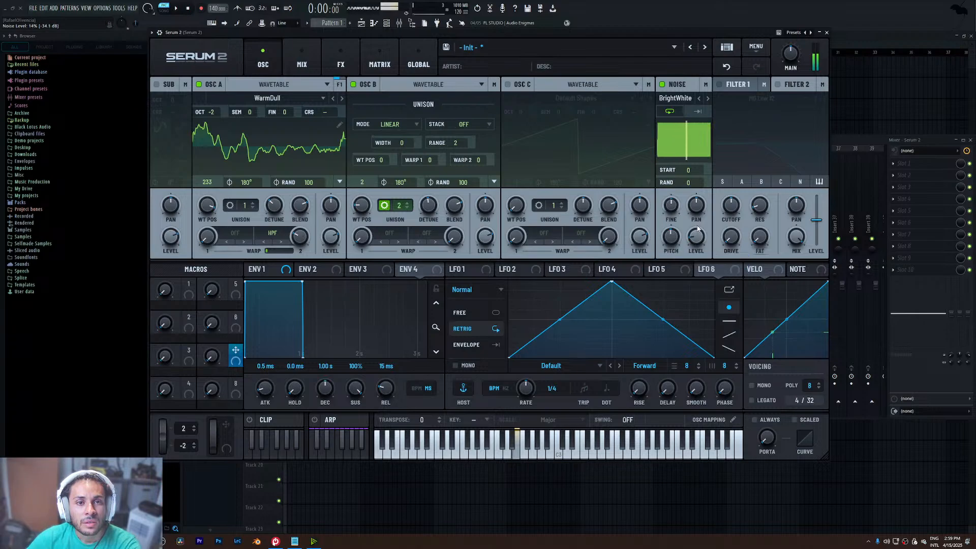
- Set oscillator B's octave to -2 while oscillator A is temporarily disabled, and re-enable oscillator A
click(199, 85)
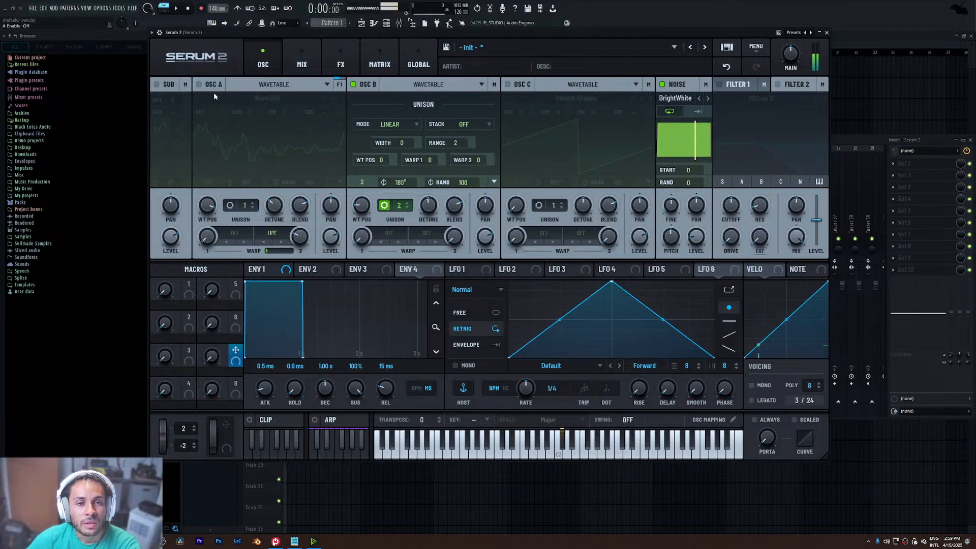
click(385, 205)
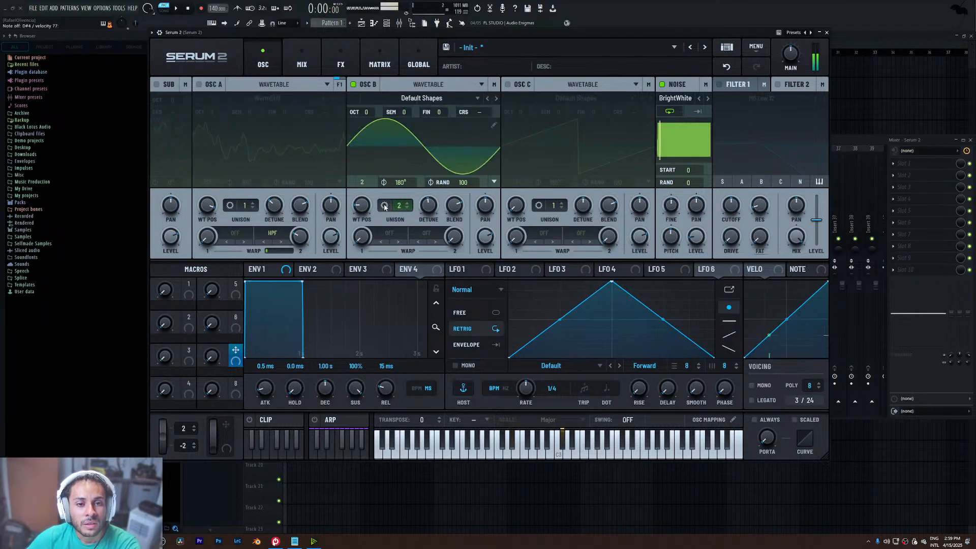
drag(366, 112, 369, 141)
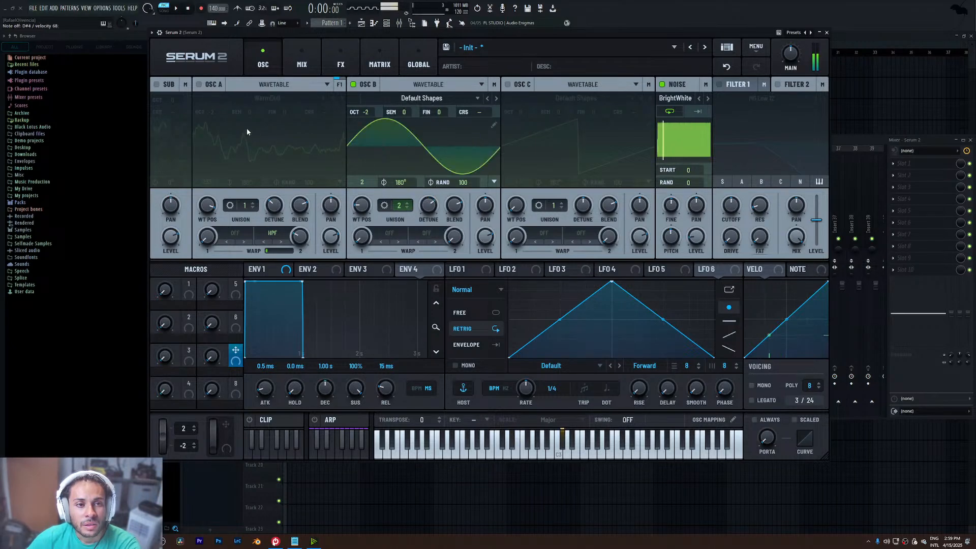
click(200, 84)
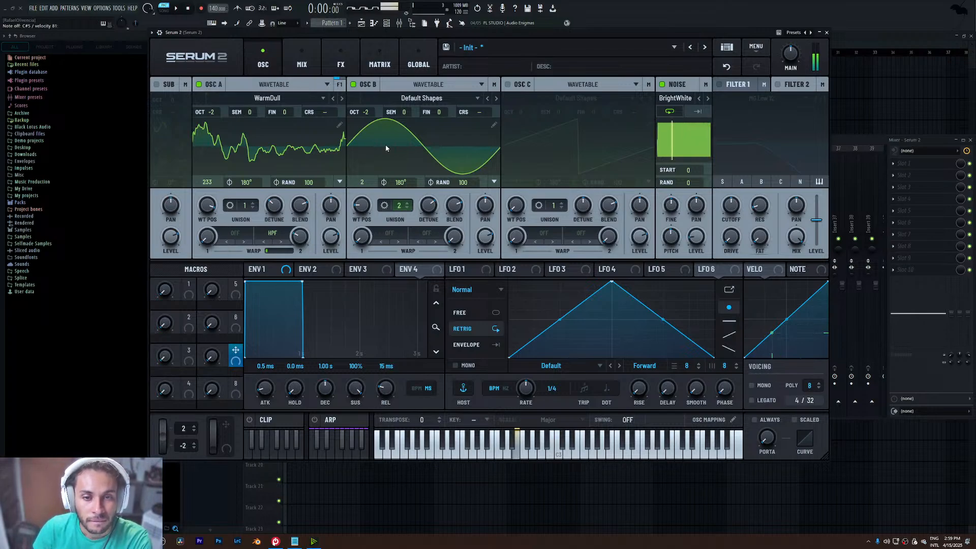
right_click(490, 242)
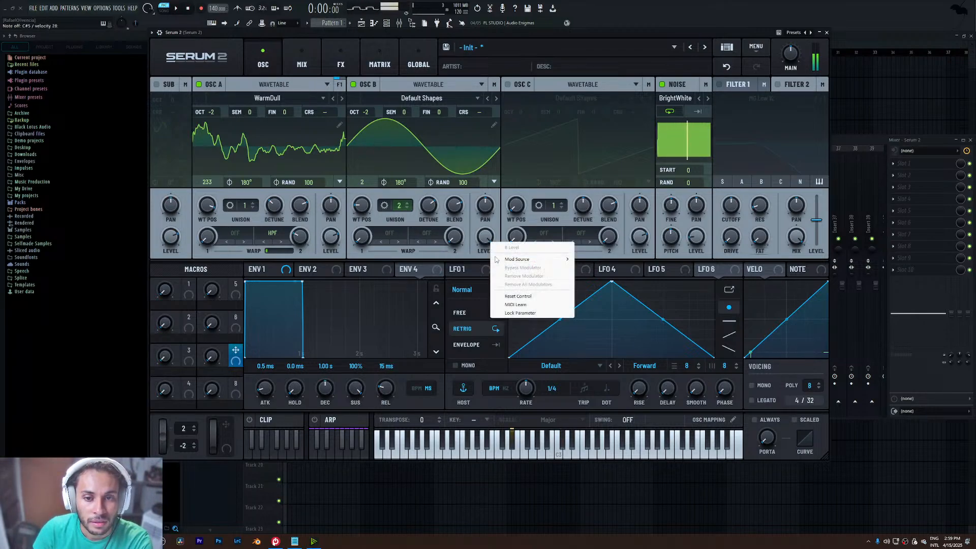
key(Escape)
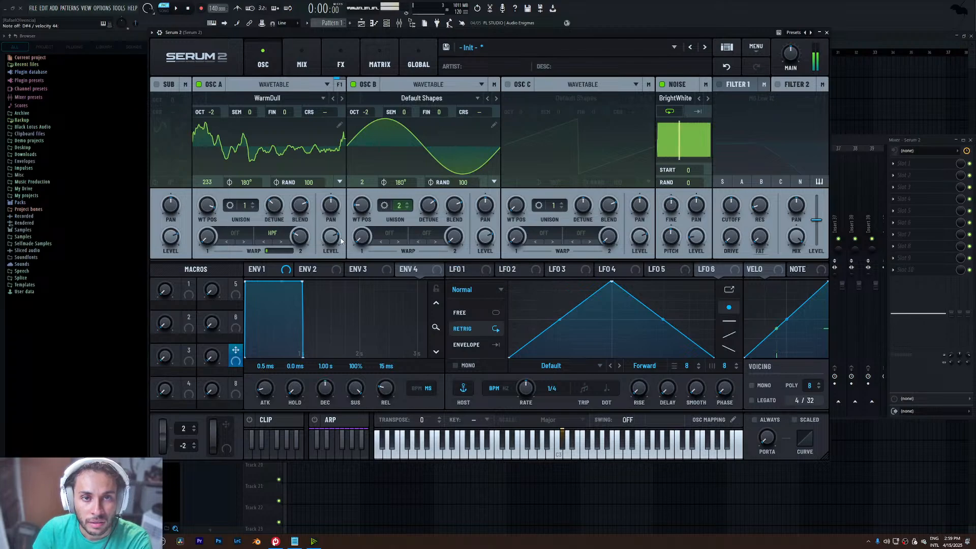
- Add a second Distortion ahead of the Tube distortion, set its type to Overdrive with a stack of 4, and raise its drive
click(337, 61)
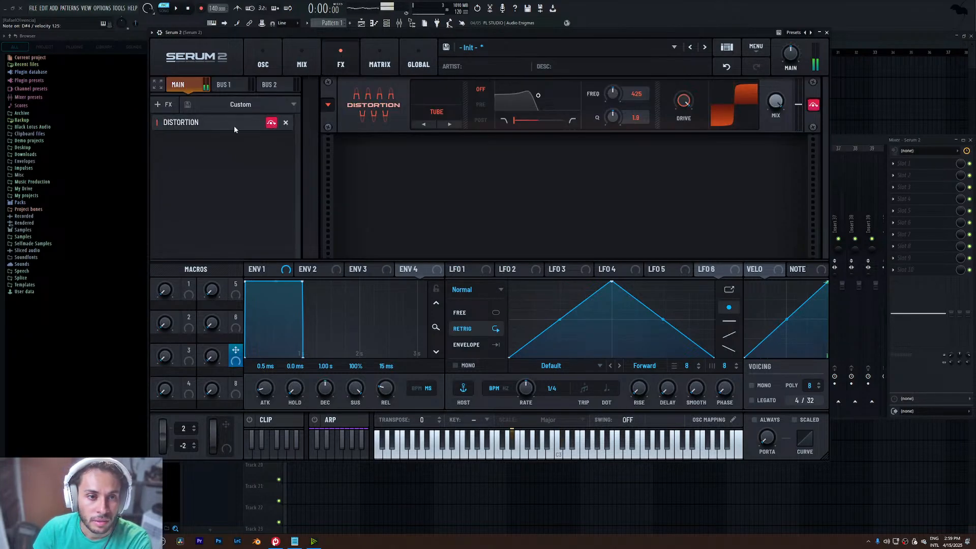
click(163, 105)
click(191, 157)
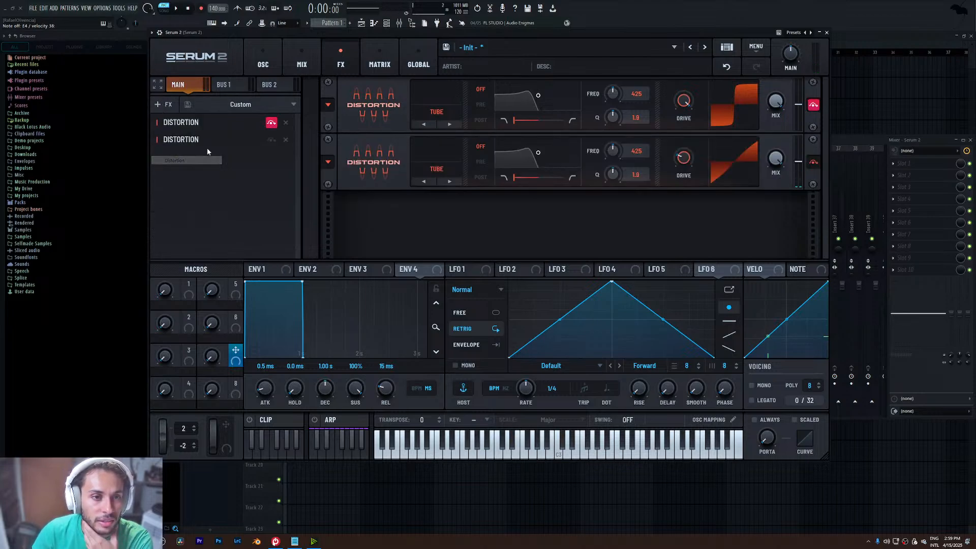
click(365, 163)
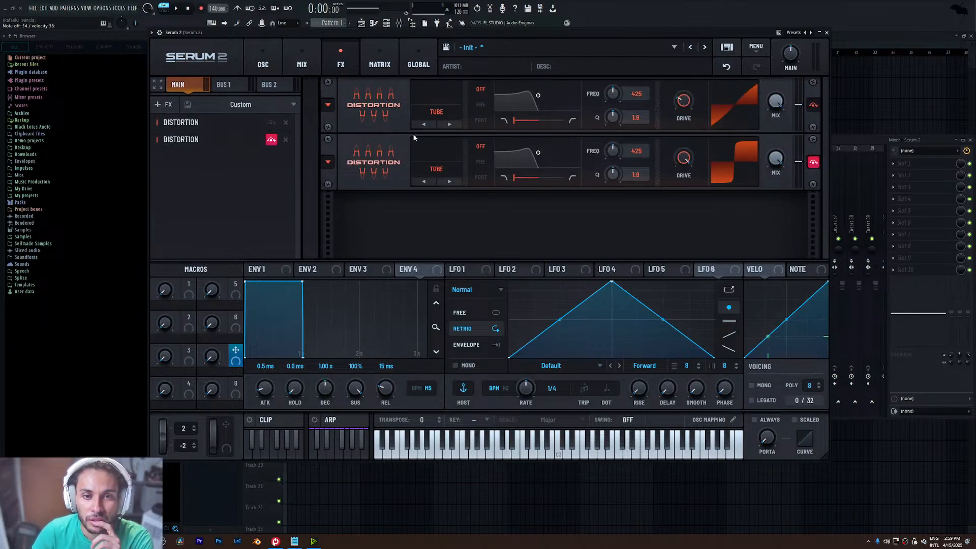
click(424, 124)
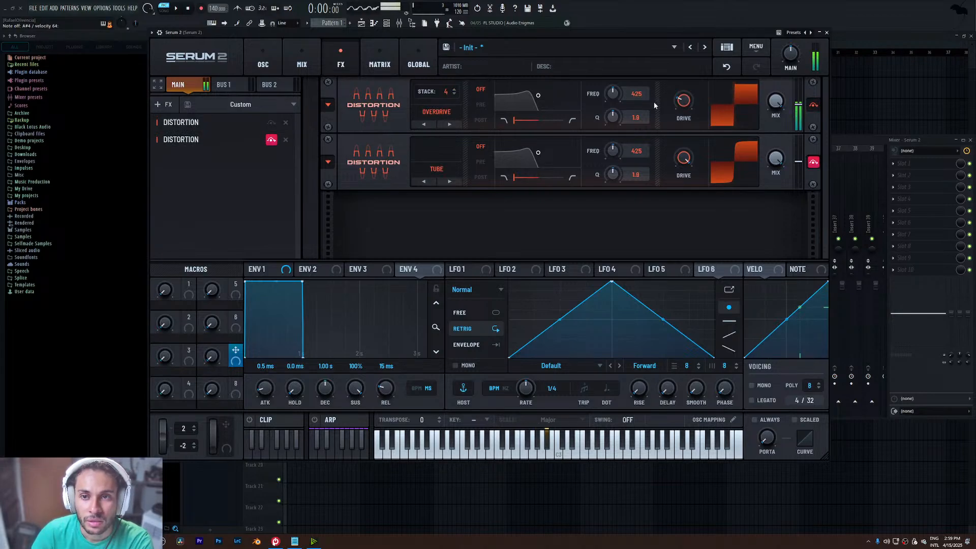
mouse_move(684, 97)
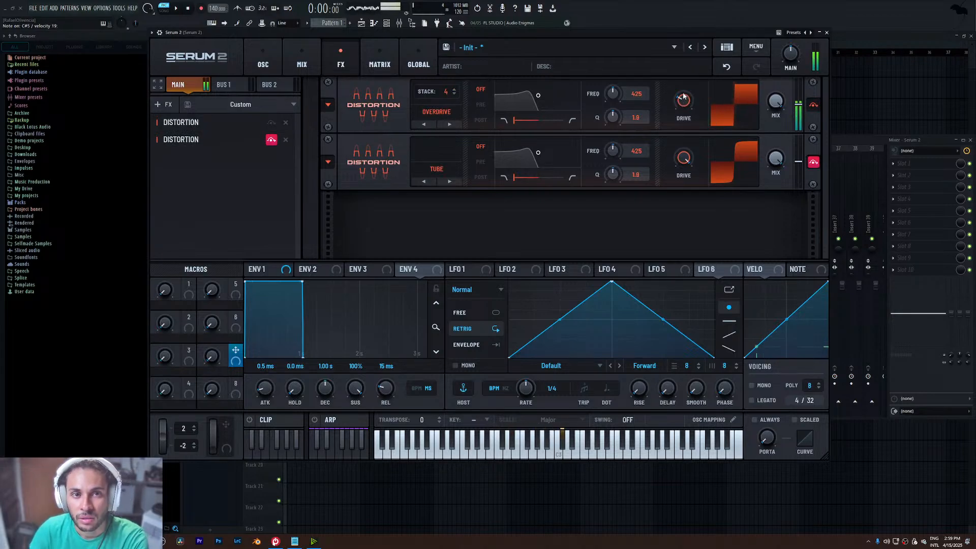
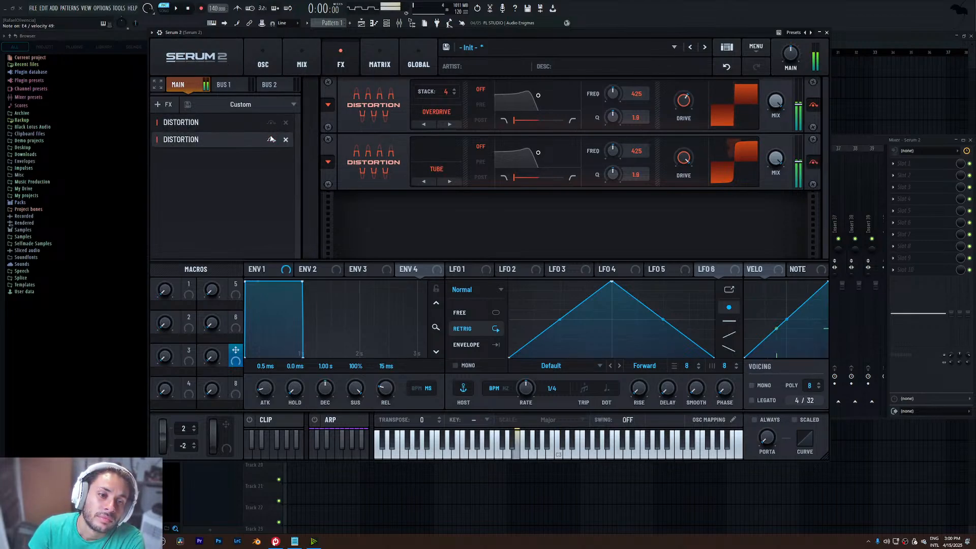
- Insert a multiband Compressor between the two distortions and set its gain to 9.4
click(164, 104)
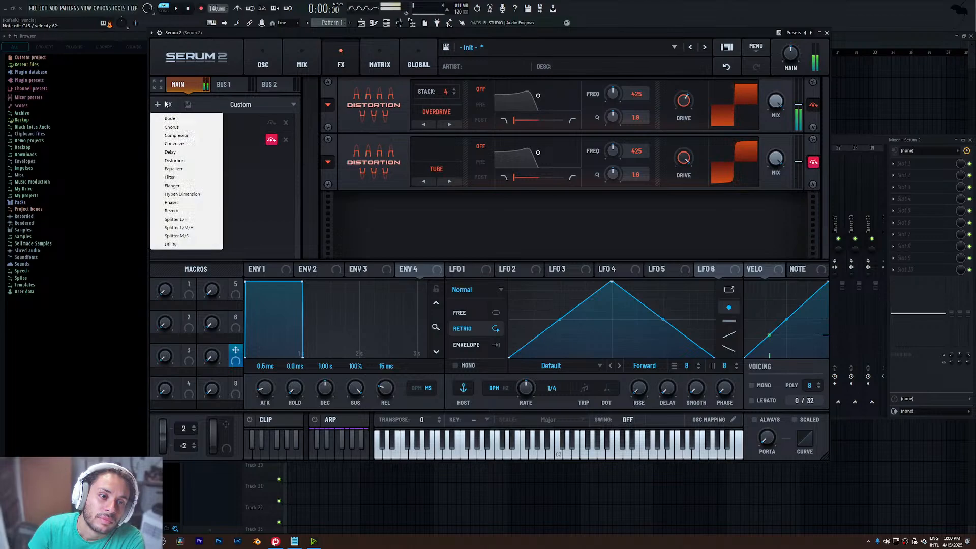
click(183, 181)
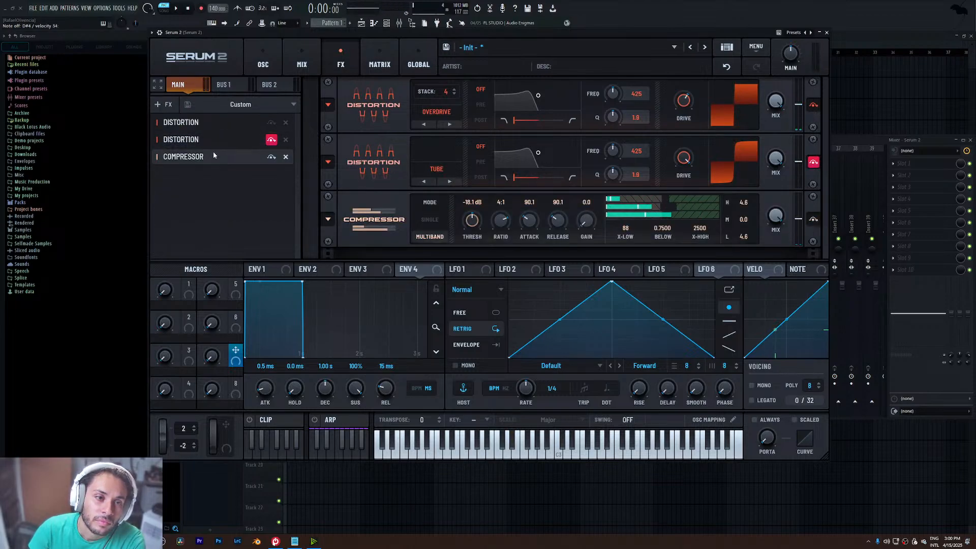
drag(213, 153, 218, 136)
drag(582, 167, 592, 132)
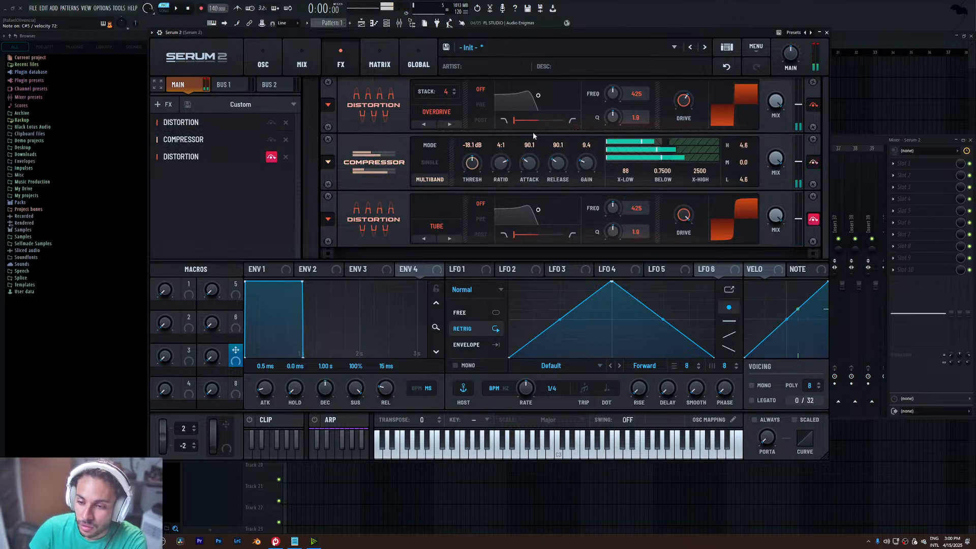
- Set the random phase of oscillators A and B to 0
click(263, 65)
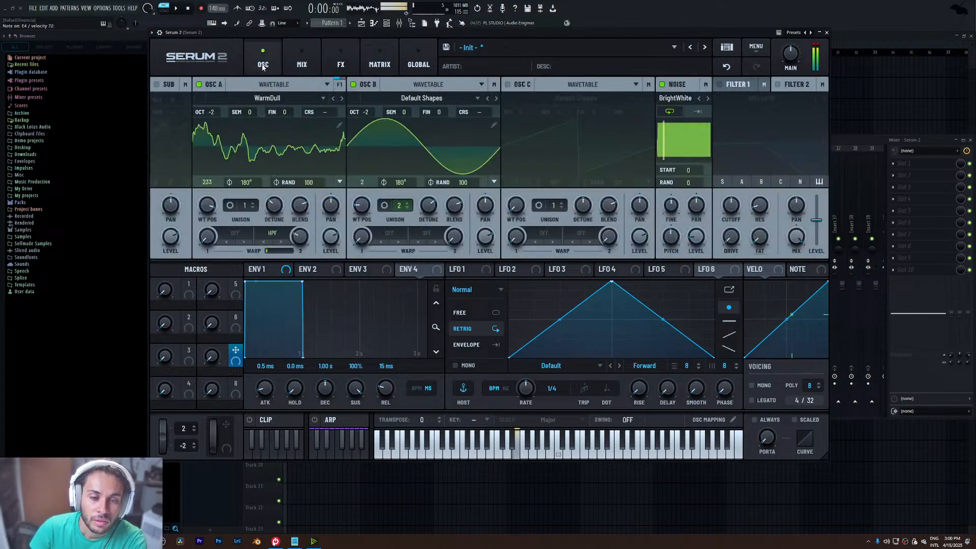
drag(308, 182, 308, 219)
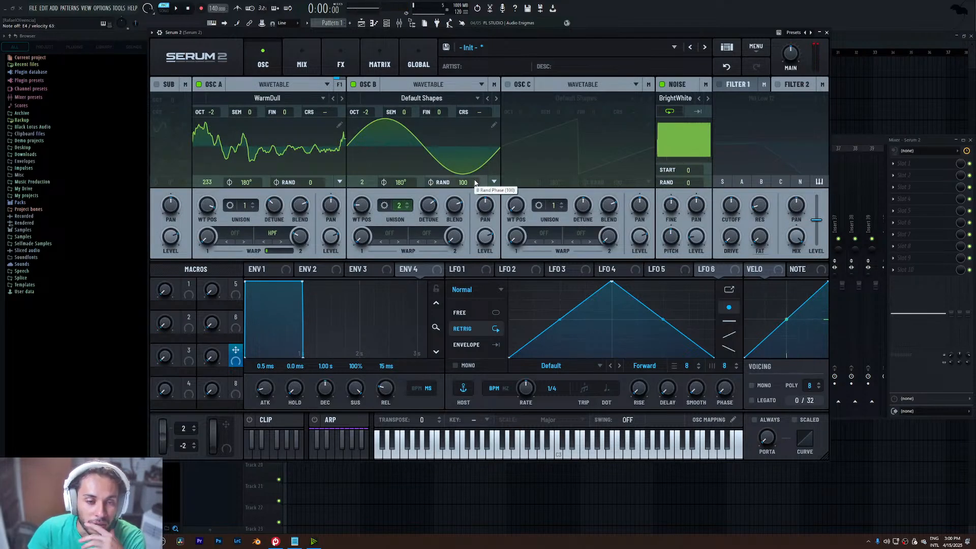
drag(476, 184, 472, 188)
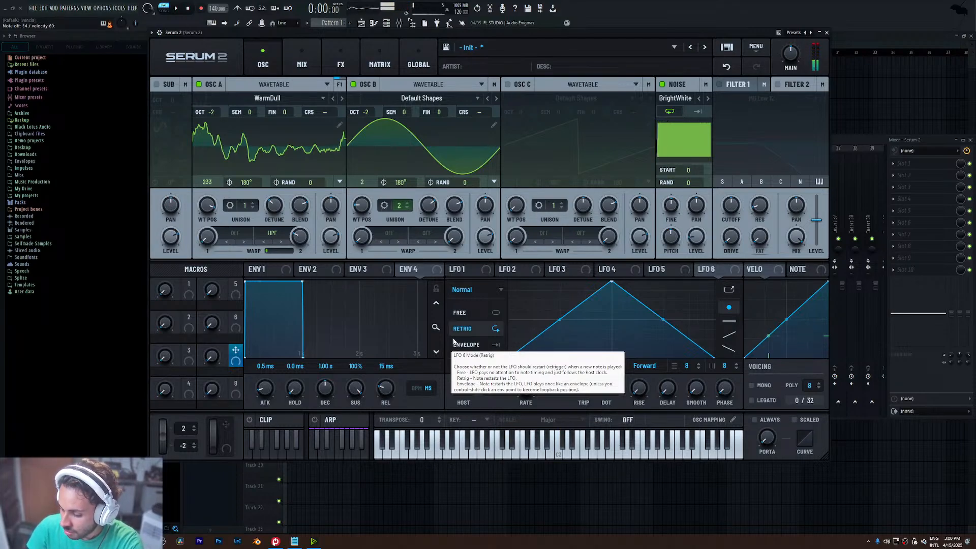
- Lower the drive of the Tube distortion at the end of the effects chain
click(341, 63)
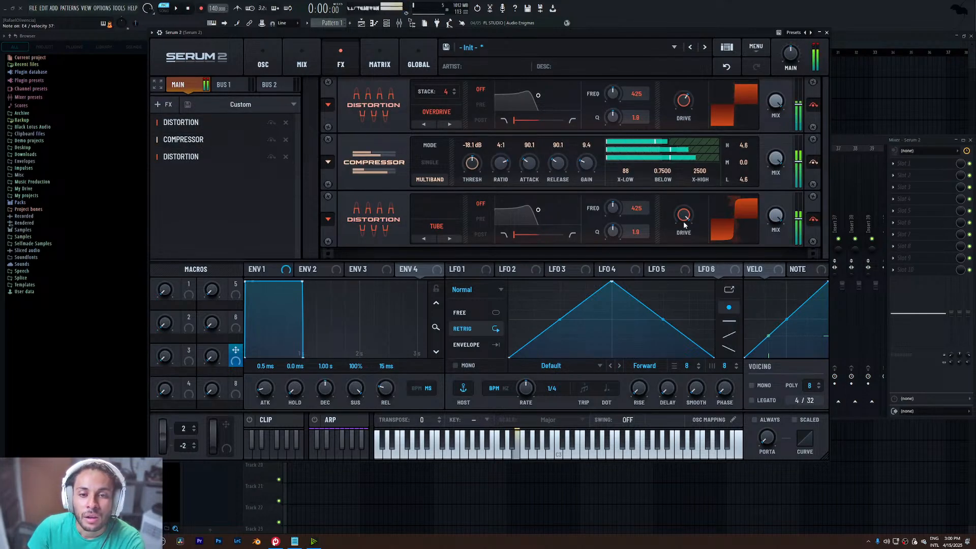
drag(684, 215, 682, 255)
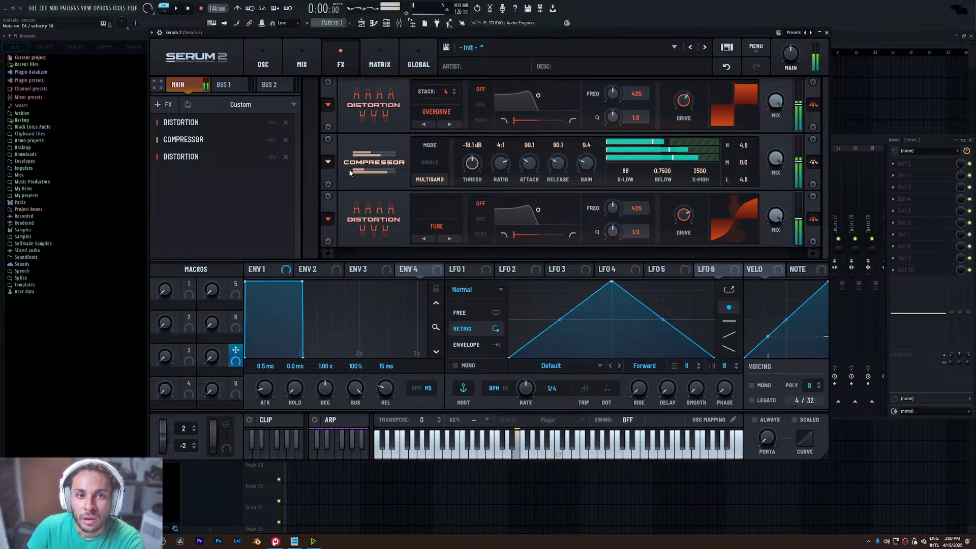
- Enable mono and legato voicing with some portamento, and adjust oscillator A's HPF warp amount
click(267, 67)
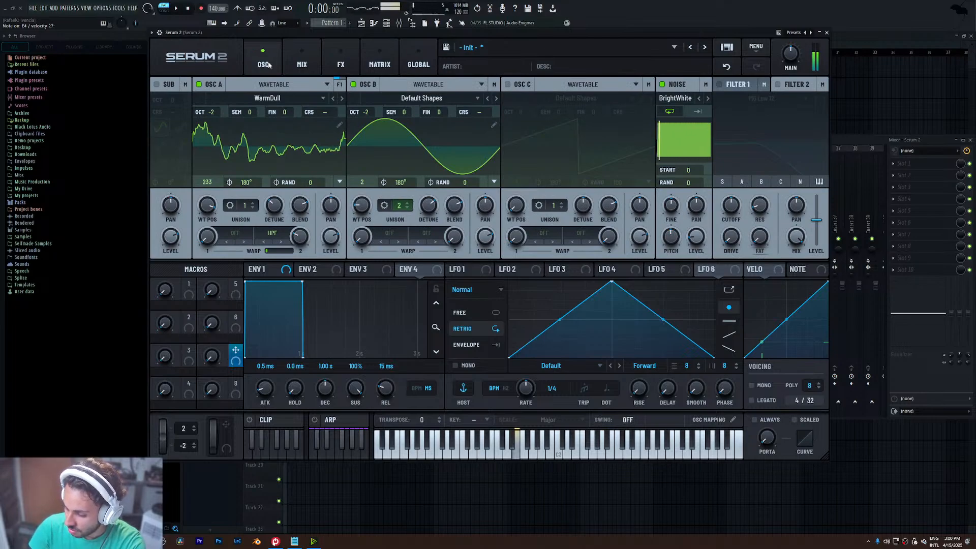
click(754, 385)
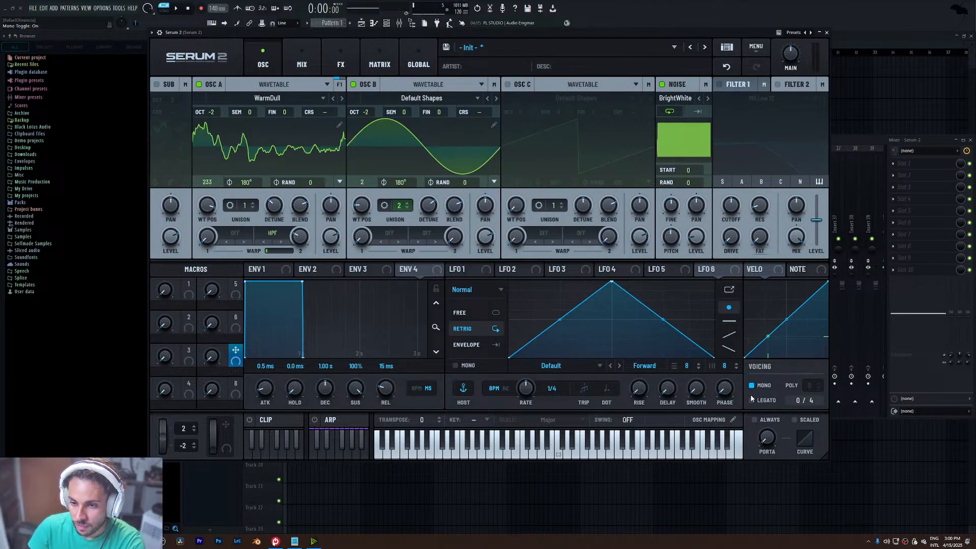
drag(767, 437, 767, 385)
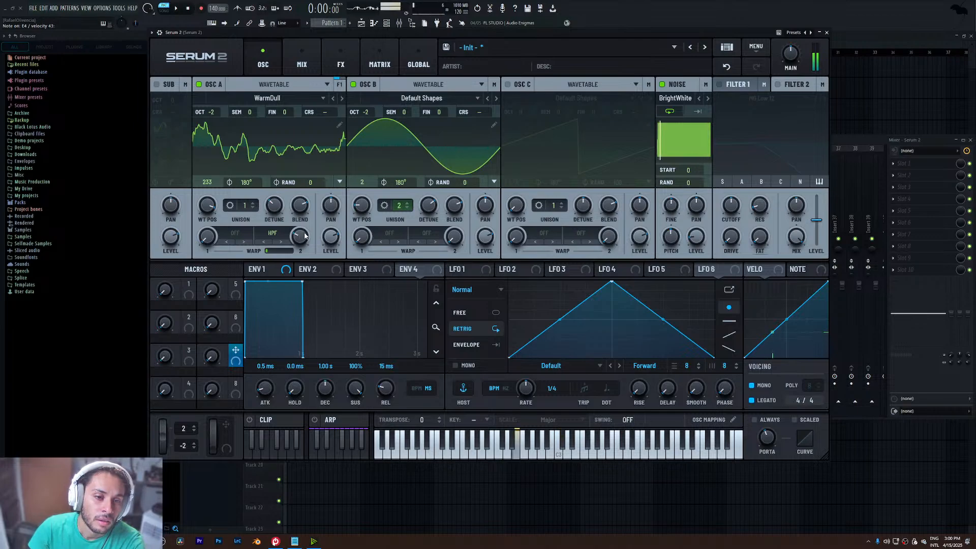
mouse_move(305, 235)
mouse_down()
mouse_move(304, 273)
mouse_move(307, 251)
mouse_up()
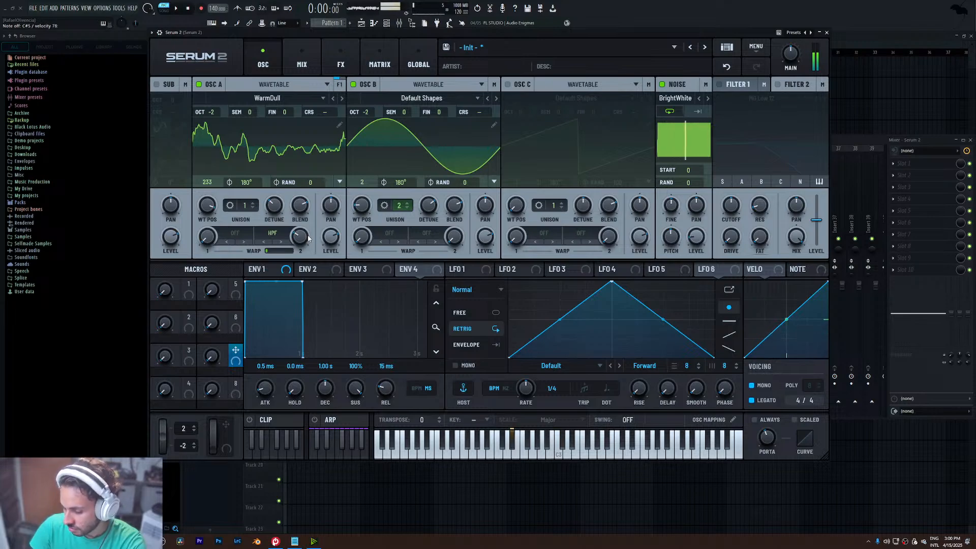
- Enable the sub oscillator at octave -2 and route it to Direct output
click(157, 84)
drag(172, 100, 171, 114)
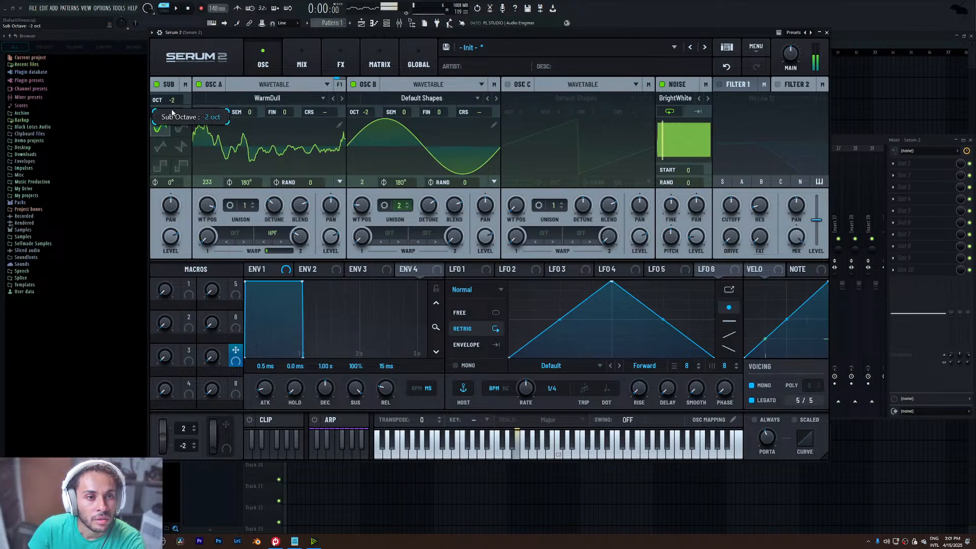
click(187, 87)
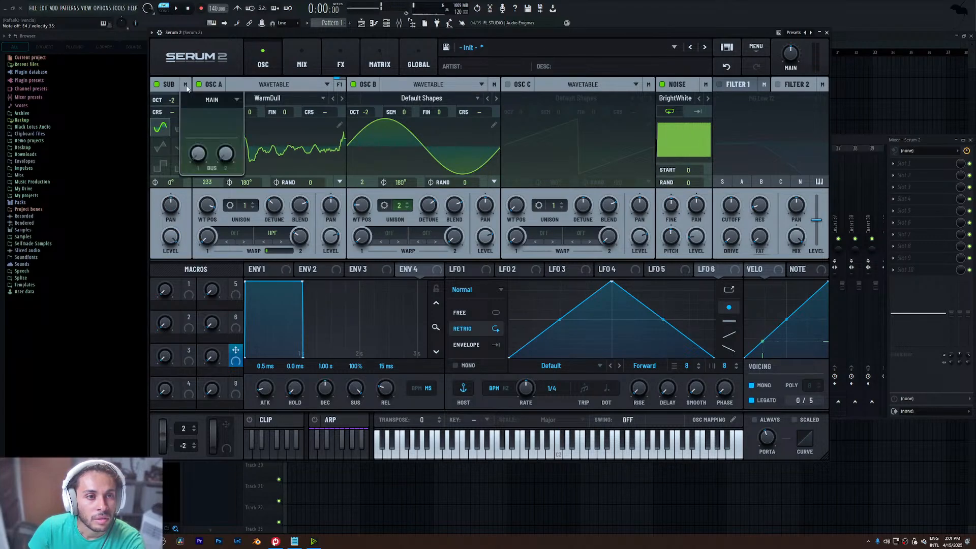
click(212, 100)
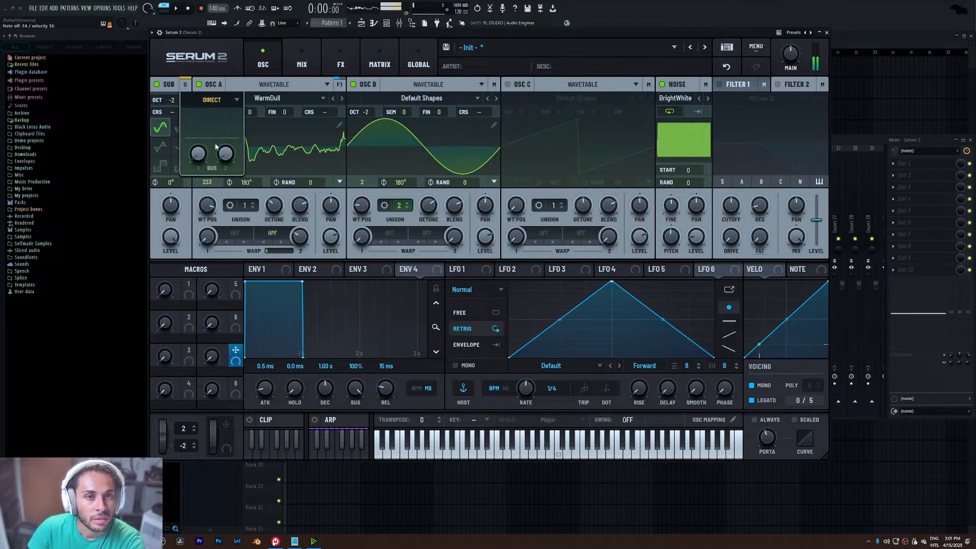
- Add an Equalizer at the end of the effects chain with a low cut at 210 Hz and Q of 60
click(338, 71)
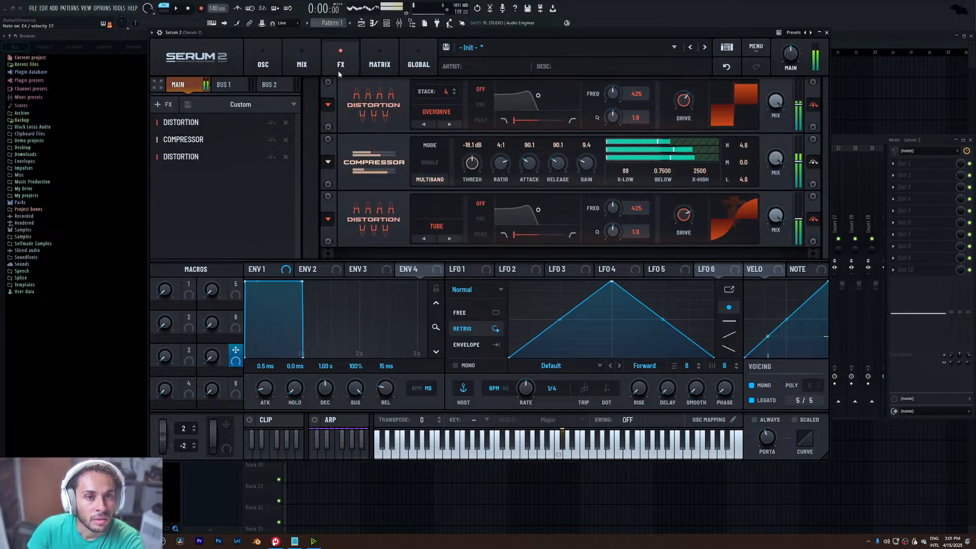
click(164, 106)
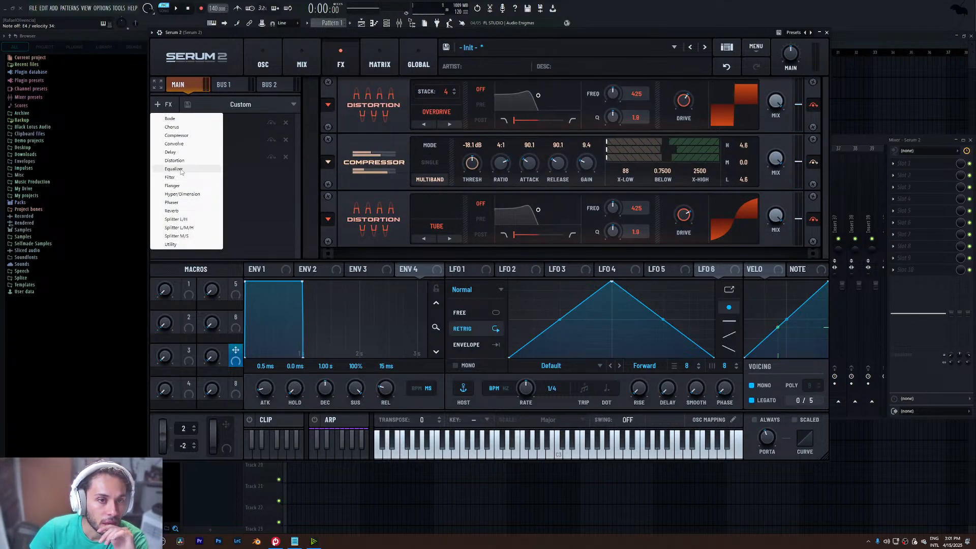
click(174, 169)
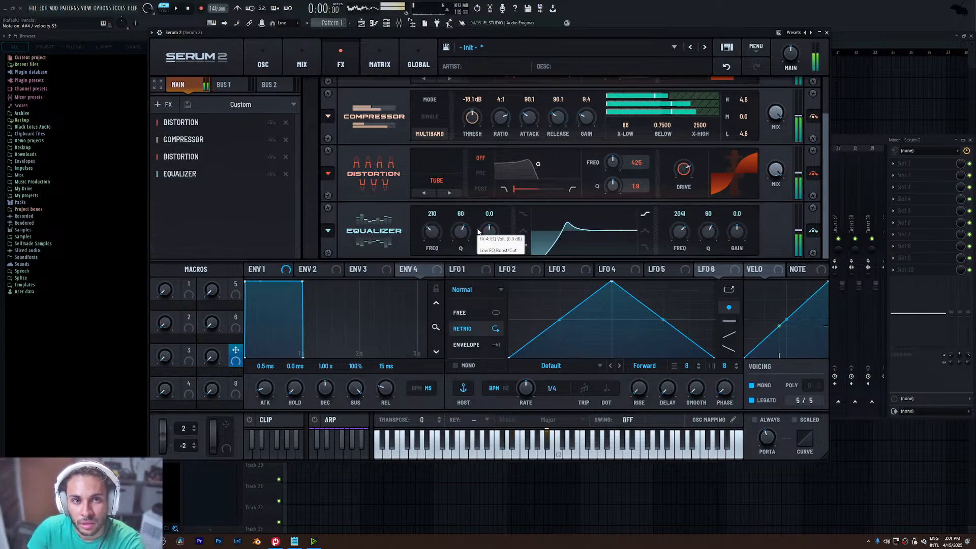
- Change the sub oscillator's shape to triangle
click(263, 61)
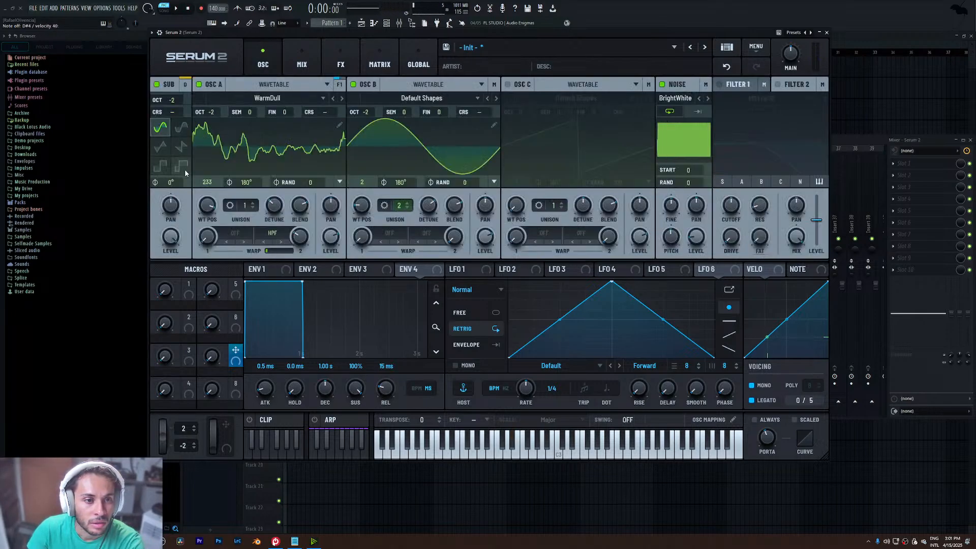
click(159, 148)
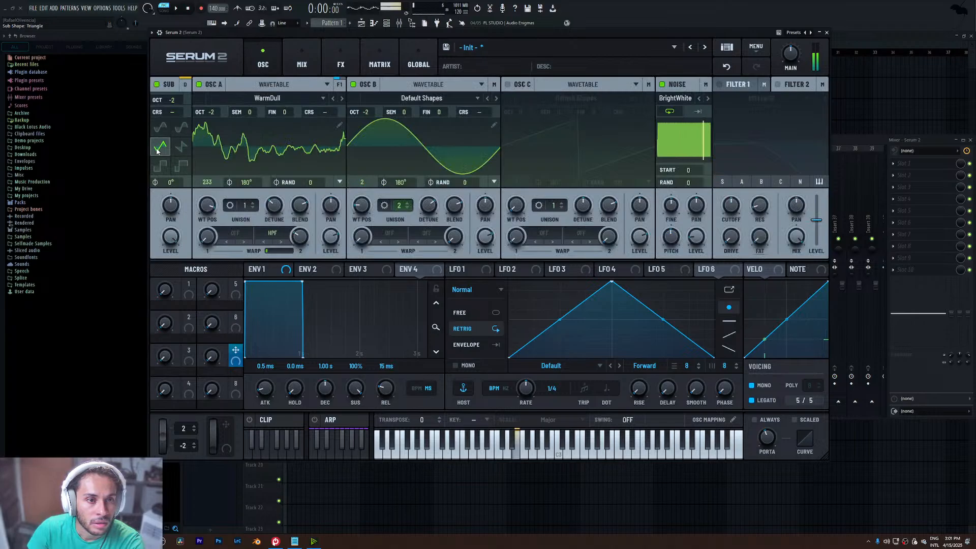
- Try the Equalizer's low cut at 92 Hz with a Q of 44, and remove the Equalizer from the chain
click(311, 63)
click(331, 64)
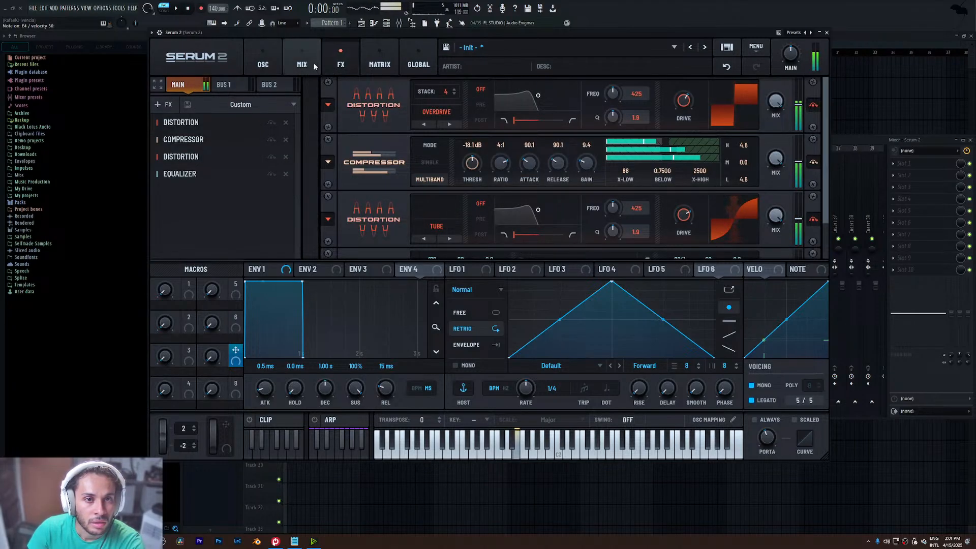
click(314, 63)
click(351, 51)
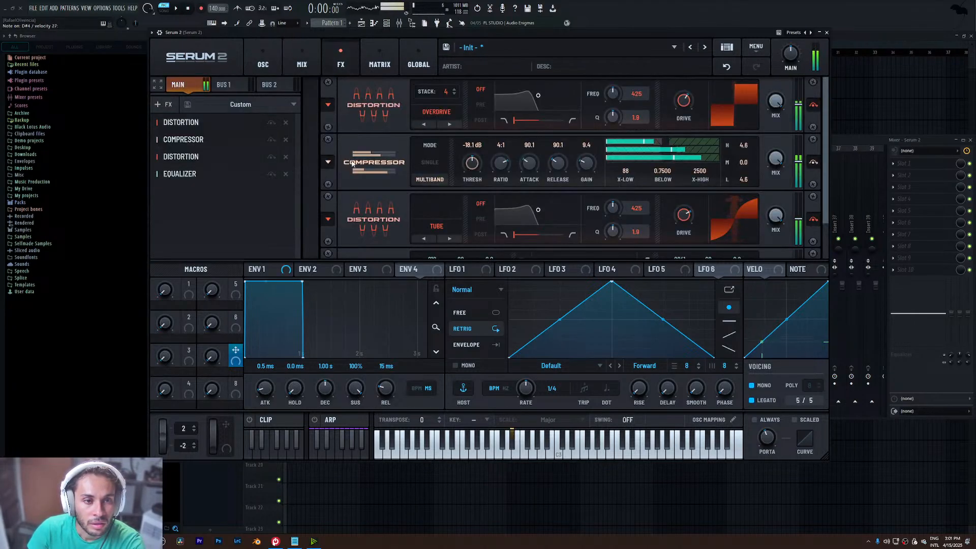
scroll(352, 162, down, 2)
mouse_move(433, 233)
mouse_down()
mouse_move(434, 295)
mouse_move(435, 246)
mouse_up()
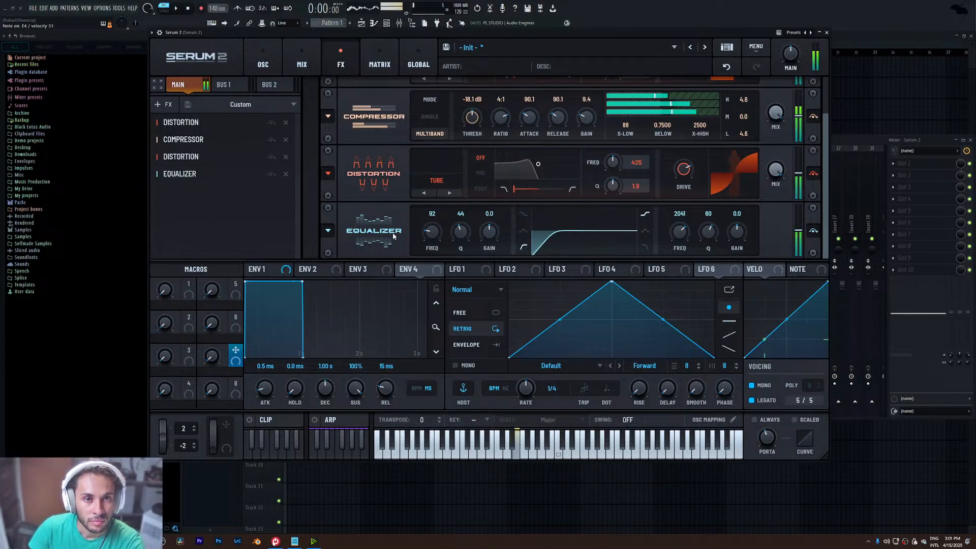
click(286, 174)
- Turn off the sub oscillator
click(263, 63)
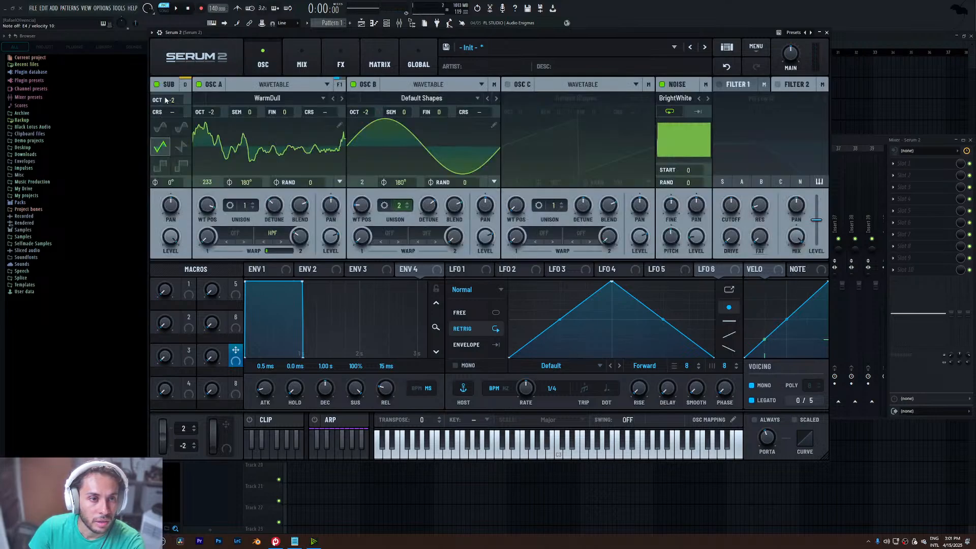
click(302, 64)
- Add a Utility effect at the end of the chain, enable Mono Bass, and raise its frequency
click(341, 64)
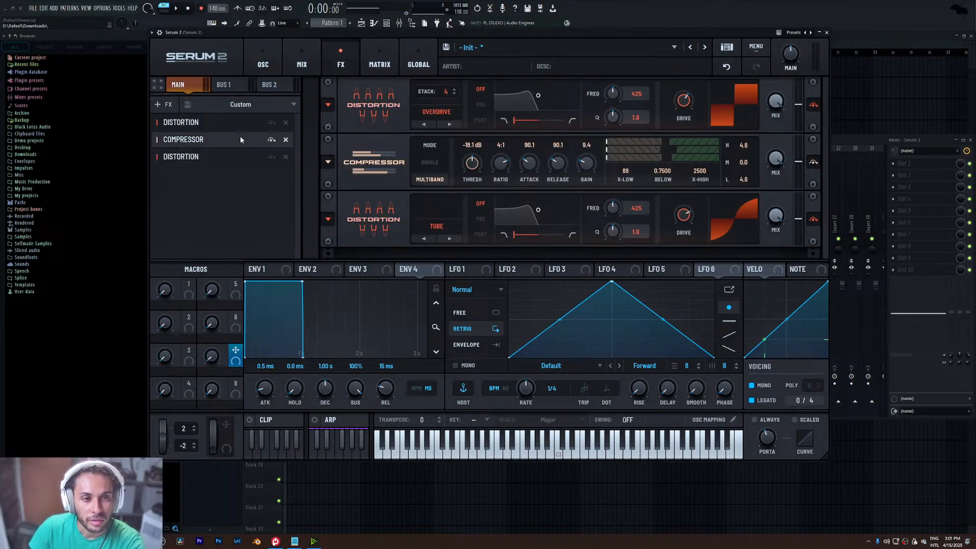
click(157, 104)
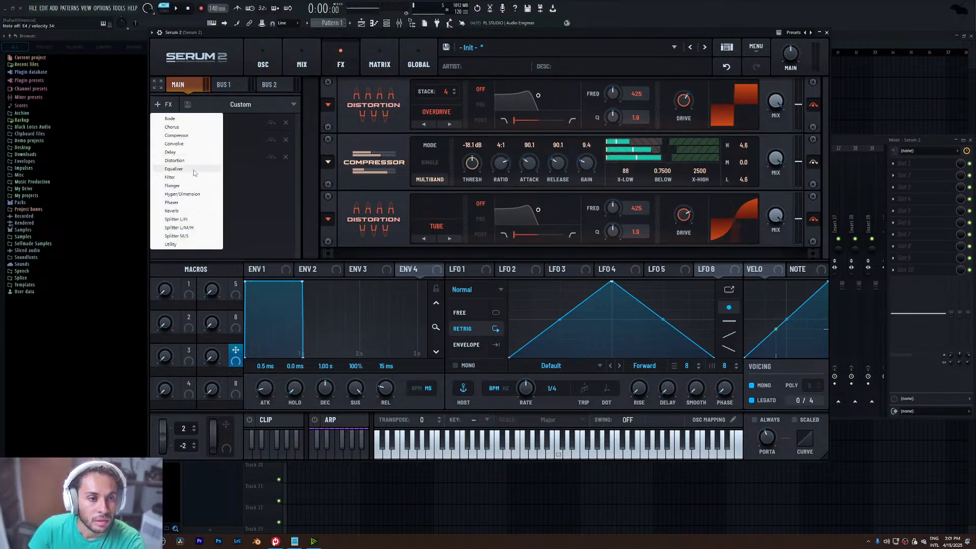
click(171, 244)
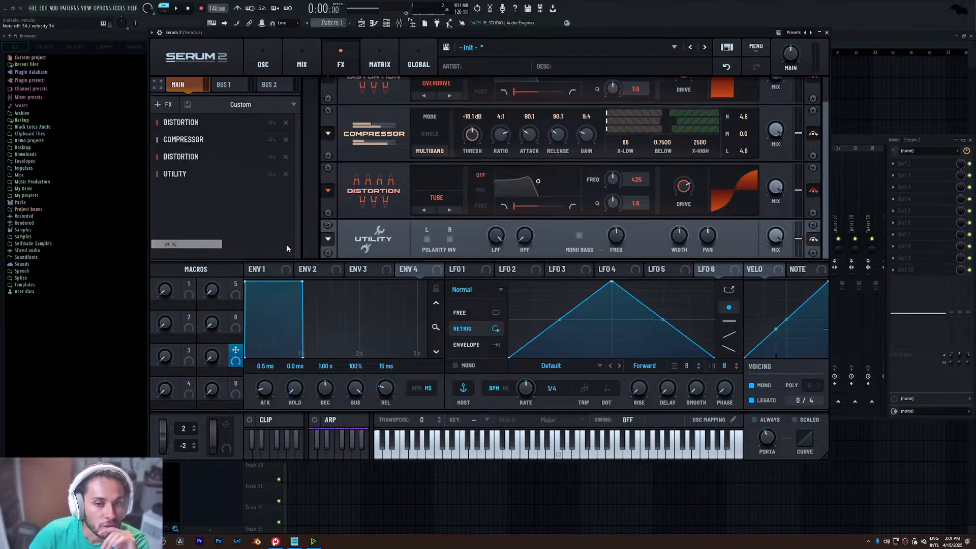
click(580, 236)
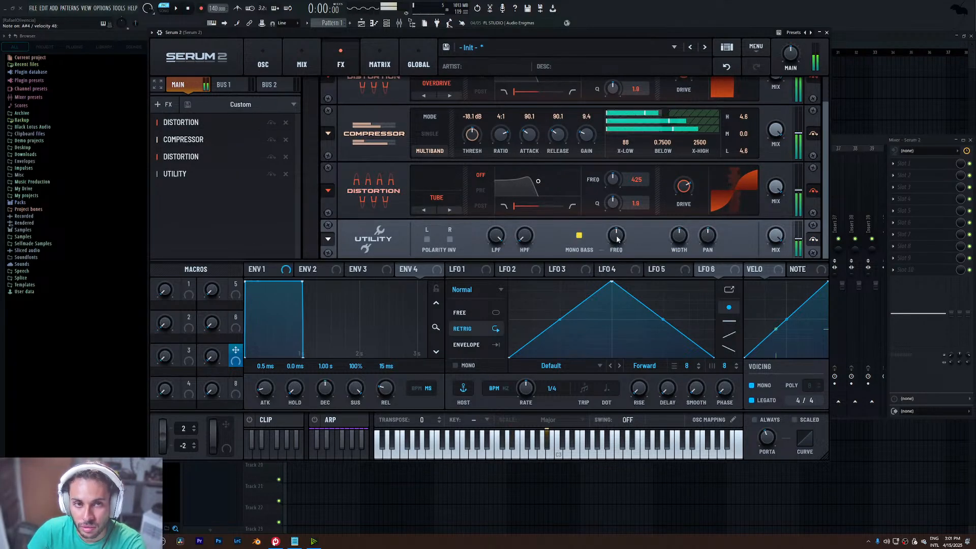
drag(618, 239, 624, 212)
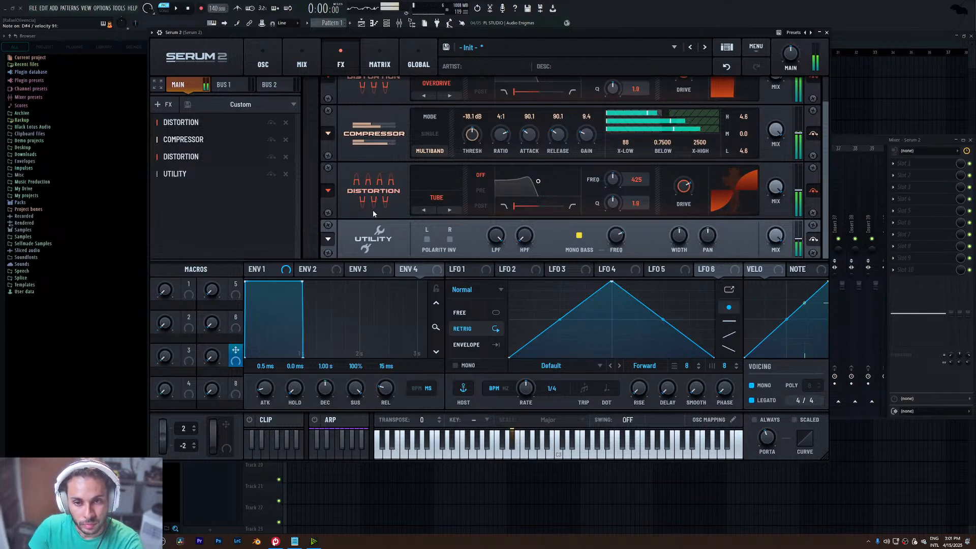
- Add a Hyper/Dimension effect and place it between the first Distortion and the Compressor in the effects chain
click(170, 105)
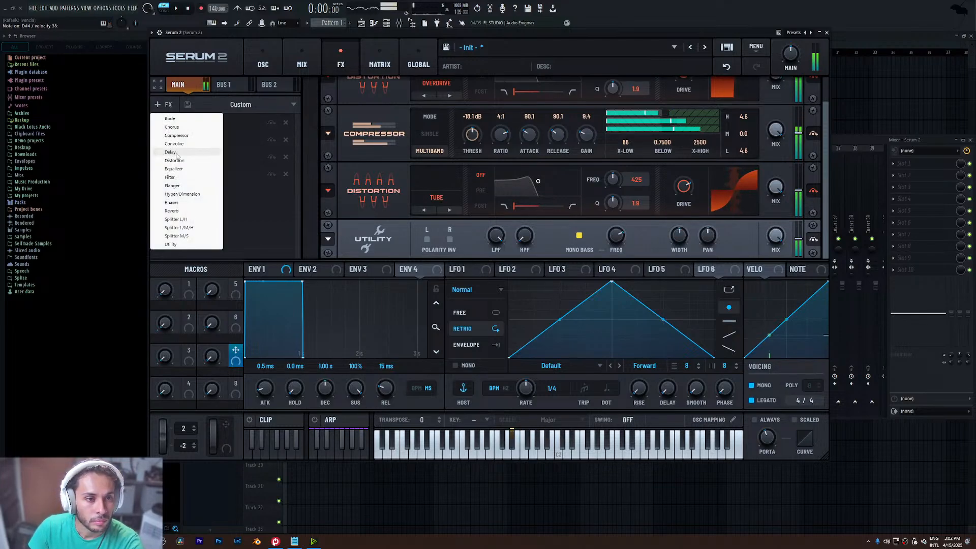
click(213, 194)
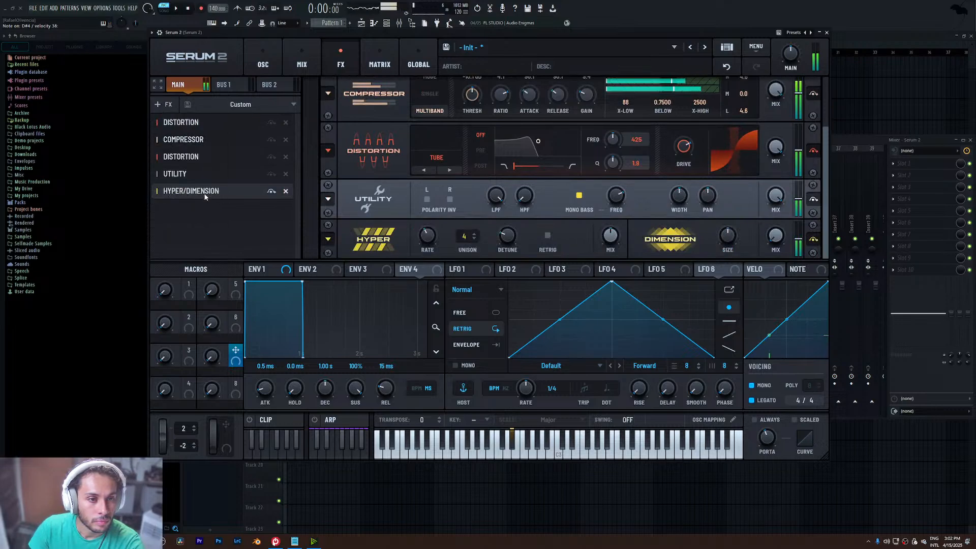
drag(205, 196, 202, 140)
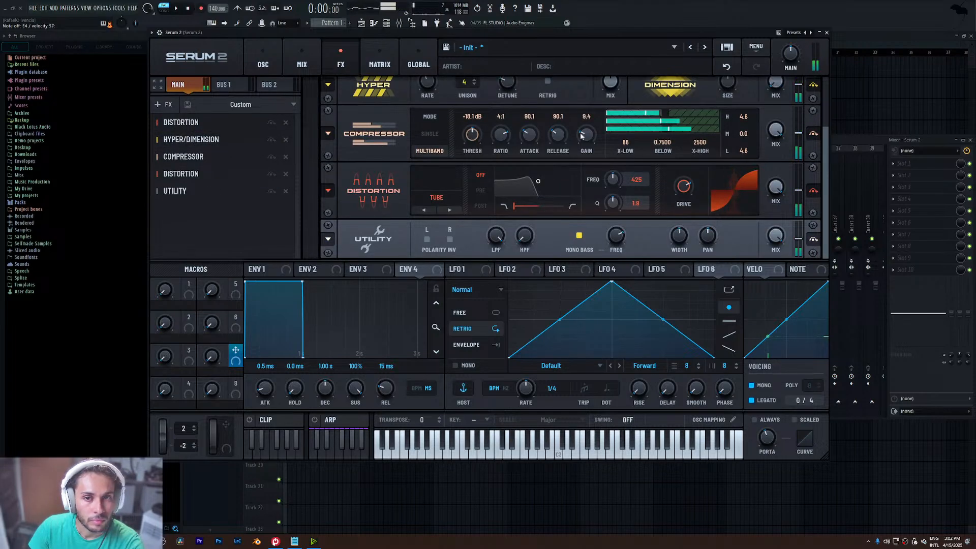
scroll(590, 142, up, 2)
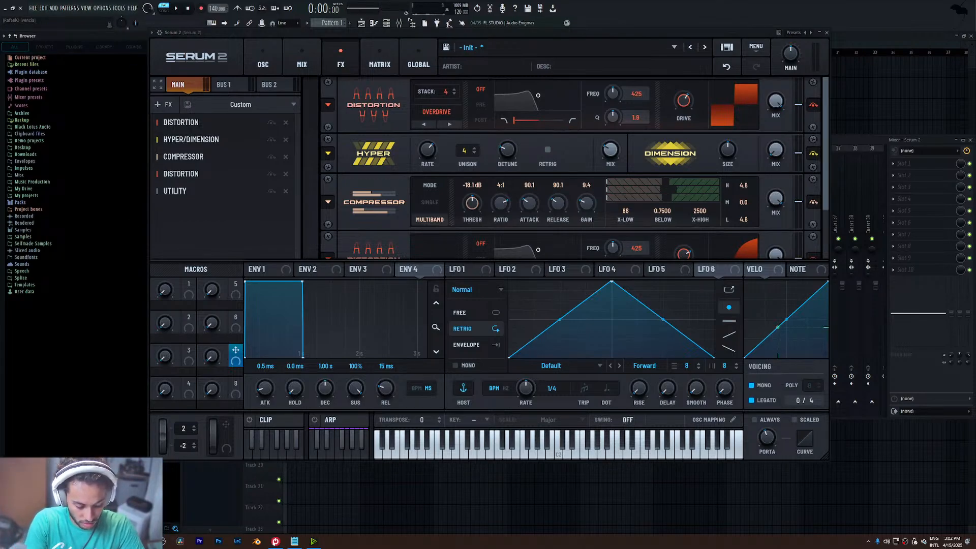
- Search the sample browser for "noisia" and open the break_loops folder inside Noisia Sample Pack Vol.2
text(noisia)
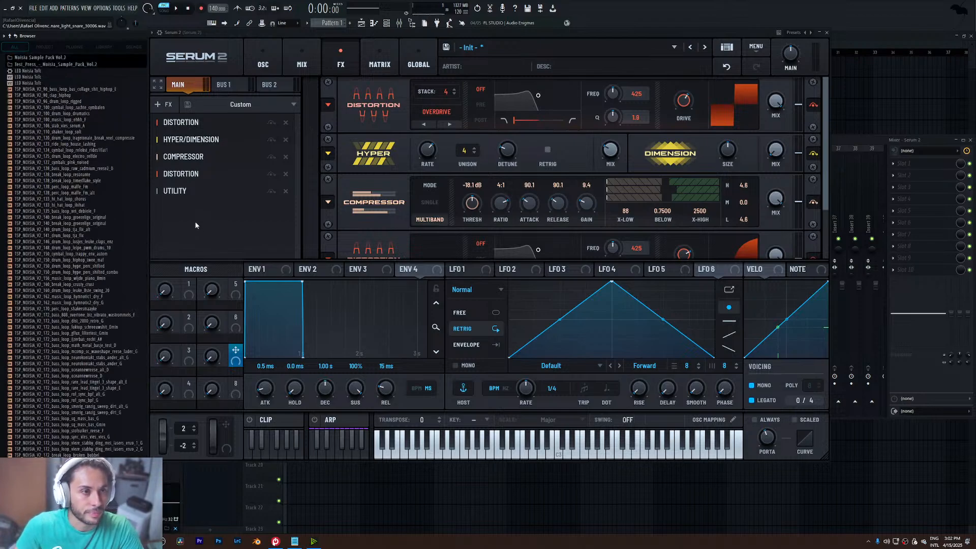
click(60, 58)
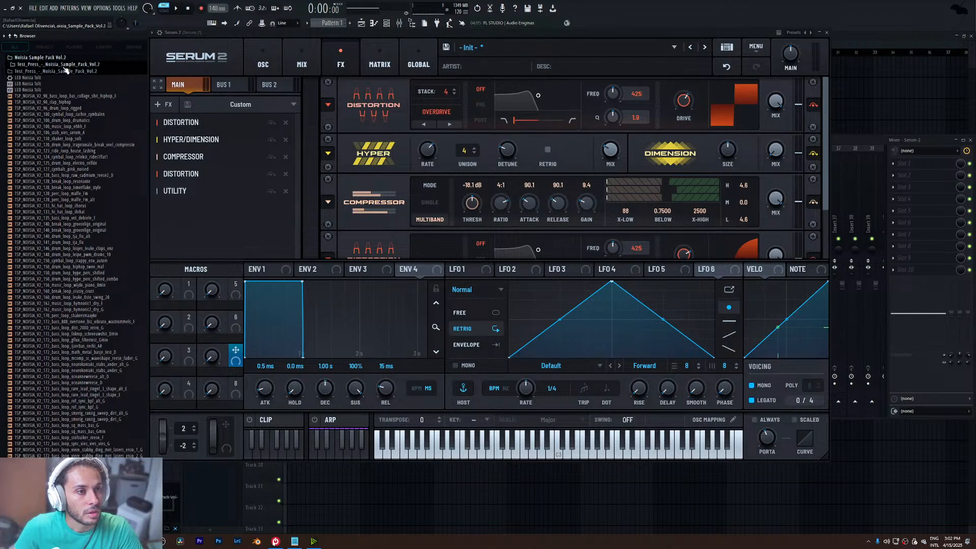
click(64, 64)
click(48, 73)
click(34, 84)
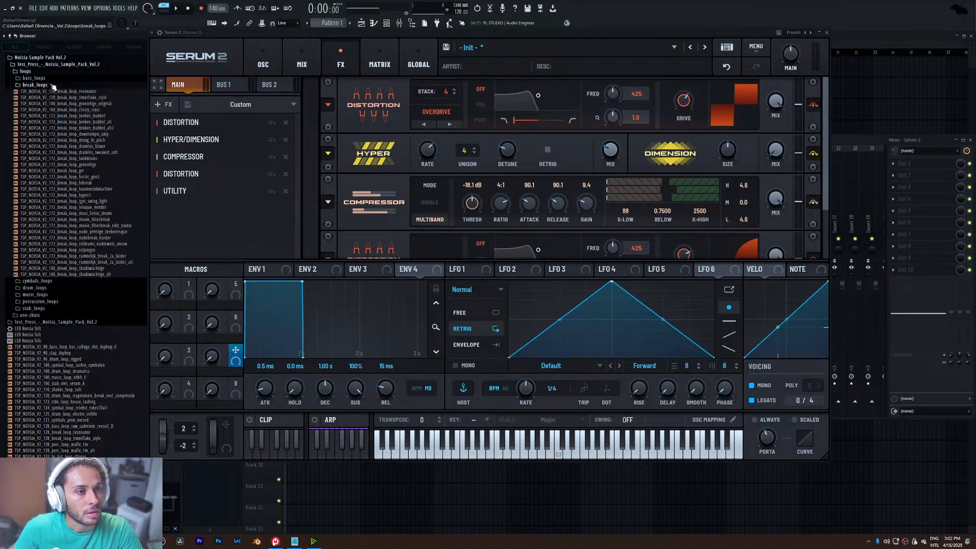
- Audition break loops in the break_loops folder, ending on the 172 BPM ruimtelijk_break_2a_luider loop
click(61, 91)
click(99, 269)
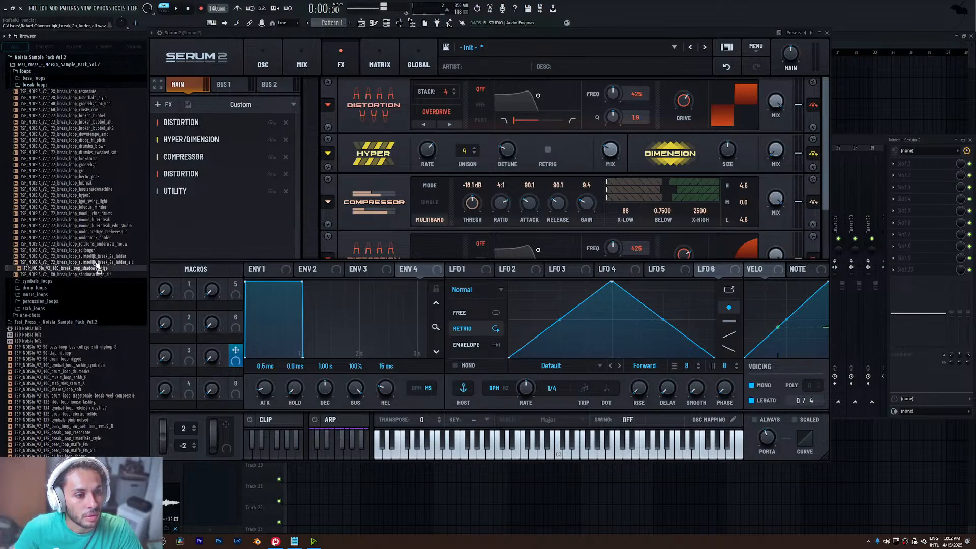
click(96, 262)
key(Up)
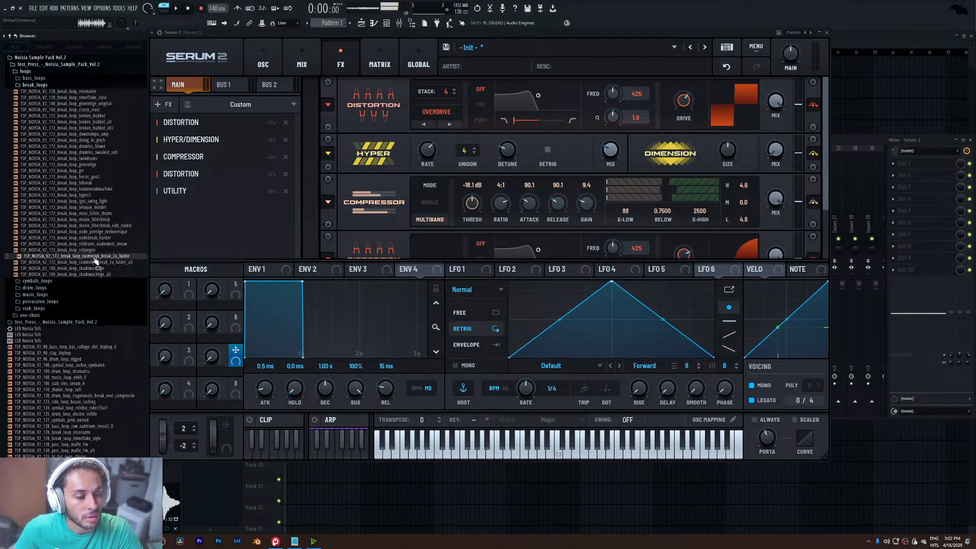
- Set the project tempo to 172 BPM and place the ruimtelijk_break_2a_luider loop twice in a row on Track 1
drag(305, 34, 345, 150)
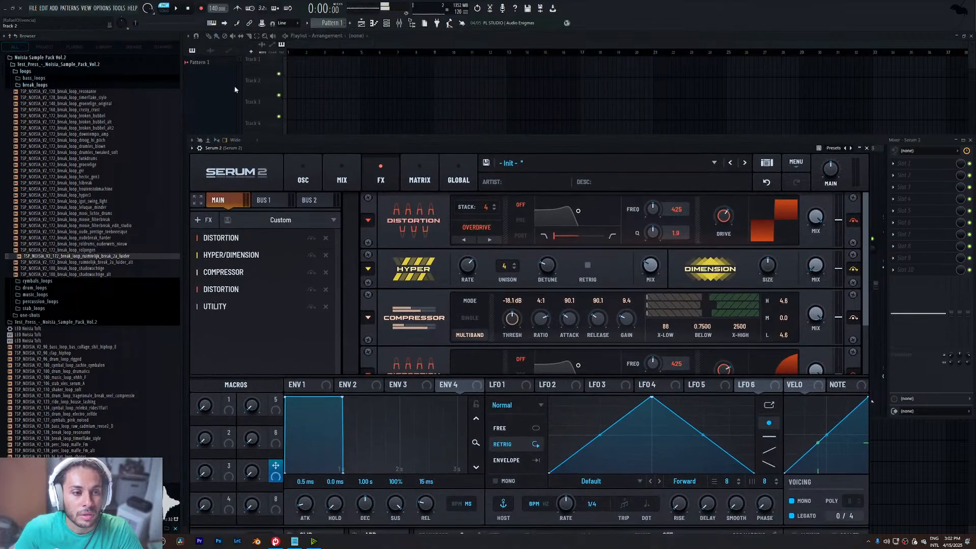
drag(217, 8, 217, 1)
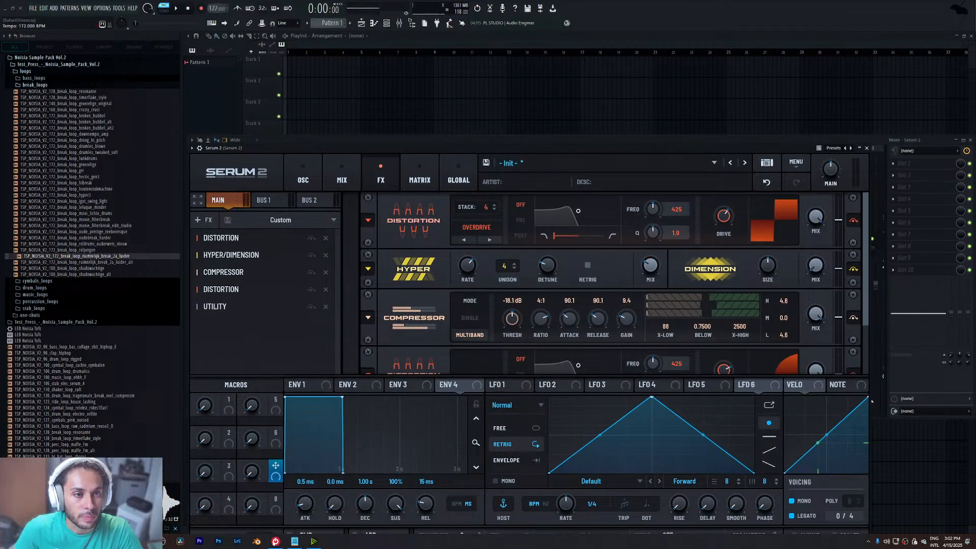
drag(123, 257, 290, 67)
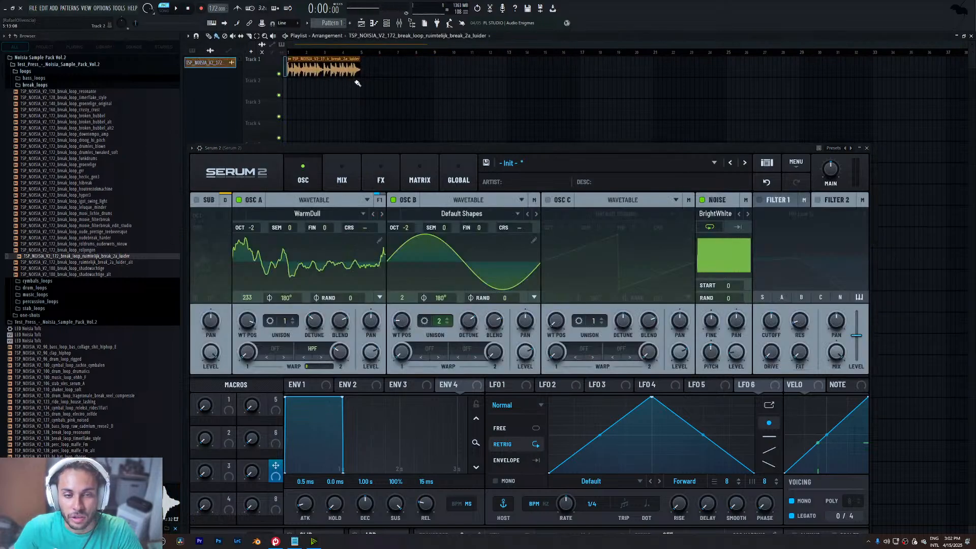
key(ctrl+b)
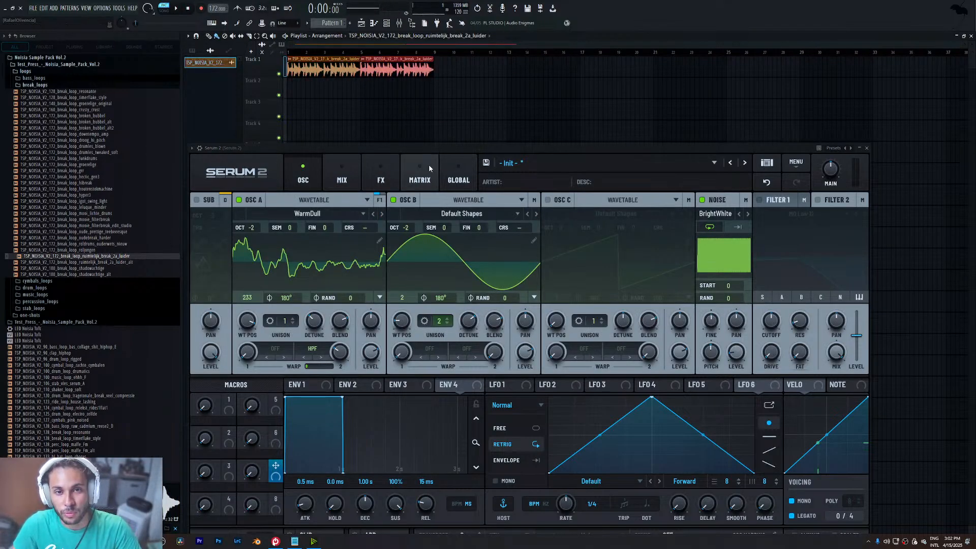
- Move the Serum 2 window clear of the playlist tracks and play the arrangement in song mode to test the bass over the drum loop
drag(424, 148, 529, 139)
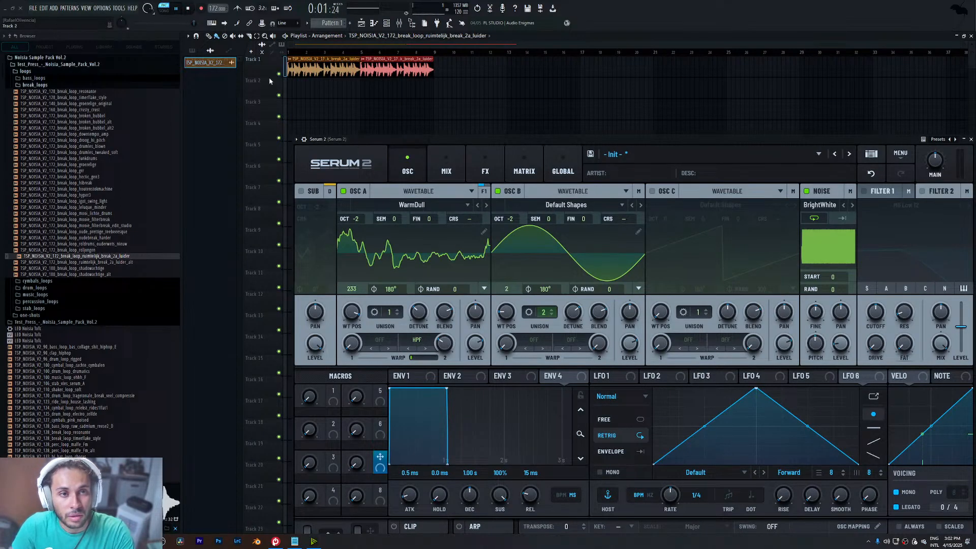
key(l)
drag(365, 144, 360, 138)
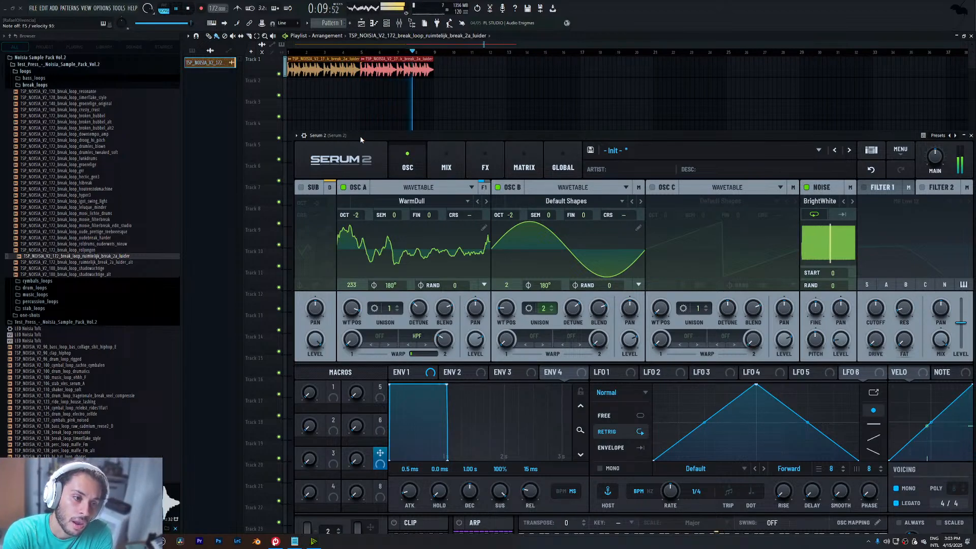
key(space)
- Audition other 172 BPM break loops, including roldrums_ouderwets_nieuw, from the same folder
click(119, 250)
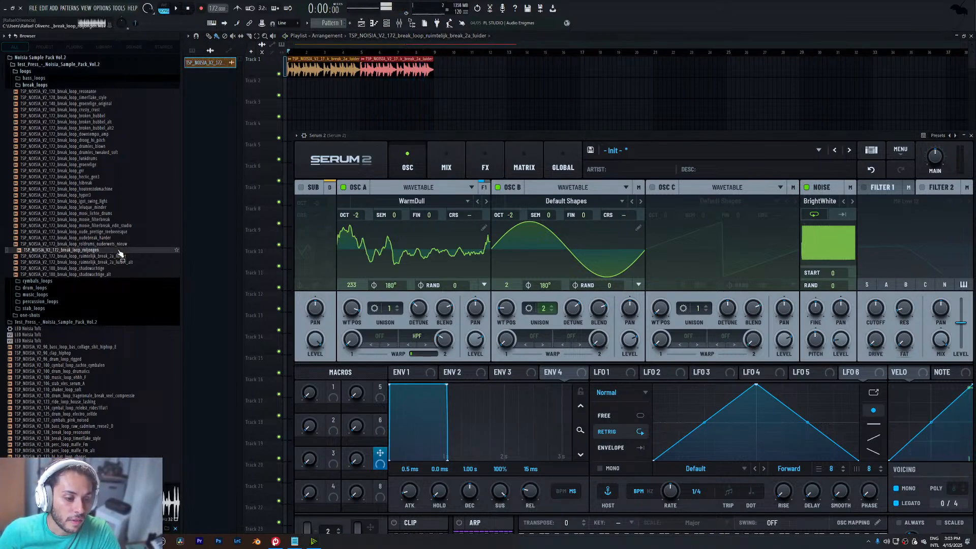
click(113, 245)
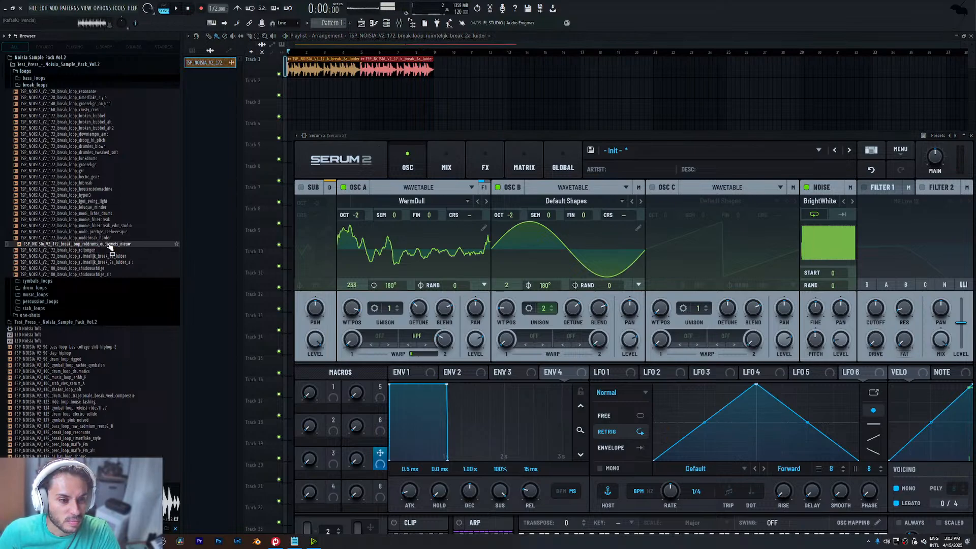
- Replace the break loop in the Track 1 clips with TSP_NOISIA_V2_172_break_loop_roldrums_ouderwets_nieuw and audition it
drag(109, 244, 332, 73)
key(space)
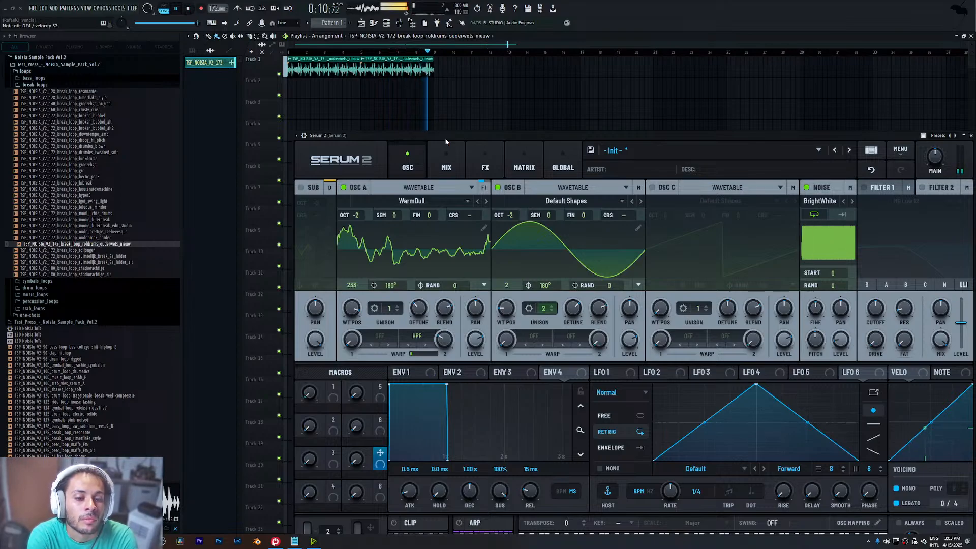
key(space)
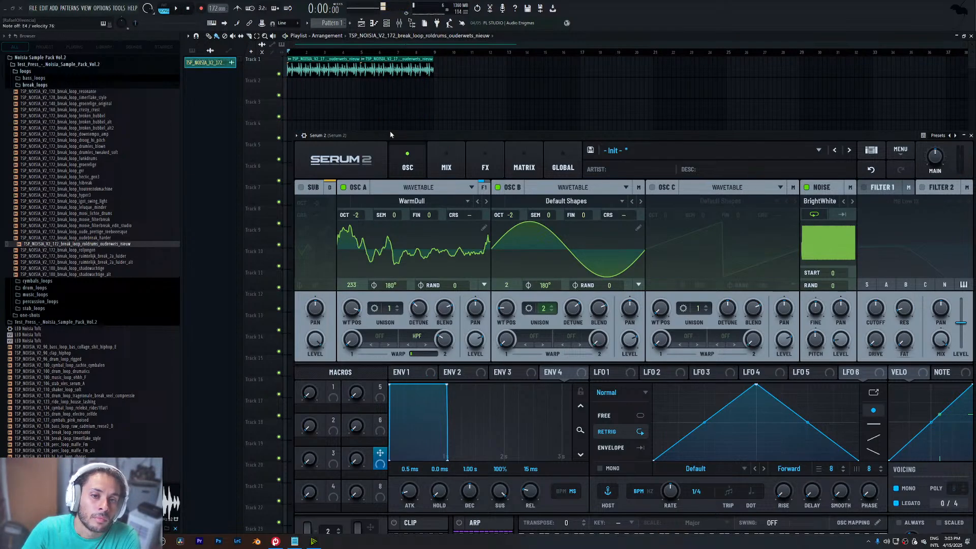
- Shape LFO 1 as a downward curve that drops steeply at first, with rate 1/8 and Envelope mode
drag(390, 132, 371, 57)
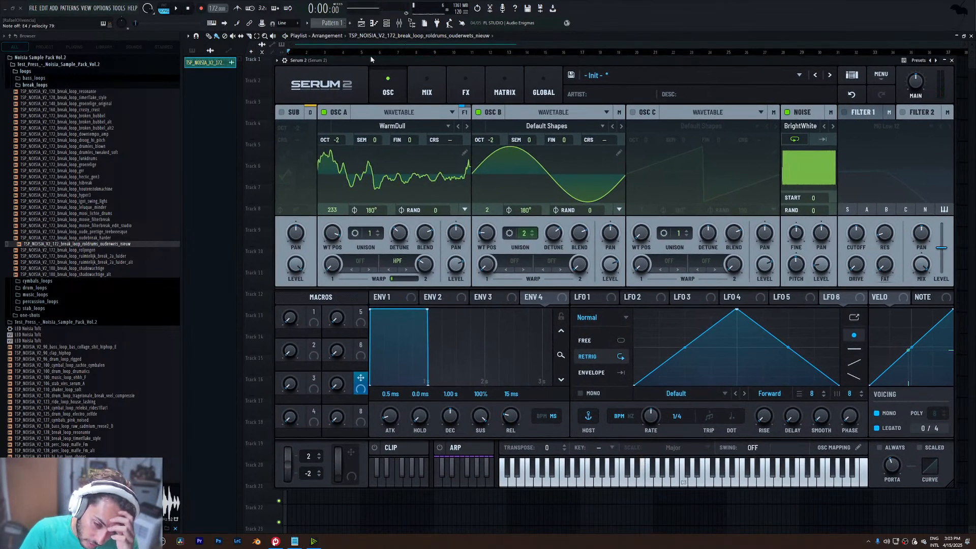
click(427, 84)
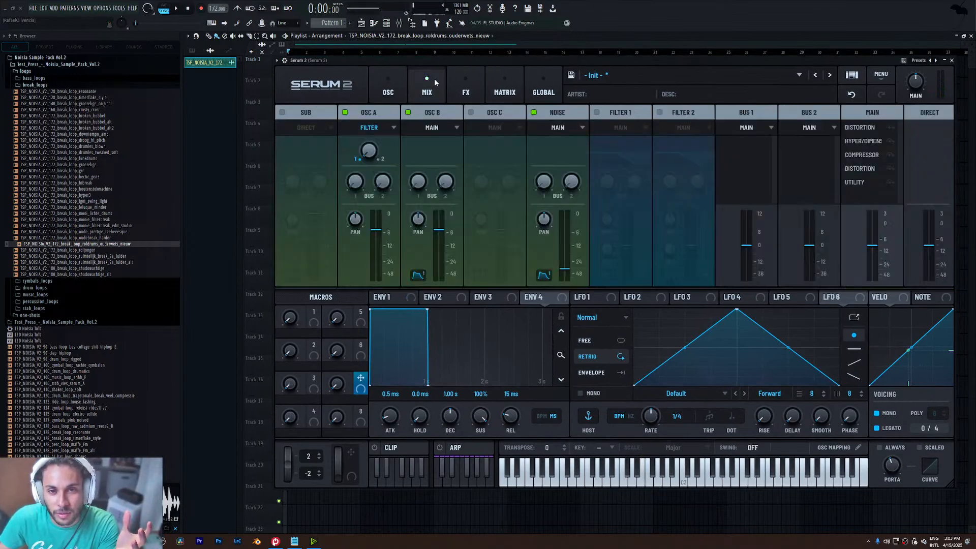
click(464, 82)
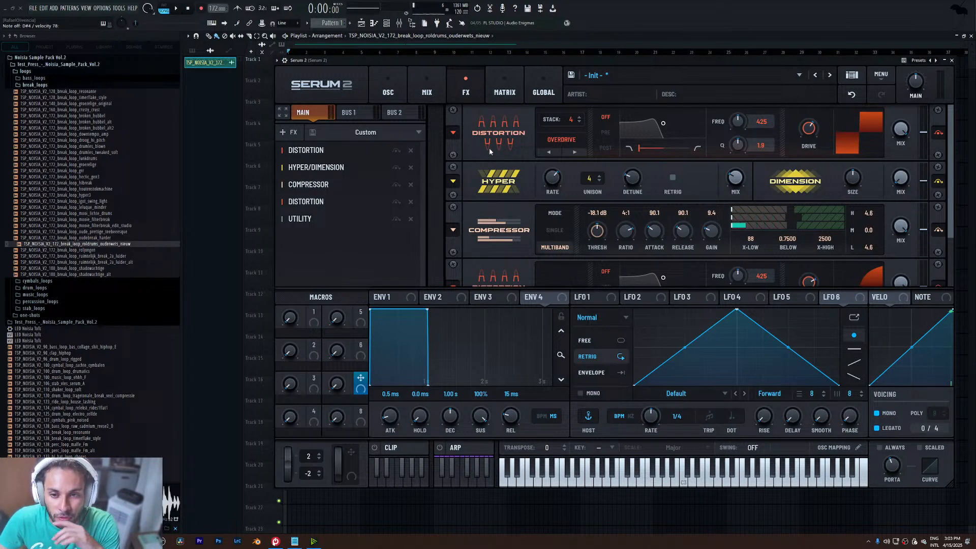
click(590, 298)
drag(734, 312, 635, 310)
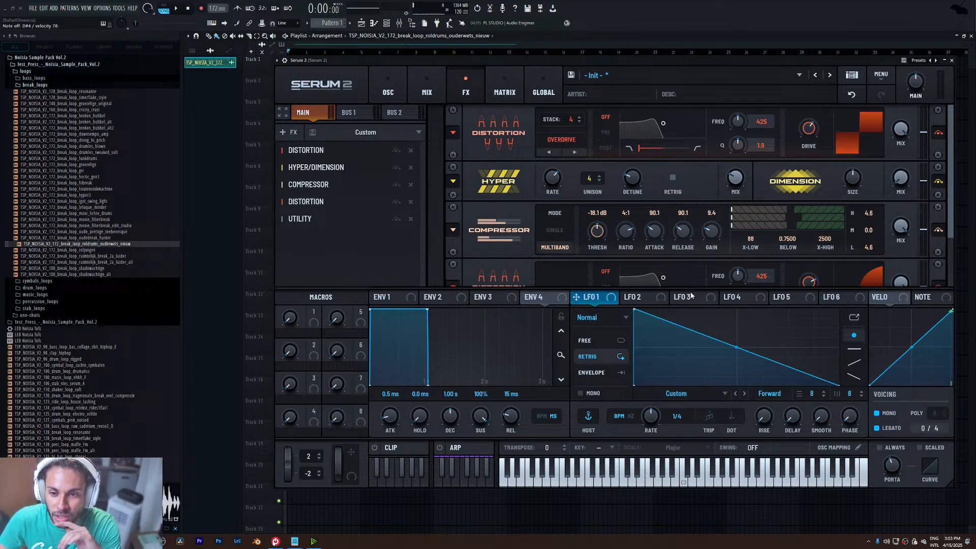
drag(736, 347, 671, 410)
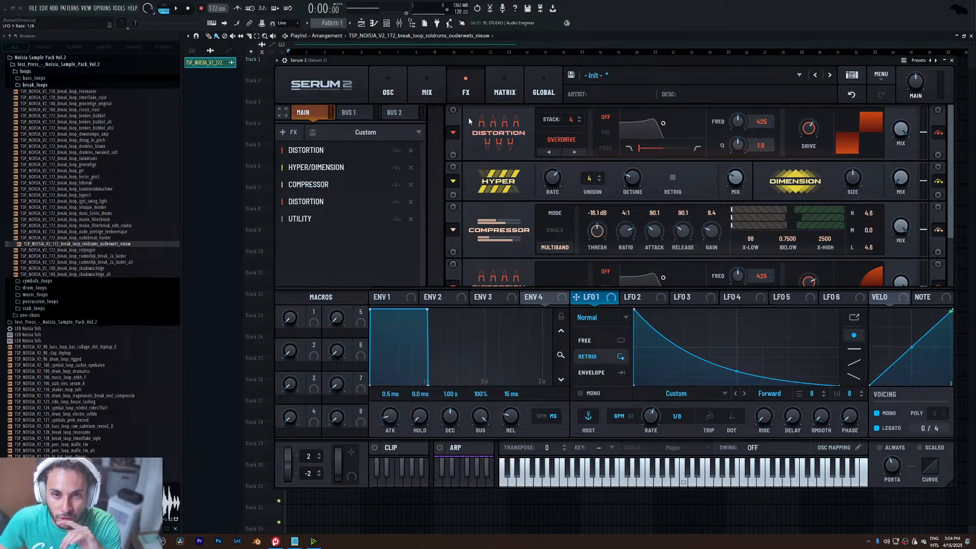
click(599, 373)
- Route LFO 1 to Main Tuning in the modulation matrix with a small positive amount
click(518, 91)
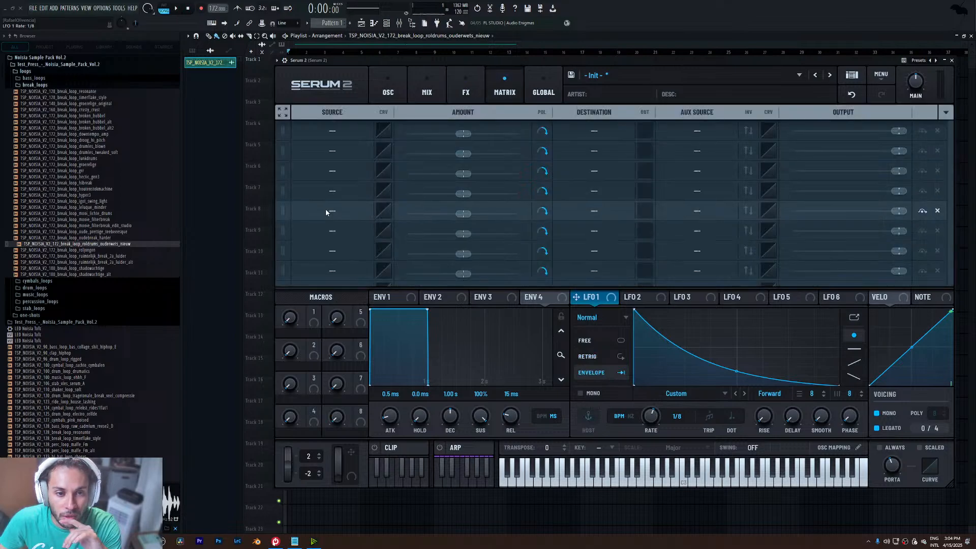
click(330, 154)
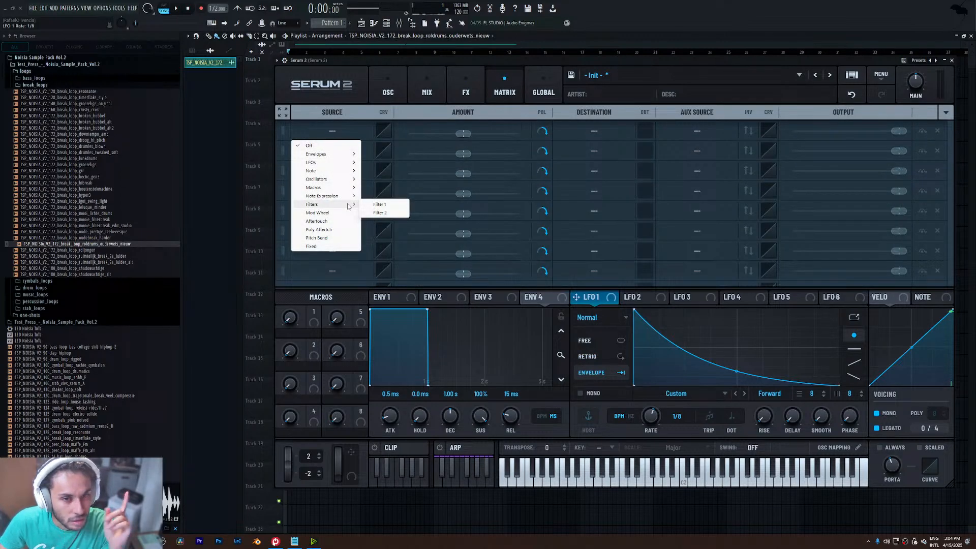
mouse_move(335, 170)
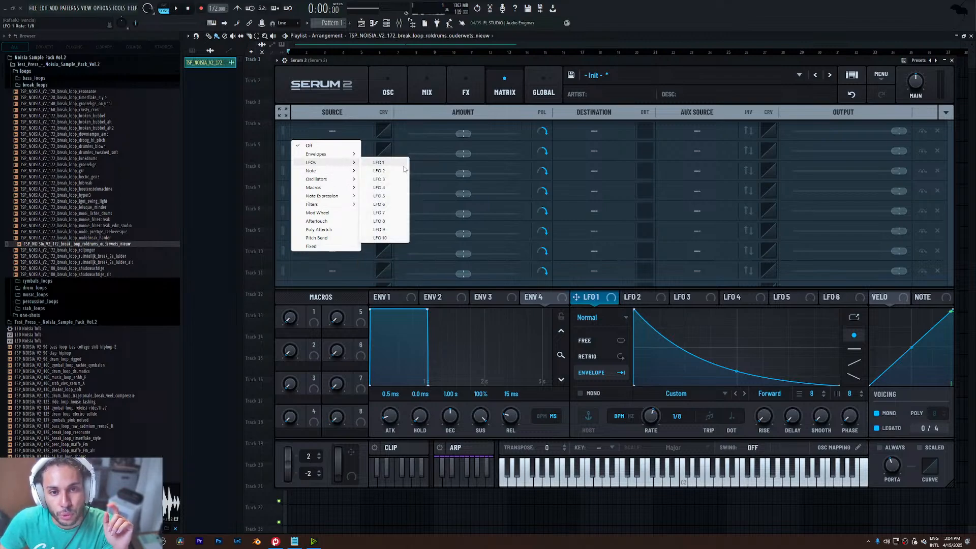
click(389, 171)
click(594, 131)
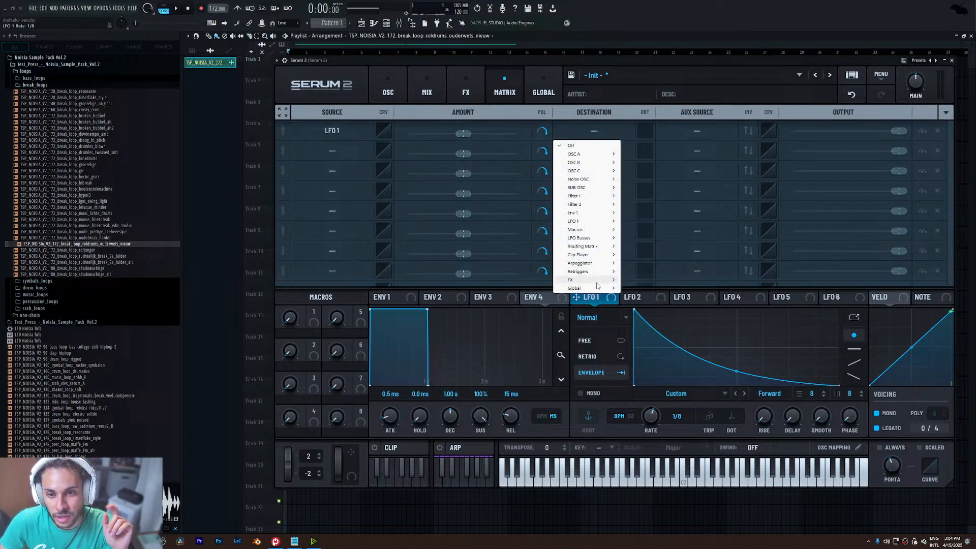
mouse_move(585, 288)
click(641, 289)
drag(464, 137, 471, 138)
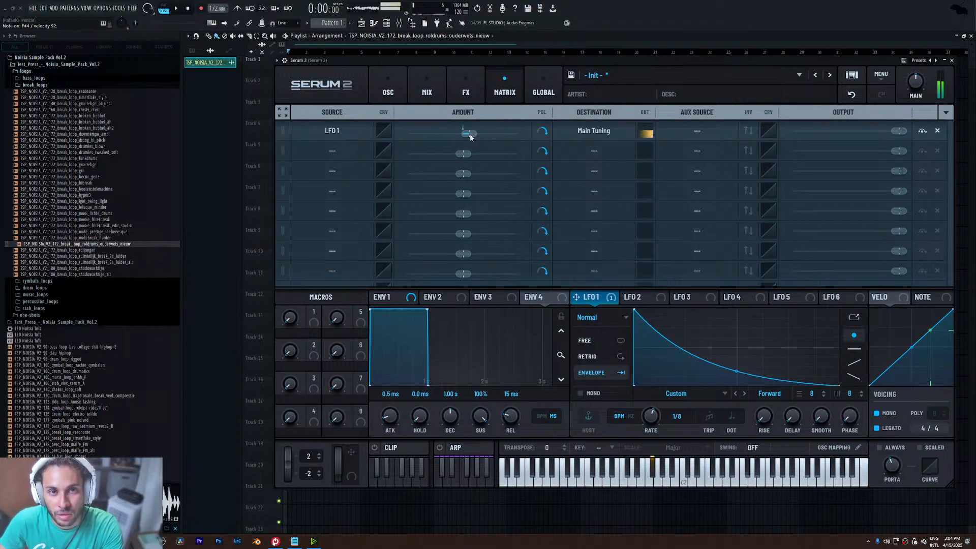
- Assign Macro 1 as the auxiliary source of the LFO 1 tuning modulation and rename the macro ATTACK
click(699, 131)
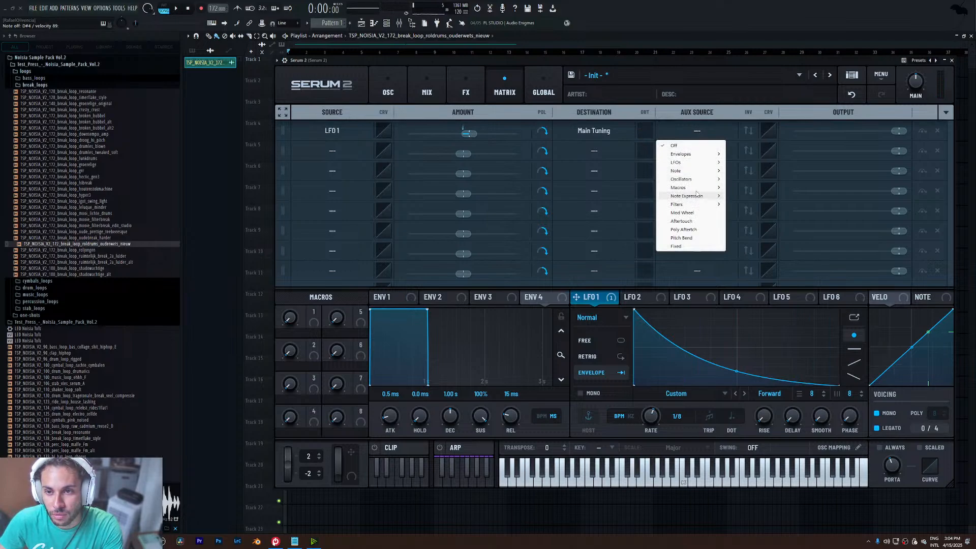
mouse_move(697, 188)
click(745, 188)
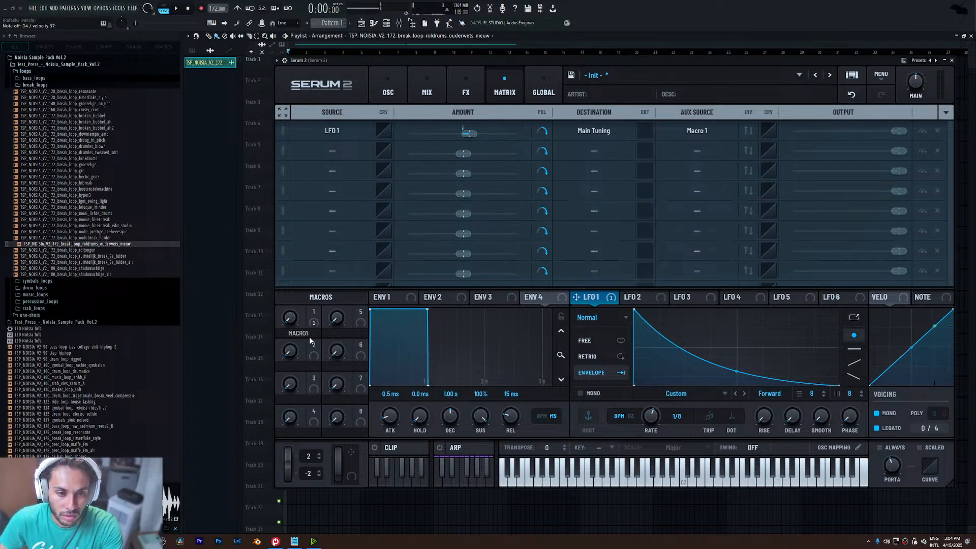
text(ATTACK)
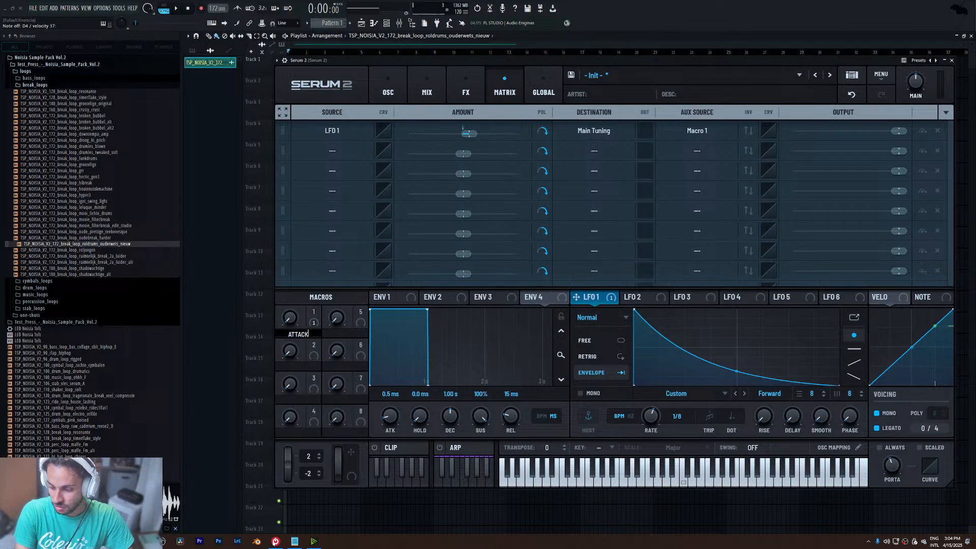
key(Return)
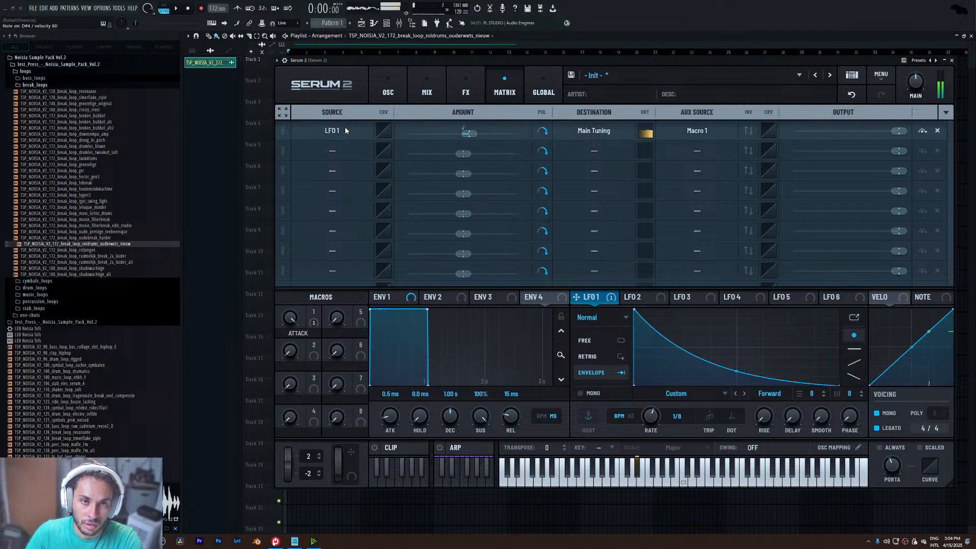
drag(345, 131, 346, 134)
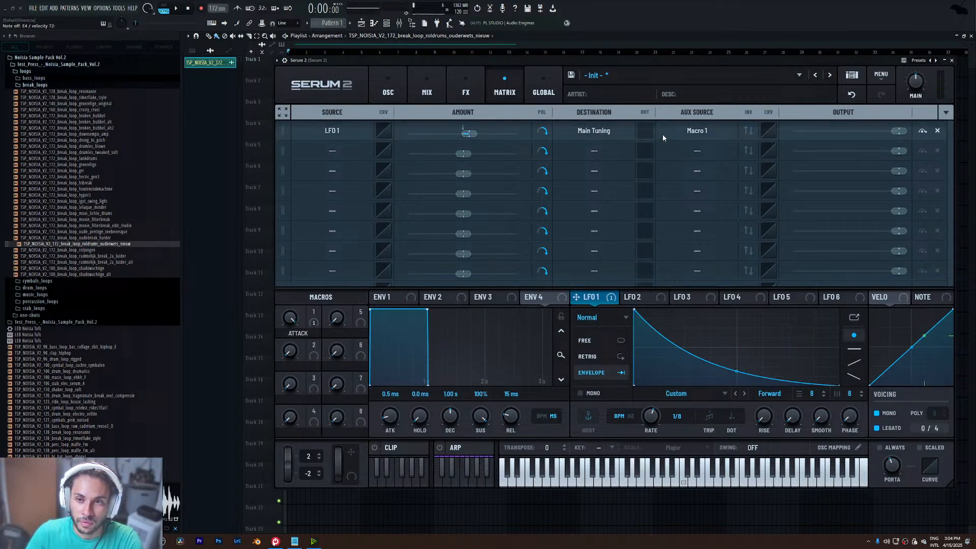
- Shape the Macro 1 auxiliary curve to stay at zero until the midpoint and rise linearly to maximum
click(768, 132)
drag(456, 189, 447, 271)
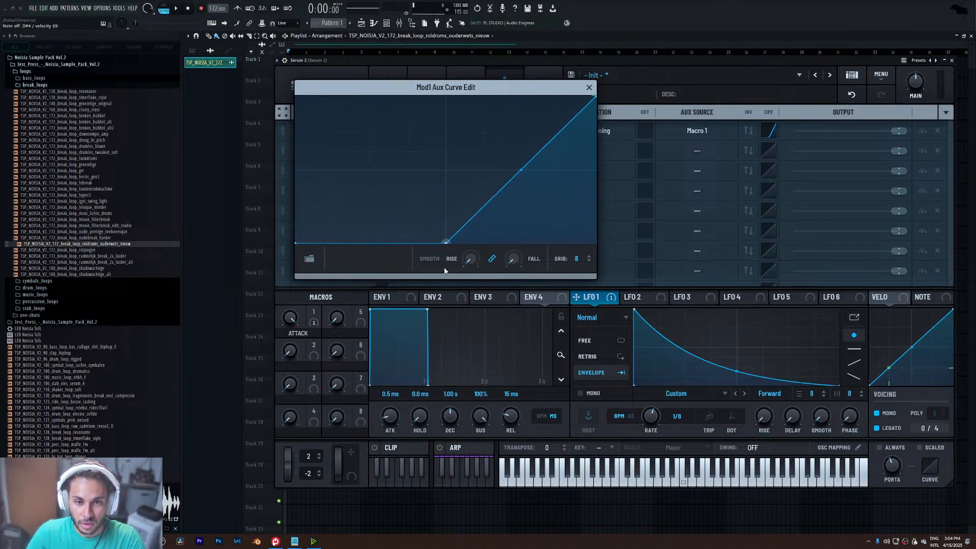
click(590, 88)
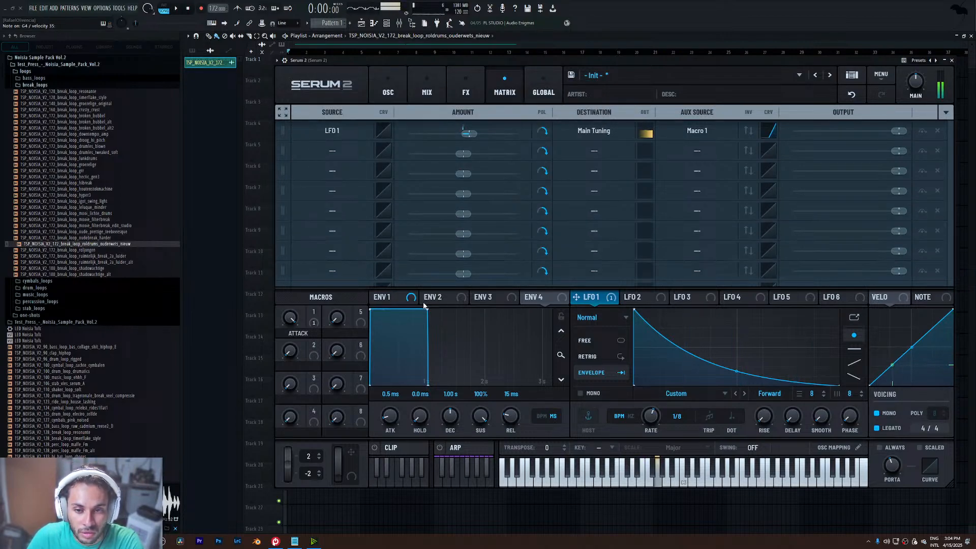
- Set Env 1's attack to 235 ms and modulate it with Macro 1 by a small negative amount
click(405, 301)
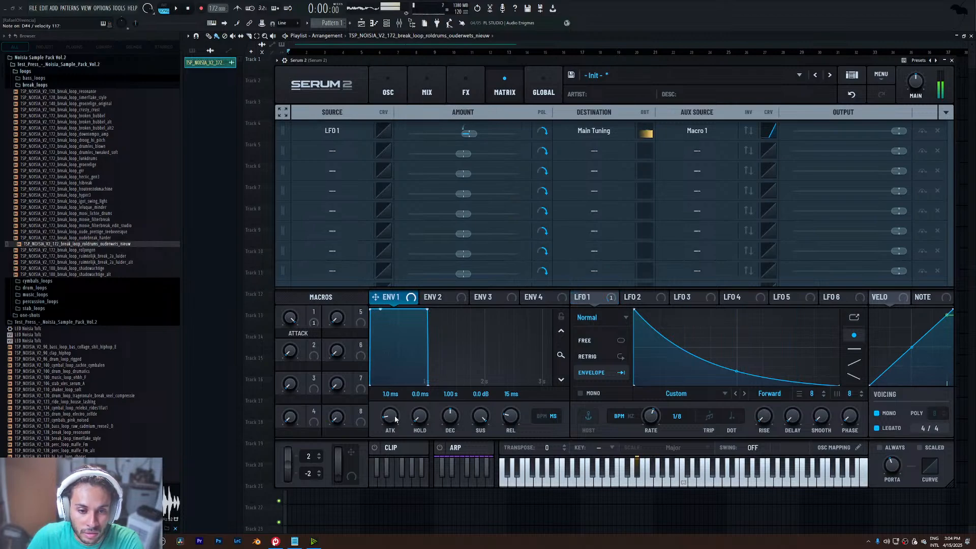
mouse_move(397, 419)
mouse_down()
mouse_move(398, 387)
mouse_move(388, 417)
mouse_up()
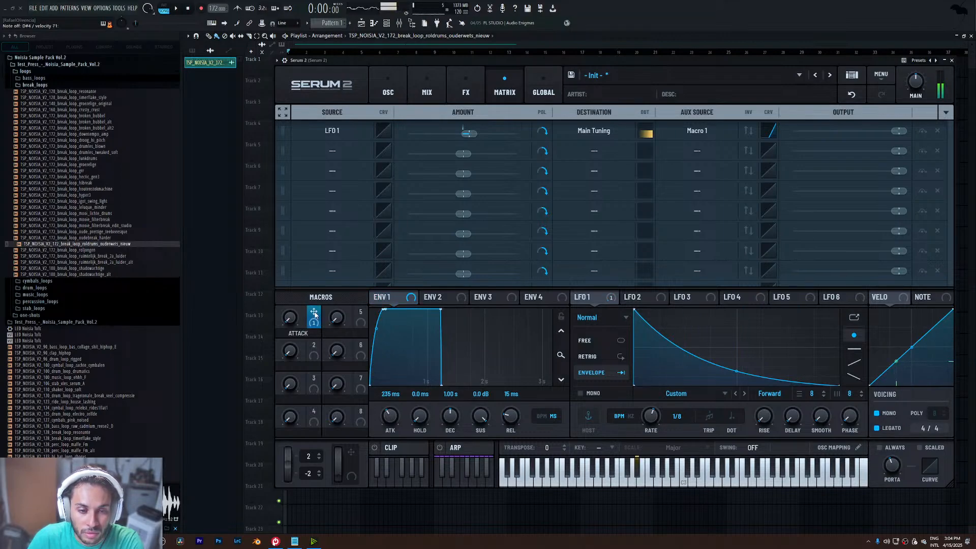
drag(314, 314, 378, 454)
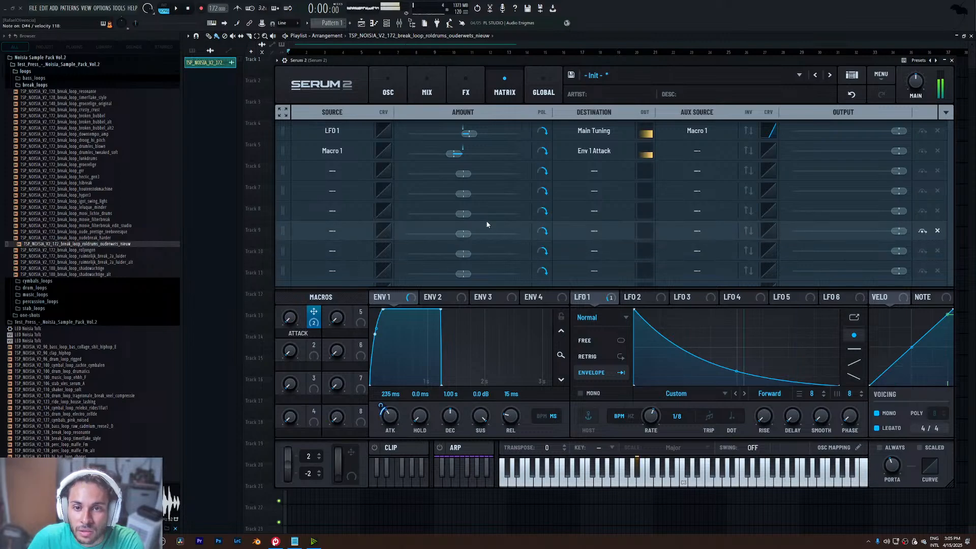
- Shape the source curve of the Macro 1 to Env 1 Attack modulation to reach maximum at the midpoint
click(383, 150)
drag(719, 174, 726, 72)
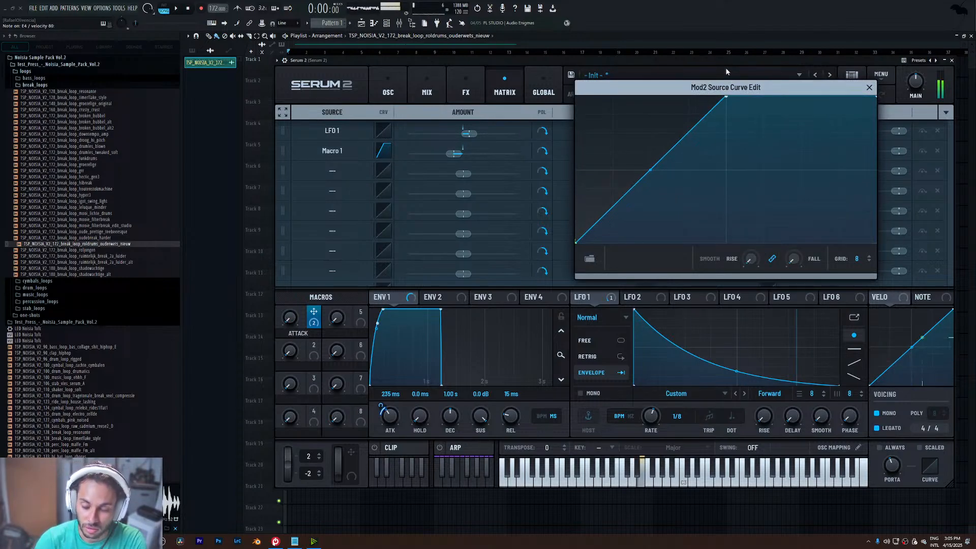
mouse_move(300, 319)
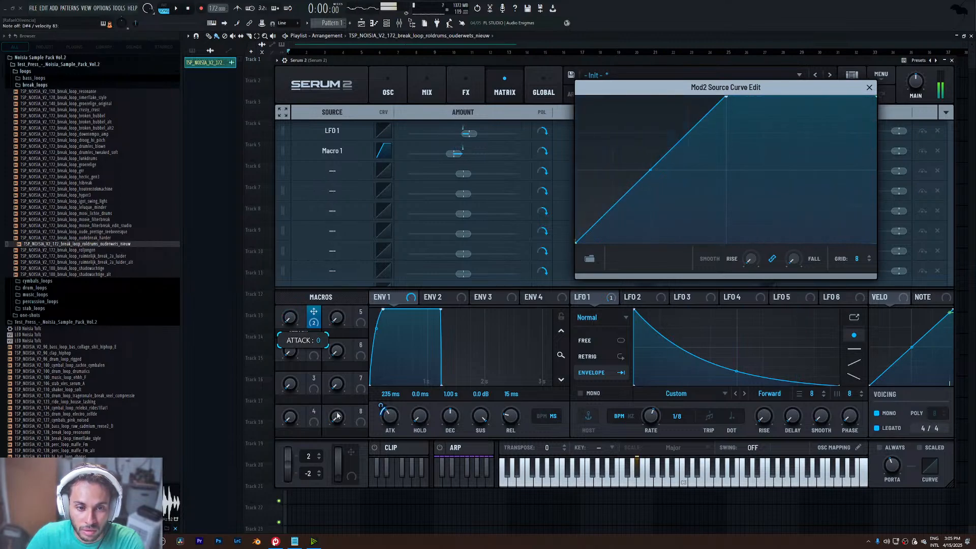
click(870, 88)
drag(307, 282, 309, 279)
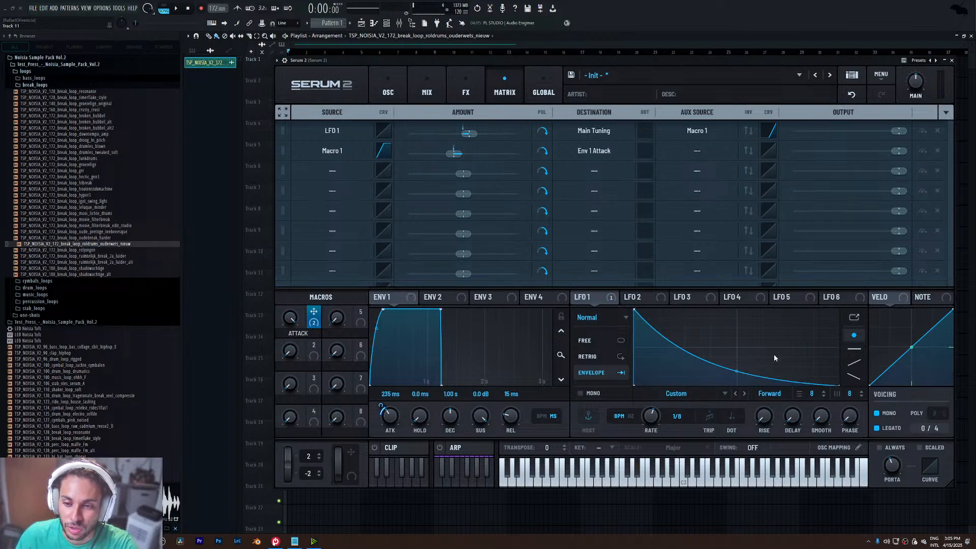
- Add a point near the end of LFO 1's curve and lower it to zero
double_click(817, 366)
drag(816, 366, 812, 419)
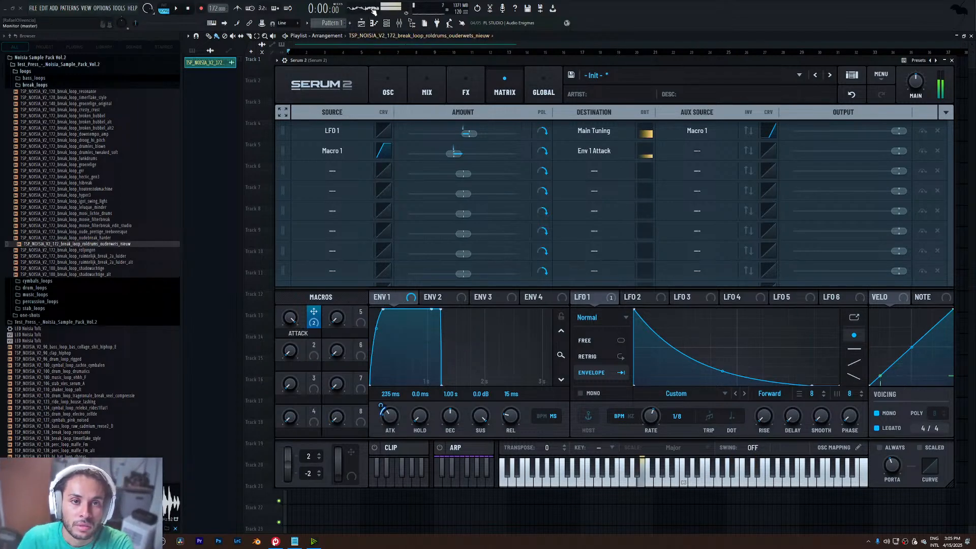
click(398, 95)
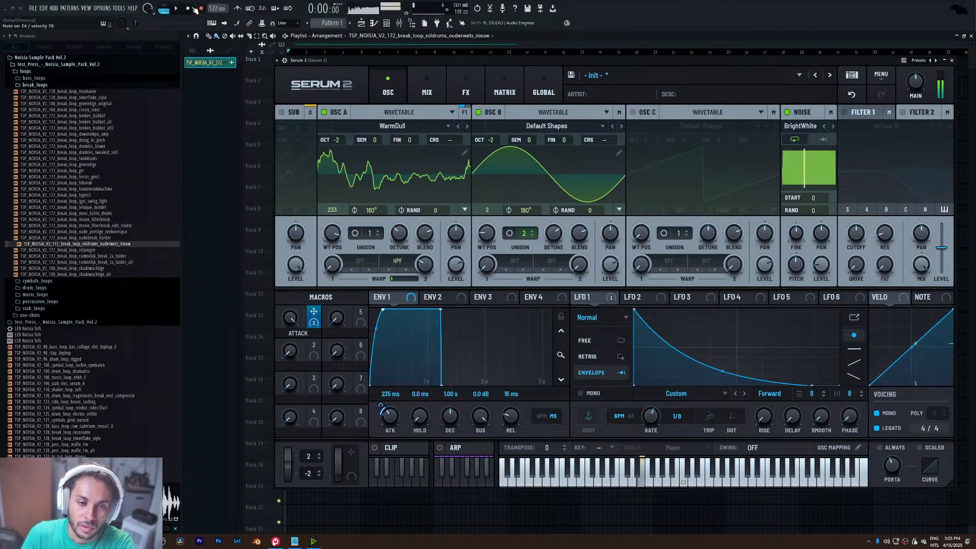
- Add a Filter effect to the main effects chain and set its type to Phs 24+
click(478, 93)
click(284, 132)
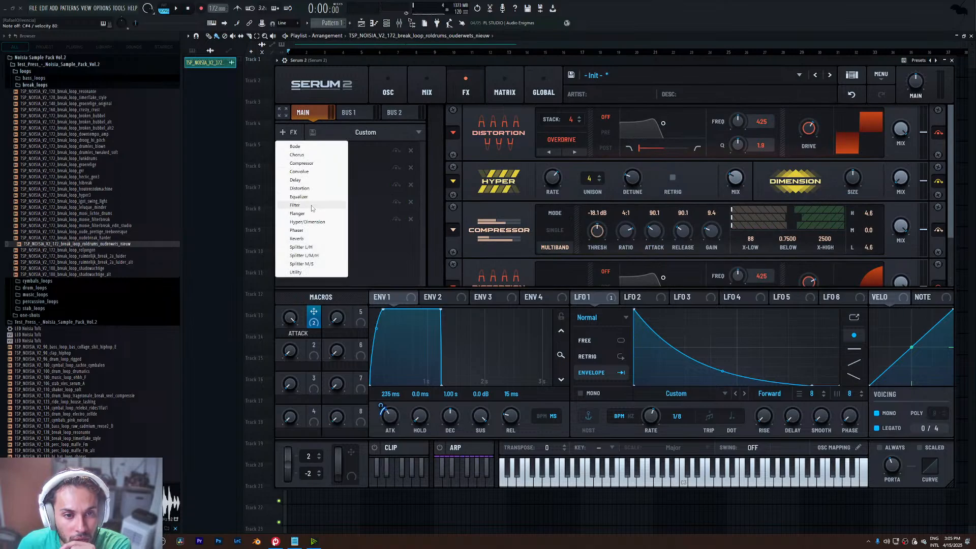
click(311, 205)
click(559, 254)
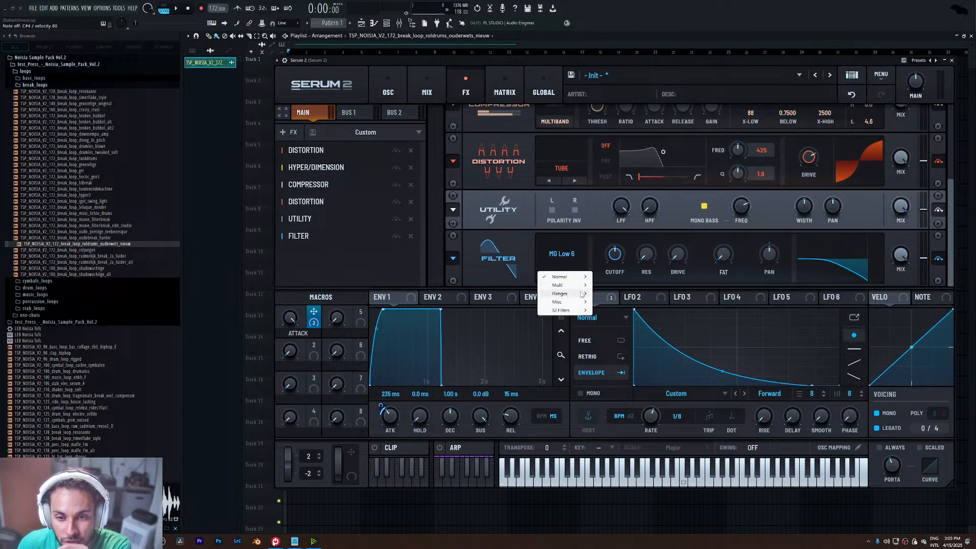
mouse_move(573, 296)
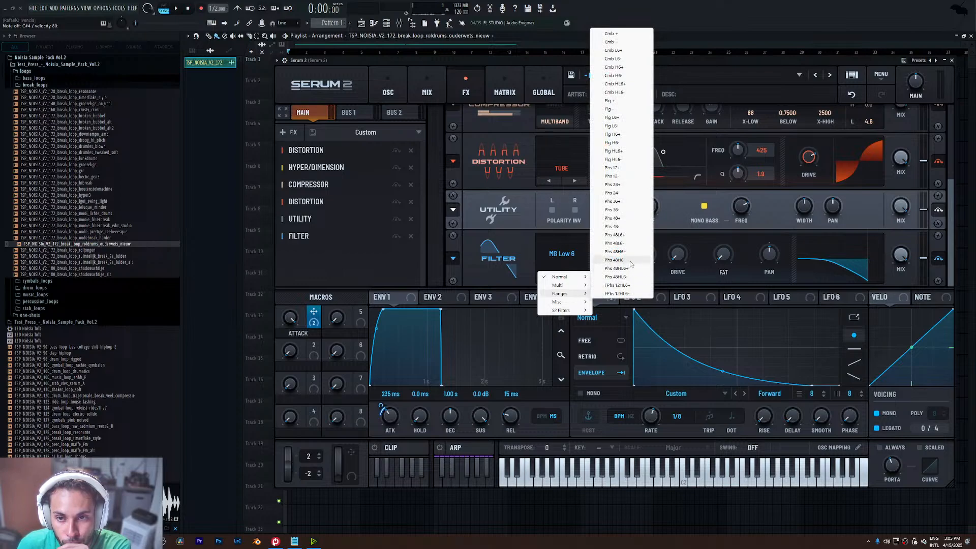
click(625, 176)
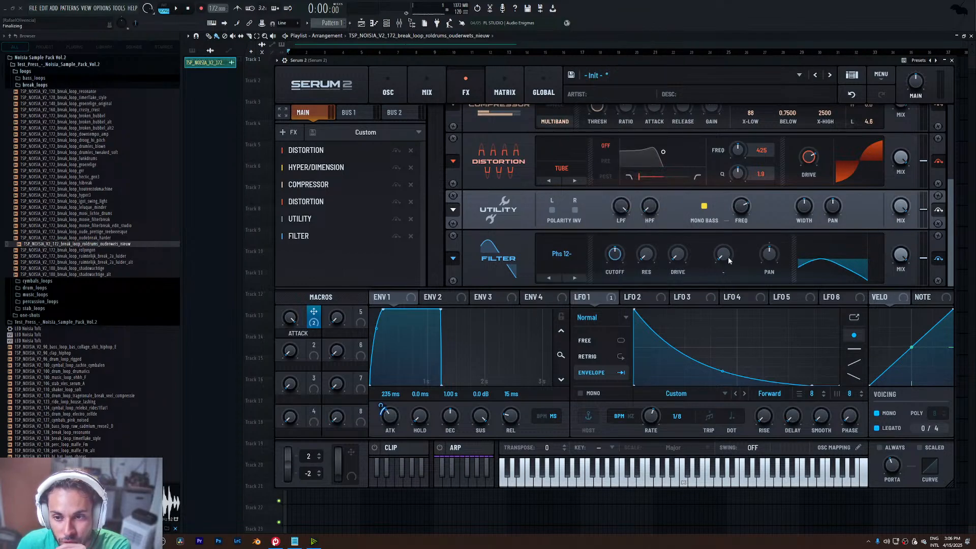
click(575, 277)
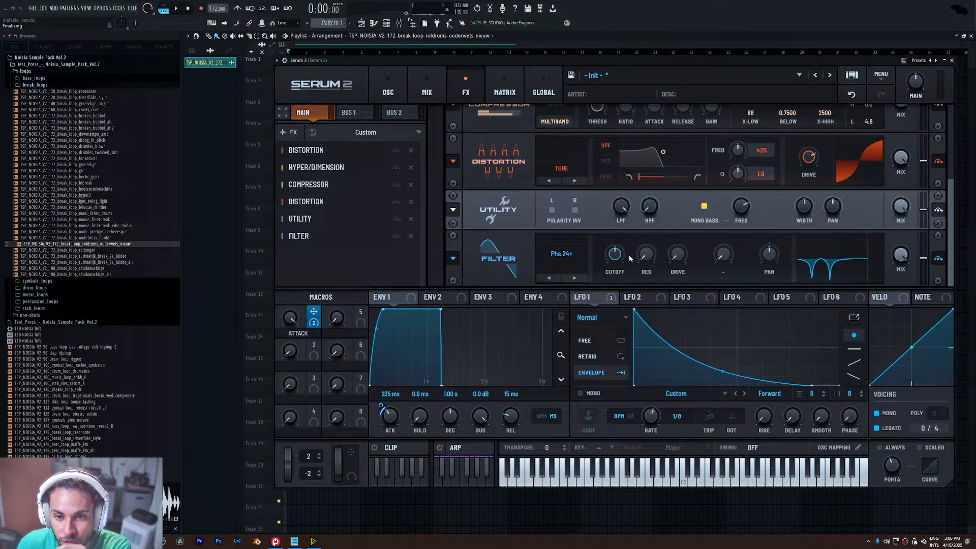
- Lower the phaser filter's cutoff and move the filter to the start of the effects chain
drag(626, 253, 619, 258)
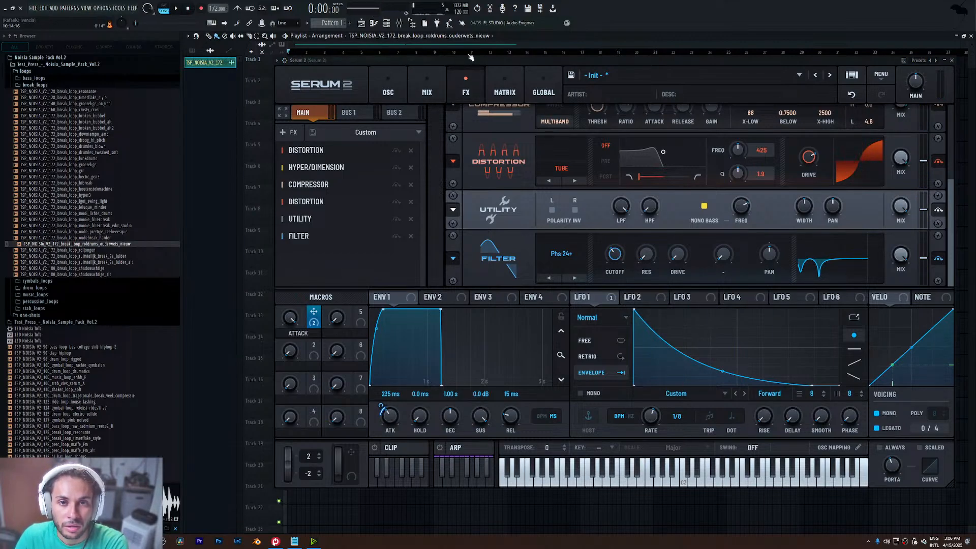
drag(471, 58, 454, 35)
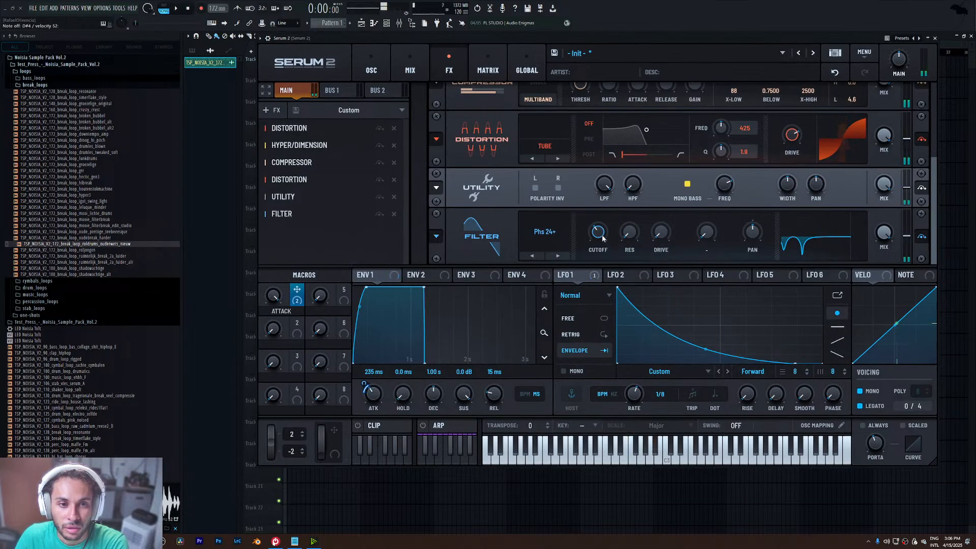
drag(325, 214, 310, 121)
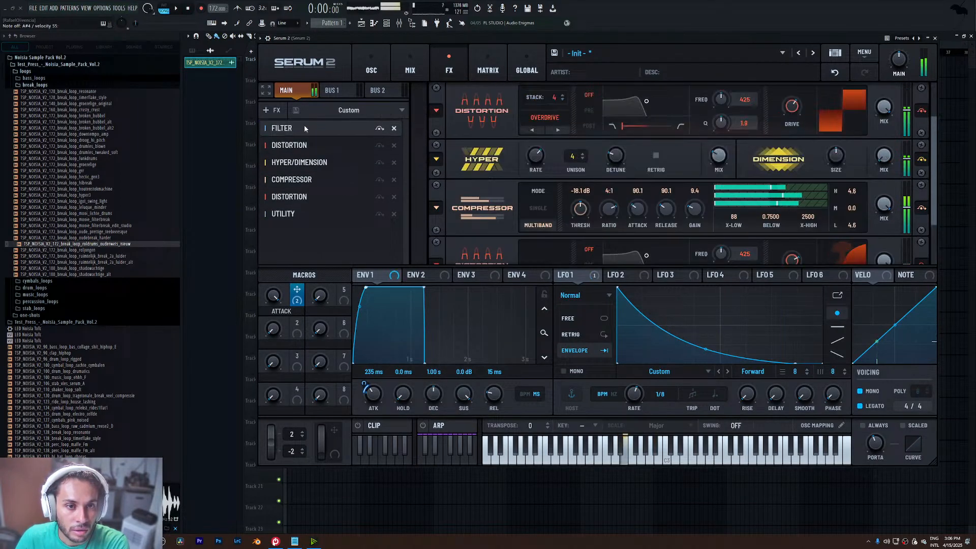
- Move the phaser filter between Hyper/Dimension and the compressor in the effects chain and lower its cutoff to about 67 Hz
drag(303, 126, 303, 175)
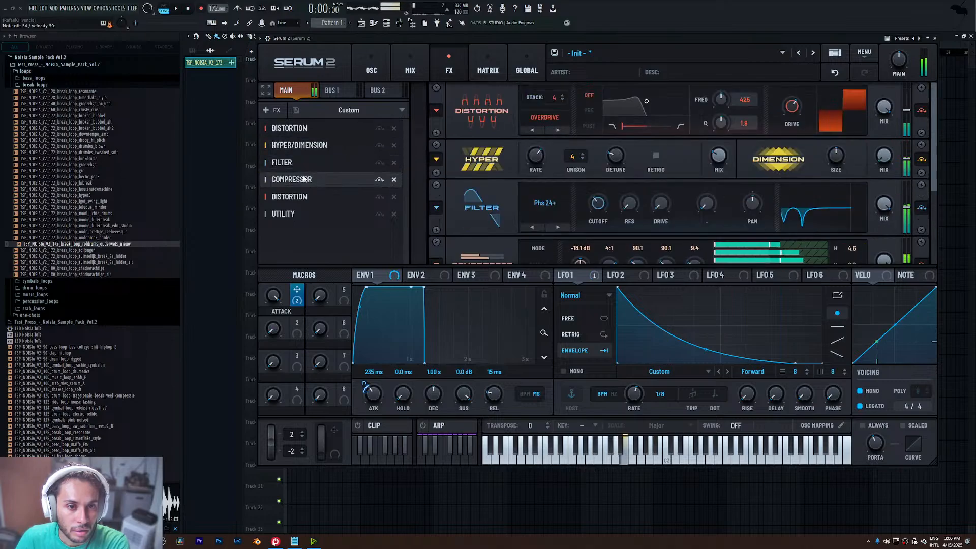
mouse_move(598, 201)
mouse_down()
mouse_move(611, 195)
mouse_move(601, 214)
mouse_up()
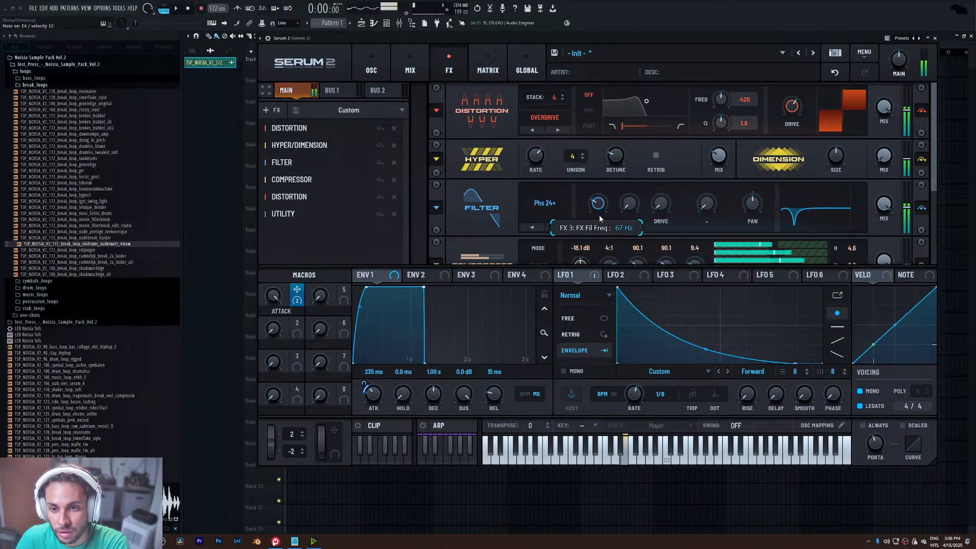
- Assign LFO 2 to the phaser filter's cutoff at about 24% and set the LFO rate to 4 bar
drag(610, 275, 590, 192)
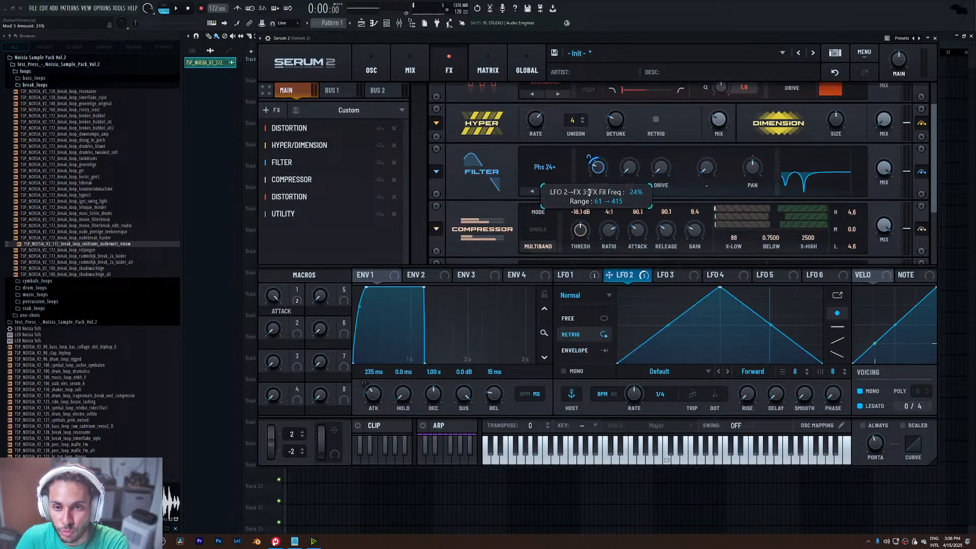
drag(634, 394, 637, 422)
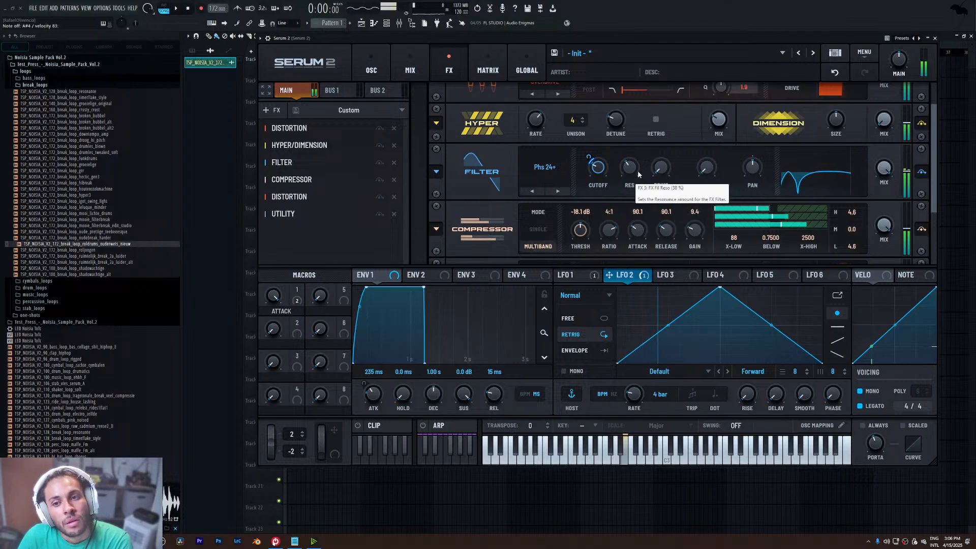
- Return to the oscillator view and start saving the preset in the Black Lotus Audio user folder
click(380, 71)
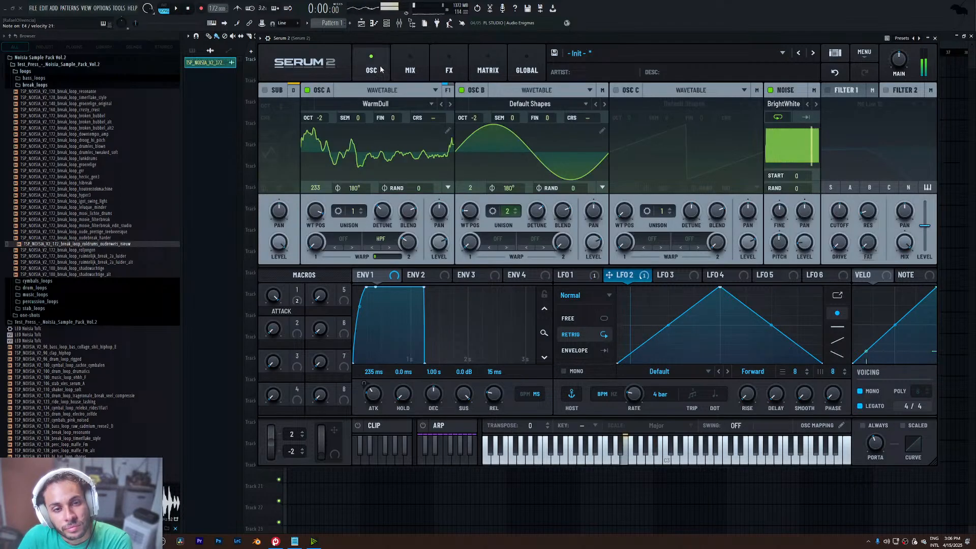
click(554, 53)
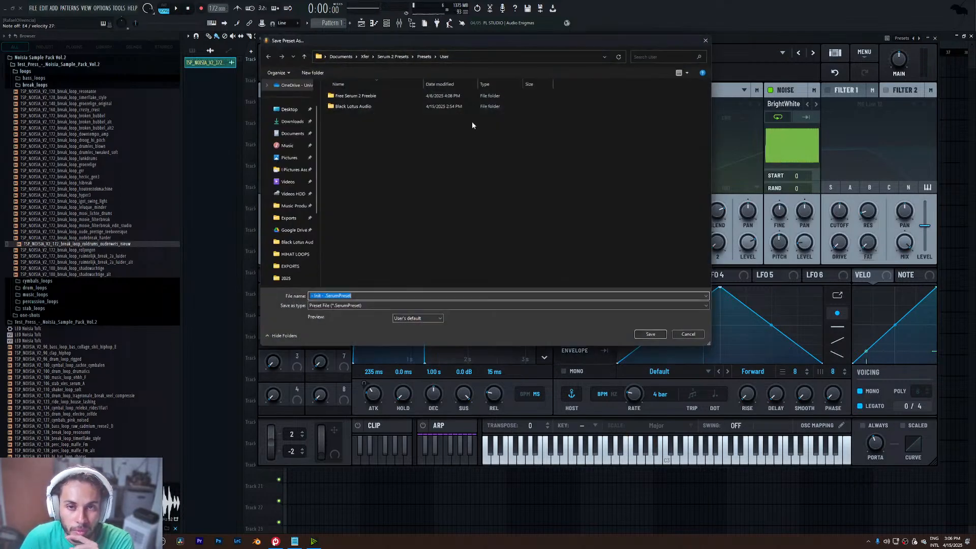
double_click(344, 108)
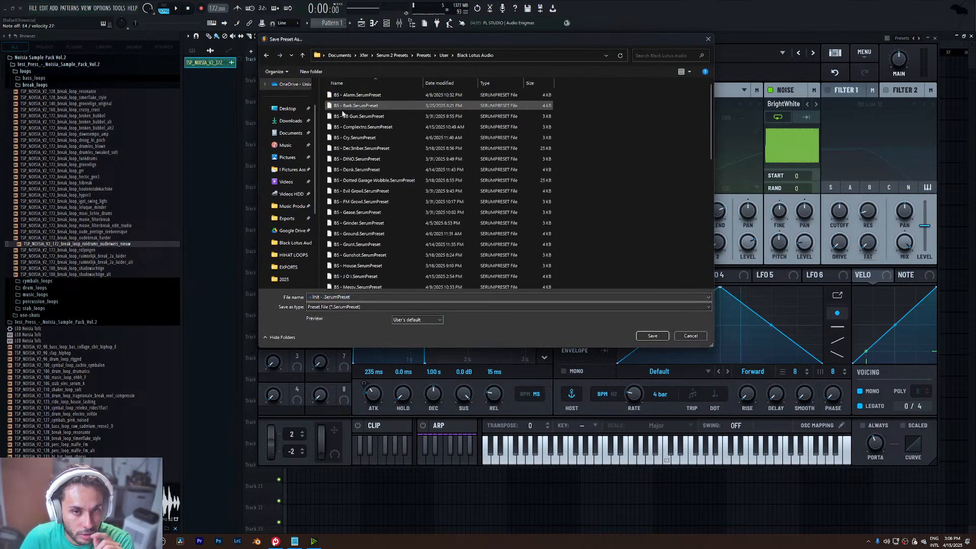
- Name the preset BS - Noisy Growl and save it
click(418, 299)
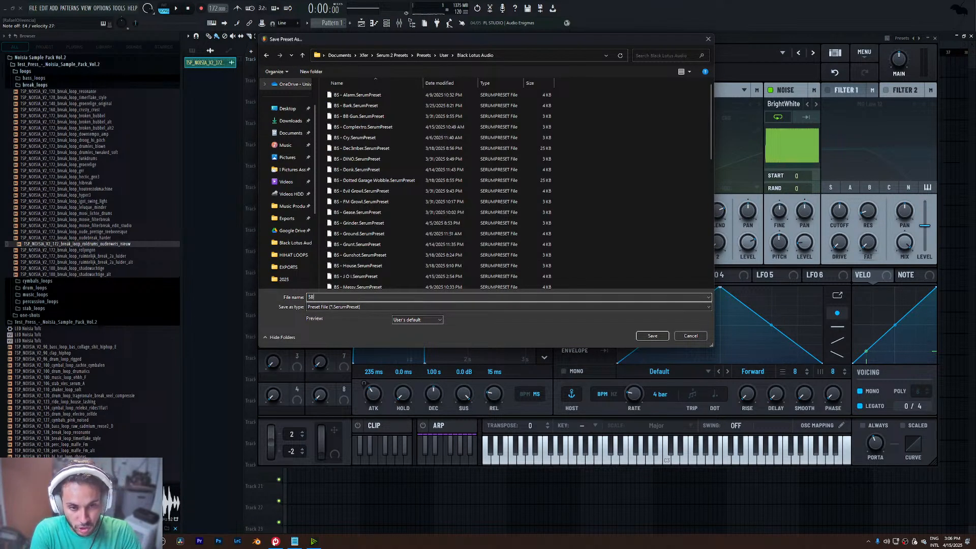
text(BS)
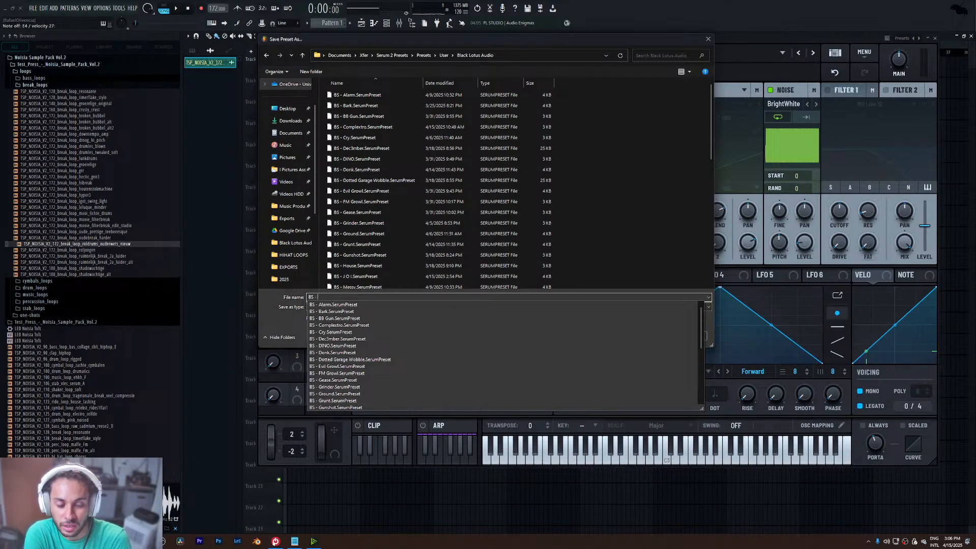
text(- )
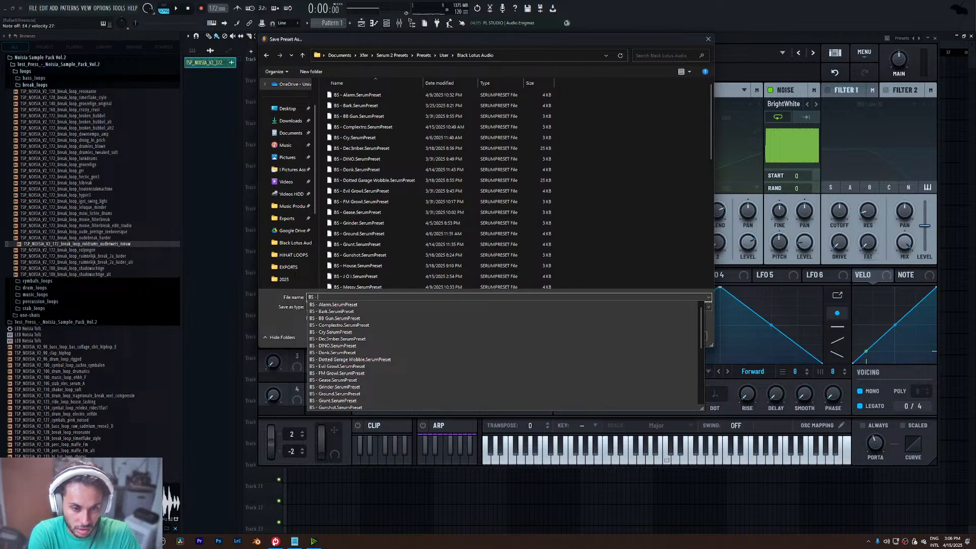
text(N)
key(BackSpace)
key(BackSpace)
key(BackSpace)
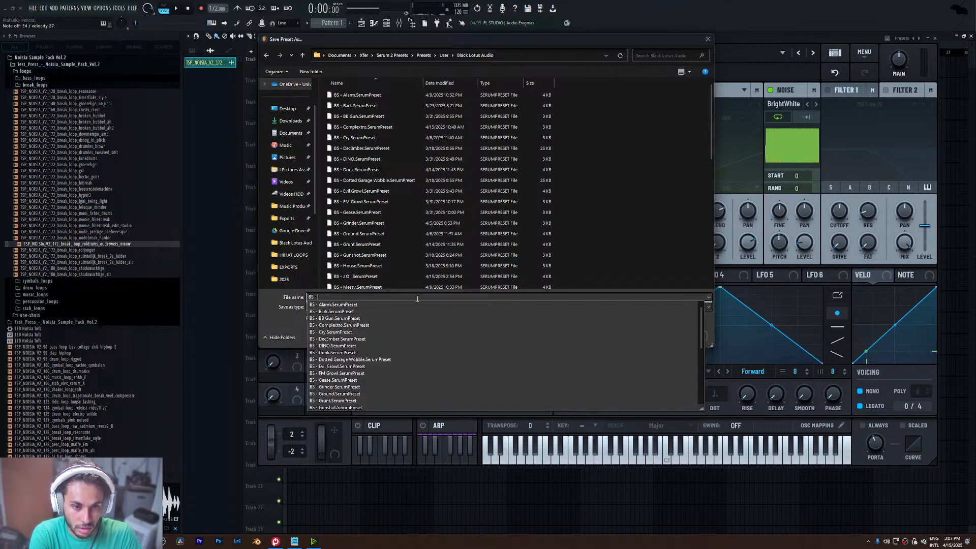
text(NOISY G)
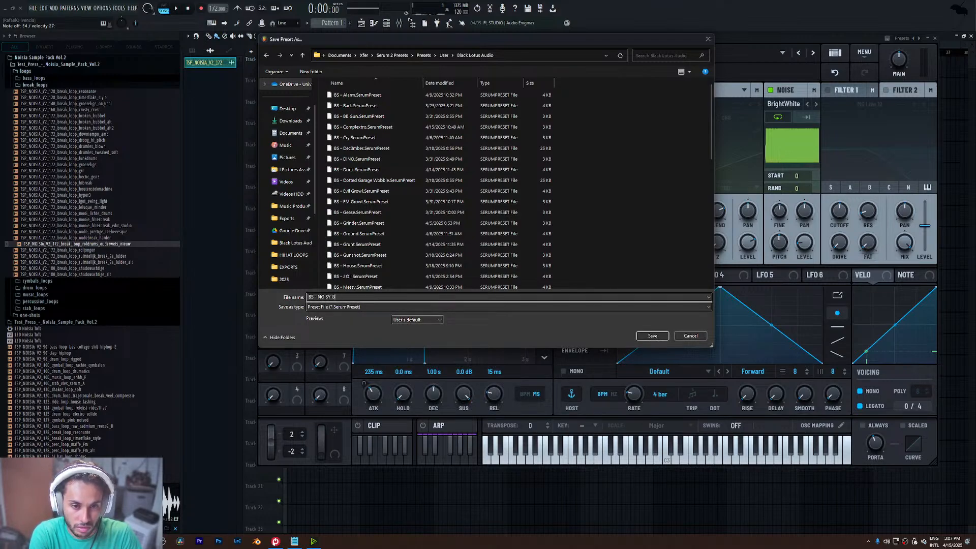
key(BackSpace)
key(BackSpace)
key(BackSpace)
key(BackSpace)
key(BackSpace)
key(BackSpace)
text(oisy)
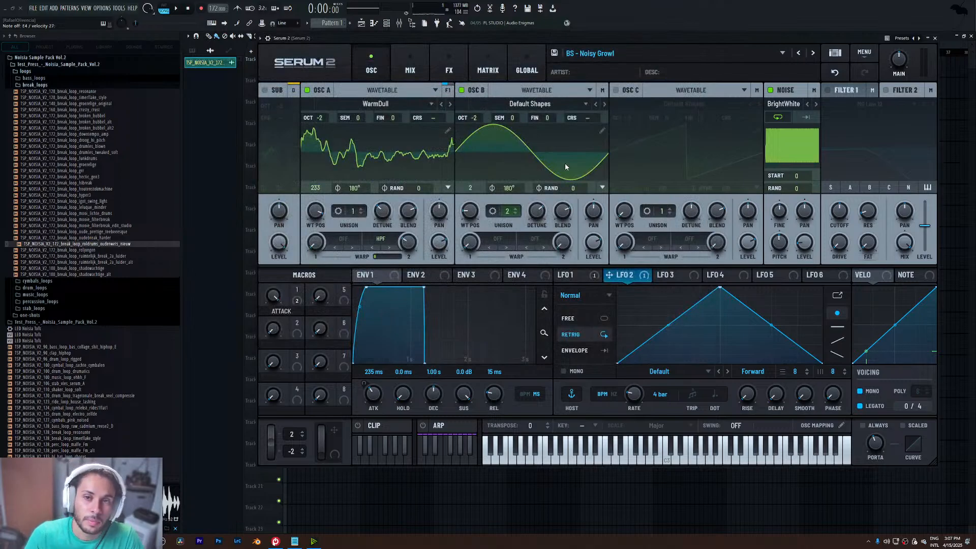
- Audition the FX - Detuned Filler and FX - Filler Laser presets from the Black Lotus Audio user folder
click(627, 59)
mouse_move(590, 83)
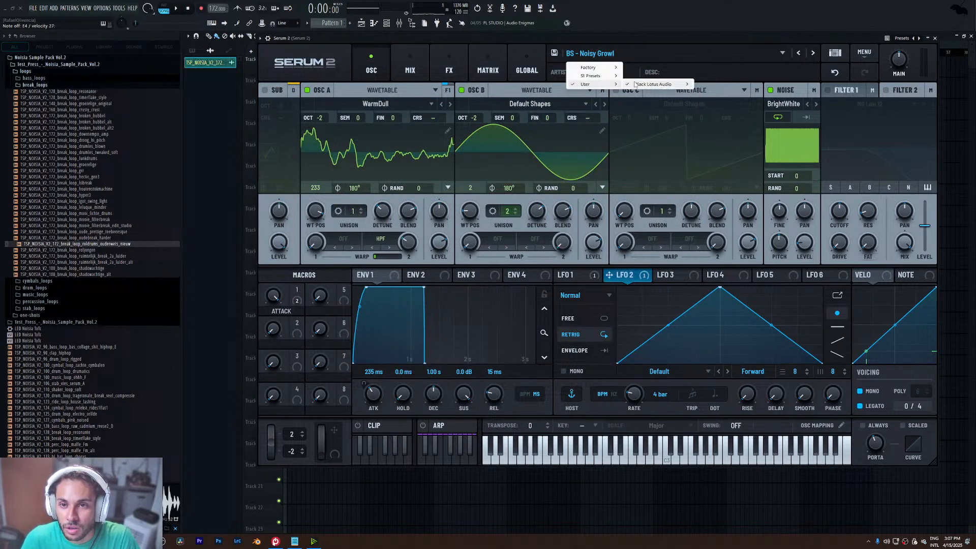
mouse_move(647, 85)
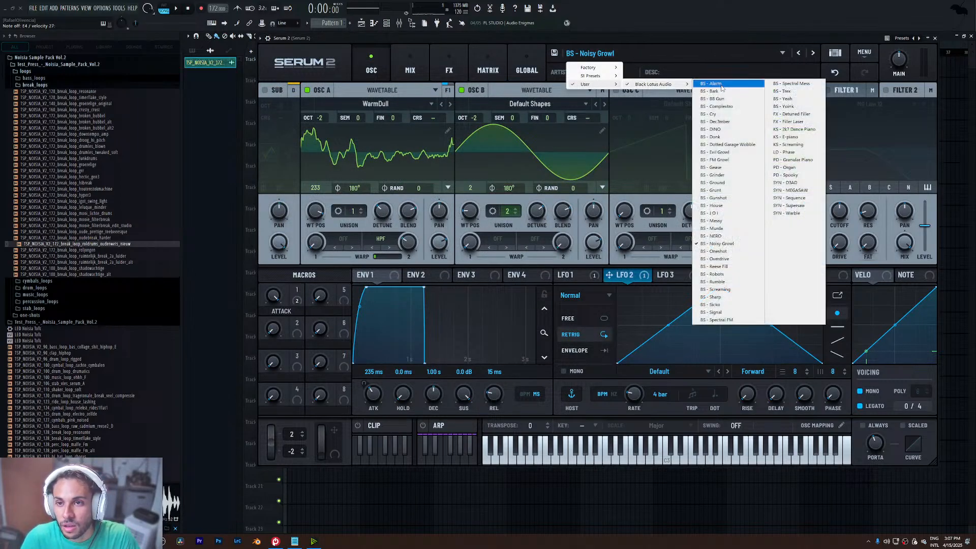
click(793, 115)
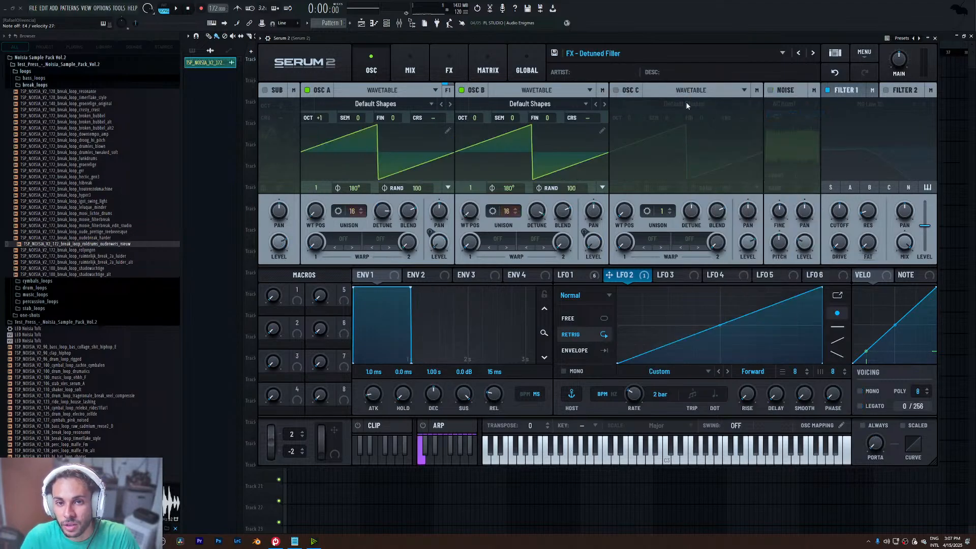
click(815, 54)
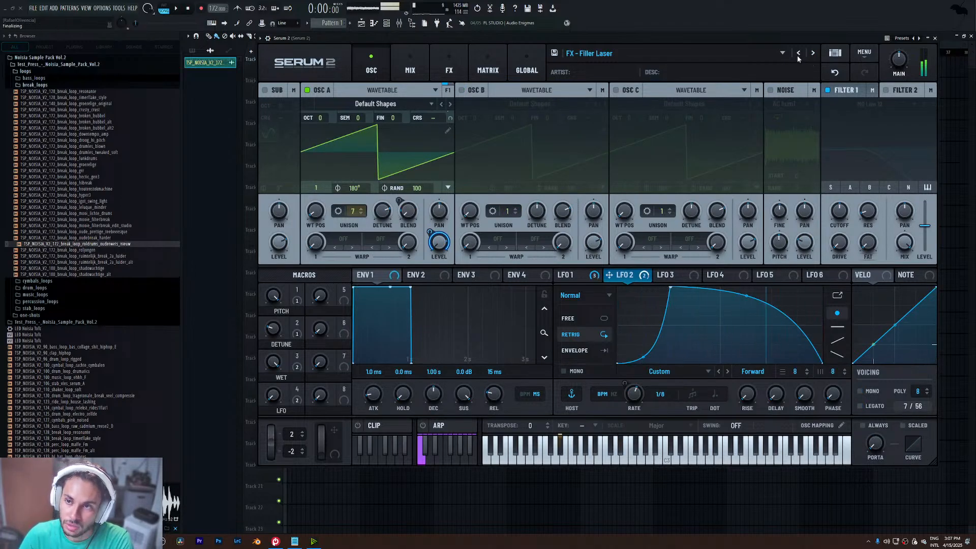
click(798, 54)
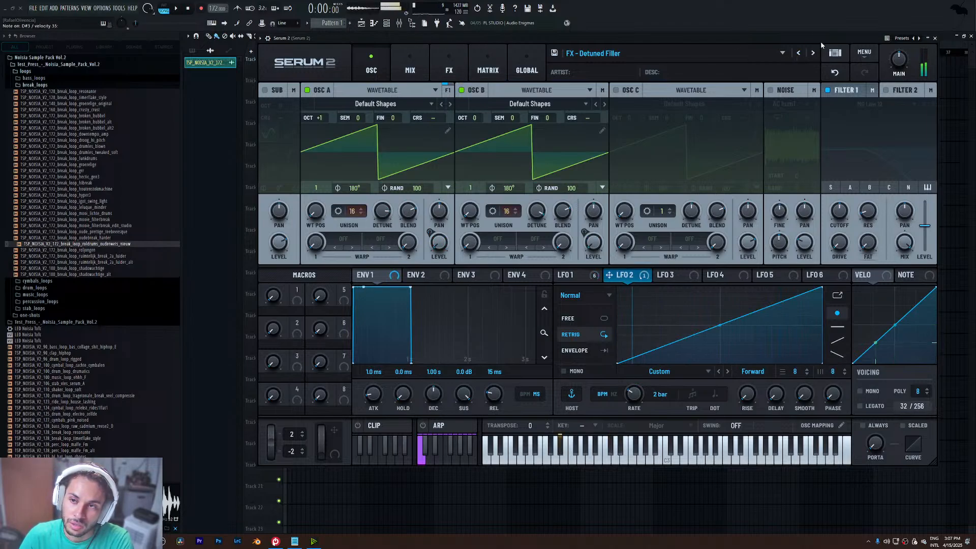
click(814, 53)
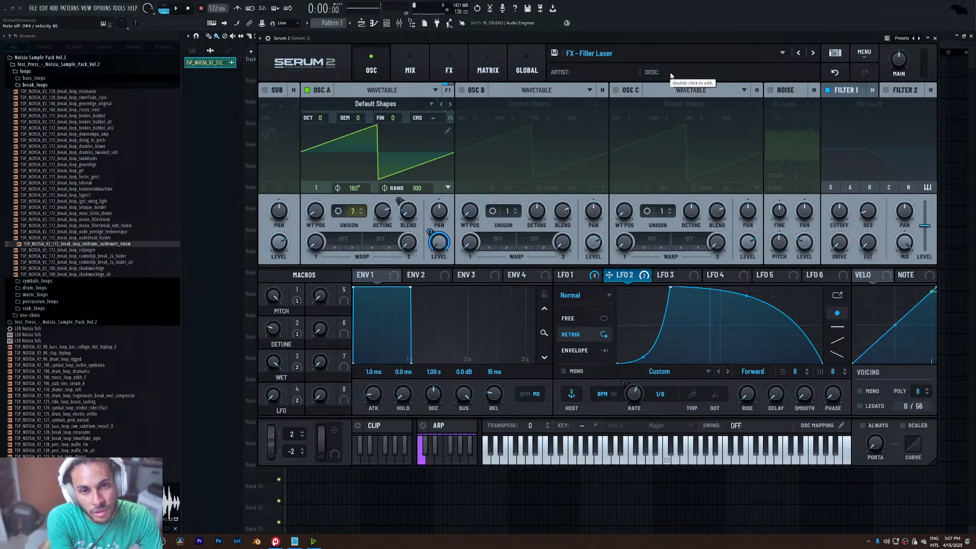
- Reset the synth to the blank Init preset and look through the user preset list
click(865, 52)
click(870, 97)
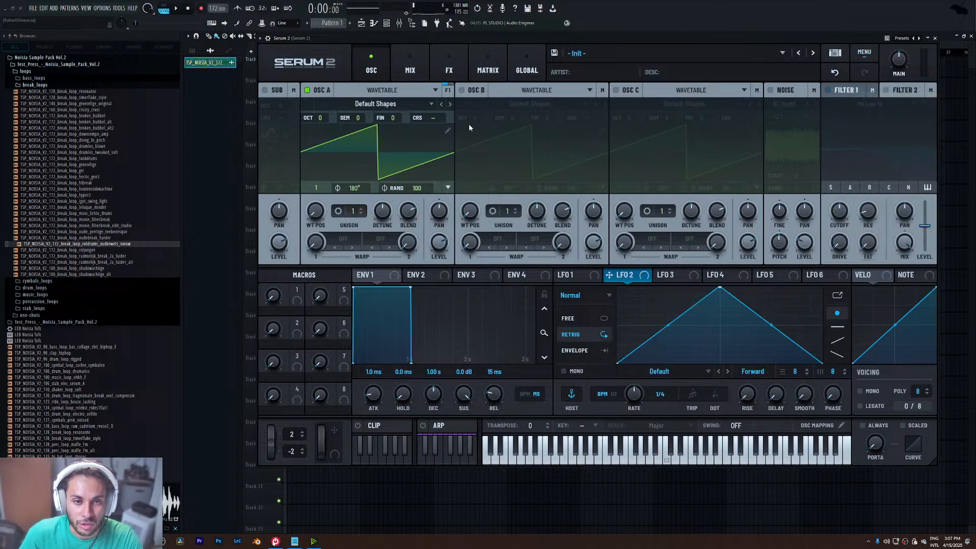
click(569, 61)
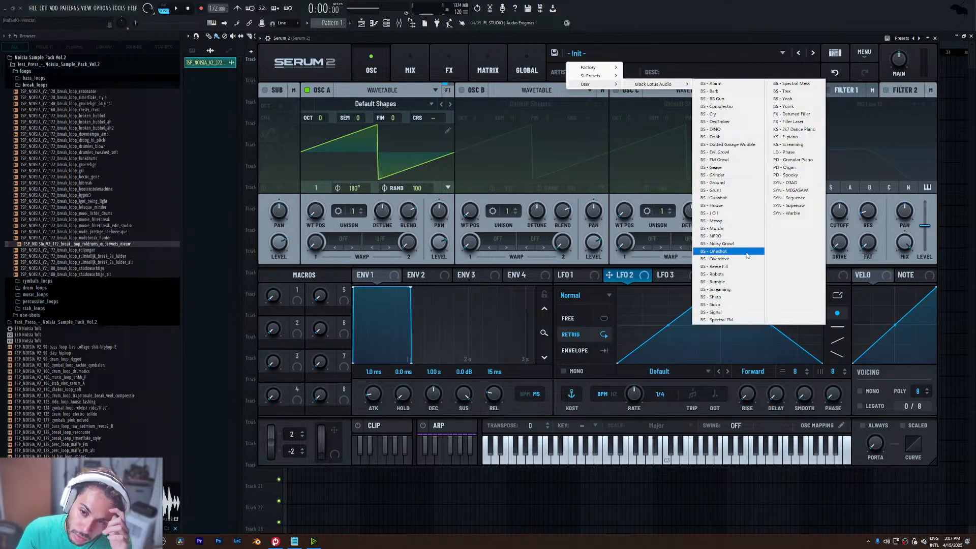
click(496, 36)
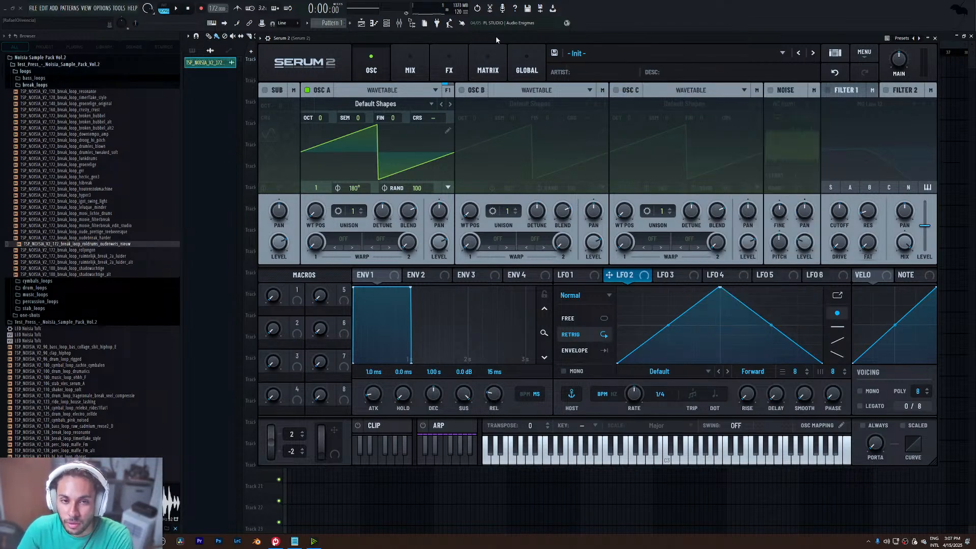
- Assign LFO 1 to Osc A's coarse pitch at about 19% and shape its curve as a steep rise that levels off at maximum
click(577, 278)
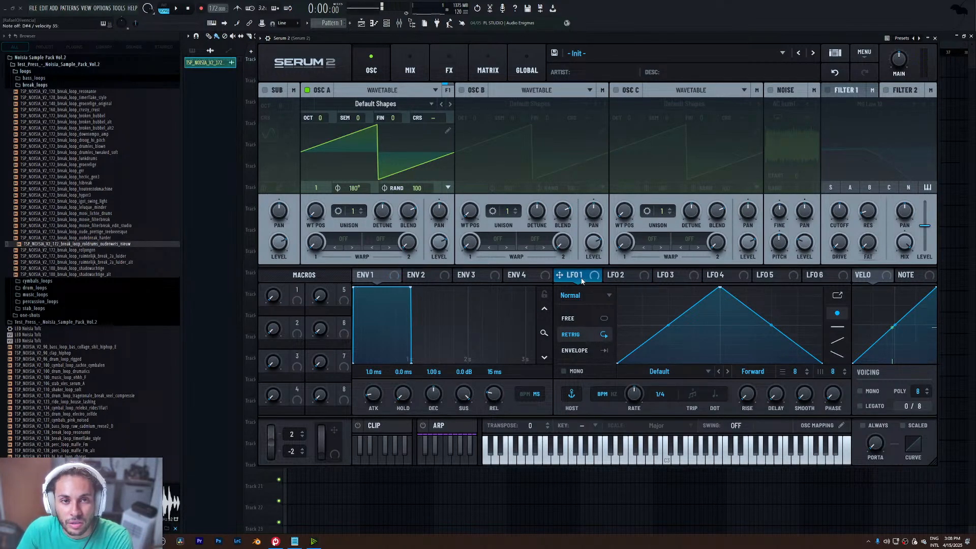
drag(583, 281, 435, 118)
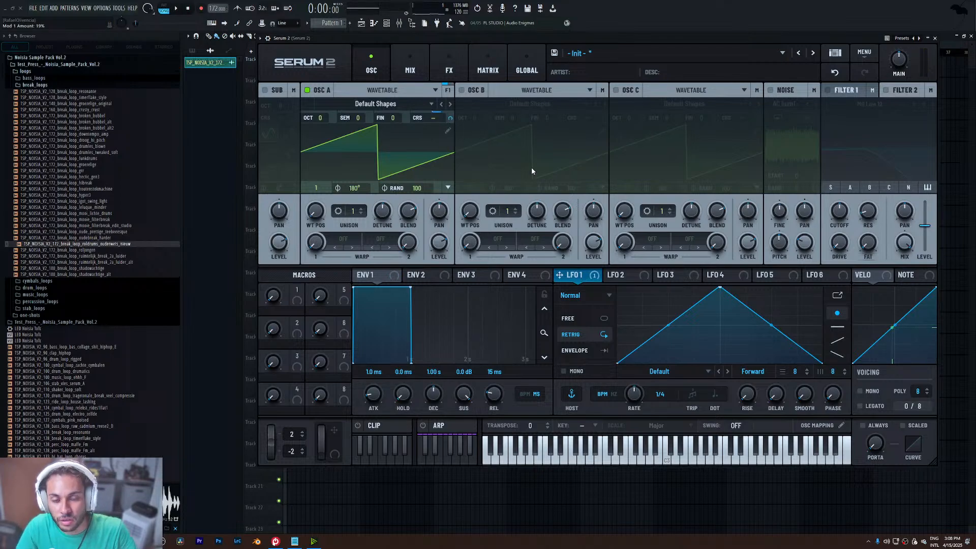
drag(719, 290, 817, 305)
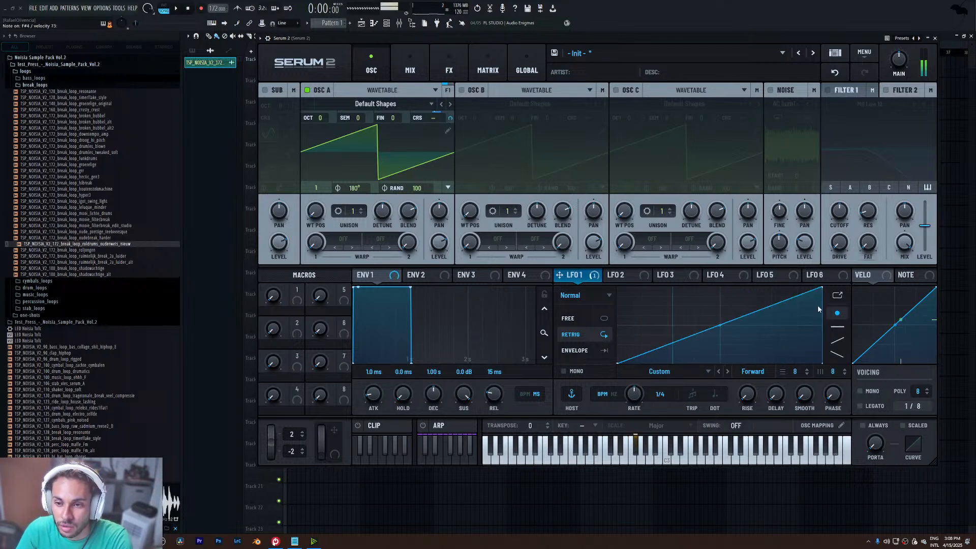
drag(720, 325, 727, 296)
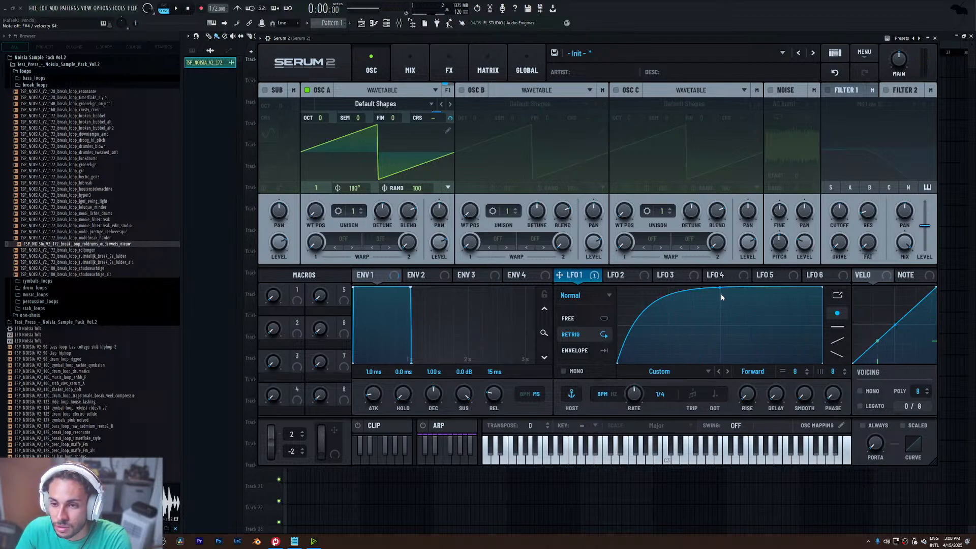
- Set LFO 1 to Envelope mode and adjust its modulation of Osc A's coarse pitch to about 24%
click(604, 350)
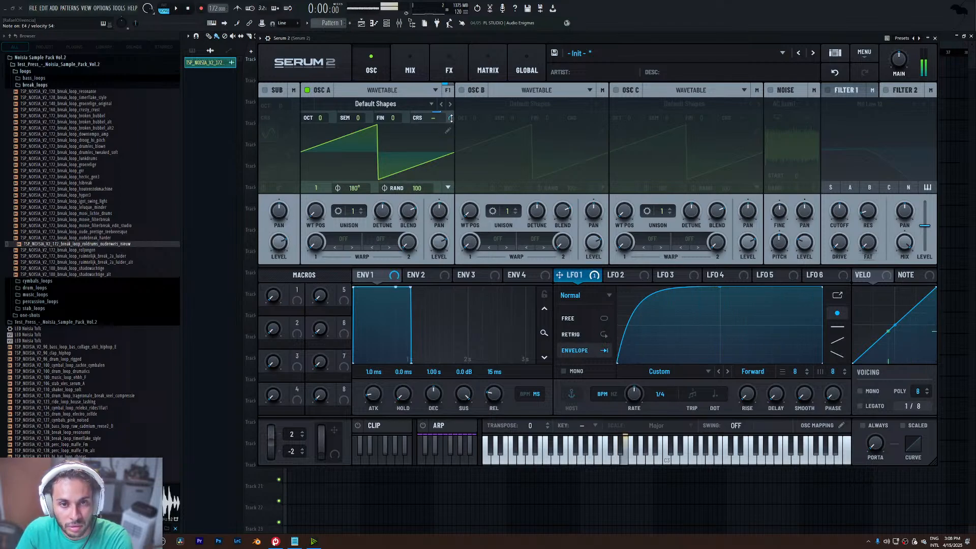
mouse_move(452, 115)
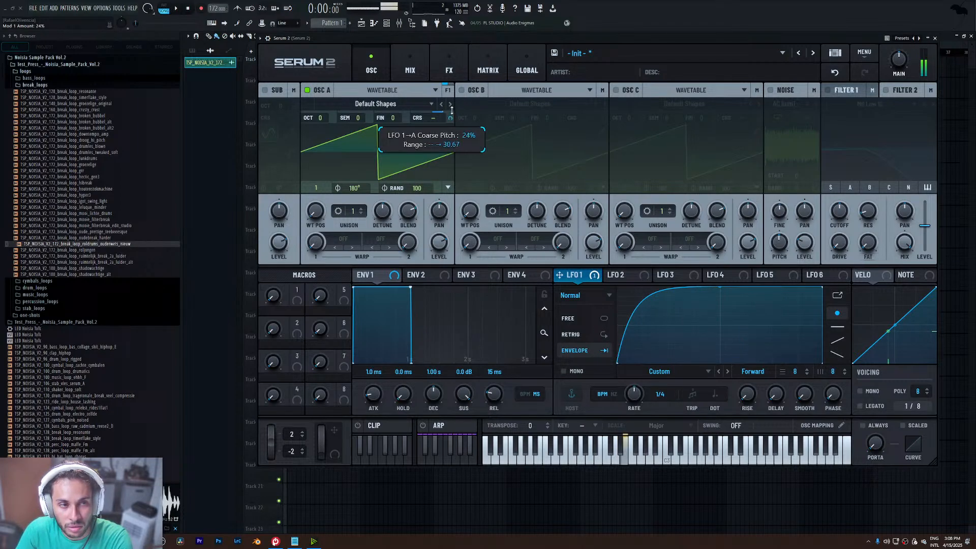
drag(451, 110, 448, 117)
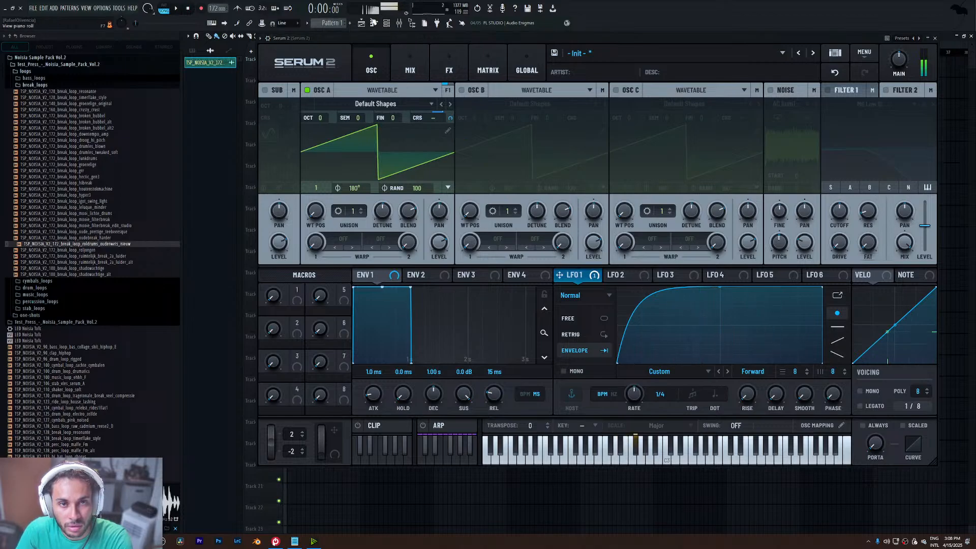
- Set Osc A's octave to -2 and increase the LFO 1 modulation amount on its coarse pitch
drag(379, 39, 381, 89)
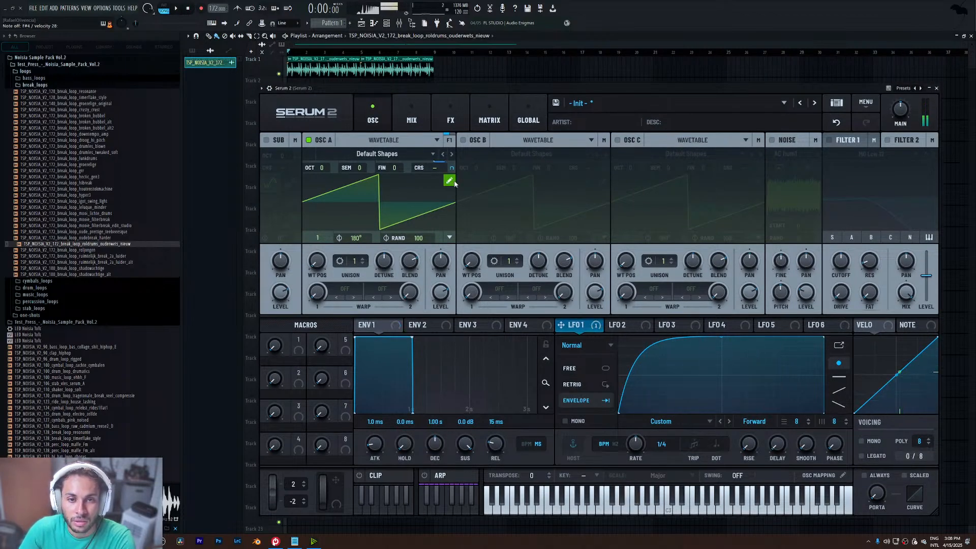
mouse_move(451, 164)
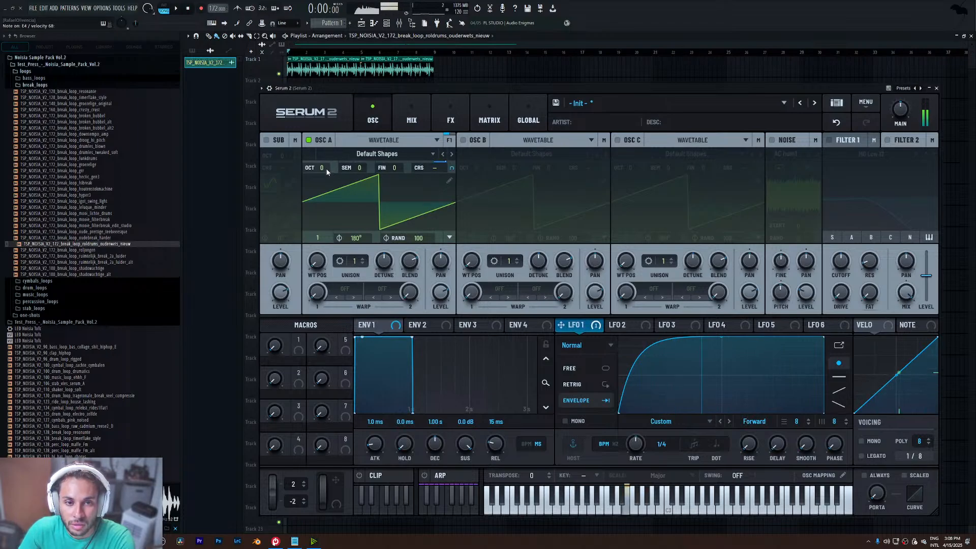
drag(321, 168, 325, 197)
drag(452, 169, 453, 157)
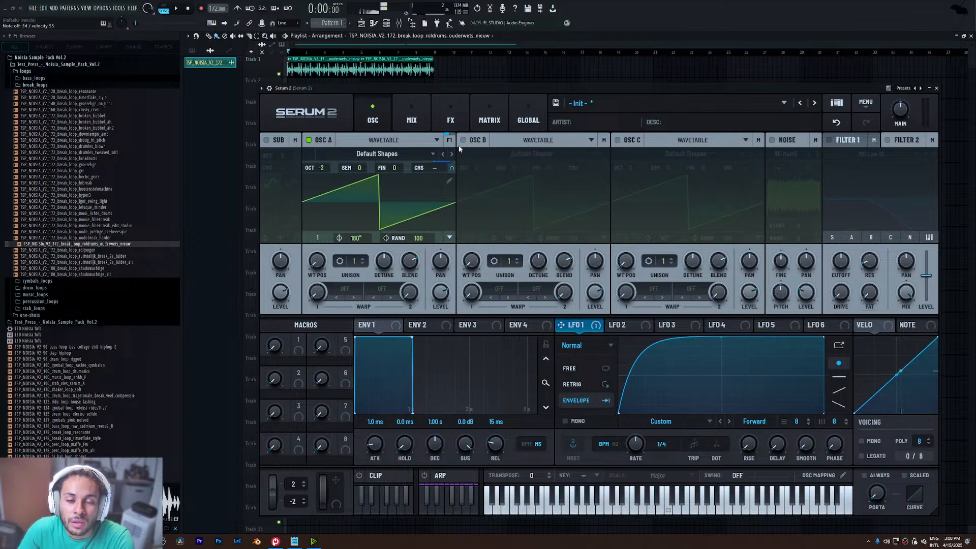
drag(442, 94, 440, 78)
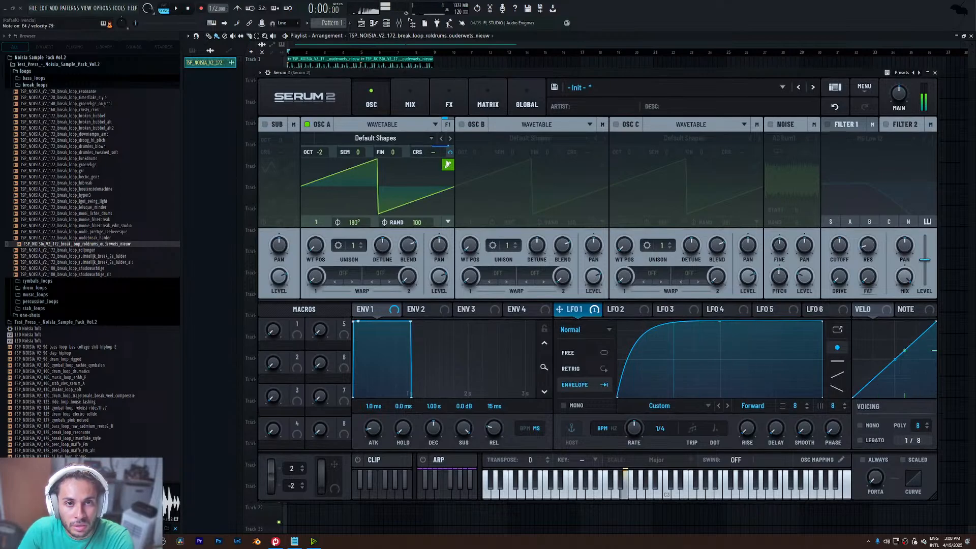
- Enable Filter 1 with the MG Low 12 type and raise its resonance to a sharp peak at the cutoff
click(828, 124)
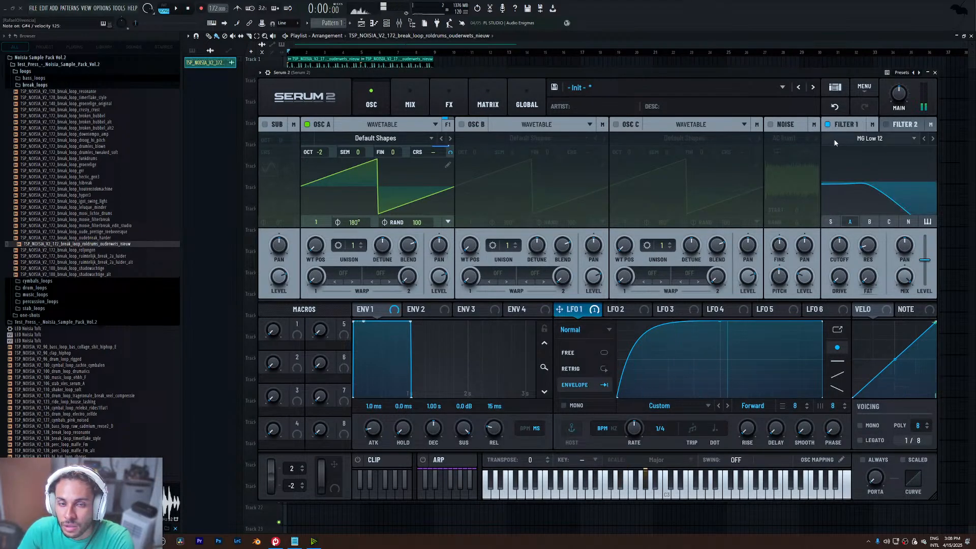
drag(865, 252, 865, 234)
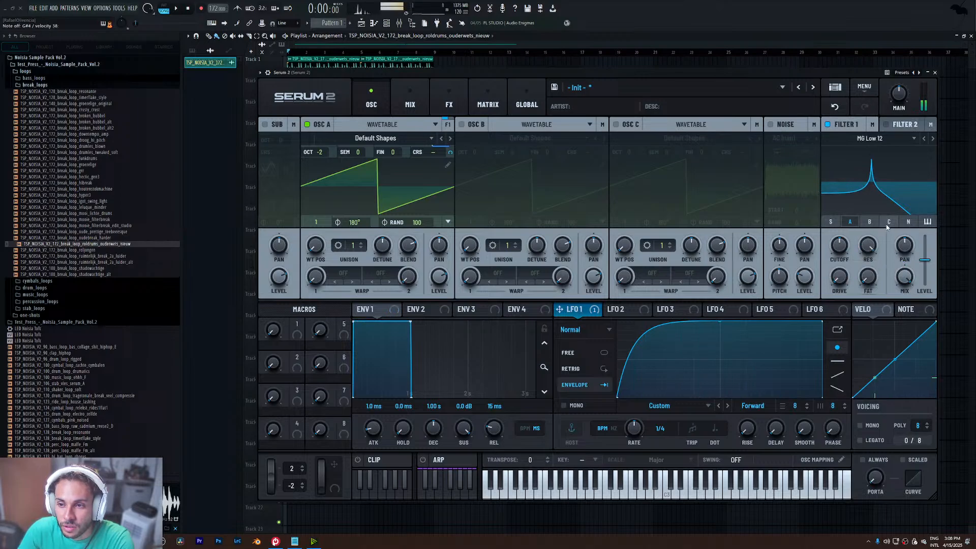
- Switch Filter 1 to the MG Low 24 type and set its resonance to about 60%
drag(843, 253, 868, 356)
click(933, 138)
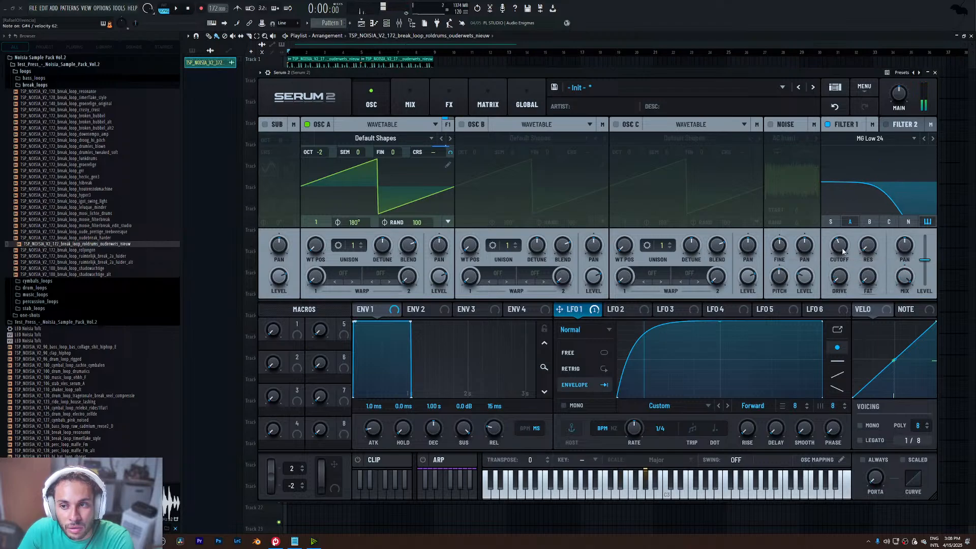
key(ctrl+z)
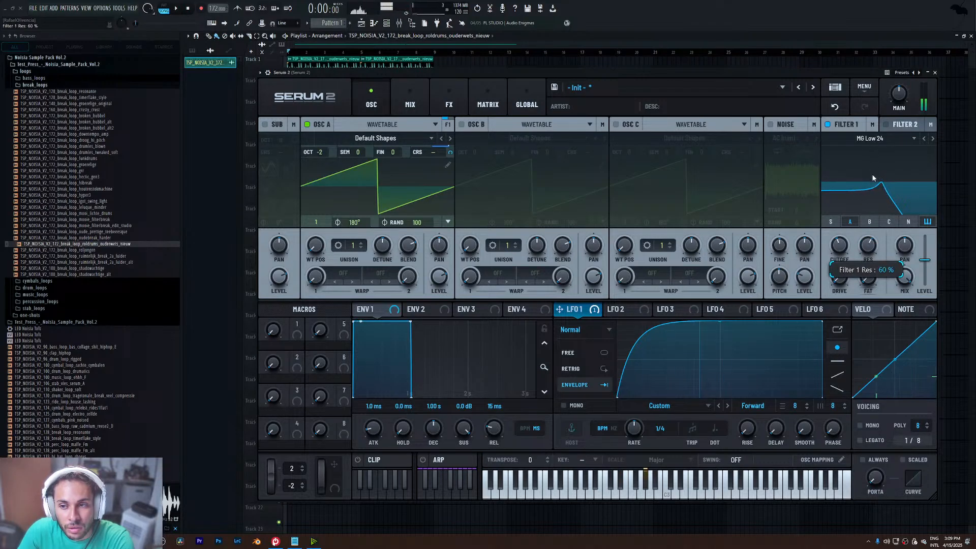
- Shape LFO 2 as a fast rise with a long linear fall, assign it to Filter 1's cutoff, and set its rate to 1/8
click(601, 312)
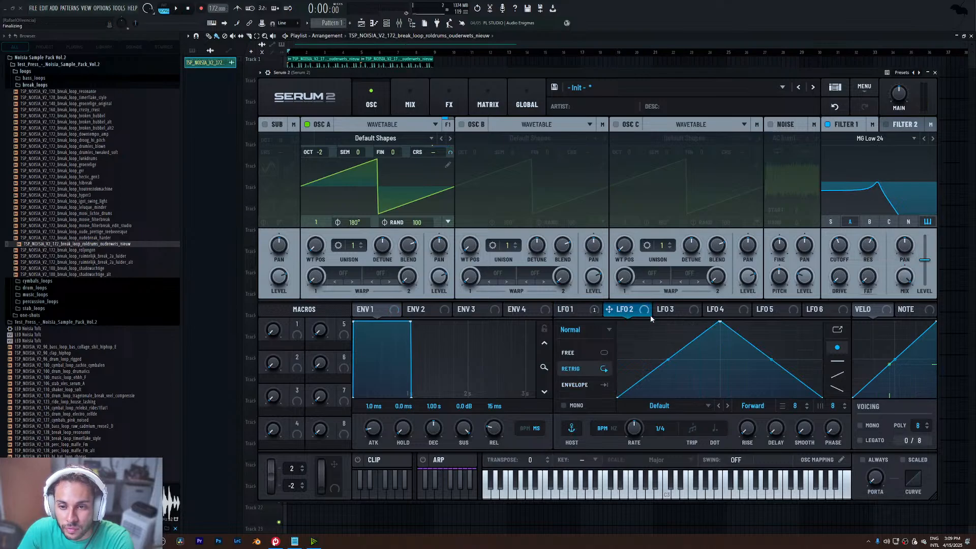
drag(720, 322, 828, 249)
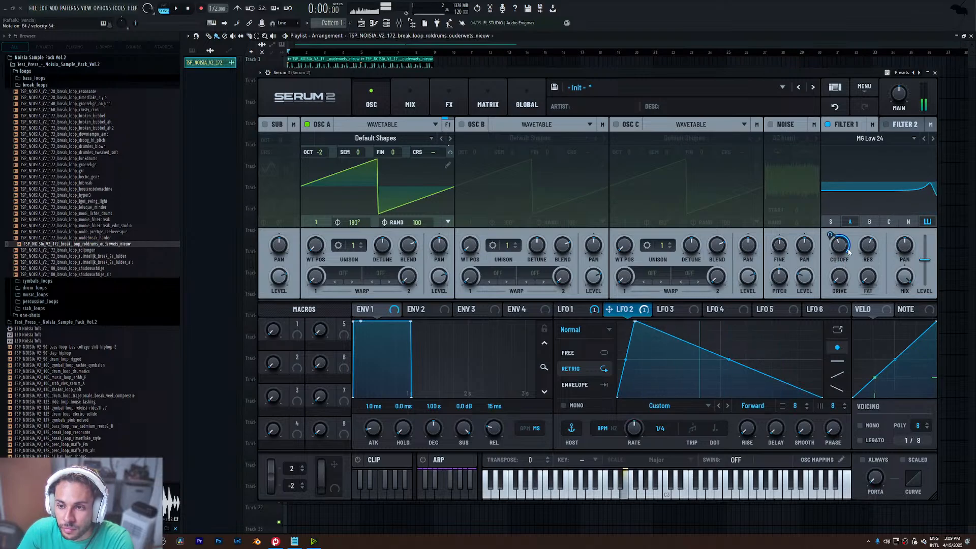
drag(835, 238, 835, 216)
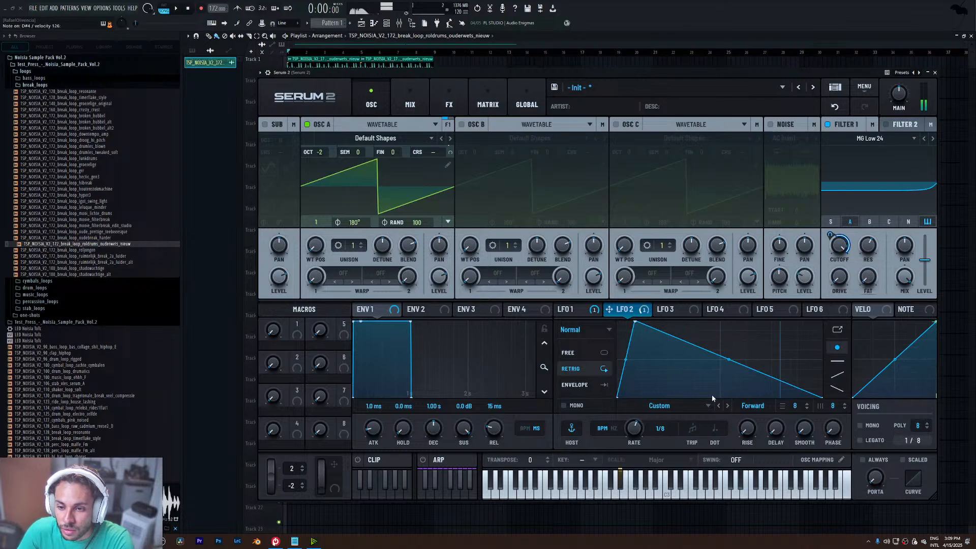
- Set LFO 2 to Envelope mode and move the end of its fall slightly earlier
click(569, 386)
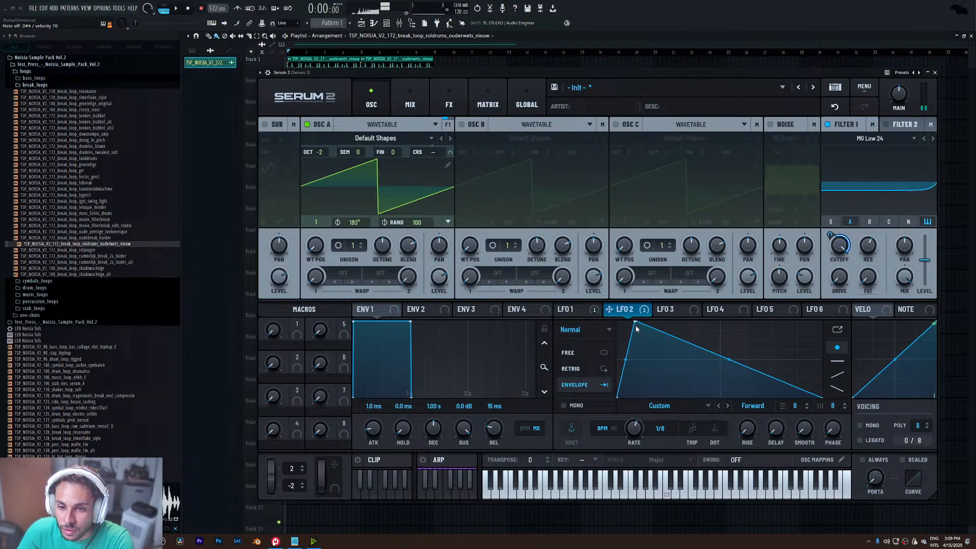
mouse_move(635, 323)
mouse_down()
mouse_move(675, 308)
mouse_move(634, 321)
mouse_up()
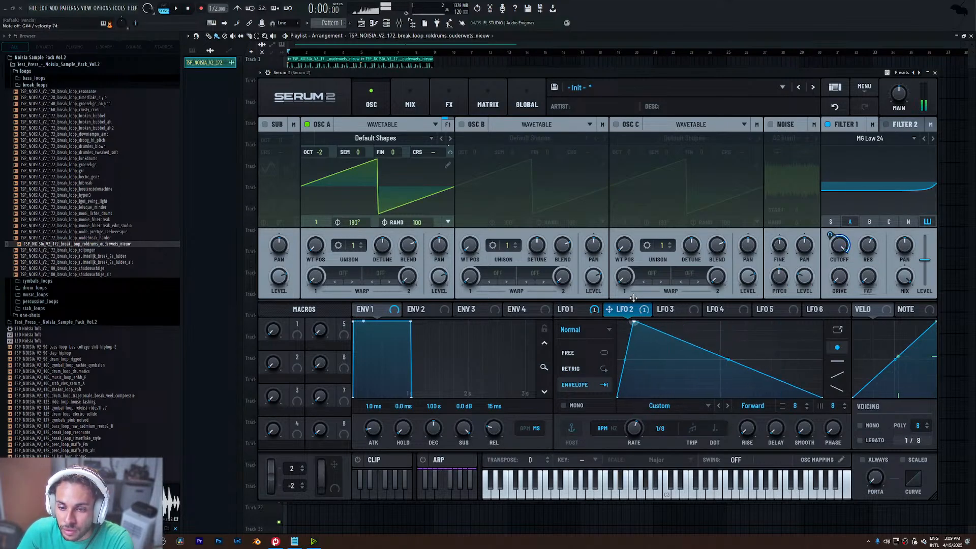
drag(822, 397, 801, 415)
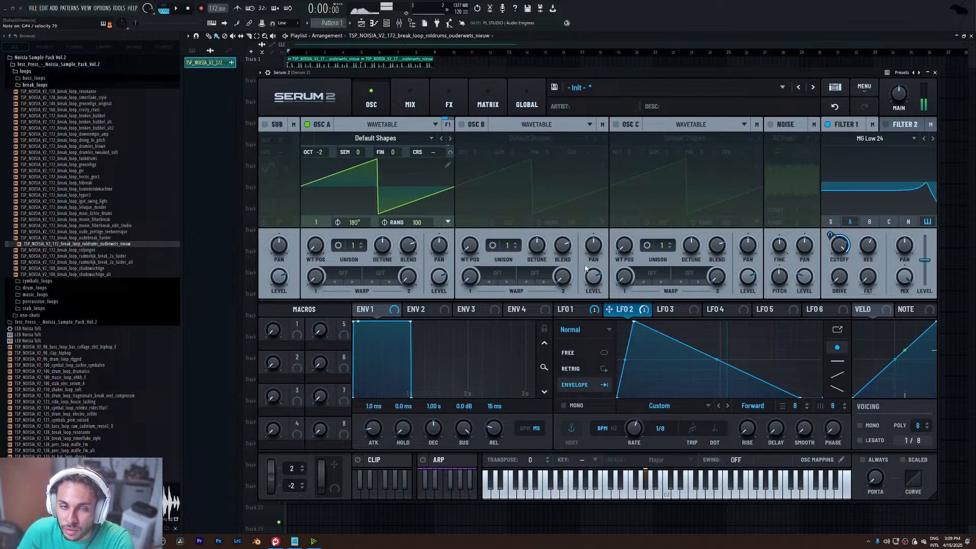
mouse_move(830, 243)
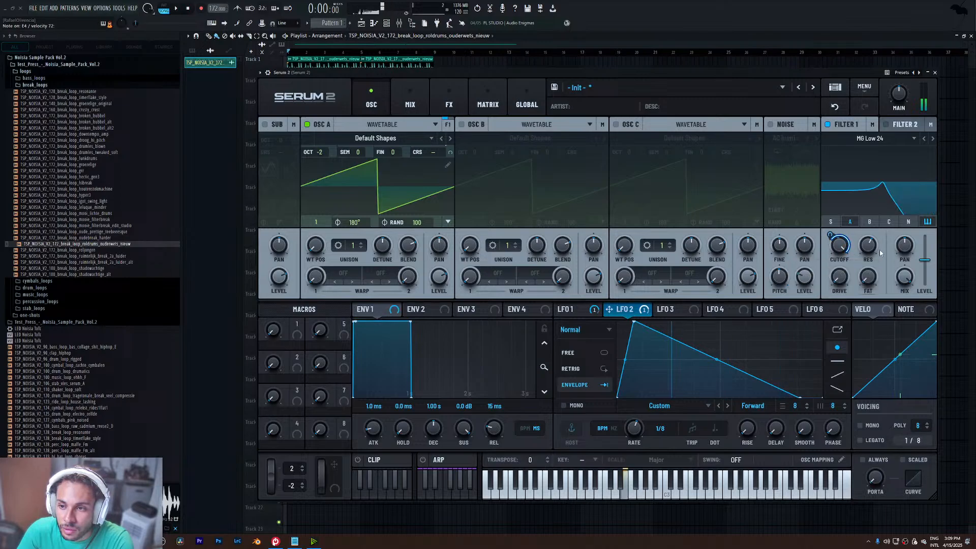
- Assign LFO 2 to Filter 1's resonance and Osc A's level, and rebalance the base resonance against its modulation amount
drag(870, 247, 870, 307)
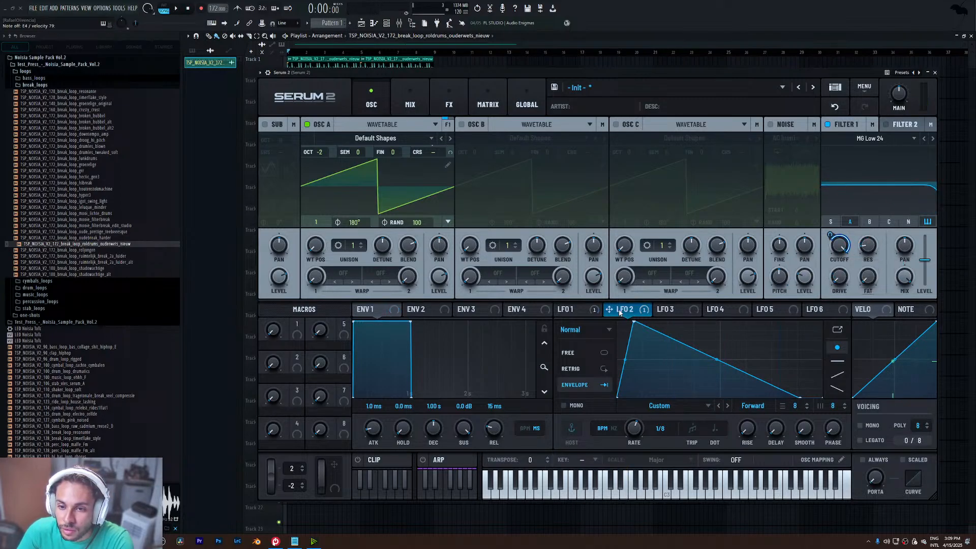
drag(616, 310, 881, 190)
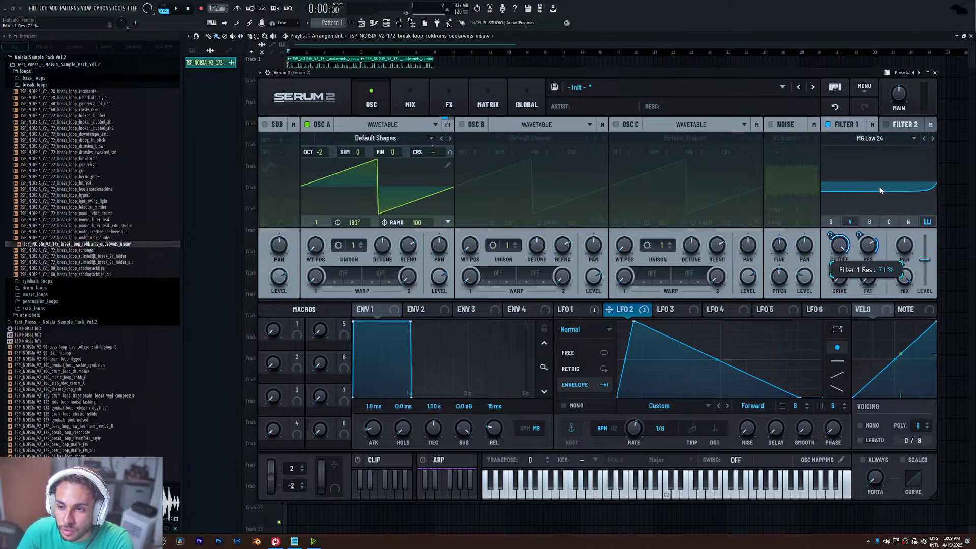
drag(868, 245, 859, 331)
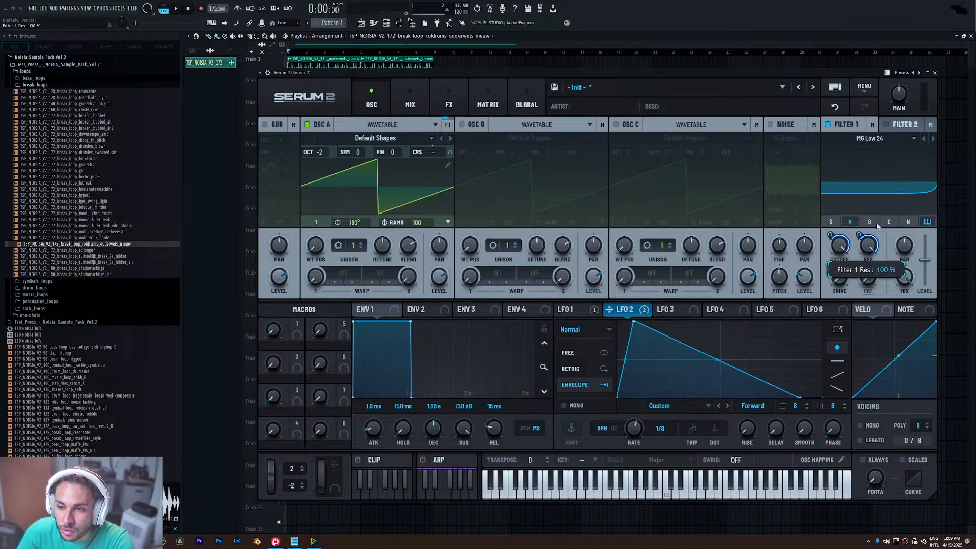
drag(863, 239, 861, 344)
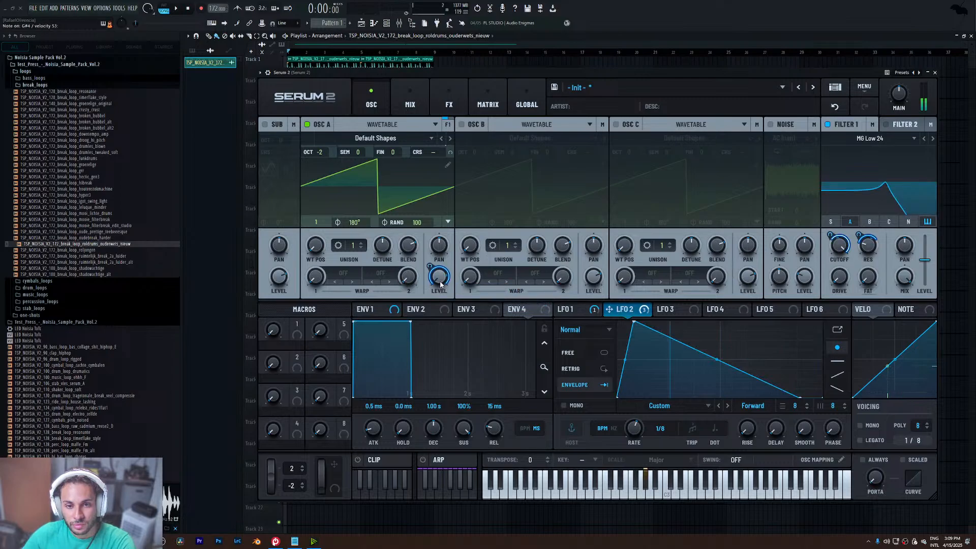
- Reshape LFO 2 with a rounded rise, a slightly later peak, and a concave decay that ends earlier
drag(625, 360, 622, 343)
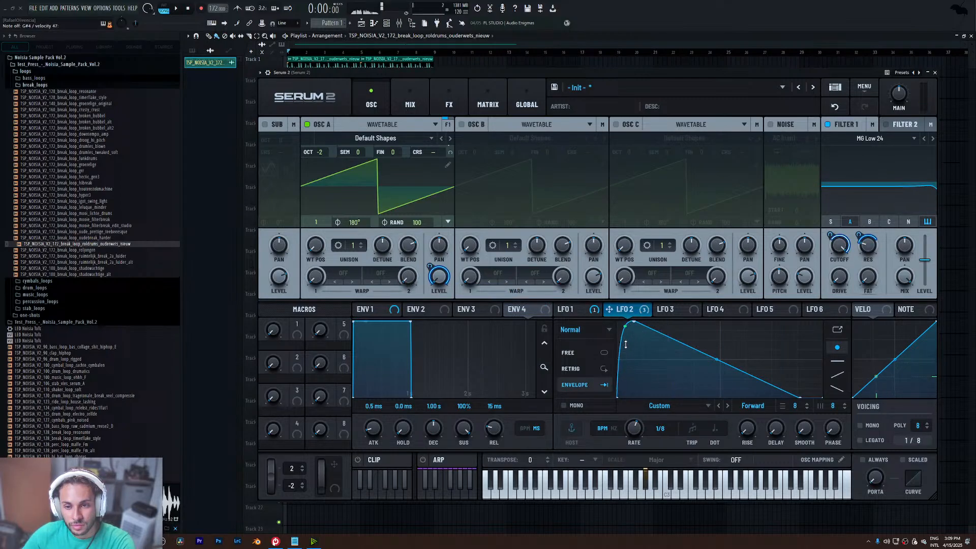
drag(718, 359, 717, 367)
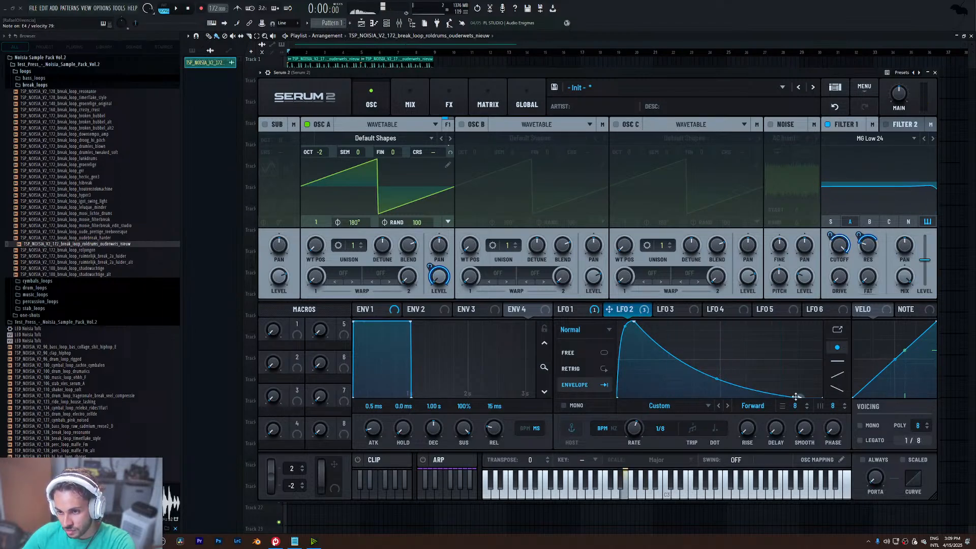
drag(797, 397, 776, 410)
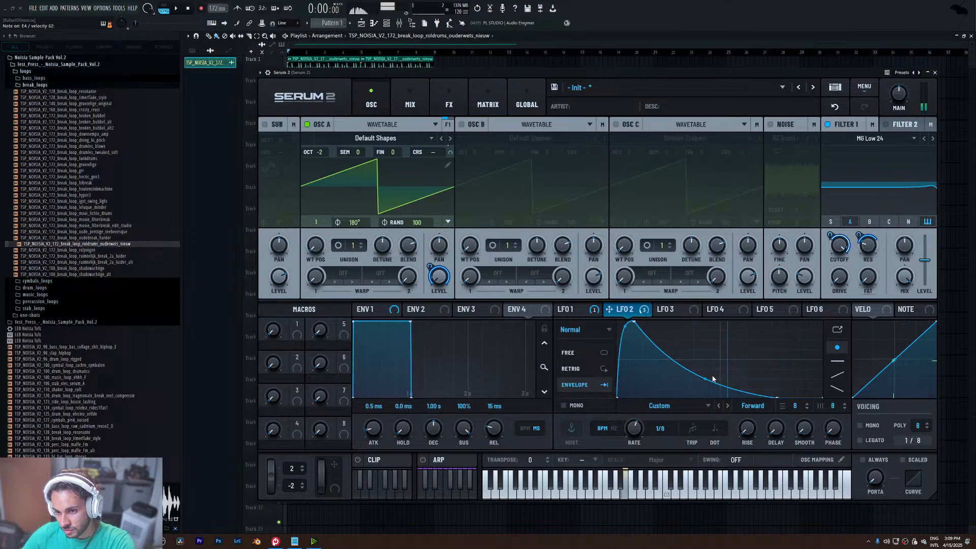
drag(713, 378, 713, 384)
drag(632, 322, 659, 310)
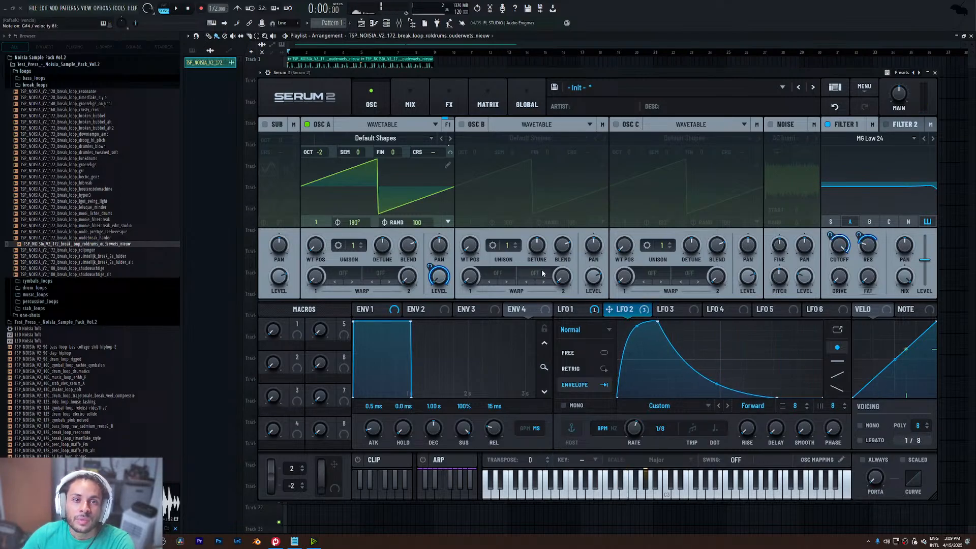
click(410, 102)
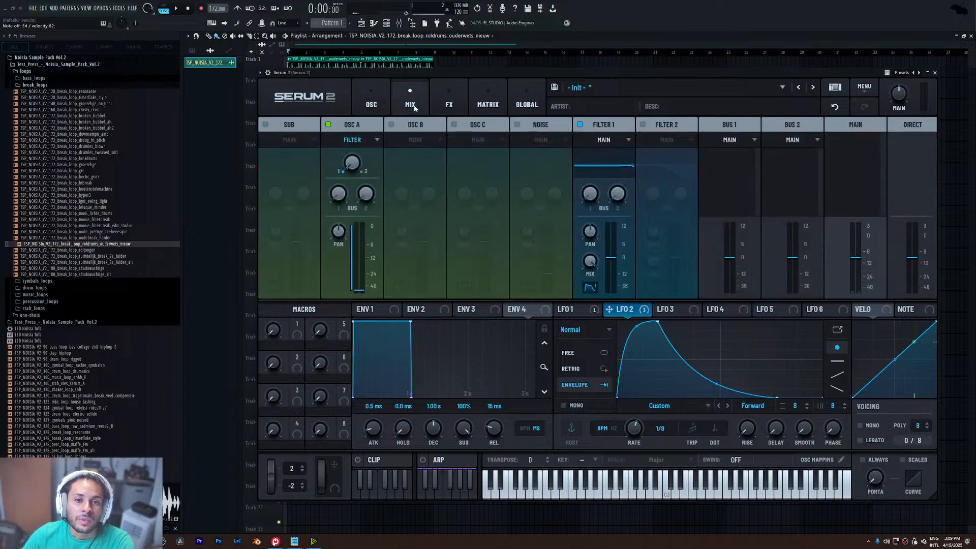
click(371, 102)
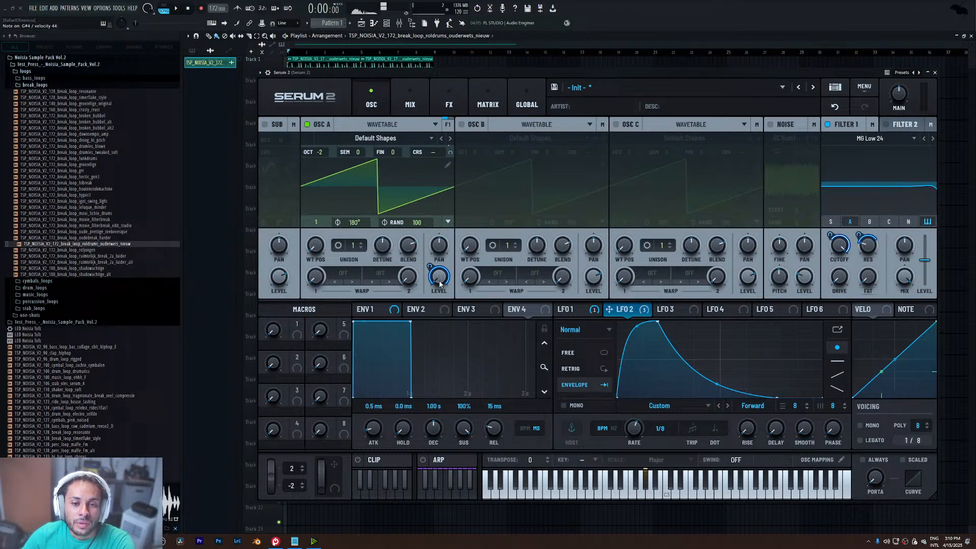
click(574, 310)
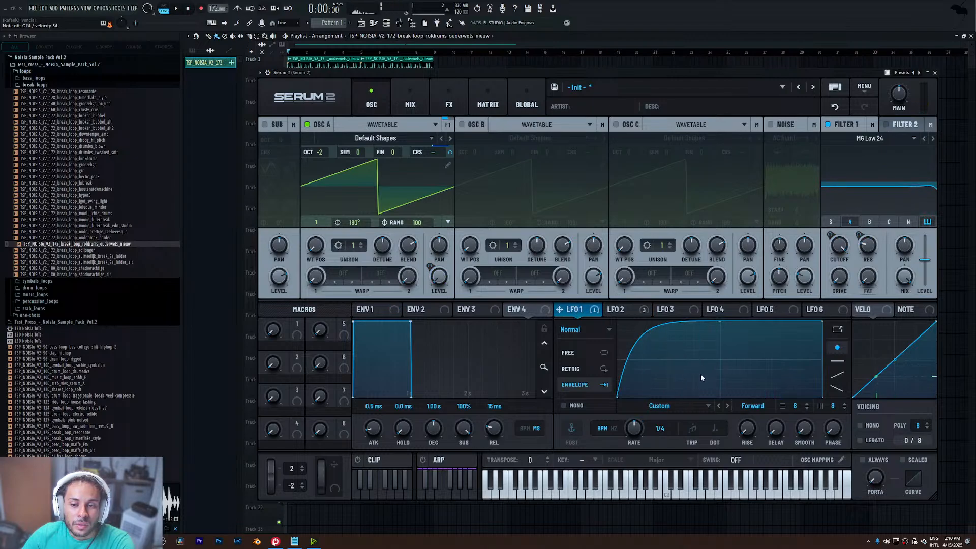
drag(660, 433, 637, 432)
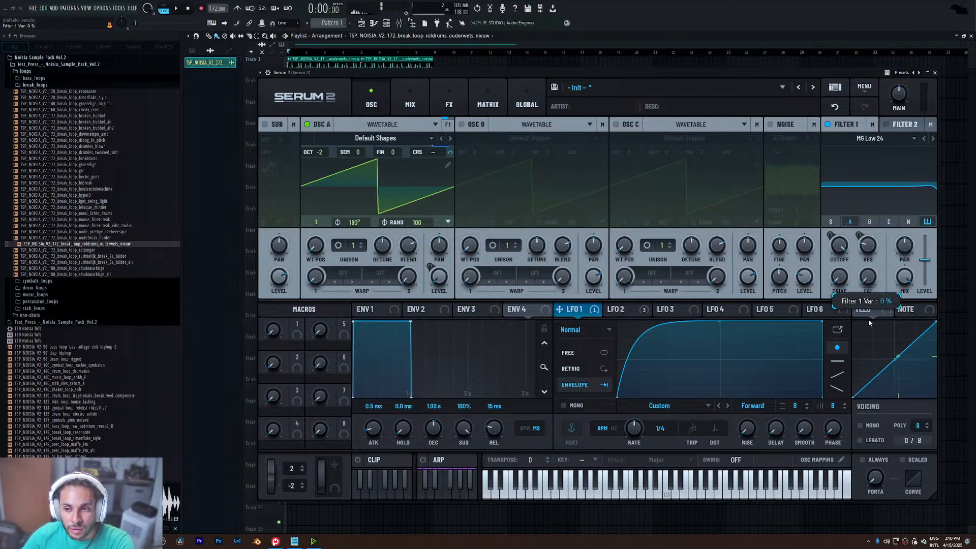
- Add a multiband Compressor with 9.6 dB gain, followed by a Filter effect, to the main effects chain
click(393, 103)
click(277, 146)
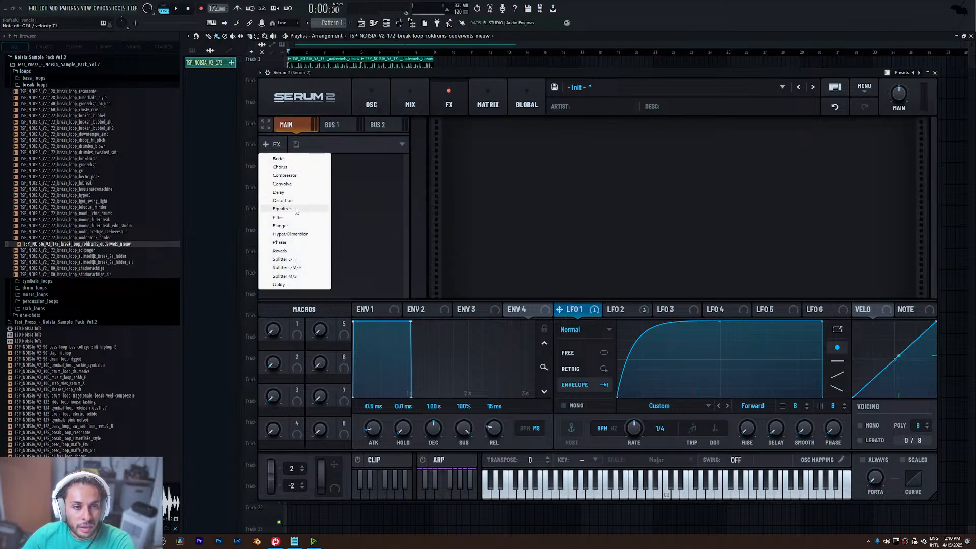
click(316, 178)
drag(692, 149, 692, 133)
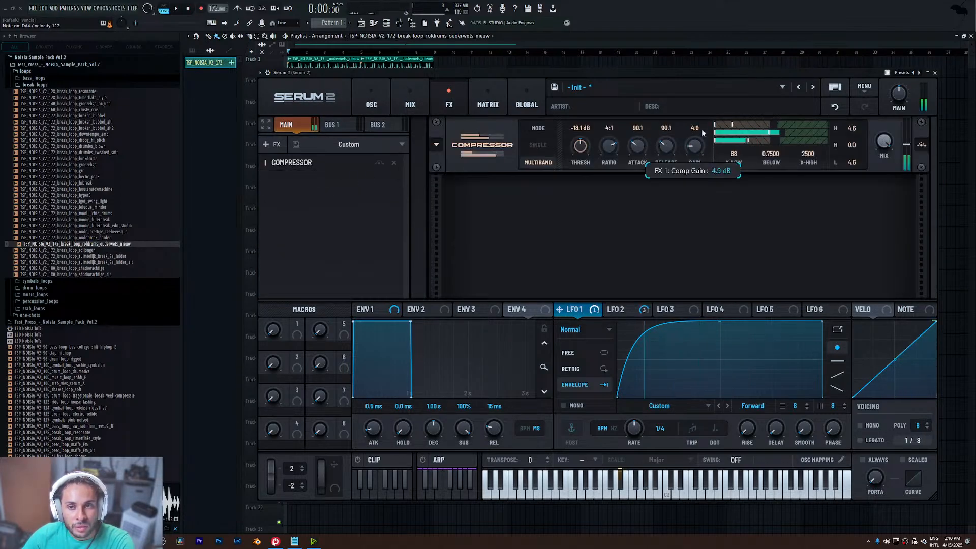
click(265, 145)
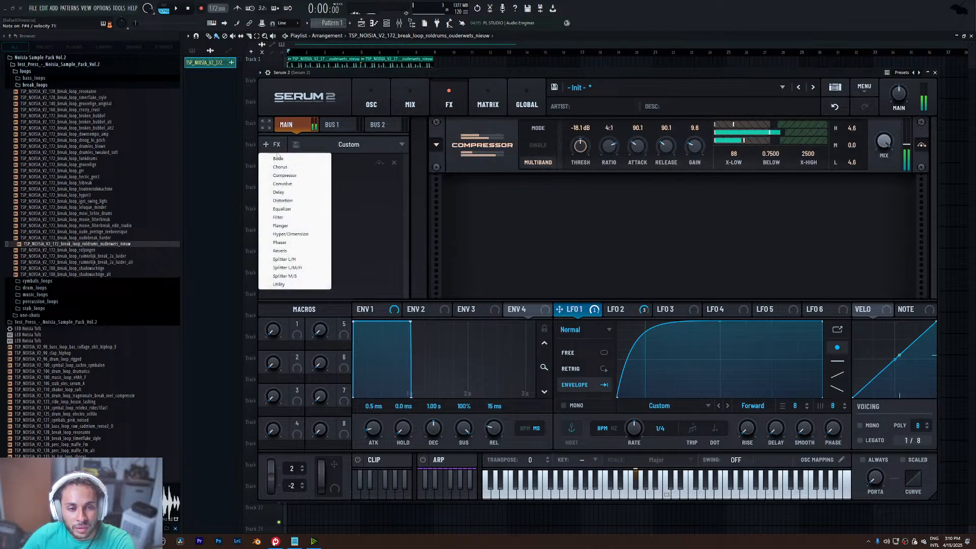
click(302, 220)
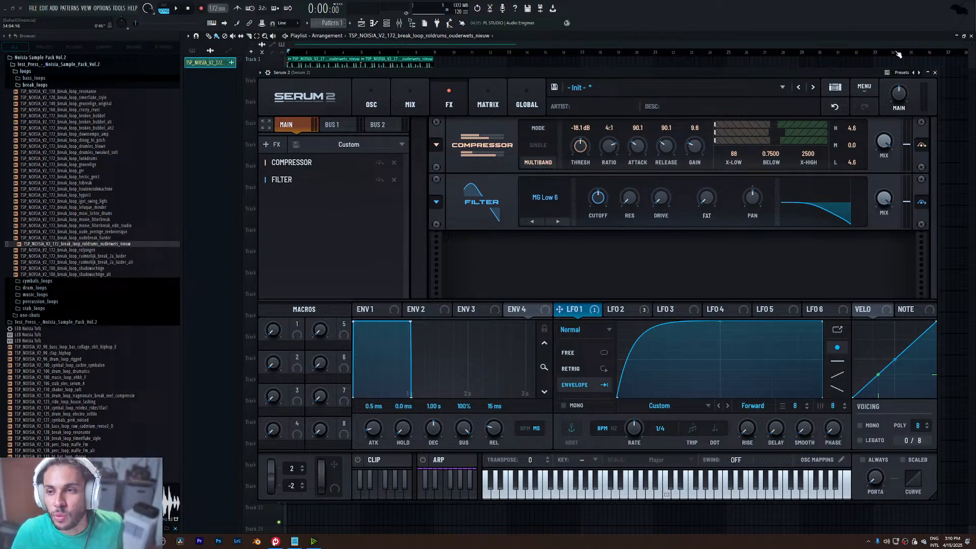
- Add a new Serum 2 instance to the Unsorted group of the channel rack and close its plugin window
click(935, 73)
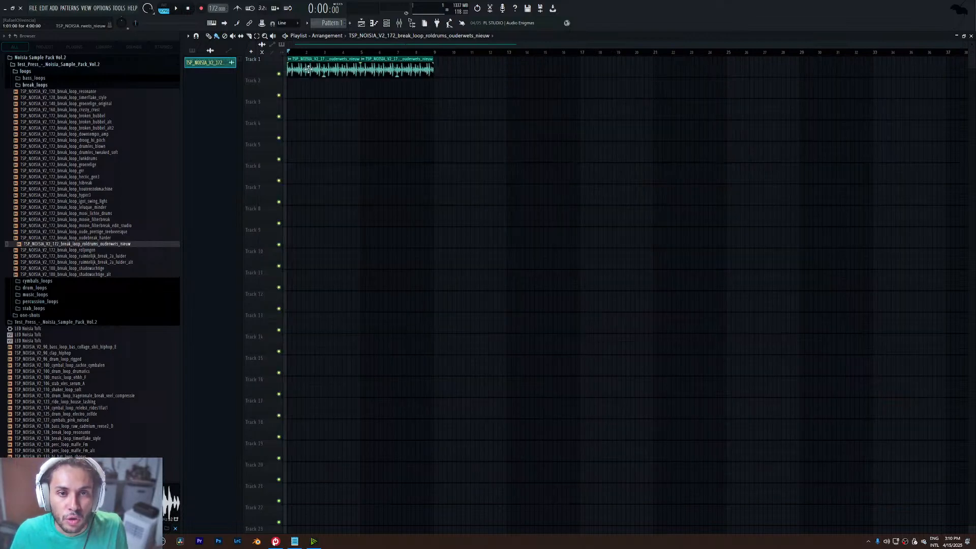
click(386, 23)
click(457, 189)
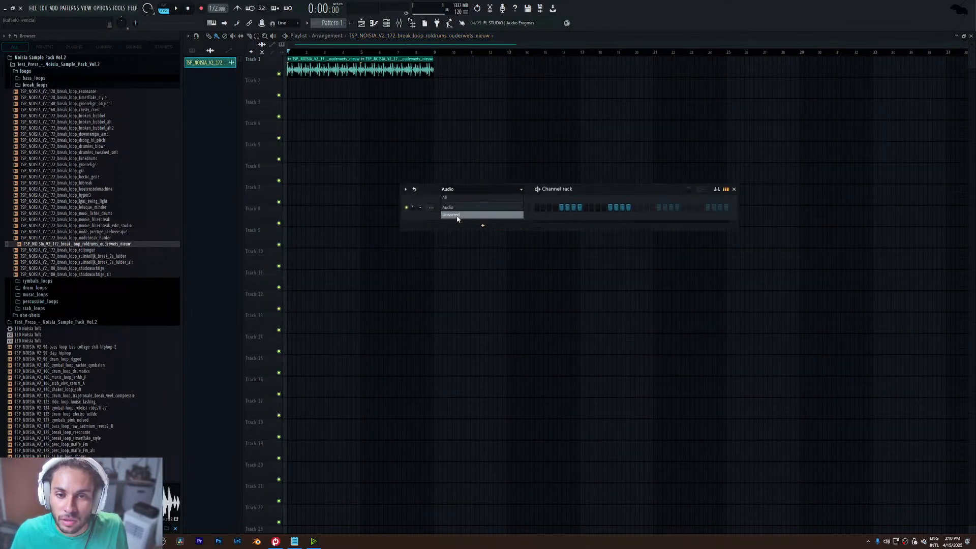
click(458, 215)
click(484, 237)
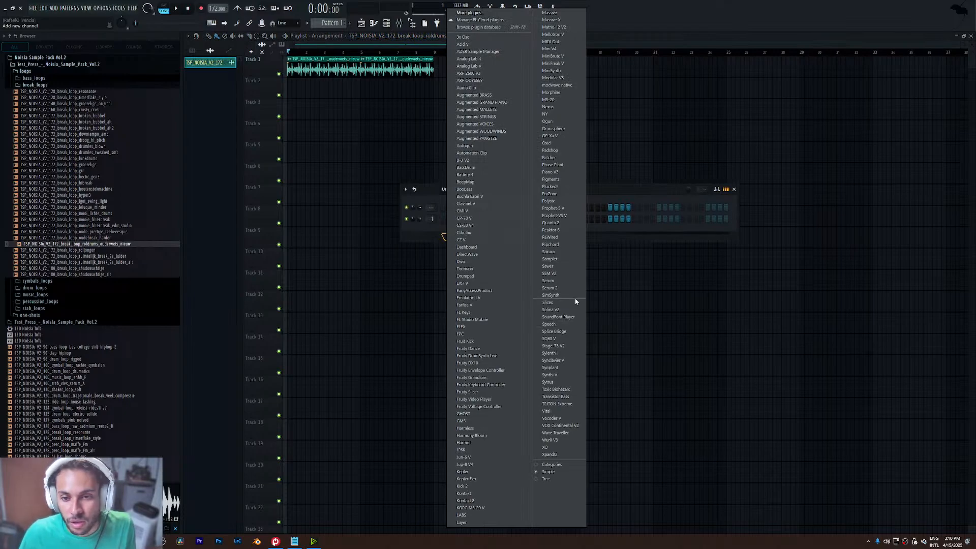
click(552, 288)
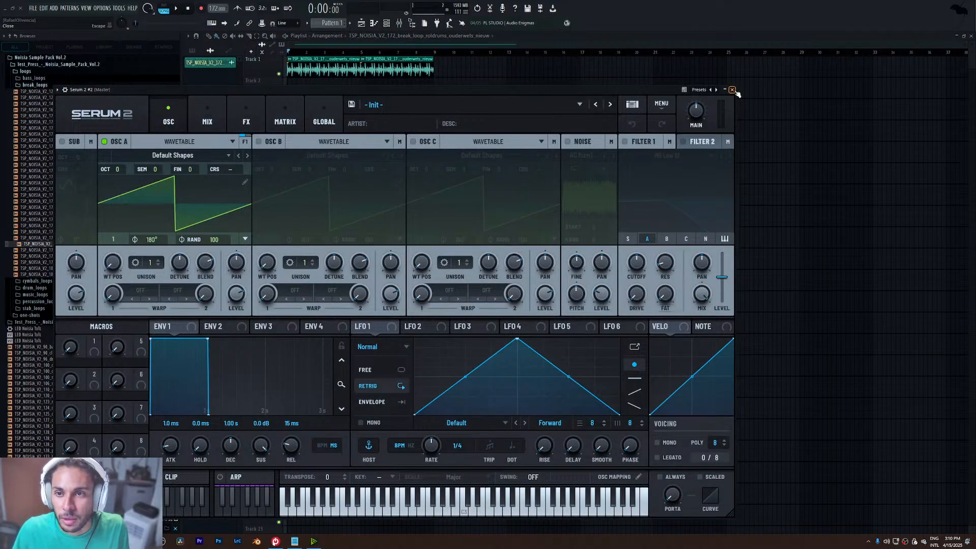
click(732, 89)
- Record a short three-chord progression into the new Serum 2 channel's piano roll at 150 BPM
right_click(496, 234)
click(555, 231)
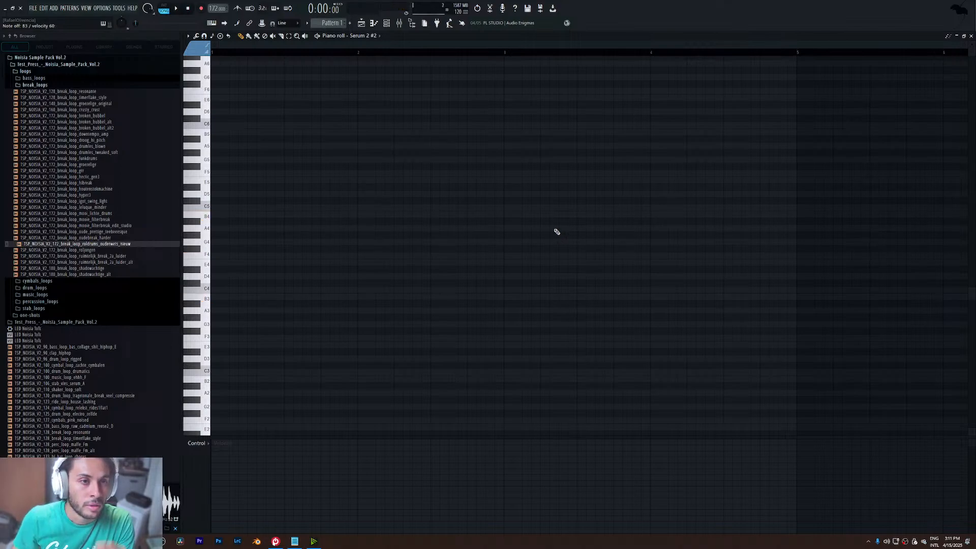
scroll(216, 9, down, 14)
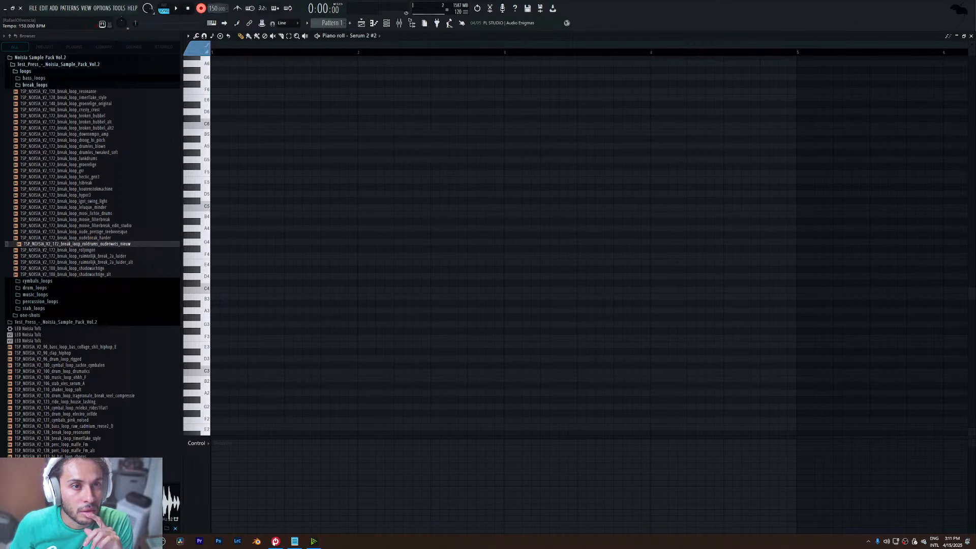
click(177, 8)
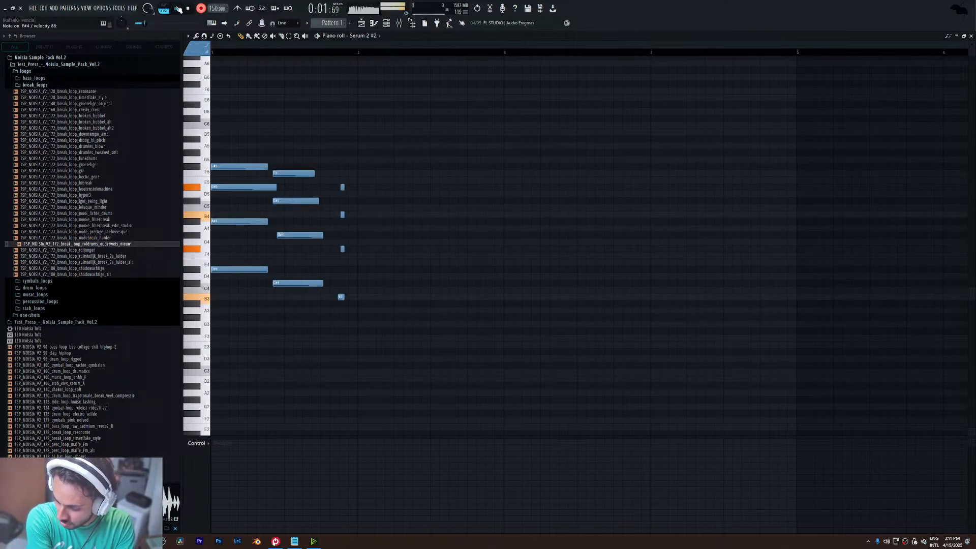
key(space)
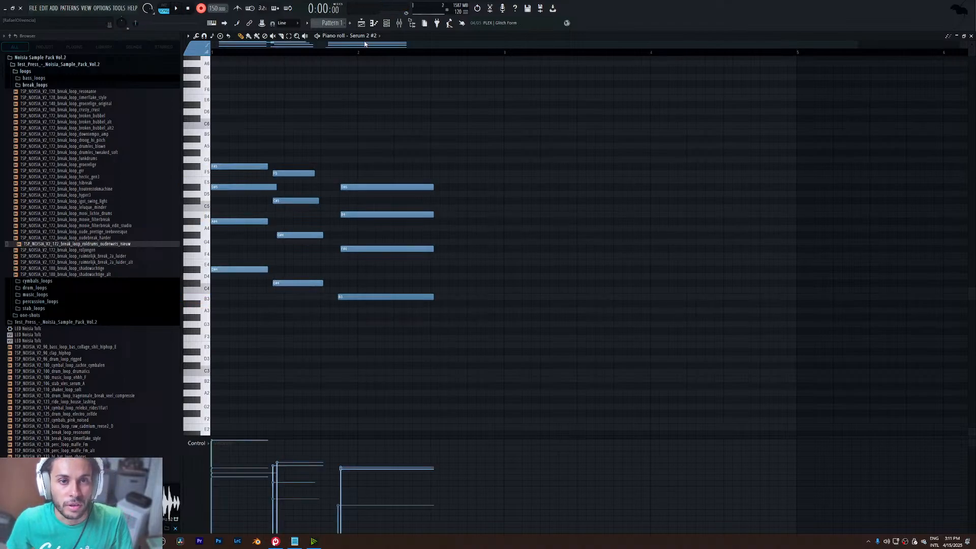
- Delete the Pattern 1 clip from Track 2 of the playlist
click(361, 23)
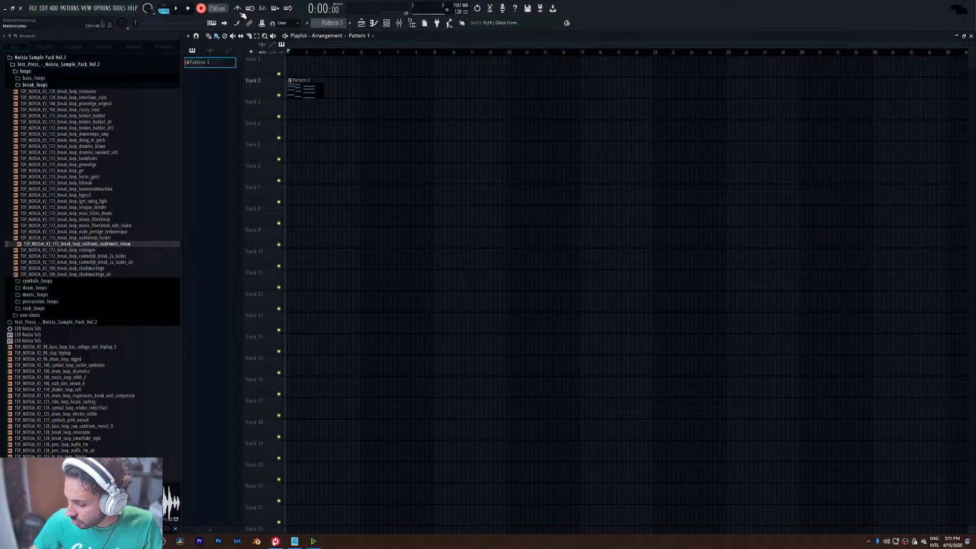
right_click(305, 89)
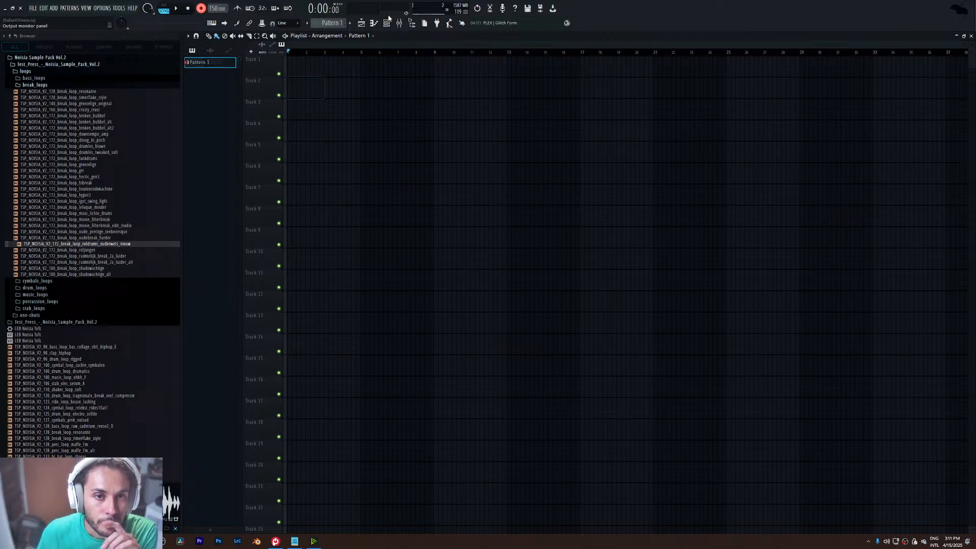
- Delete all recorded notes from the second Serum 2 channel's piano roll
key(F6)
click(569, 237)
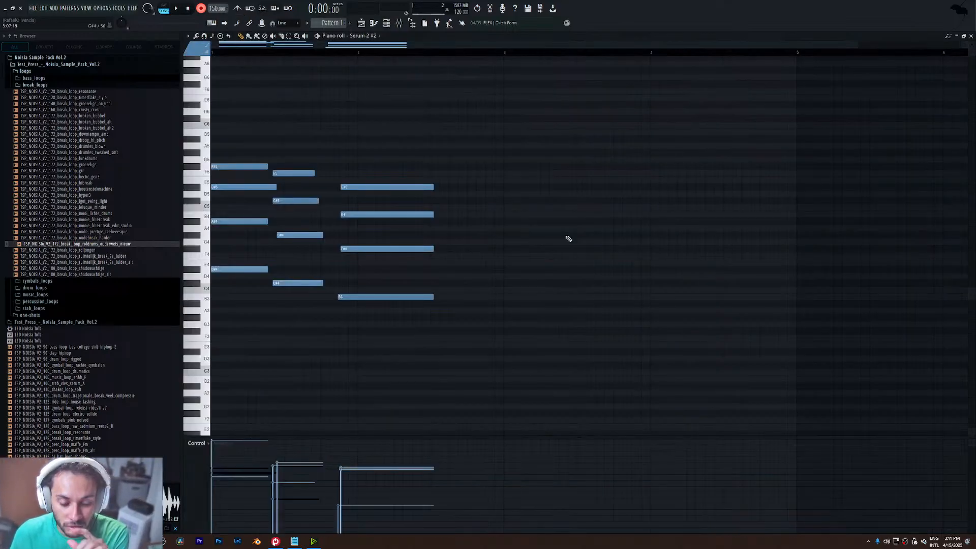
key(ctrl+a)
key(Delete)
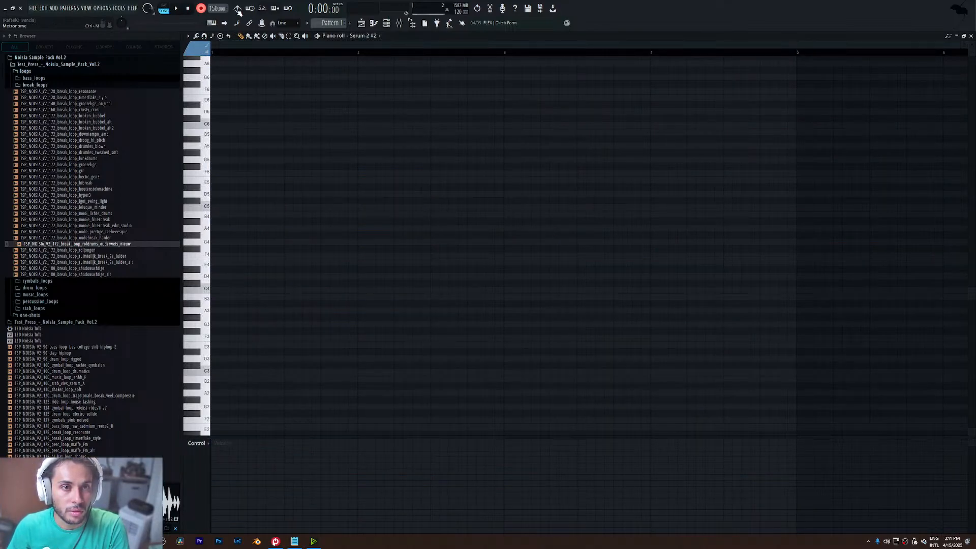
- Record the three-chord progression twice across four bars in the second Serum 2 channel and quantize the notes
click(177, 9)
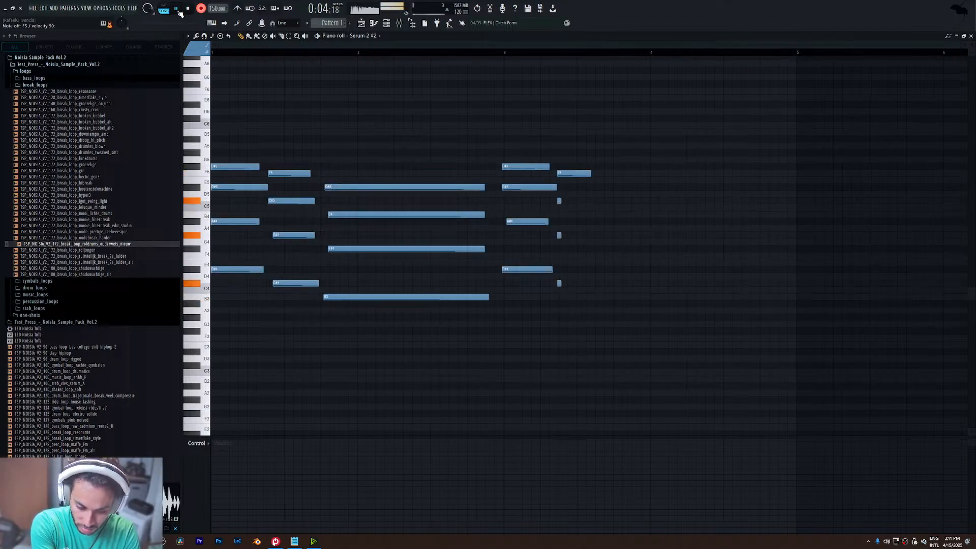
key(space)
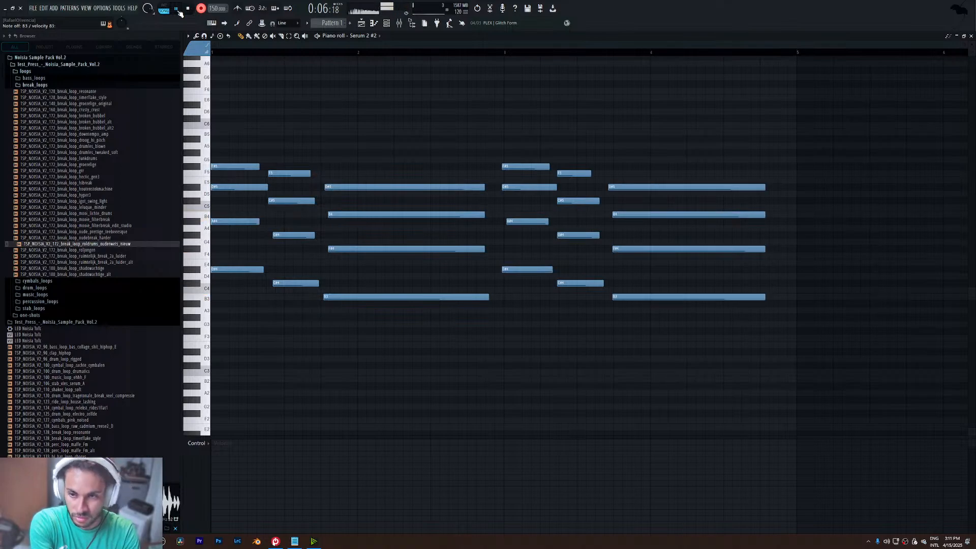
key(ctrl+q)
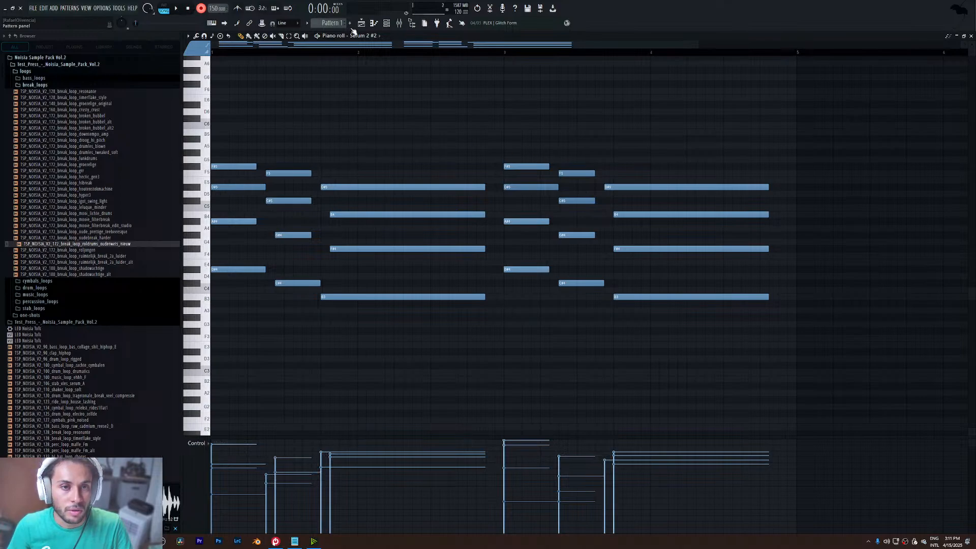
- Play back the chords, then add another Serum 2 channel with oscillator A's octave set to +1 and close its plugin window
key(space)
key(F6)
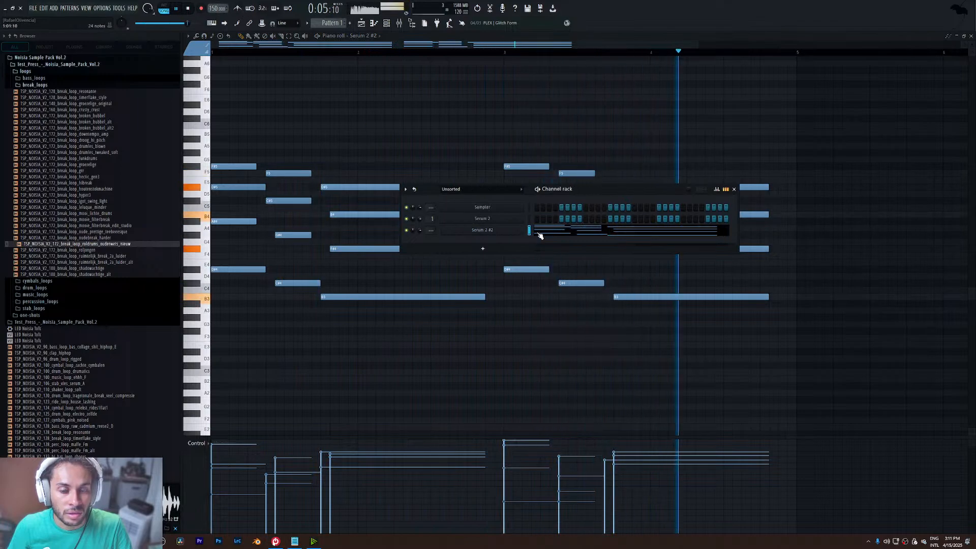
key(space)
click(482, 248)
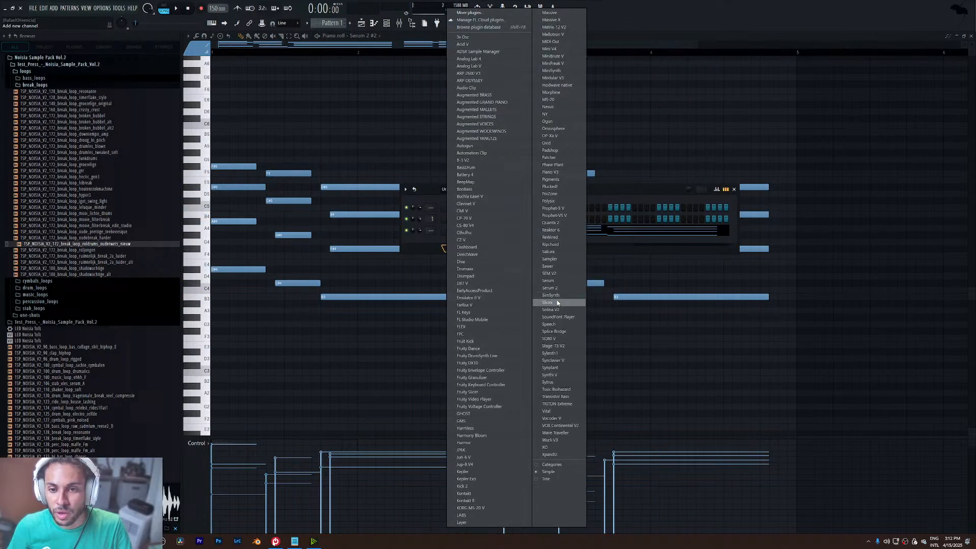
click(557, 288)
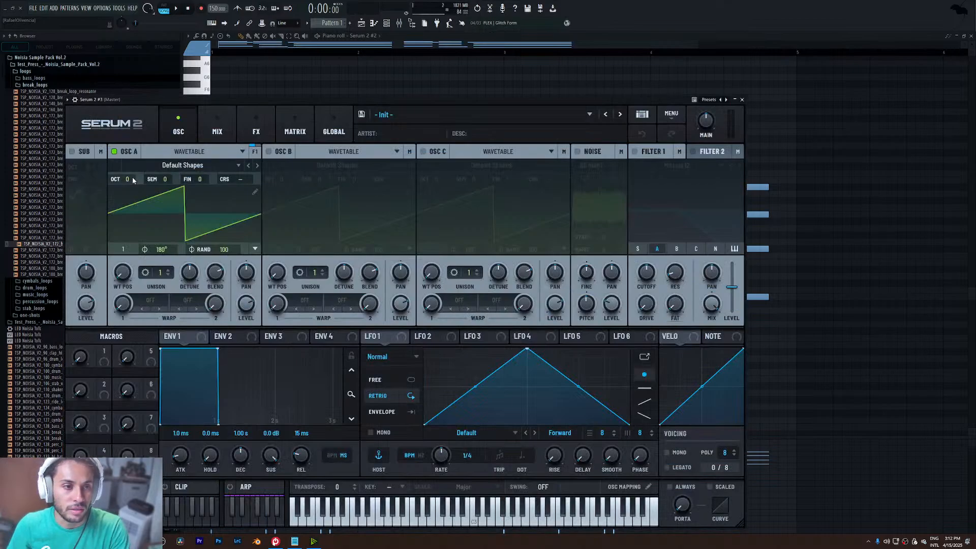
drag(132, 177, 133, 165)
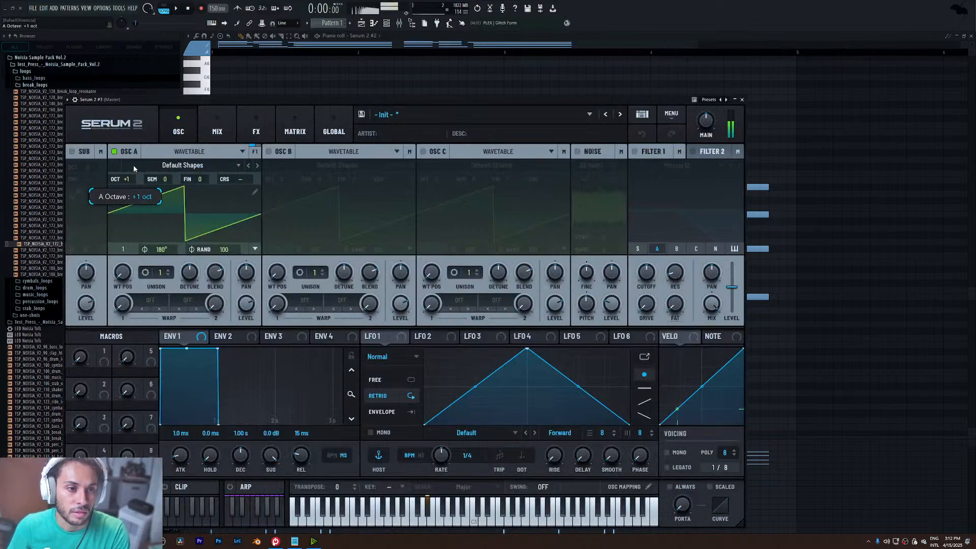
click(743, 100)
- Start a melody in the third Serum 2 channel's piano roll with A#4, G#4, F#4 and a longer G#4 in bar 1
right_click(512, 241)
click(560, 244)
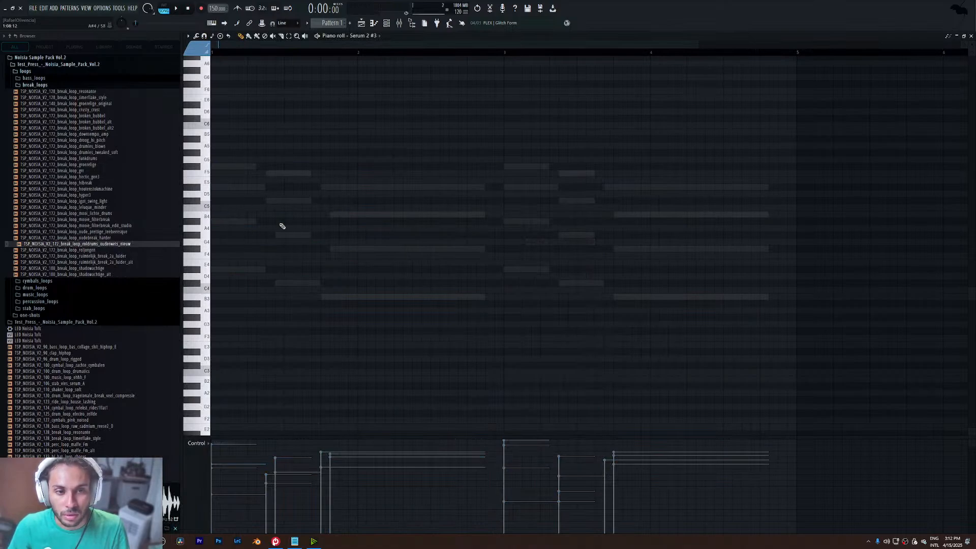
click(221, 221)
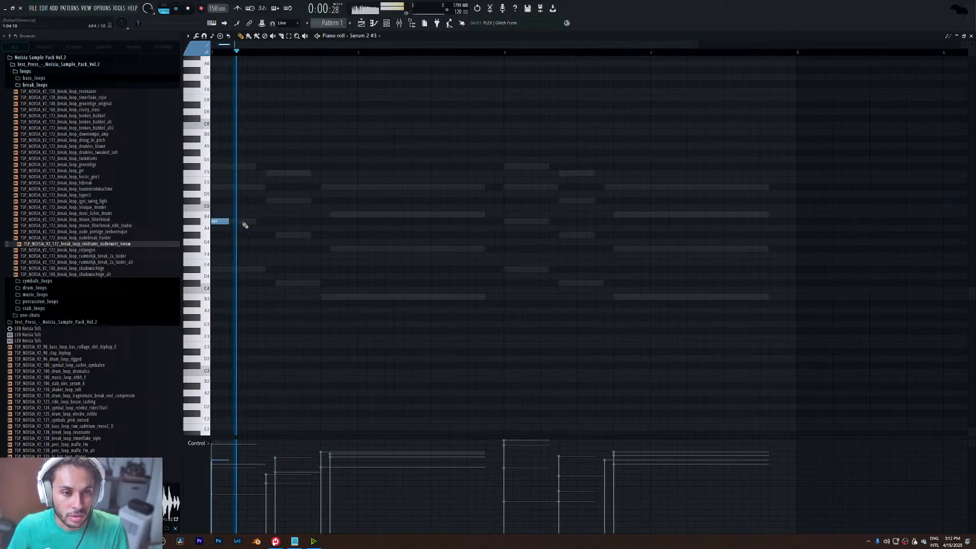
drag(243, 221, 293, 236)
click(250, 242)
key(space)
click(282, 236)
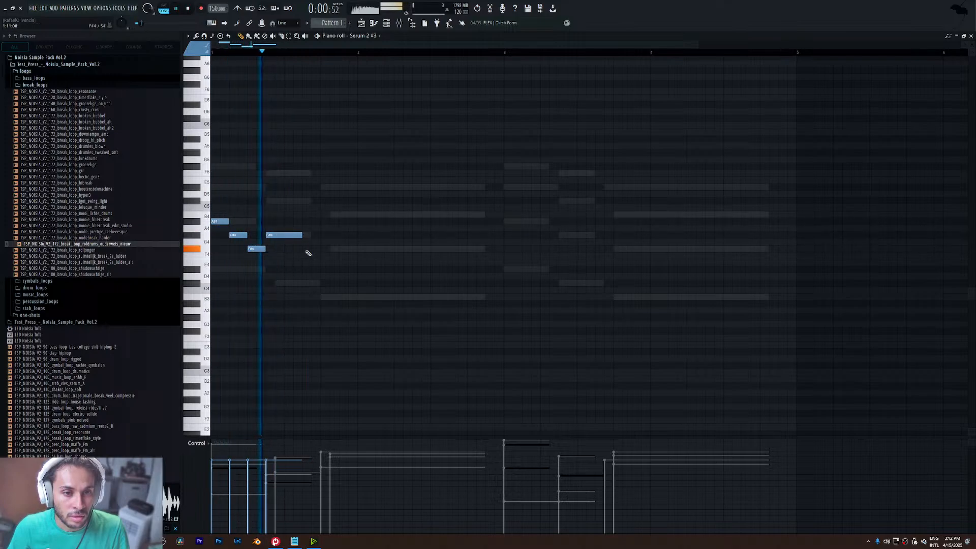
key(space)
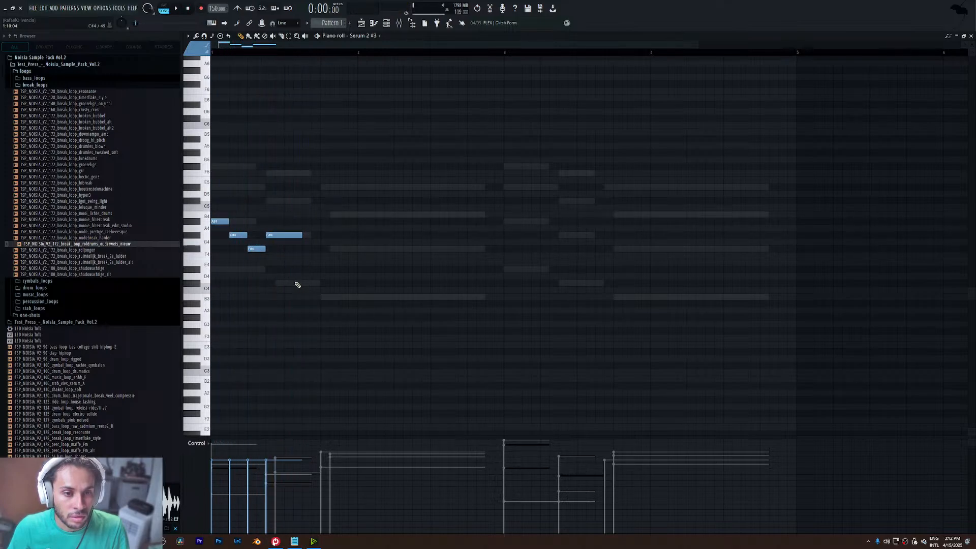
- In the chord channel's piano roll, line up the uneven note starts of the second and third chords in the first pass
double_click(297, 284)
drag(298, 284, 288, 285)
click(279, 236)
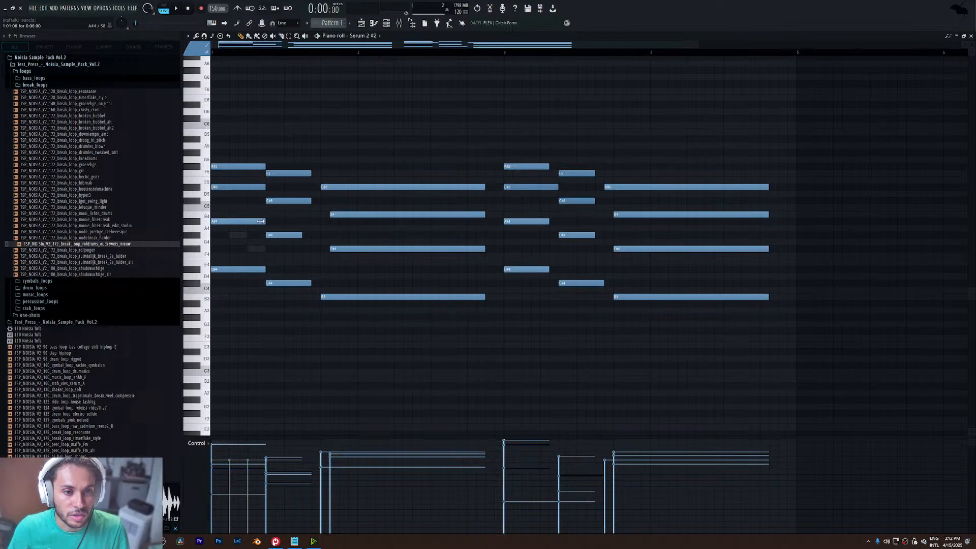
key(space)
drag(332, 214, 323, 214)
key(space)
drag(331, 247, 322, 248)
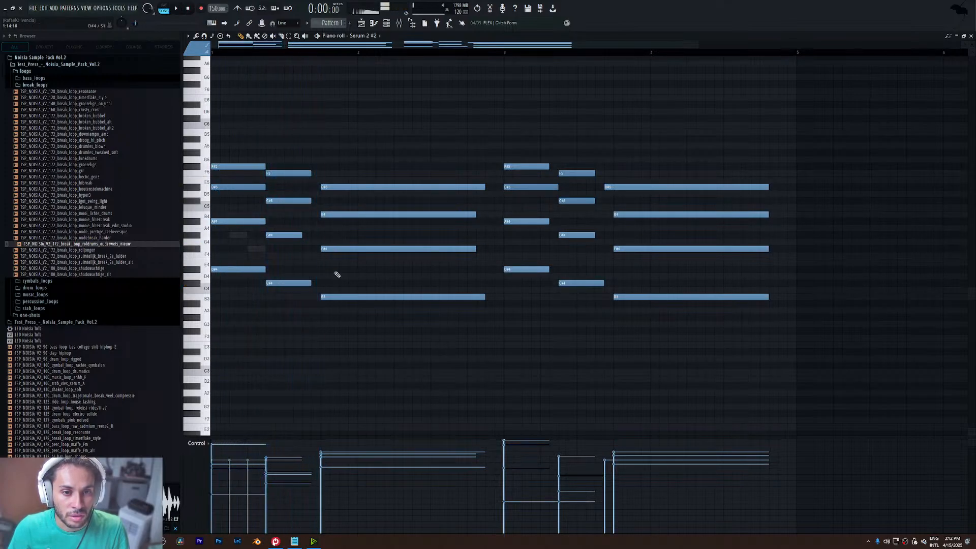
- Lengthen the first pass's third chord so that all of its notes end at the start of bar 3
key(space)
drag(479, 206, 506, 251)
key(space)
drag(484, 189, 501, 188)
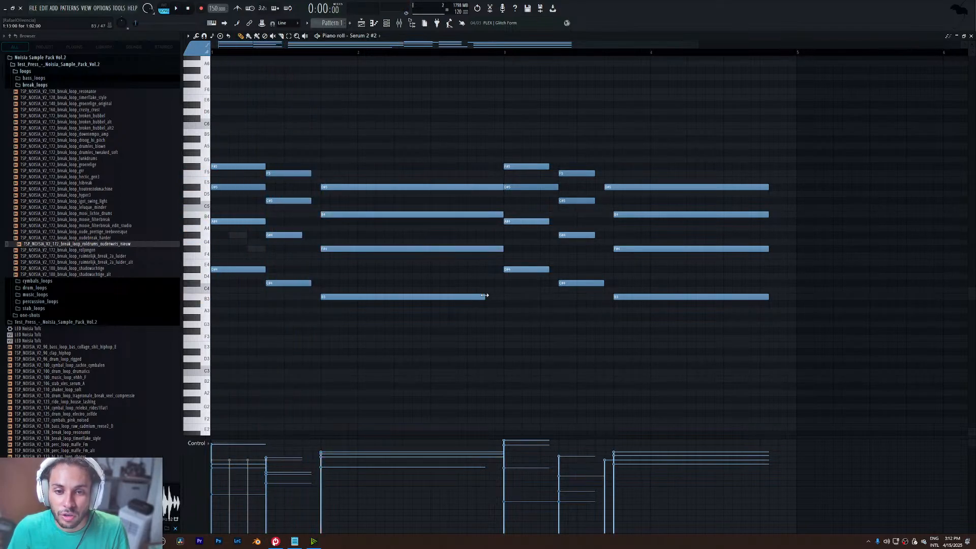
- Extend the repeated first and second chords to meet the chords that follow, and align the third chord's D#5 start with its other notes
drag(553, 295, 545, 213)
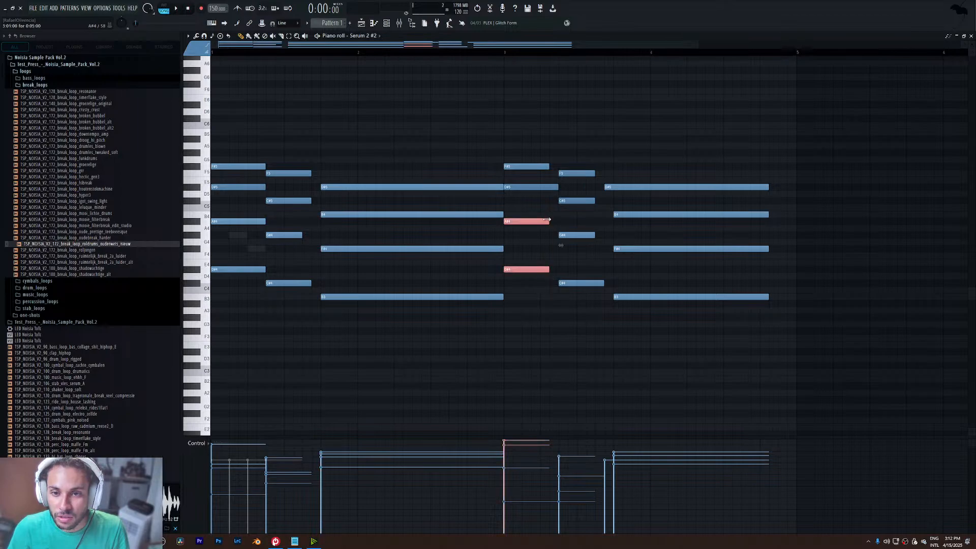
key(space)
drag(549, 167, 558, 167)
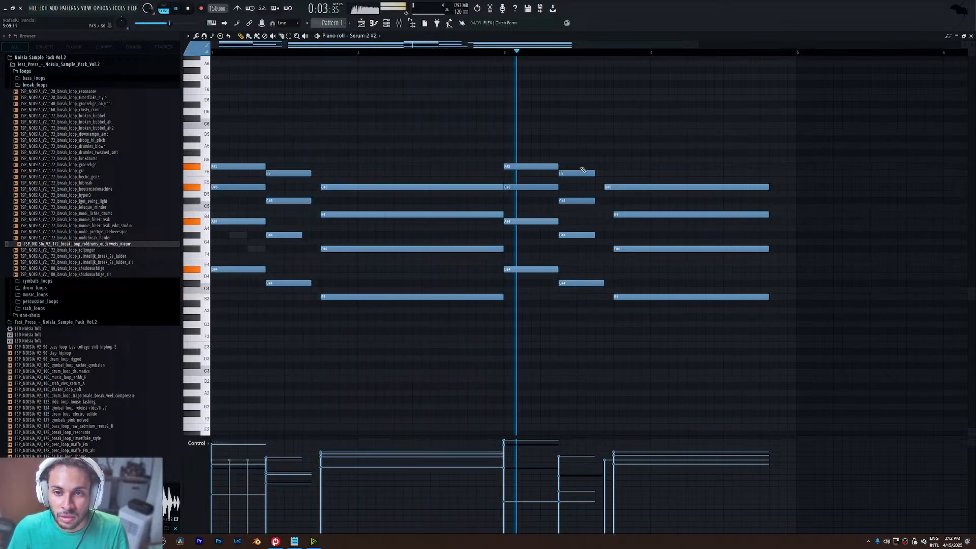
drag(593, 151, 613, 283)
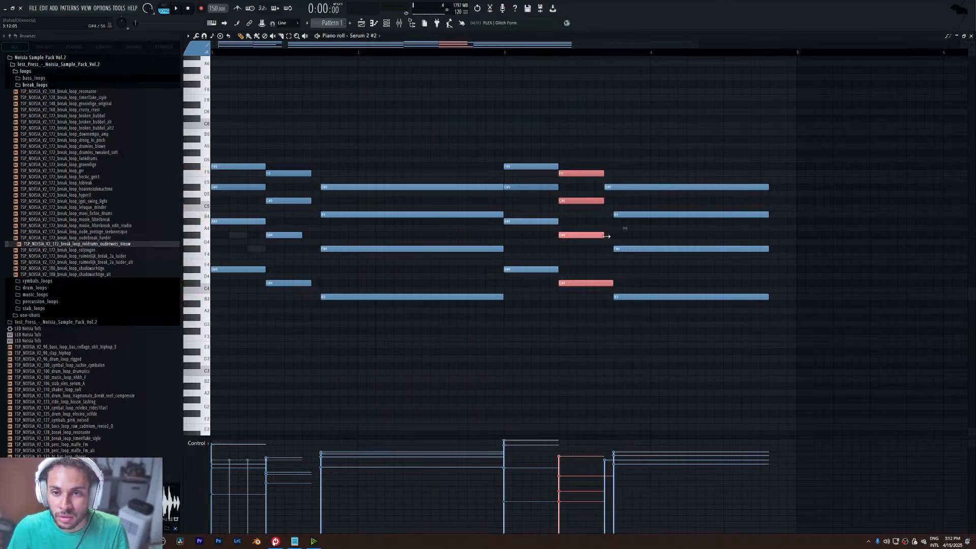
drag(622, 184, 613, 235)
- Lengthen the notes of the first pass's second chord so that they reach the start of the third chord
click(289, 235)
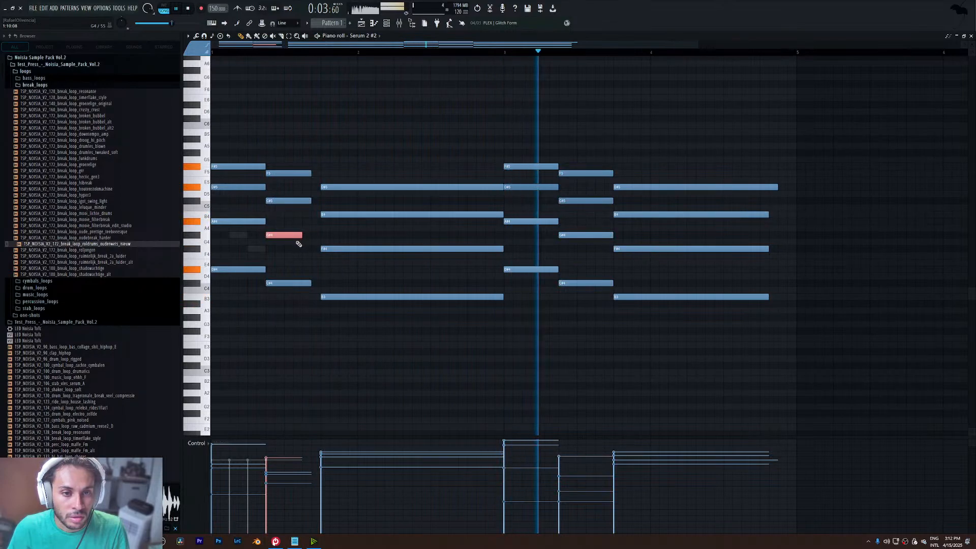
key(space)
drag(301, 235, 320, 236)
drag(312, 200, 319, 201)
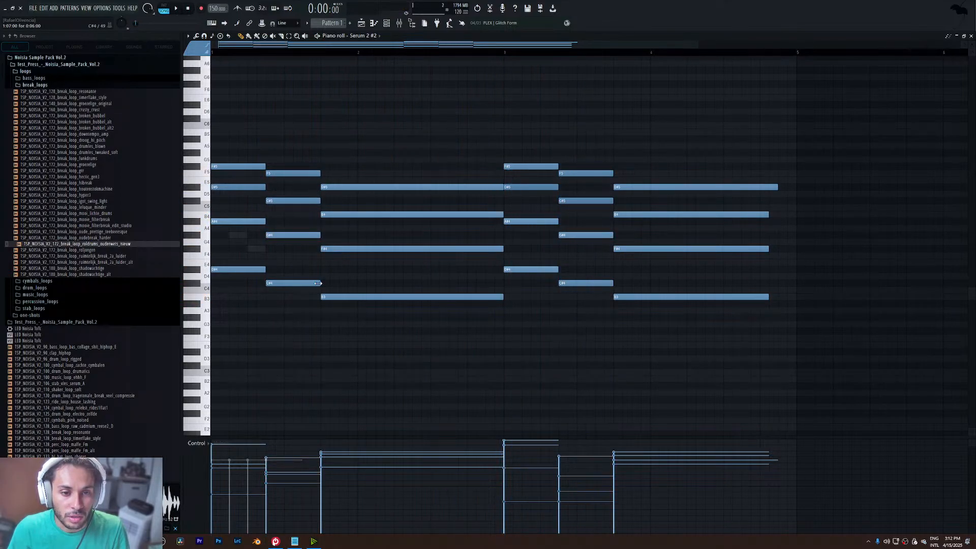
- Return to the melody channel and add a short F#4 directly after the longer G#4, ending at the third chord's start
double_click(260, 249)
key(space)
click(305, 248)
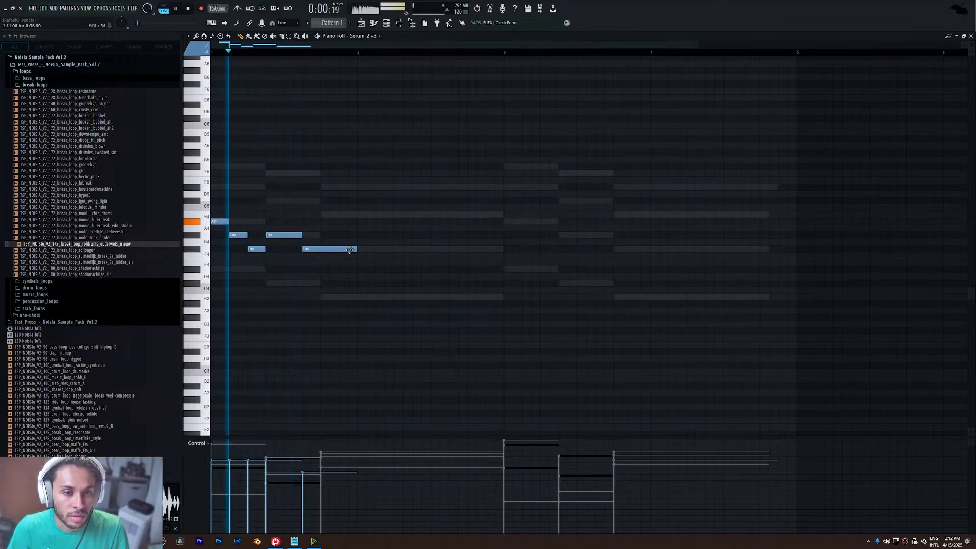
drag(350, 250, 320, 249)
click(323, 255)
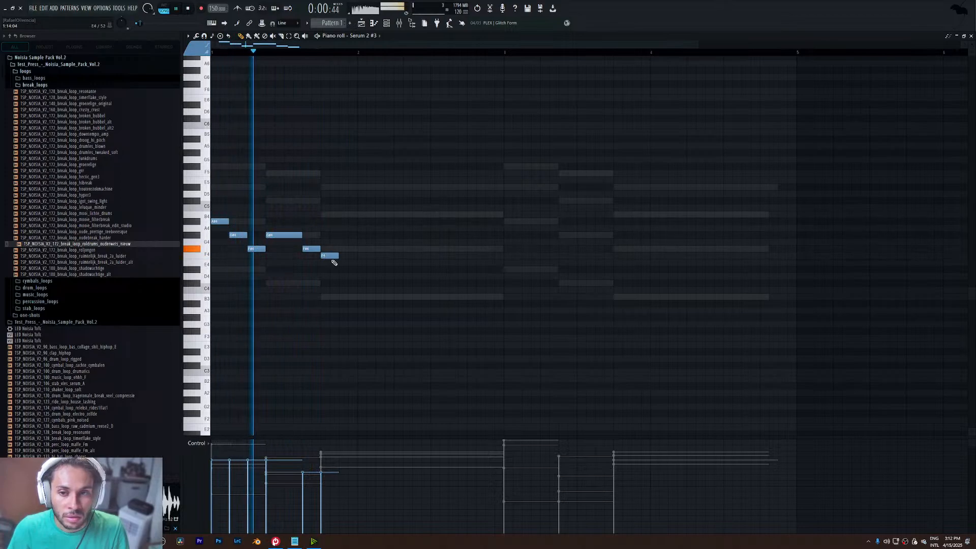
right_click(336, 256)
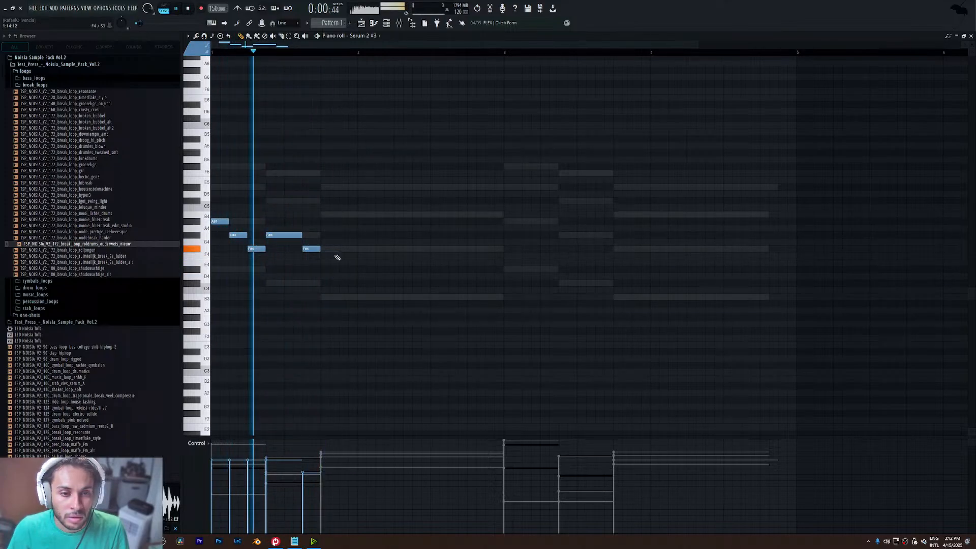
key(space)
key(space)
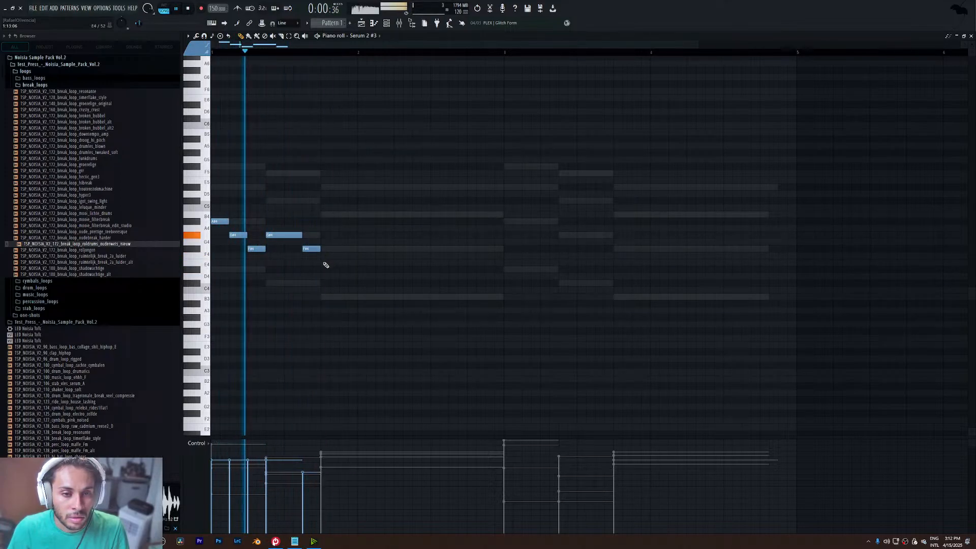
- Try different pitches for a short melody note after the last F#4 and settle on F4
click(325, 256)
key(space)
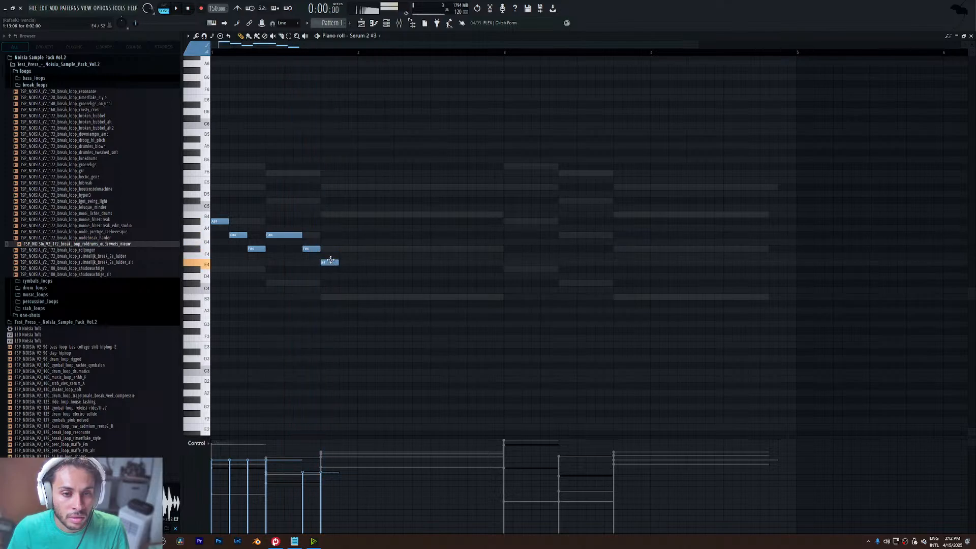
click(332, 249)
key(space)
right_click(329, 248)
right_click(329, 248)
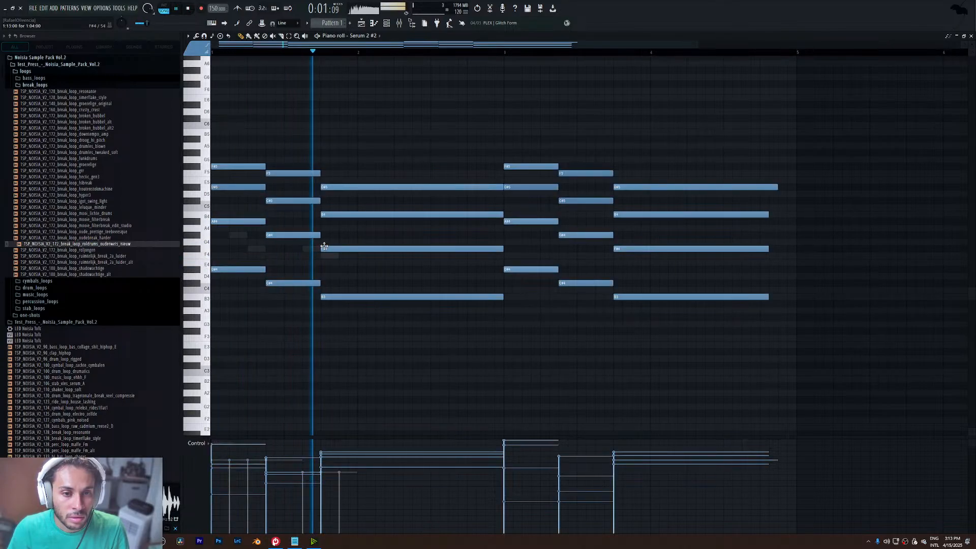
- In the chord channel, delay the first pass's third chord to step 15 of bar 1 and extend the second chord to meet it
drag(321, 247, 340, 238)
key(space)
key(space)
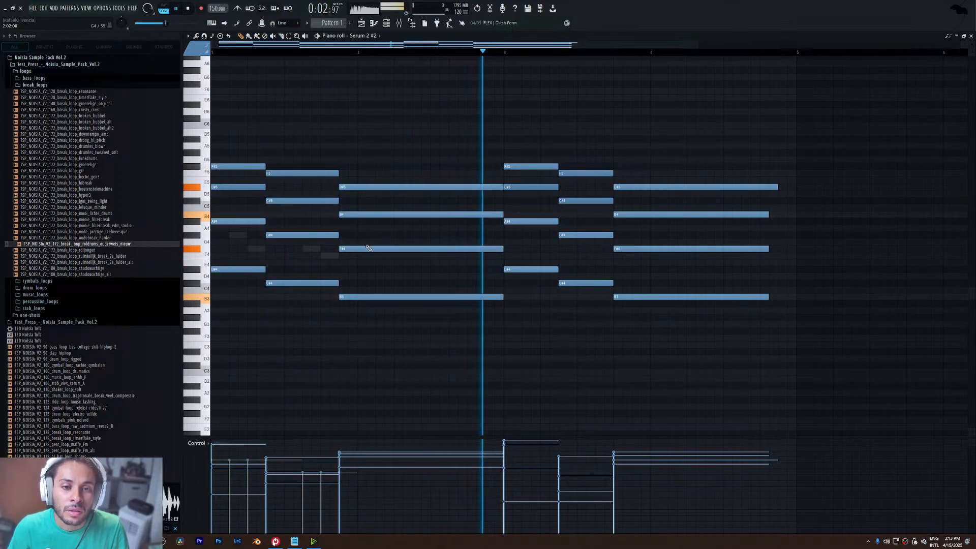
- Add a long F#4 to the melody, from the third chord's start to the beginning of bar 3
right_click(334, 257)
right_click(334, 257)
key(space)
key(space)
drag(356, 249, 505, 259)
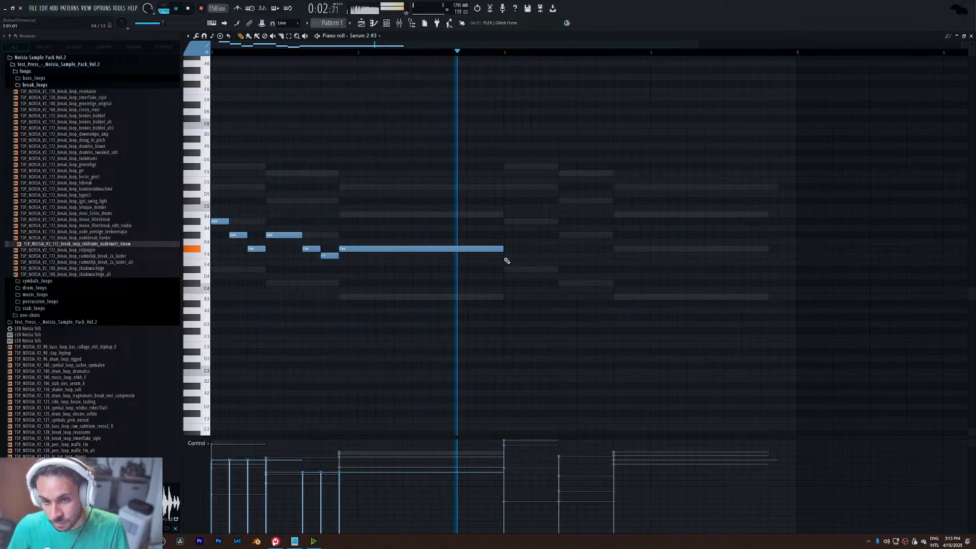
- Duplicate the whole two-bar melody into bars 3 and 4
key(space)
drag(513, 191, 209, 295)
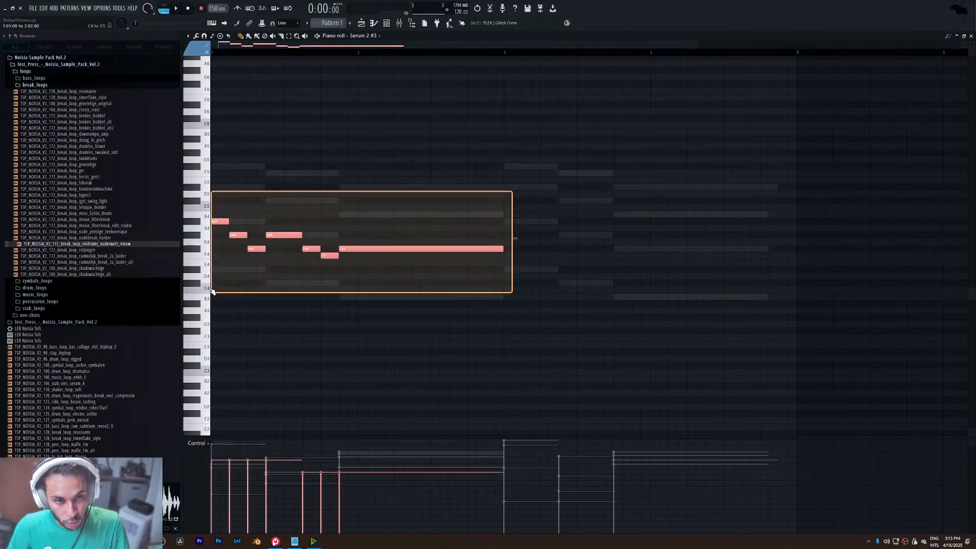
key(ctrl+b)
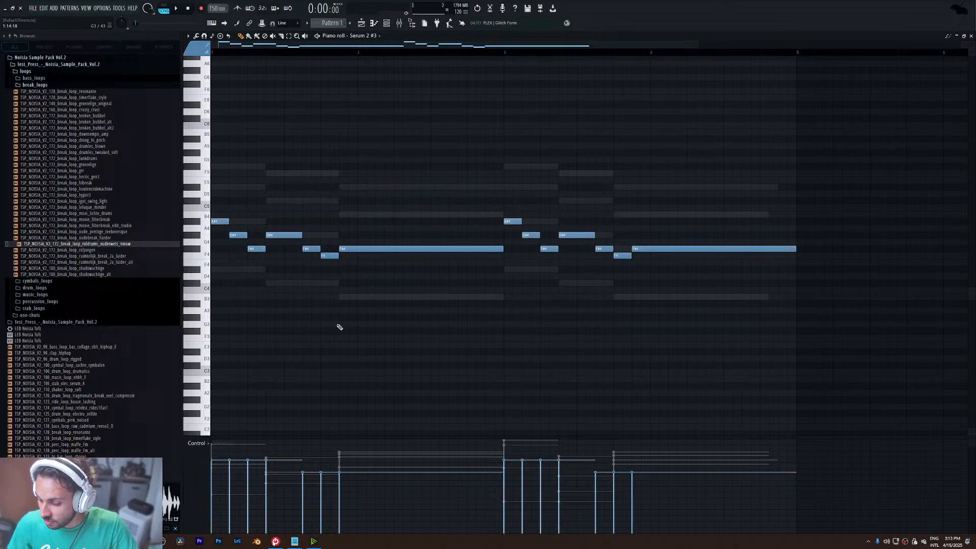
- Compare the chord and melody channels' piano rolls while auditioning the pattern
double_click(241, 171)
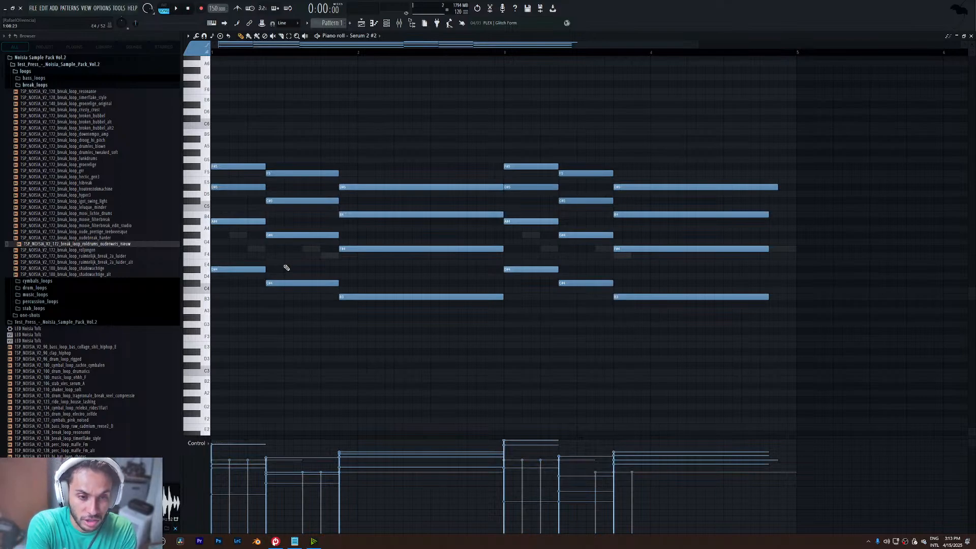
key(space)
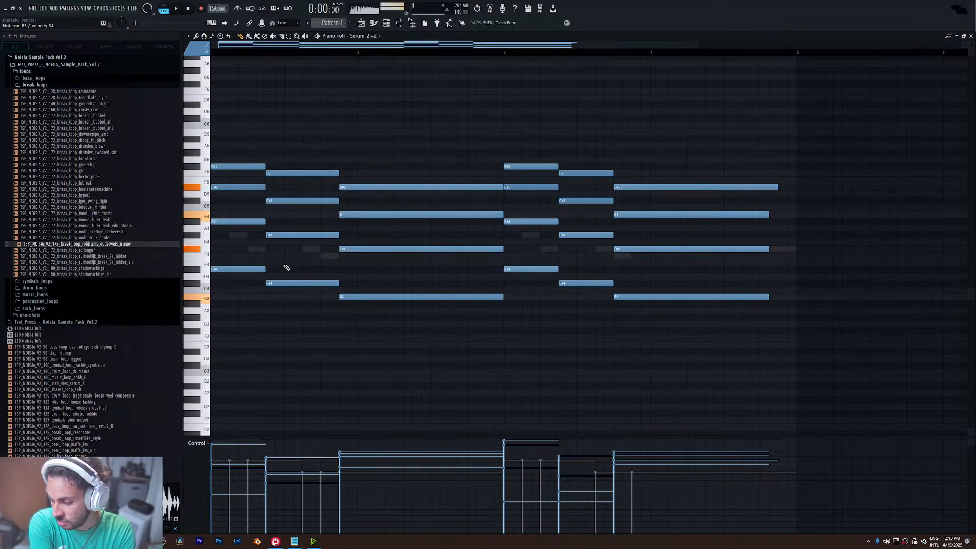
key(space)
double_click(241, 237)
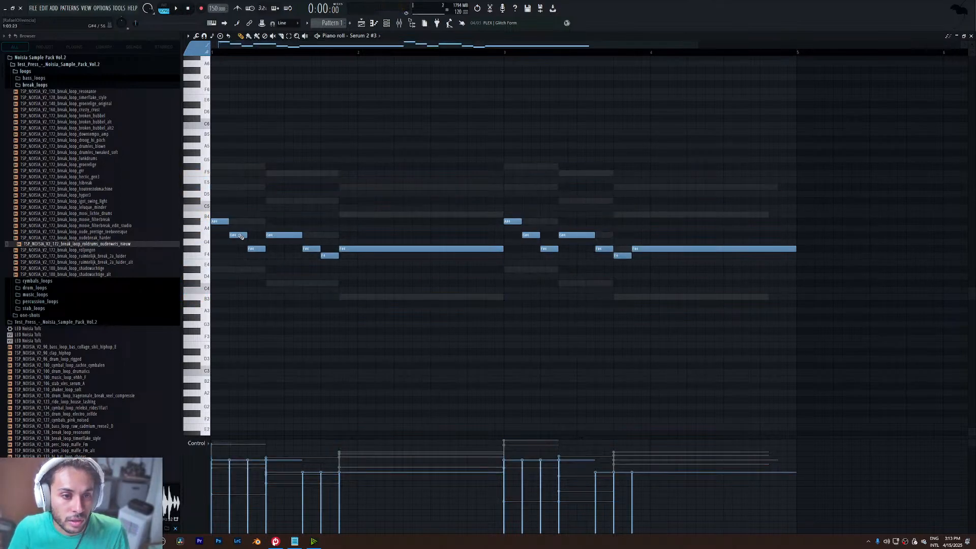
key(space)
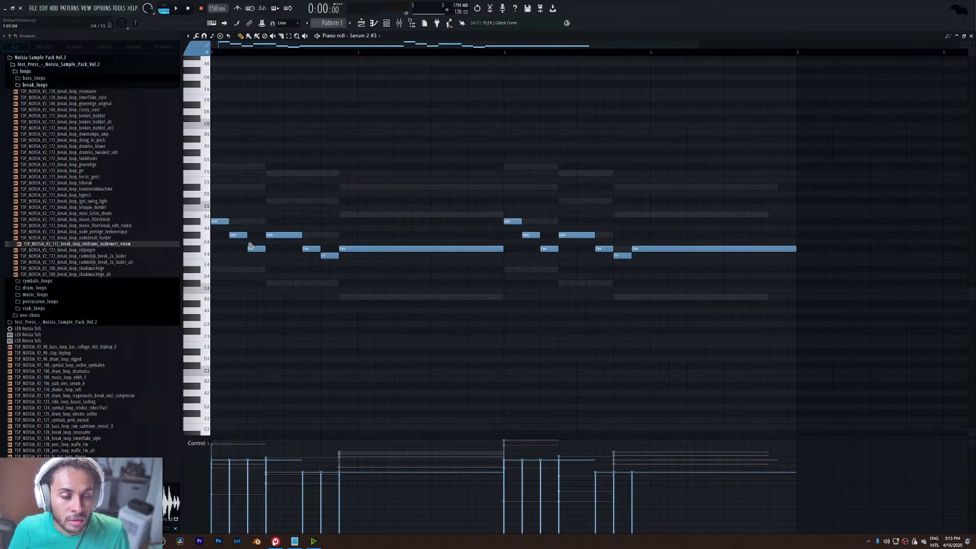
- Switch from the melody channel to the chord channel's piano roll
click(194, 224)
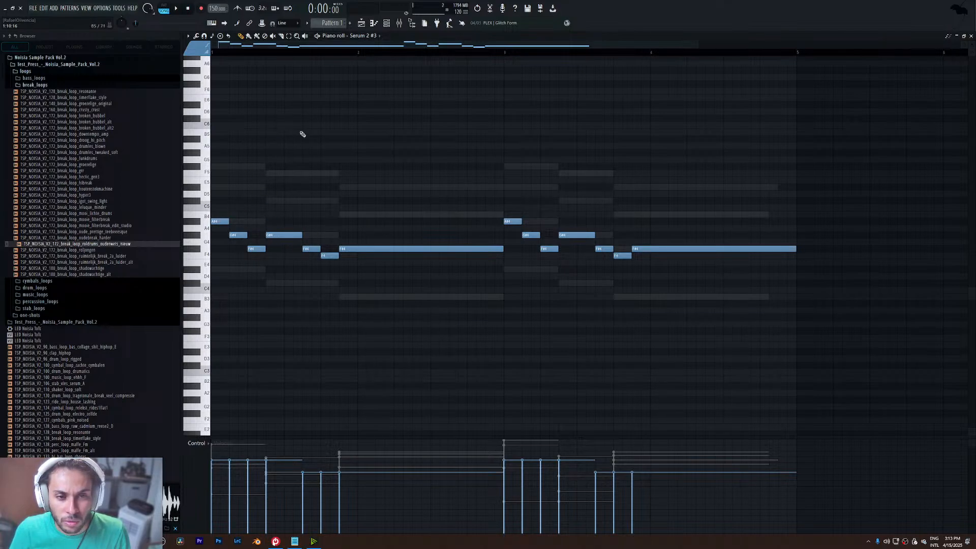
click(235, 237)
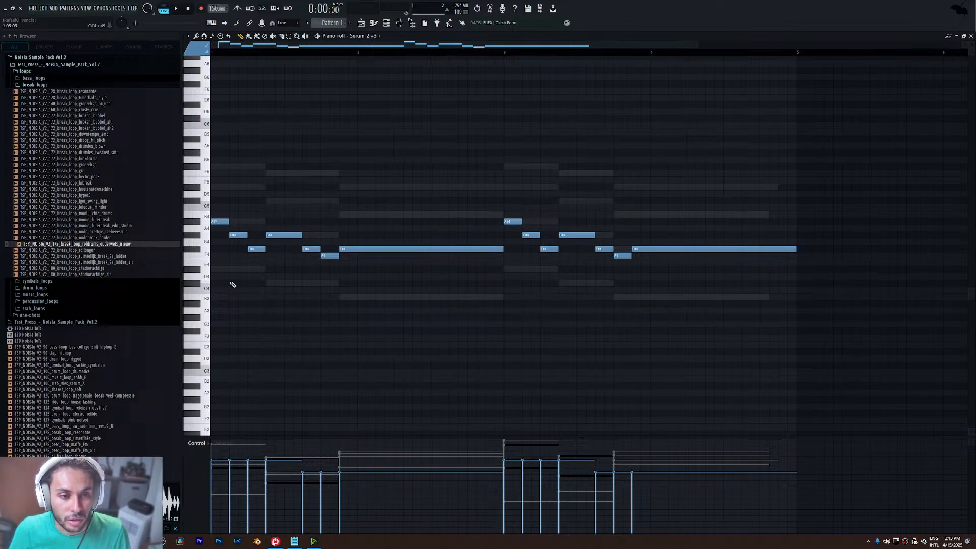
drag(368, 251, 366, 252)
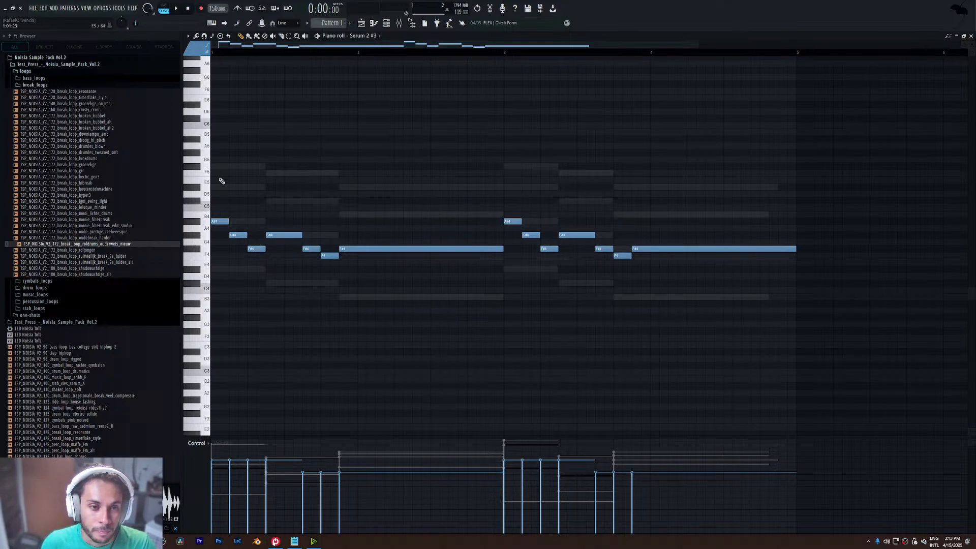
double_click(269, 176)
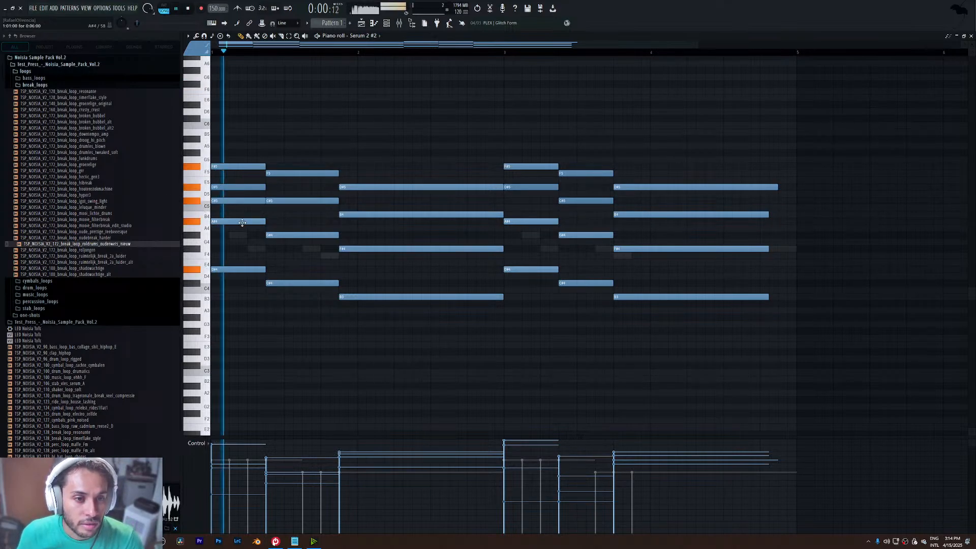
key(space)
drag(268, 217, 338, 221)
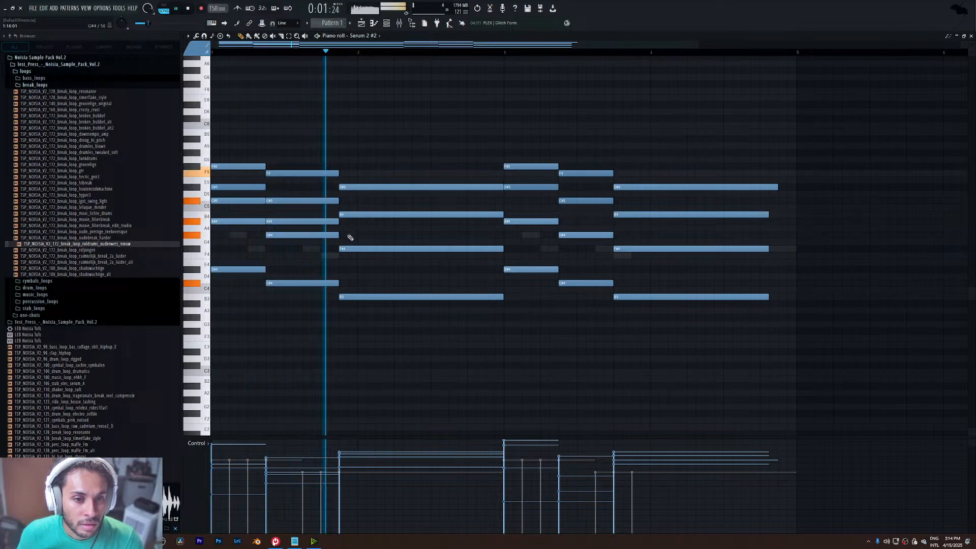
click(349, 235)
drag(411, 235, 504, 235)
right_click(406, 236)
key(space)
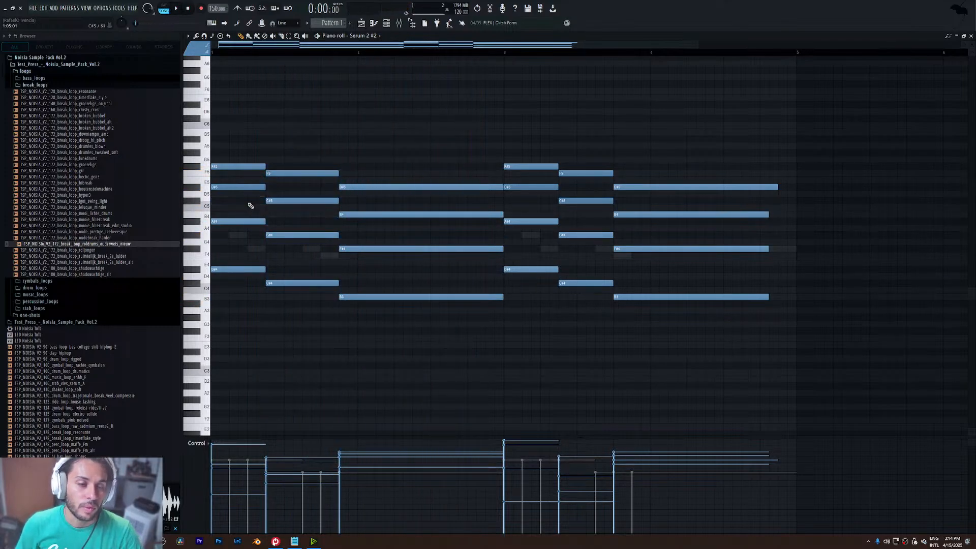
- Add an A#5 above the first chord and C#6 notes above the second and third chords, filling each chord's length up to bar 3
click(234, 140)
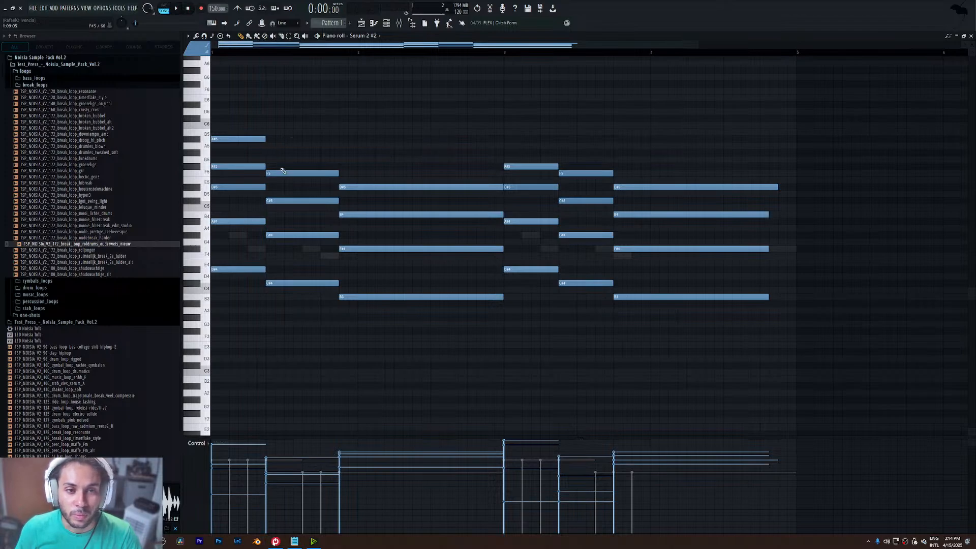
key(space)
click(270, 118)
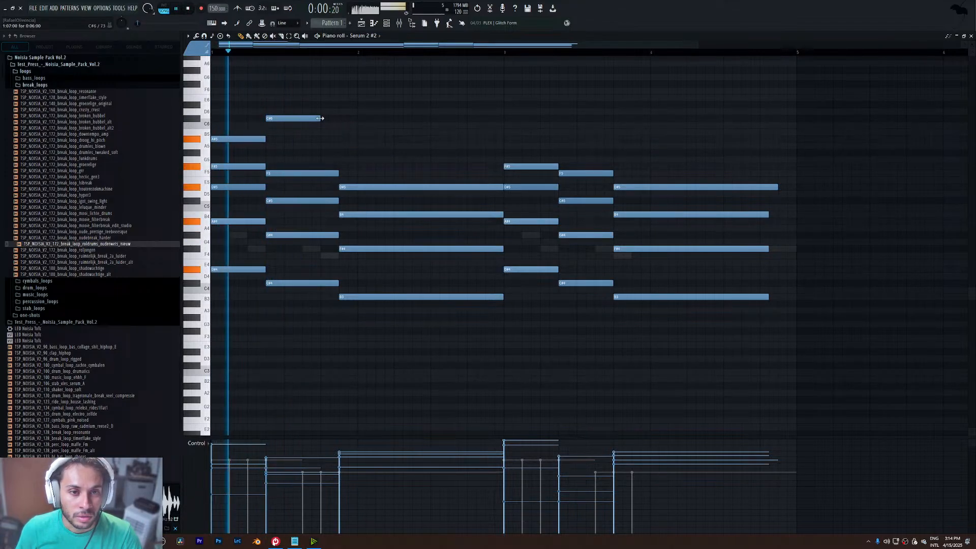
drag(321, 118, 505, 120)
key(space)
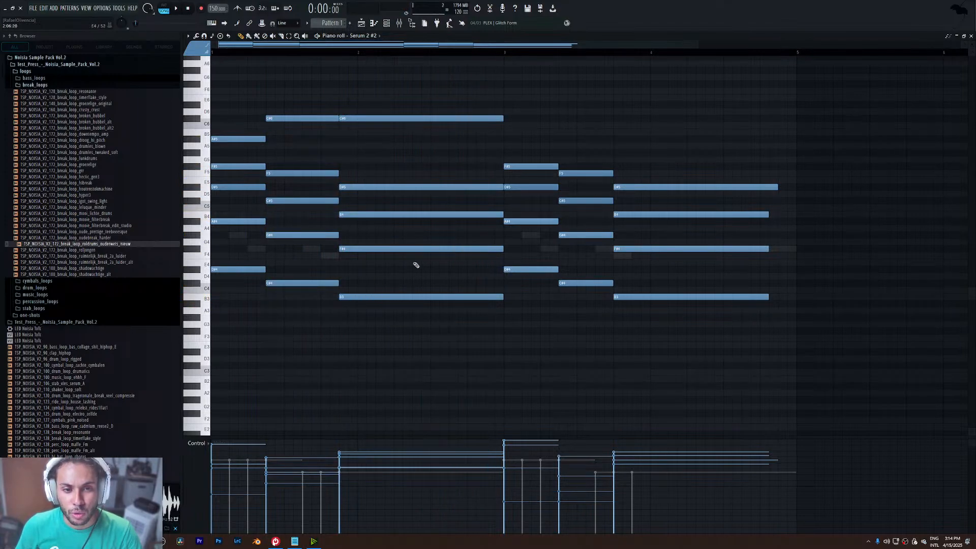
- Add a G#5 above the second pass's second chord, trimmed to end with that chord, while auditioning the pattern
key(space)
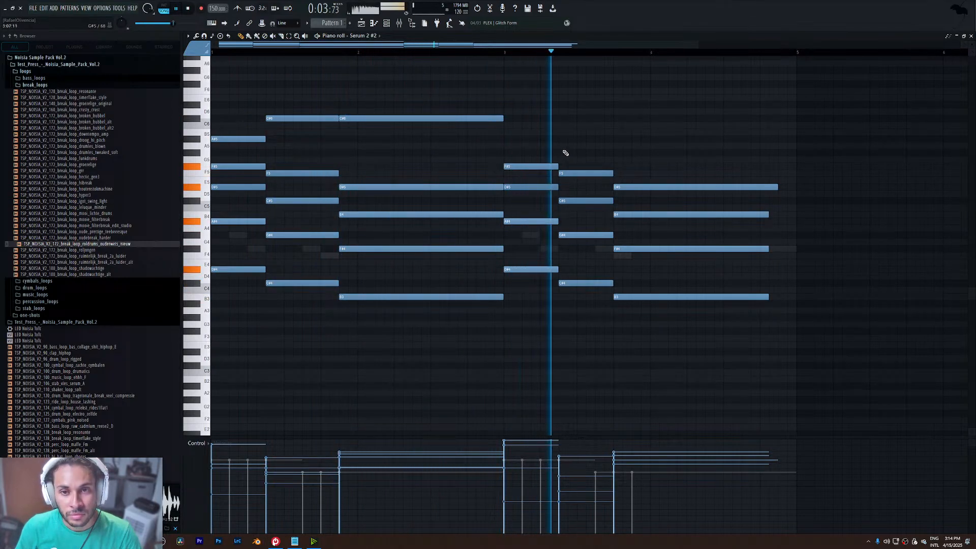
key(space)
drag(563, 153, 563, 152)
key(space)
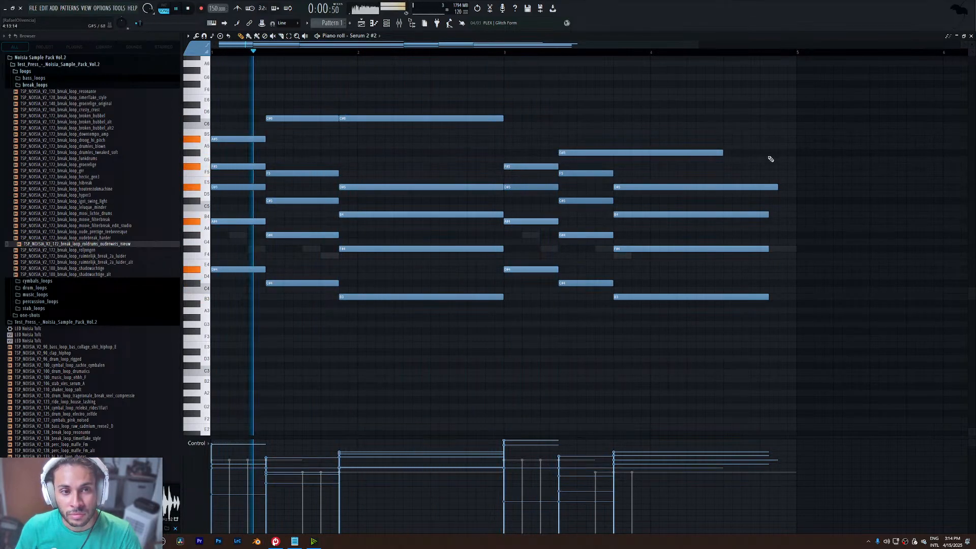
drag(722, 152, 613, 153)
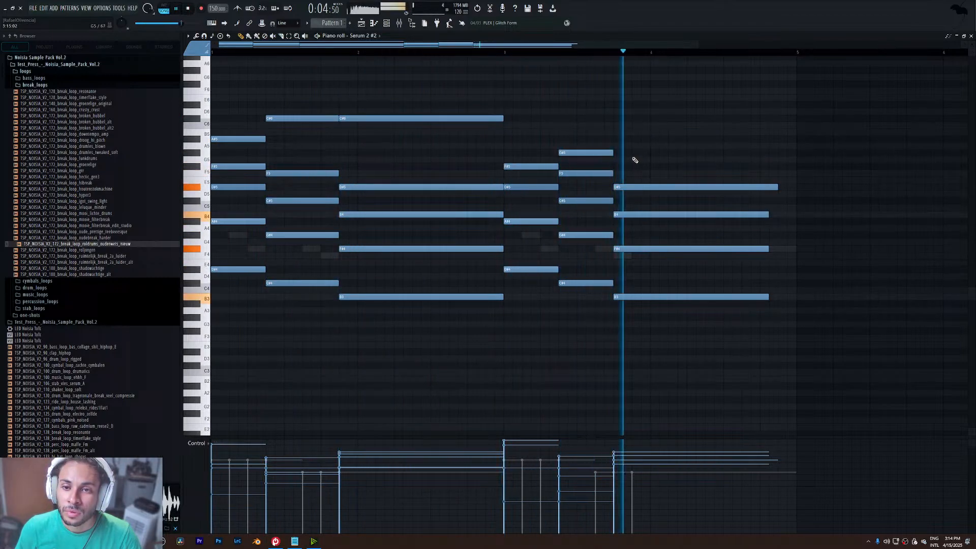
- Delay the second pass's third chord to step 15 of bar 3 and extend the second chord to meet it
key(space)
drag(613, 173, 632, 173)
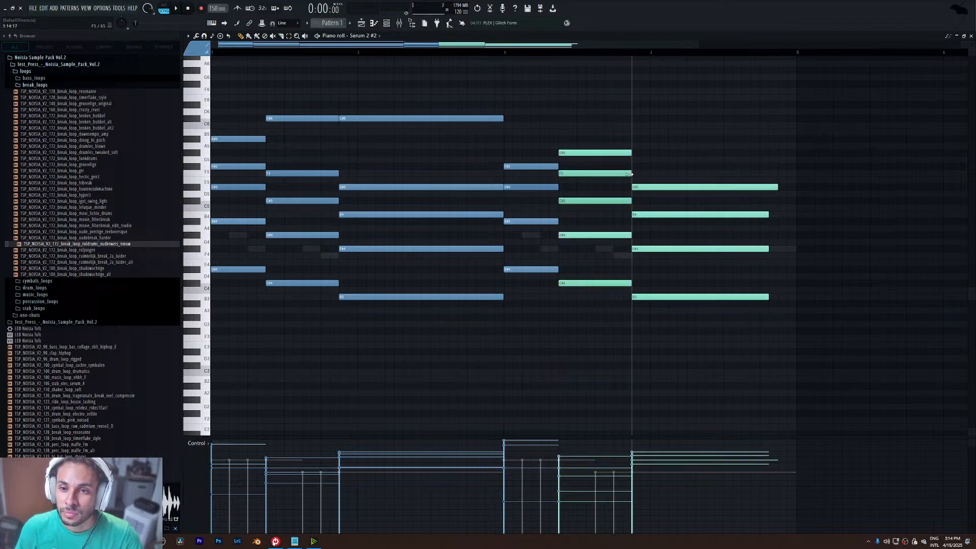
key(space)
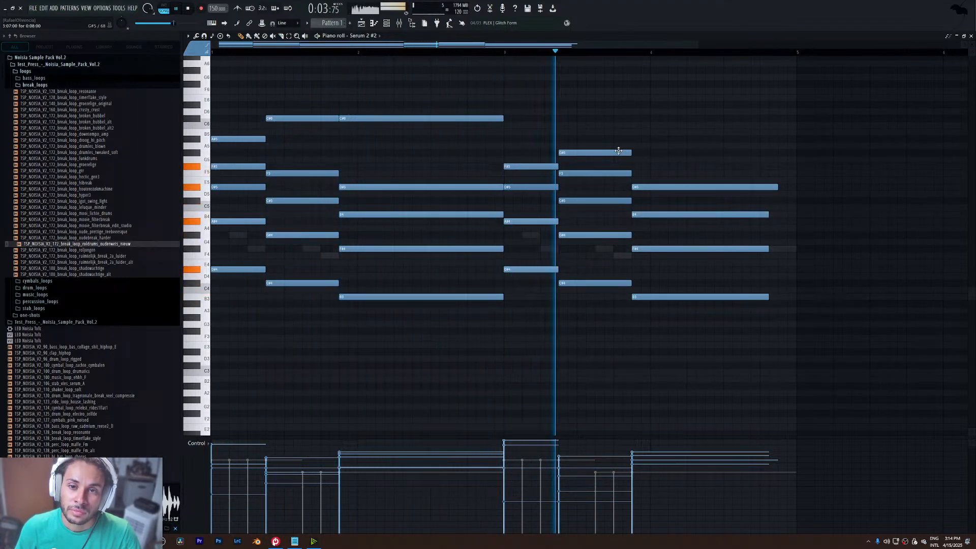
- Add an A#5 as the top note of the last chord, lengthened to match the chord
key(space)
click(633, 146)
drag(630, 139, 631, 153)
key(space)
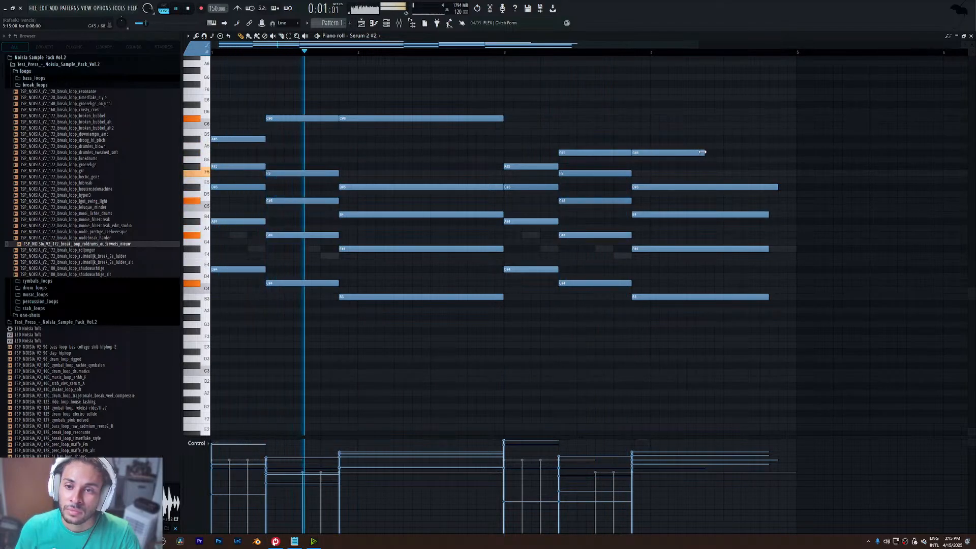
drag(705, 152, 771, 140)
- Lengthen the last chord to the end of bar 4 and cut off the part of its D#5 that overhangs
drag(784, 179, 796, 303)
key(space)
click(621, 186)
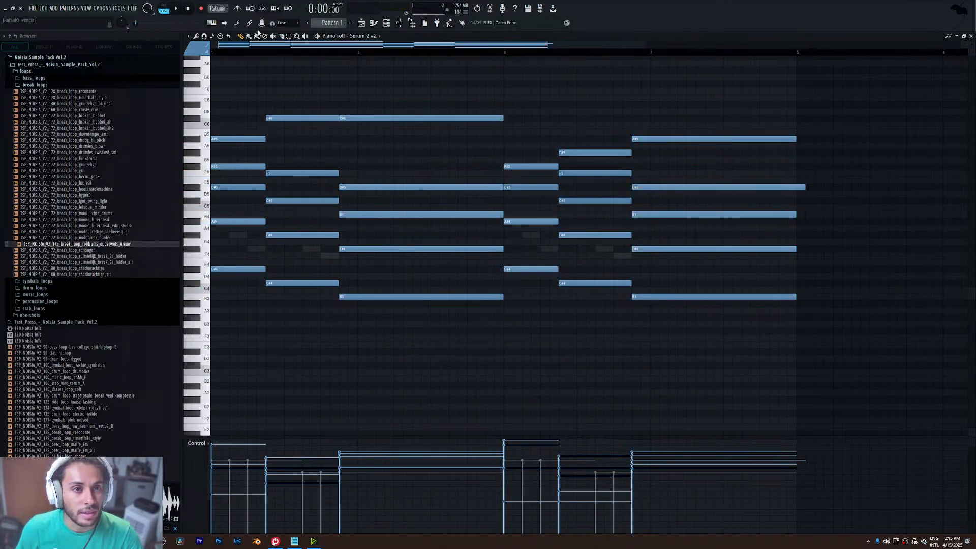
drag(803, 196, 802, 182)
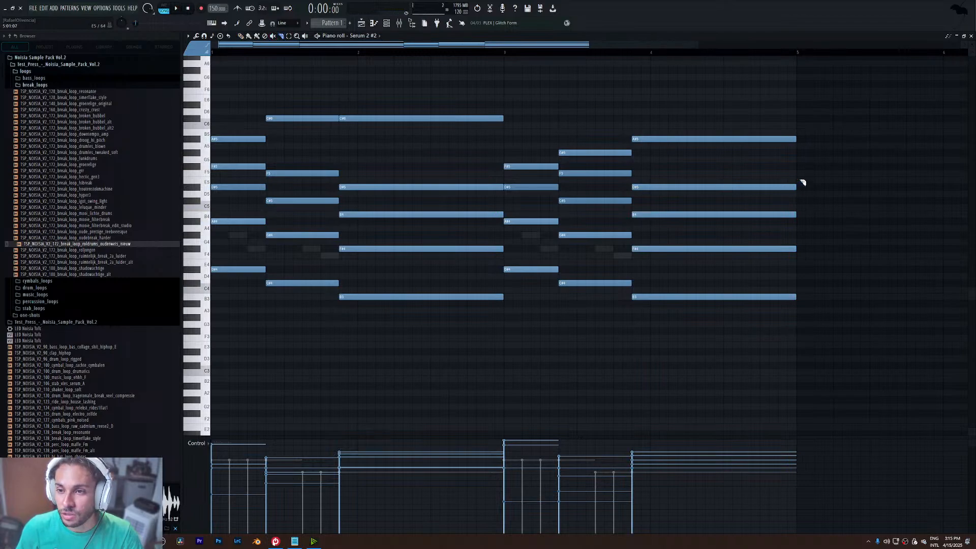
- Add low bass notes under the first two chords, D#3 and A#2, each as long as its chord
scroll(257, 165, down, 5)
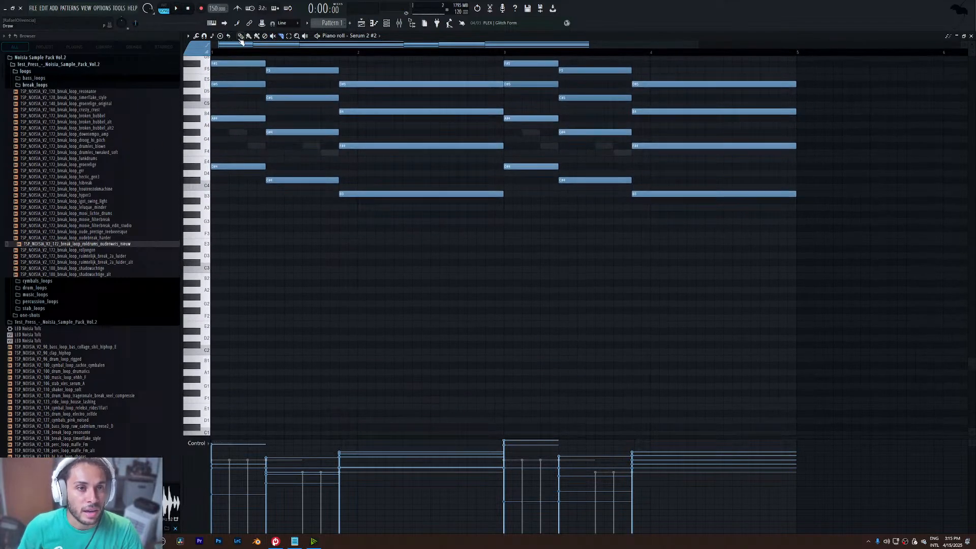
click(216, 249)
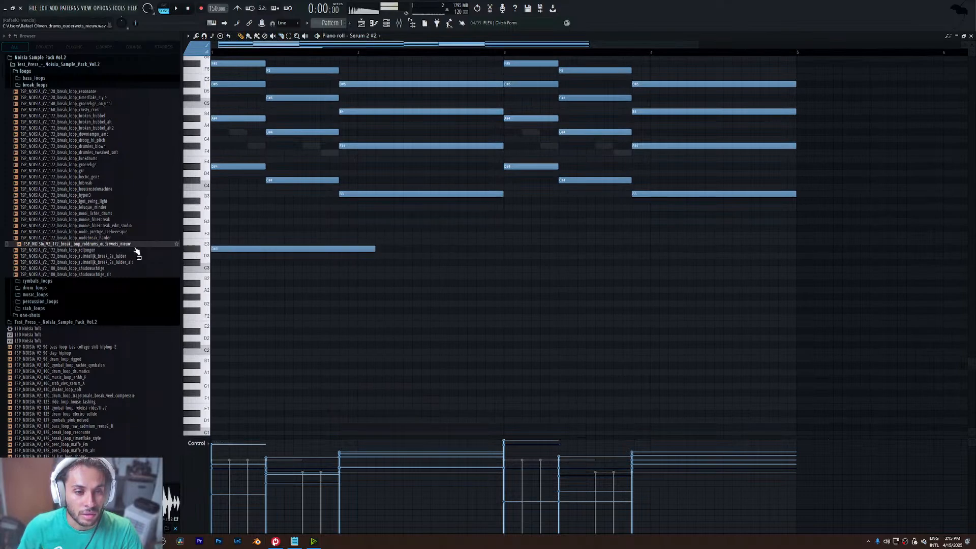
drag(376, 249, 268, 258)
drag(273, 271, 274, 286)
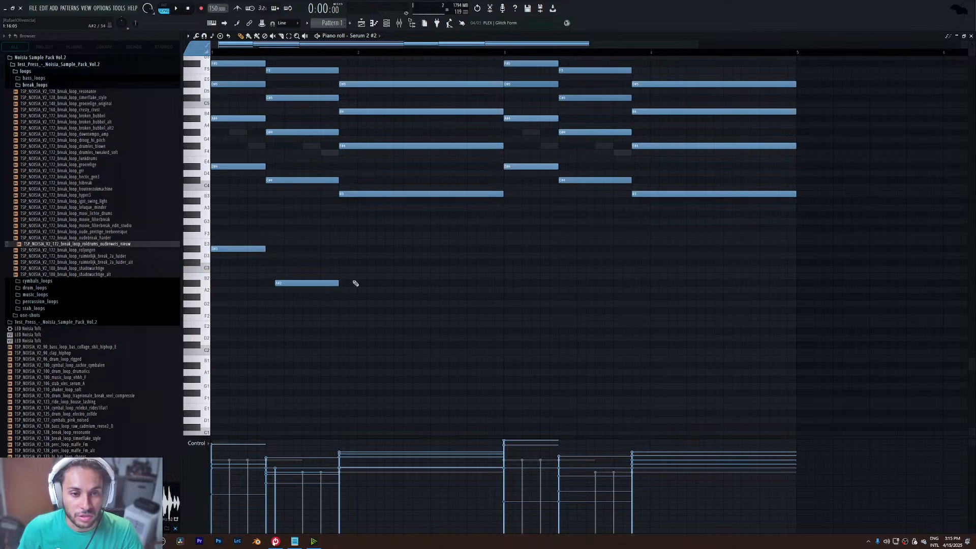
drag(325, 290, 318, 291)
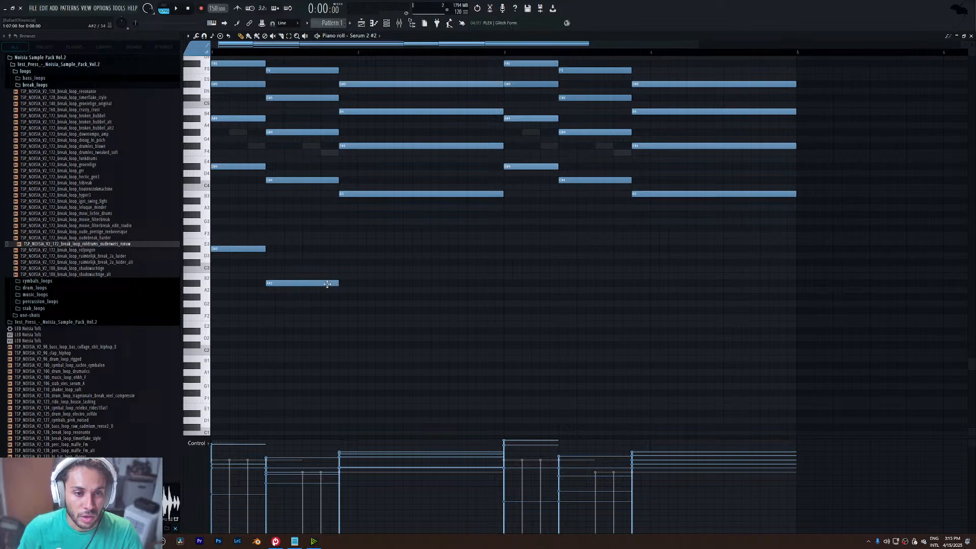
- Add a low B2 under the first pass's third chord, held until the start of bar 3
click(345, 279)
key(space)
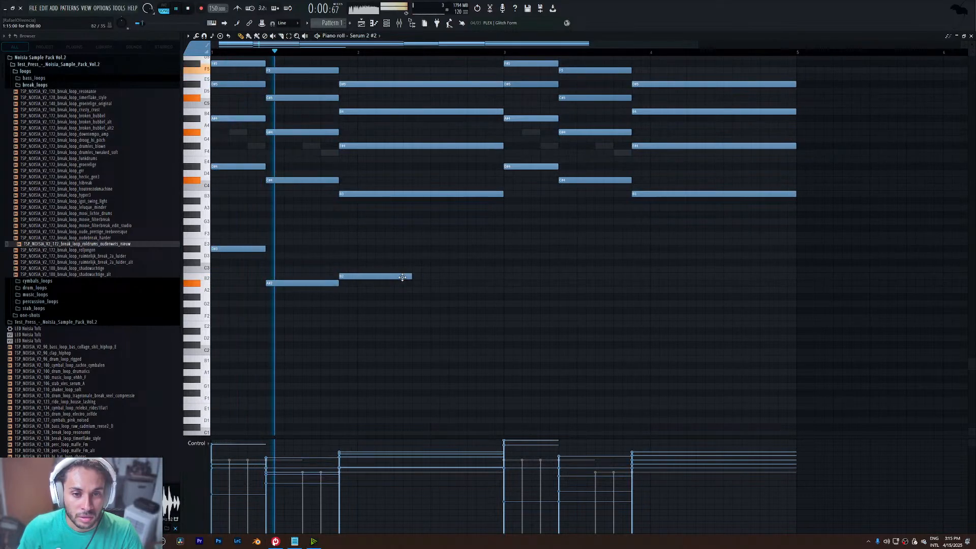
drag(413, 276, 500, 277)
key(space)
- Lower the first pass's second chord's C#4 to A#3 and audition the pattern
scroll(313, 260, up, 3)
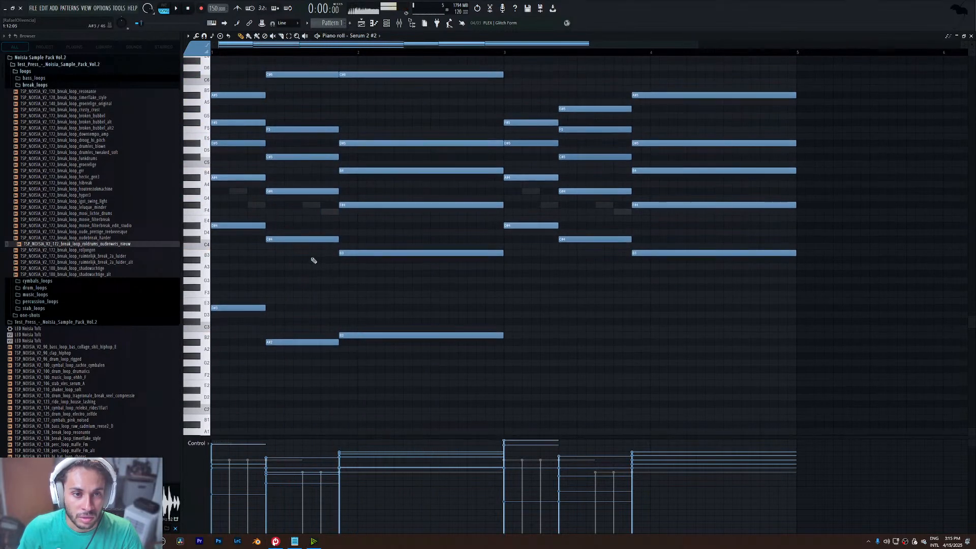
drag(285, 243, 284, 268)
key(space)
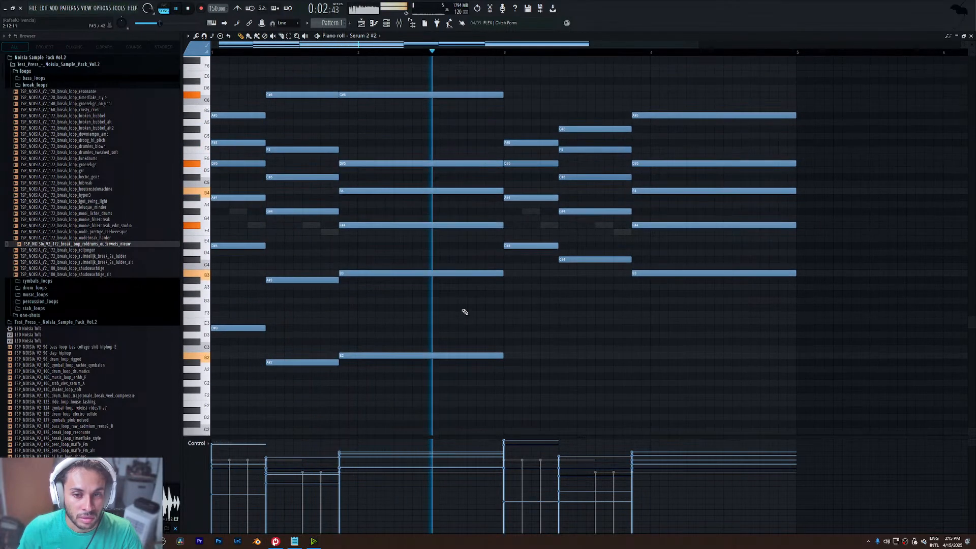
key(space)
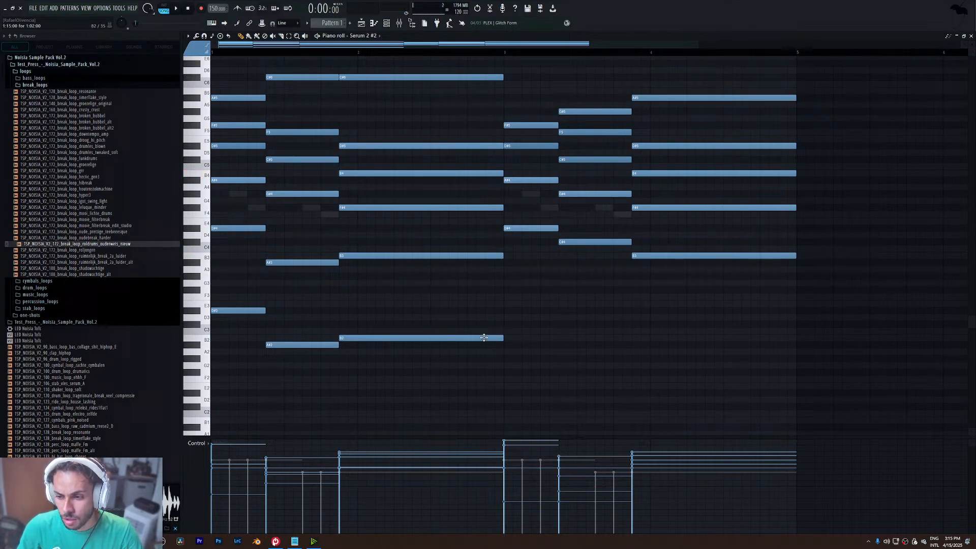
- Add low notes under the second pass's first two chords, B2 and C#3, each matching its chord's length
click(508, 339)
key(space)
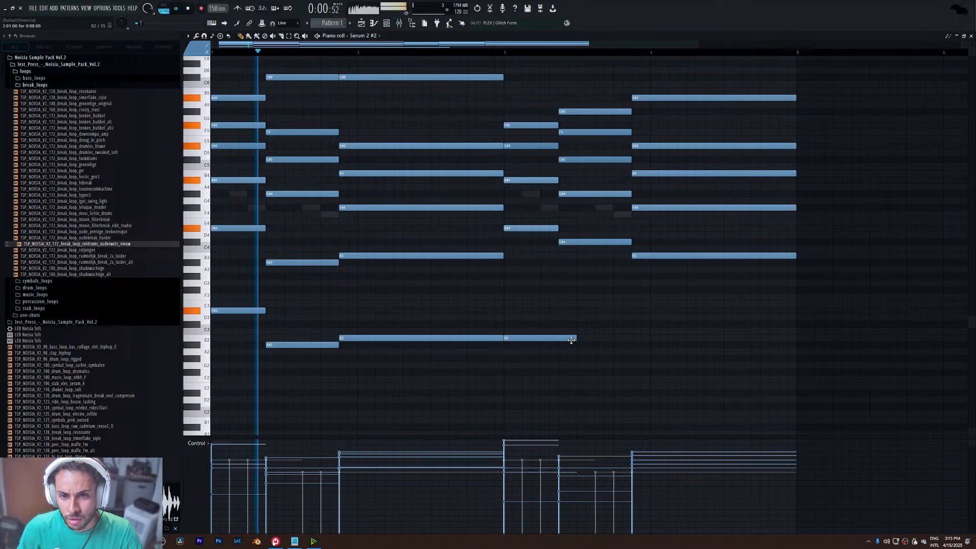
drag(572, 338, 558, 338)
click(562, 324)
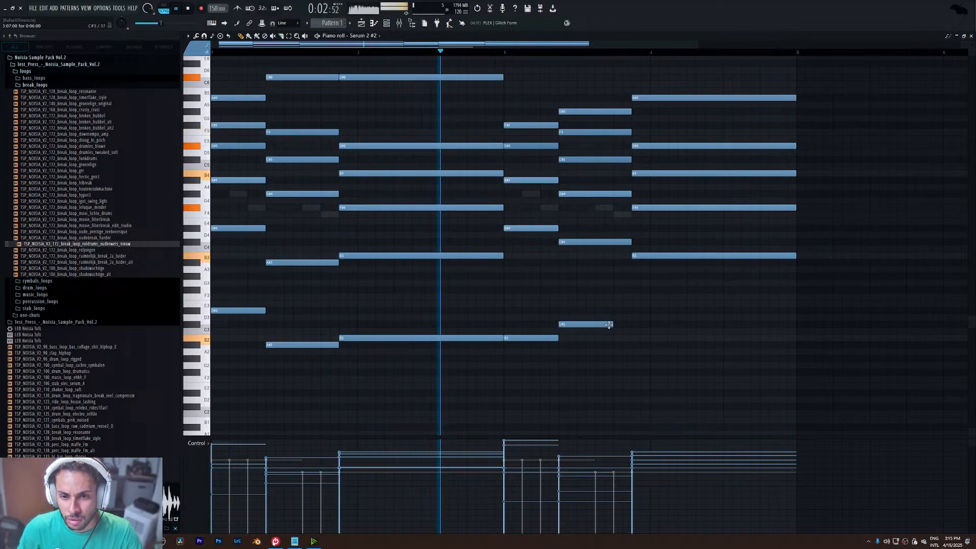
drag(612, 324, 632, 324)
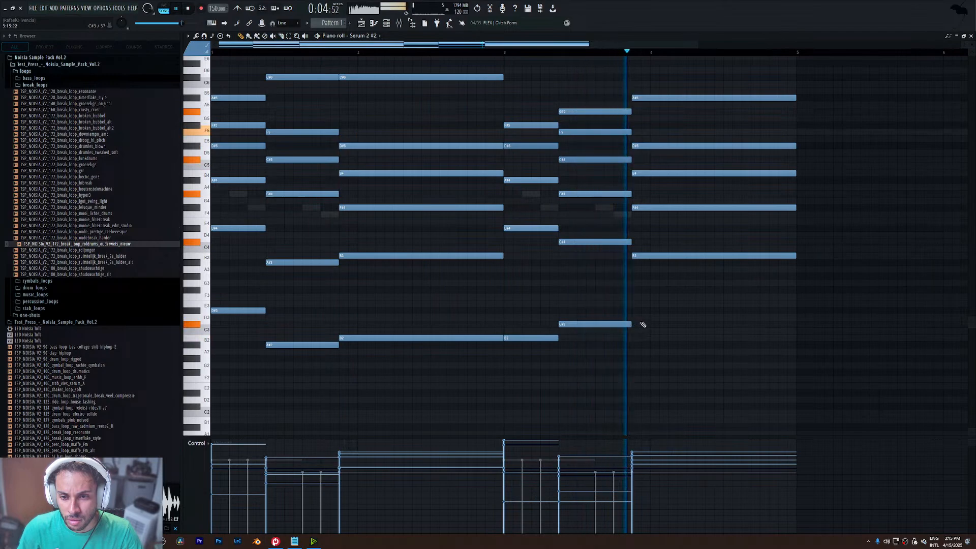
- Add a low D#3 under the last chord, extended to the end of bar 4
click(633, 312)
key(space)
key(space)
drag(705, 311, 796, 312)
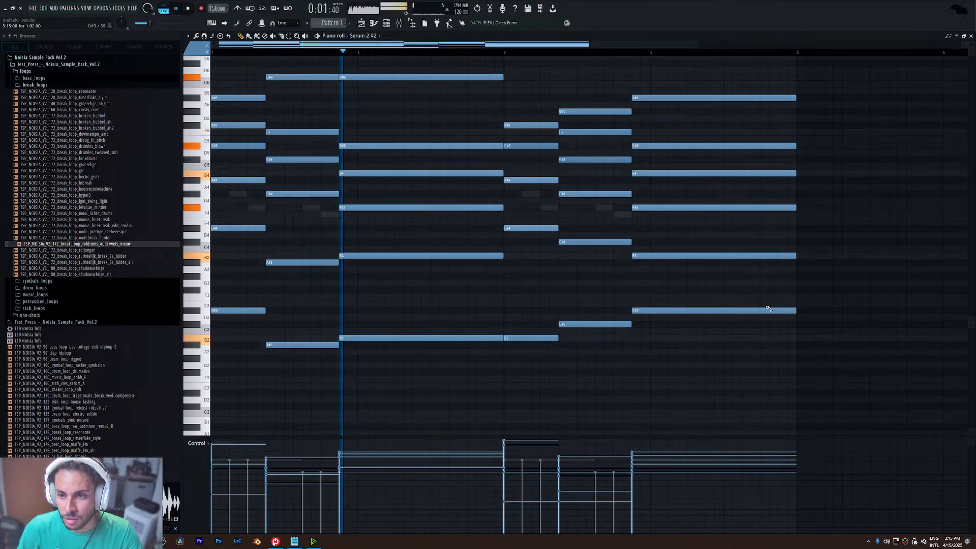
- In the chord at the start of bar 3, lower D#4 to B3 and raise A#4 to B4 while auditioning the passage
drag(531, 228, 526, 263)
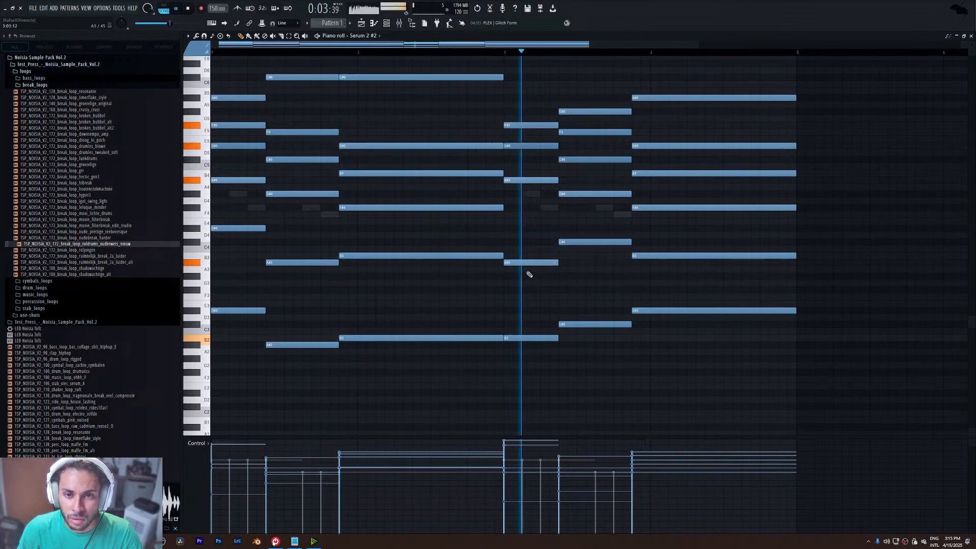
click(468, 53)
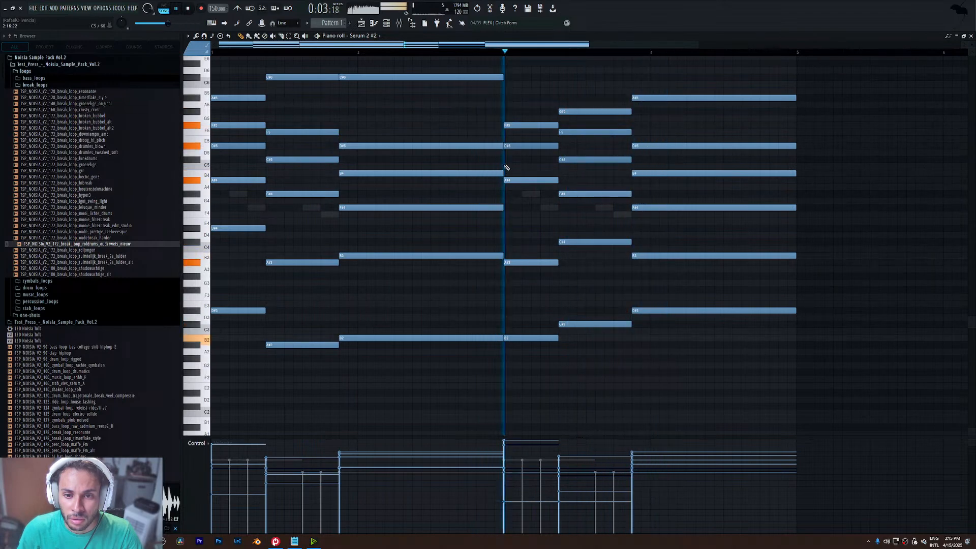
key(space)
drag(523, 264, 524, 257)
key(space)
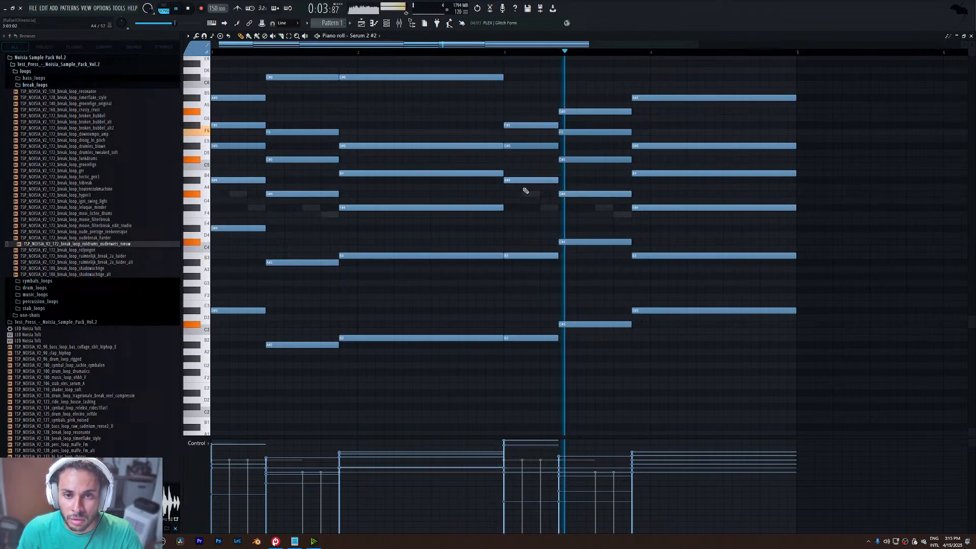
key(space)
drag(523, 180, 521, 173)
key(space)
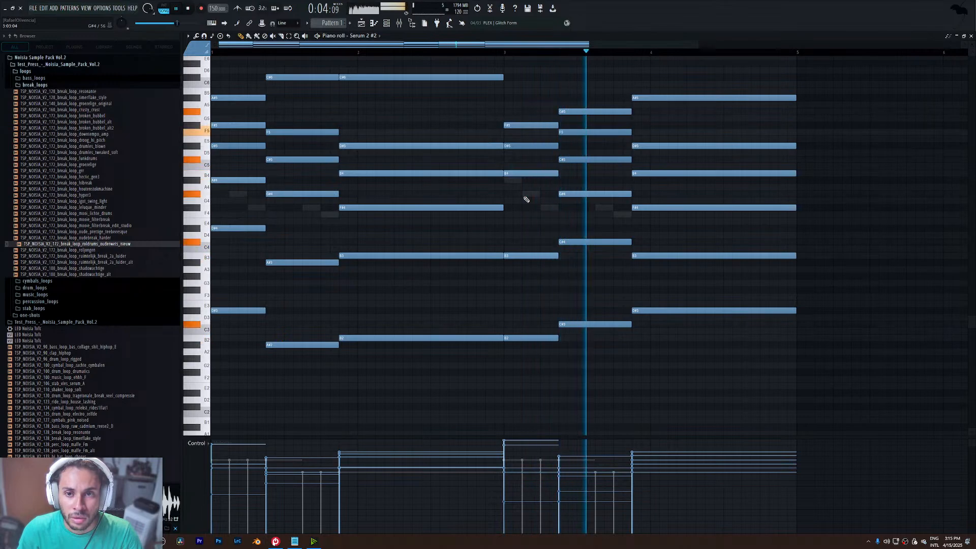
- Stop playback and raise the last chord's B3 to D#4
key(space)
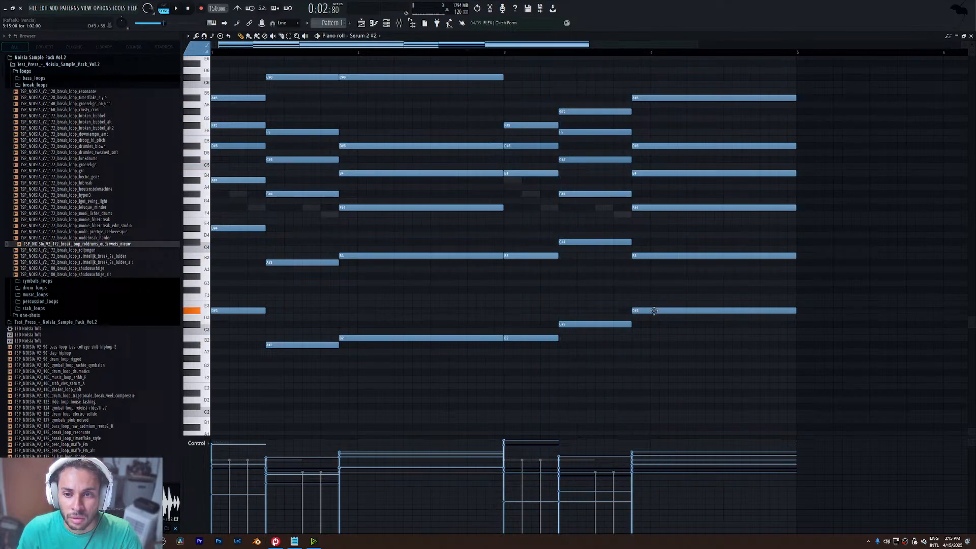
drag(646, 260, 649, 232)
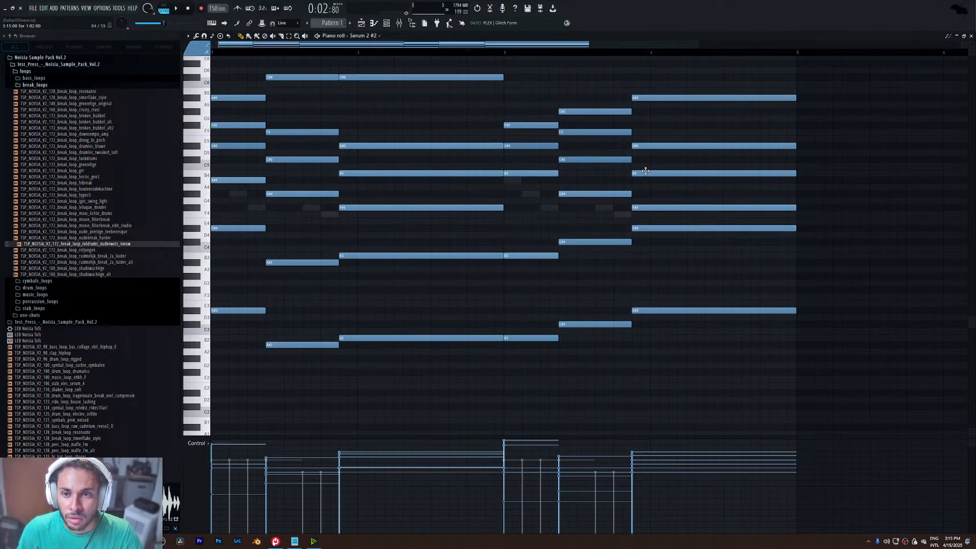
- Lower the last chord's B4 to A#4 and play the progression back to check it
drag(648, 170, 648, 184)
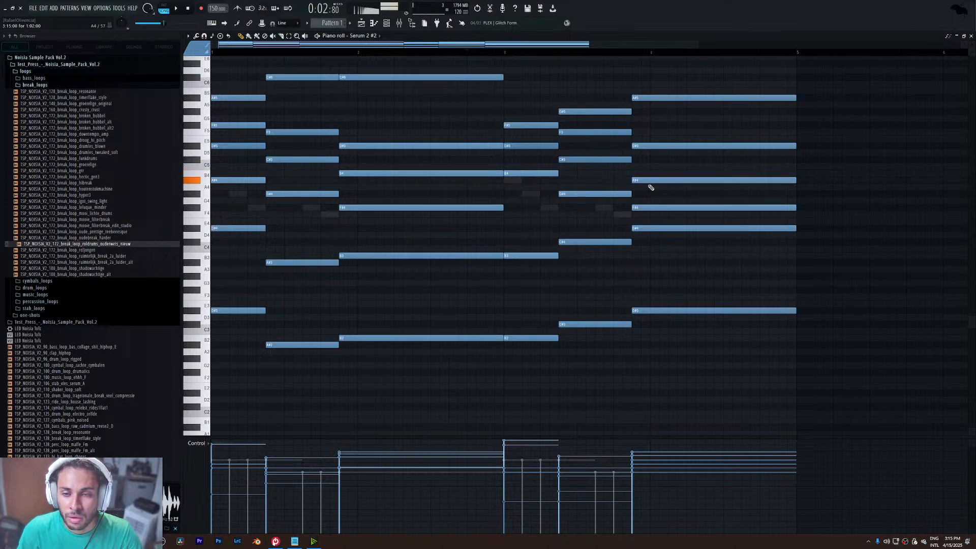
key(space)
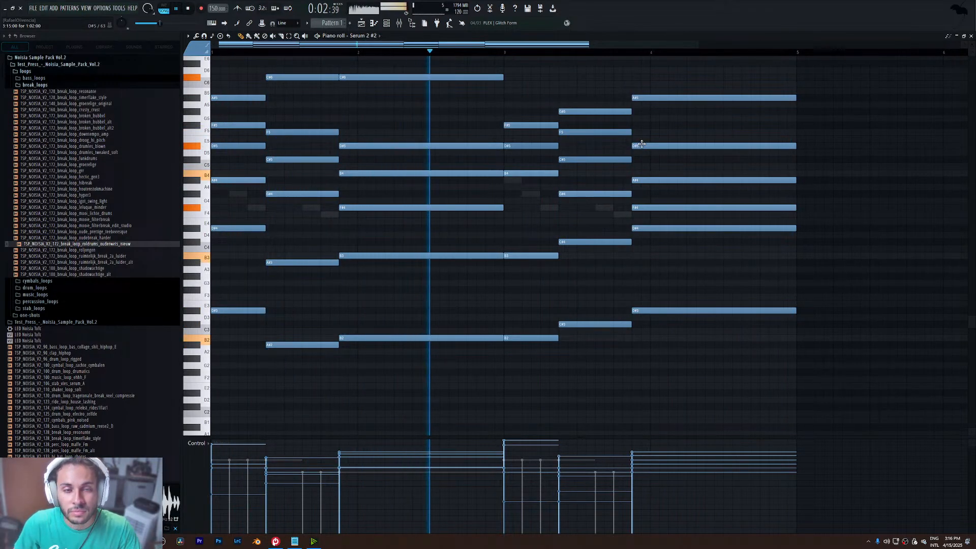
key(F6)
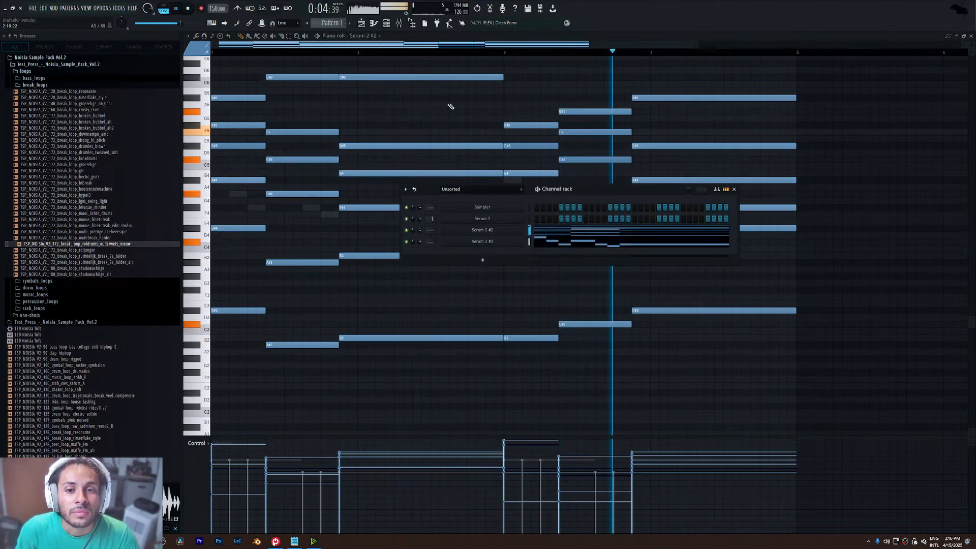
key(space)
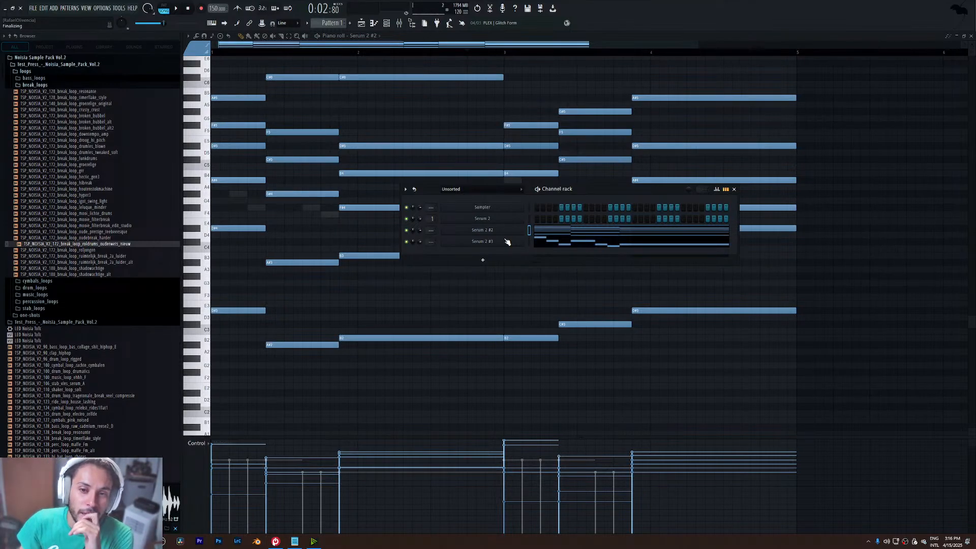
- Delete all existing melody notes from the Serum 2 #3 channel's piano roll
click(565, 244)
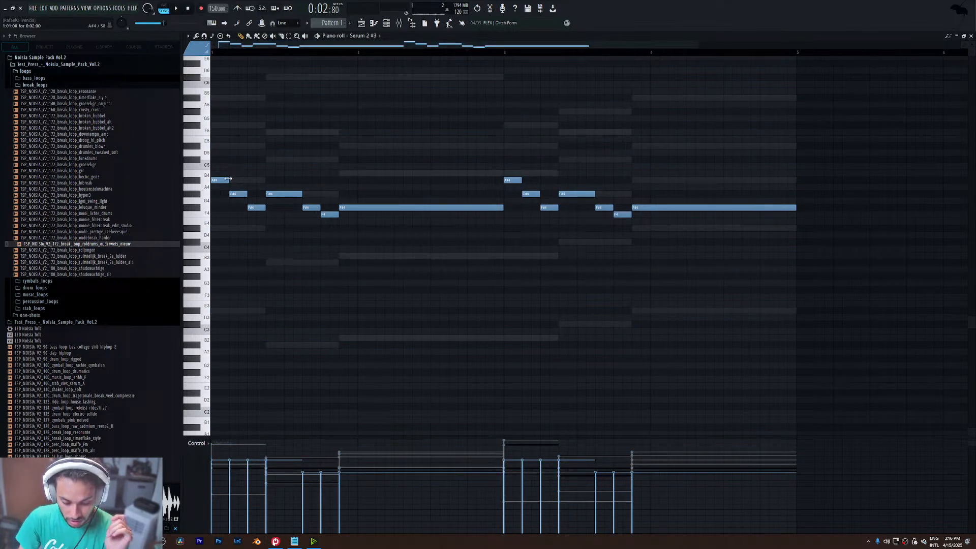
key(ctrl+a)
key(Delete)
scroll(226, 172, up, 3)
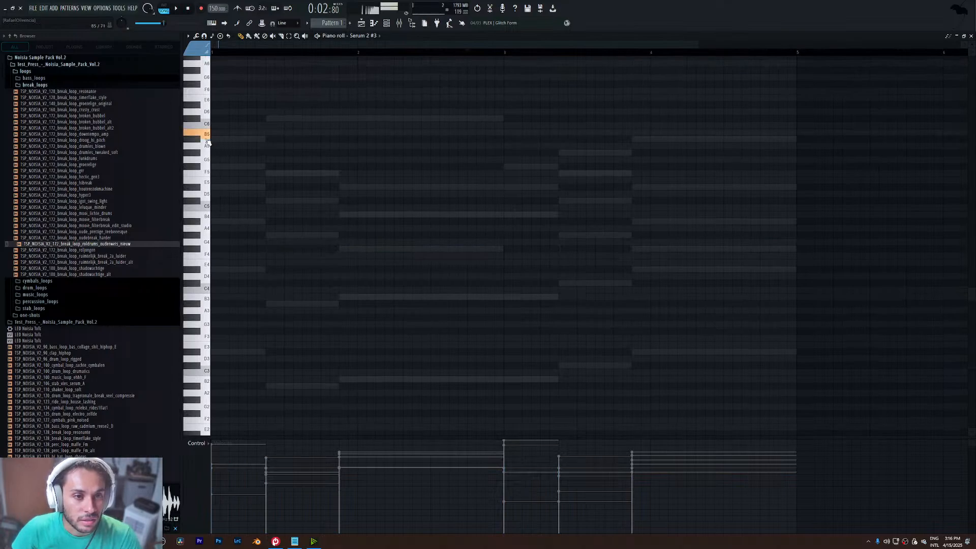
- Start a new melody in the first half of bar 1 with short F#5, D#5 and C#5 notes, leaving a gap after the F#5
click(216, 166)
key(space)
drag(375, 167, 232, 170)
click(234, 187)
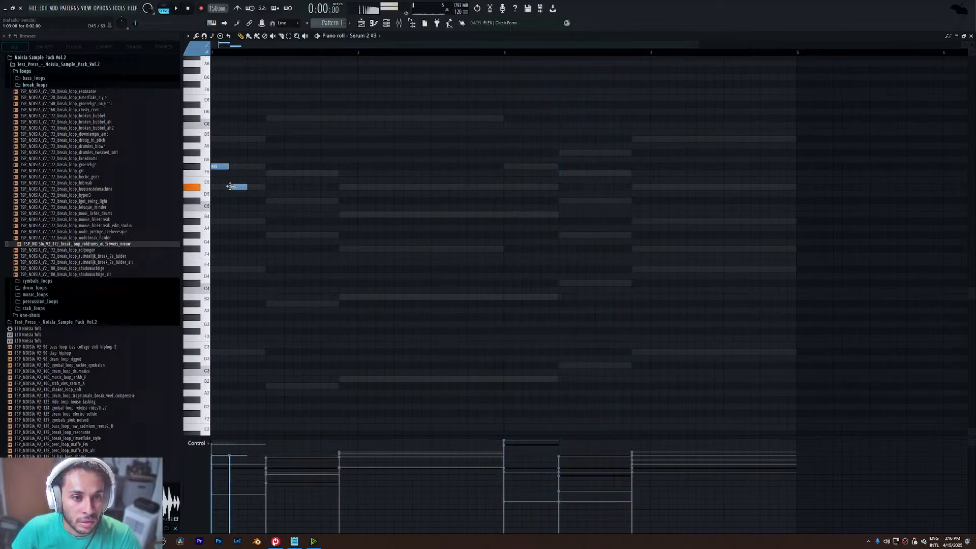
drag(239, 187, 255, 188)
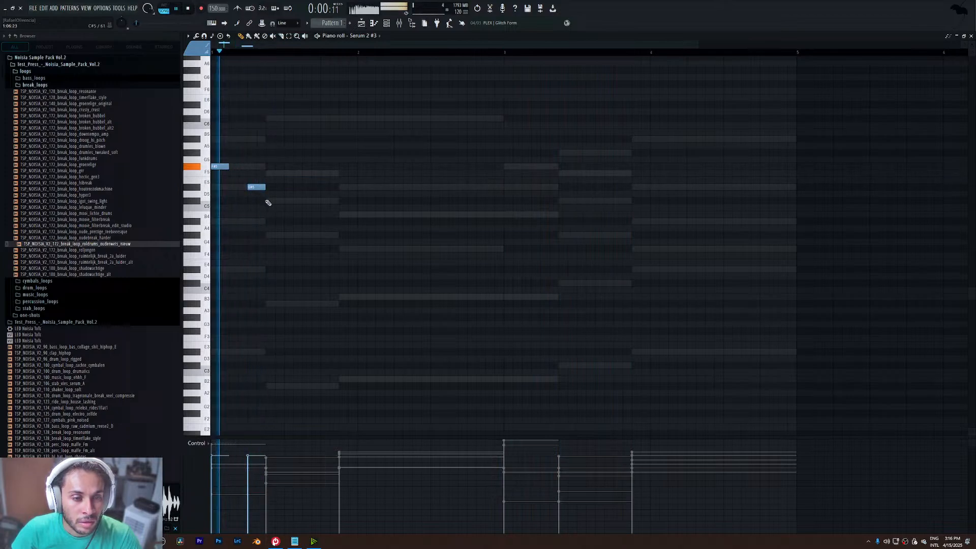
click(270, 201)
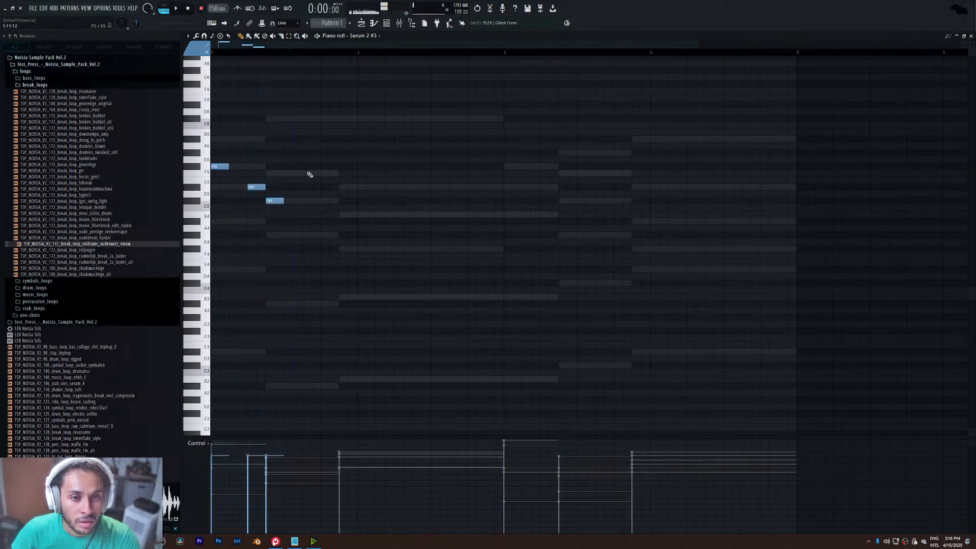
- Continue the melody with a one-beat D#5, a one-beat G#4 crossing into bar 2 and a half-beat B4, auditioning the passage
click(305, 187)
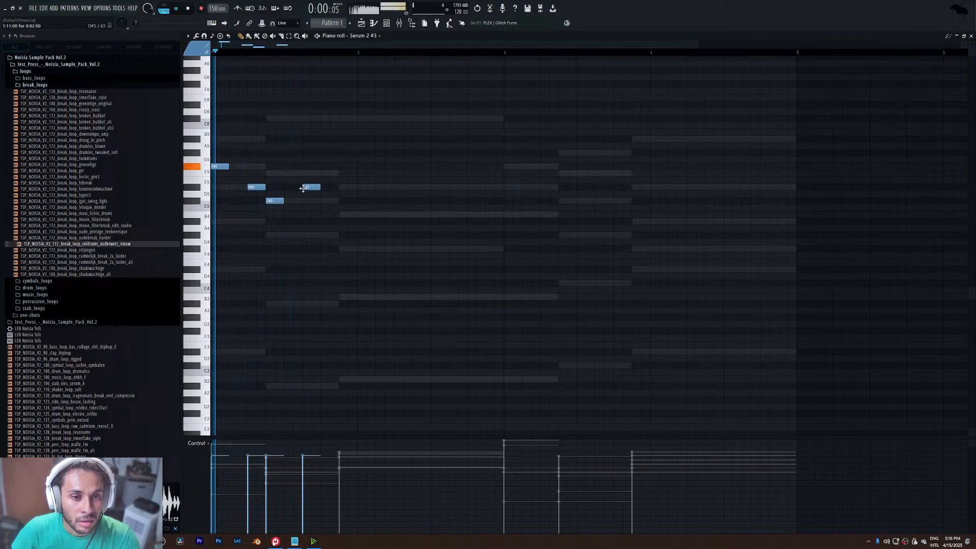
mouse_move(319, 187)
mouse_down()
mouse_move(339, 187)
mouse_move(363, 247)
mouse_move(362, 226)
mouse_move(364, 235)
mouse_up()
key(space)
key(space)
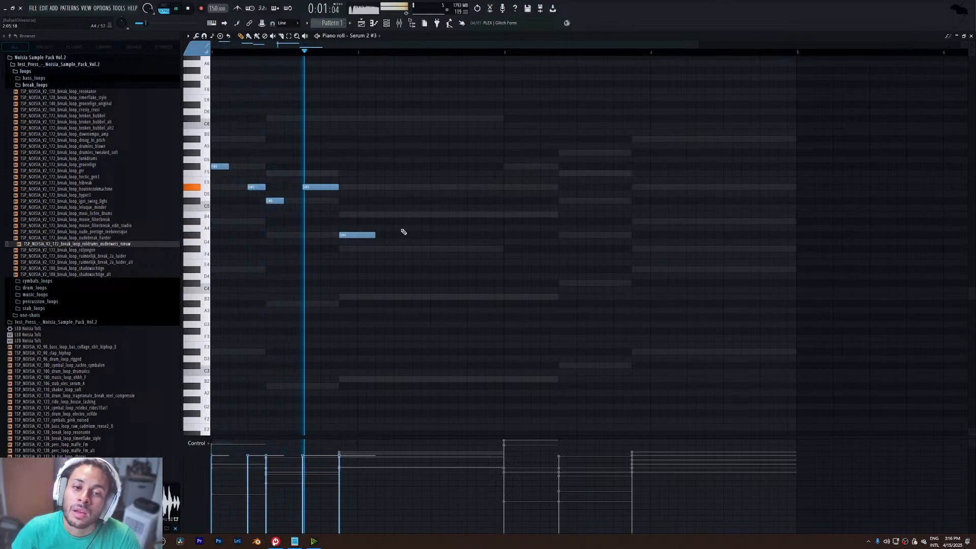
click(384, 215)
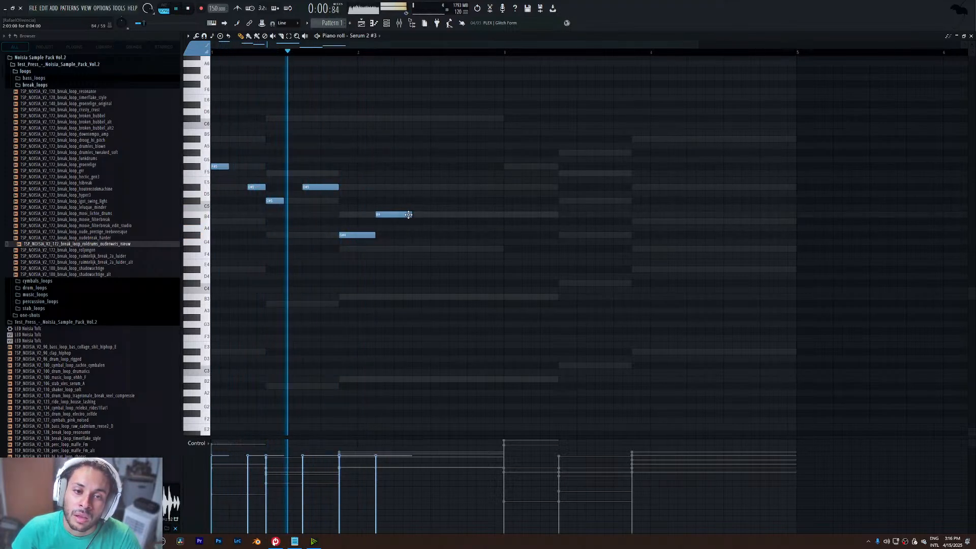
drag(411, 215, 394, 213)
key(space)
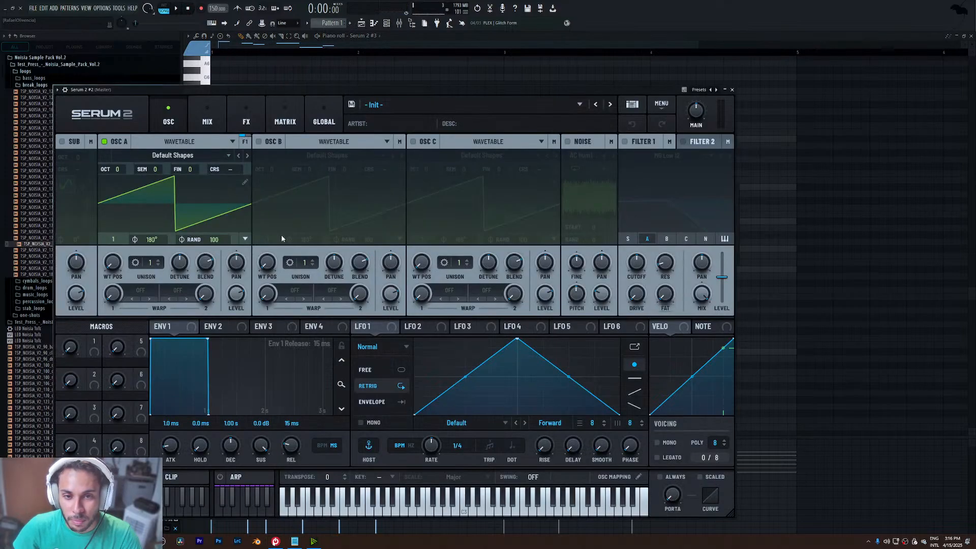
- On the Serum 2 #2 chord instance, set oscillator A to 16 unison voices and reduce its detune while listening
drag(150, 262, 150, 224)
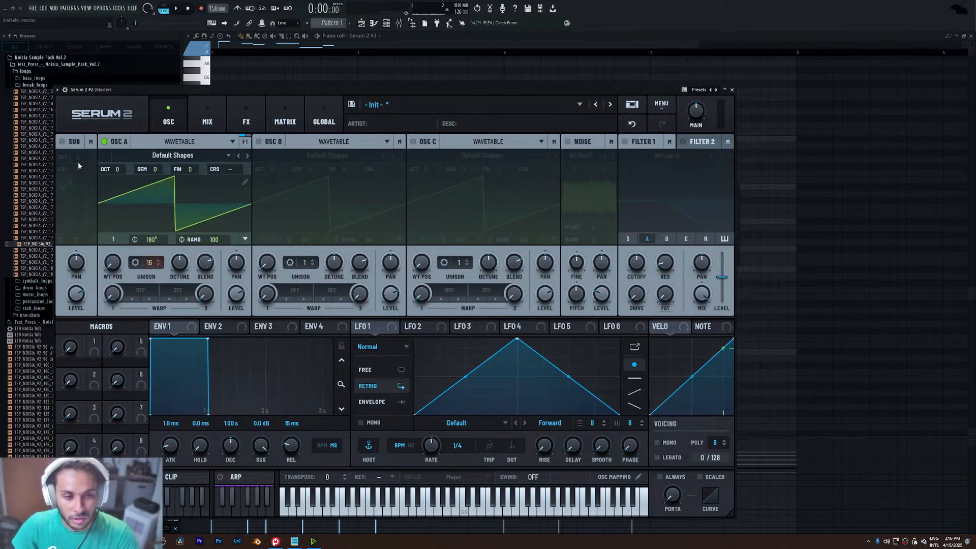
drag(167, 93, 305, 96)
key(space)
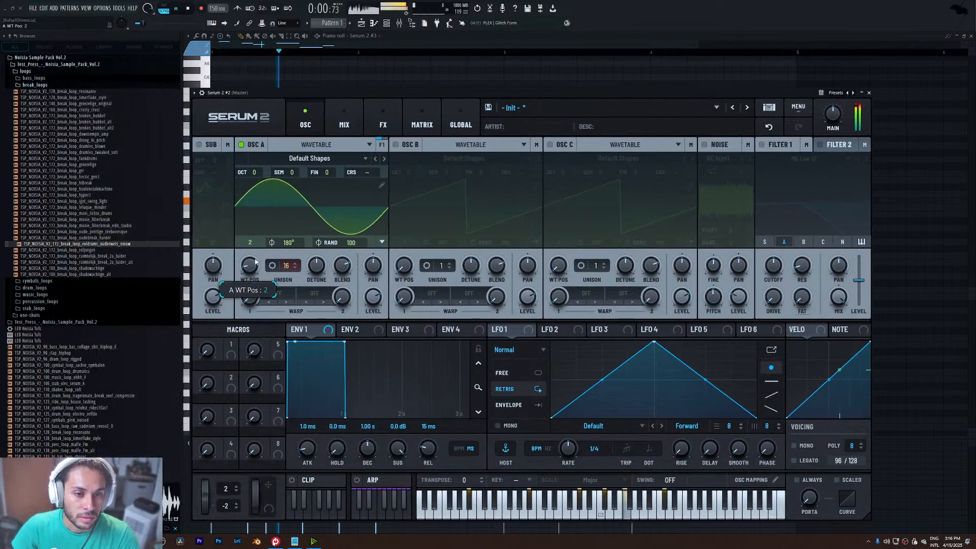
mouse_move(315, 267)
mouse_down()
mouse_move(315, 282)
mouse_move(325, 277)
mouse_up()
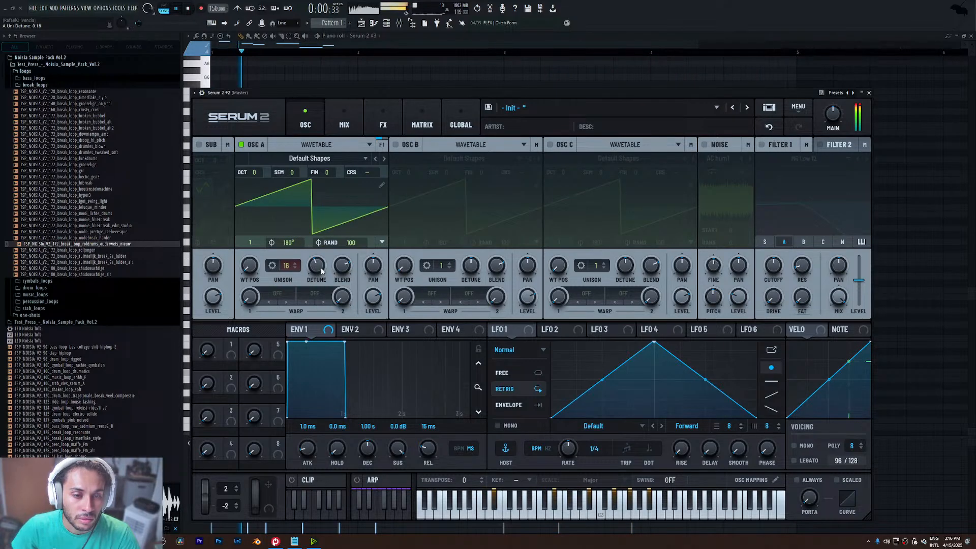
click(869, 93)
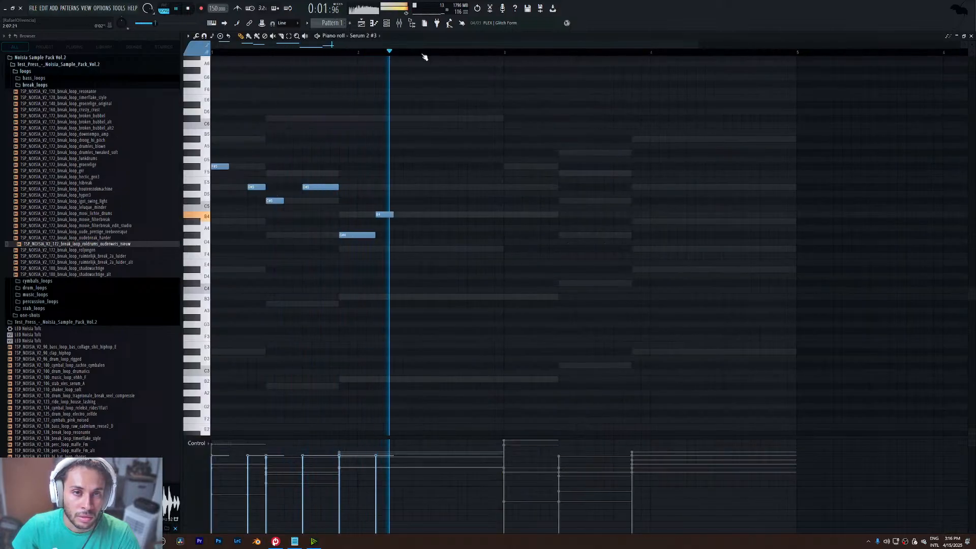
key(space)
- On the Serum 2 #3 melody instance, set oscillator A's first warp mode to PWM and raise its amount
key(F6)
click(478, 242)
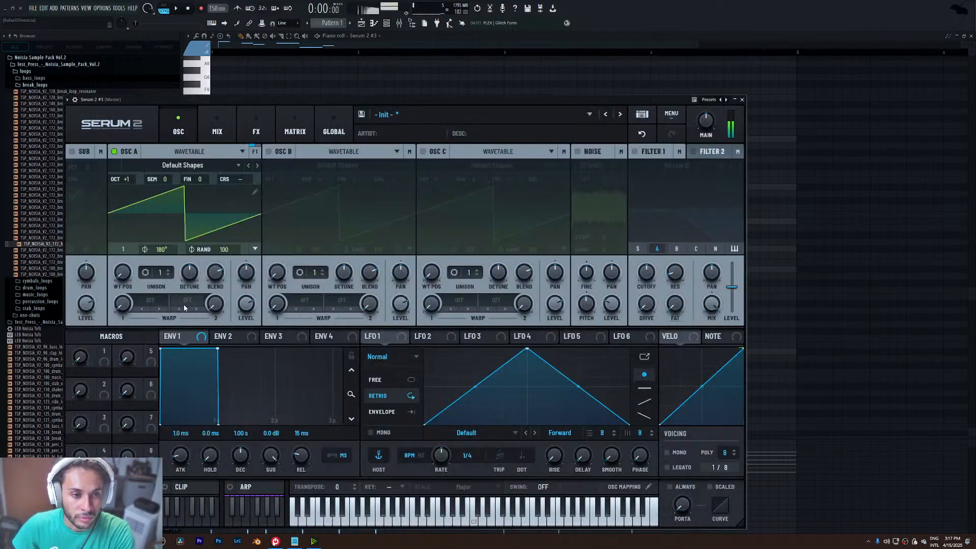
click(150, 301)
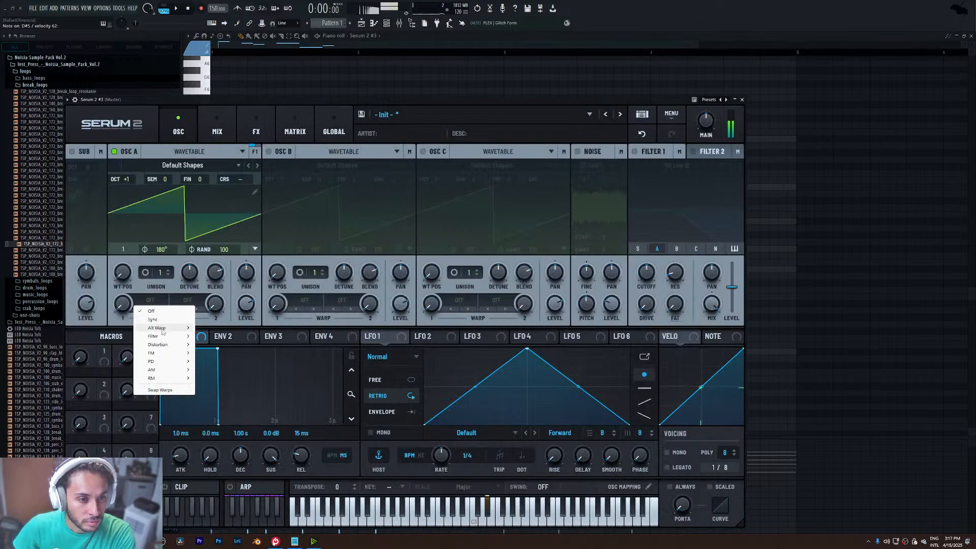
mouse_move(171, 329)
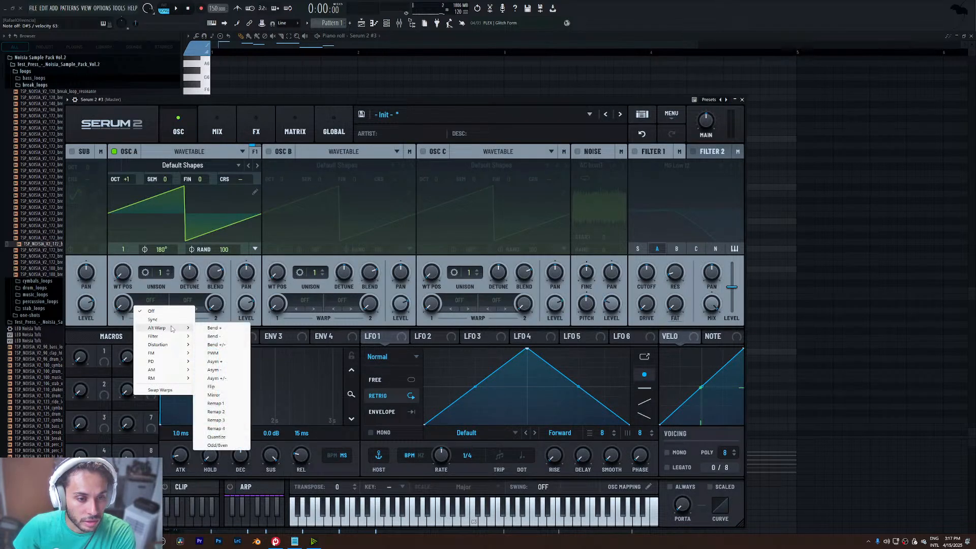
click(213, 353)
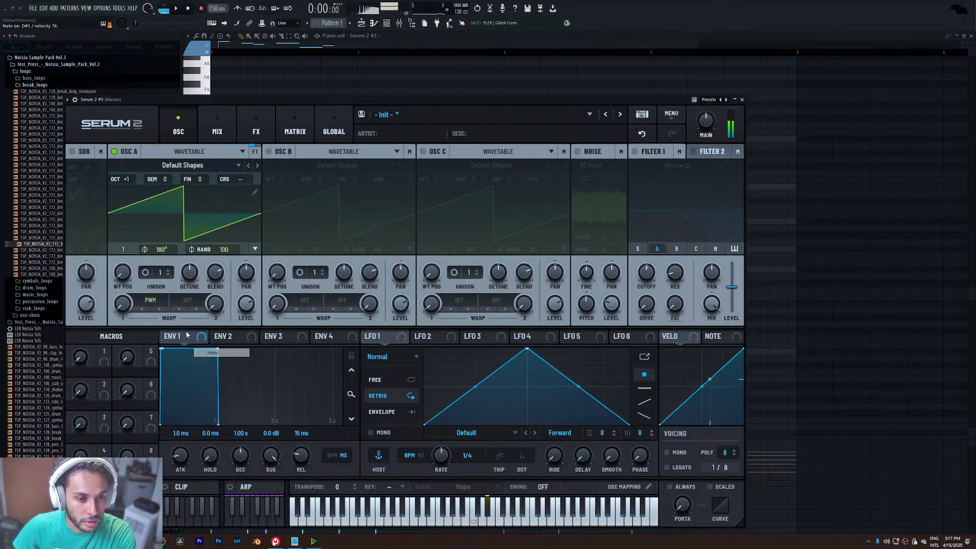
click(149, 301)
click(133, 302)
drag(129, 303, 159, 239)
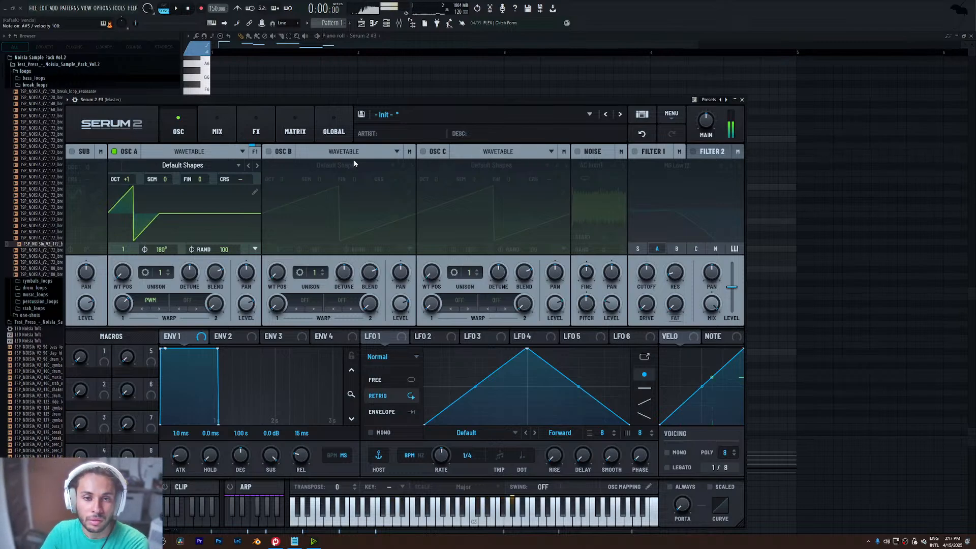
- Add a Distortion effect to the Serum 2 #3 melody instance, then close the synth and play the pattern
click(255, 131)
click(71, 172)
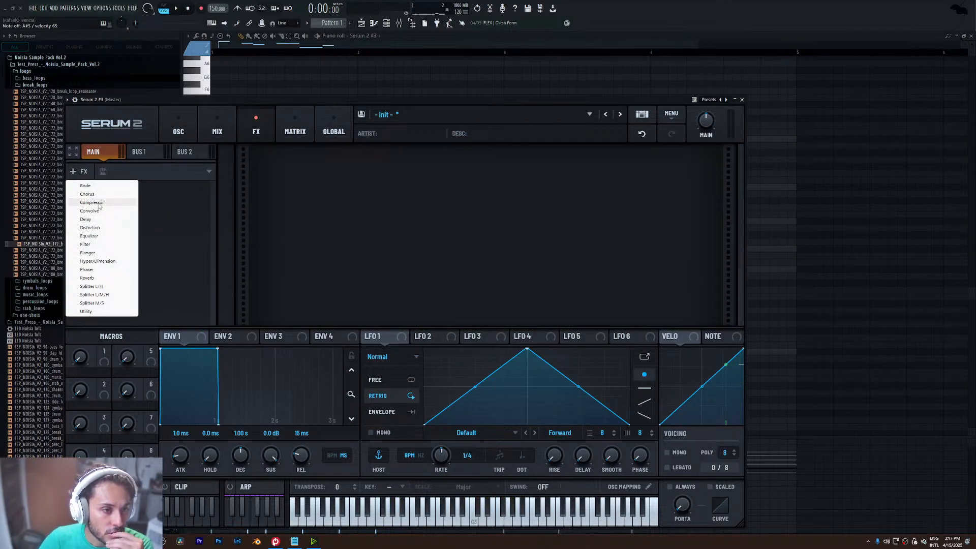
click(111, 229)
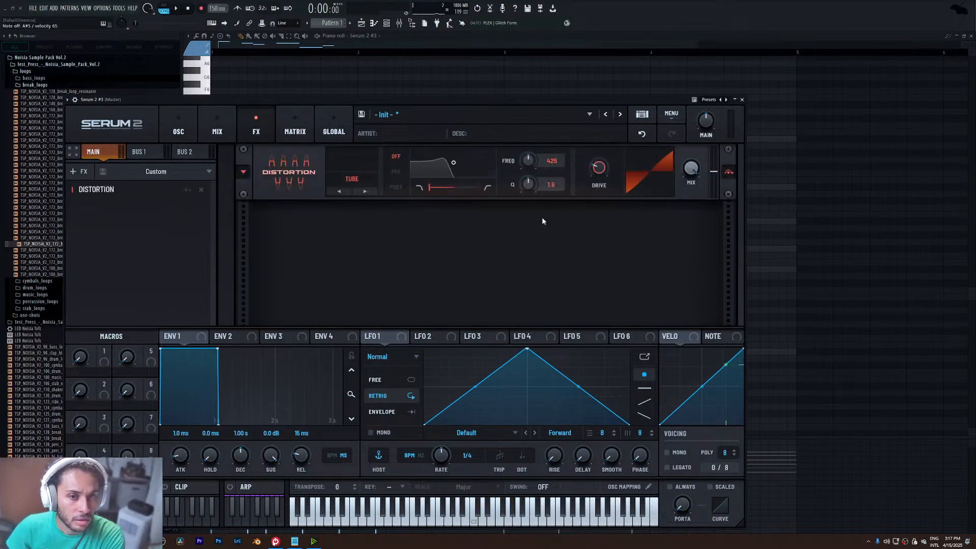
click(740, 100)
key(space)
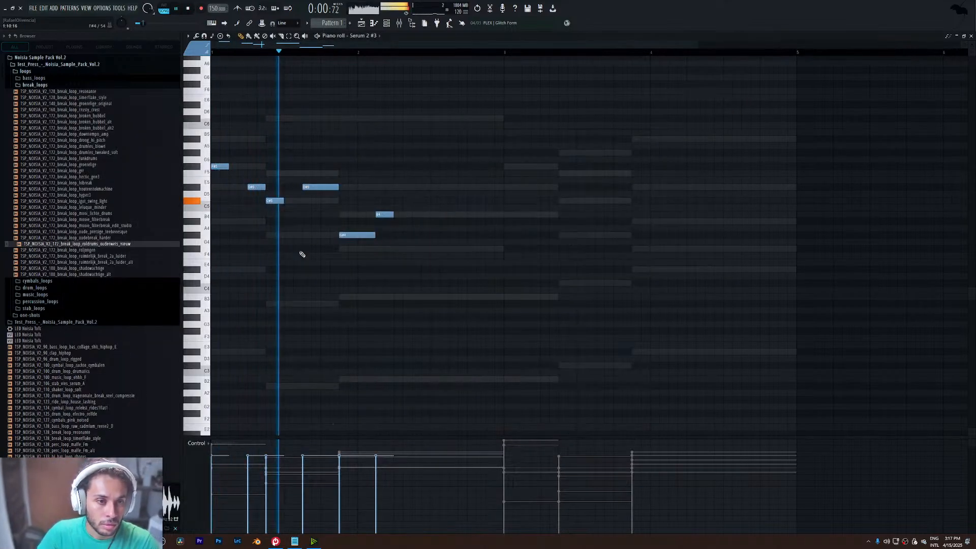
- Lower the melody's last two notes, G#4 to F#4 and B4 to G#4, while the pattern plays
click(386, 24)
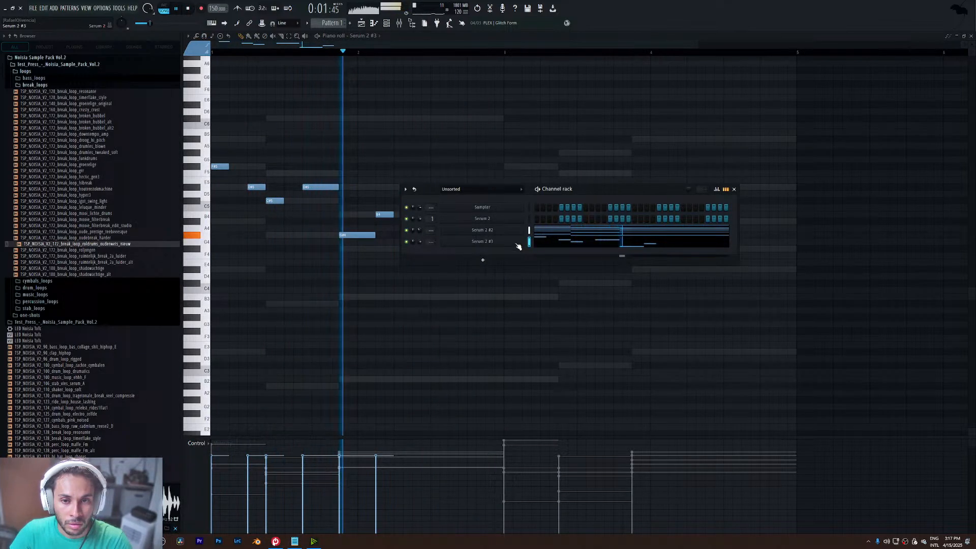
key(F6)
drag(384, 214, 387, 235)
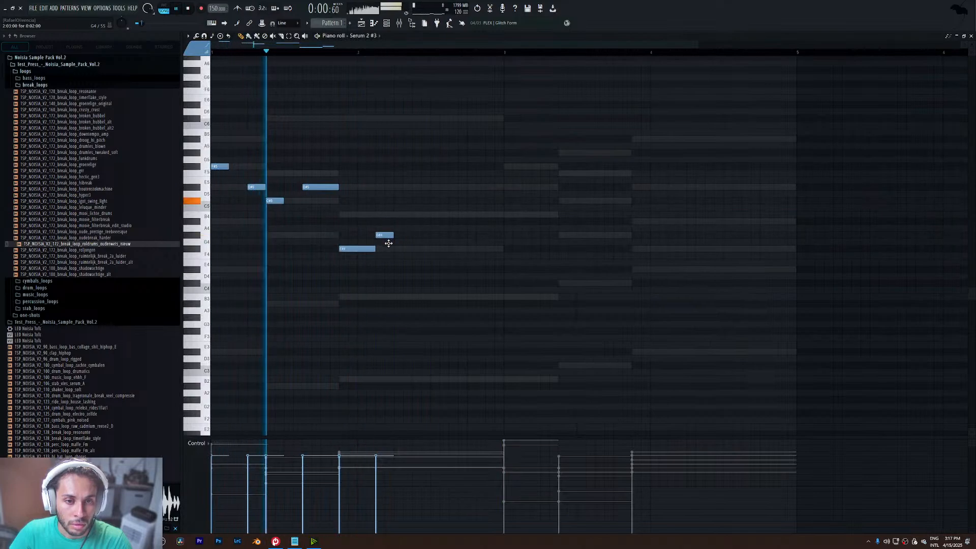
key(space)
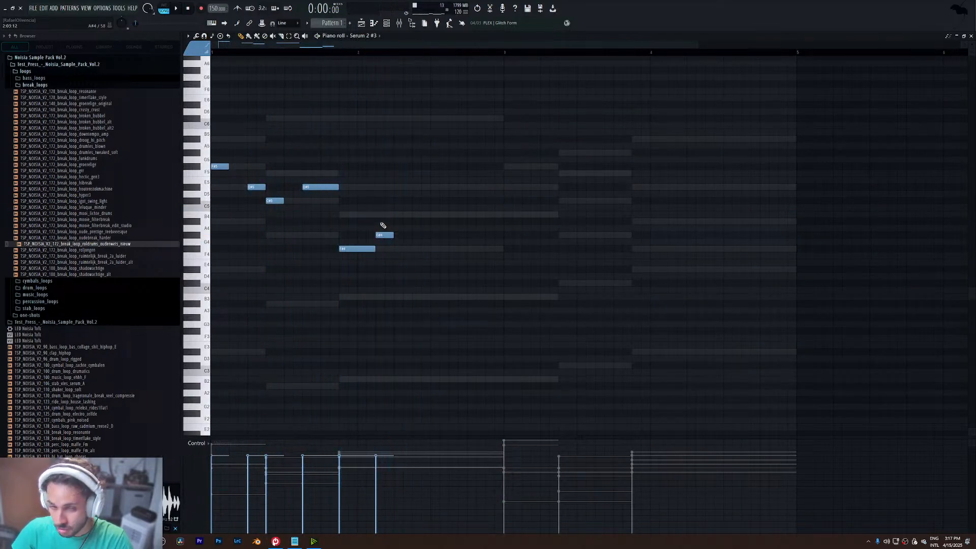
- Lengthen the bar 2 G#4 to one beat and follow it with a sustained A#4 ending at the start of bar 3
click(395, 228)
key(space)
drag(412, 221, 504, 222)
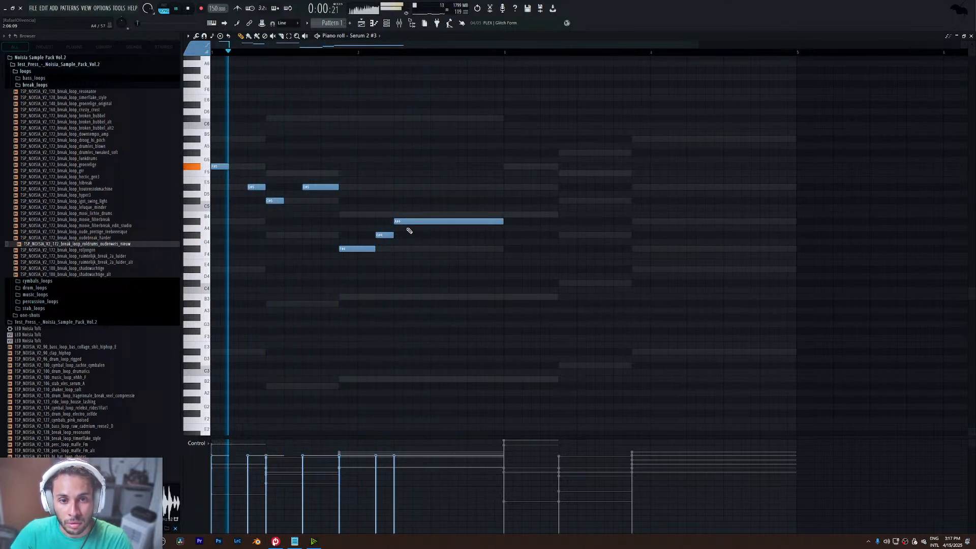
mouse_move(407, 221)
mouse_down()
mouse_move(426, 222)
mouse_move(412, 234)
mouse_up()
key(space)
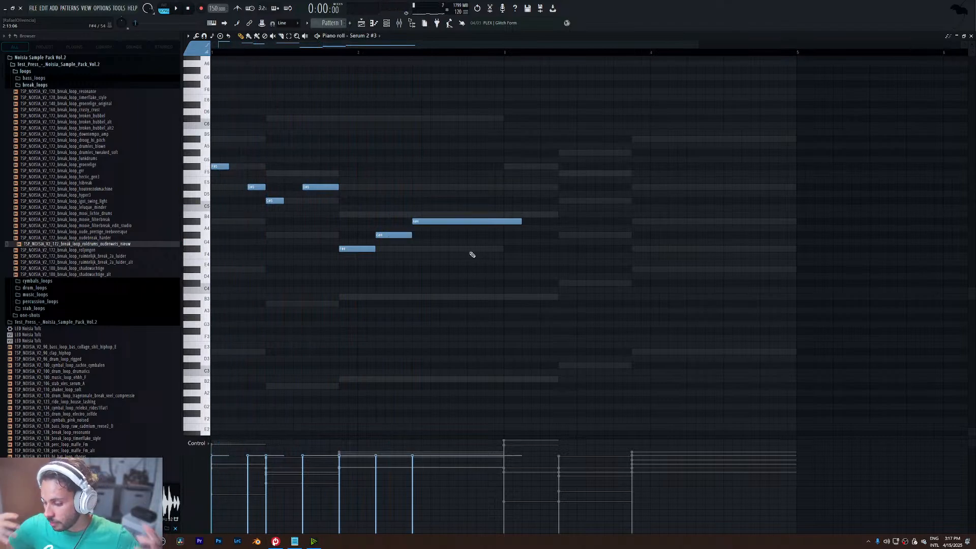
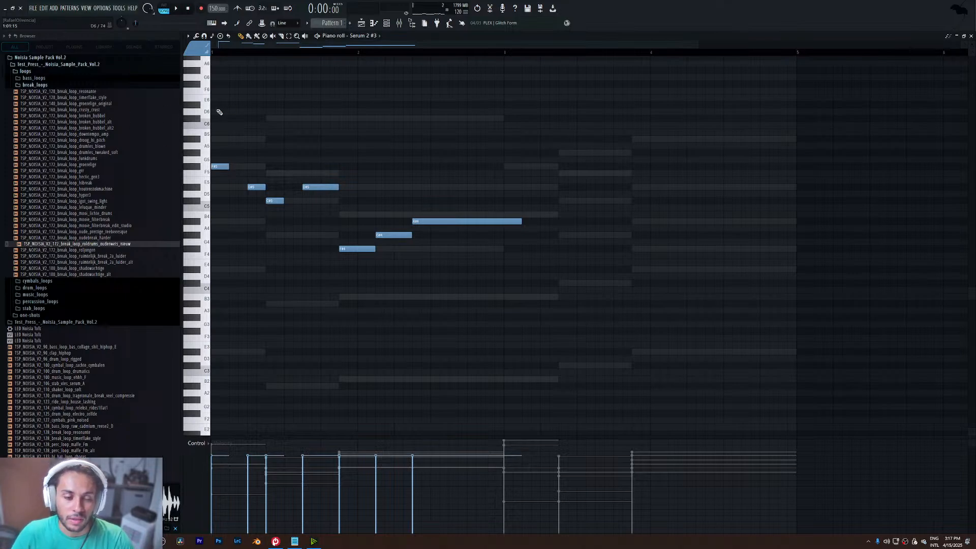
key(space)
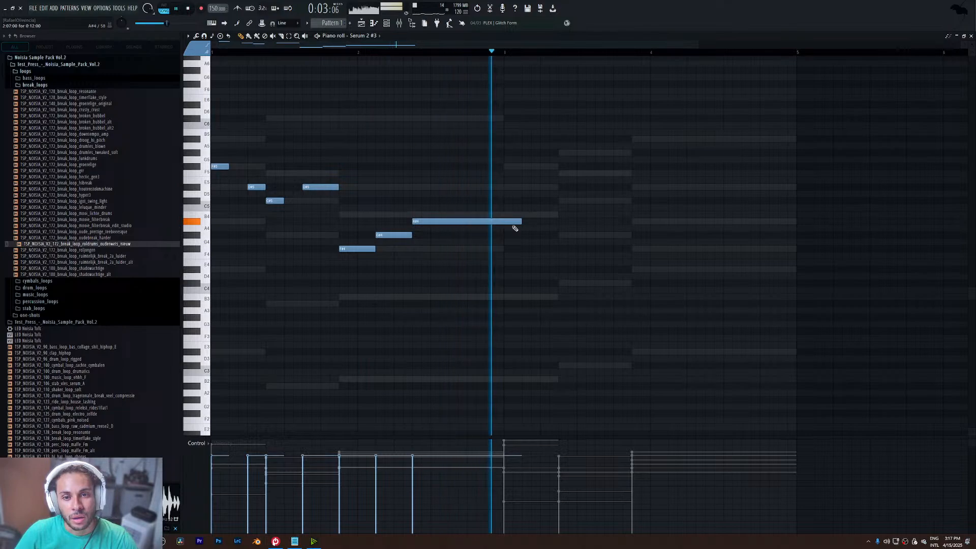
drag(522, 224, 504, 222)
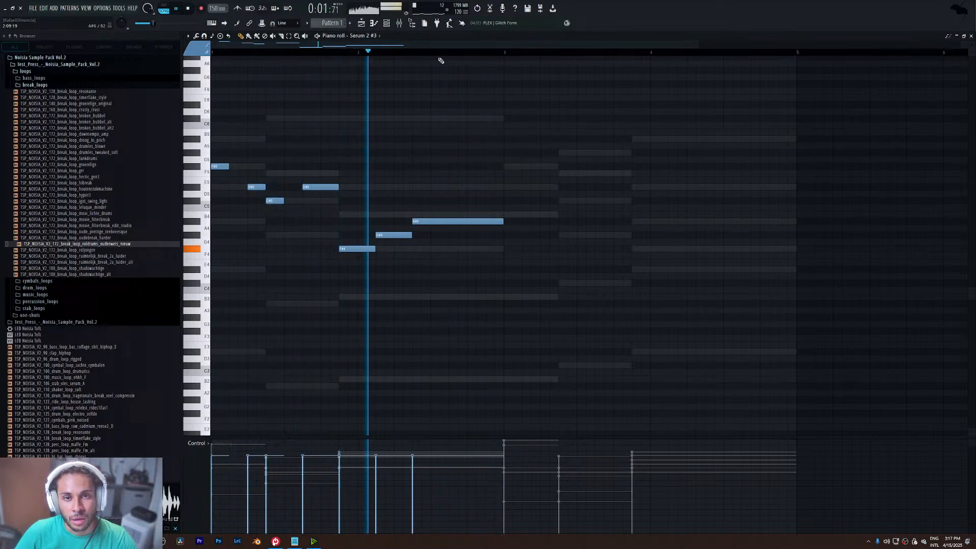
- Add half-beat A#4 and G#4 notes at the start of bar 3 and audition the melody
click(508, 222)
key(space)
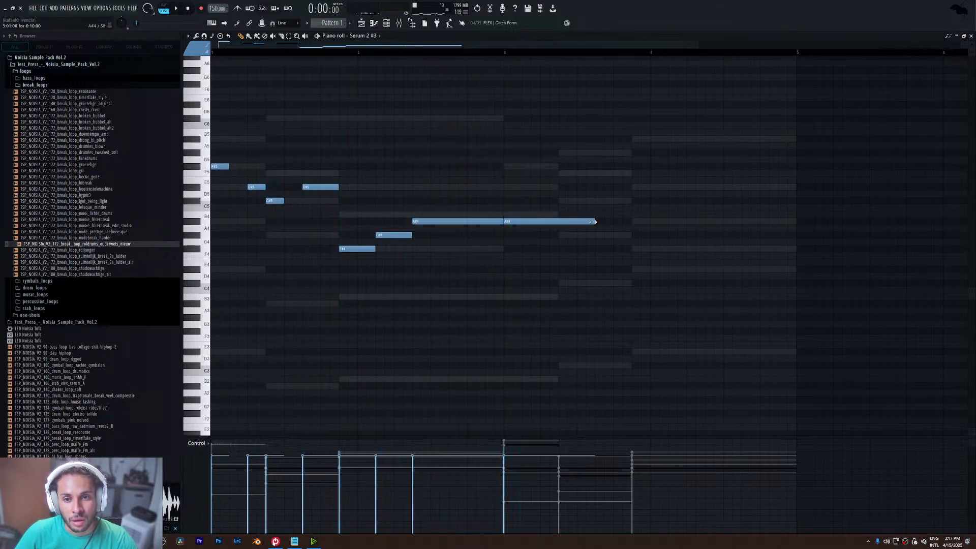
drag(525, 230, 524, 237)
key(space)
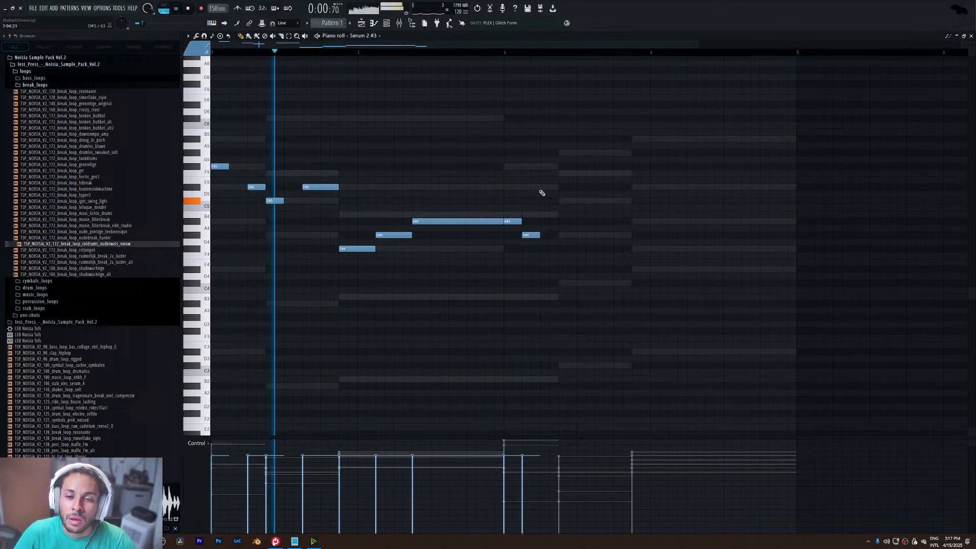
- Continue bar 3 of the melody with a half-beat A#4, a one-beat C#5, and half-beat A#4 and C#5 notes
click(544, 214)
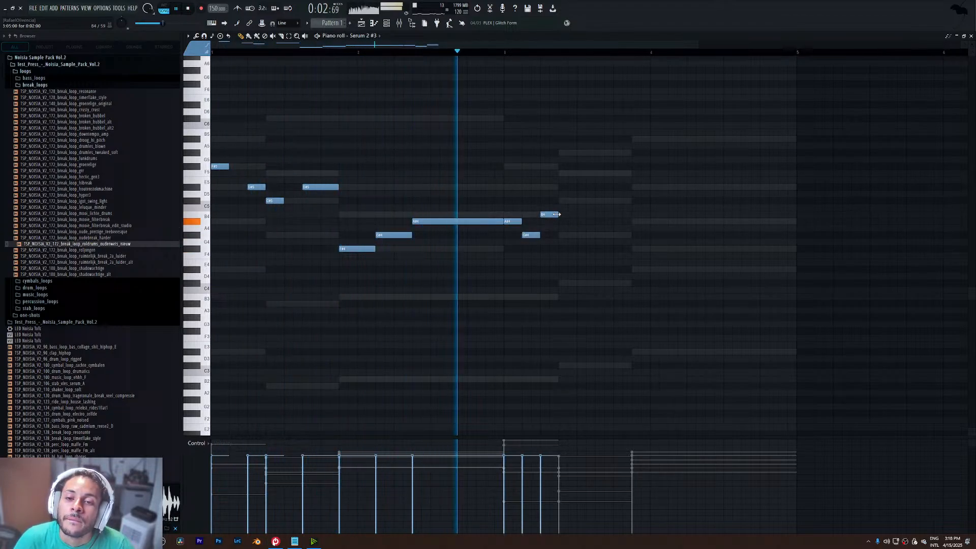
drag(557, 215, 573, 222)
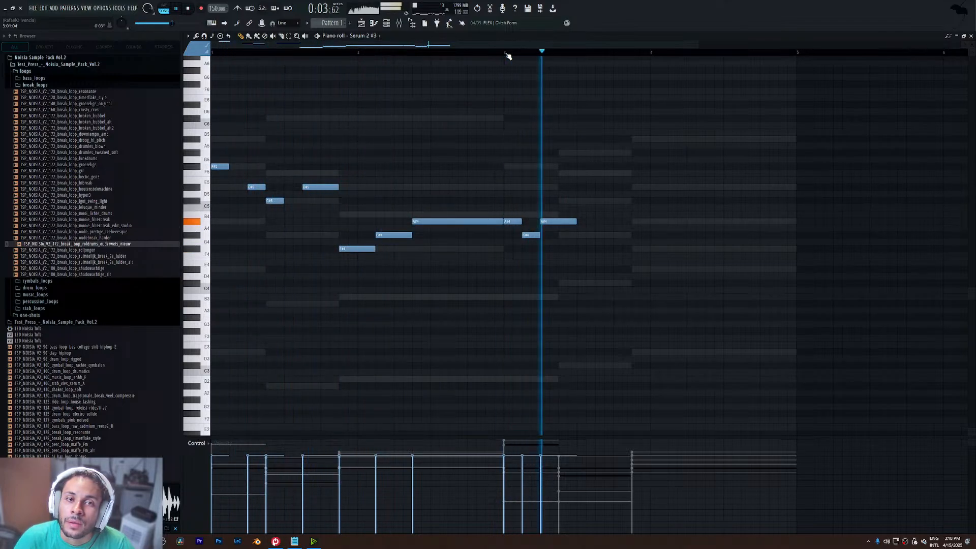
click(579, 202)
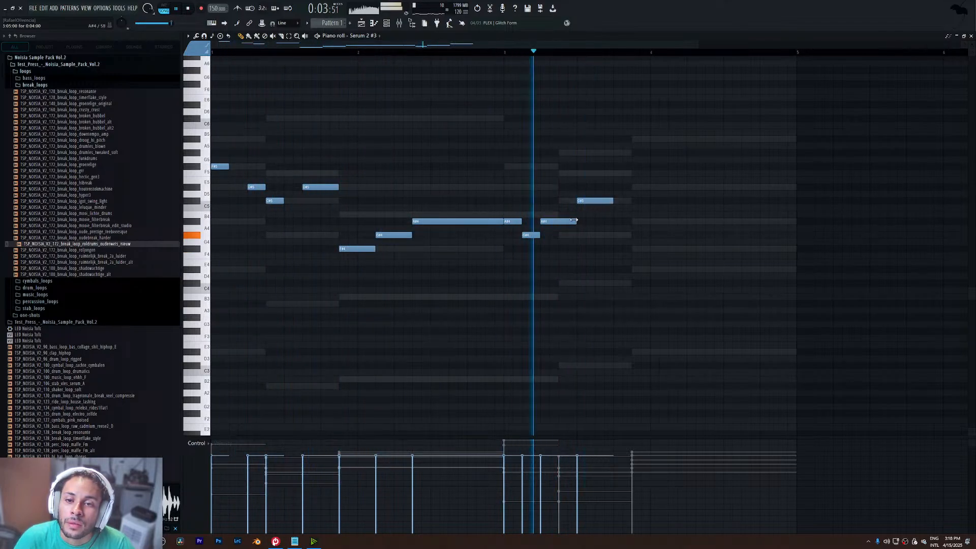
drag(576, 222, 613, 222)
click(596, 209)
key(space)
key(space)
key(space)
click(617, 194)
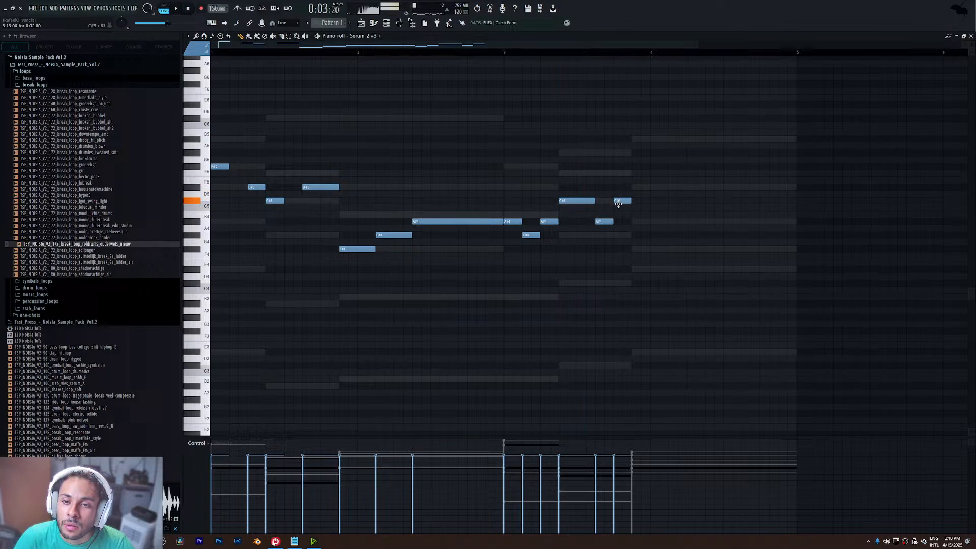
- Add a sustained D#5 following the last C#5 and ending at the end of bar 4, and save the project
key(space)
click(635, 187)
drag(650, 187, 795, 189)
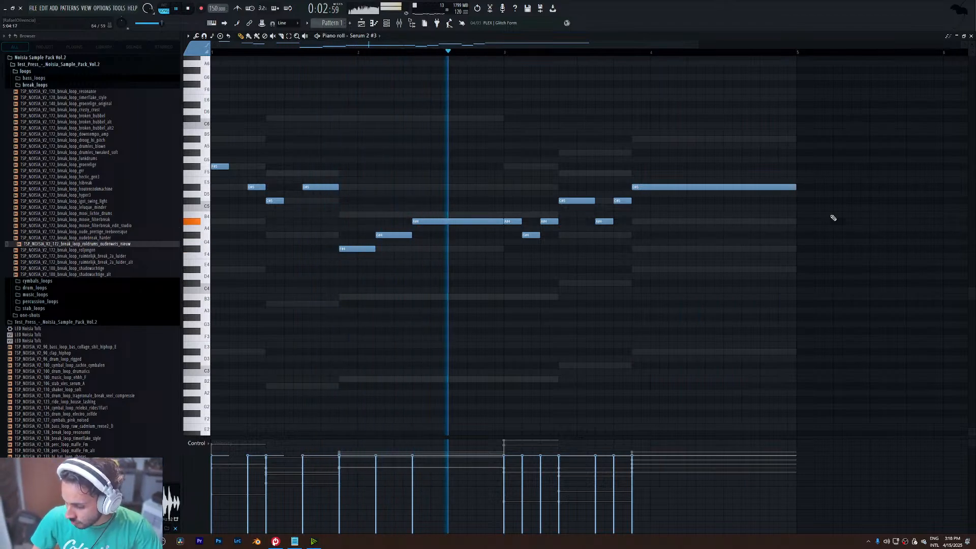
key(ctrl+s)
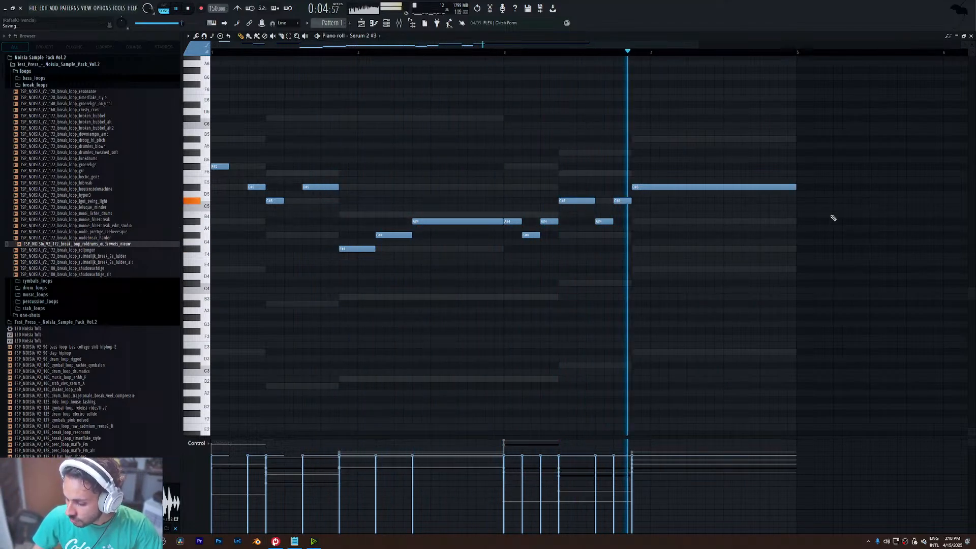
key(space)
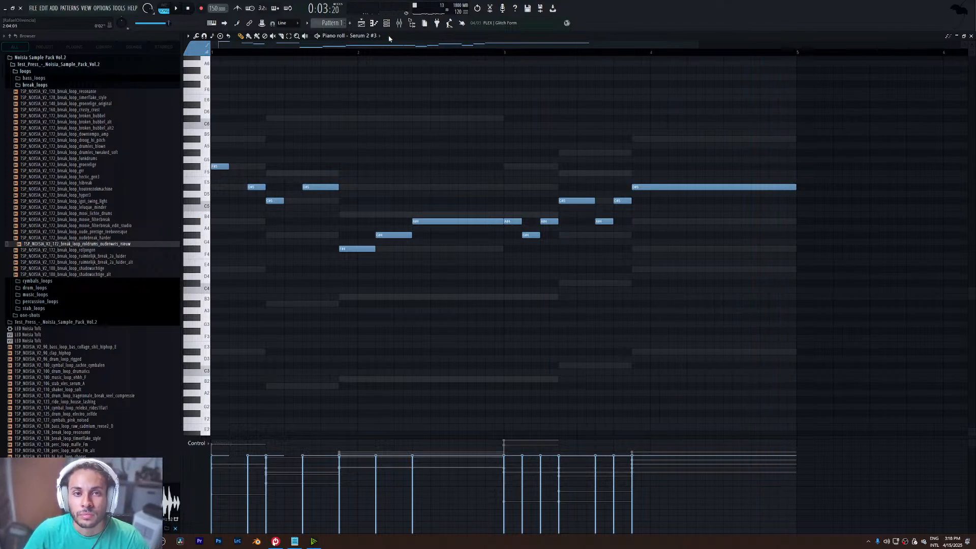
- Lengthen the opening F#5 and the C#5 in bar 1 to one beat each while the pattern plays
key(space)
drag(229, 166, 247, 166)
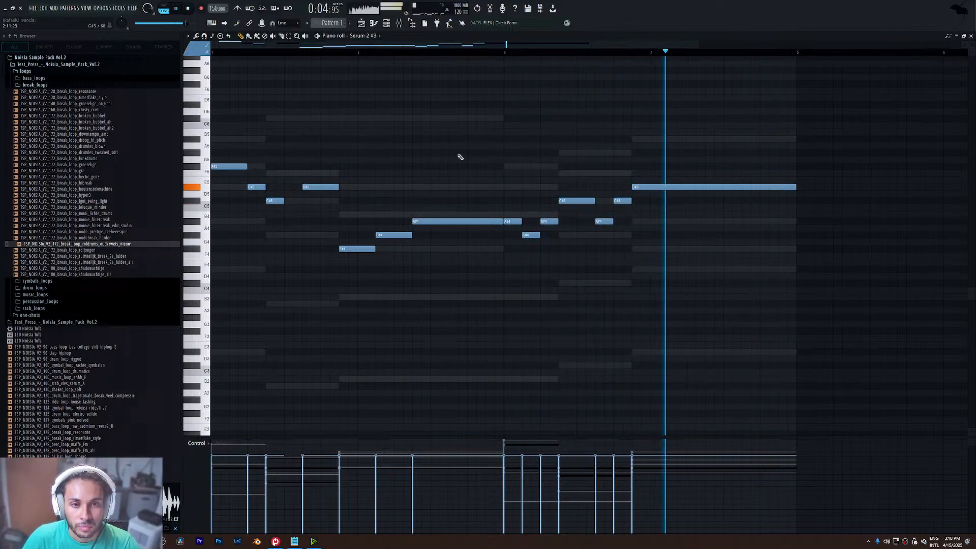
drag(282, 201, 301, 201)
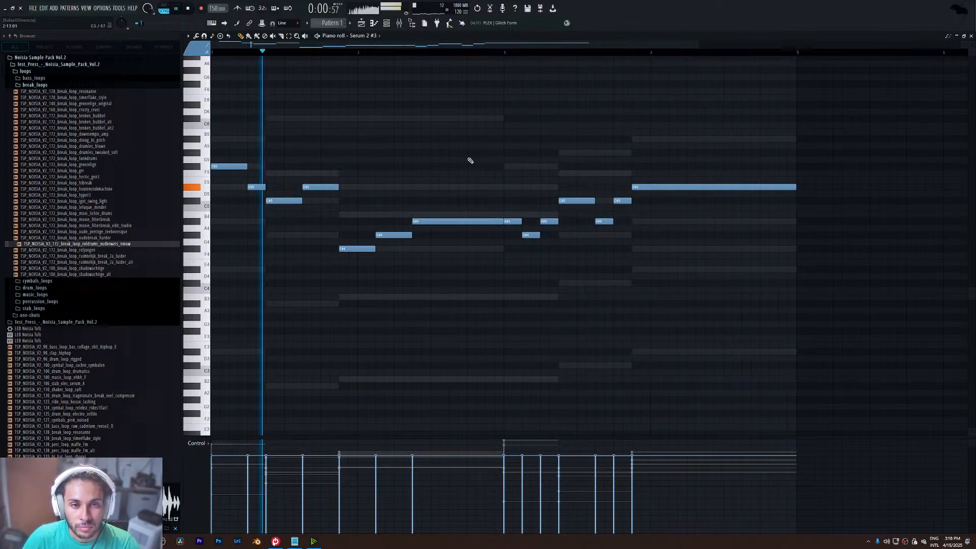
- In Serum 2 #3, modulate OSC A's coarse pitch by 1% with LFO 1, free-running at 6.2 Hz
key(F6)
key(F6)
key(F6)
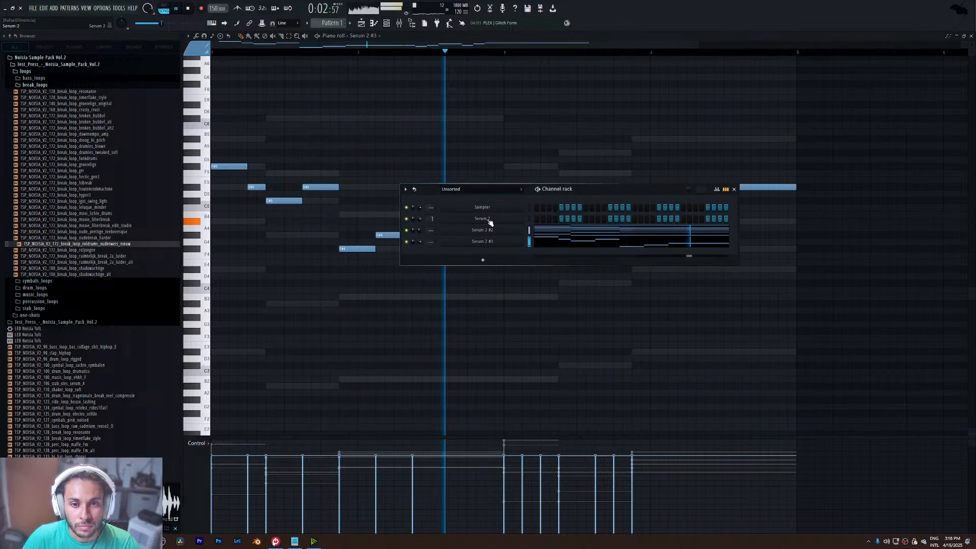
click(482, 242)
click(173, 127)
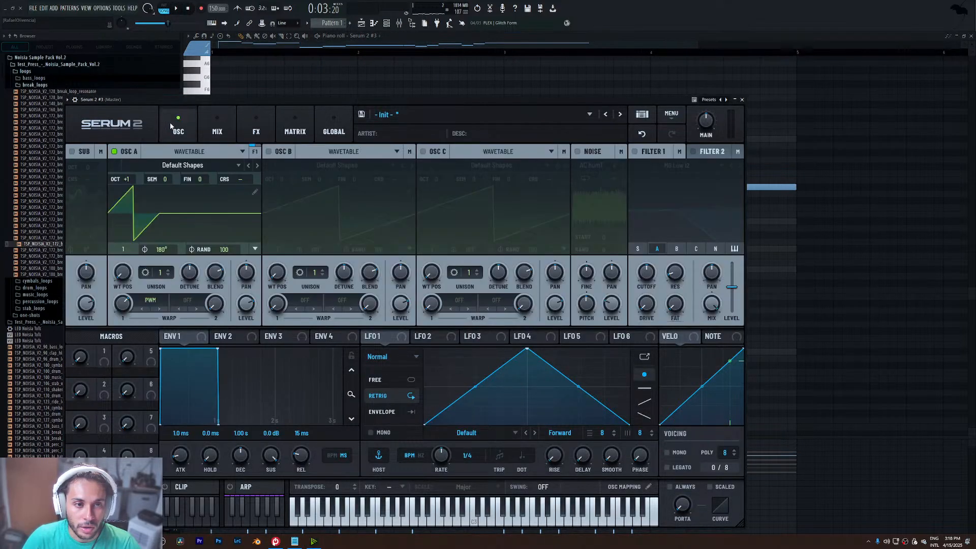
drag(192, 103, 268, 101)
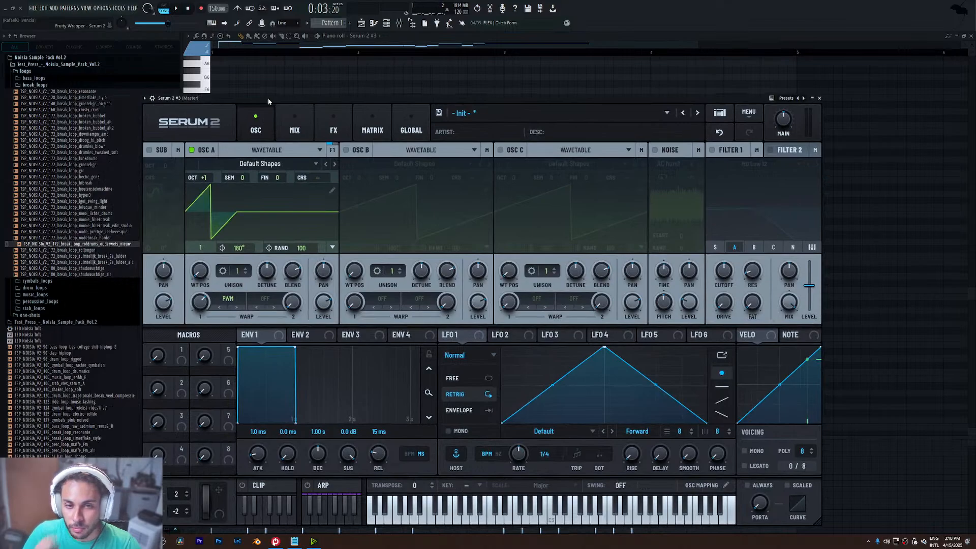
drag(443, 335, 318, 177)
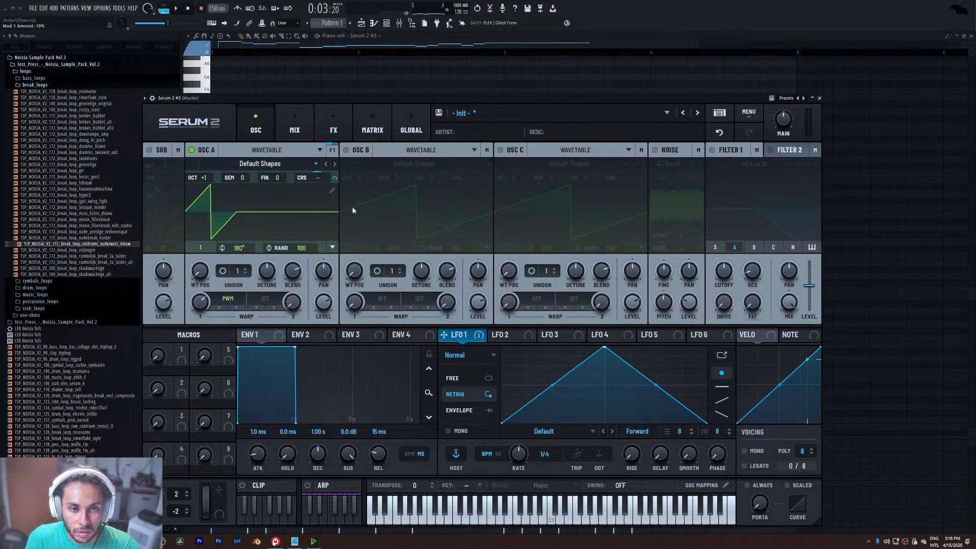
click(500, 453)
click(460, 378)
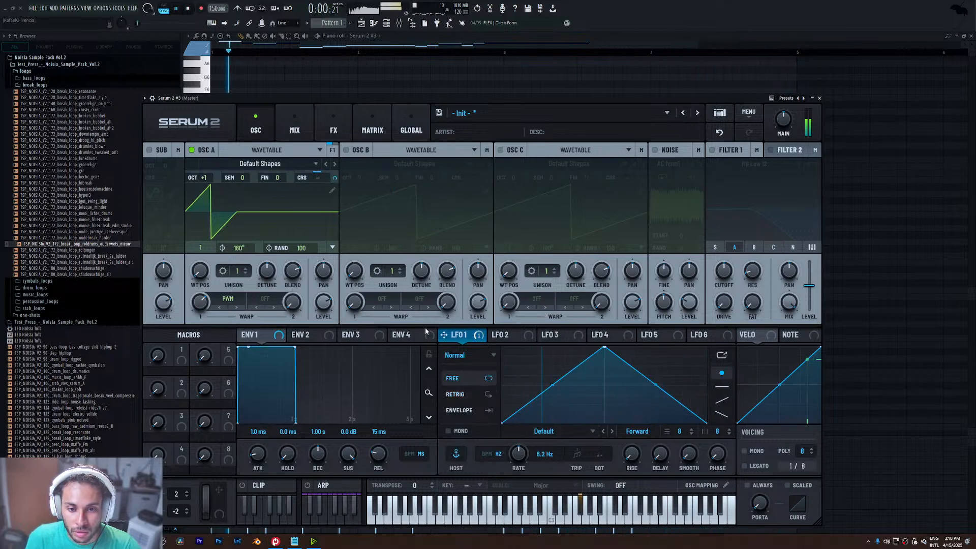
drag(334, 178, 334, 205)
- Reshape Serum 2 #3's LFO 2 into a straight rising ramp and set it to Envelope mode
click(372, 127)
click(333, 127)
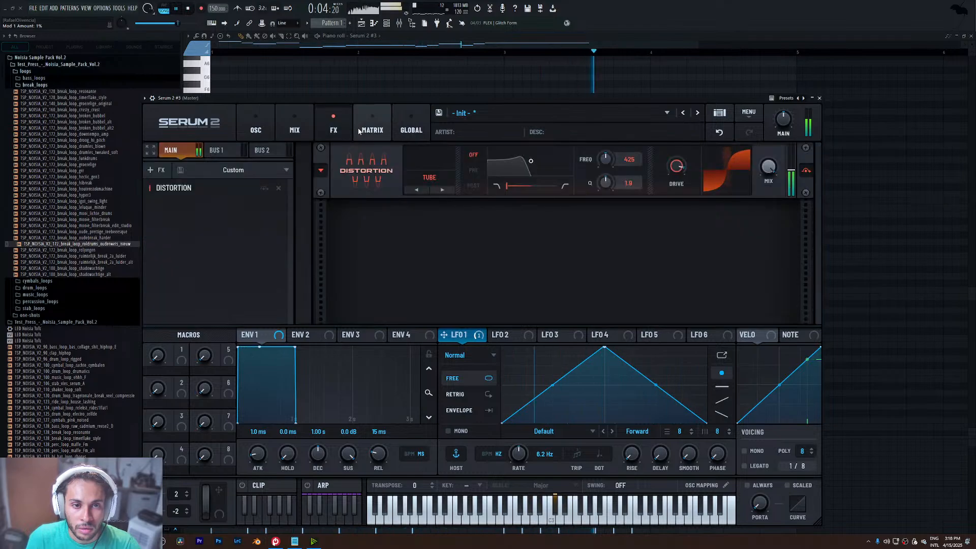
click(373, 127)
key(space)
click(509, 334)
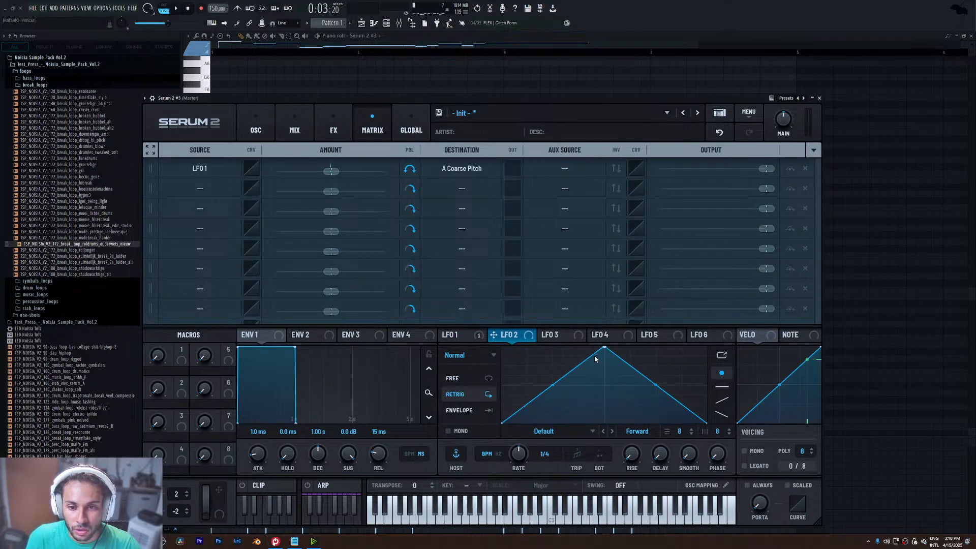
drag(604, 349, 706, 350)
drag(605, 388, 608, 356)
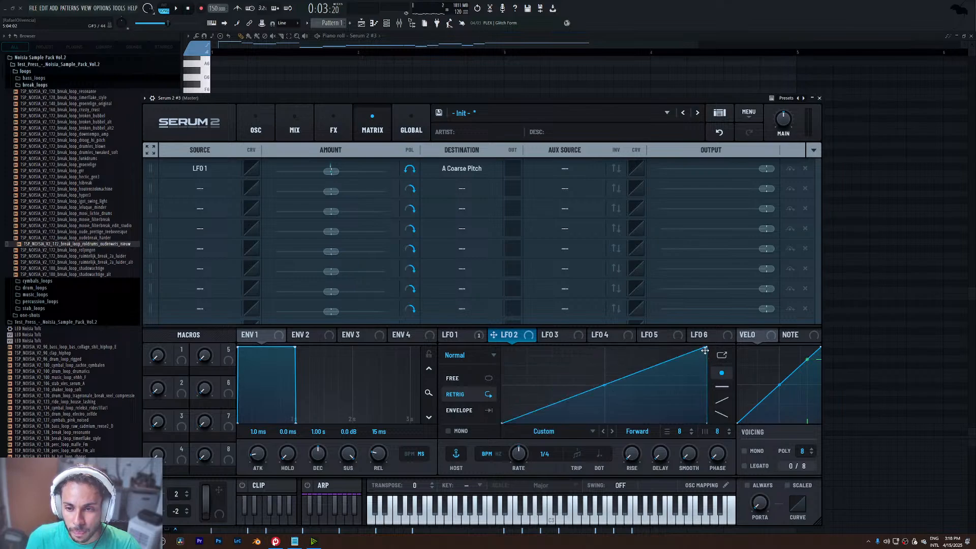
click(496, 412)
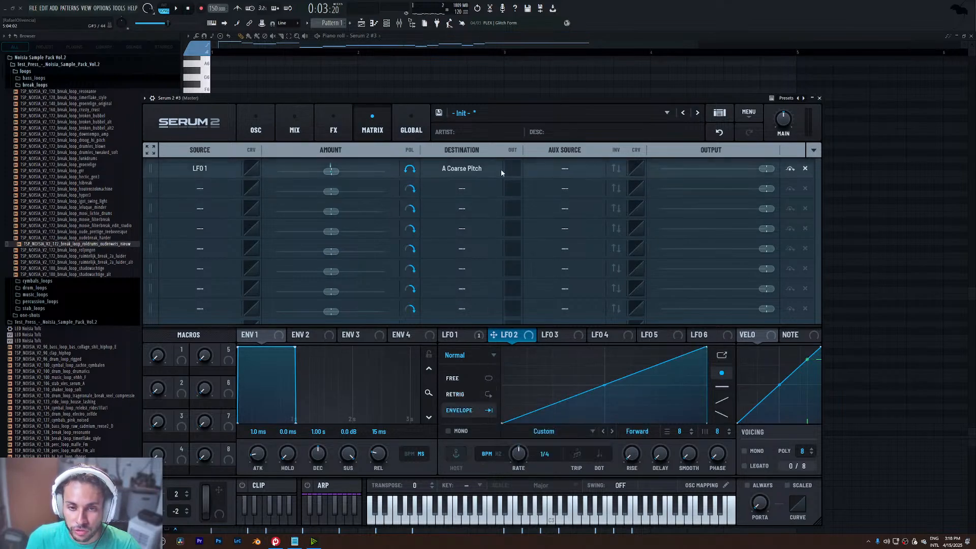
- Set LFO 2 as the aux source of the LFO 1 pitch modulation and bend its ramp into a slow-starting curve
click(570, 173)
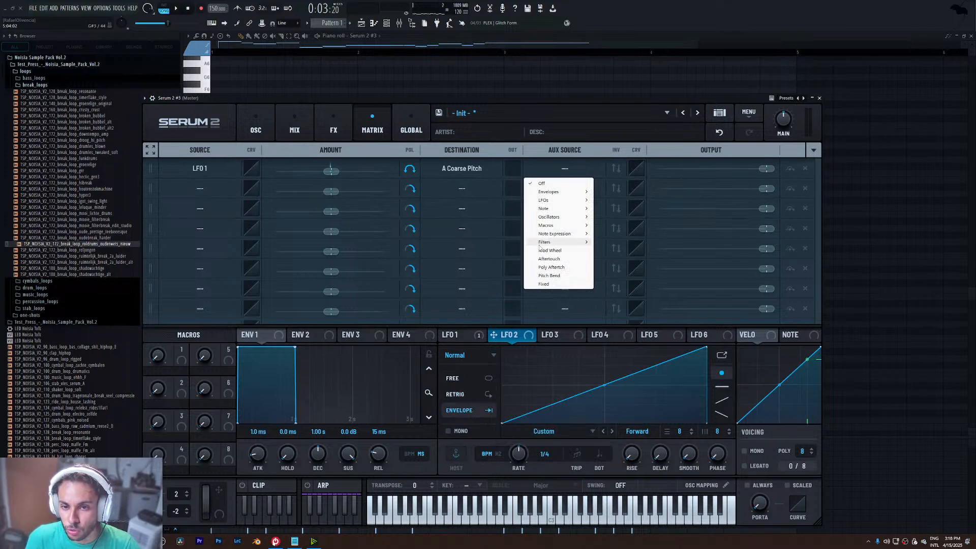
mouse_move(545, 202)
click(616, 210)
key(space)
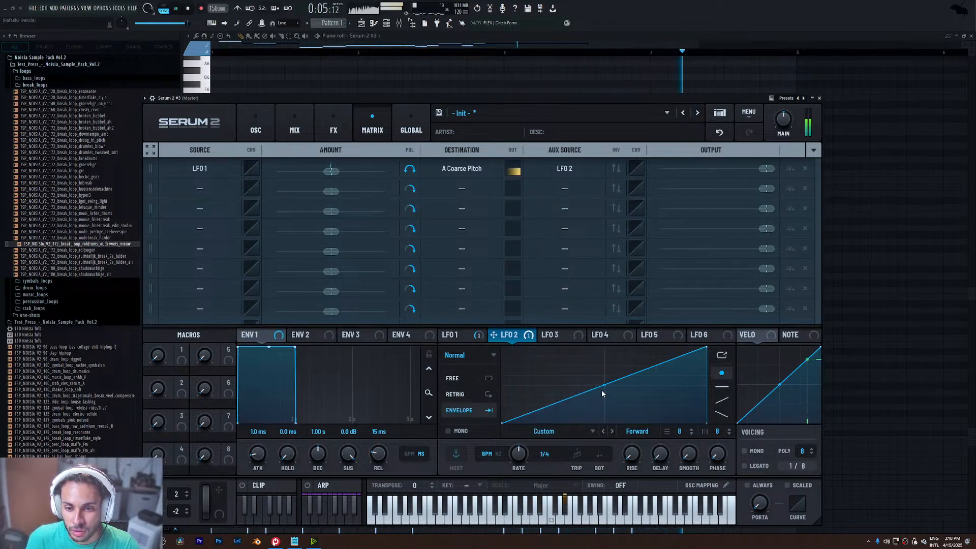
drag(602, 390, 603, 398)
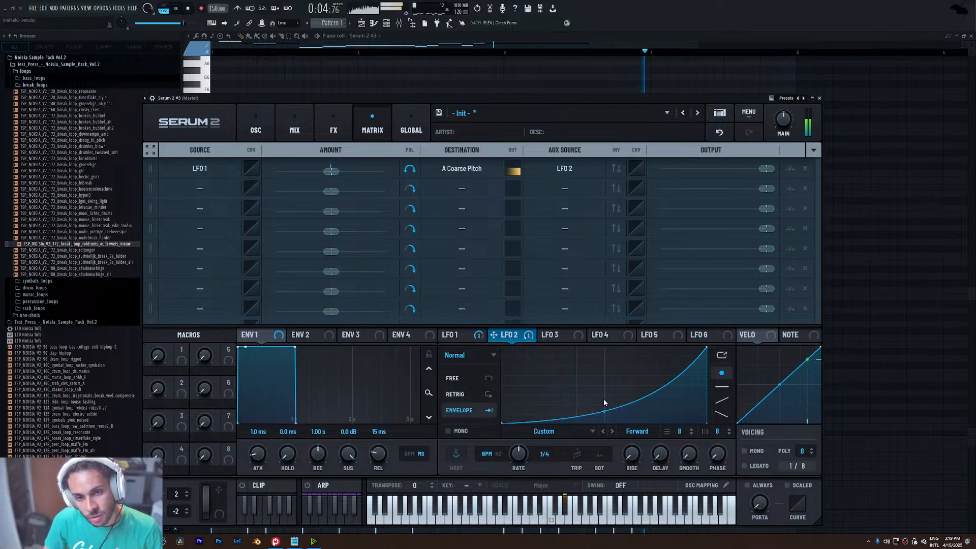
click(256, 127)
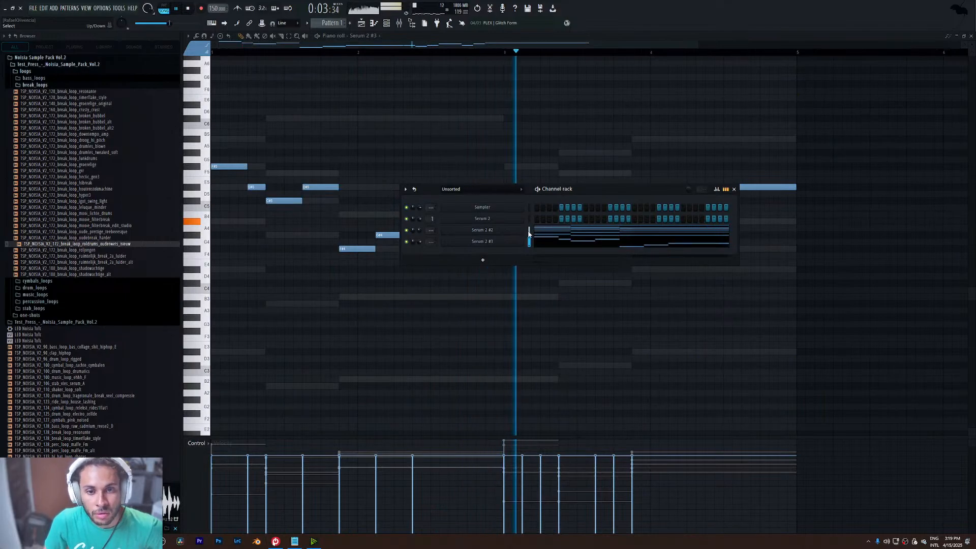
- In Serum 2 #2, enable Filter 1 and add OSC B at -1 octave, routed to the filter, with 3 unison voices and 0.16 detune
click(497, 232)
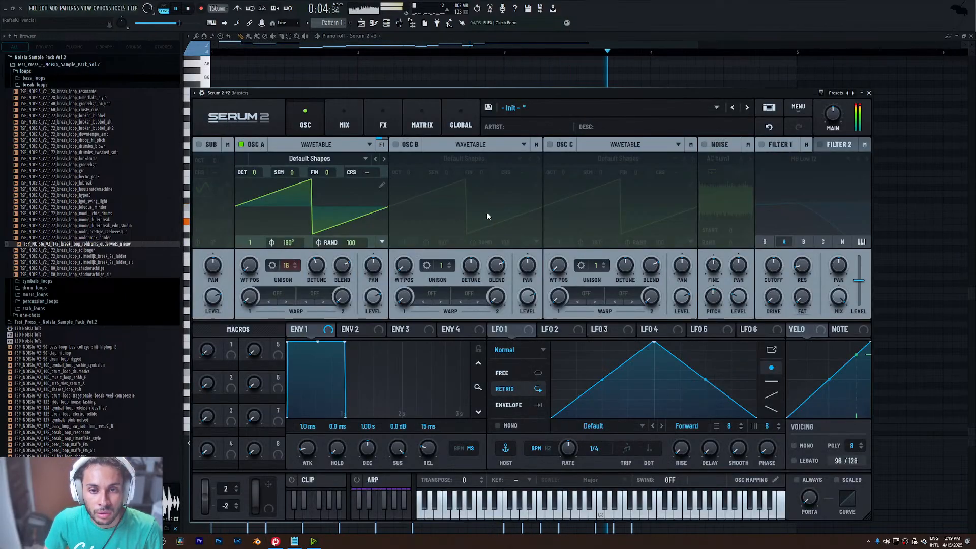
click(762, 145)
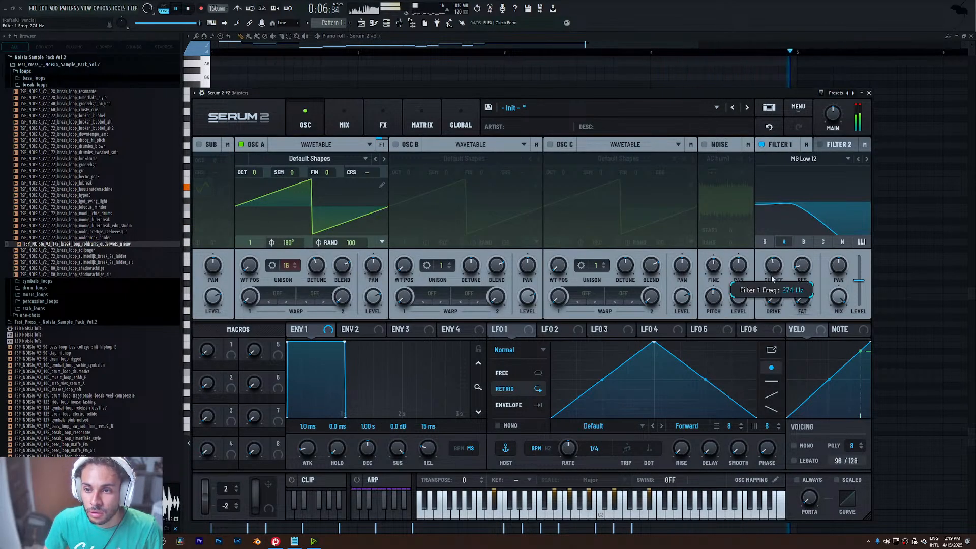
click(397, 145)
drag(408, 172, 413, 165)
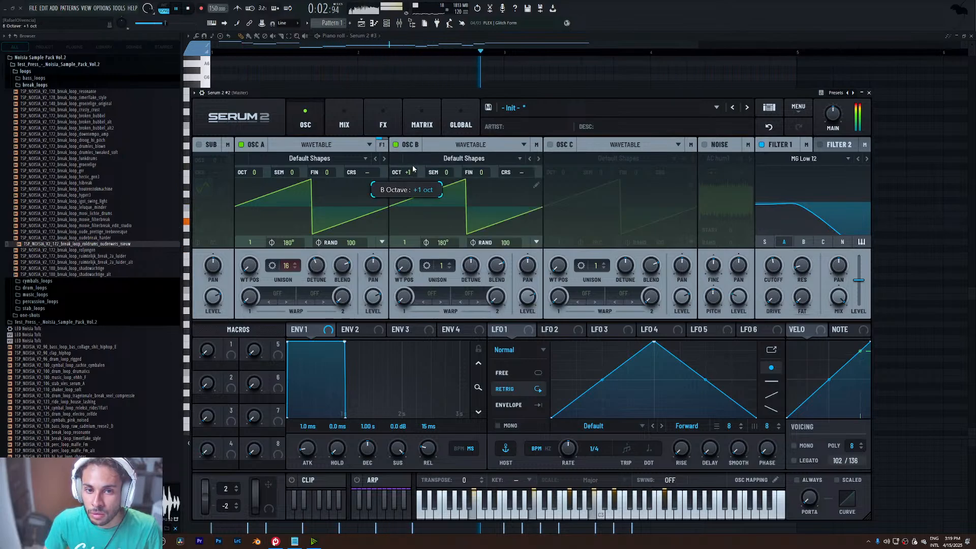
click(803, 242)
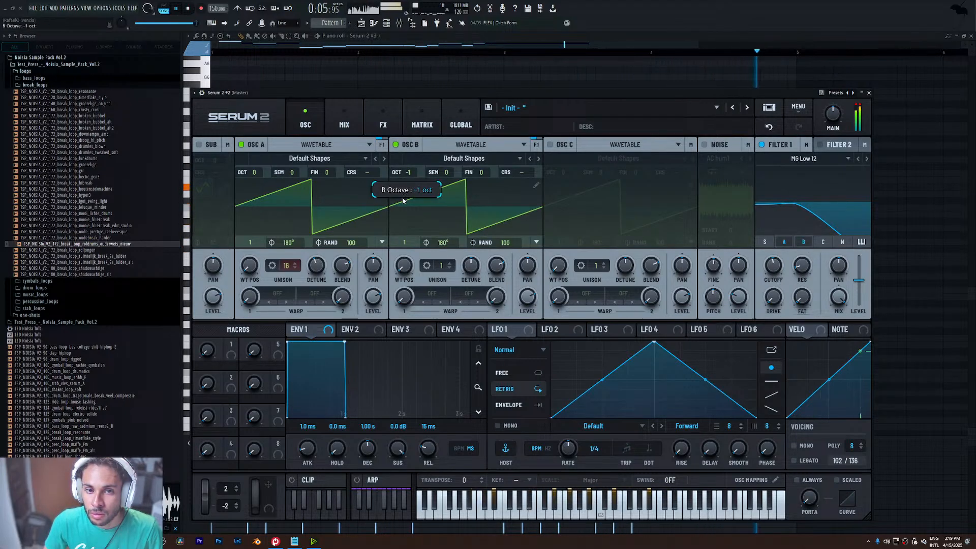
drag(441, 266, 475, 279)
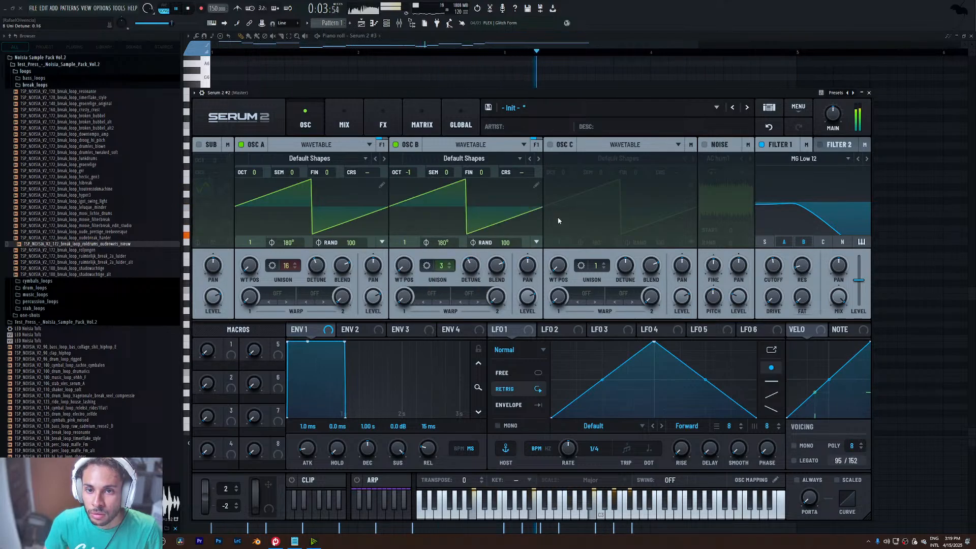
- Enable OSC C at +1 octave, routed to Filter 1, with 7 unison voices and 0.18 detune
click(549, 144)
drag(551, 172, 552, 165)
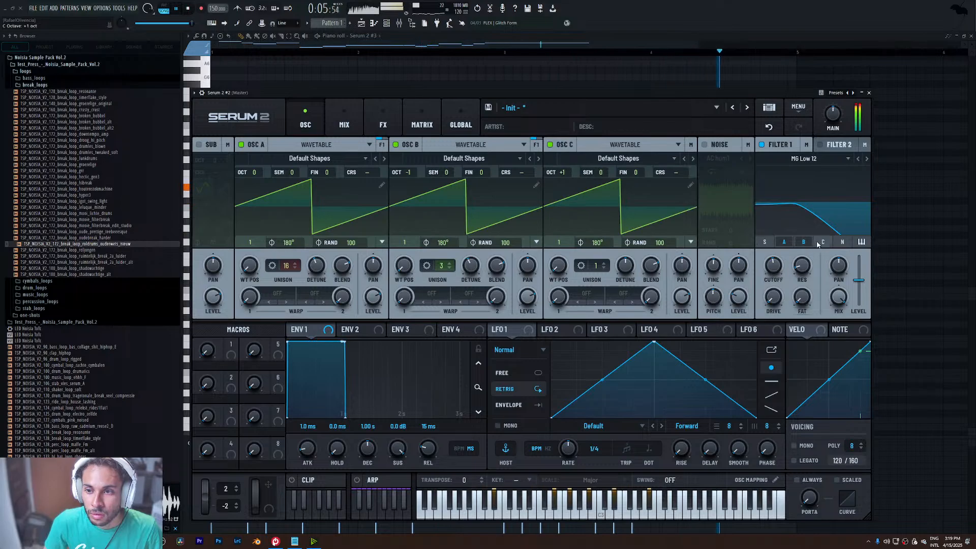
drag(584, 271, 621, 274)
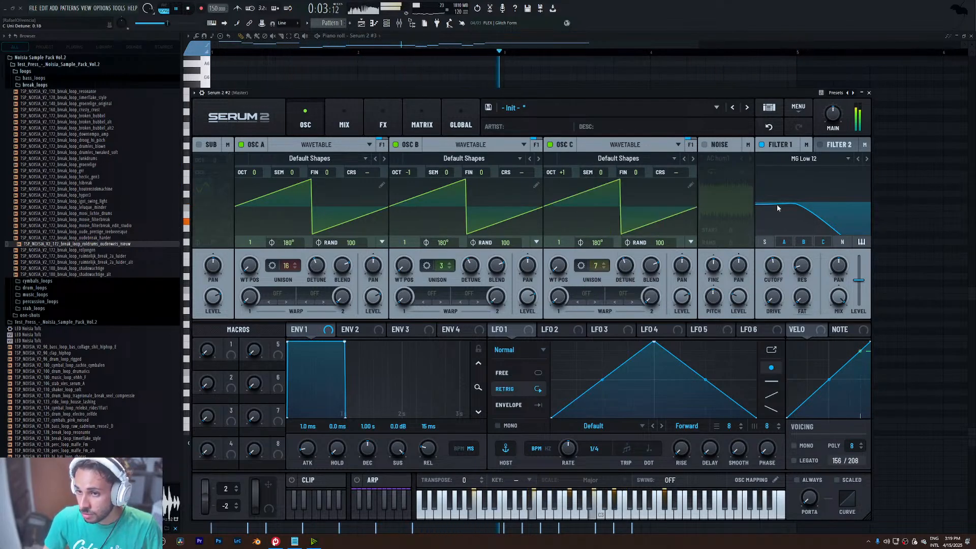
- Change Filter 1 to MG Low 24 with a 757 Hz cutoff, then close Serum 2 #2
scroll(777, 204, down, 1)
drag(777, 204, 763, 205)
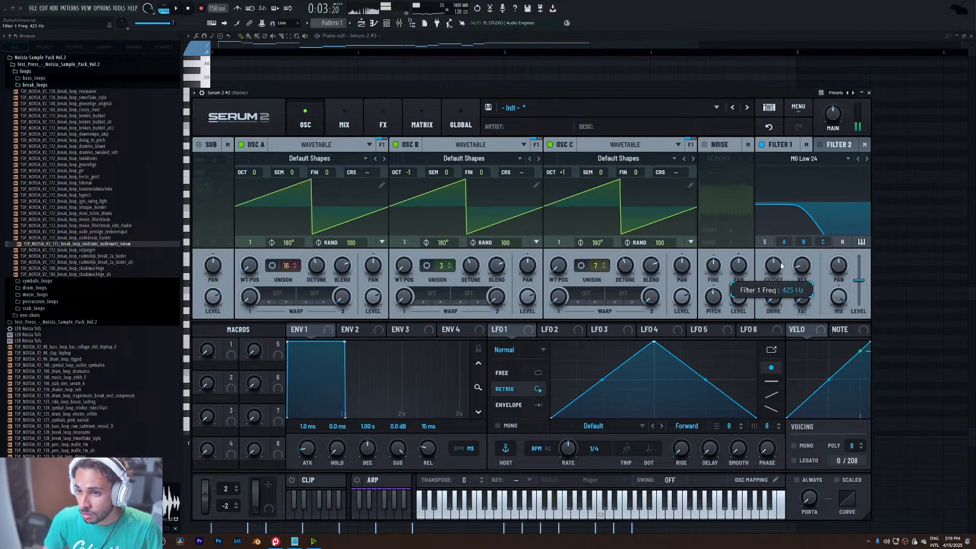
drag(782, 265, 785, 260)
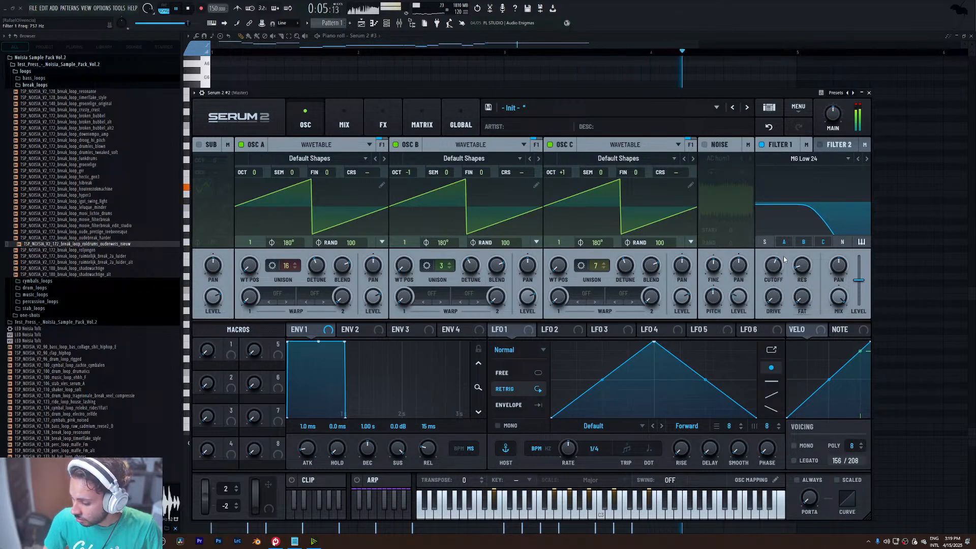
click(869, 93)
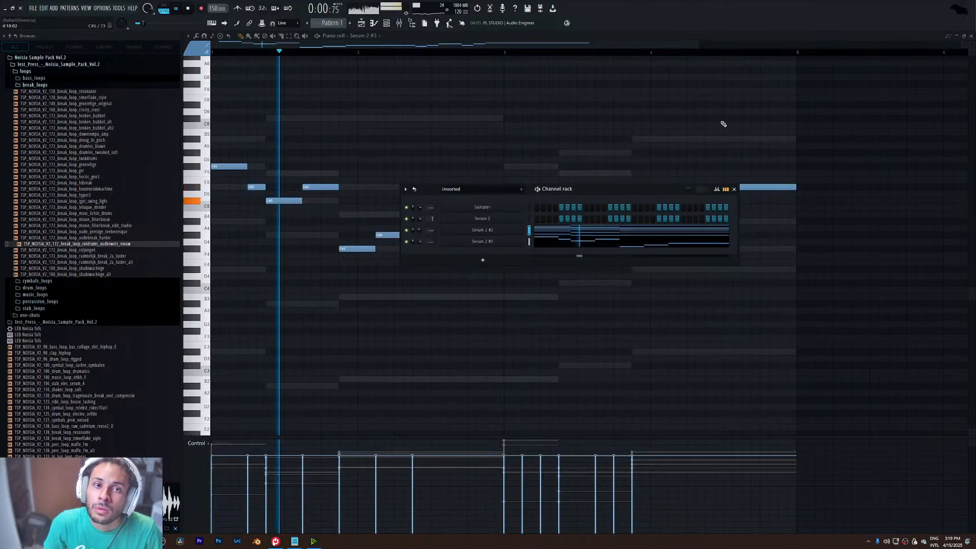
- Open Serum 2 #3 and add a Reverb after the Distortion in its main effects chain
click(508, 242)
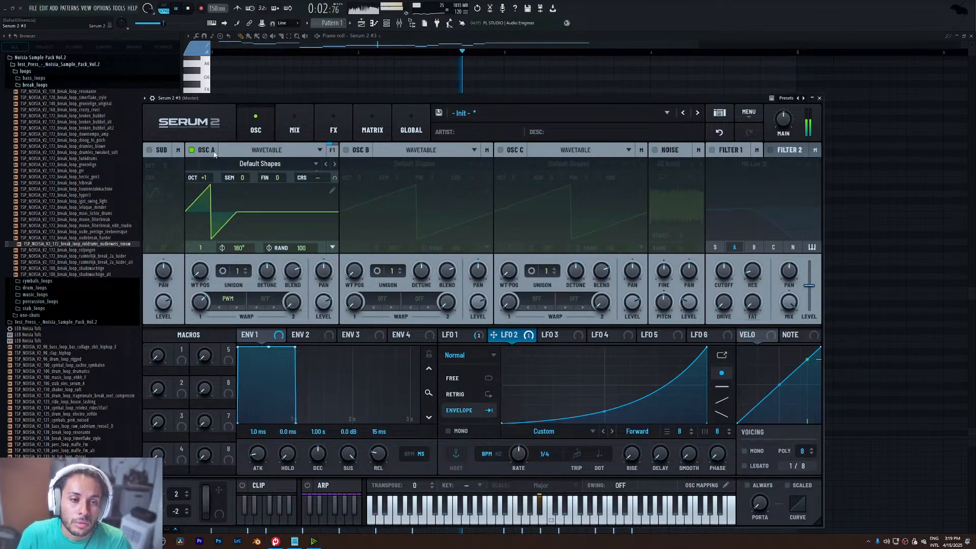
click(295, 126)
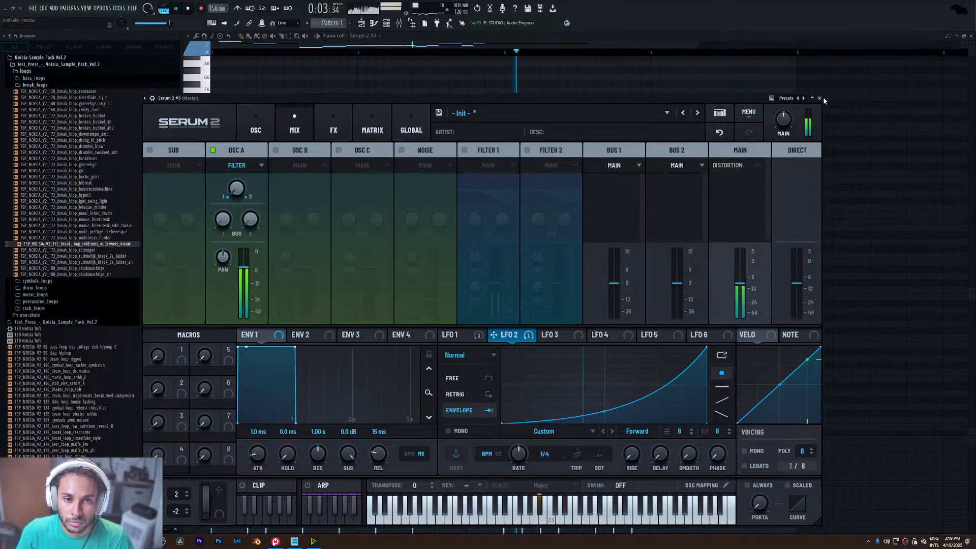
click(334, 126)
click(153, 170)
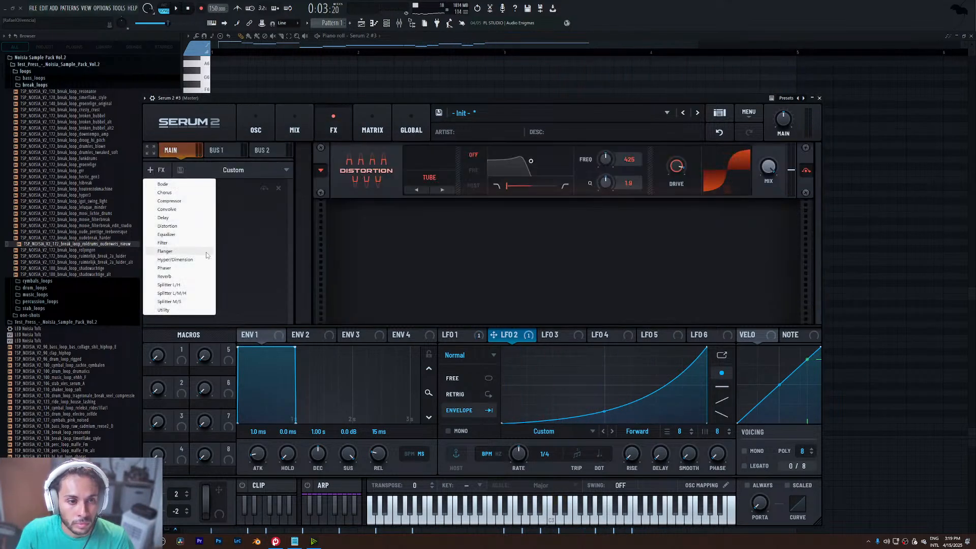
click(182, 277)
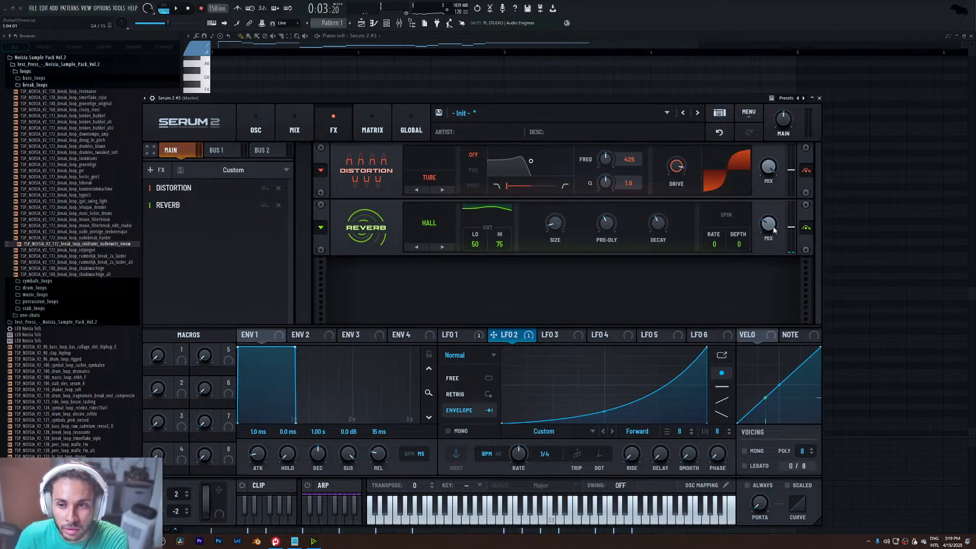
mouse_move(773, 225)
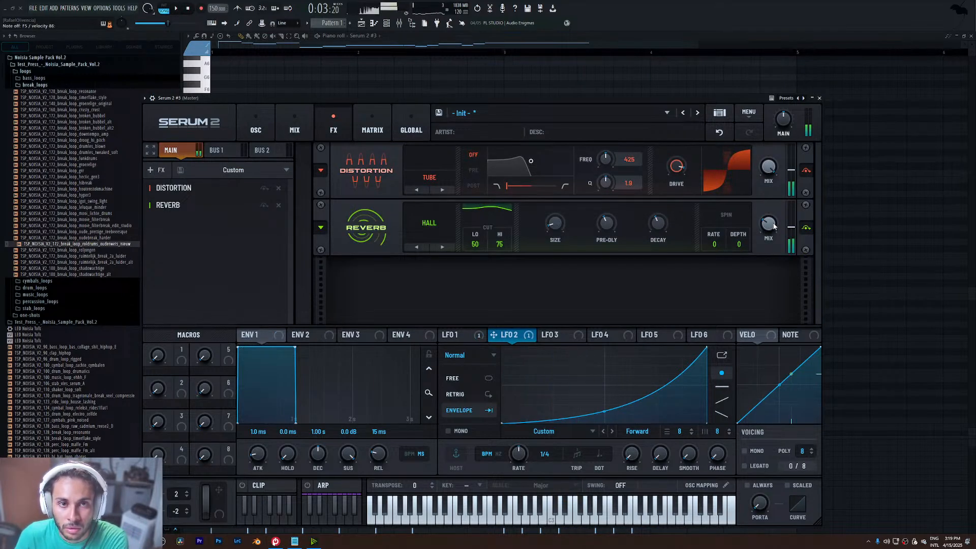
- Enable OSC B in Serum 2 #3 and set its Default Shapes wavetable to position 5, the square wave
click(255, 126)
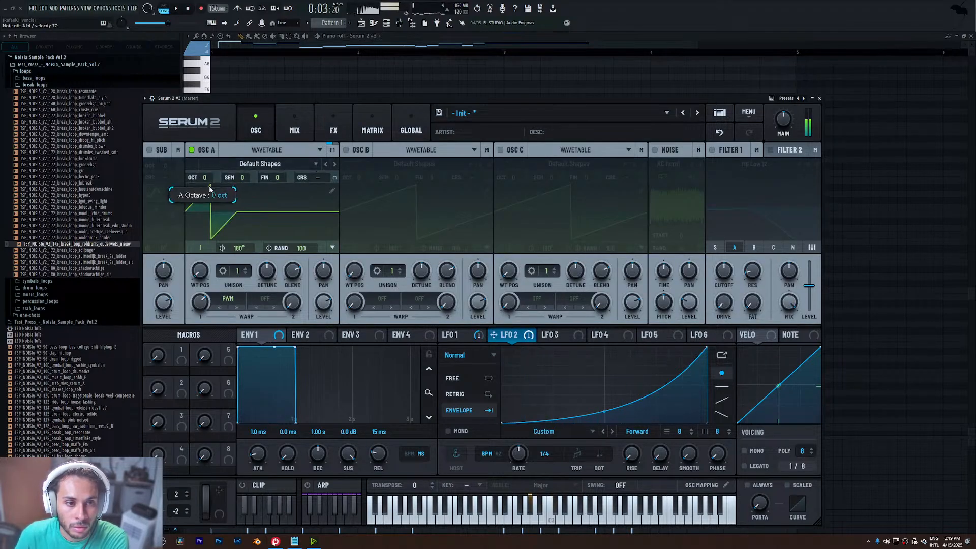
click(346, 151)
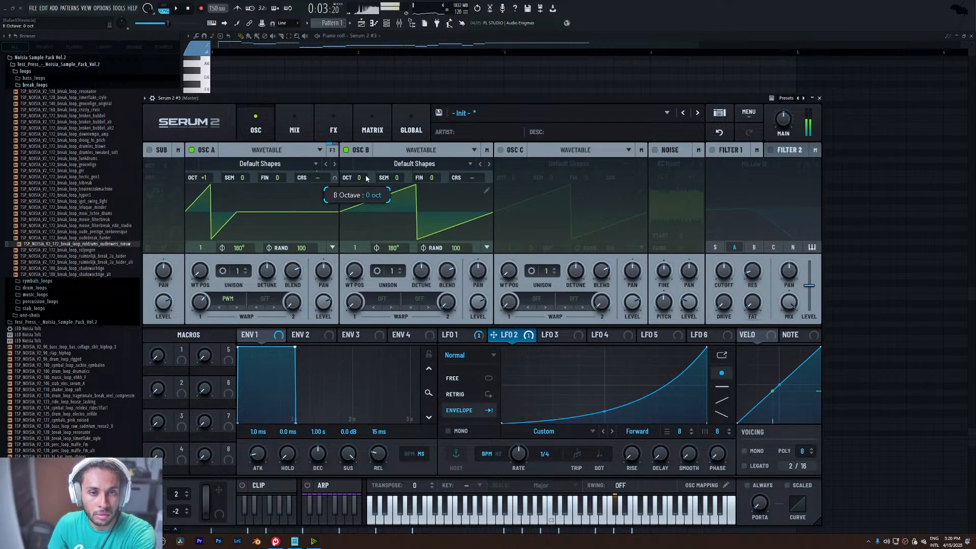
drag(368, 223, 370, 214)
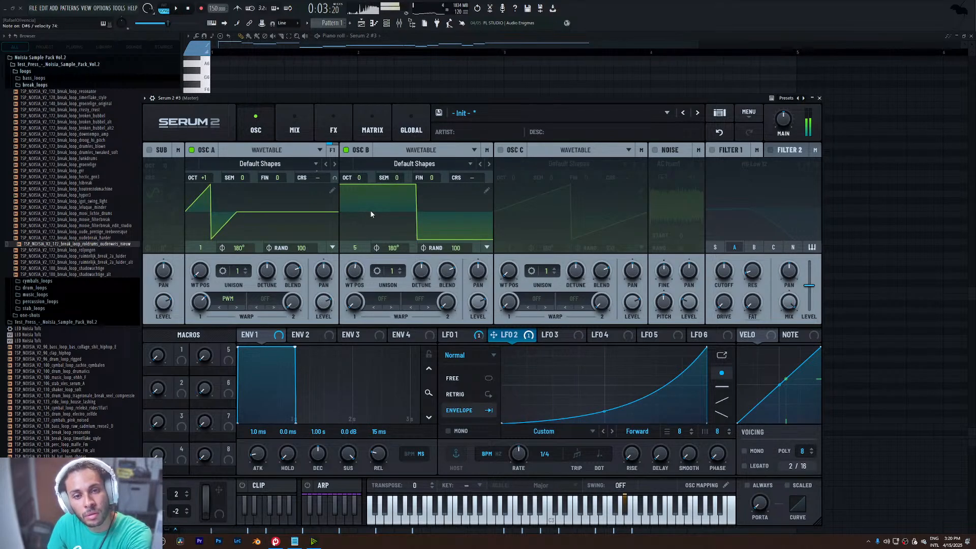
- Modulate OSC B's coarse pitch with LFO 1 and set LFO 2 as the aux source of that modulation
click(472, 338)
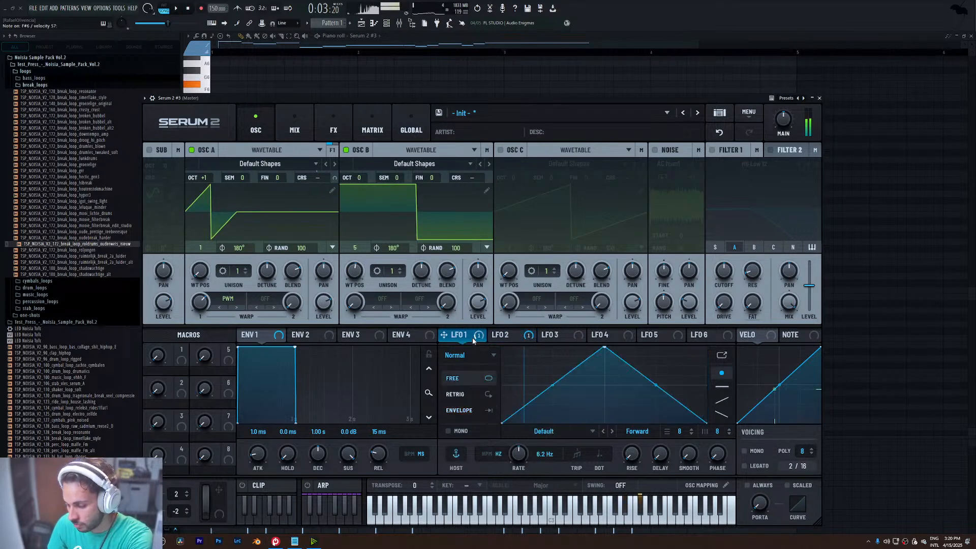
drag(472, 337, 336, 176)
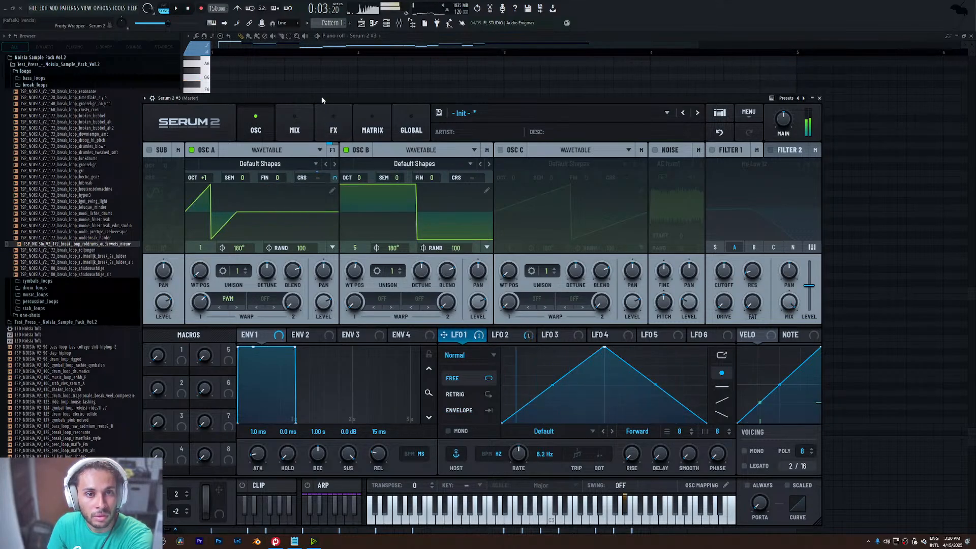
mouse_move(334, 178)
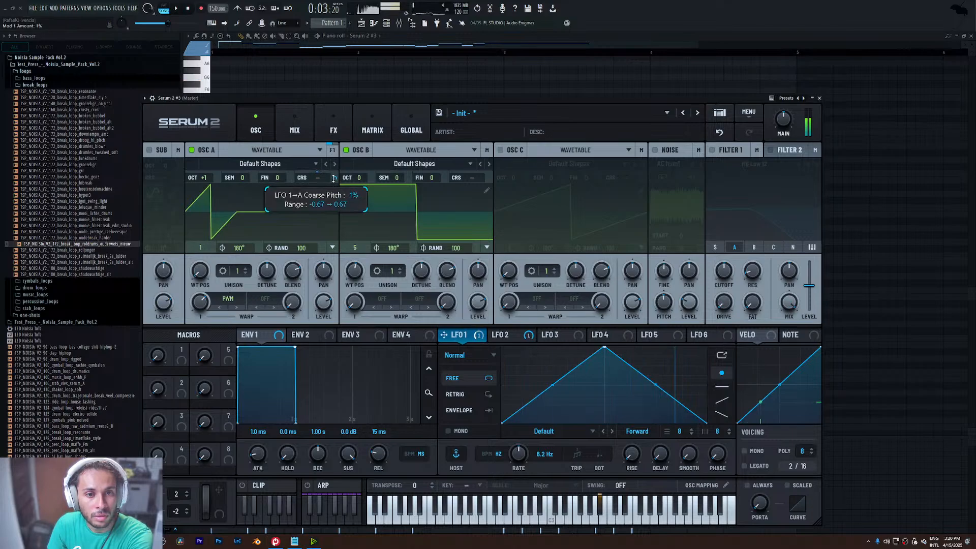
drag(464, 340, 475, 178)
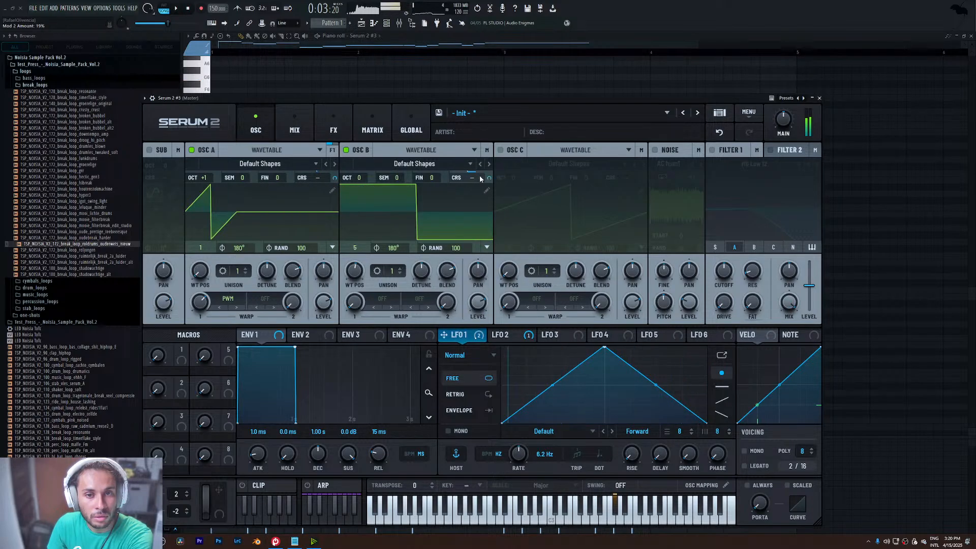
click(372, 130)
click(565, 189)
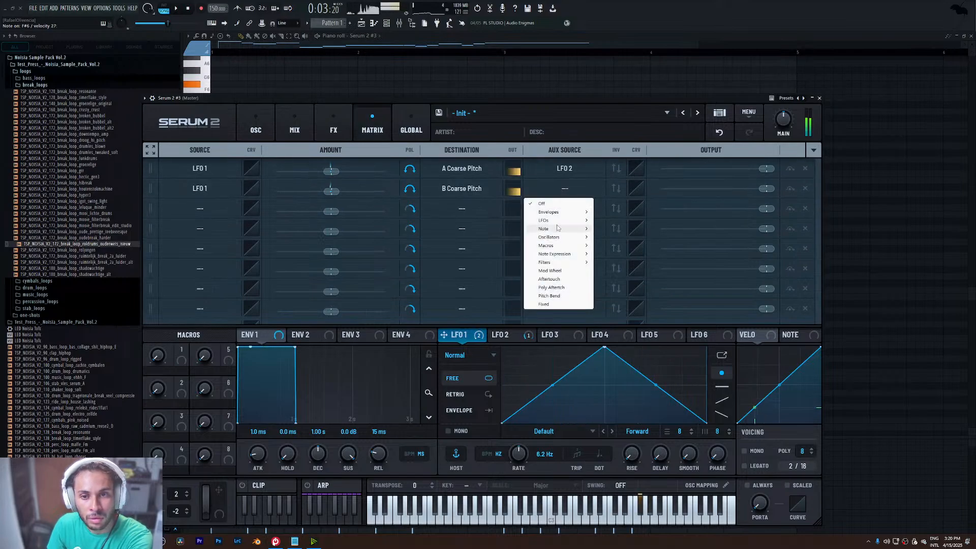
mouse_move(580, 220)
click(630, 229)
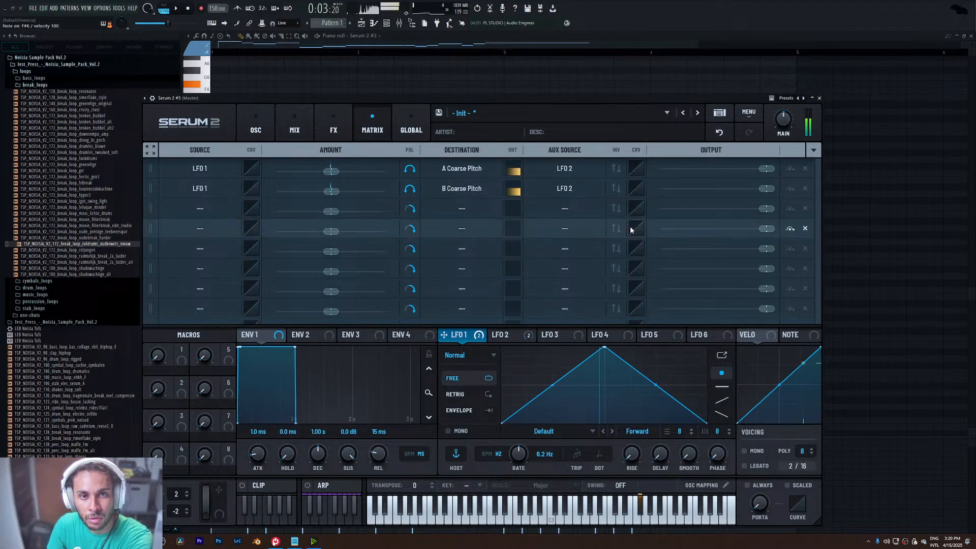
- Set OSC B's fine tuning to 14 cents and play the pattern
click(255, 130)
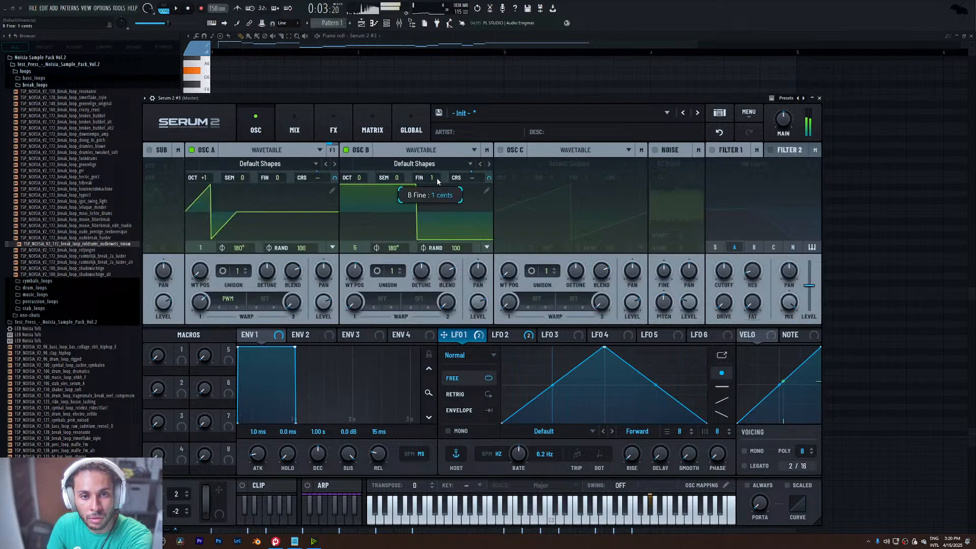
click(396, 109)
key(space)
drag(397, 97, 413, 96)
click(283, 117)
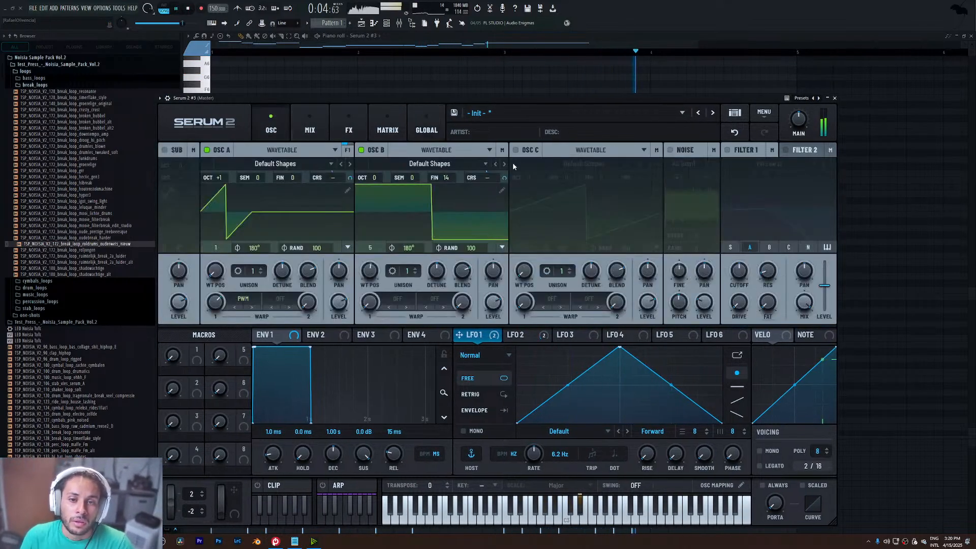
- Raise OSC B to +2 octaves with 3 unison voices and 0.02 detune, and bend the LFO 2 curve slightly deeper
drag(380, 181, 381, 166)
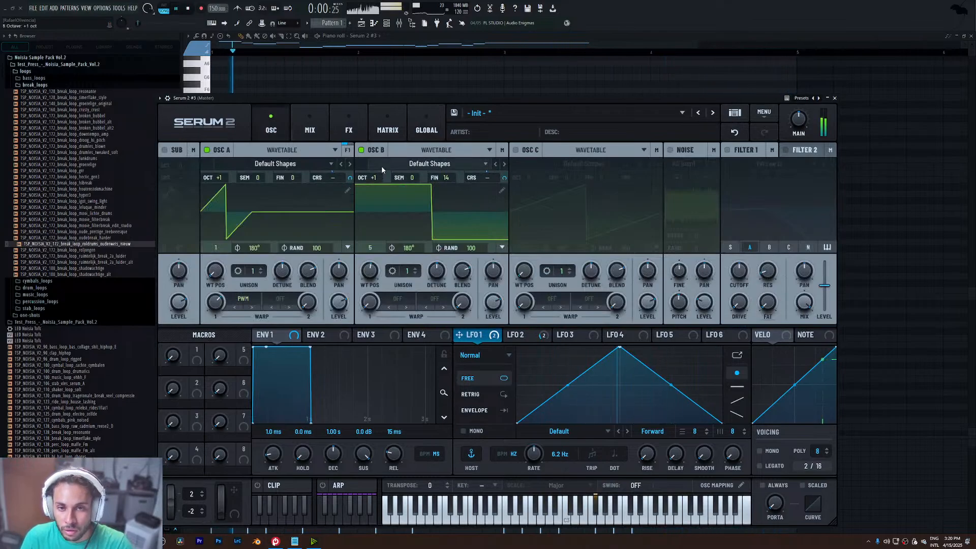
click(520, 334)
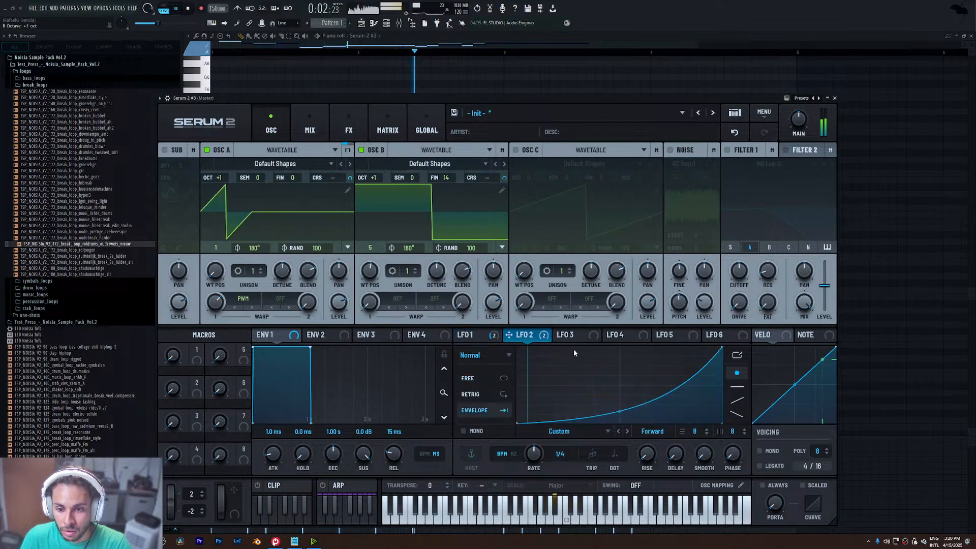
drag(621, 413, 621, 416)
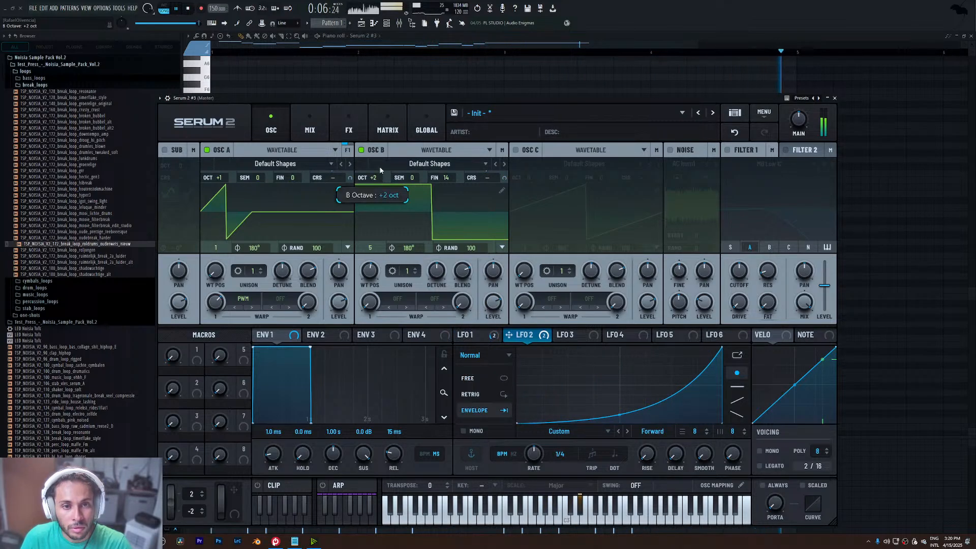
drag(374, 179, 378, 187)
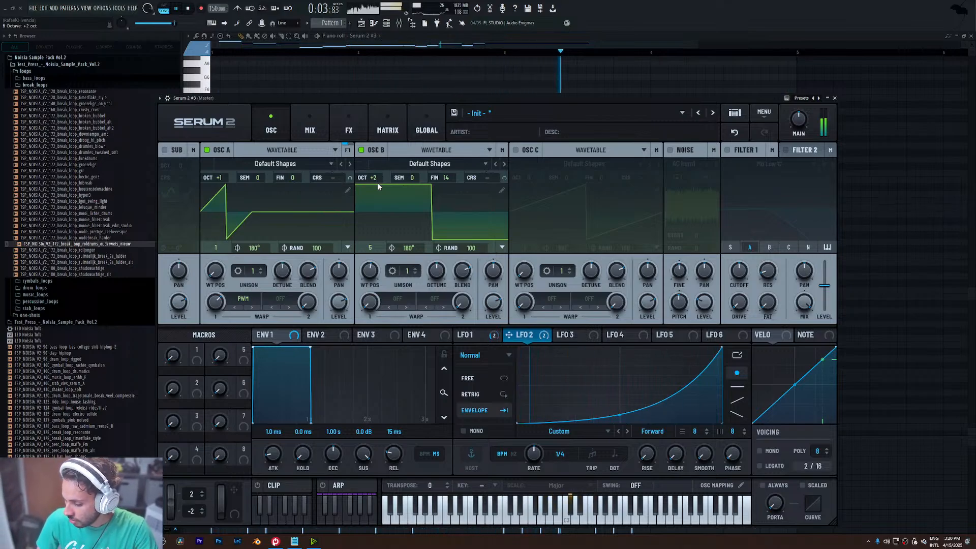
drag(407, 271, 432, 305)
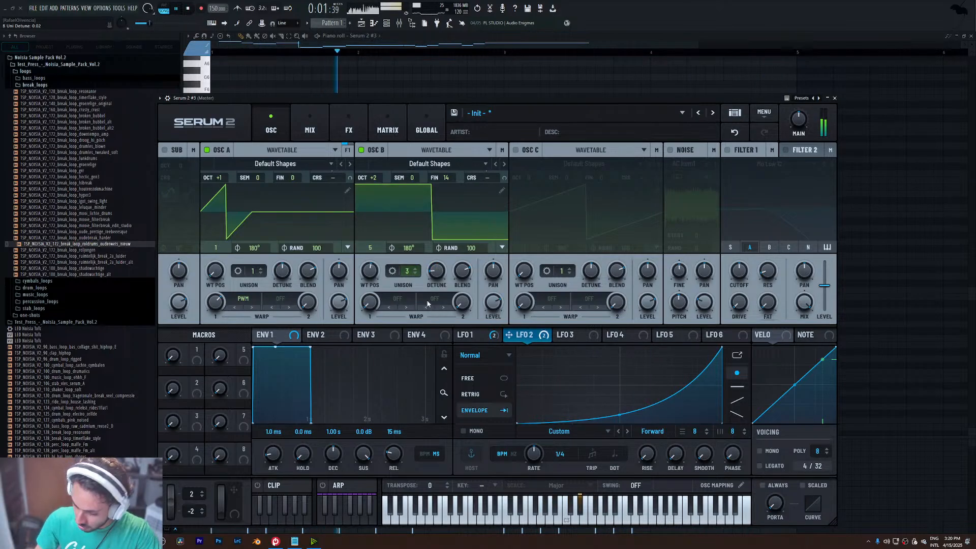
- Increase the size of the Hall reverb in Serum 2 #3
click(310, 127)
click(342, 123)
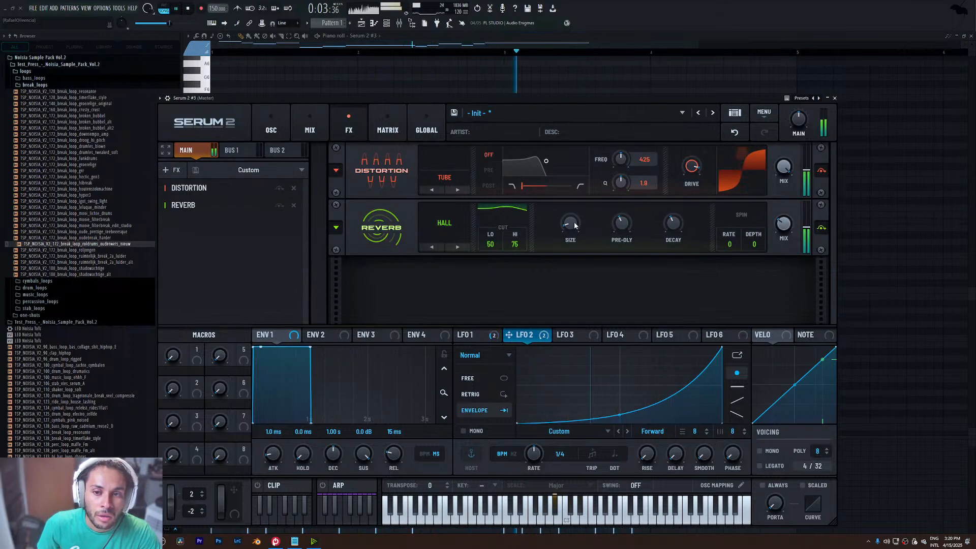
drag(576, 225, 577, 192)
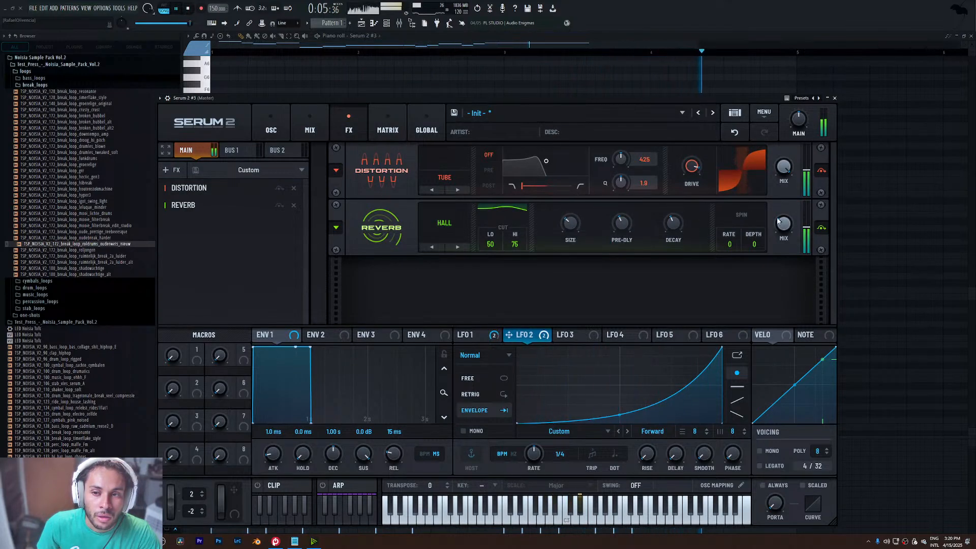
- Add a Delay after the Reverb, play the pattern with it and close Serum 2 #3
key(space)
click(170, 170)
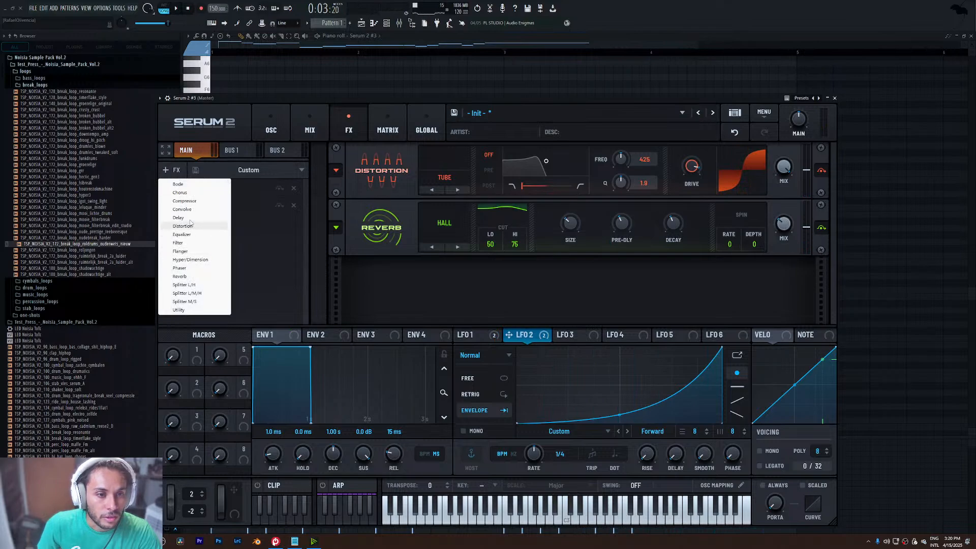
click(179, 218)
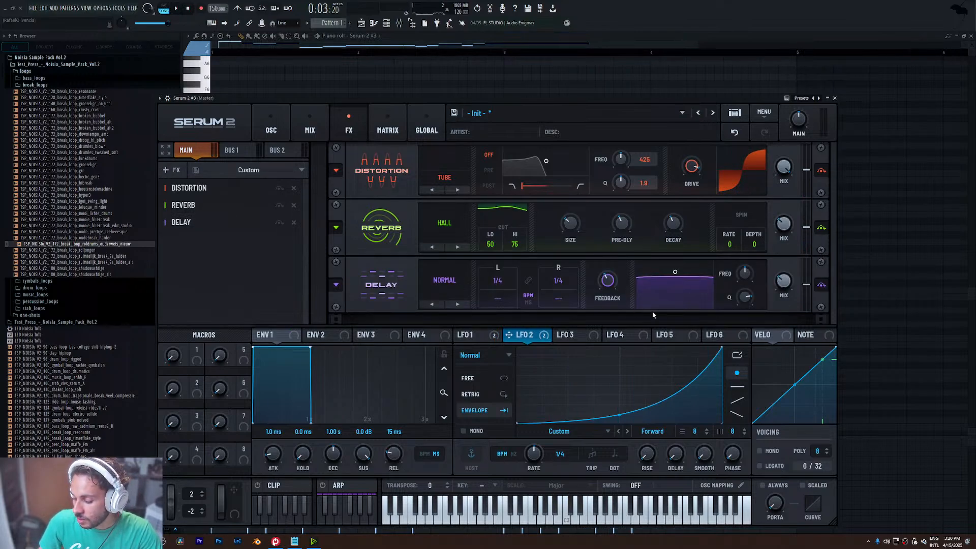
key(space)
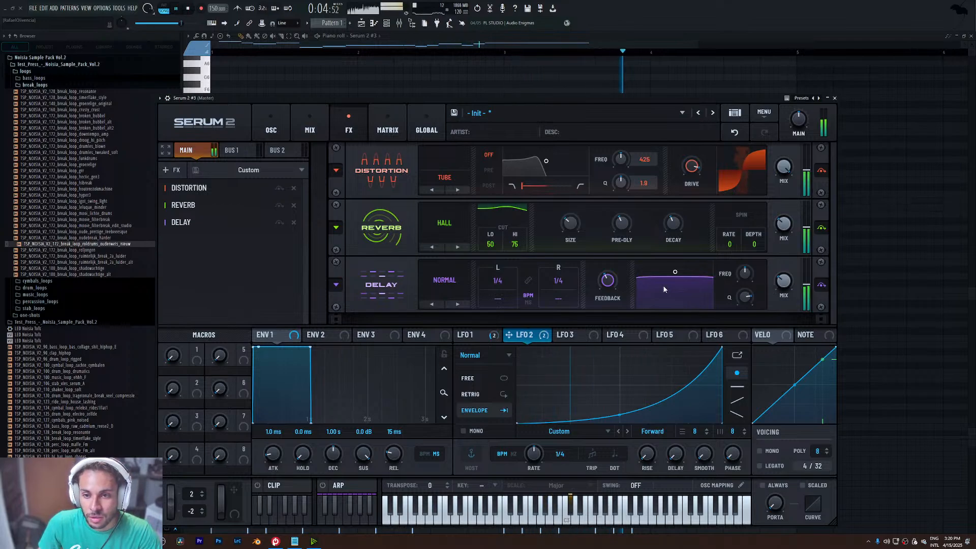
click(835, 98)
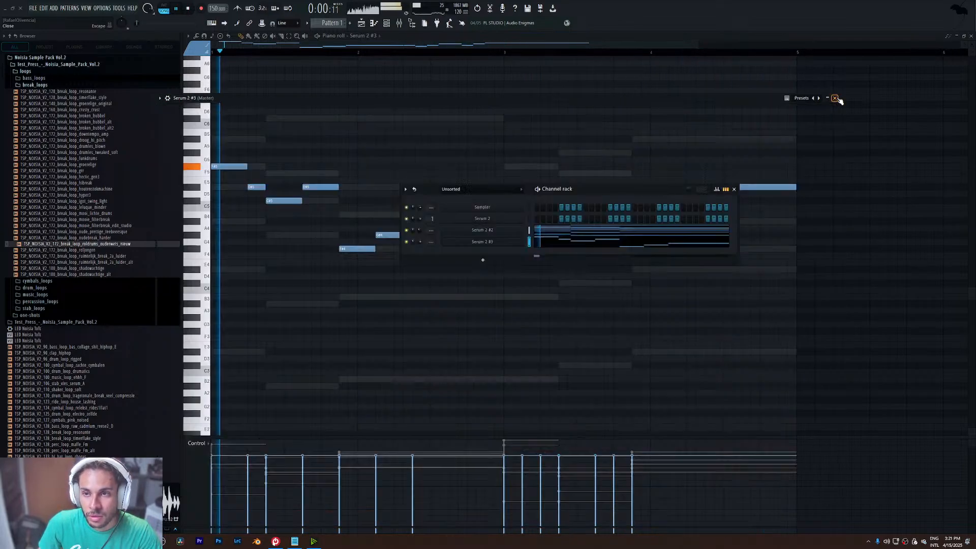
- Stop playback and add another Serum 2 instance to the channel rack
key(F5)
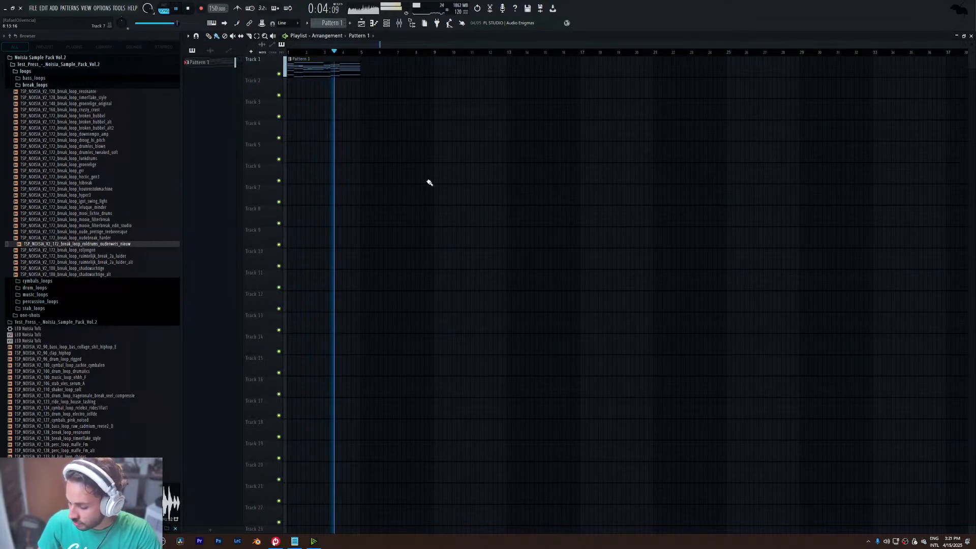
key(F6)
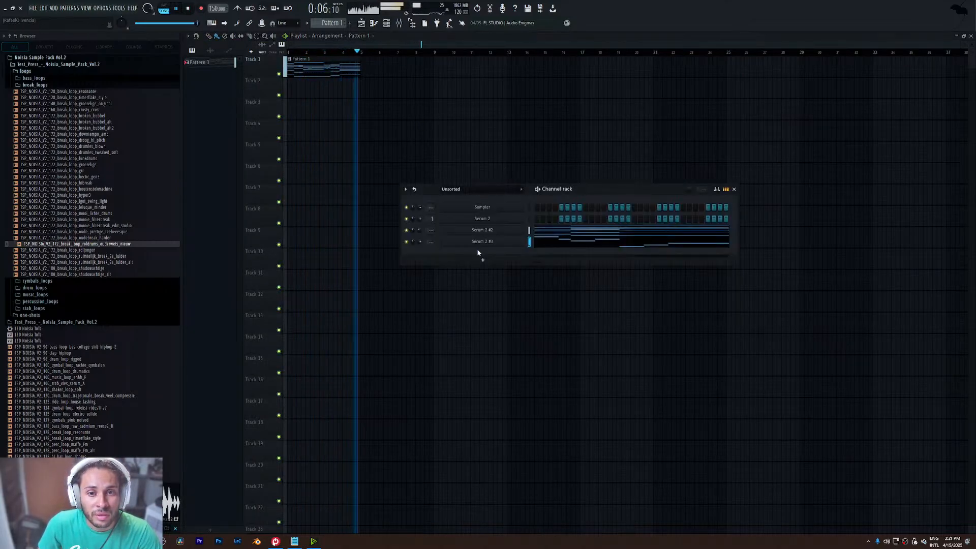
key(space)
click(483, 260)
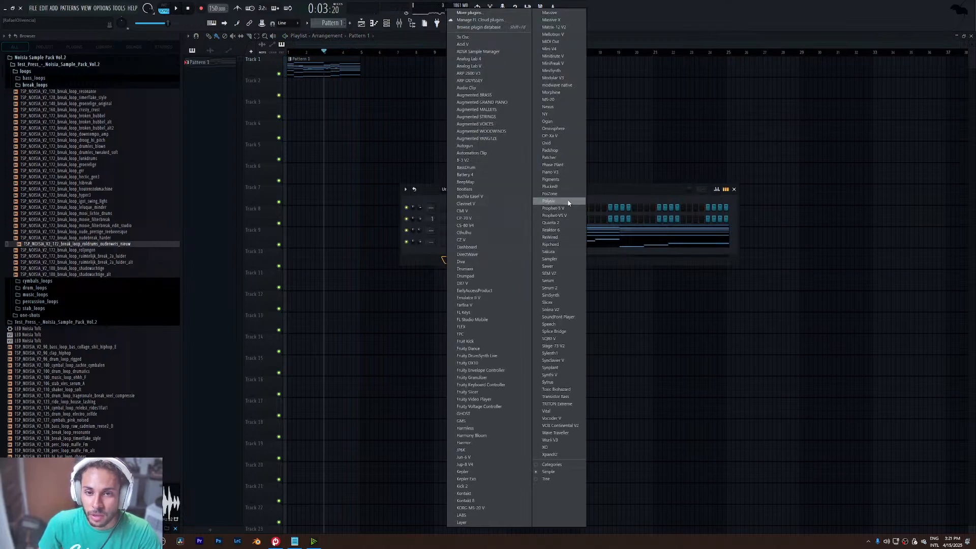
click(570, 288)
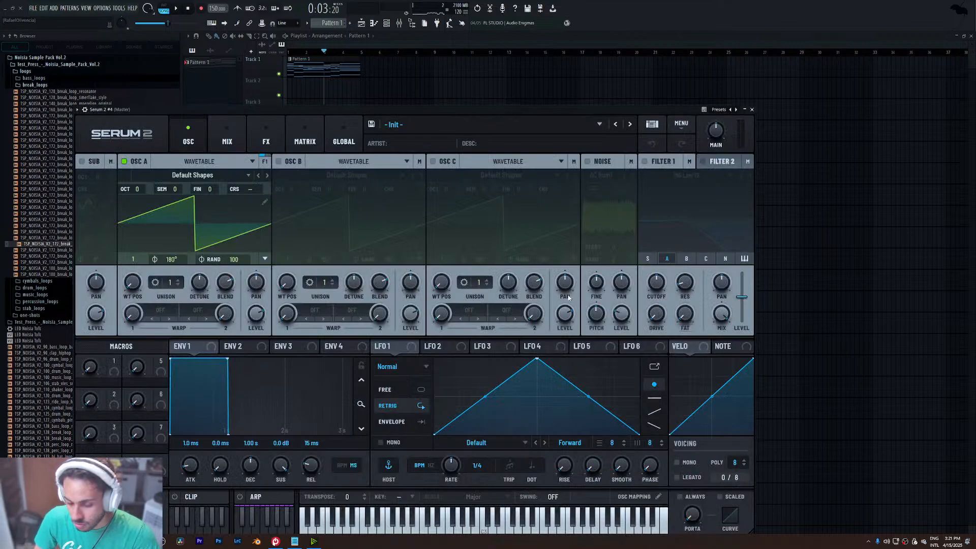
- Set OSC A of Serum 2 #4 to -2 octaves, audition it over the pattern and reopen the synth
drag(136, 190, 137, 208)
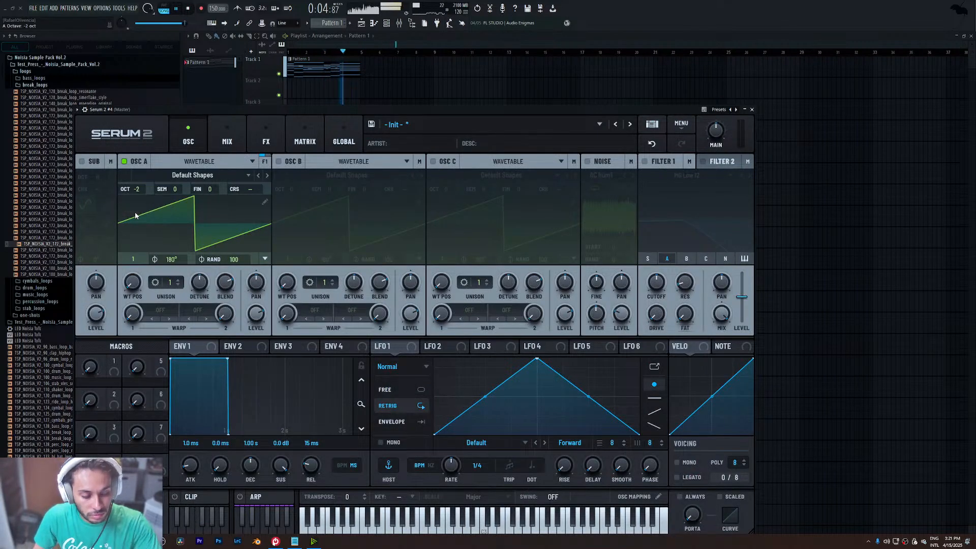
click(746, 110)
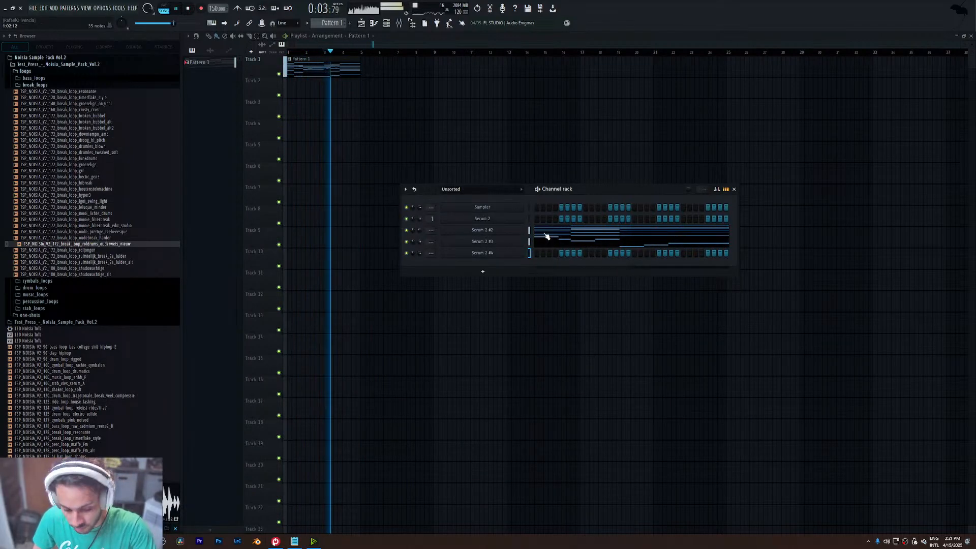
key(space)
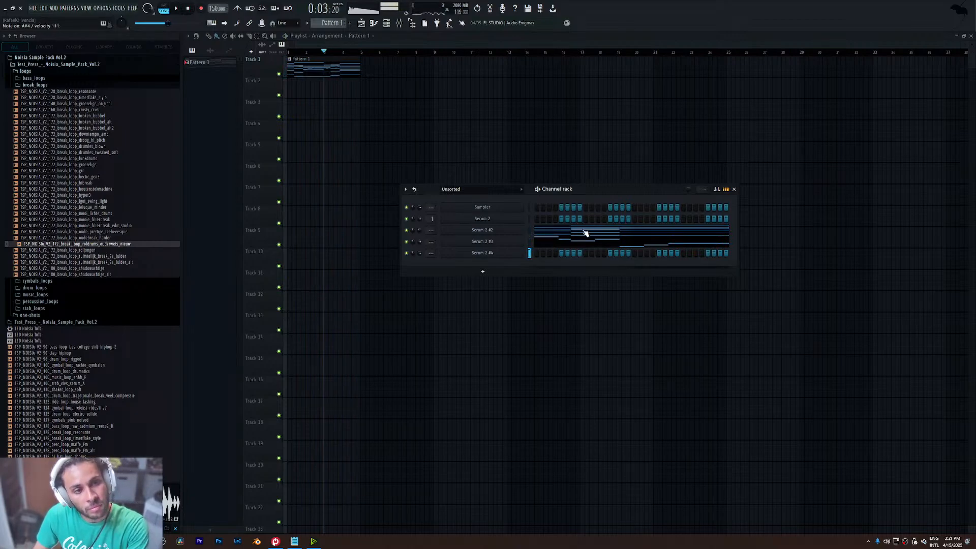
click(495, 254)
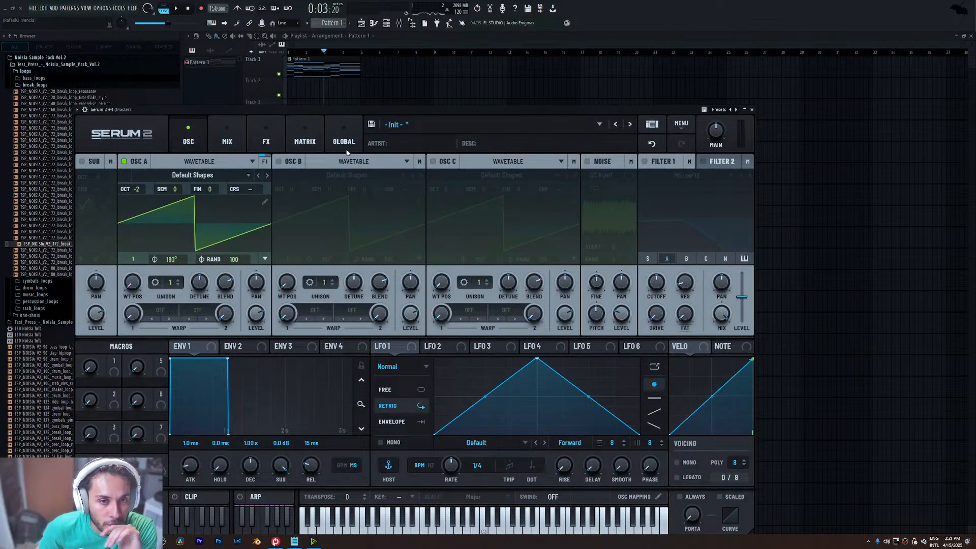
- Load the Black Lotus Audio user preset BS - Complextro in Serum 2 #4 and close the synth
click(440, 122)
mouse_move(409, 155)
mouse_move(499, 159)
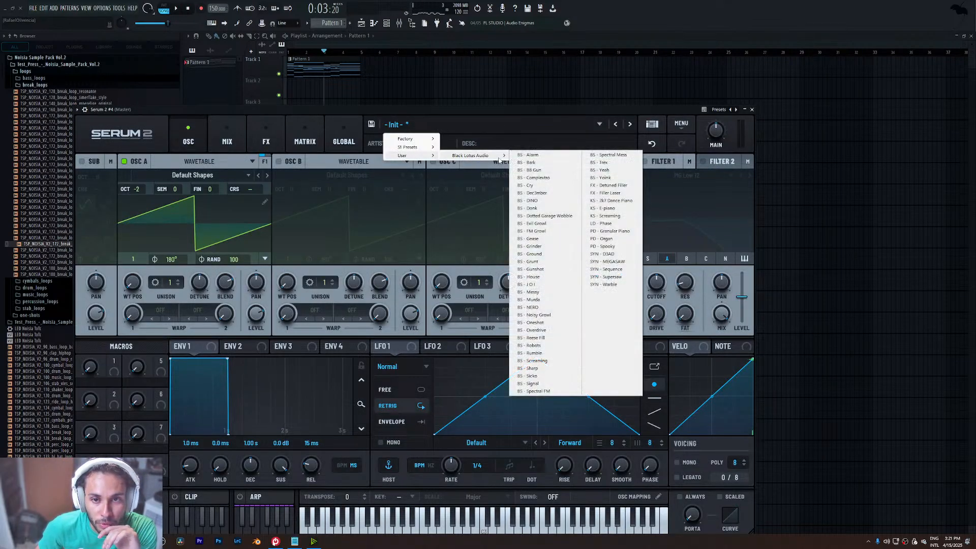
click(570, 178)
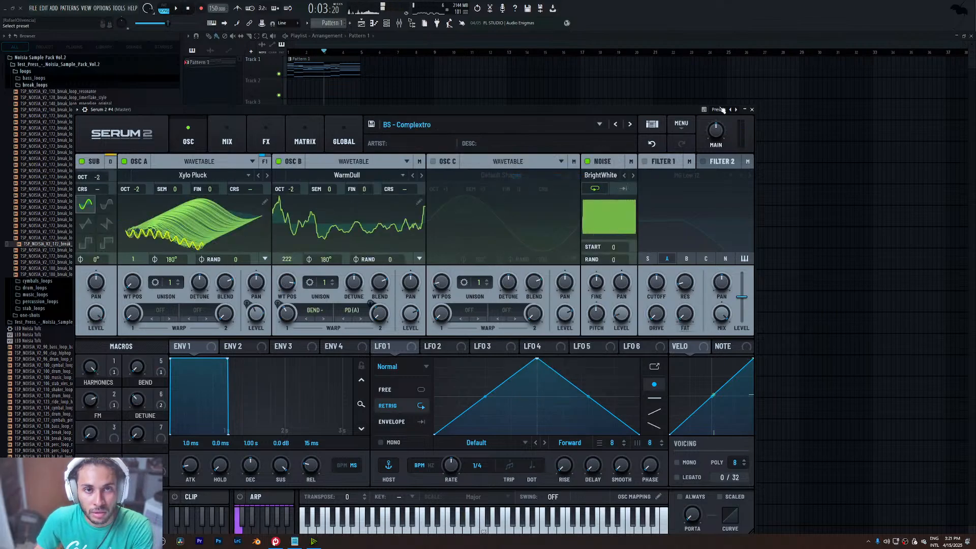
click(752, 110)
- Open the piano roll of Serum 2 #4 and write sustained D#4, A#4 and B4 notes following the first ghost chords up to bar 3
right_click(518, 258)
click(546, 254)
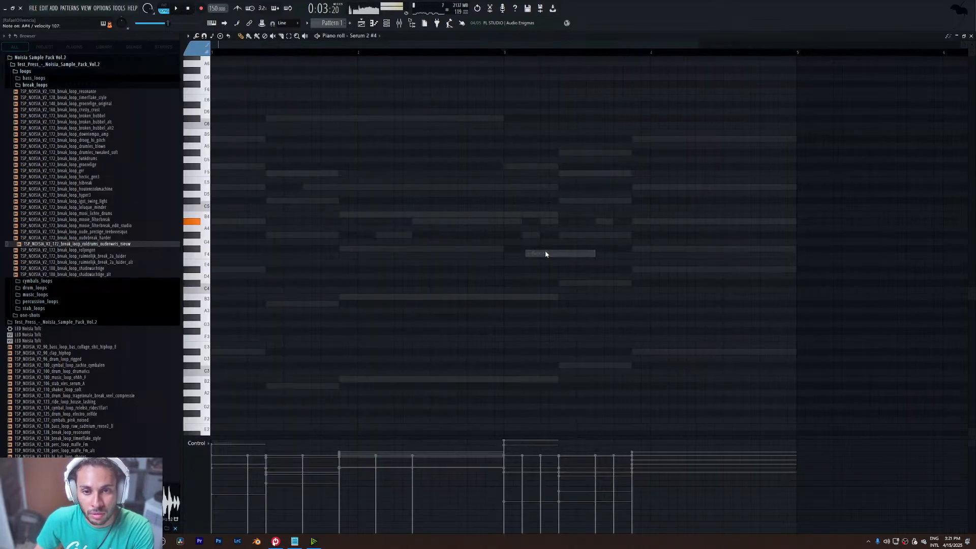
click(237, 270)
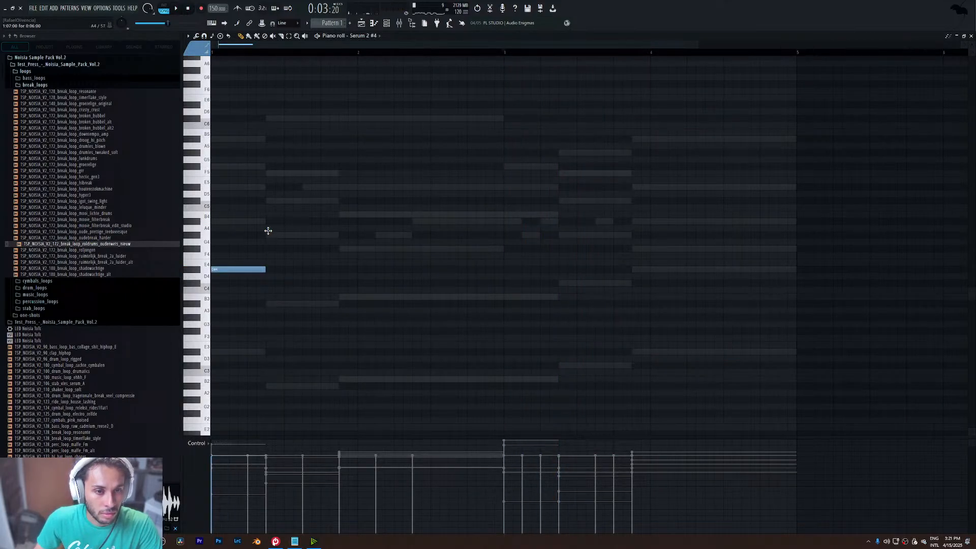
drag(268, 231, 343, 220)
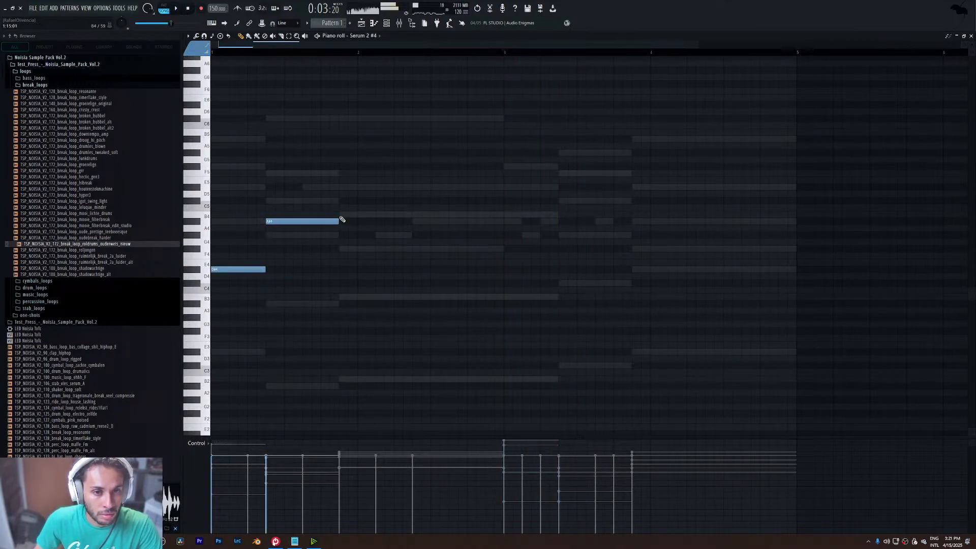
click(341, 214)
key(space)
drag(412, 215, 503, 214)
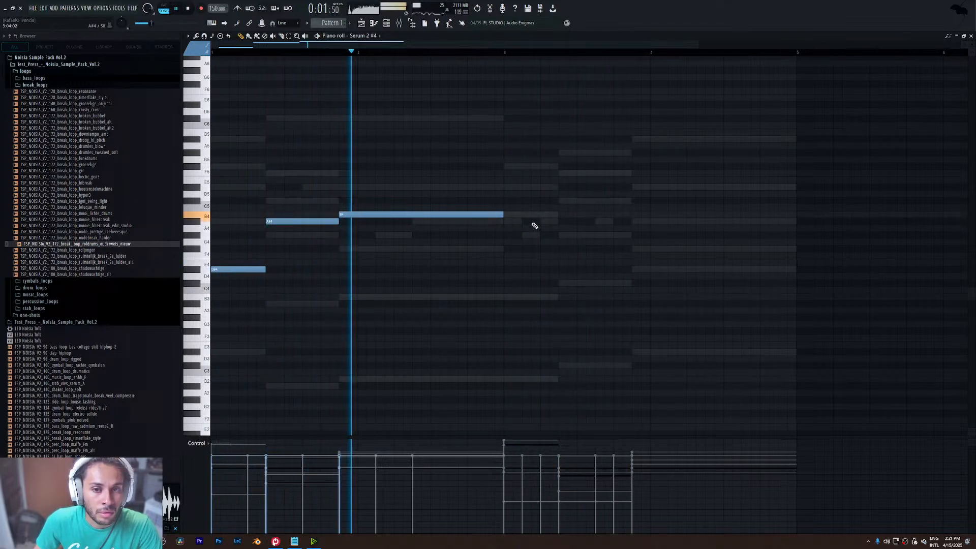
- Continue the bass line from bar 3 with sustained B4, C#4 and D#4 notes, ending at the end of bar 4
click(506, 214)
drag(575, 214, 632, 283)
key(space)
key(space)
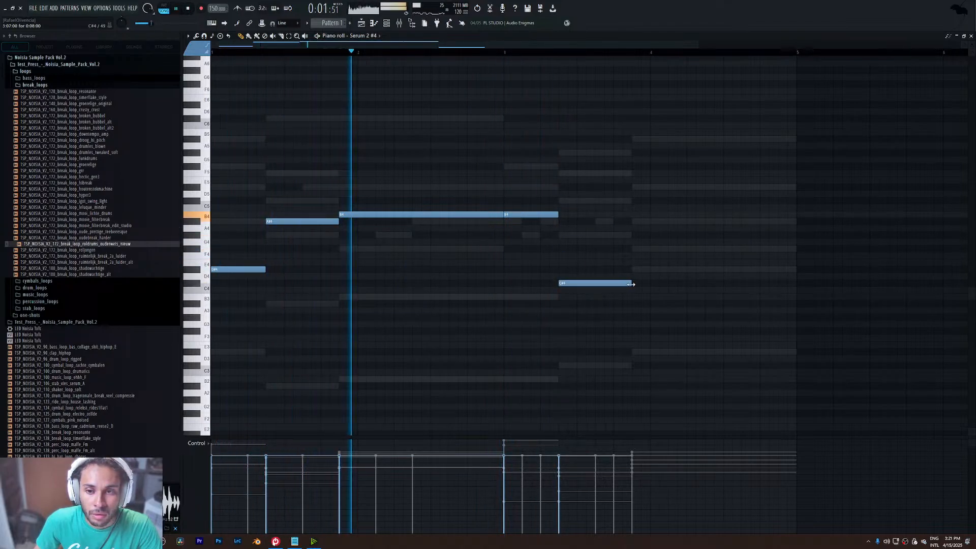
click(635, 269)
drag(701, 270, 796, 269)
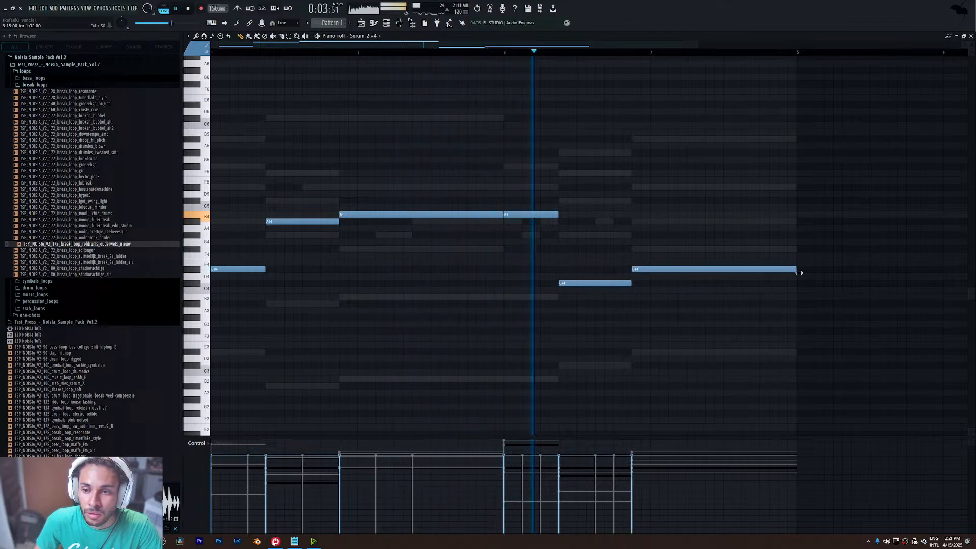
- Reopen Serum 2 #4, enlarge Pattern 1 in the playlist and set the Harmonics macro to 37 during playback
key(F6)
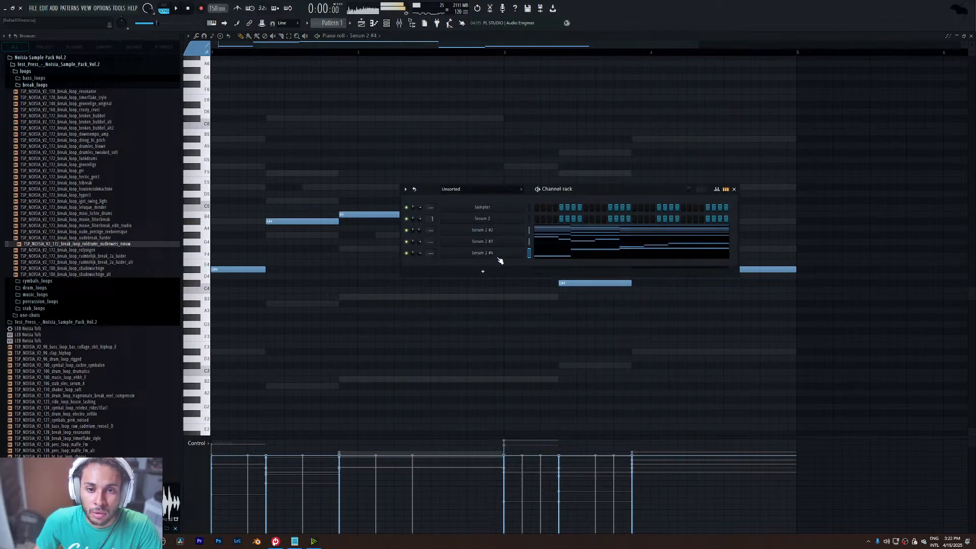
click(499, 258)
key(space)
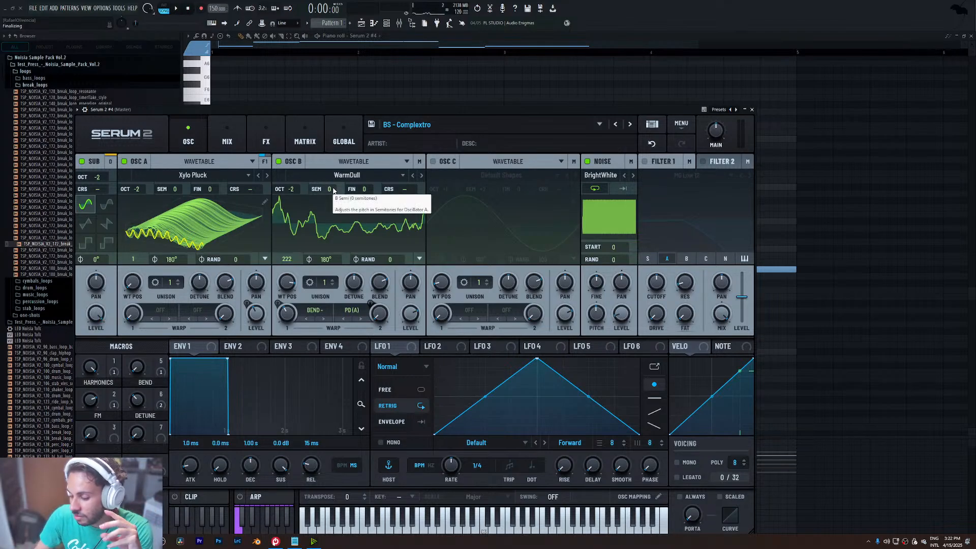
click(362, 27)
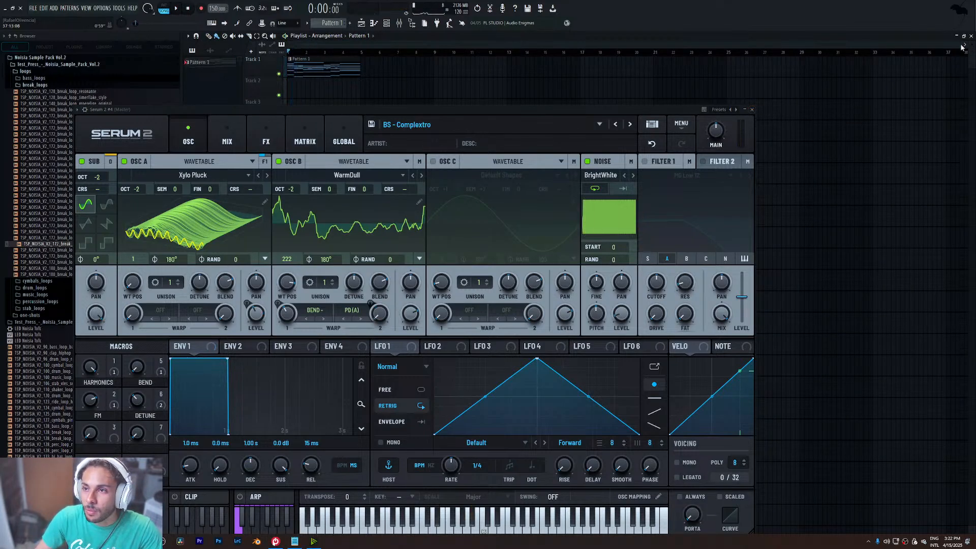
drag(960, 44, 529, 44)
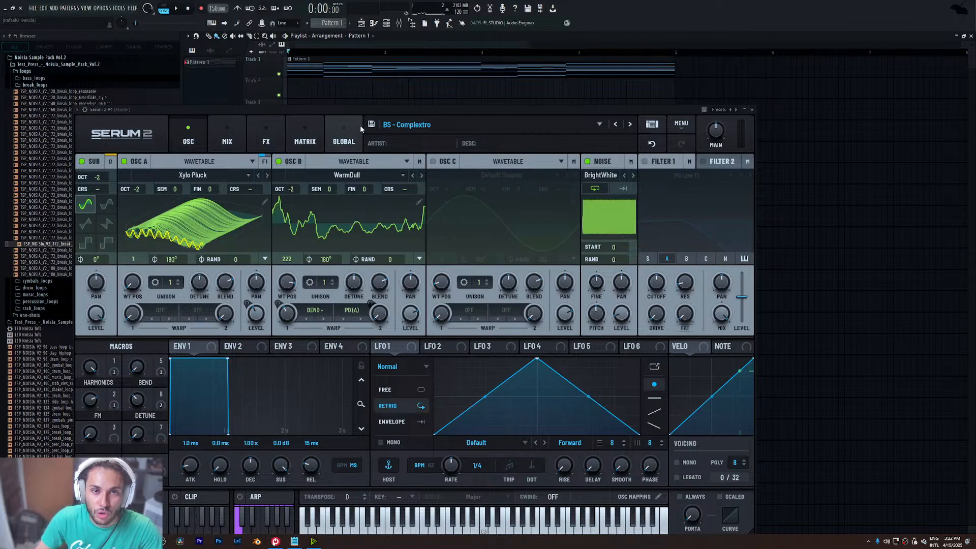
key(space)
drag(90, 367, 90, 356)
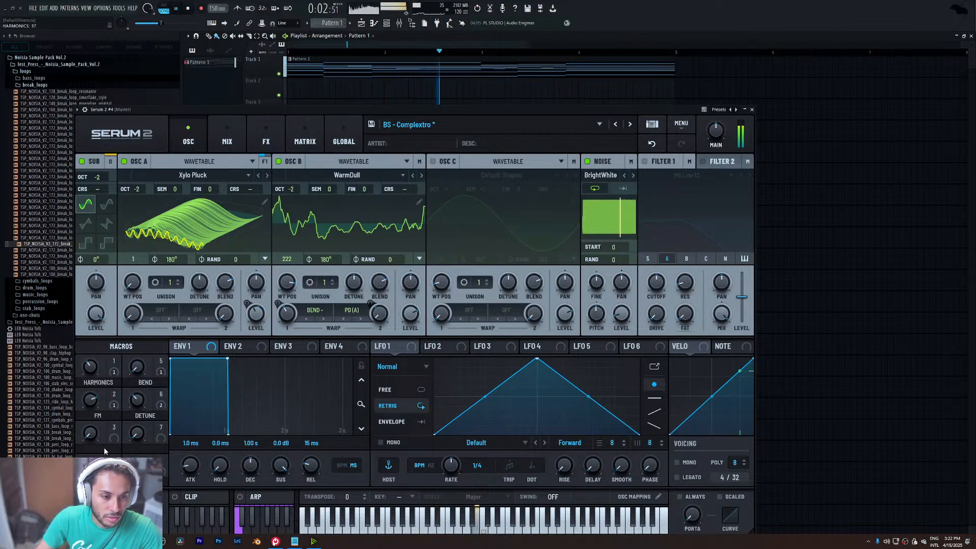
- Route Serum 2 #4 to mixer track 2, show the mixer and close the synth
drag(89, 115, 88, 132)
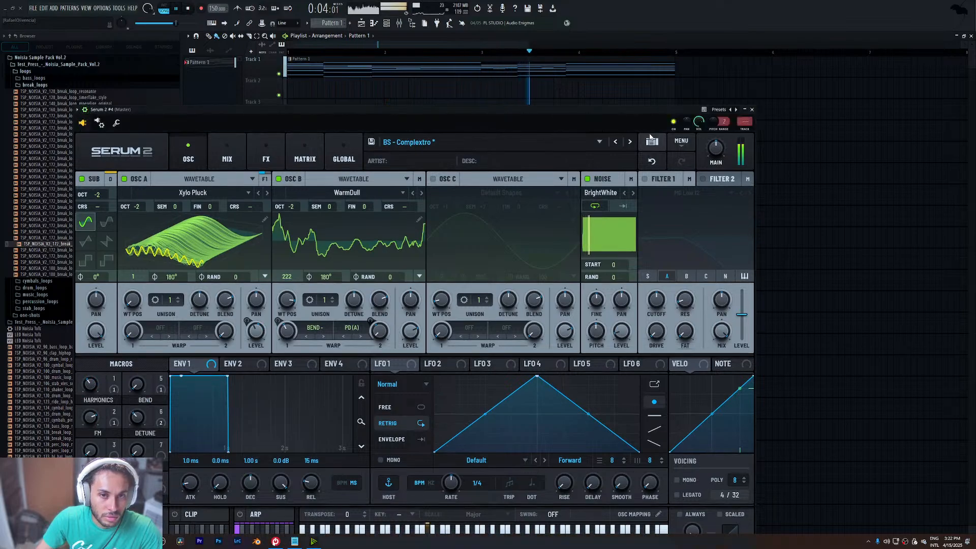
key(F9)
click(752, 127)
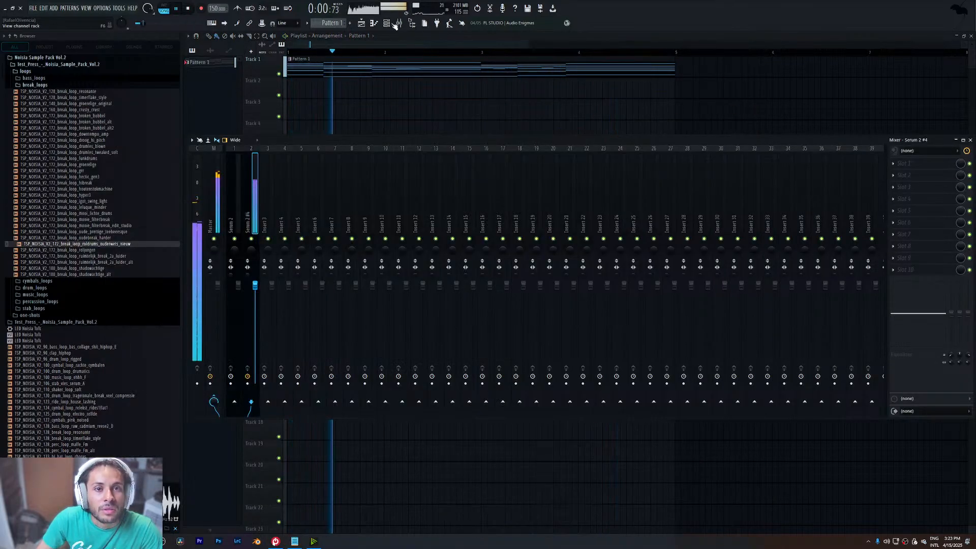
- Route the Serum 2 #2 and Serum 2 #3 channels to separate mixer tracks starting from track 3, and play the pattern
key(F6)
key(space)
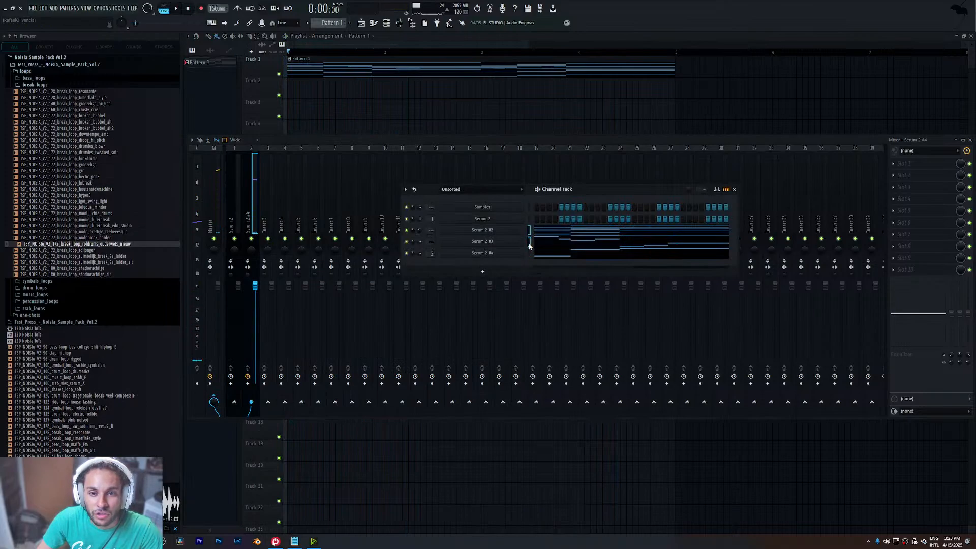
right_click(269, 209)
mouse_move(316, 239)
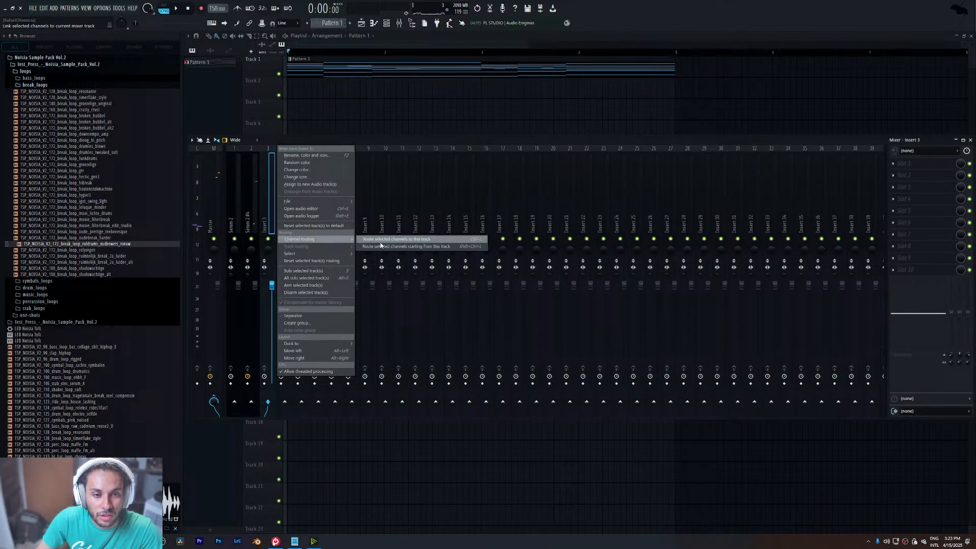
click(391, 247)
key(space)
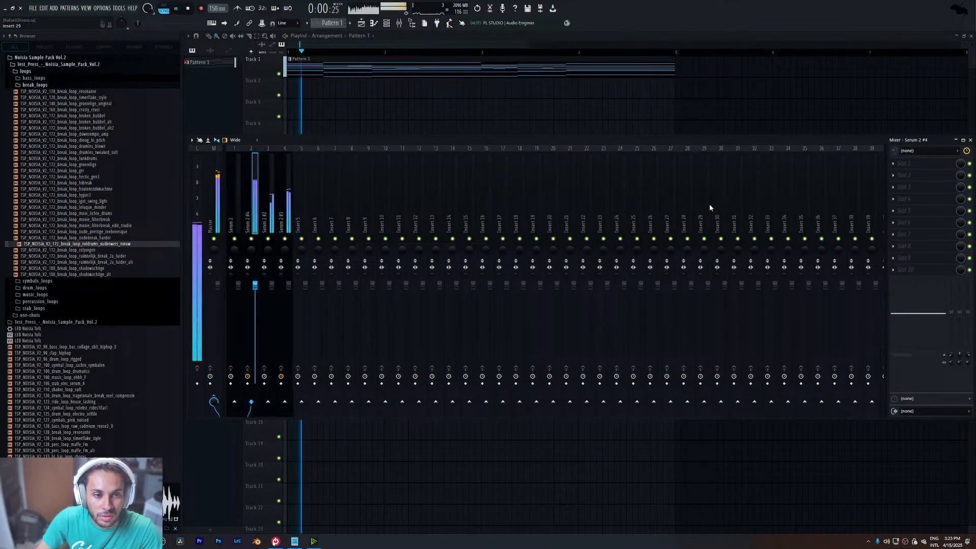
- Solo the Serum 2 #4 mixer track and load Fruity Parametric EQ 2 into its first effect slot
right_click(268, 239)
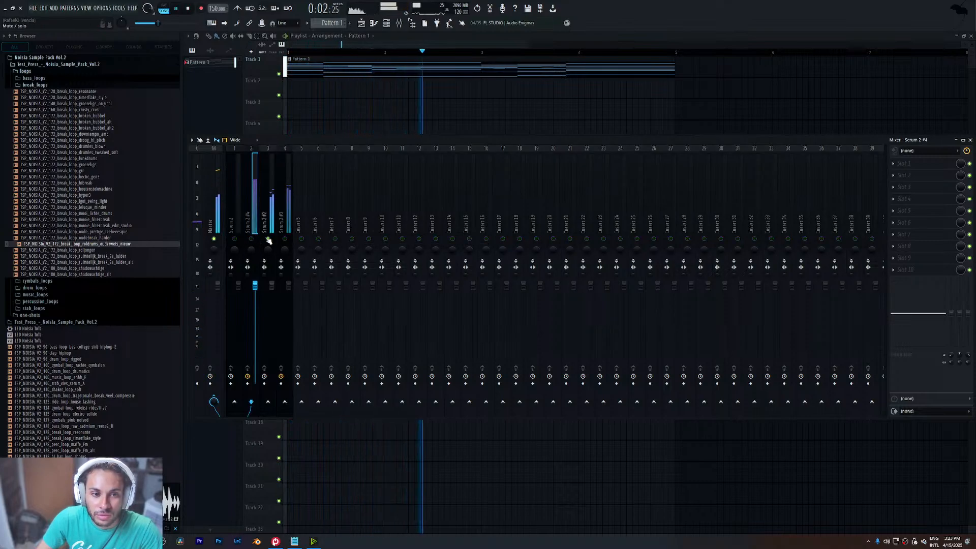
right_click(251, 238)
click(905, 163)
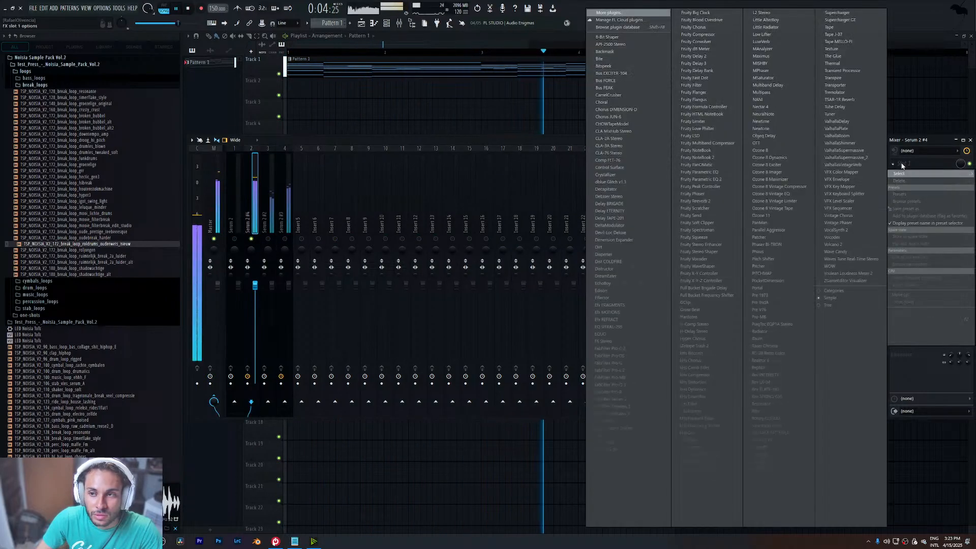
click(702, 179)
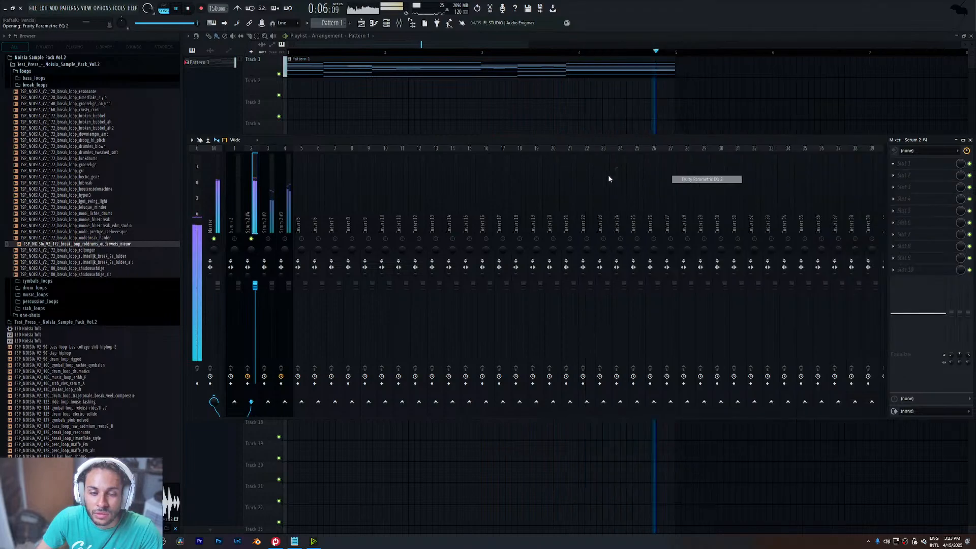
- Load the Default EQ preset, make band 7 a low-pass filter and lower its cutoff to about 754 Hz
click(289, 99)
click(318, 137)
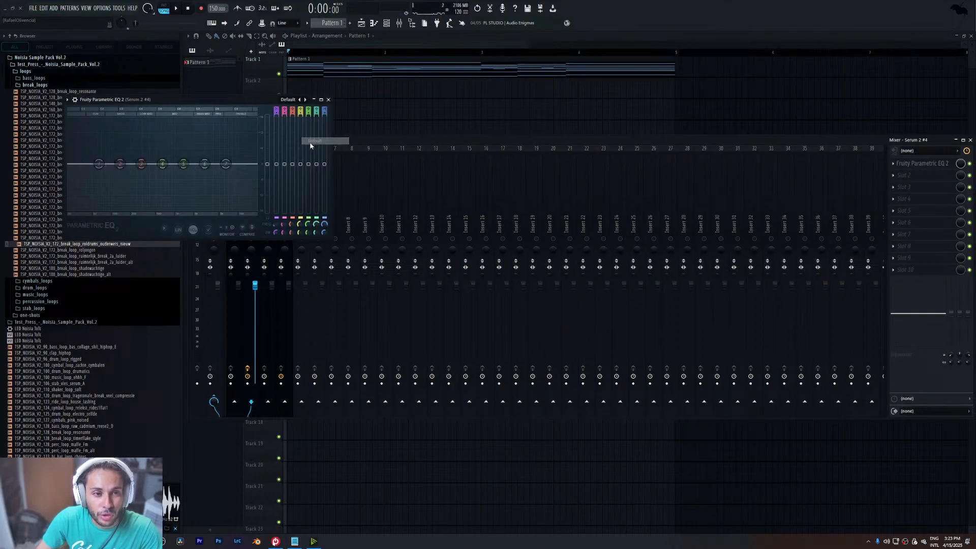
key(space)
drag(326, 110, 326, 133)
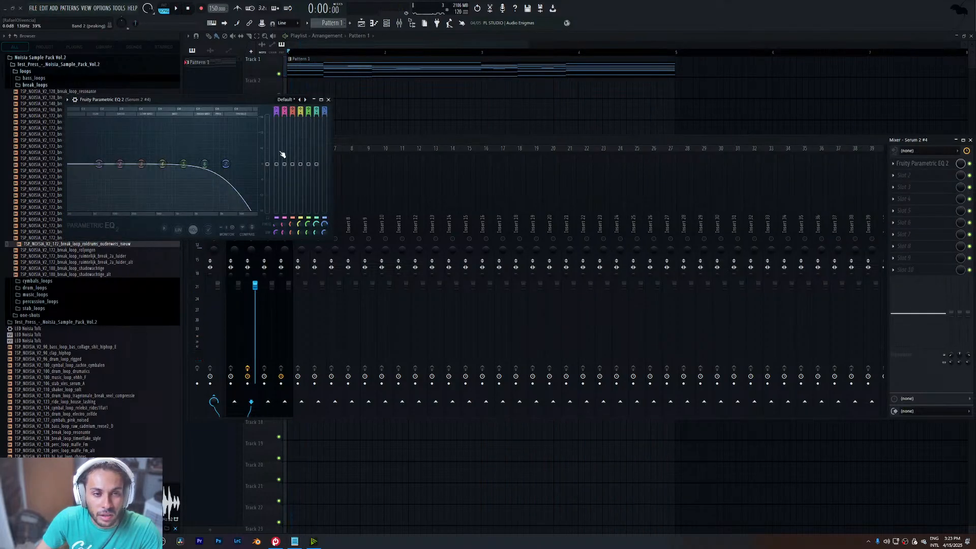
key(space)
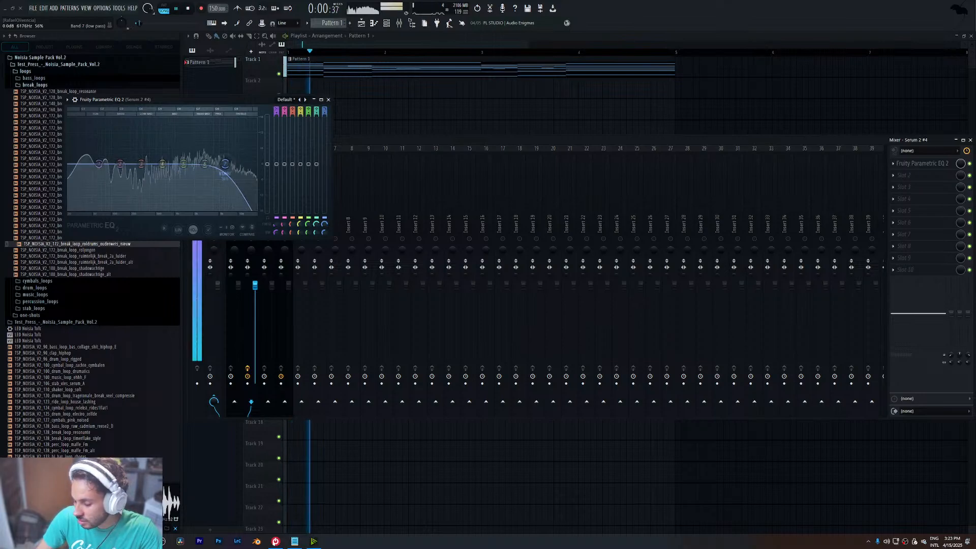
drag(225, 163, 186, 168)
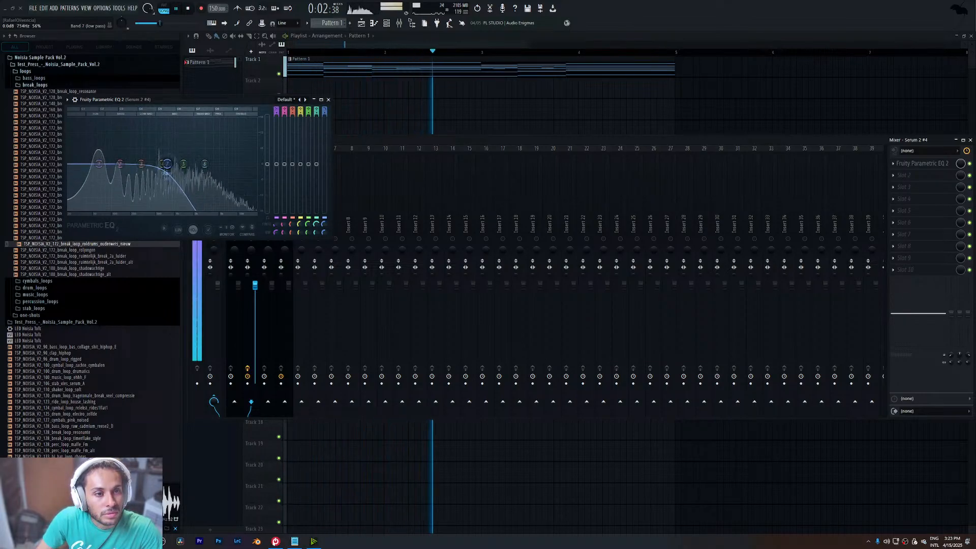
- Close the EQ, unsolo the Serum 2 #4 mixer track and lower its volume to 73%
click(328, 99)
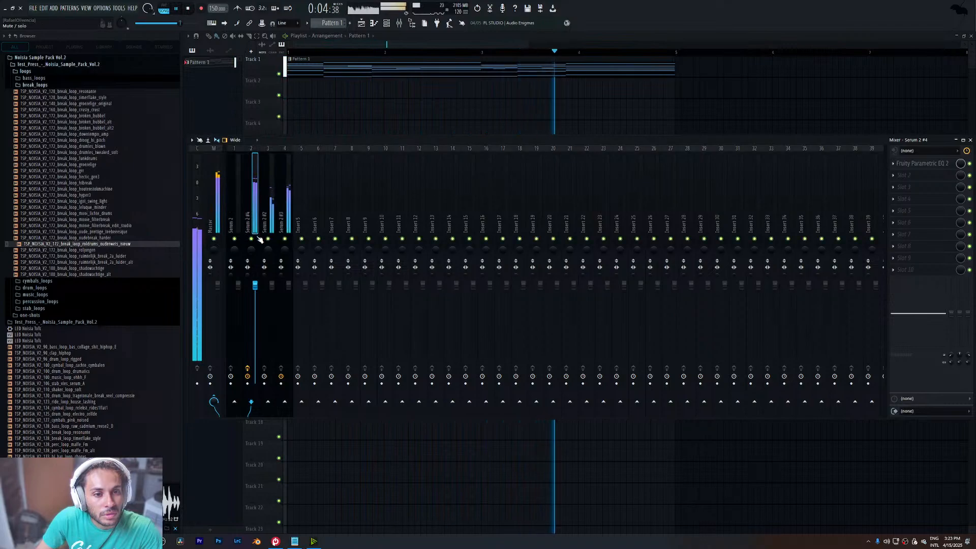
drag(255, 285, 255, 312)
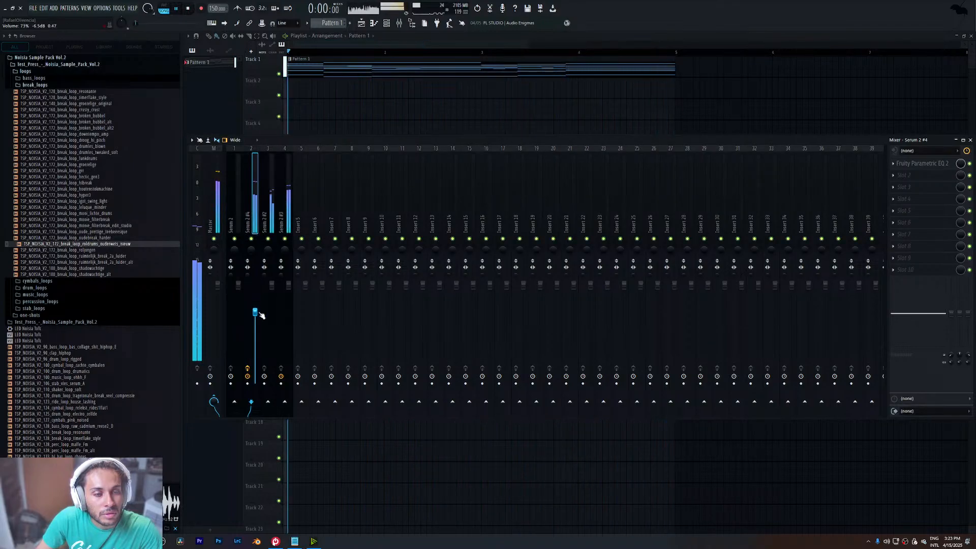
- Chop the Serum 2 #4 piano roll notes into short repeated notes using the chopper's Default pattern
key(F6)
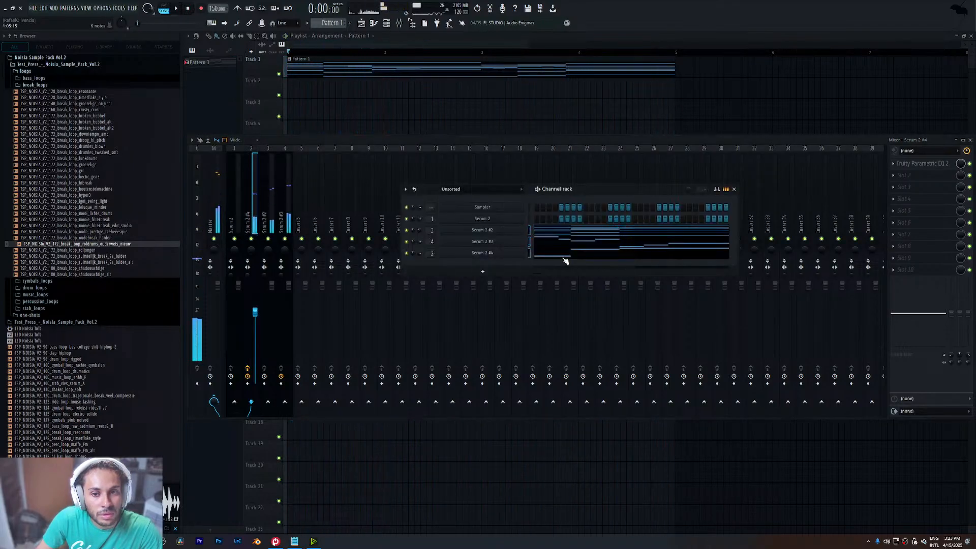
click(565, 255)
key(space)
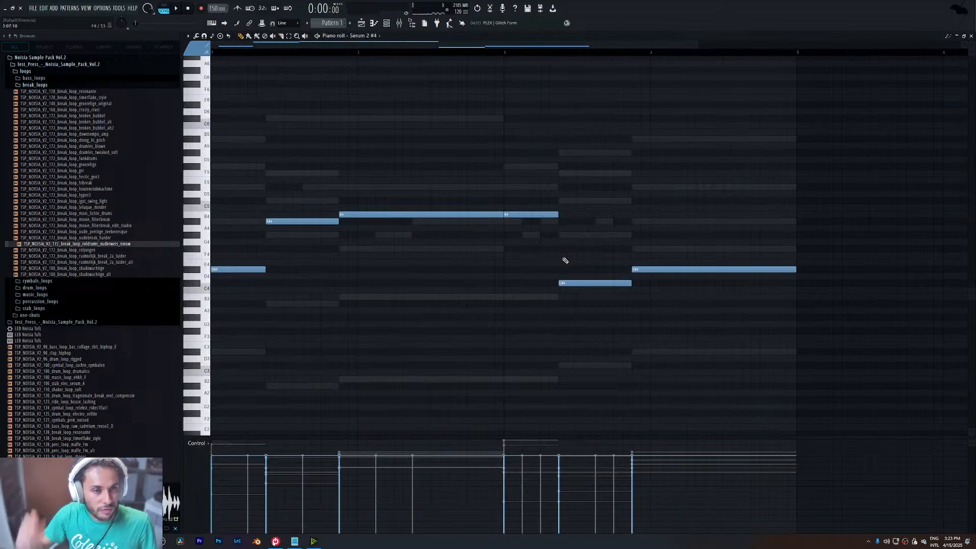
click(196, 36)
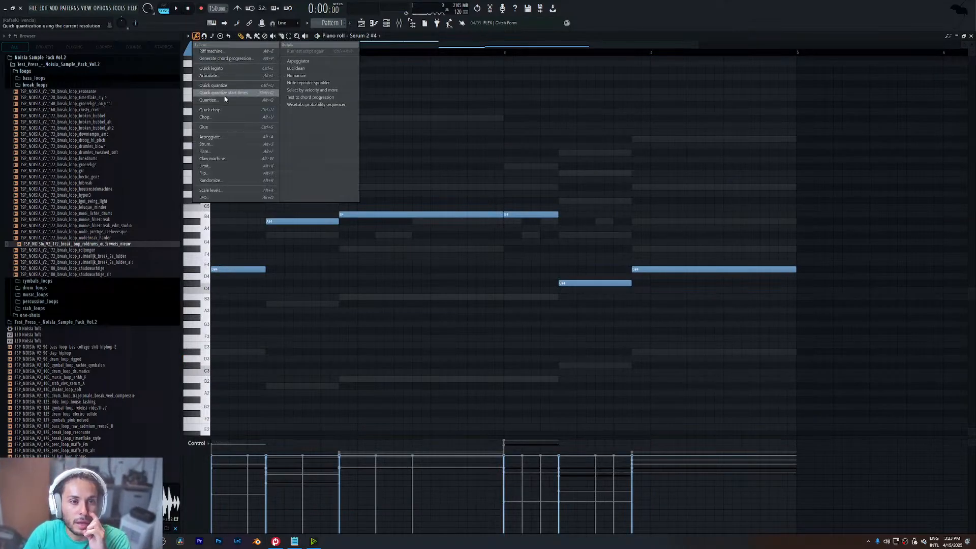
click(213, 117)
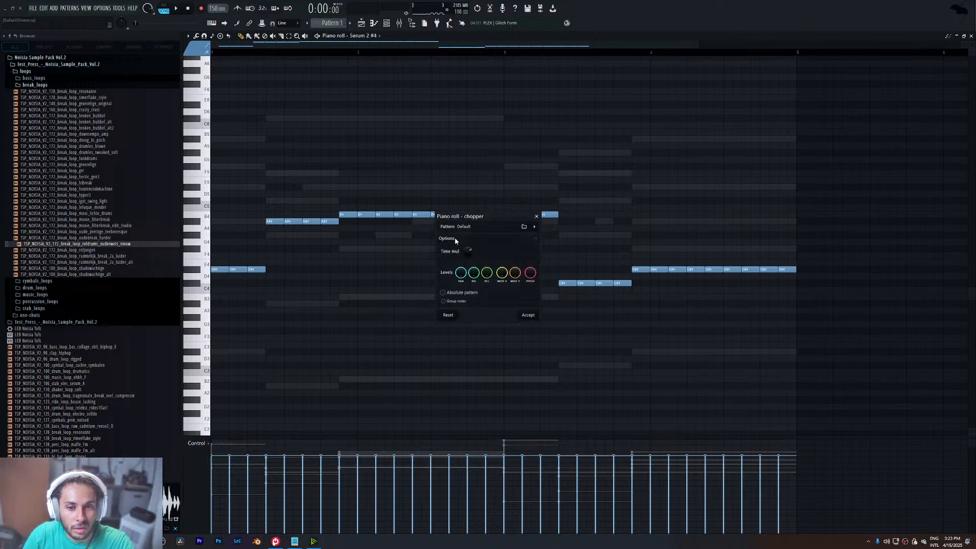
key(space)
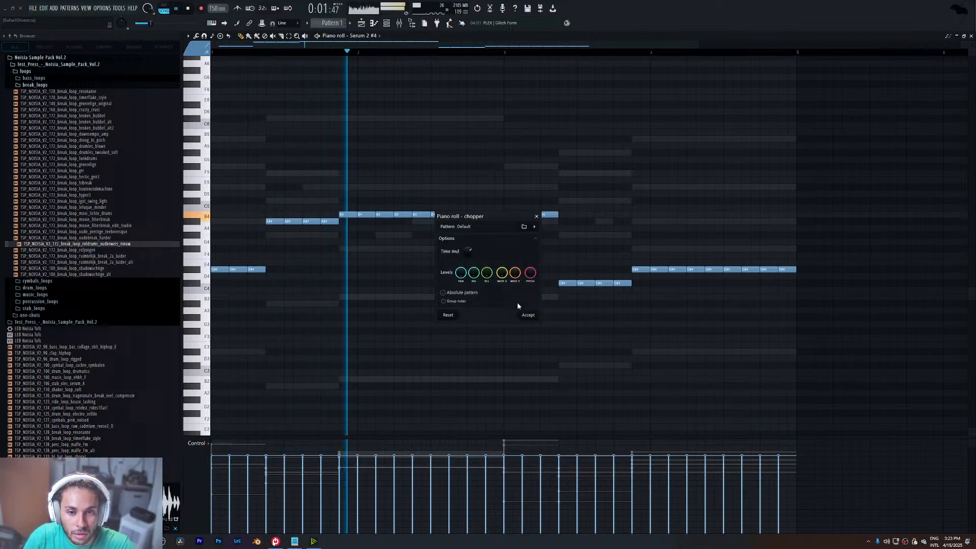
click(527, 315)
- Set the snap to 1/3 step, shorten all the chopped notes slightly to leave gaps, and play the pattern
click(286, 23)
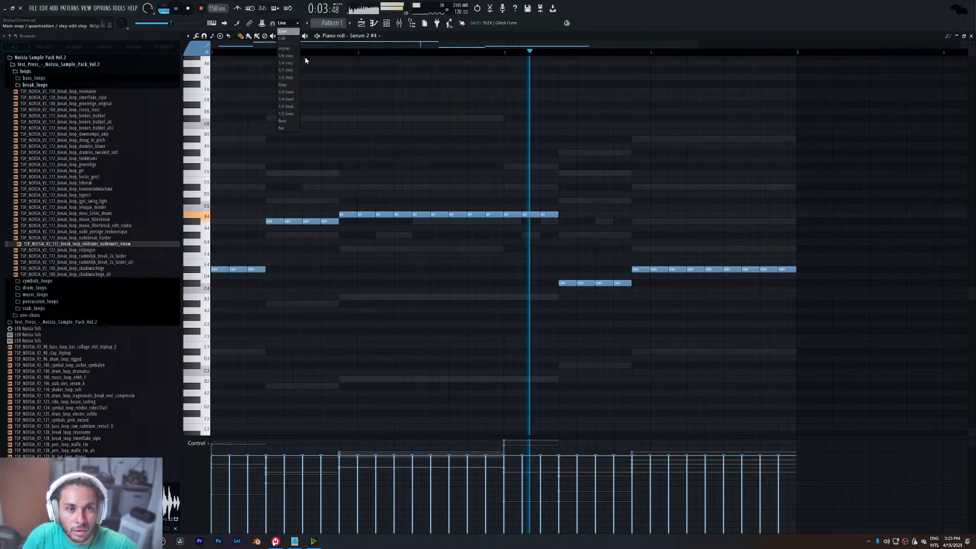
click(293, 74)
key(space)
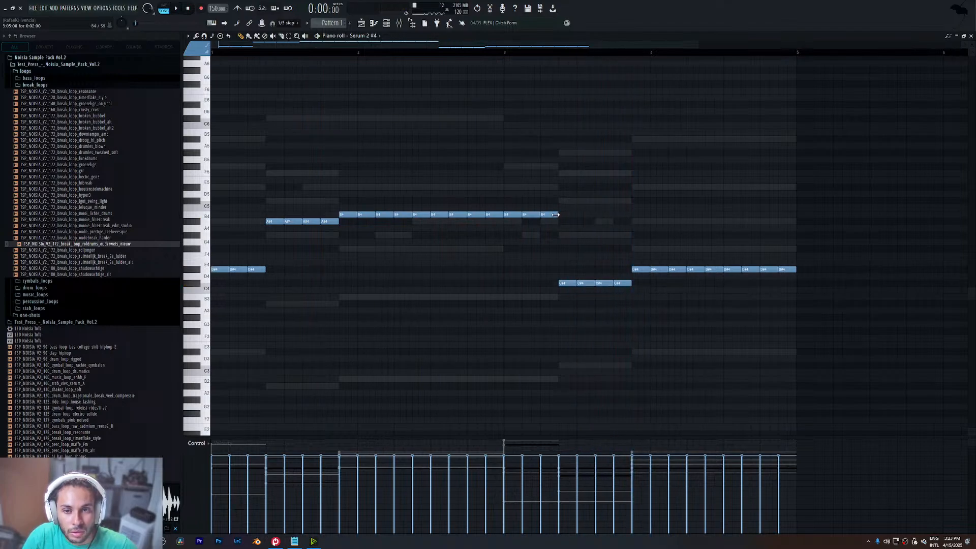
key(ctrl+a)
key(space)
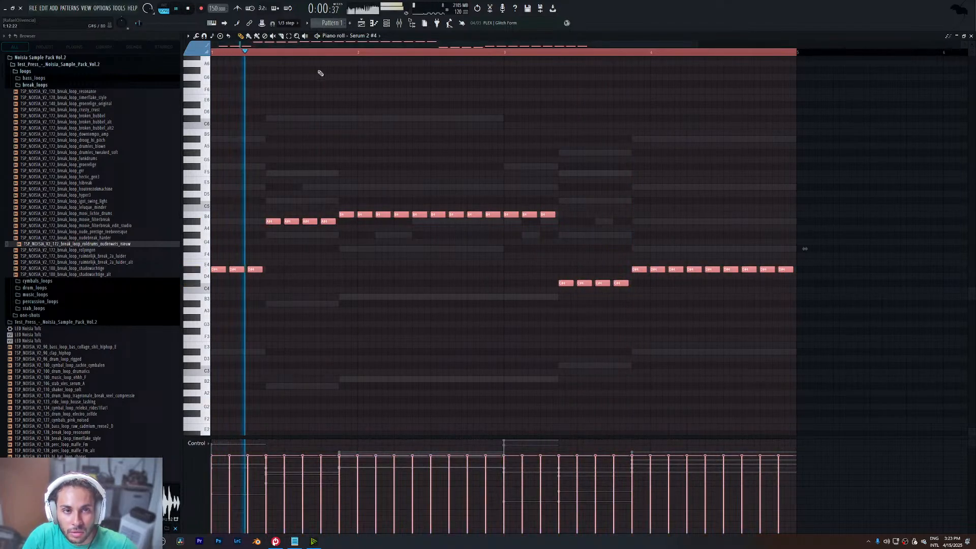
- Set the piano roll snap to Line, show the channel rack and stop playback
click(287, 23)
click(287, 36)
key(F6)
key(space)
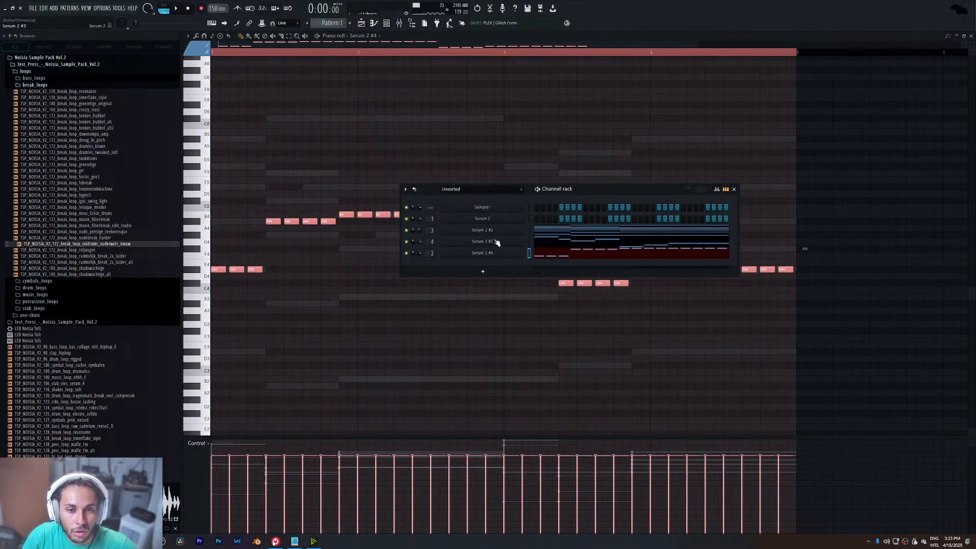
- Delete the Fruity Parametric EQ 2 from the Serum 2 #4 mixer track
click(400, 24)
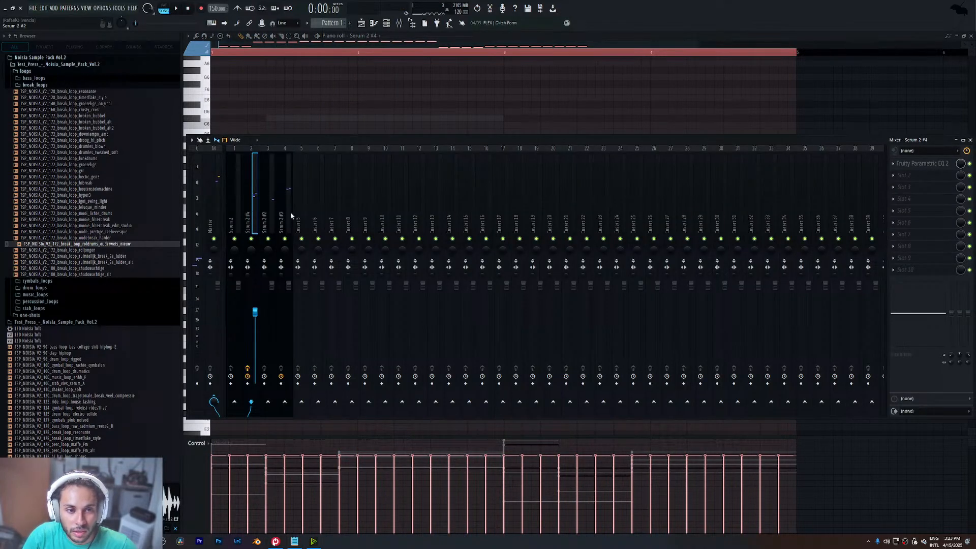
click(894, 164)
click(903, 181)
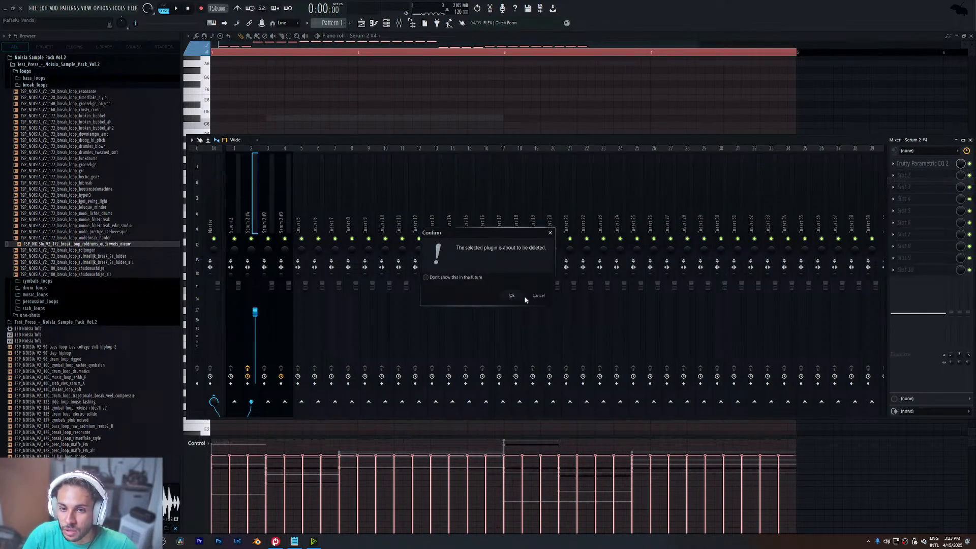
click(515, 296)
- Play the pattern briefly while opening the effects page of the Serum 2 #4 instrument
click(393, 29)
key(space)
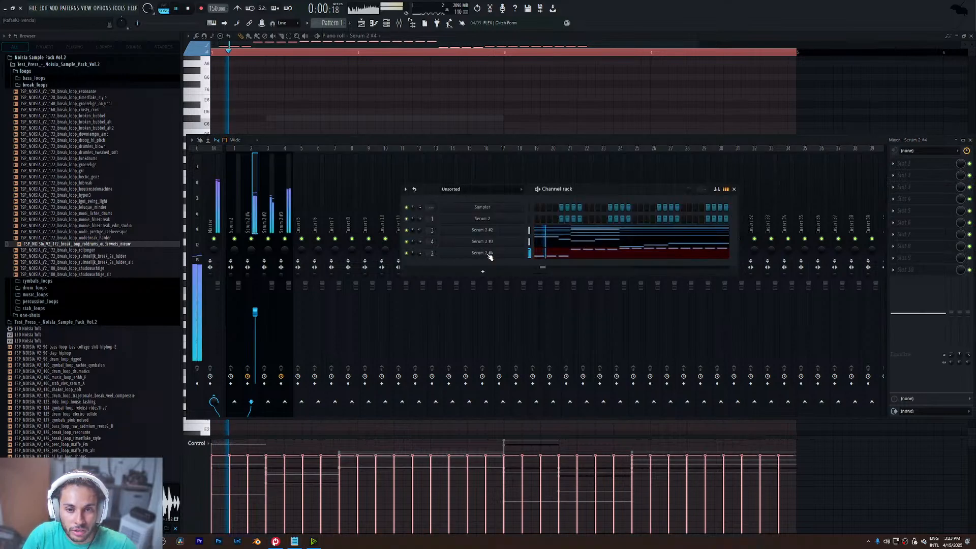
click(489, 257)
click(265, 161)
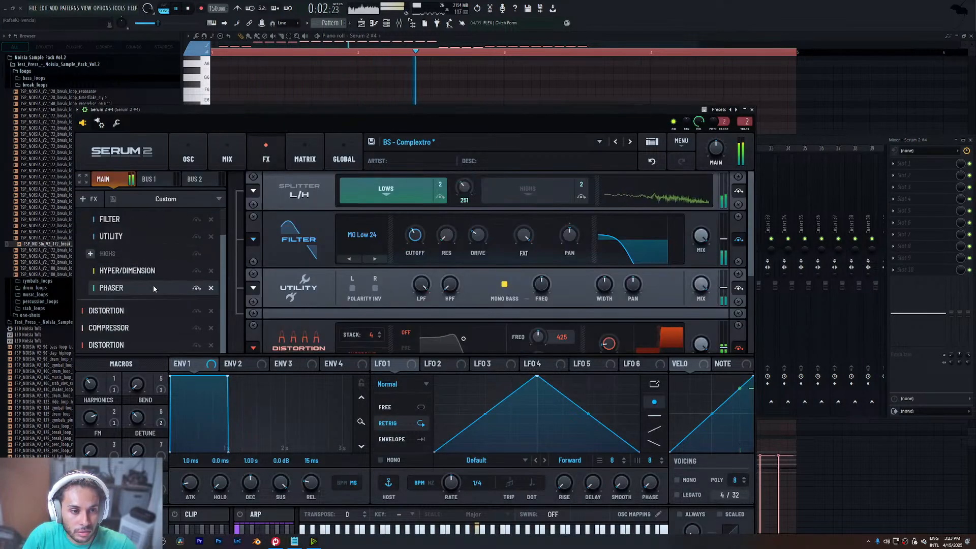
key(space)
click(90, 199)
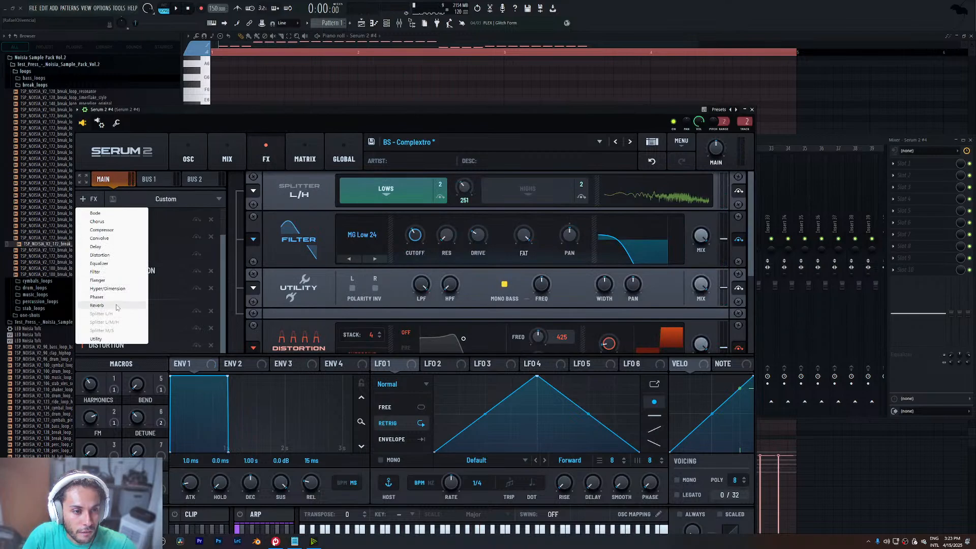
click(97, 280)
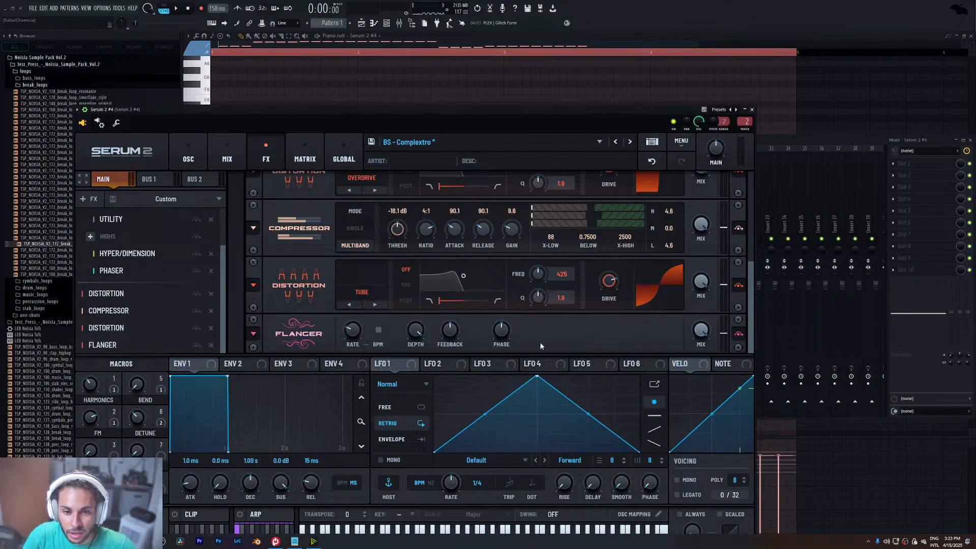
click(212, 345)
- Add a Filter effect to the end of the main effects chain and assign Env 2 to its cutoff during playback
click(83, 198)
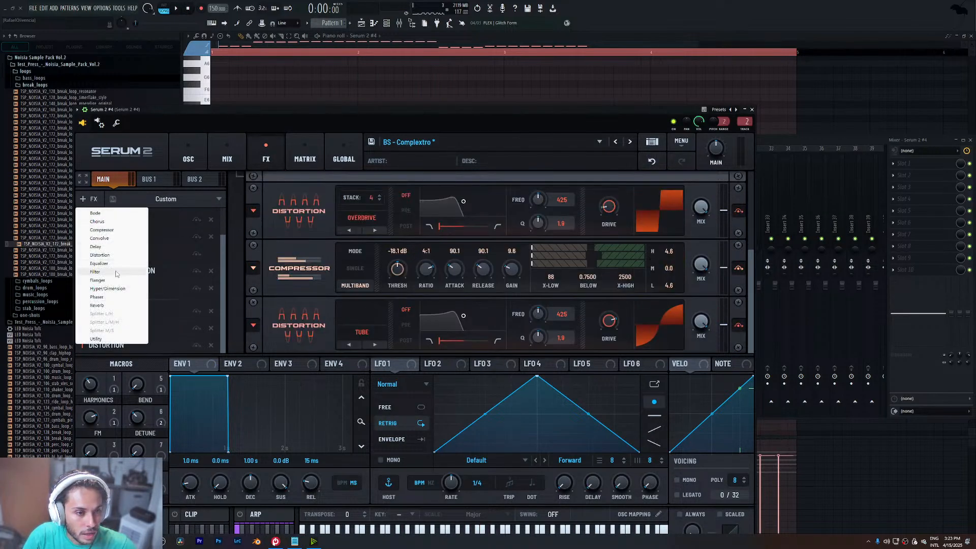
click(116, 273)
key(space)
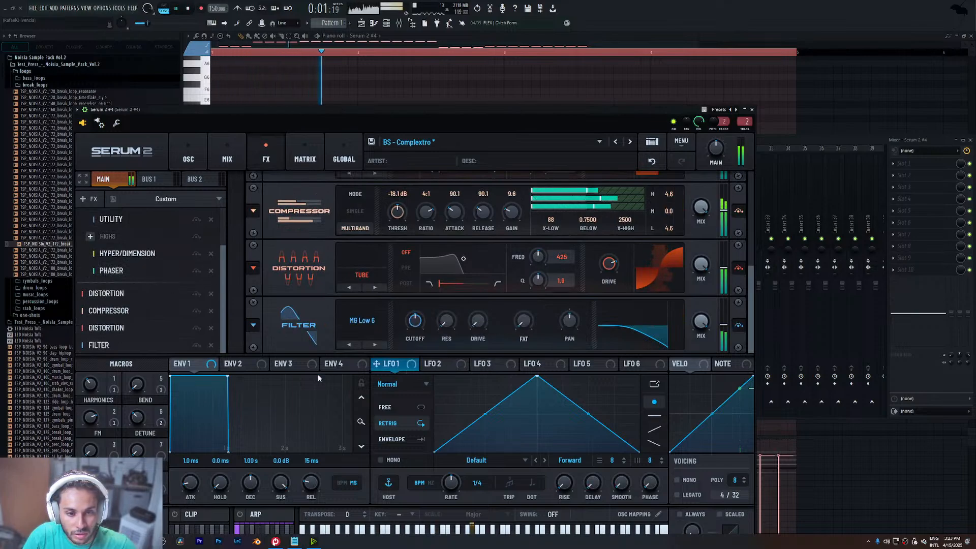
drag(246, 370, 418, 316)
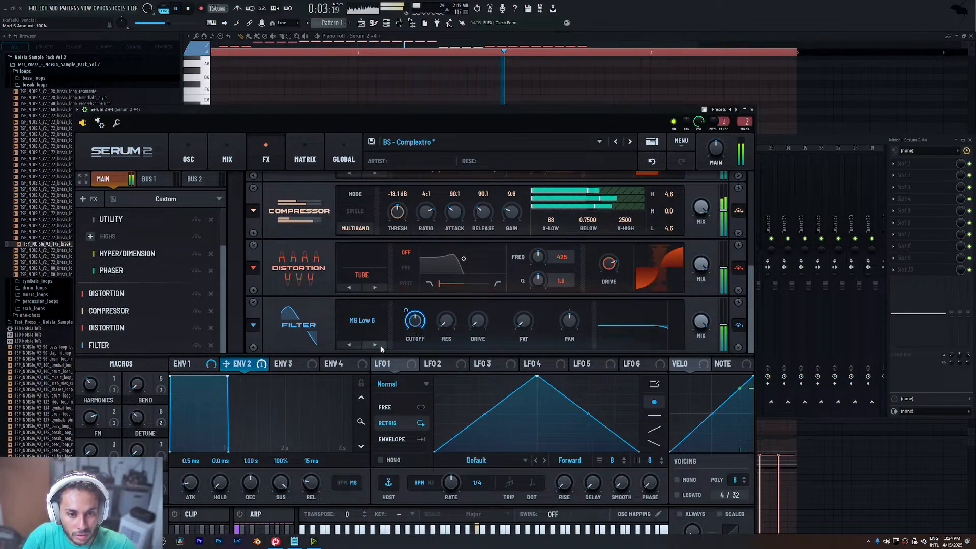
- Set envelope 2 to zero sustain and an 888 ms decay, and adjust the MG Low 12 filter's cutoff
drag(228, 376, 228, 438)
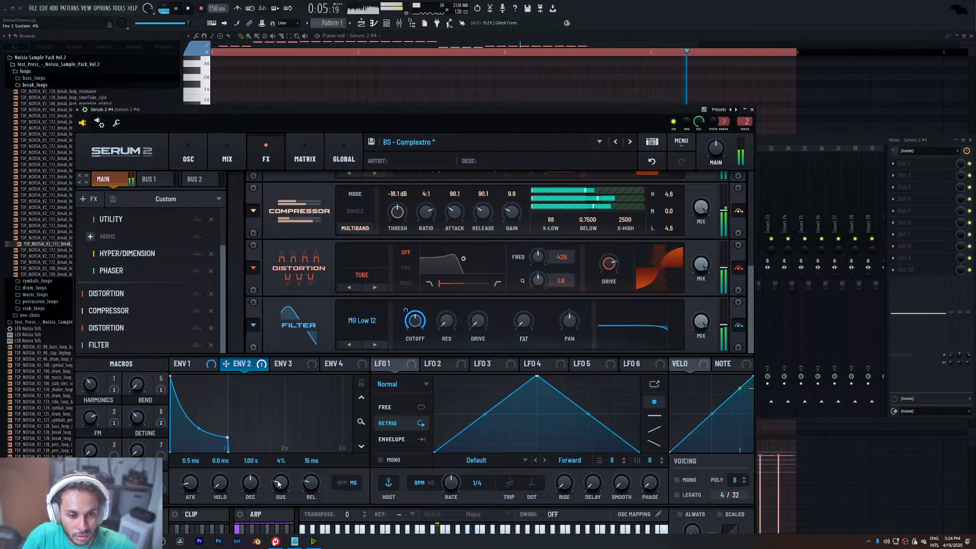
scroll(252, 491, down, 2)
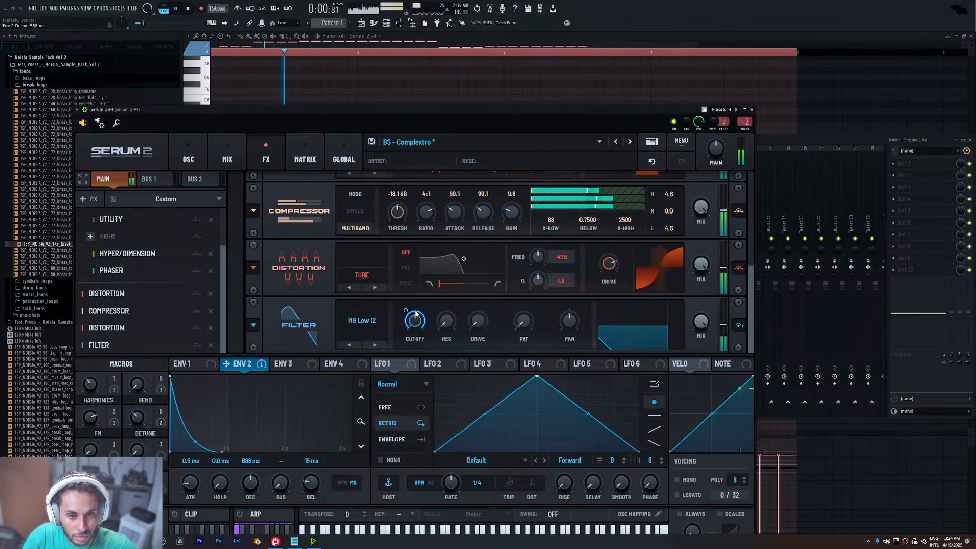
drag(416, 315, 406, 330)
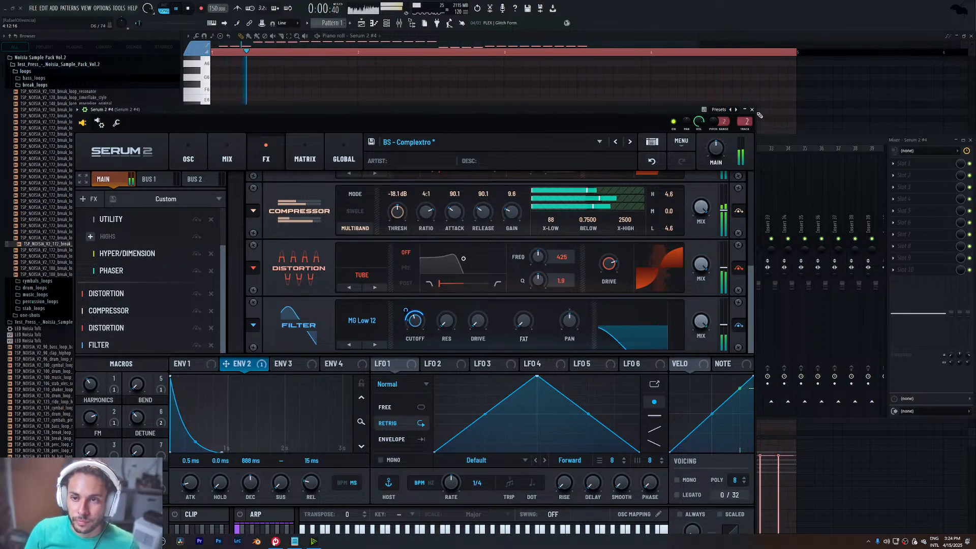
- Close the Serum 2 window, bring up the playlist and stop playback
click(752, 110)
right_click(255, 314)
click(277, 317)
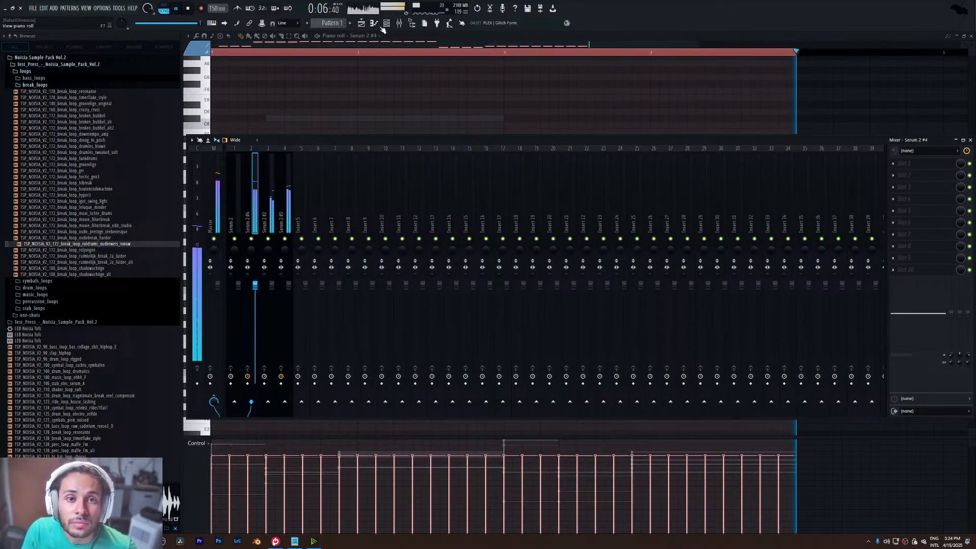
click(362, 23)
key(space)
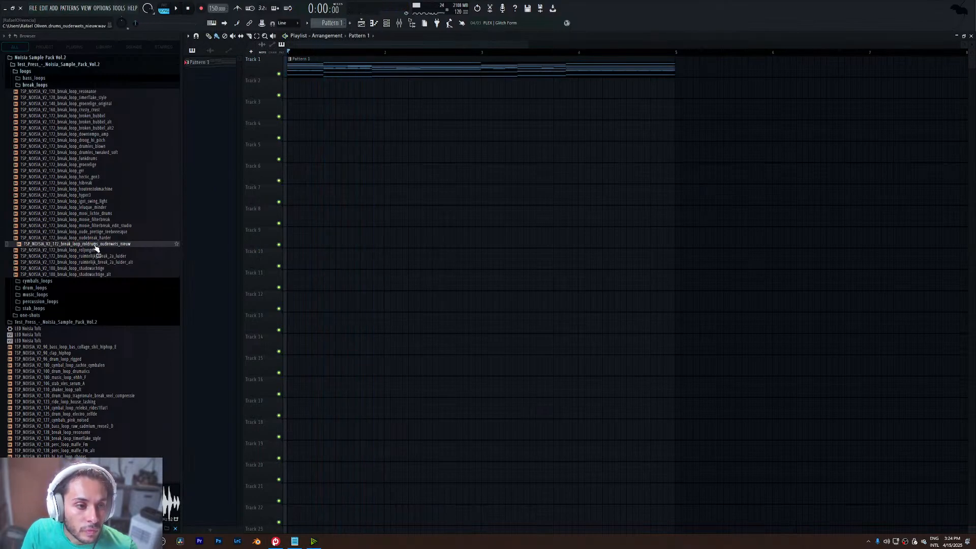
- Place TSP_NOISIA_V2_140_break_loop_groezelige_original at the start of Track 2, time-stretch it to 4 bars and play it back
click(68, 104)
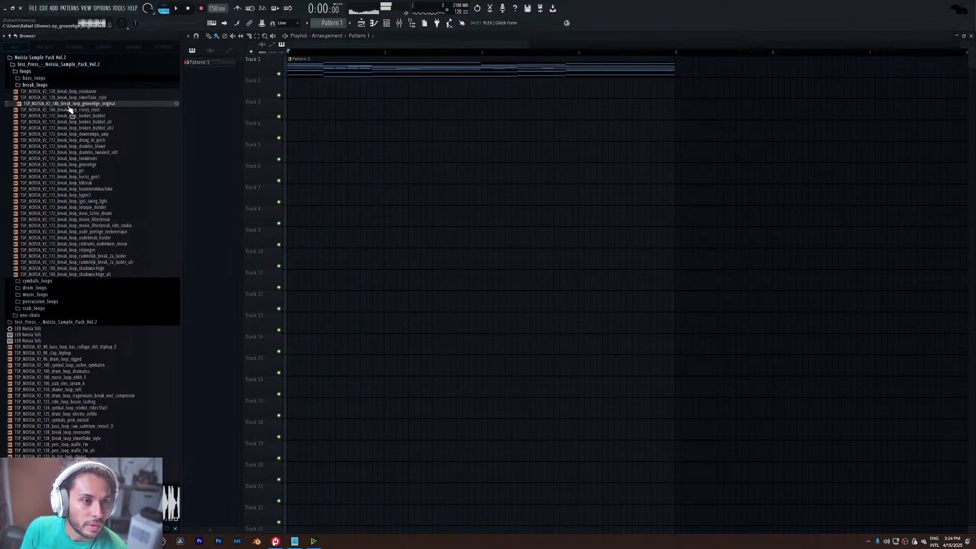
drag(214, 108, 352, 81)
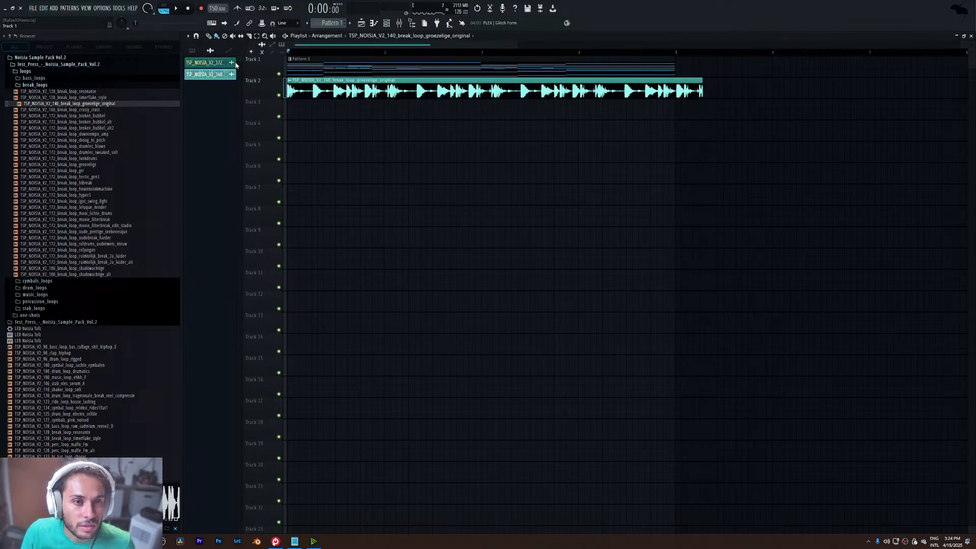
double_click(331, 92)
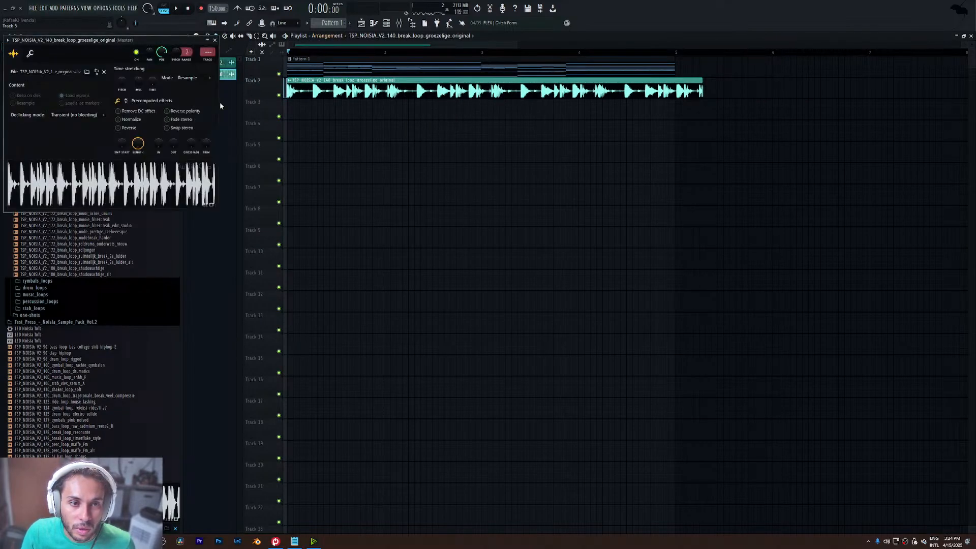
right_click(156, 89)
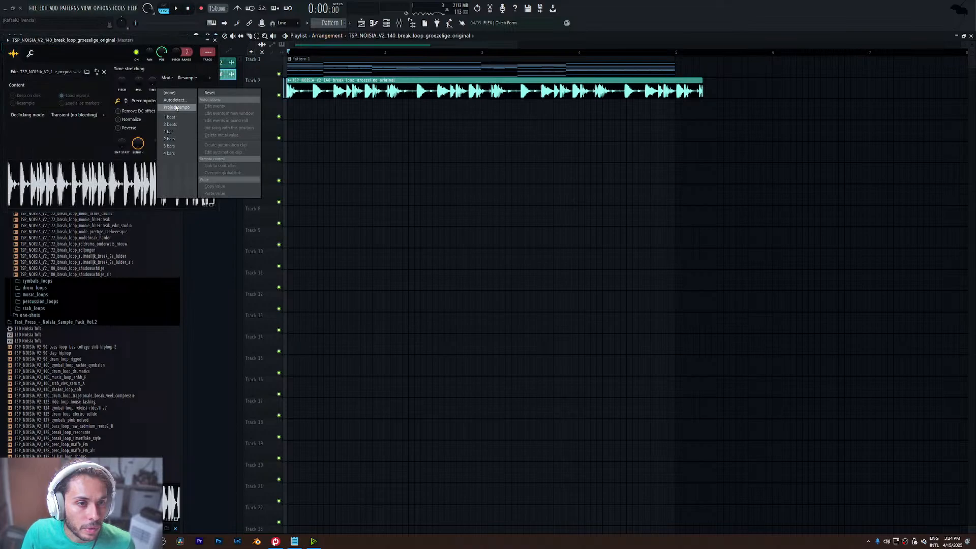
click(190, 154)
key(space)
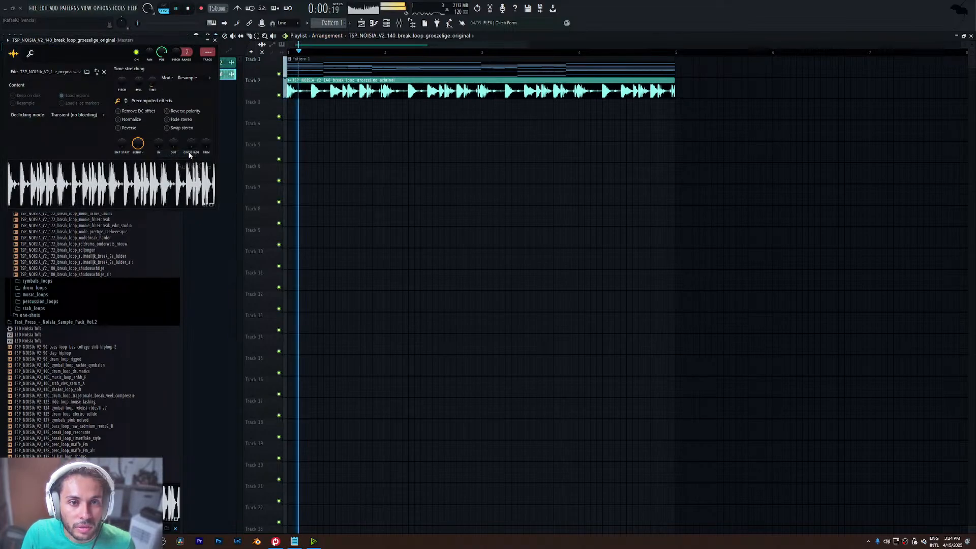
click(214, 40)
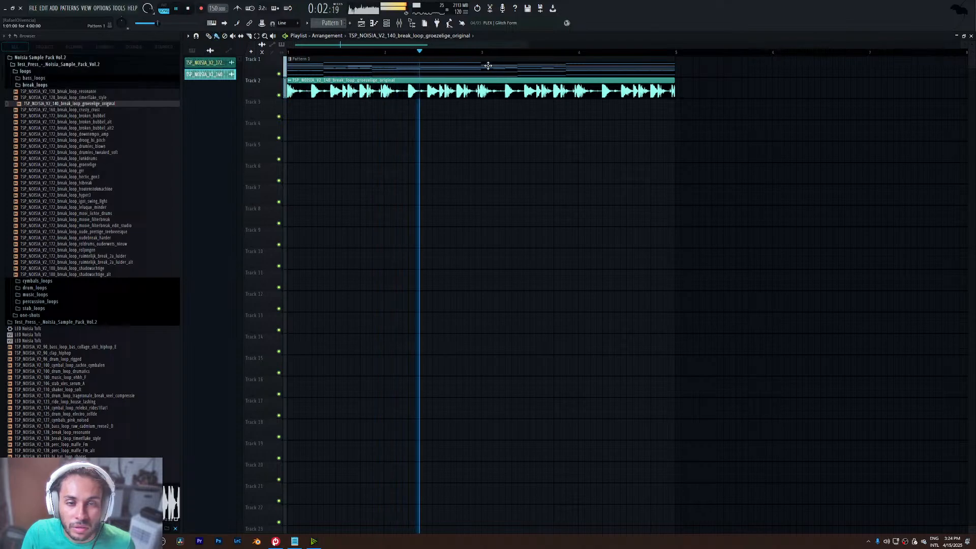
- Clear the sample search so the browser returns to its main folder list, and stop playback
scroll(453, 52, up, 2)
scroll(453, 52, up, 2)
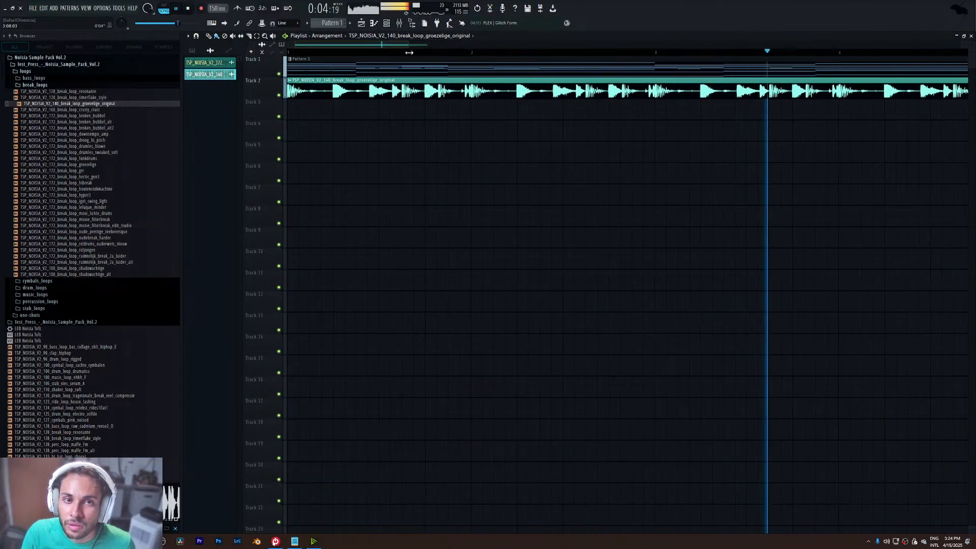
scroll(411, 52, down, 3)
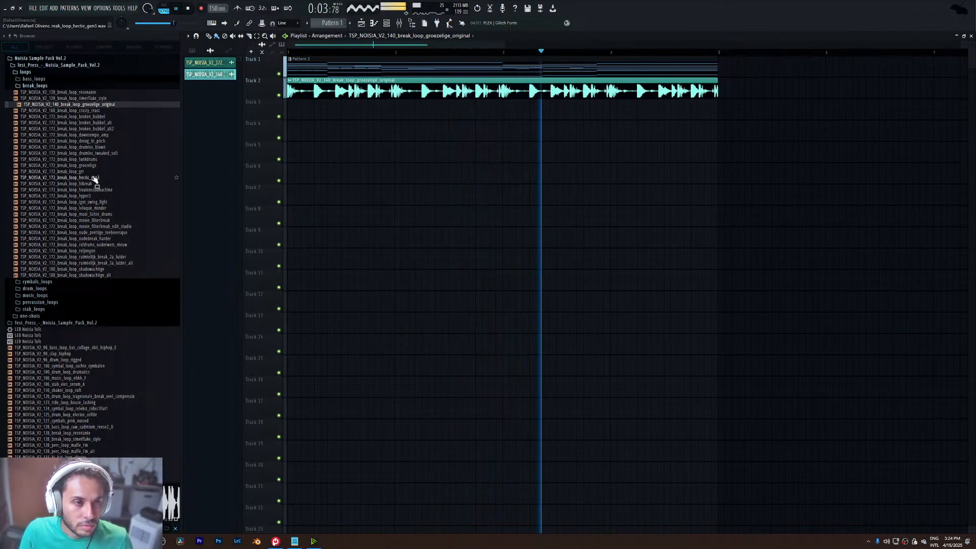
click(33, 64)
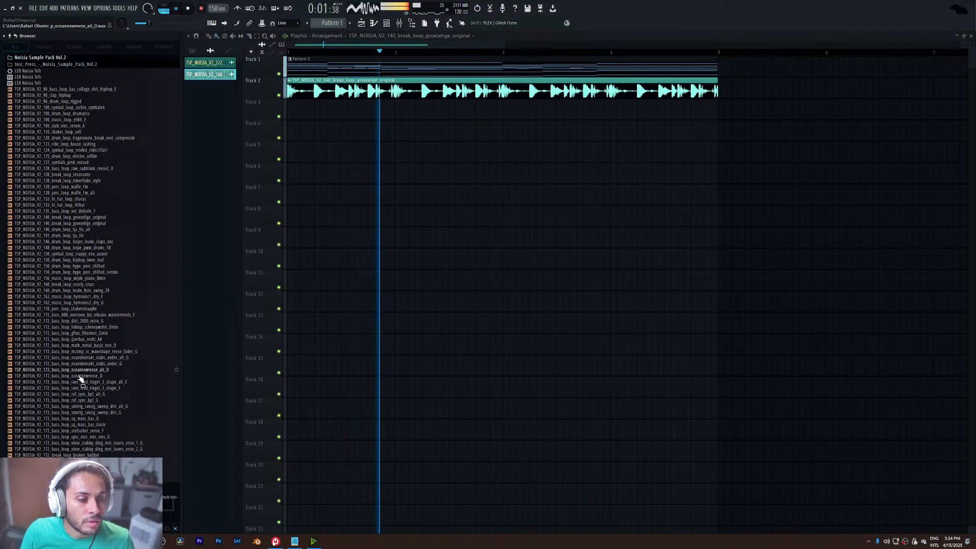
click(176, 529)
key(space)
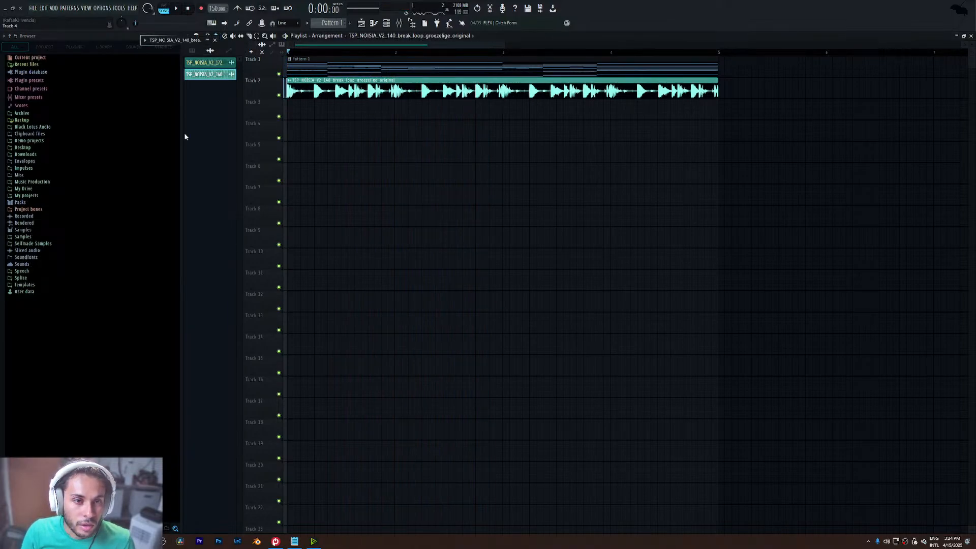
- Route the break loop's channel to free mixer track 5 and close its settings window
click(207, 39)
drag(135, 48, 269, 111)
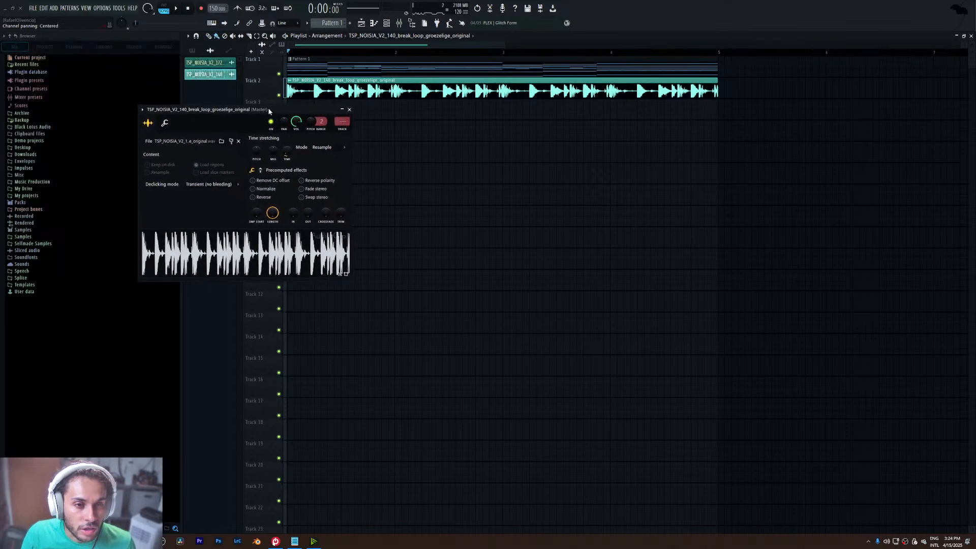
click(341, 133)
click(349, 109)
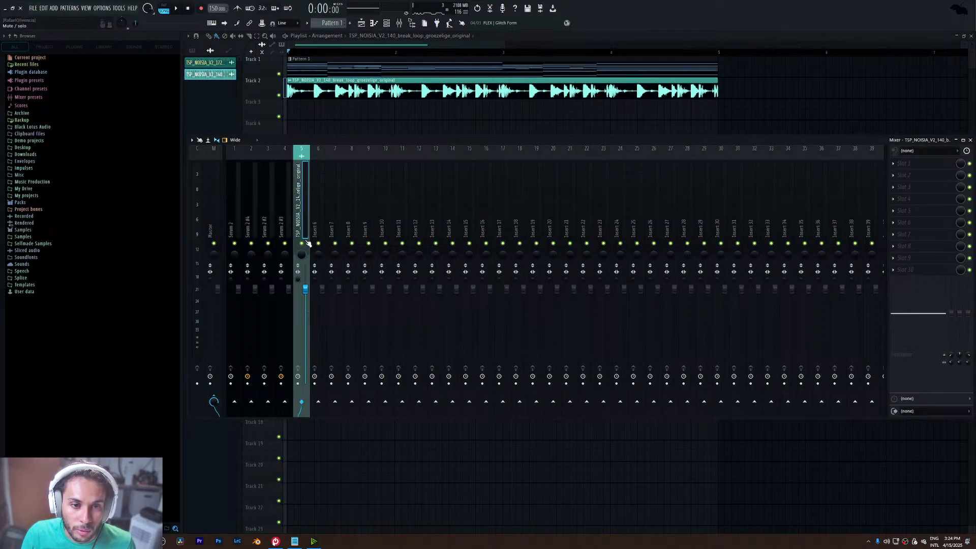
- Load Fruity Parametric EQ 2 into the first effect slot of the break loop's mixer track
key(space)
click(904, 163)
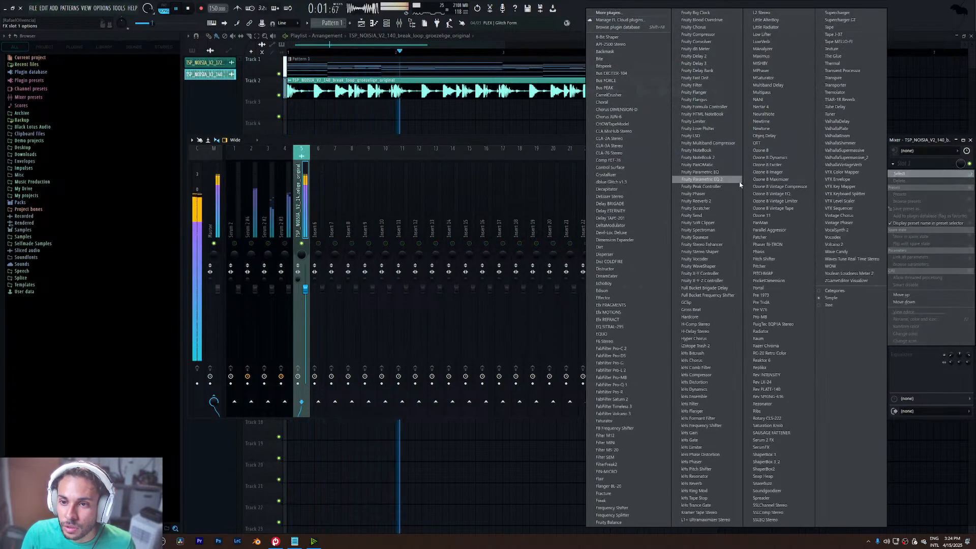
click(707, 179)
key(space)
- Apply the Default preset to the EQ and move its band 1 high-pass cutoff to about 600 Hz during playback
click(279, 80)
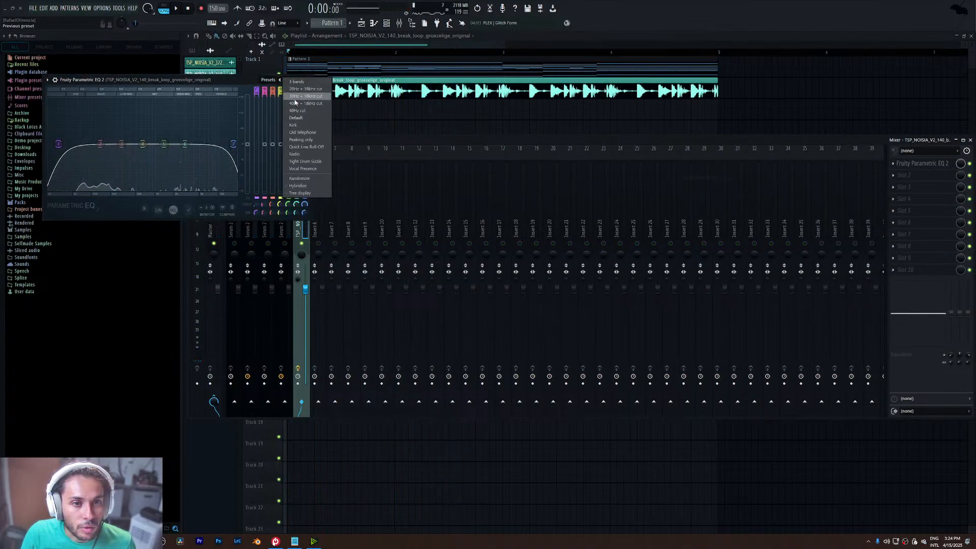
click(314, 118)
key(space)
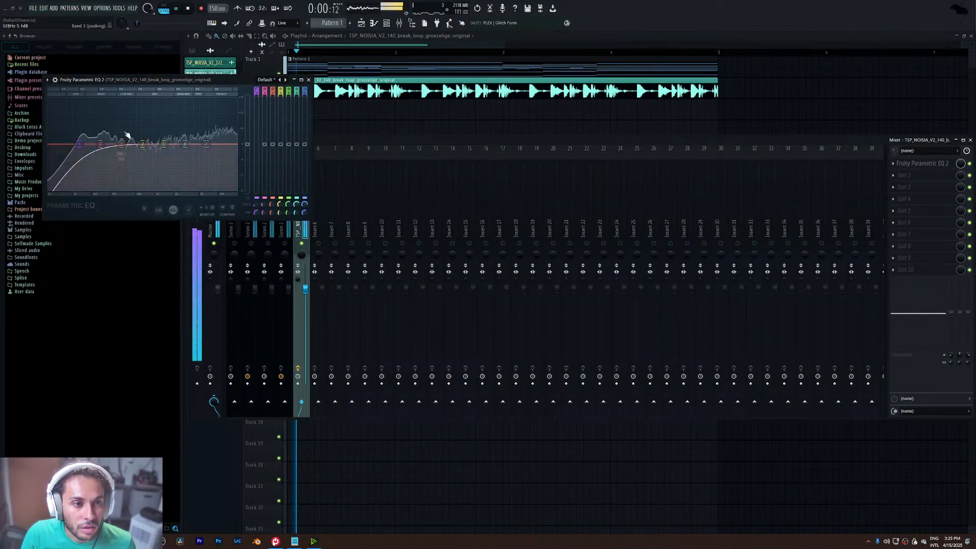
drag(79, 144, 143, 150)
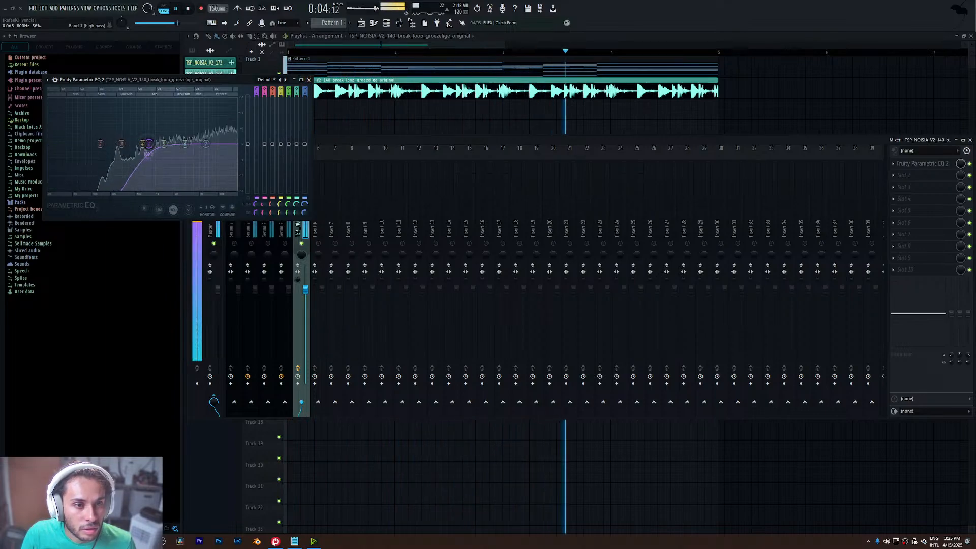
click(308, 80)
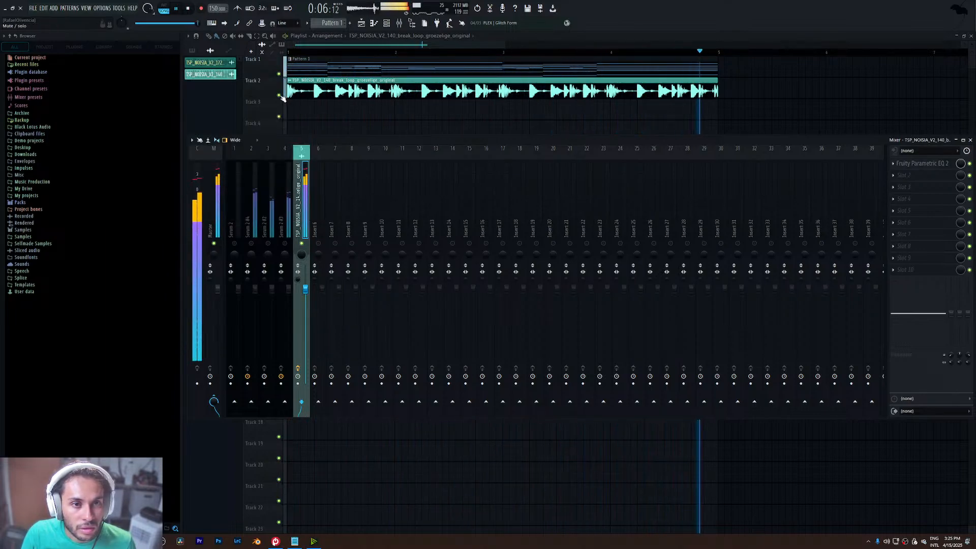
- Lower the volume fader of the break loop's mixer track
key(F9)
key(F9)
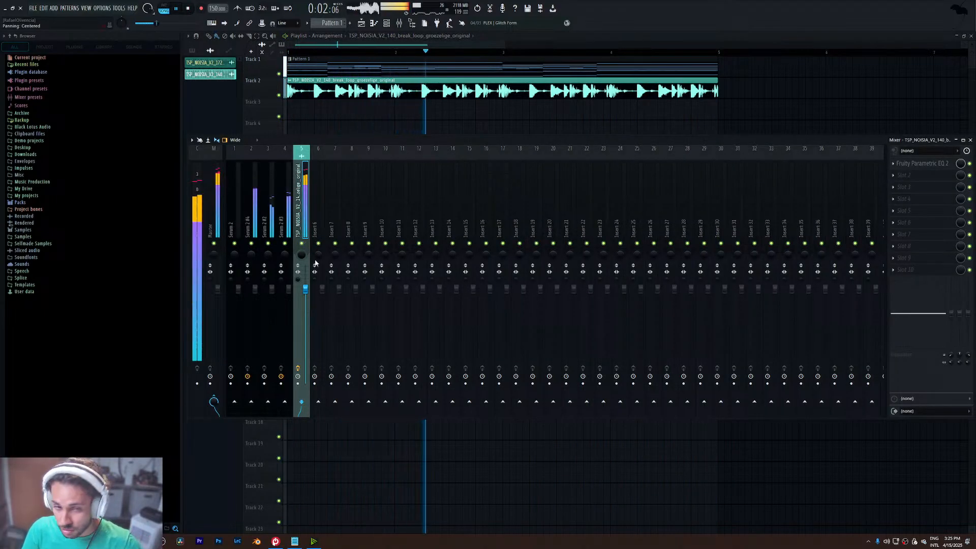
drag(305, 288, 305, 322)
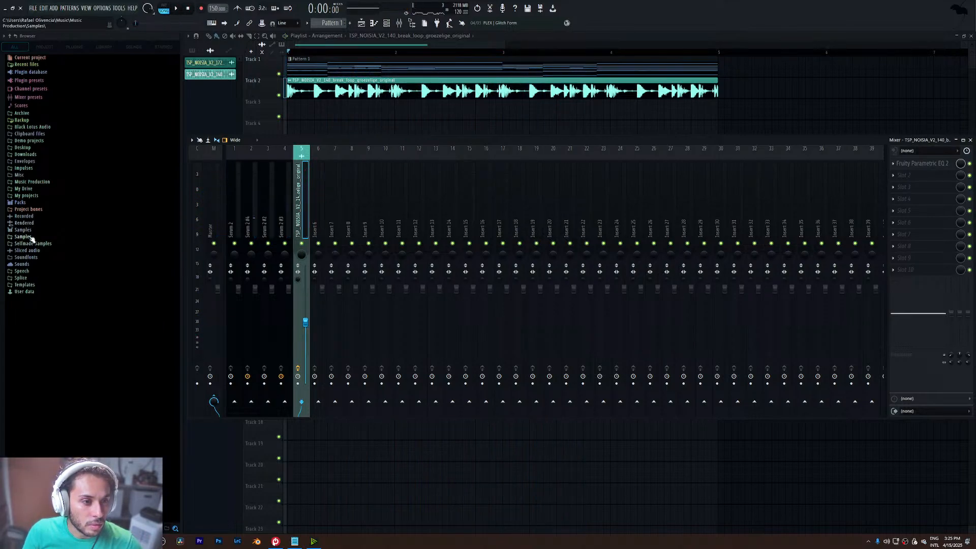
- Open the Kicks folder in the browser under Samples, Favorite Samples, Fav Dubstep, BLA - Horizon Drums
click(30, 237)
click(35, 271)
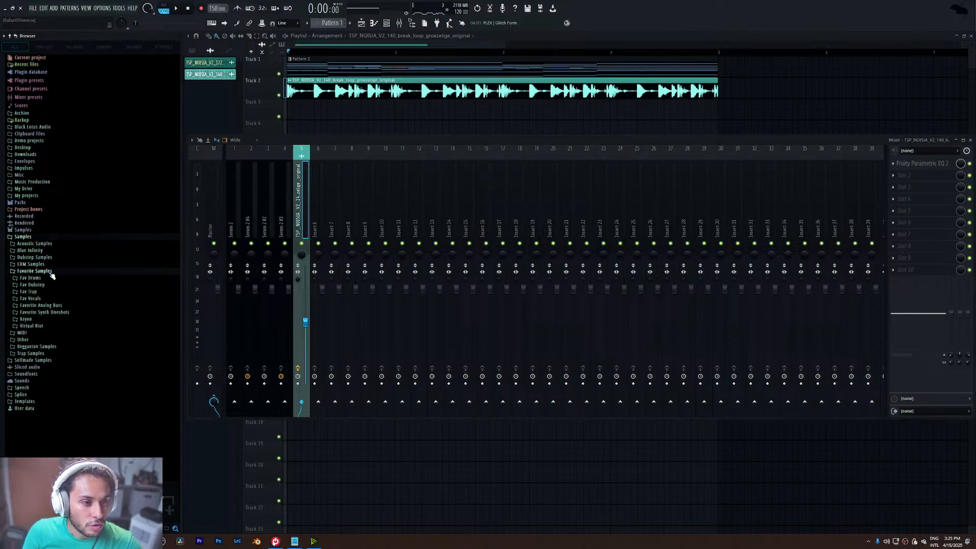
click(46, 285)
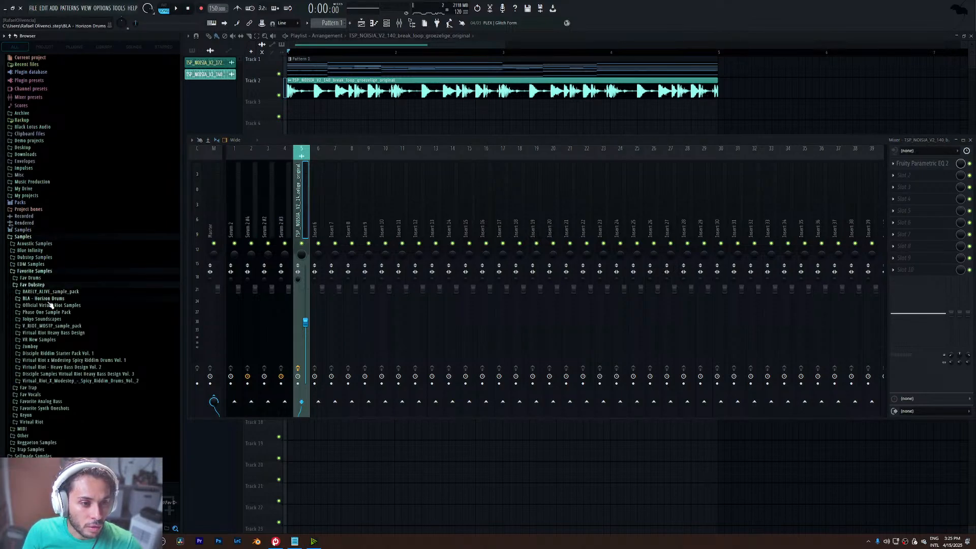
click(41, 299)
scroll(42, 285, down, 3)
click(30, 250)
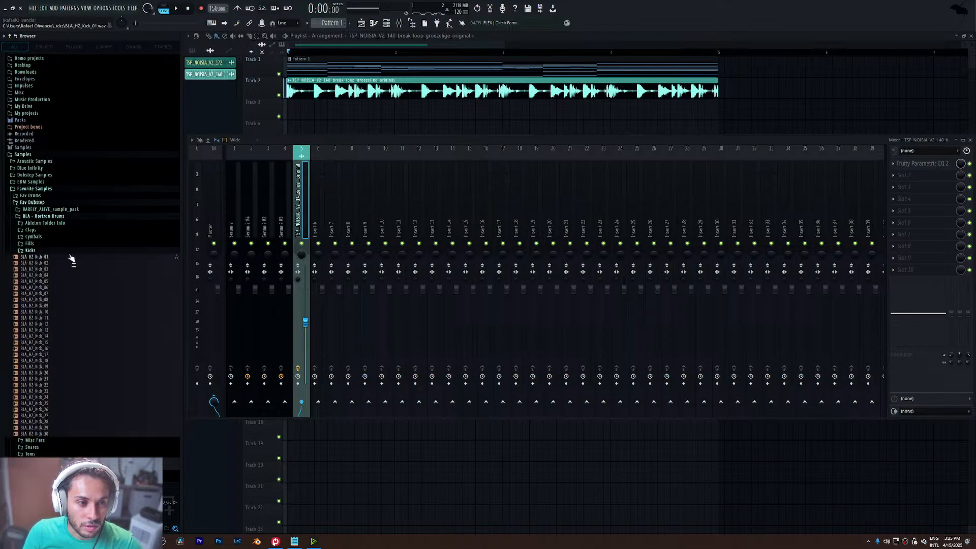
- Move the mixer lower, create Pattern 2 and show the Unsorted channels in the channel rack
drag(456, 146, 523, 239)
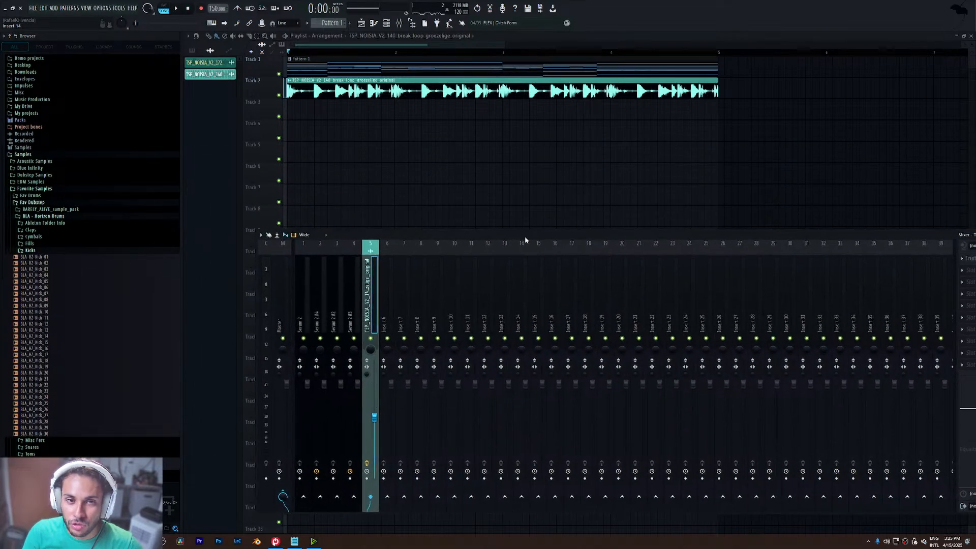
click(351, 24)
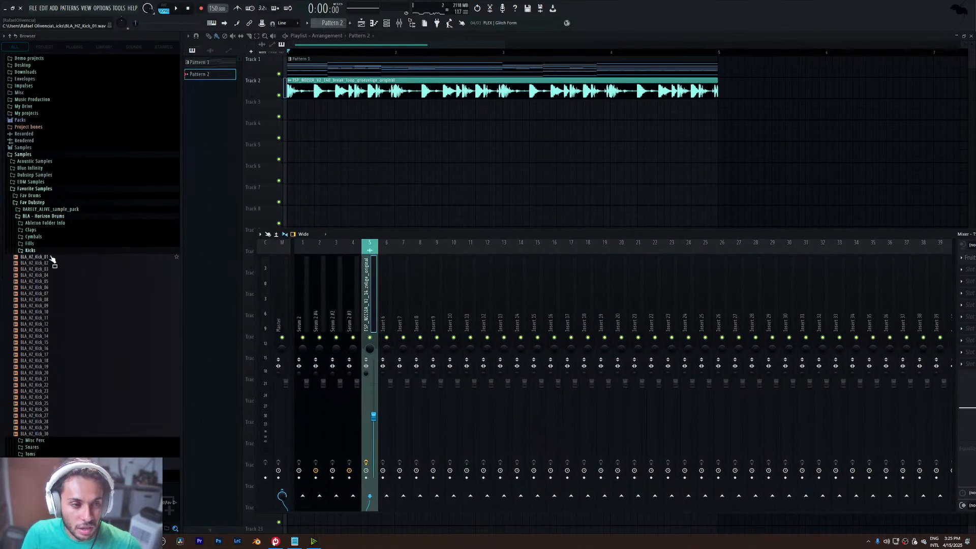
click(388, 24)
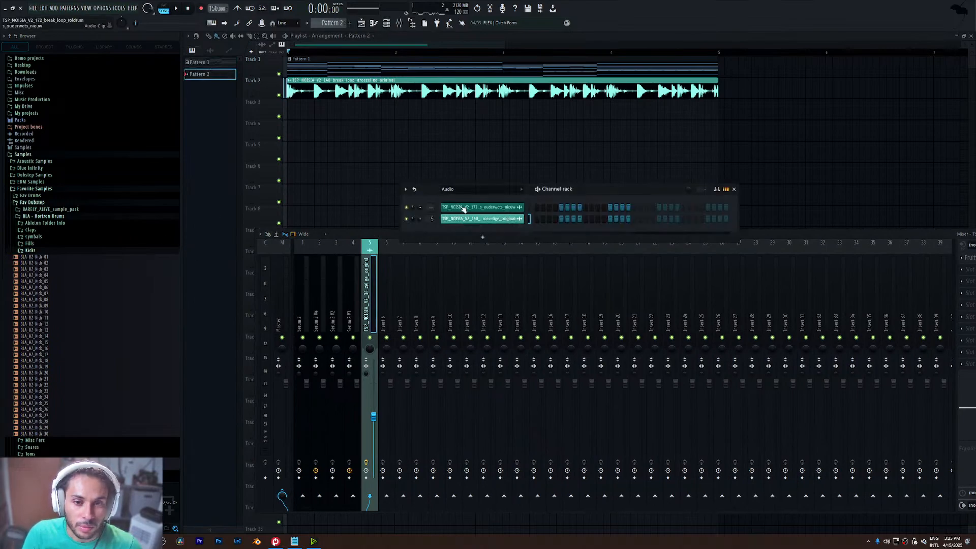
click(460, 215)
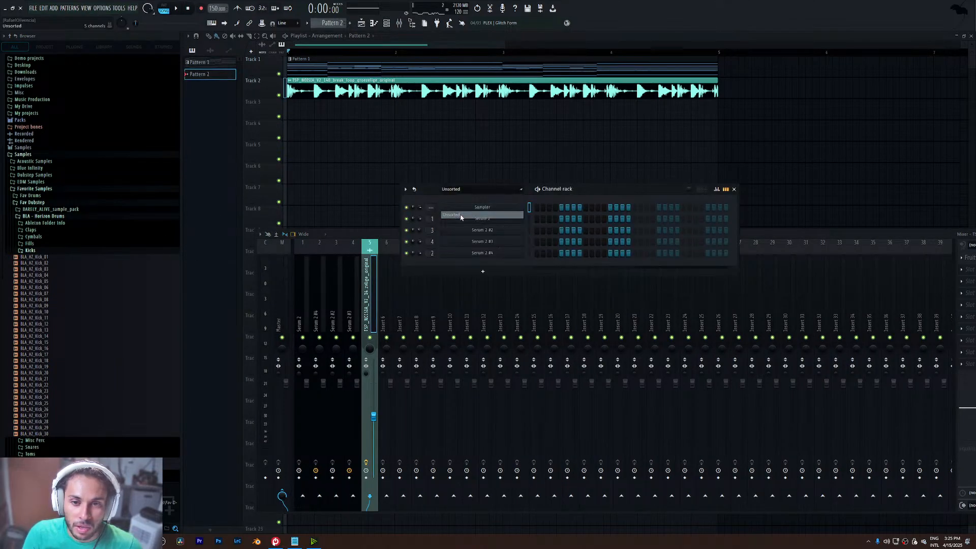
- Audition the kick samples one after another from BLA_HZ_Kick_01 to BLA_HZ_Kick_16
click(84, 259)
key(Down)
key(Down)
key(Down)
key(Down)
key(Down)
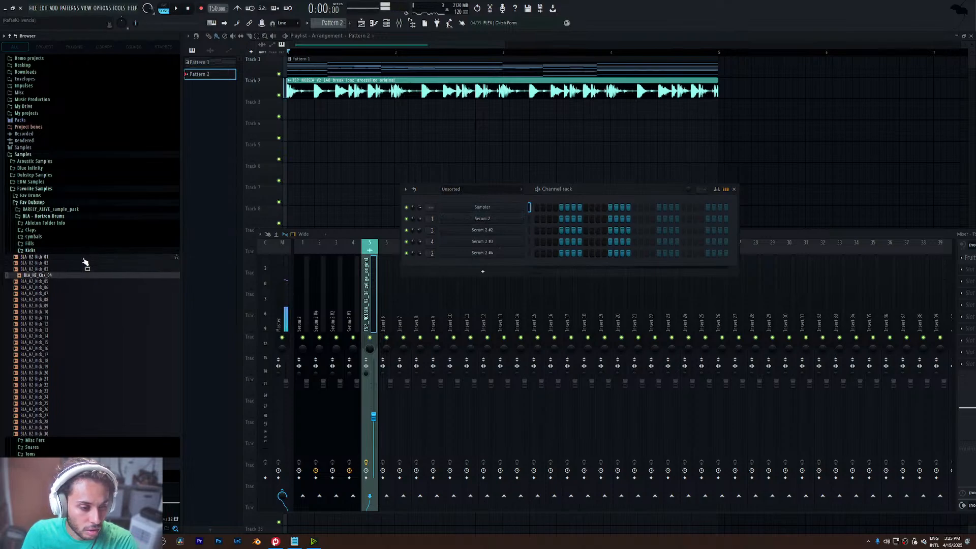
key(Down)
key(Down)
key(Down)
key(Down)
key(Down)
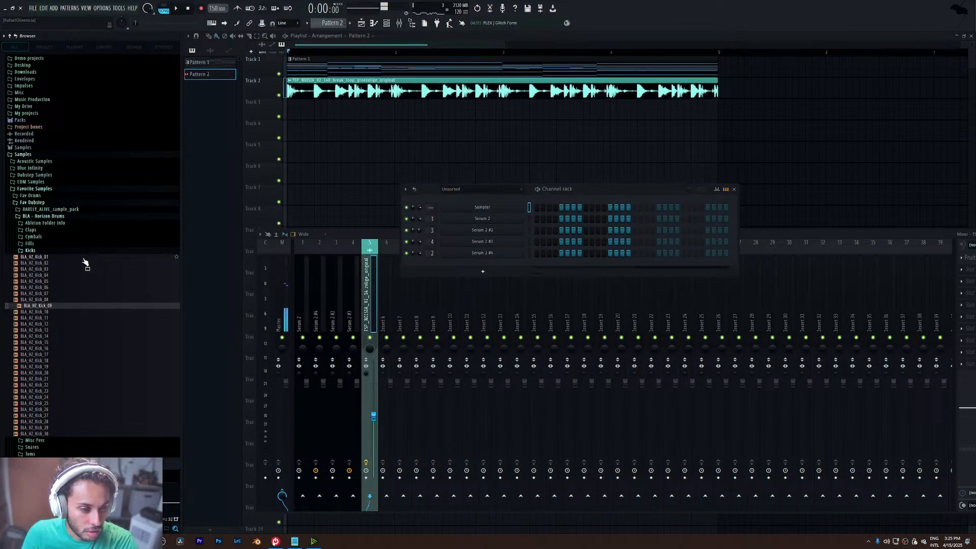
key(Down)
key(Down)
key(Down)
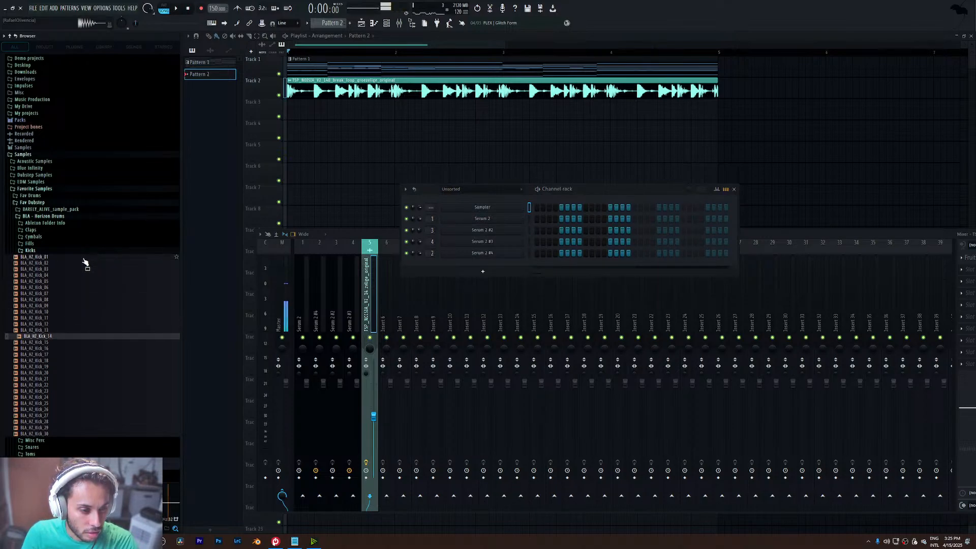
key(Down)
key(Down)
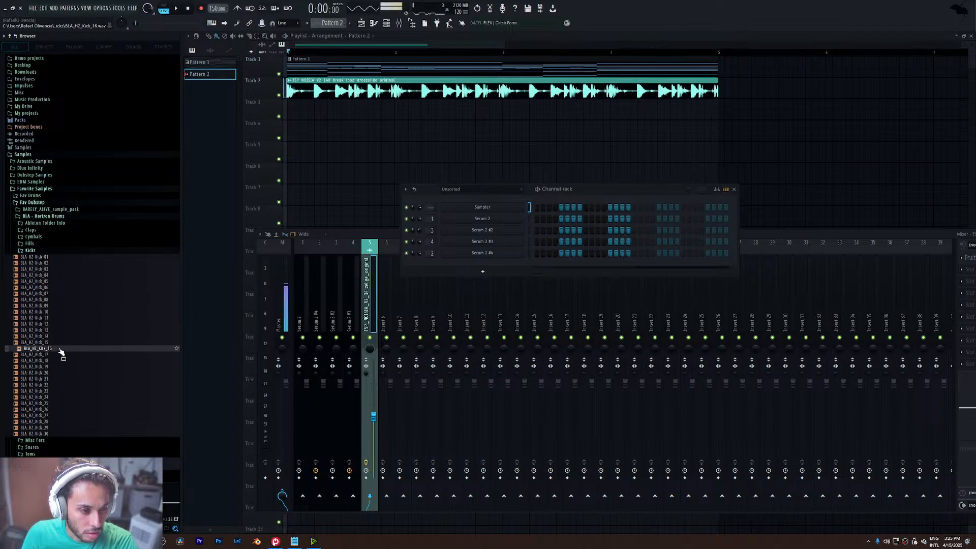
- Add BLA_HZ_Kick_16 as a new channel with a kick on step 1 and place Pattern 2 at the start of Track 3
drag(516, 264, 516, 264)
click(538, 266)
drag(480, 175, 210, 103)
key(space)
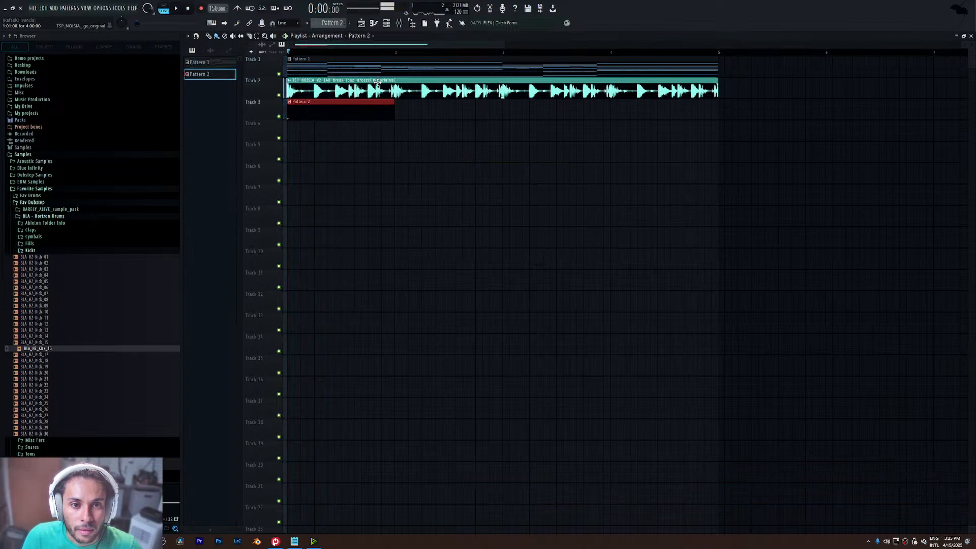
- Add BLA_HZ_Kick_16 hits on steps 7 and 17 of Pattern 2 and play the result
drag(317, 56, 329, 53)
click(392, 29)
key(space)
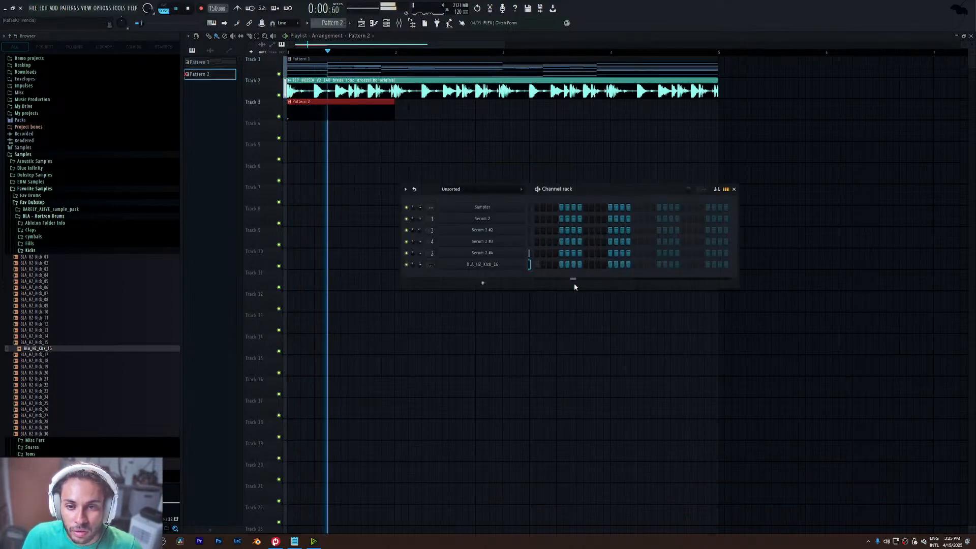
key(space)
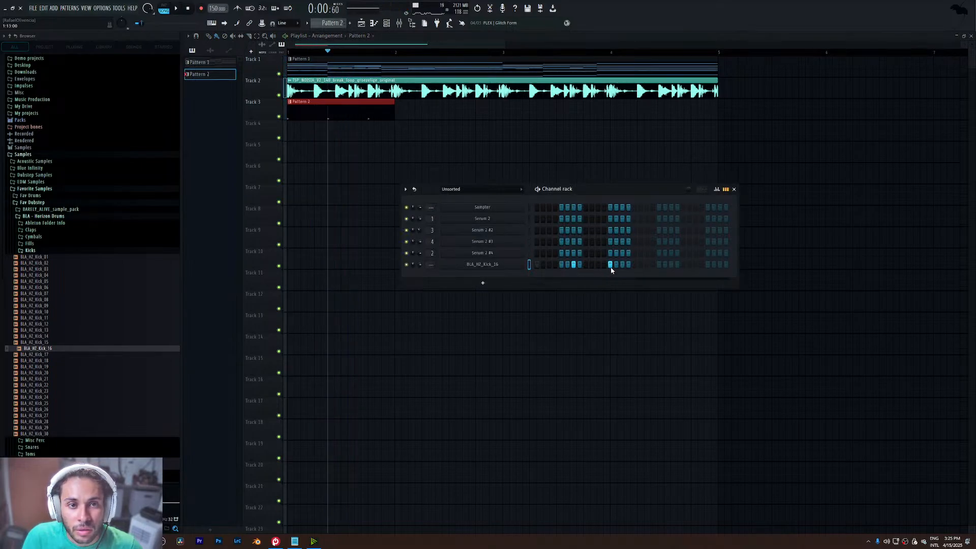
click(646, 265)
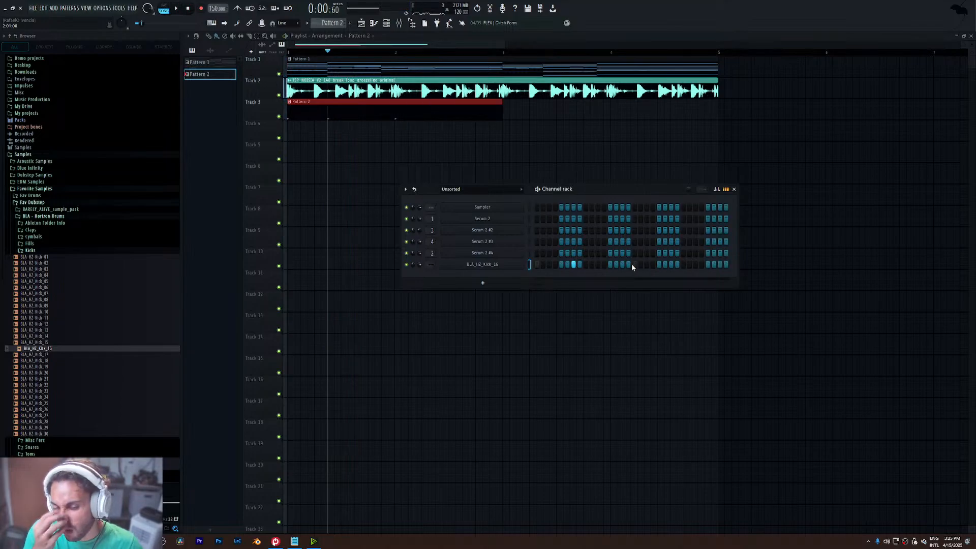
key(space)
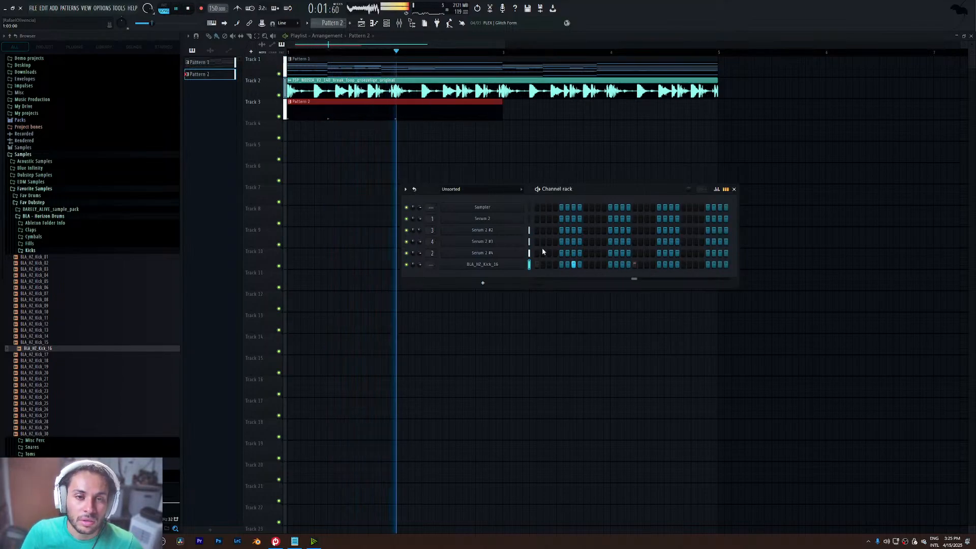
- Switch the browser from the Kicks to the Snares folder and add BLA_HZ_SNARE_02 as a new channel
key(F6)
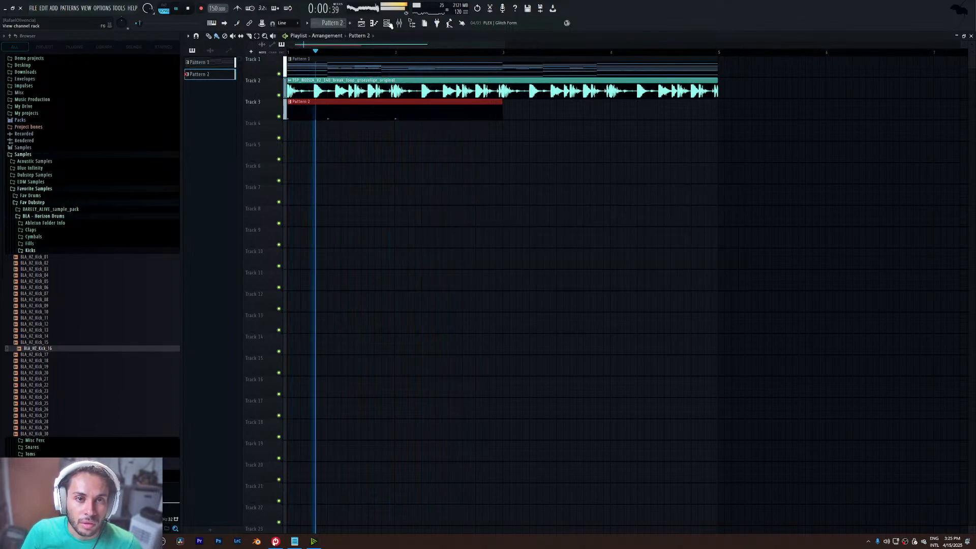
key(F6)
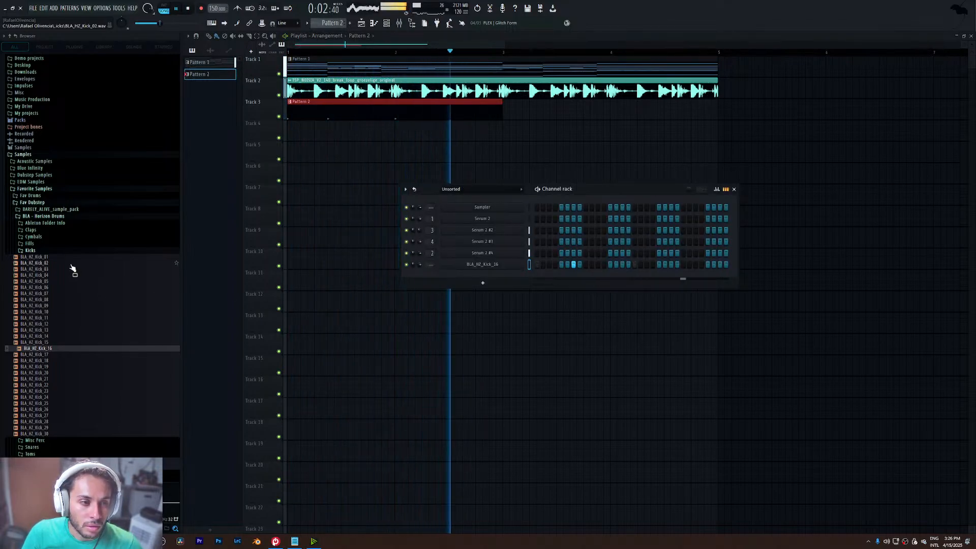
click(31, 250)
click(33, 264)
key(space)
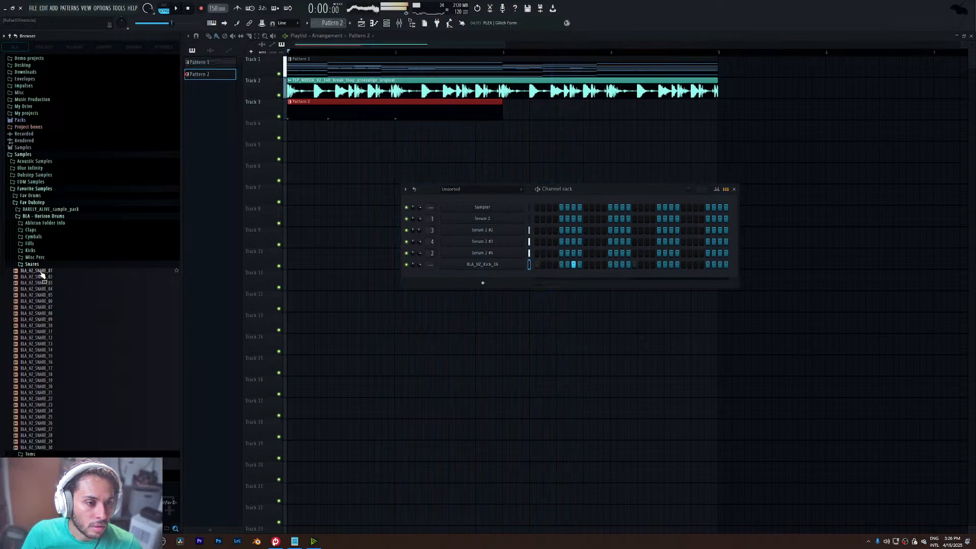
drag(42, 278, 90, 279)
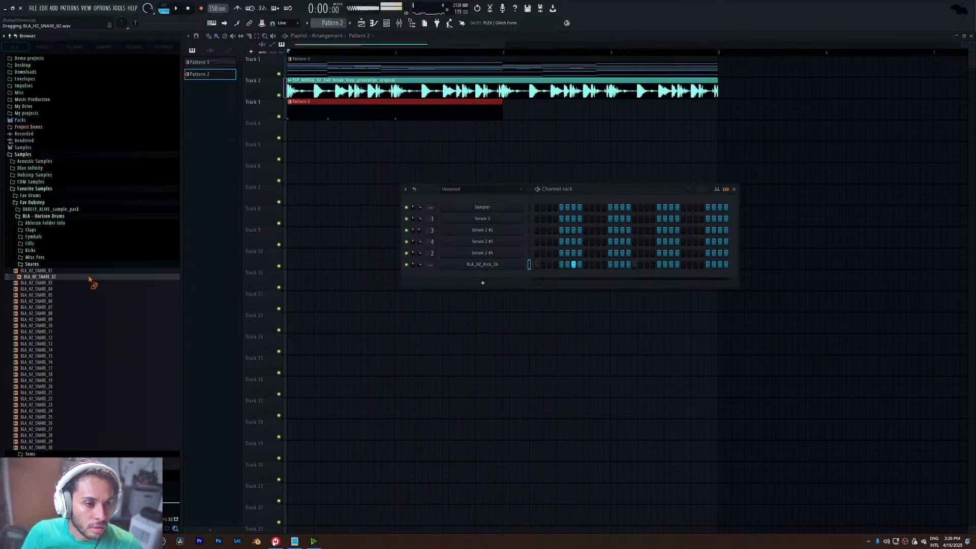
drag(472, 284, 473, 285)
- Place BLA_HZ_SNARE_02 hits on steps 9 and 25 of Pattern 2 while playing the arrangement
key(space)
key(space)
key(space)
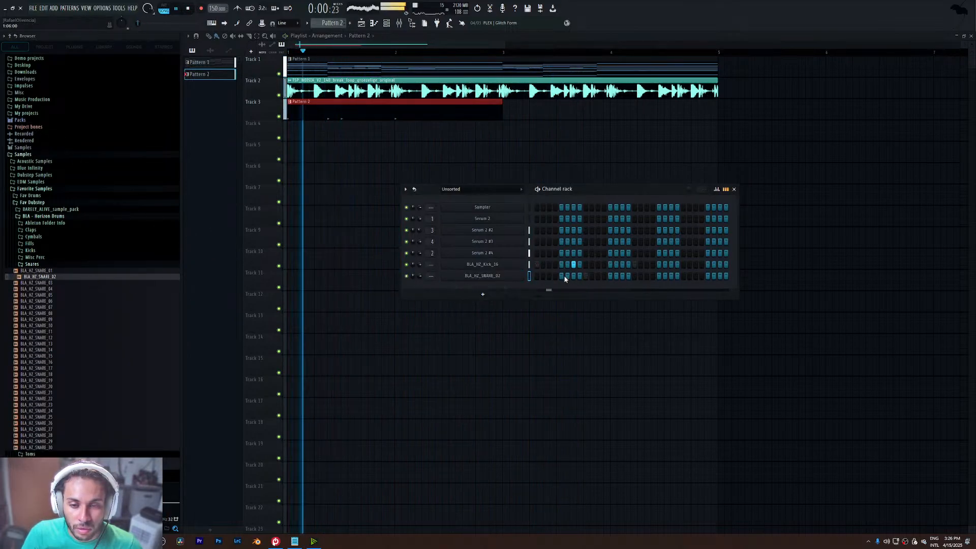
click(561, 276)
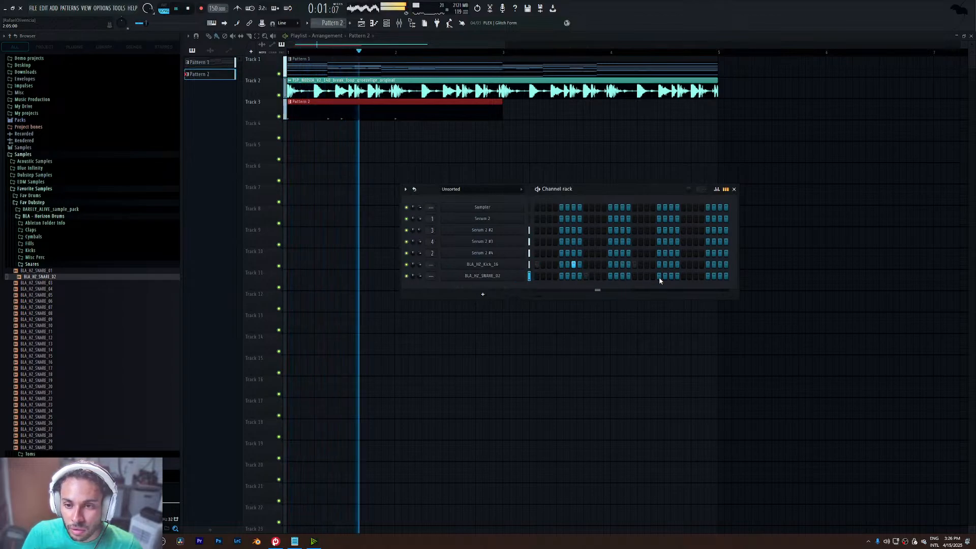
key(space)
key(space)
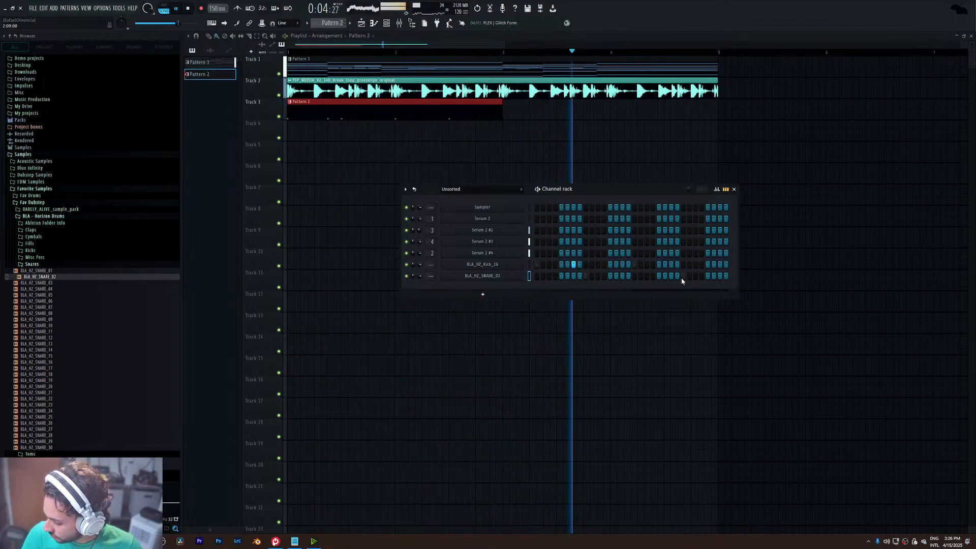
- Replay the arrangement from the start several times to check the kick and snare rhythm against the bass and break loop
key(space)
key(space)
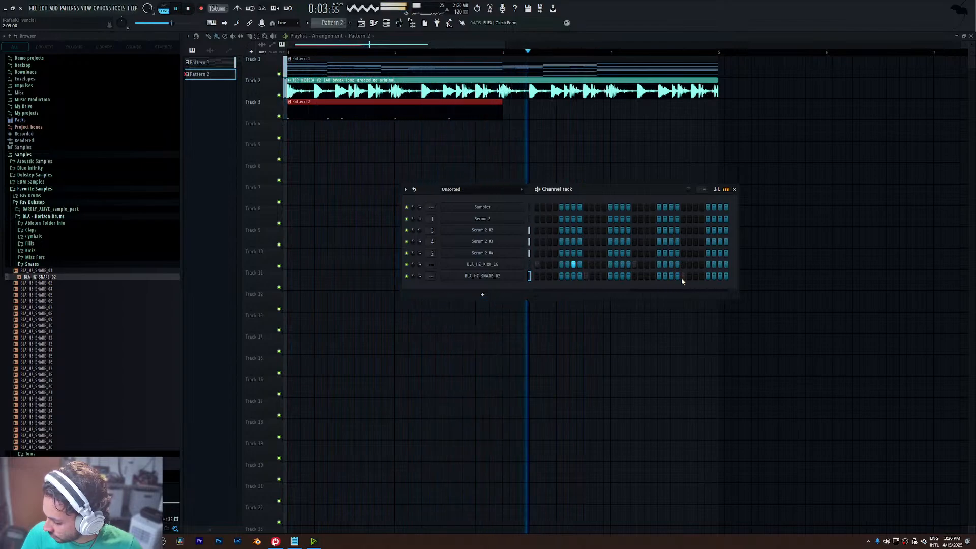
key(space)
key(space)
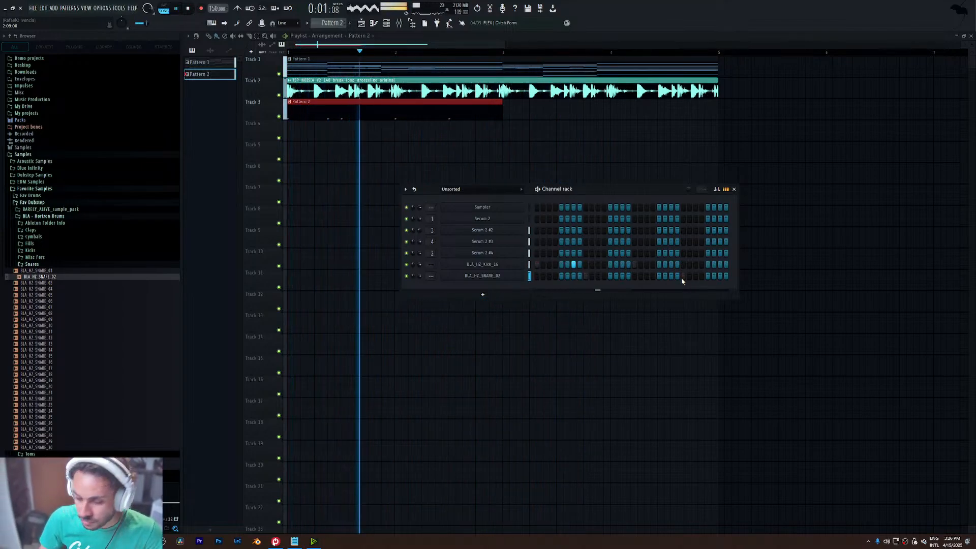
key(space)
key(space)
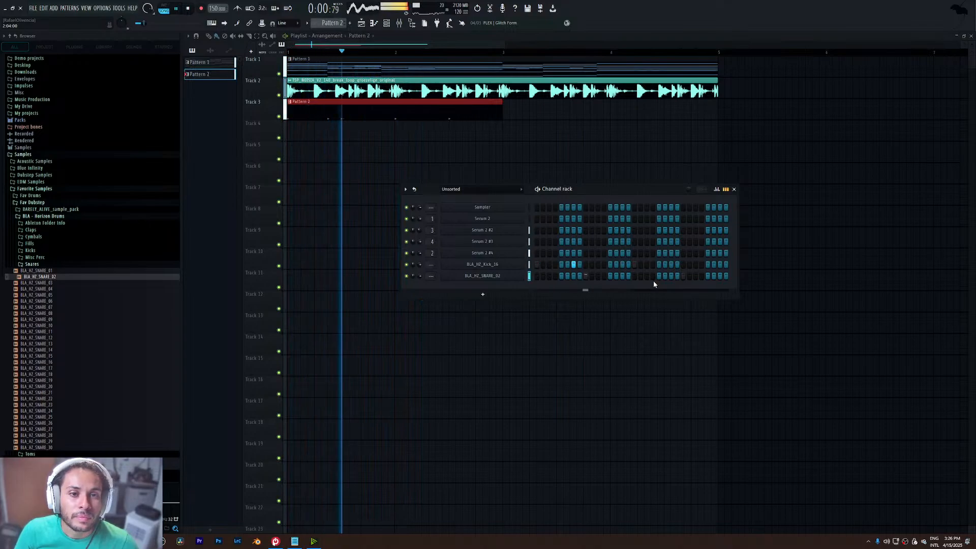
key(space)
key(space)
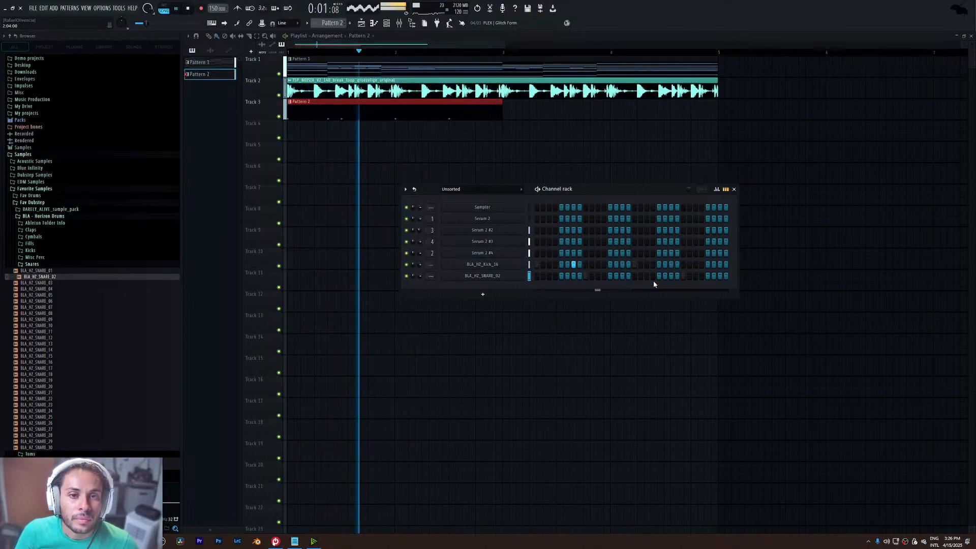
key(space)
key(space)
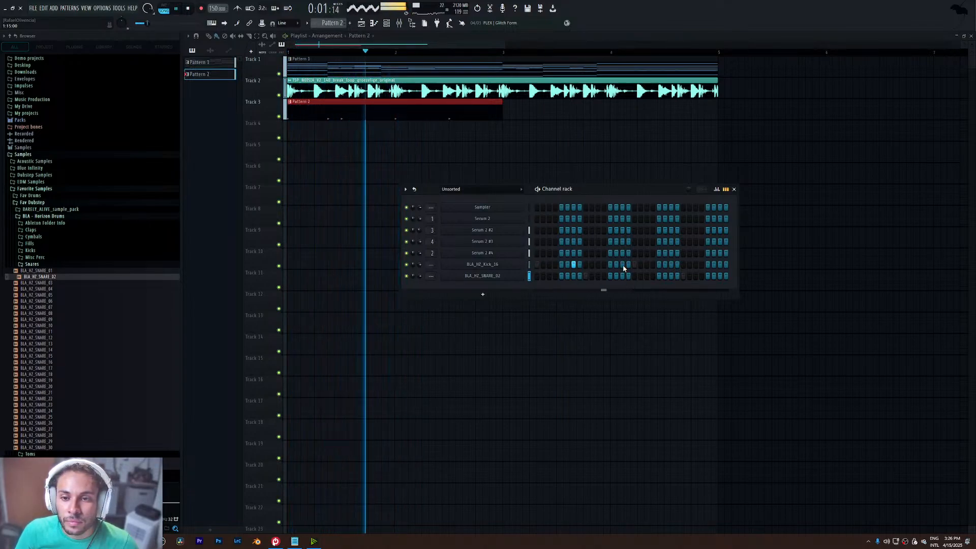
- Rework the second half of the BLA_HZ_Kick_16 rhythm, replacing the step 17 hit with kicks on steps 15 and 19
key(space)
key(space)
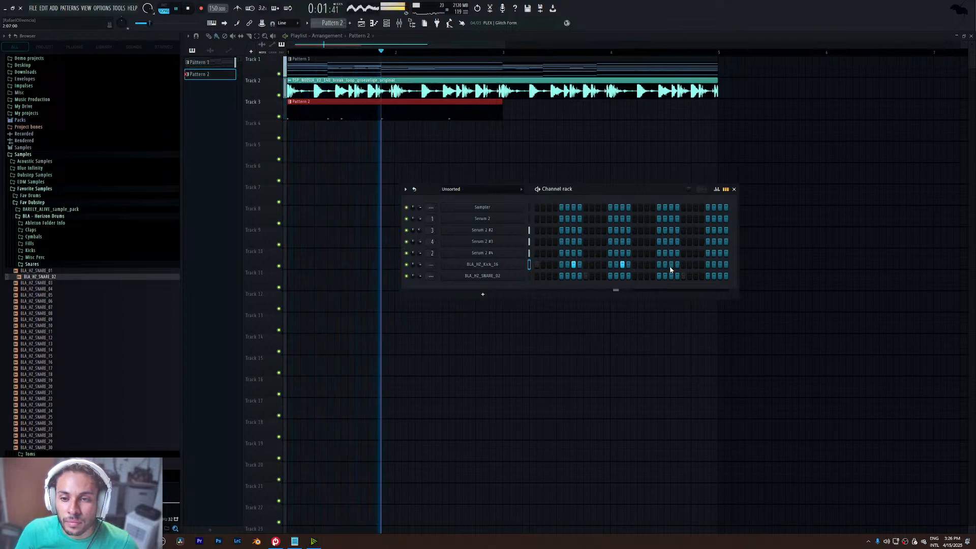
key(space)
key(space)
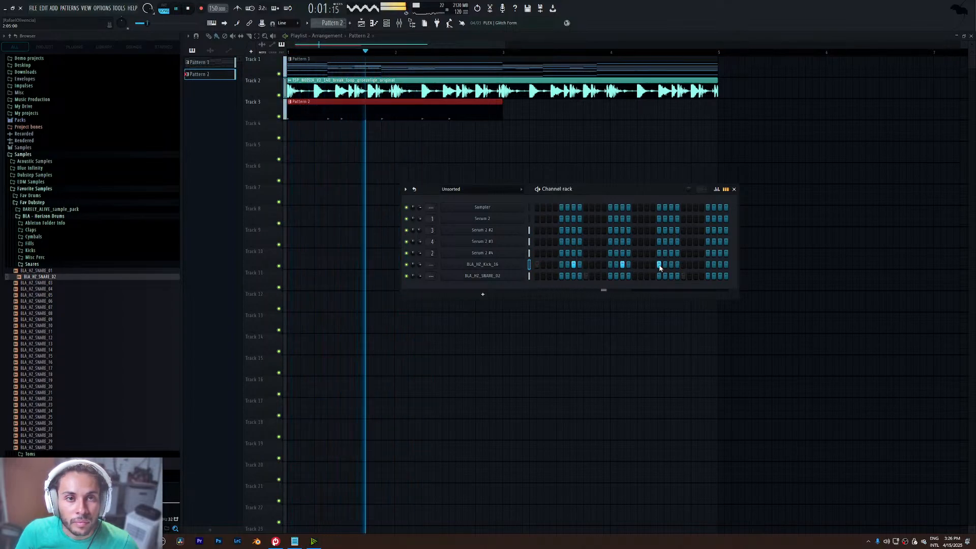
key(space)
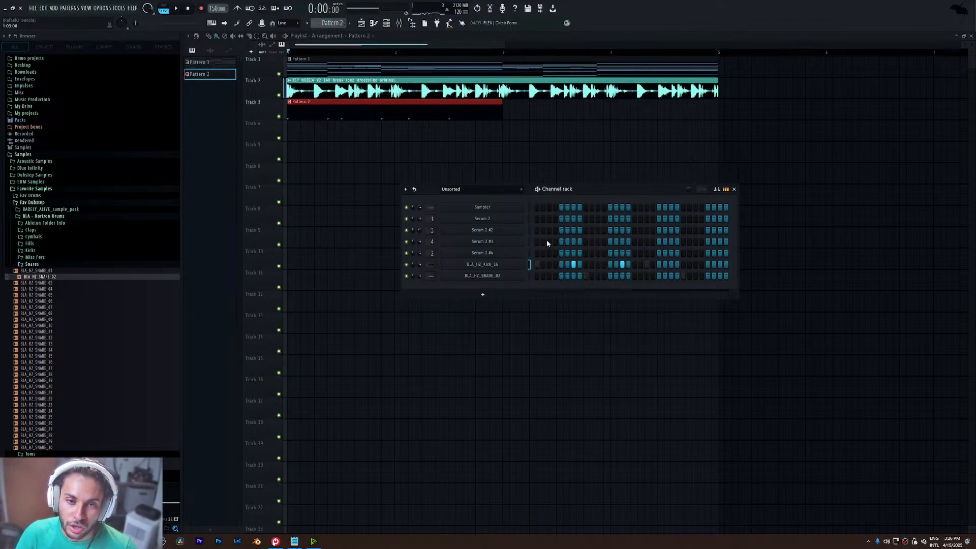
- Play the revised drums and duplicate the Pattern 2 clip on Track 3 to fill bars 3 and 4
key(space)
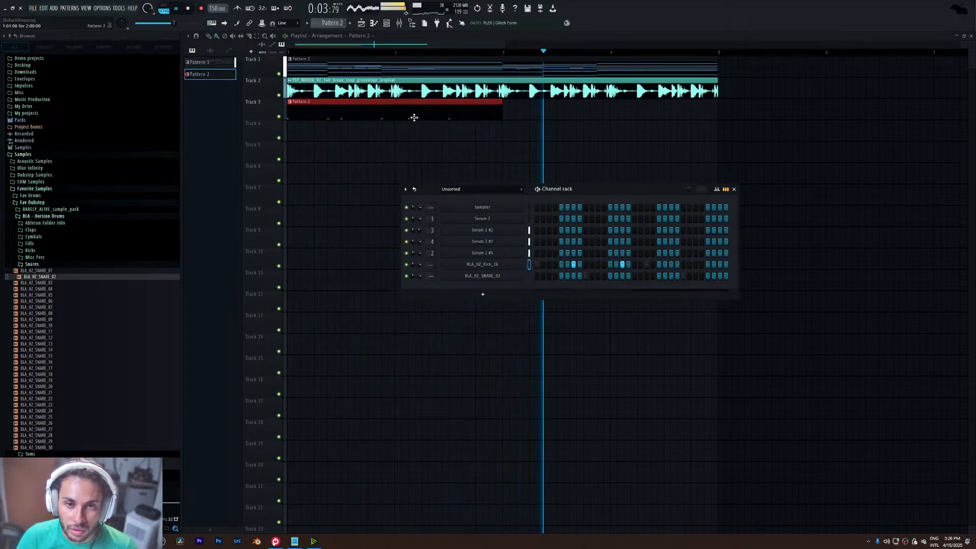
key(space)
click(431, 113)
key(ctrl+b)
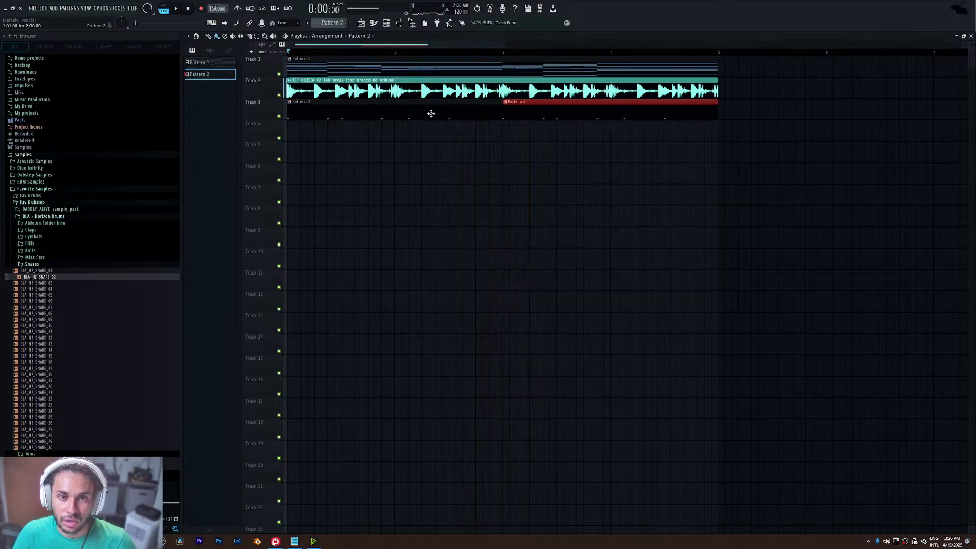
- Play the full drum section, collapse the Snares folder and open Hat Loops under Cymbals in the browser
key(space)
key(F6)
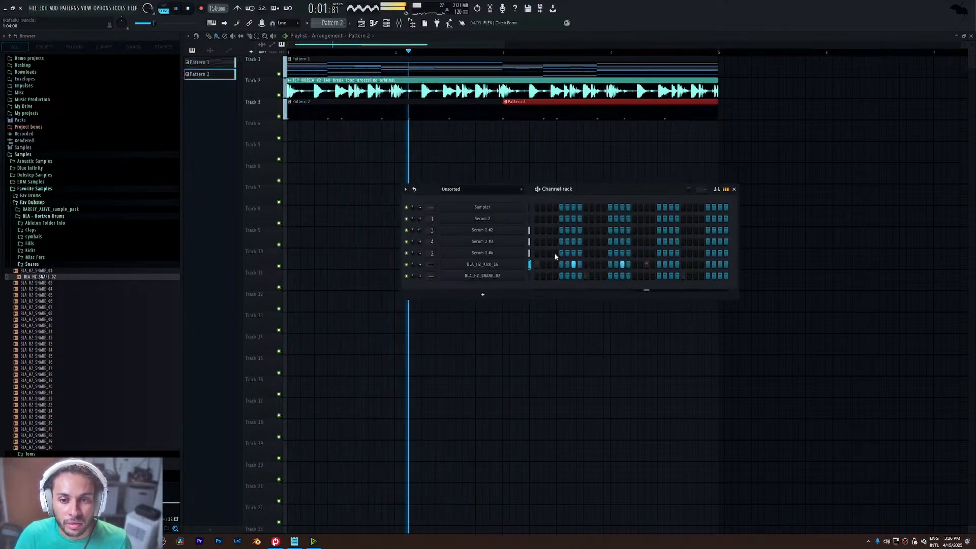
click(46, 264)
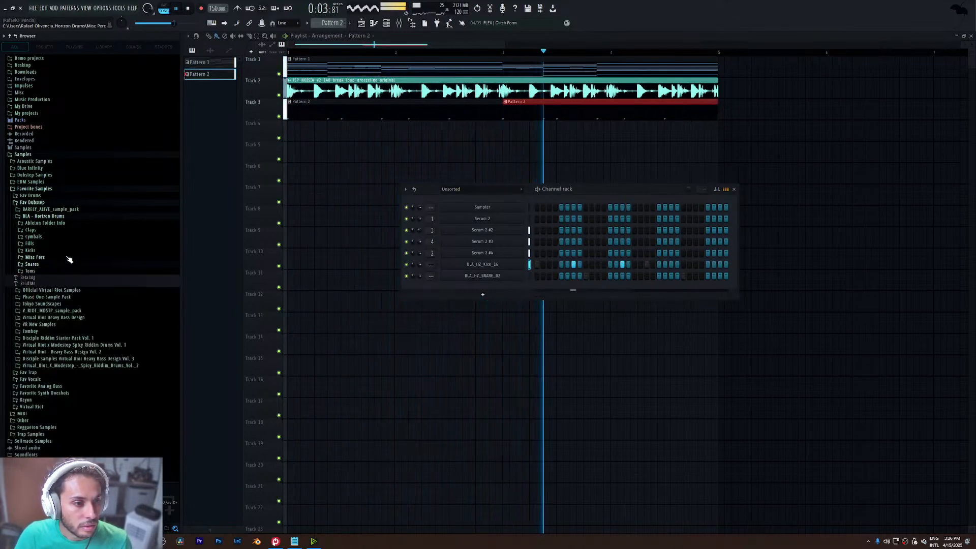
click(35, 237)
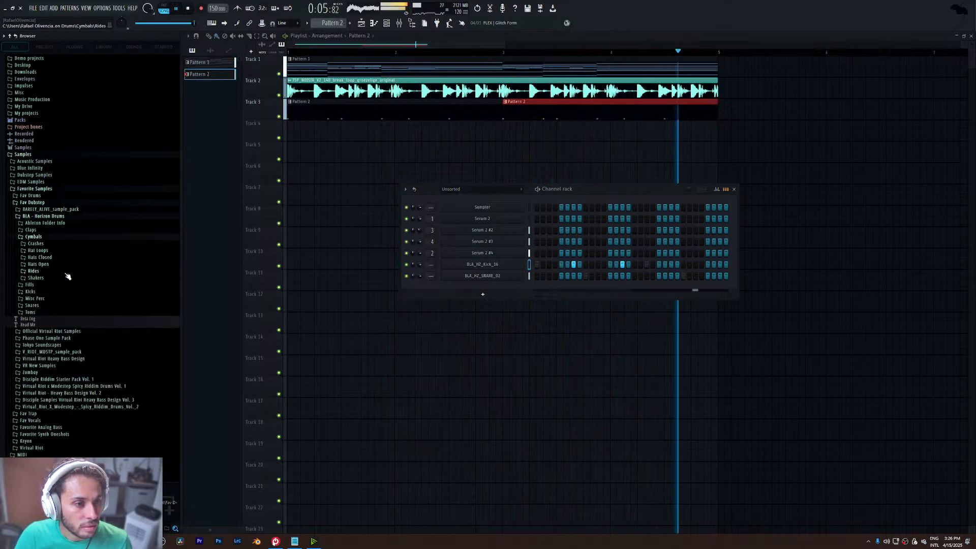
click(54, 252)
key(space)
scroll(76, 264, down, 6)
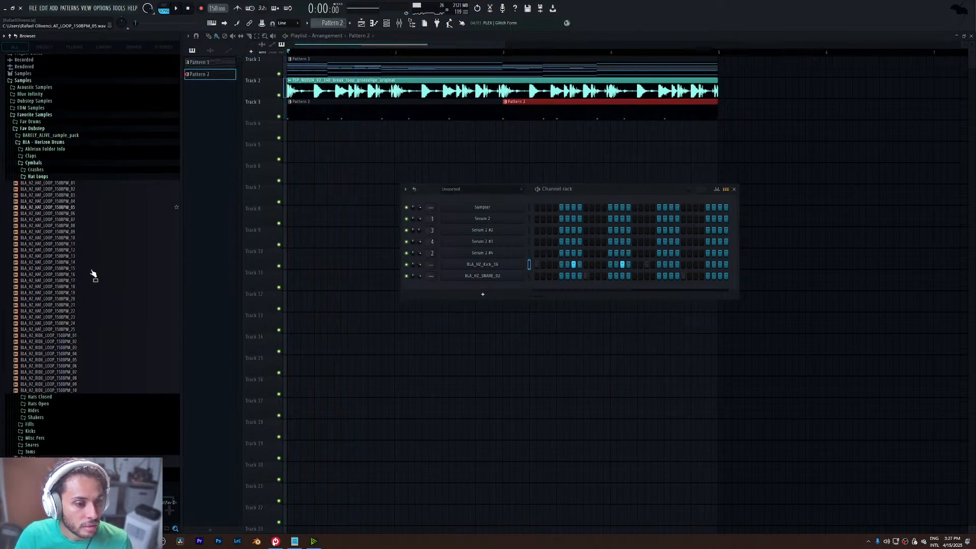
- Audition the hat loops, place BLA_HZ_HAT_LOOP_150BPM_23 at the start of Track 4 and play it with the arrangement
click(118, 269)
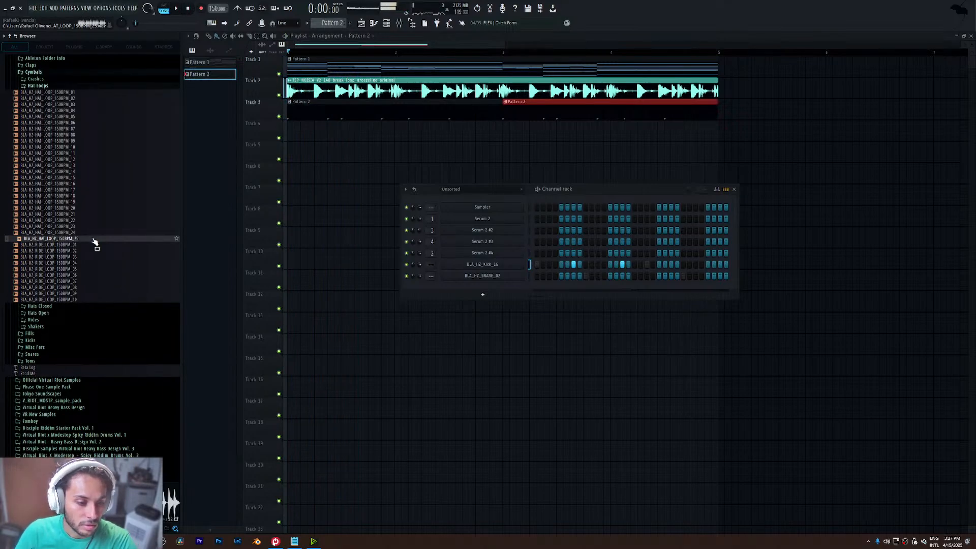
key(Up)
key(Up)
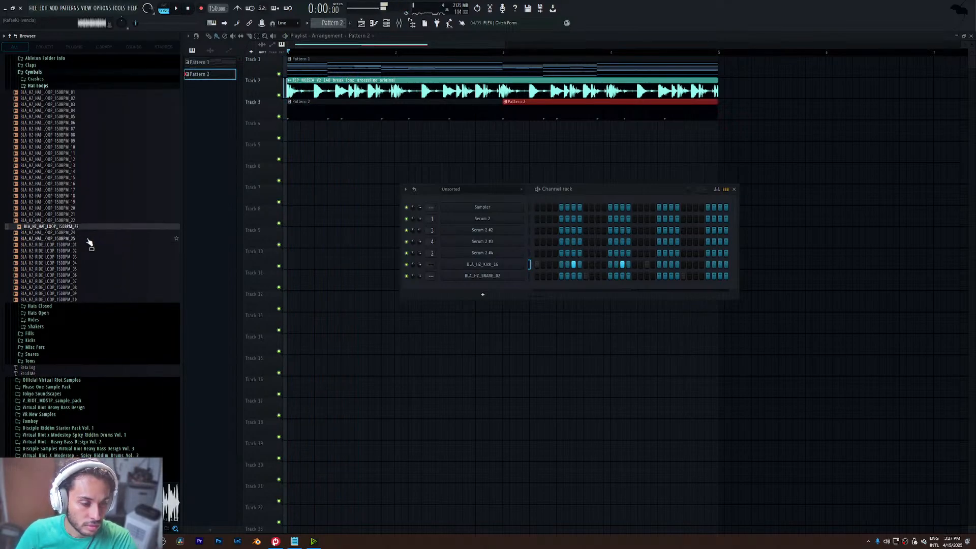
drag(71, 231, 288, 135)
double_click(391, 135)
key(space)
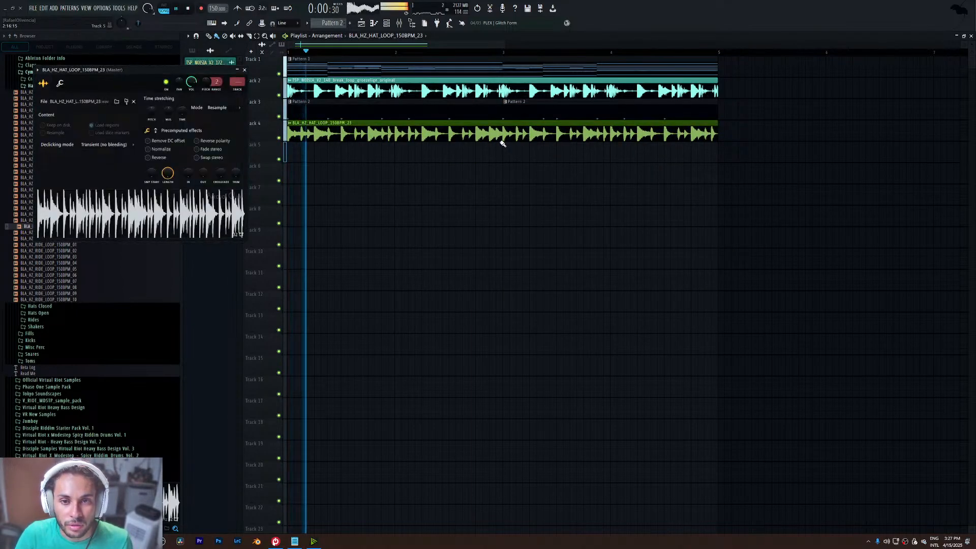
- Lower the hat loop clip's gain to -9.1 dB and close its channel settings
drag(503, 133, 502, 139)
drag(503, 138, 503, 143)
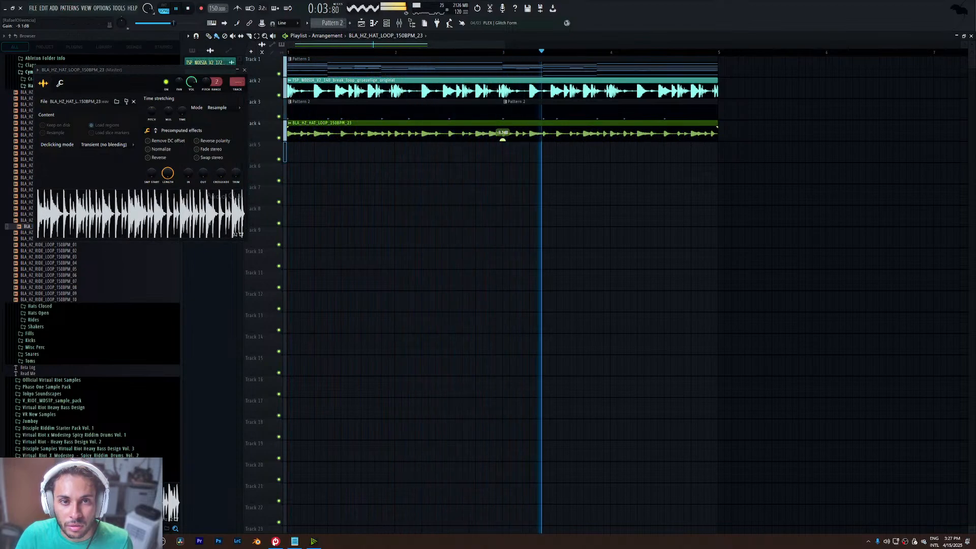
click(244, 69)
- Switch the channel rack from the Audio to the Unsorted channels, stop playback and open the mixer
click(396, 25)
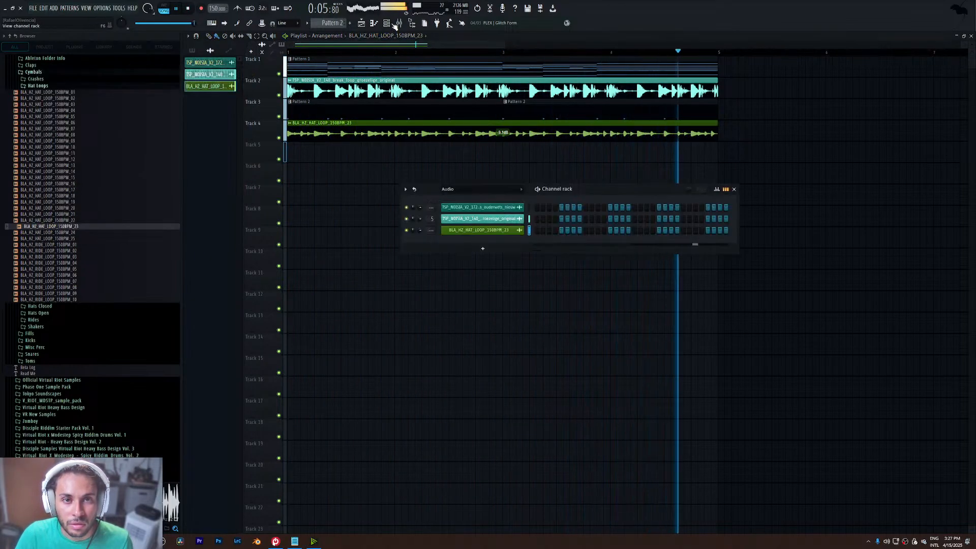
click(477, 195)
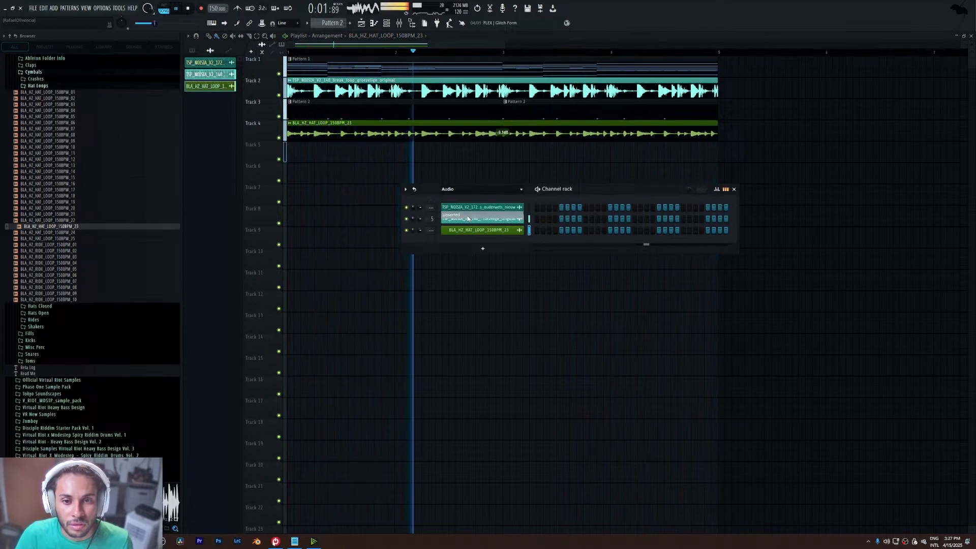
click(467, 214)
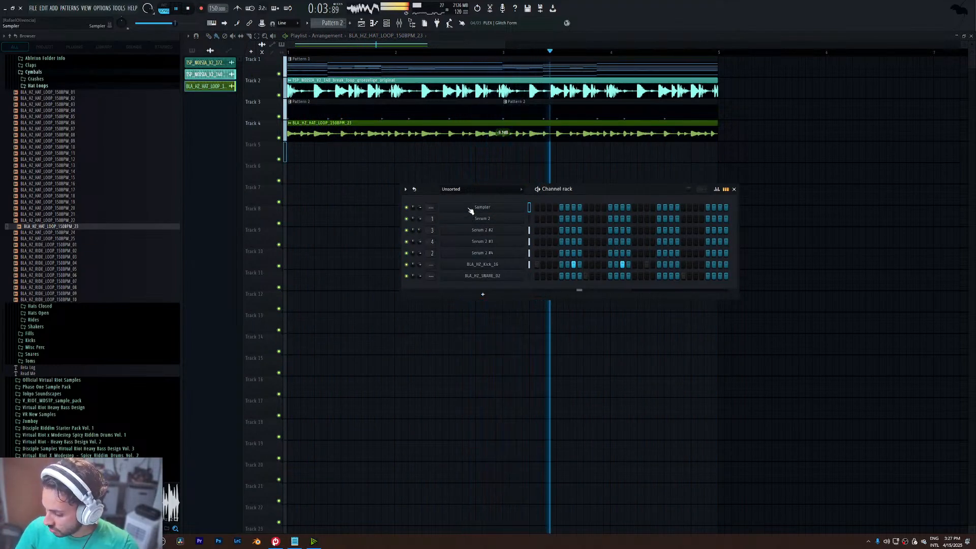
click(393, 23)
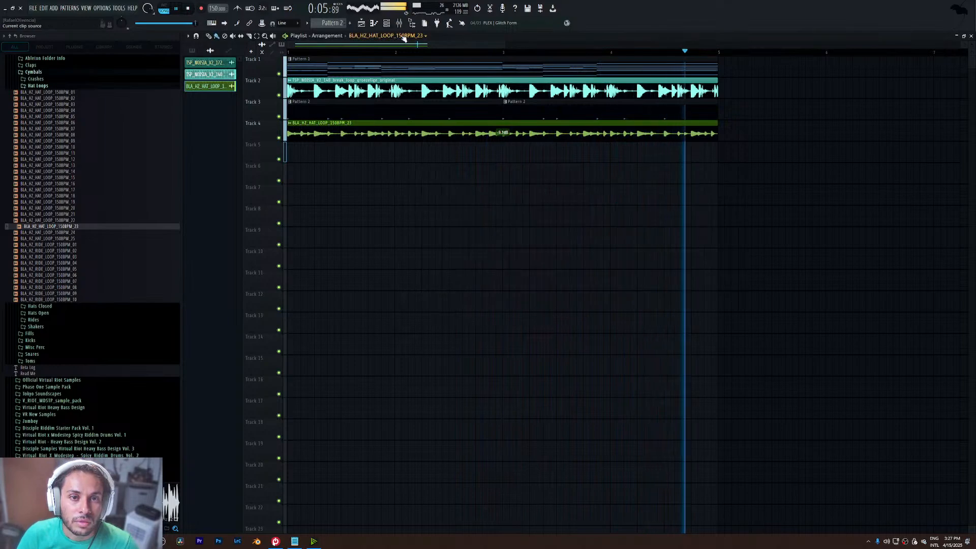
key(space)
click(400, 22)
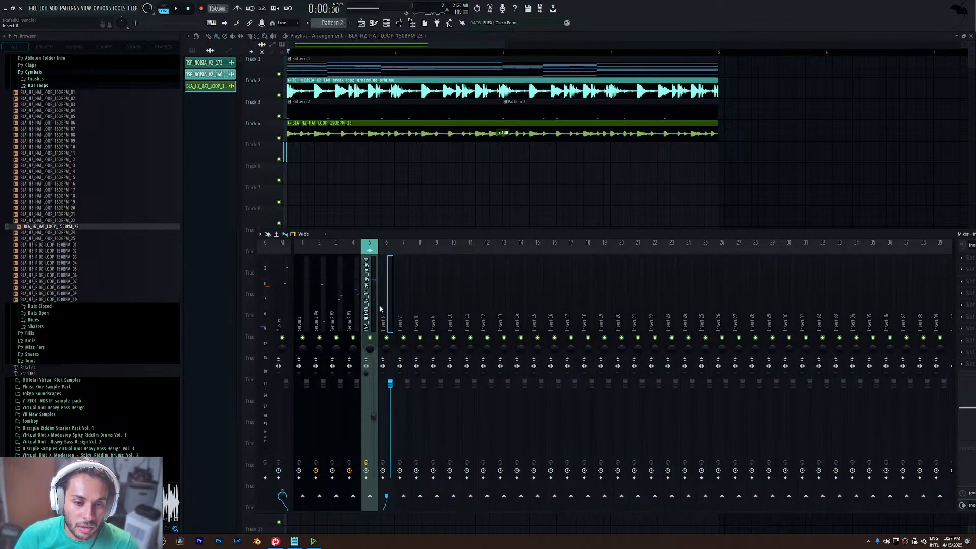
- Move an empty mixer insert to the slot before the Serum 2 #4 track and name it SIDECHAIN
key(alt+Left)
key(alt+Left)
key(alt+Left)
key(alt+Left)
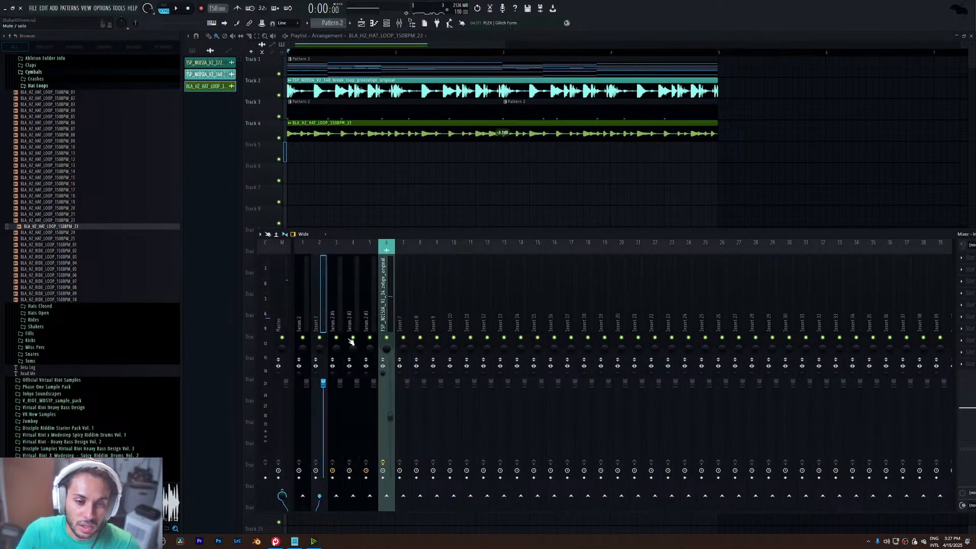
right_click(325, 243)
click(347, 250)
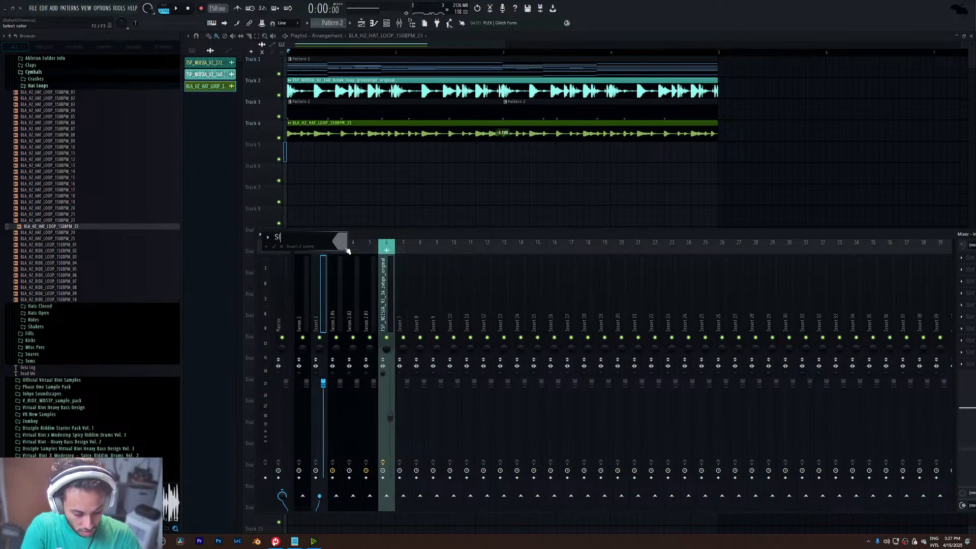
text(SIDECHAIN)
key(Return)
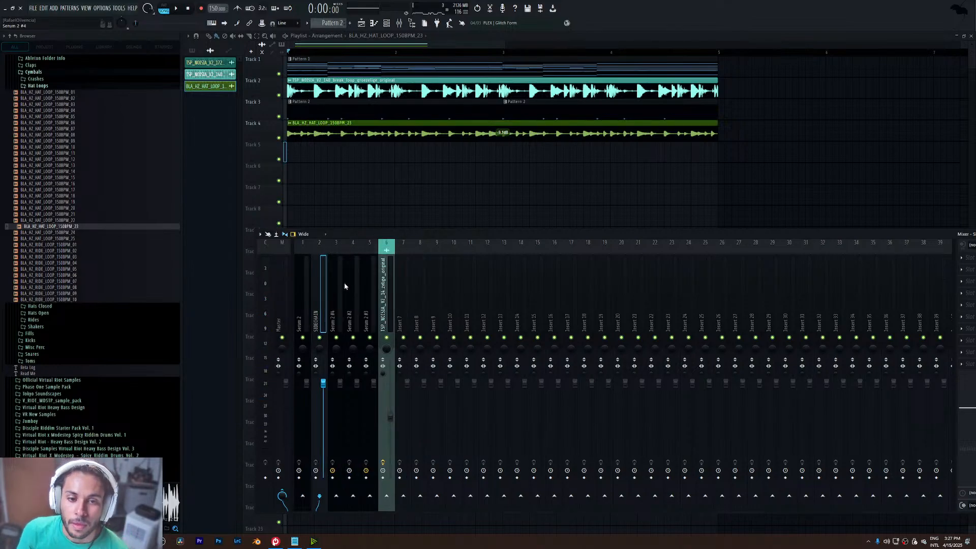
- Route the Serum 2 #4, #2 and #3 mixer tracks to the SIDECHAIN track
click(340, 294)
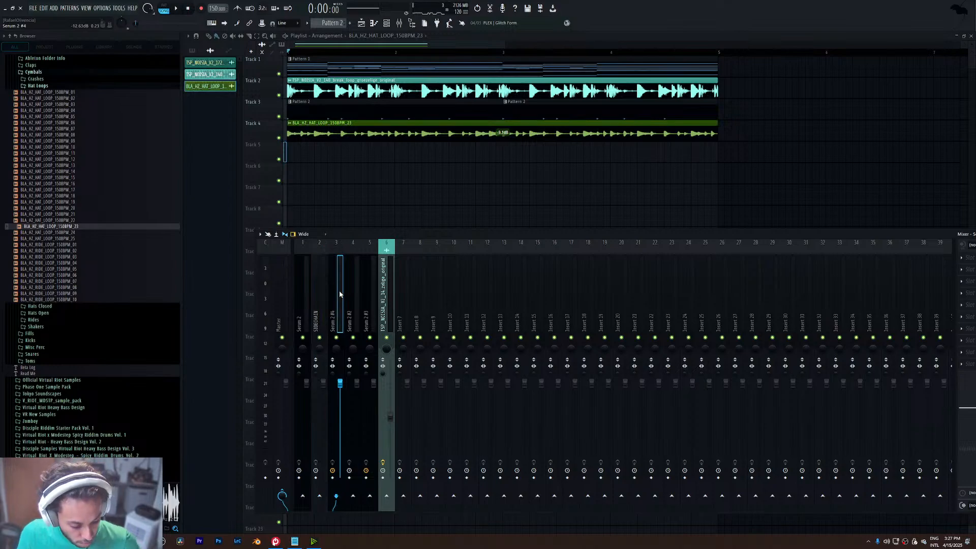
click(320, 496)
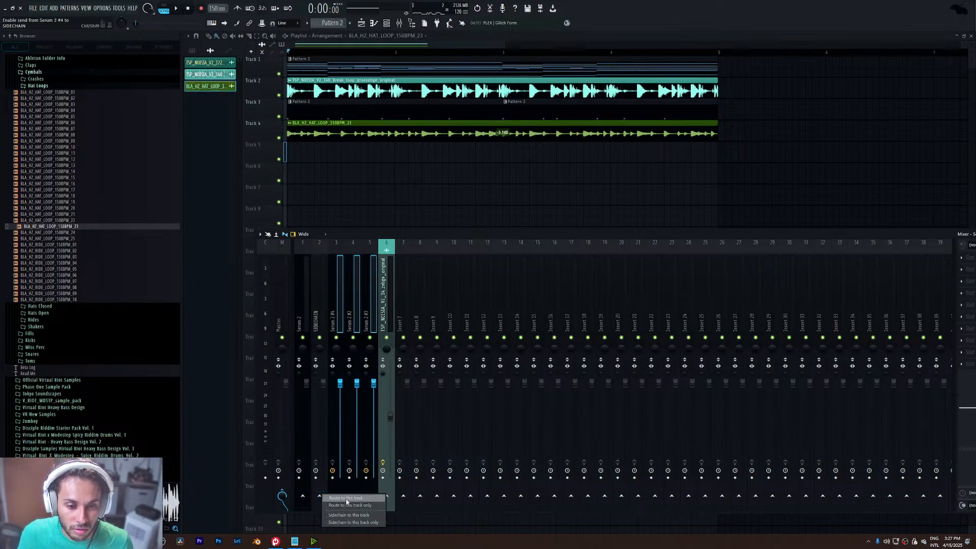
click(326, 304)
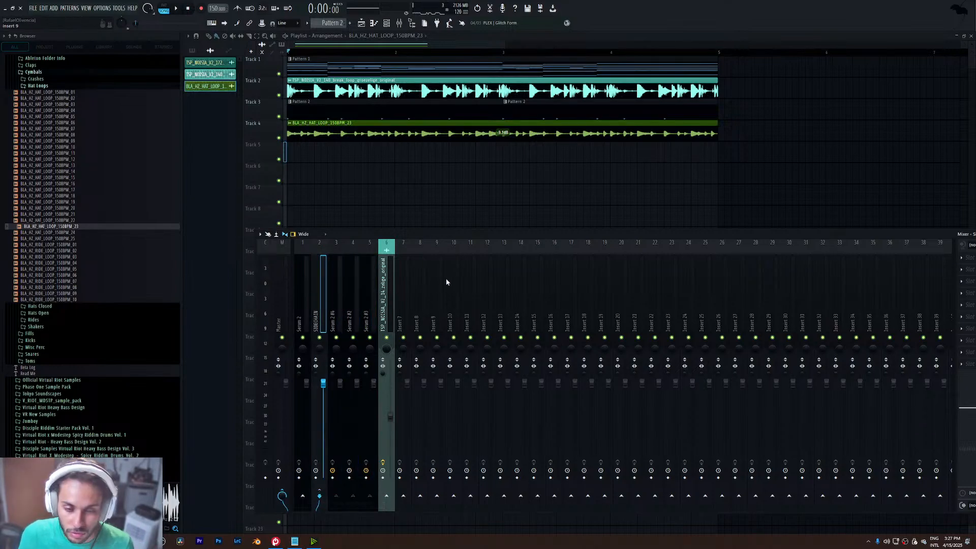
- Load ShaperBox 3 on the SIDECHAIN track with a sidechain Volume curve and raise the curve's end point to 0.00 dB
drag(532, 231, 418, 232)
click(859, 261)
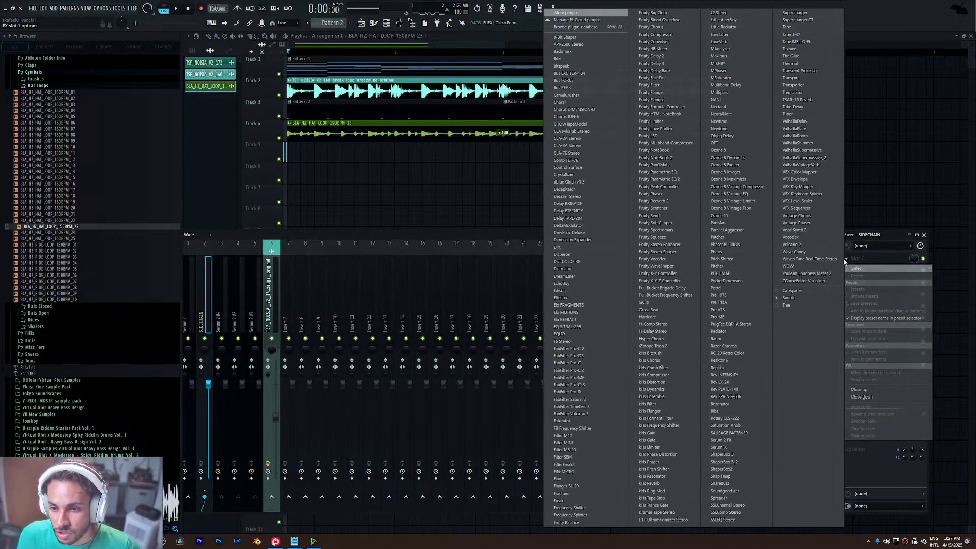
click(752, 457)
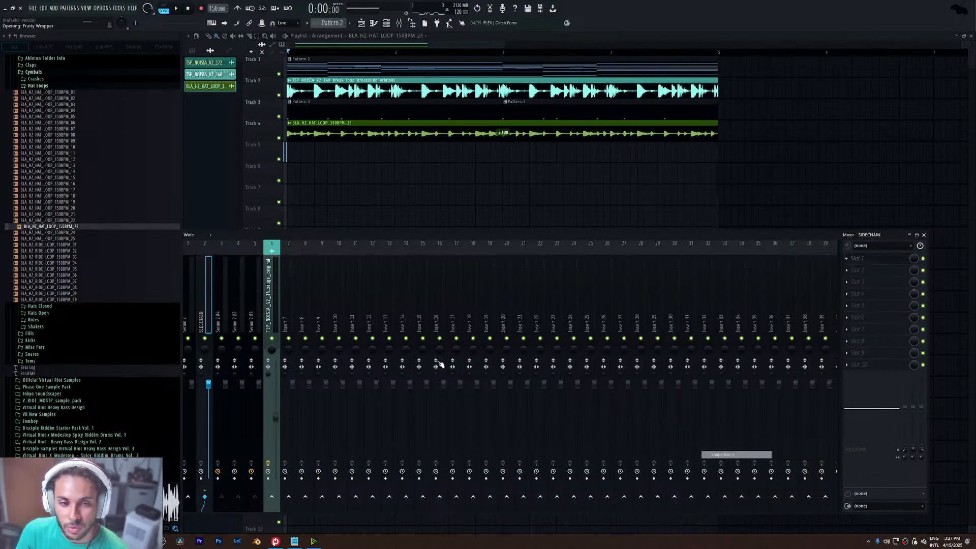
click(244, 271)
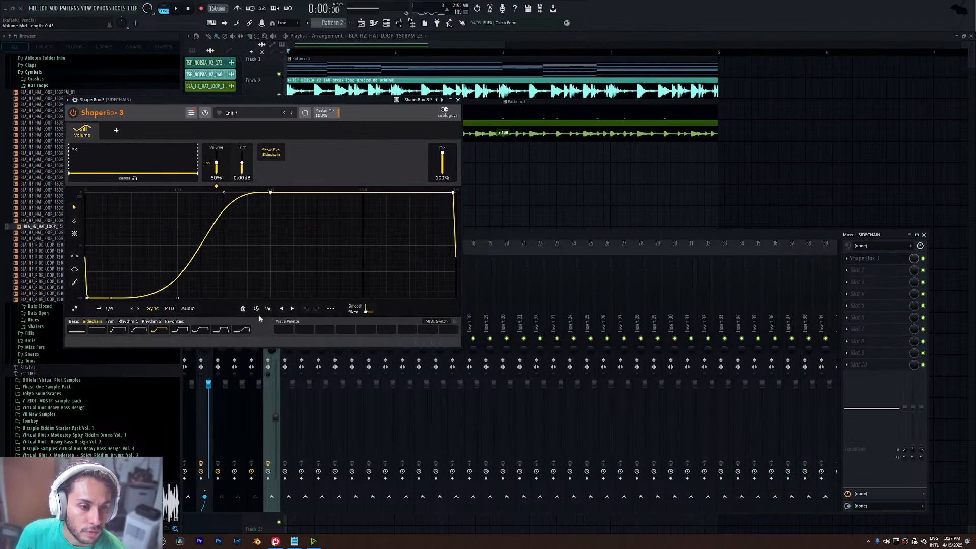
drag(455, 257, 444, 195)
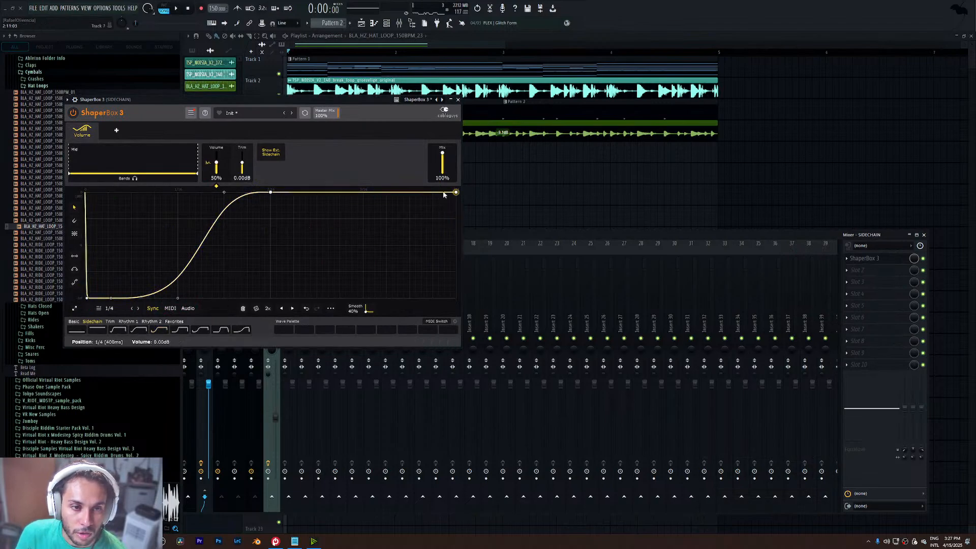
- Set the ShaperBox 3 curve to 1/8d length with MIDI triggering and assign the plugin's MIDI input port
click(110, 309)
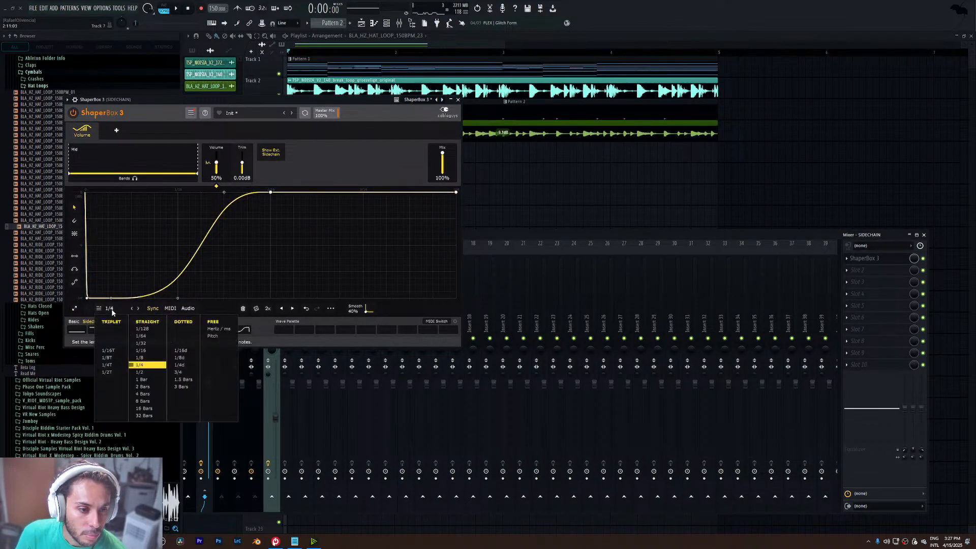
click(192, 359)
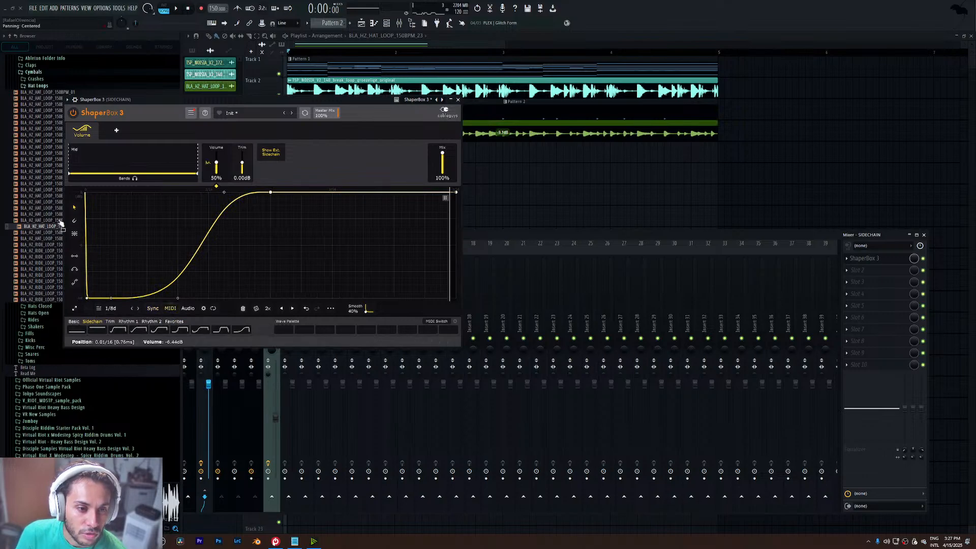
click(74, 100)
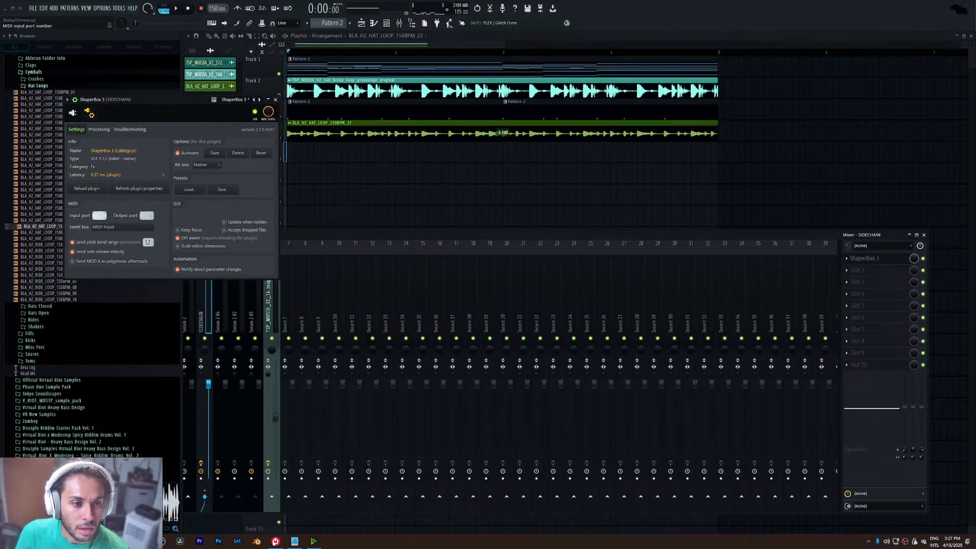
click(276, 100)
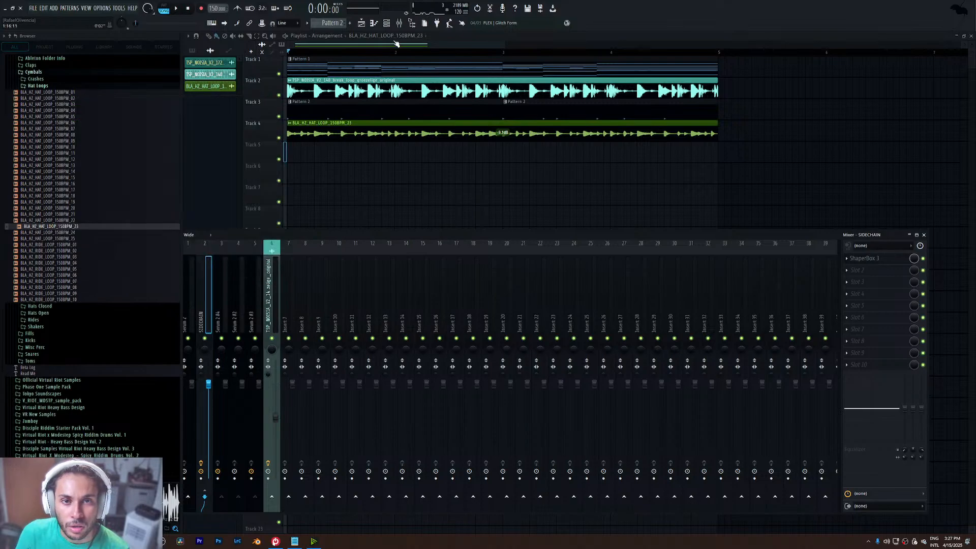
- Add a MIDI Out channel on port 1 to the channel rack and give it the same steps as the kick
click(387, 25)
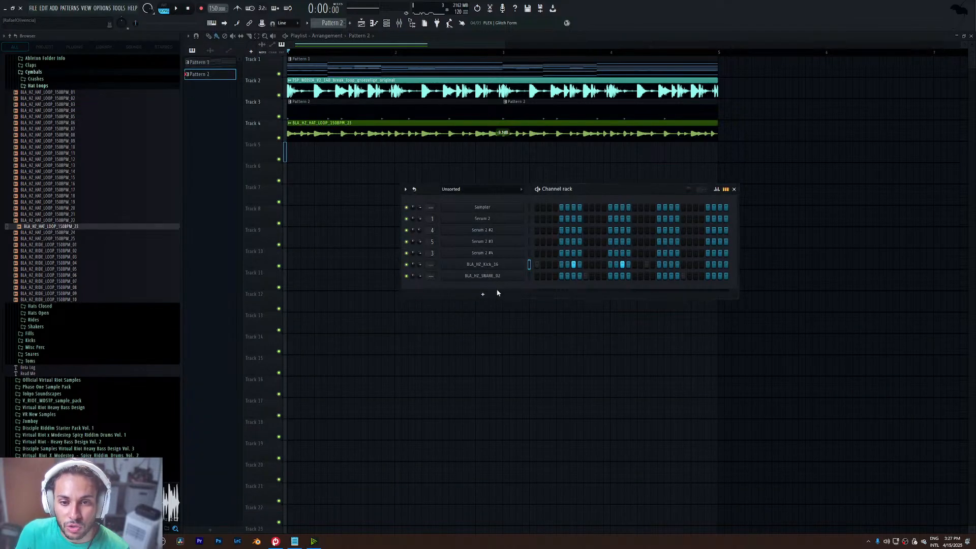
click(484, 294)
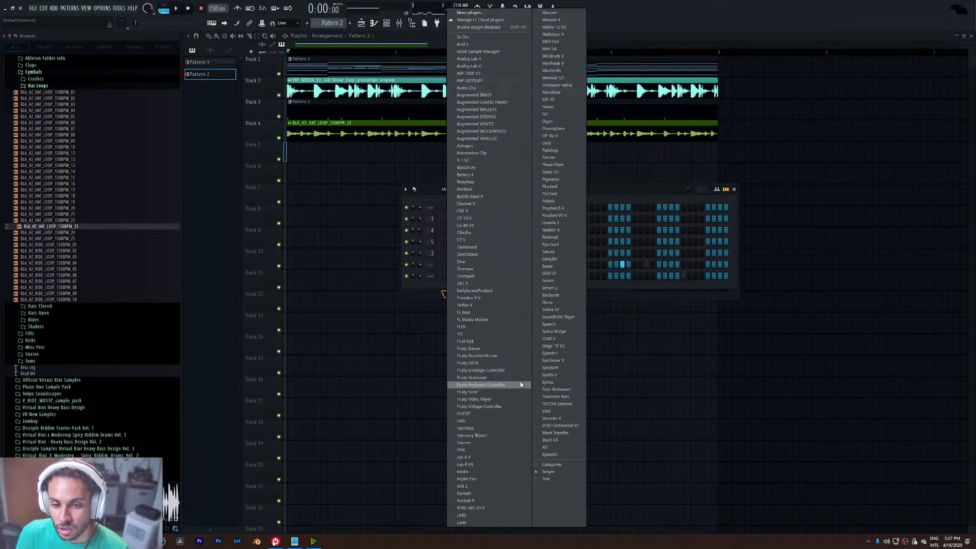
click(566, 41)
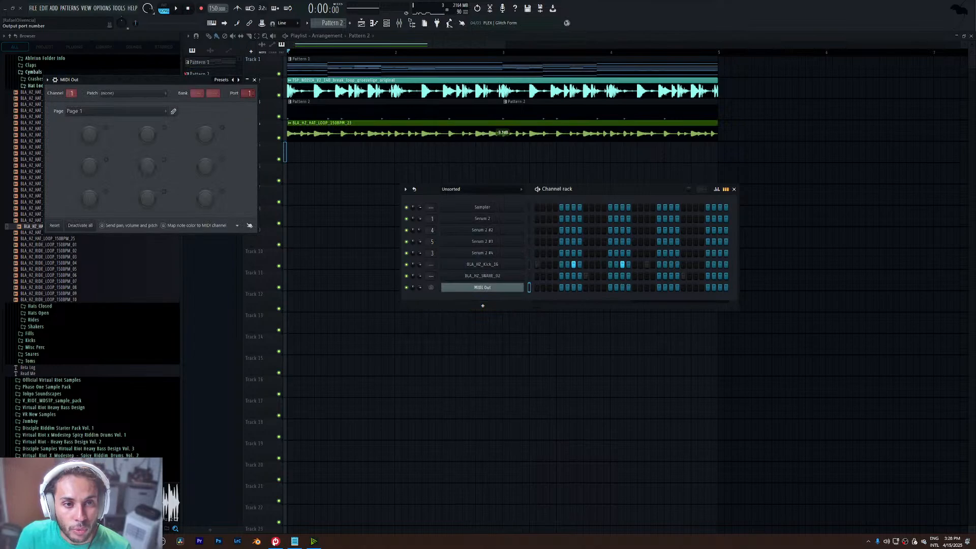
click(255, 80)
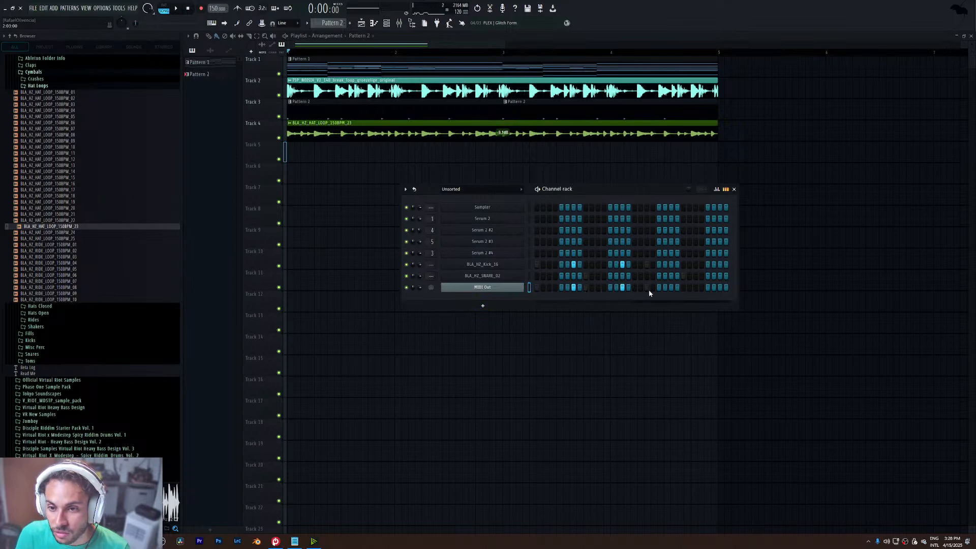
- Play the arrangement and lower the frequency of the break loop's high-pass band in Fruity Parametric EQ 2
key(space)
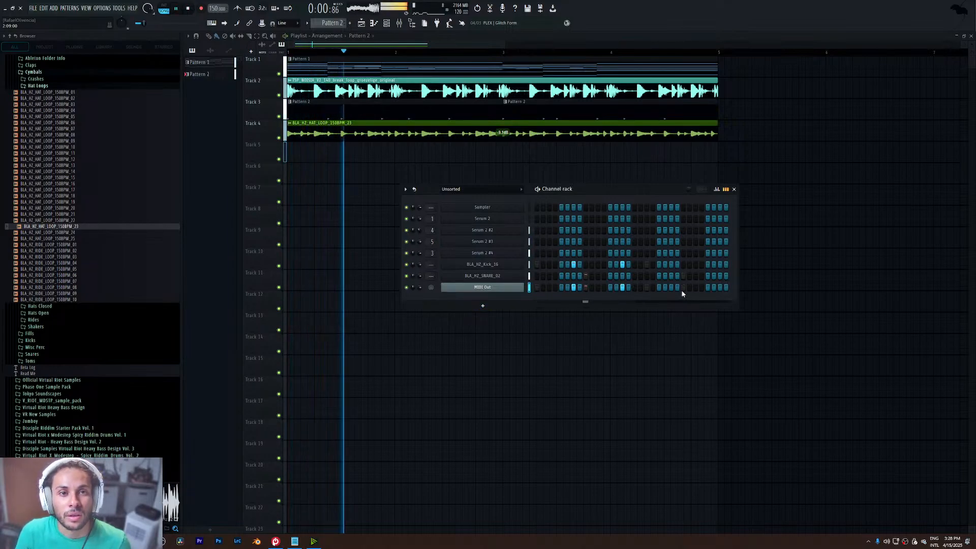
key(F9)
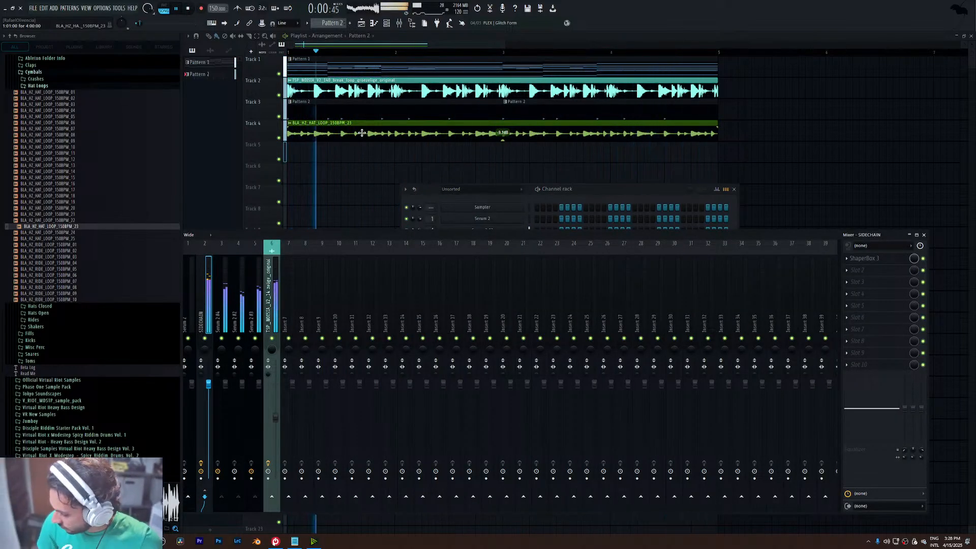
click(272, 295)
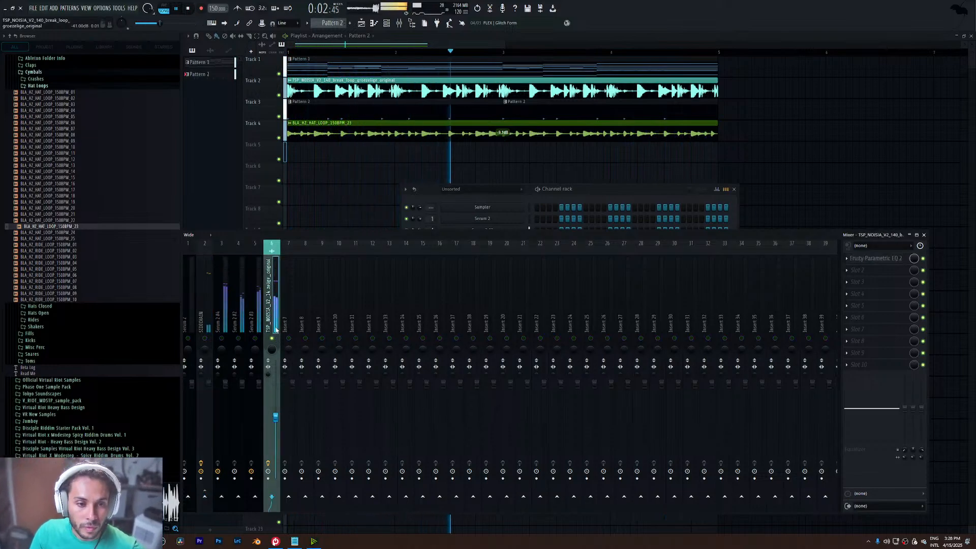
click(872, 260)
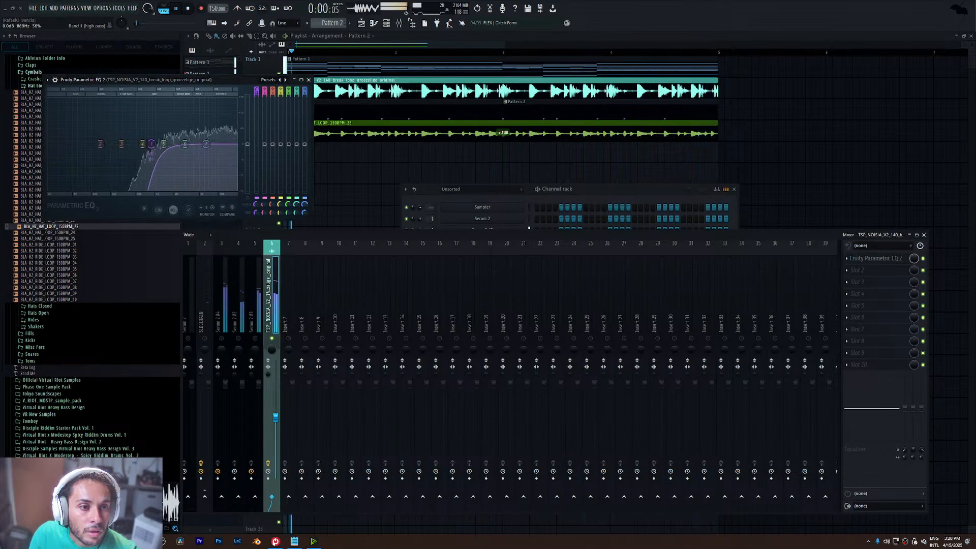
drag(151, 147, 119, 144)
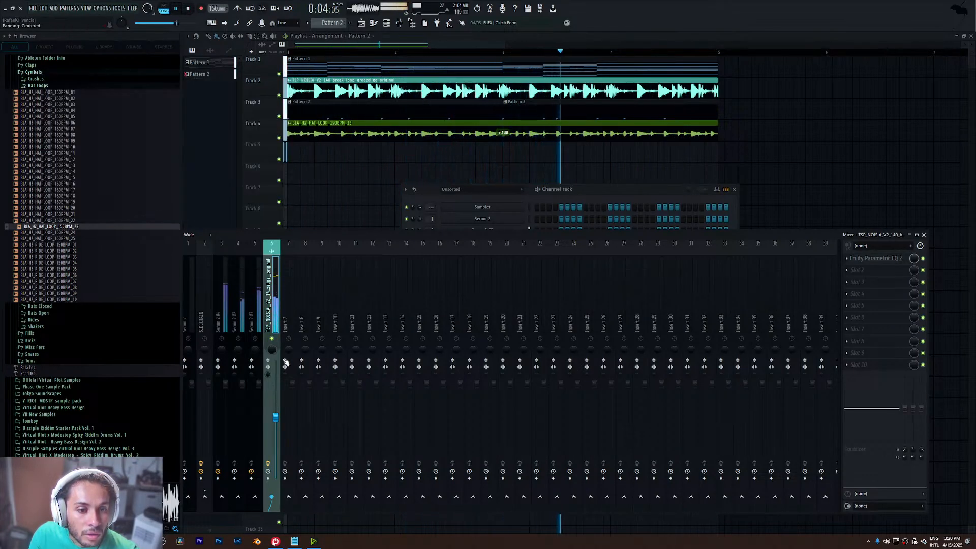
key(Escape)
right_click(227, 338)
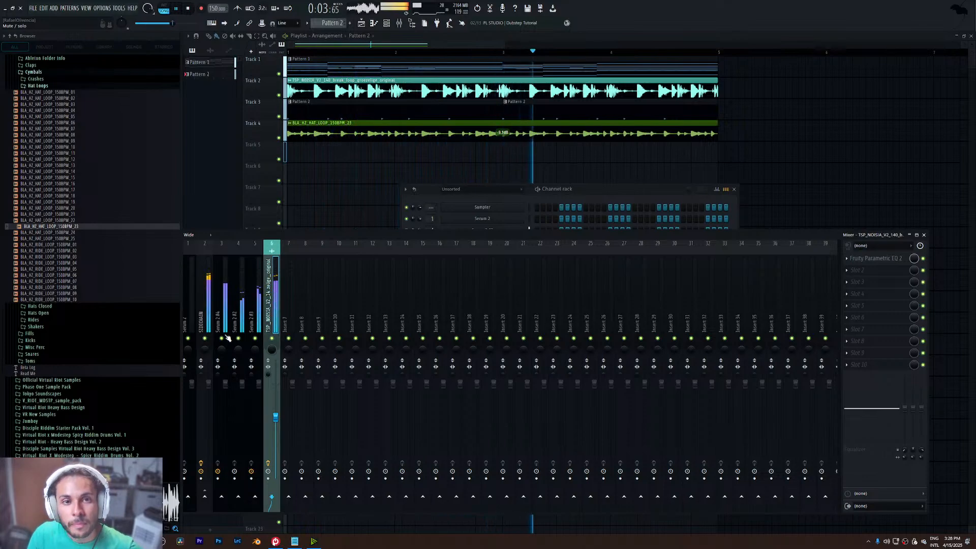
- Stop playback, add another Serum 2 channel to the channel rack and close its plugin window
drag(486, 193, 429, 123)
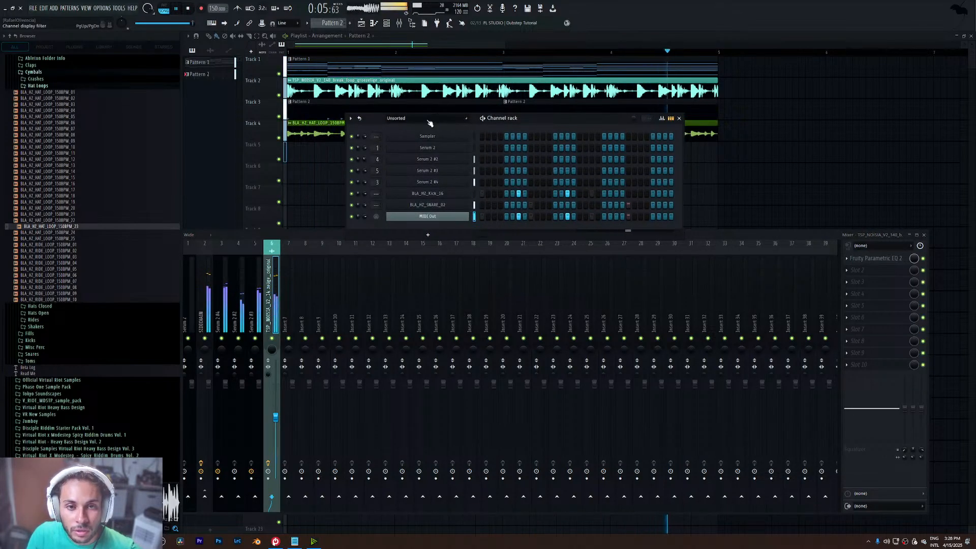
key(space)
click(428, 235)
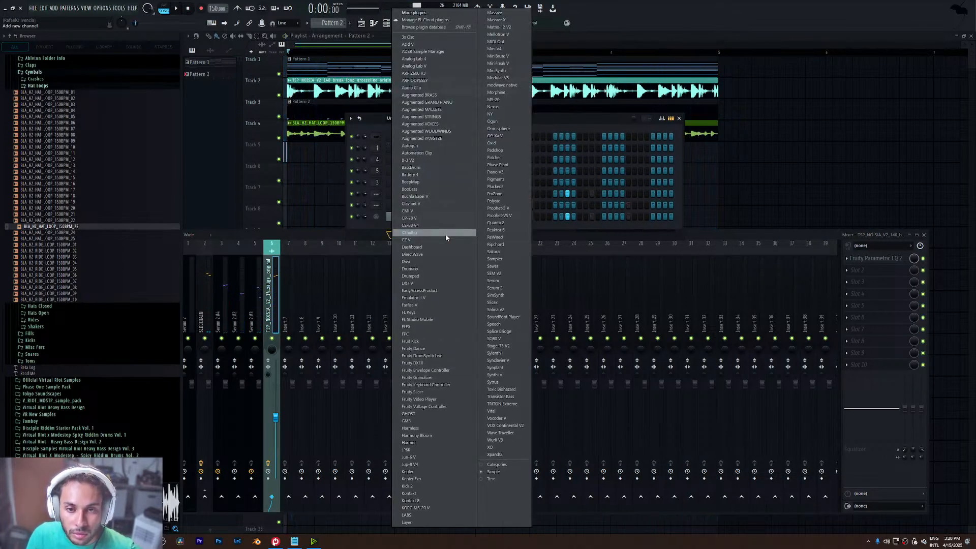
click(507, 288)
click(733, 90)
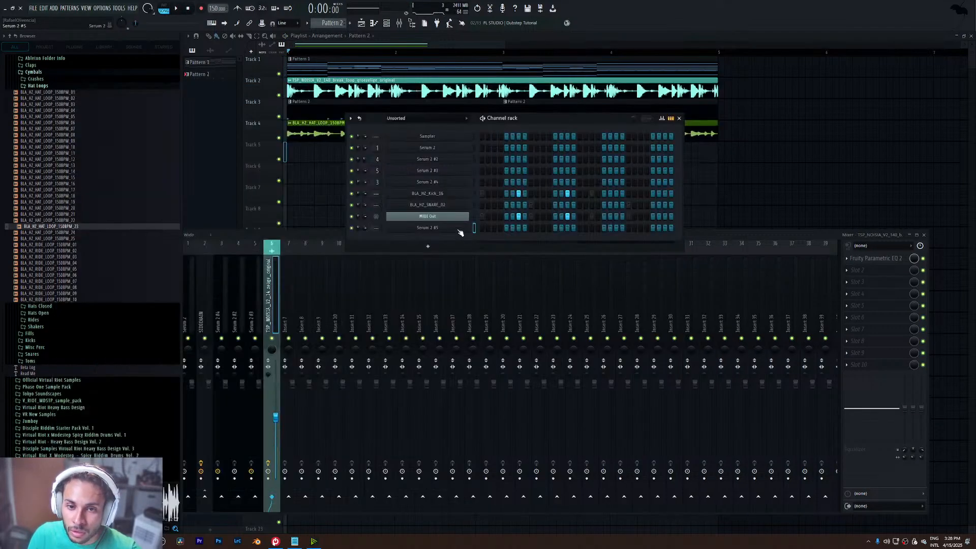
scroll(339, 23, down, 1)
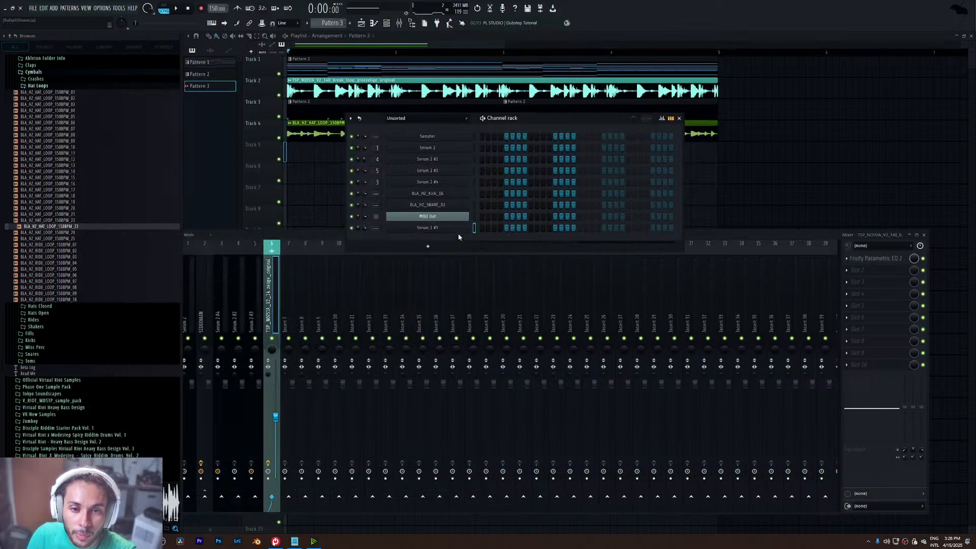
right_click(463, 228)
click(504, 228)
key(F5)
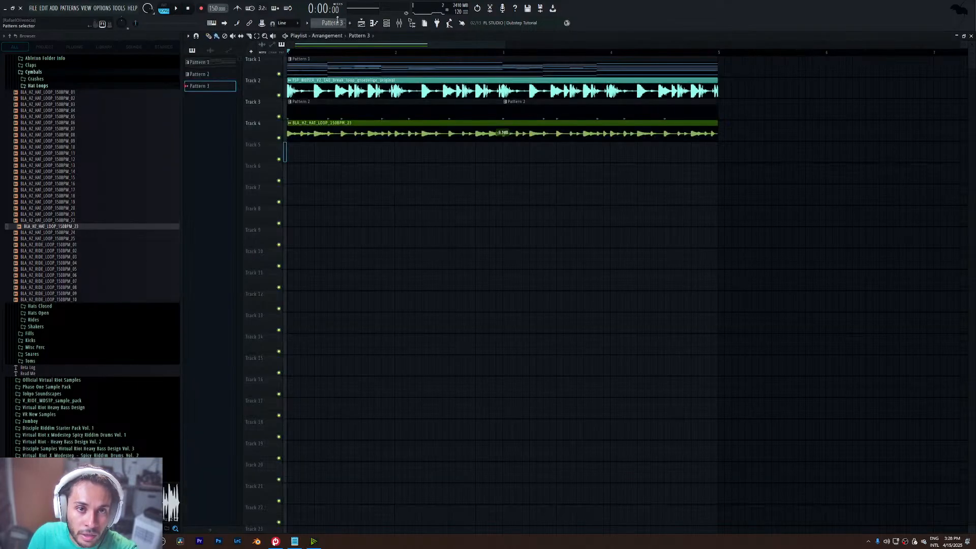
- In Pattern 1, draw a descending run of A#5, G#5, F#5, F5, D#5 and C#5 for Serum 2 #5 and play it
click(387, 24)
right_click(468, 226)
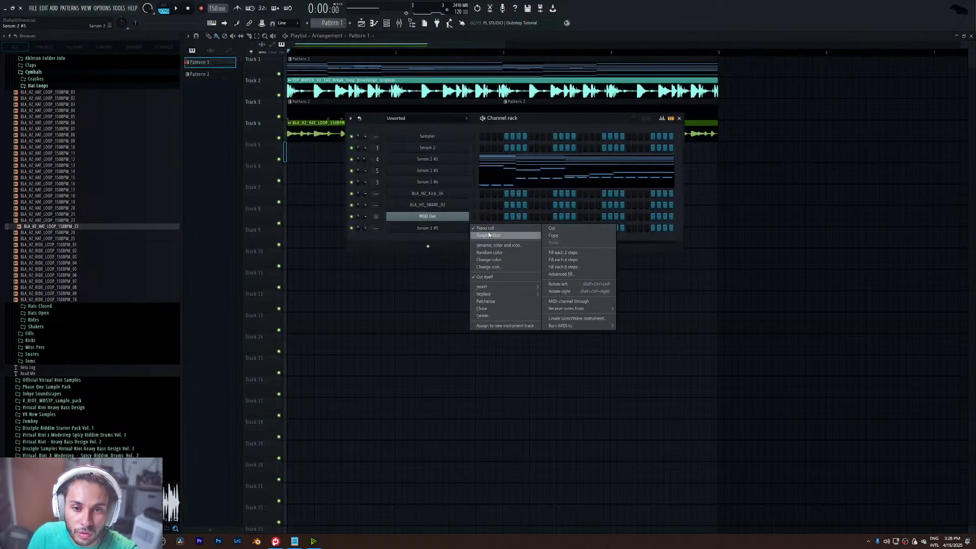
click(493, 230)
drag(259, 129, 201, 144)
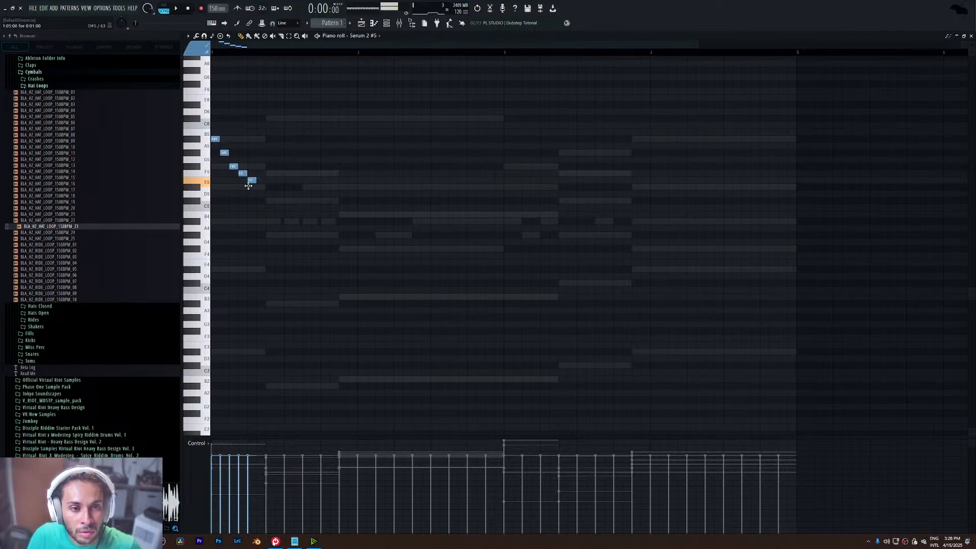
key(space)
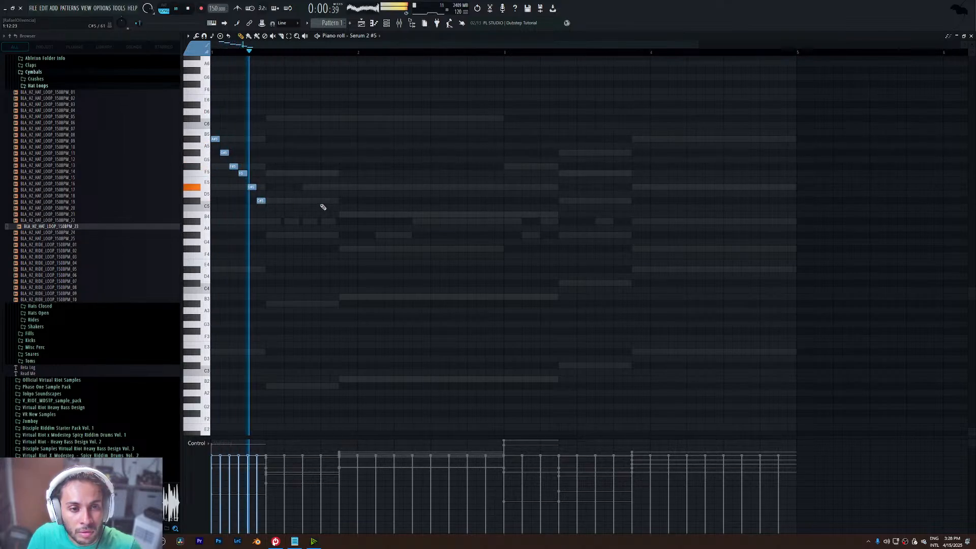
- Duplicate the six-note descending run repeatedly along the pattern until it extends to about bar 4
key(ctrl+b)
key(ctrl+b)
key(ctrl+b)
key(ctrl+b)
key(ctrl+b)
key(ctrl+b)
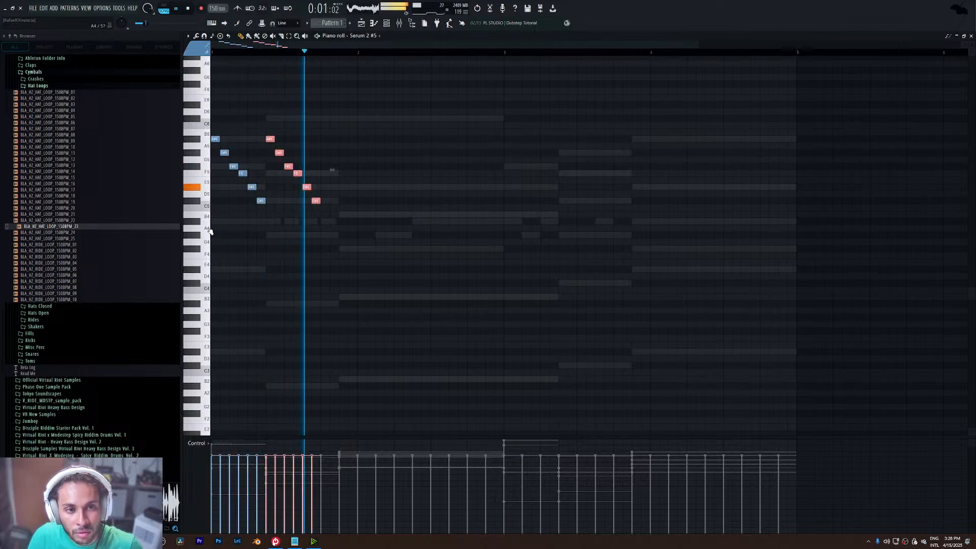
key(ctrl+b)
key(ctrl+b)
key(ctrl+b)
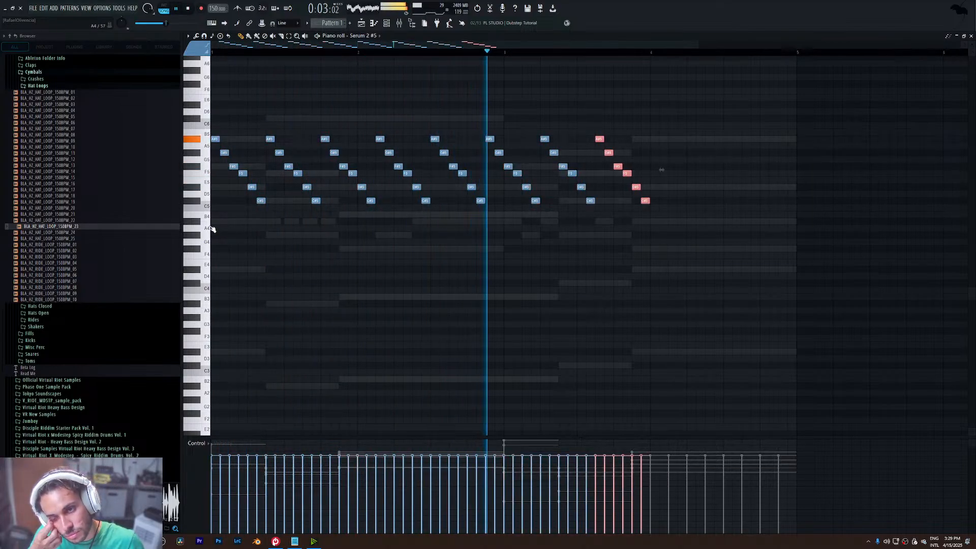
- Undo the most recent duplications of the descending run
key(ctrl+z)
key(ctrl+z)
key(ctrl+z)
key(ctrl+z)
key(ctrl+z)
key(ctrl+z)
key(ctrl+z)
key(ctrl+z)
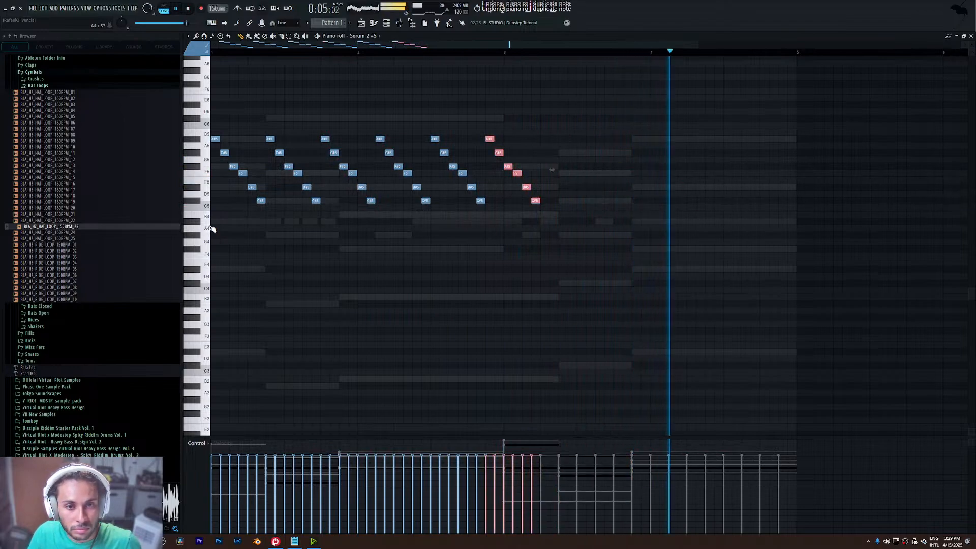
- Remove the existing runs in the piano roll and draw a descending run of F#6, F6, D#6, C#6, A#5 and G#5
key(ctrl+z)
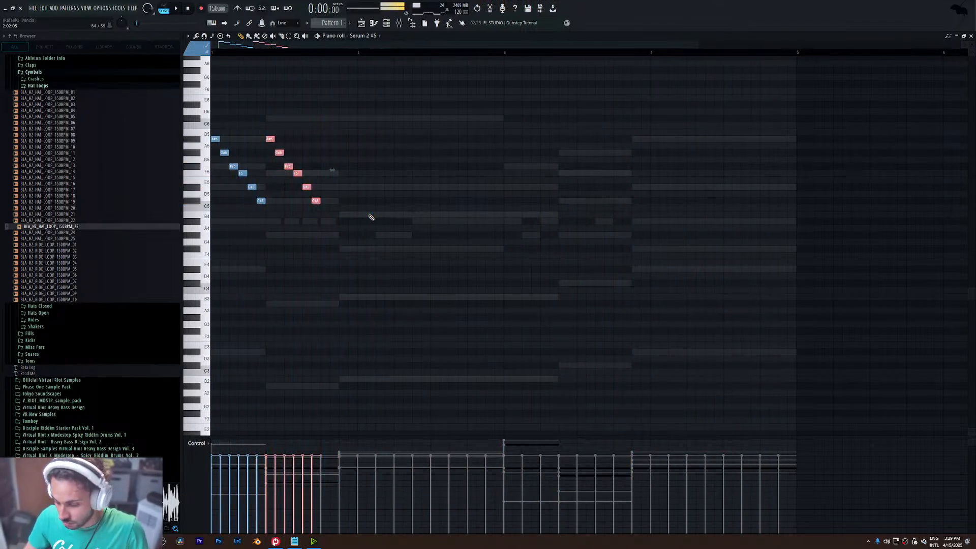
key(space)
right_click(215, 138)
right_click(224, 153)
right_click(233, 167)
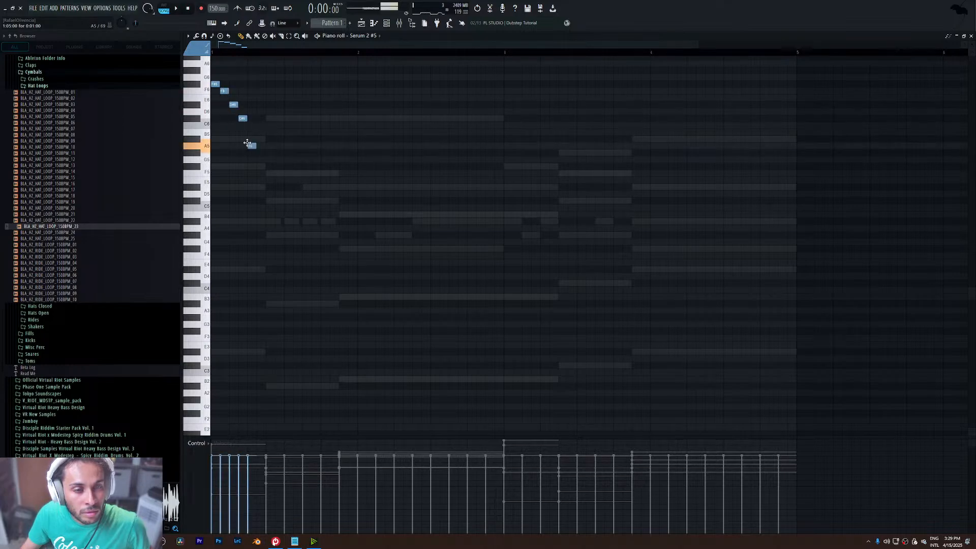
key(space)
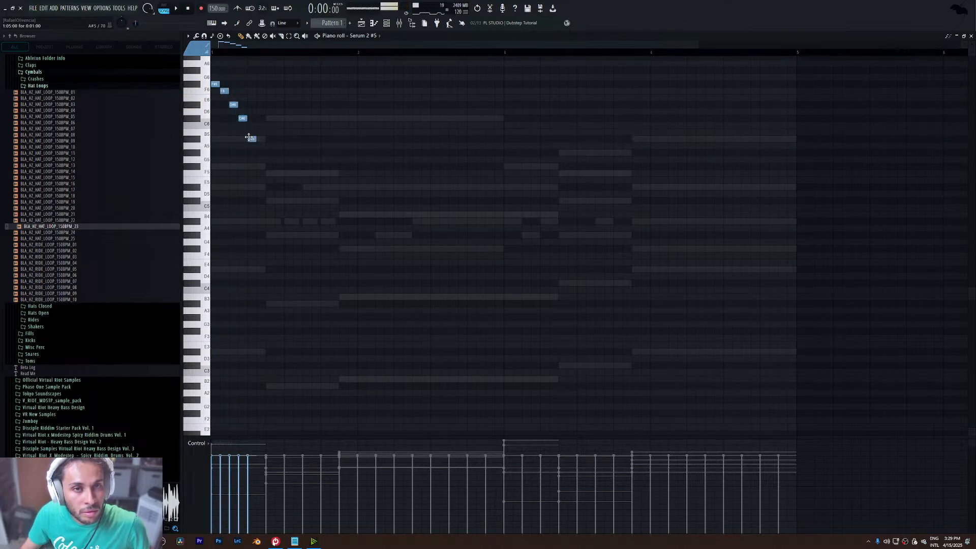
click(261, 153)
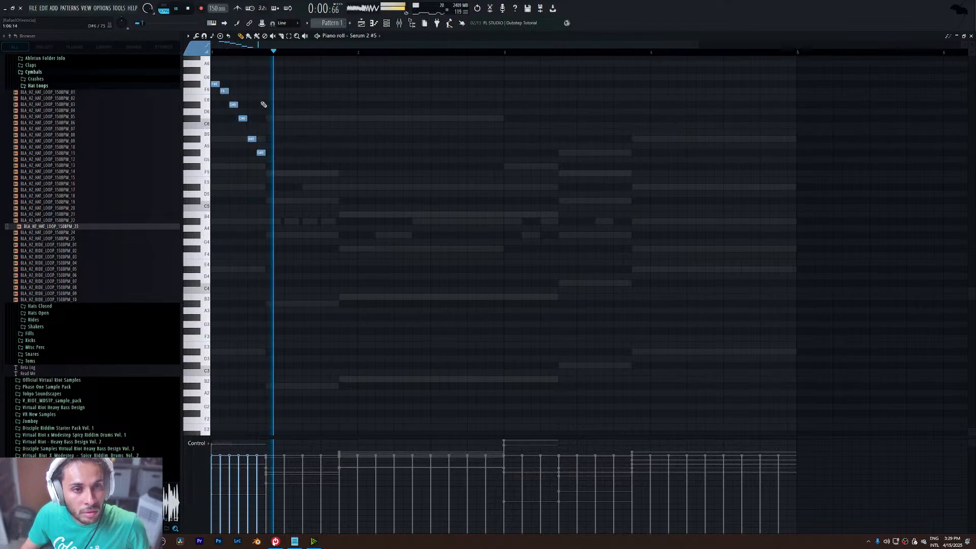
- Try repeating the six-note run twice along the pattern, play it, and delete the copies
drag(294, 61, 202, 167)
key(ctrl+b)
key(ctrl+b)
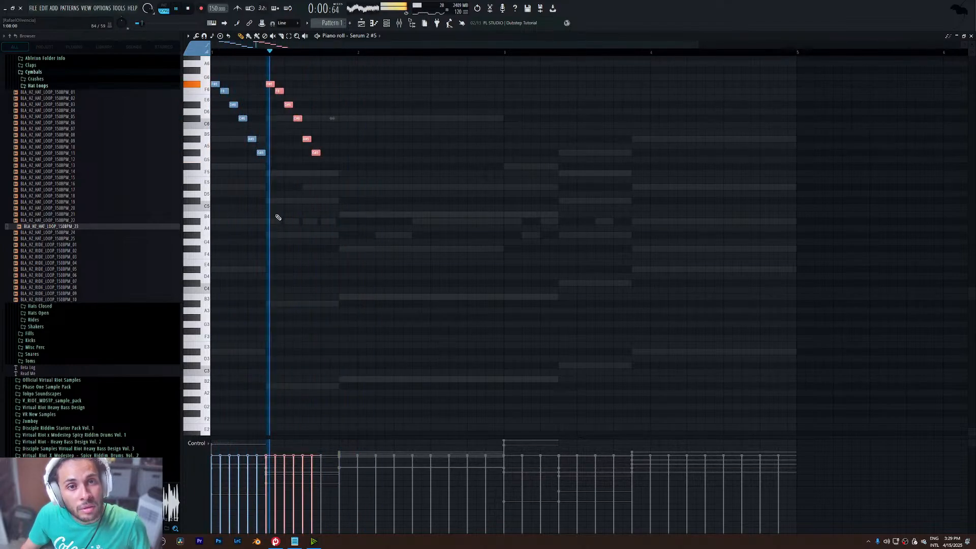
key(space)
key(space)
right_click(372, 152)
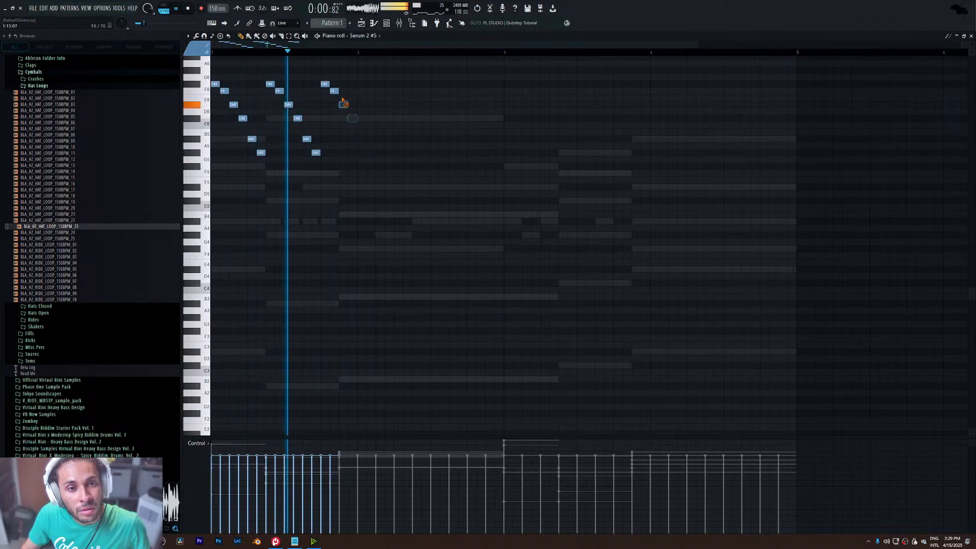
key(space)
right_click(270, 84)
right_click(325, 84)
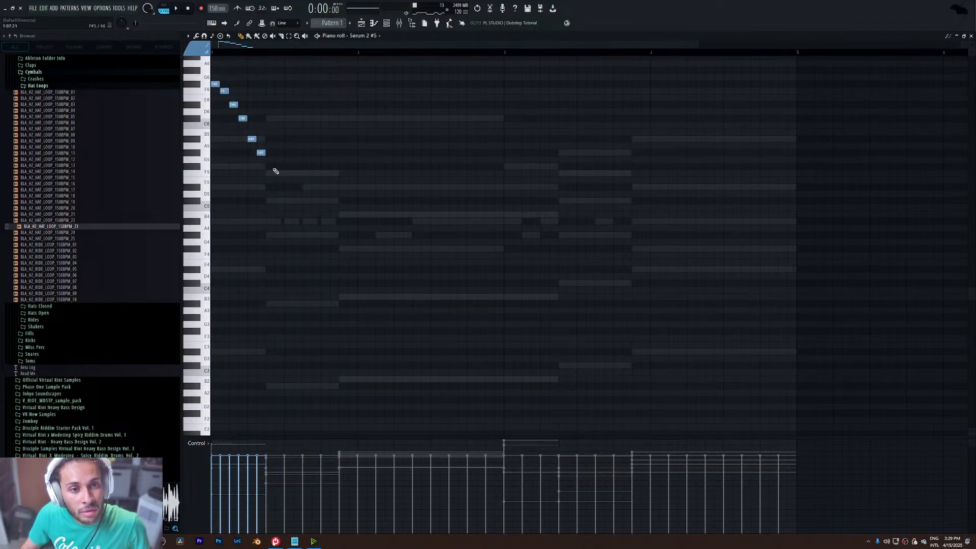
- Extend the descending run with F#5 and F5 and play it back
click(275, 174)
key(space)
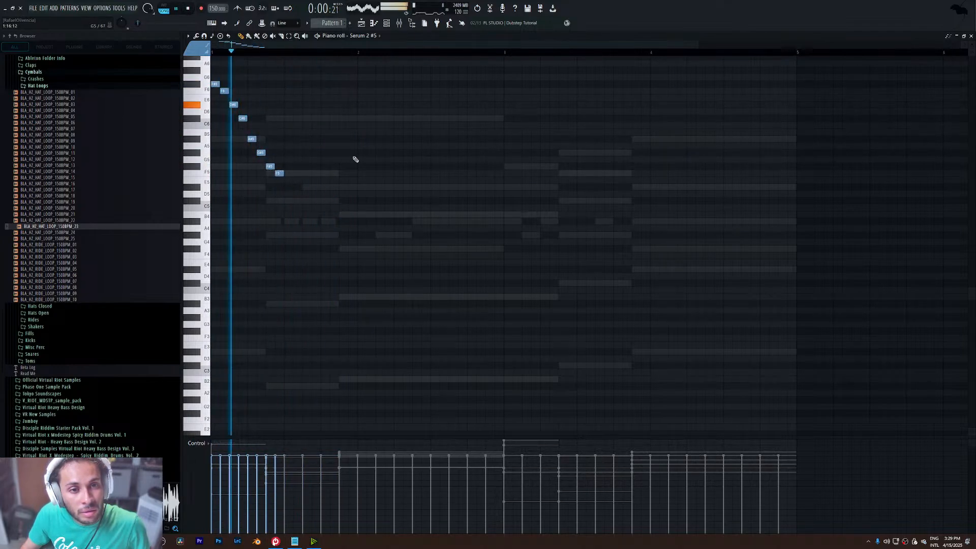
key(space)
- Rework the run into F#6, F6, C#6, A#5, F#5 and D#5, repeat it twice with the last copy cut to four notes, and play it
right_click(270, 166)
right_click(261, 153)
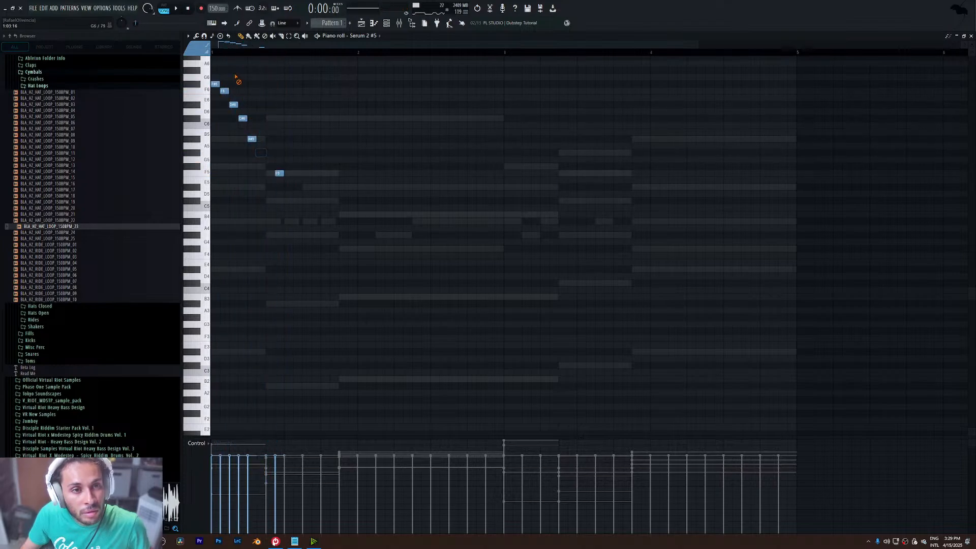
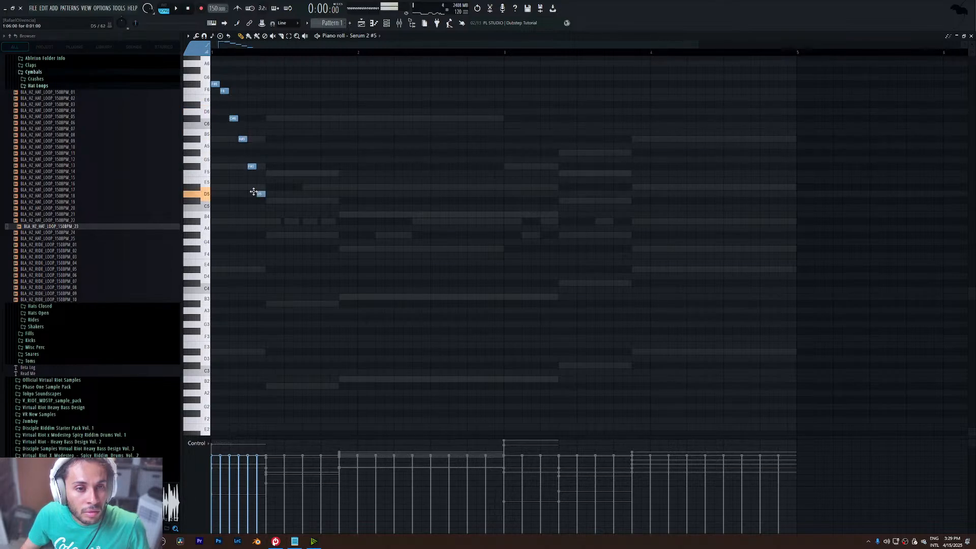
drag(308, 71, 190, 233)
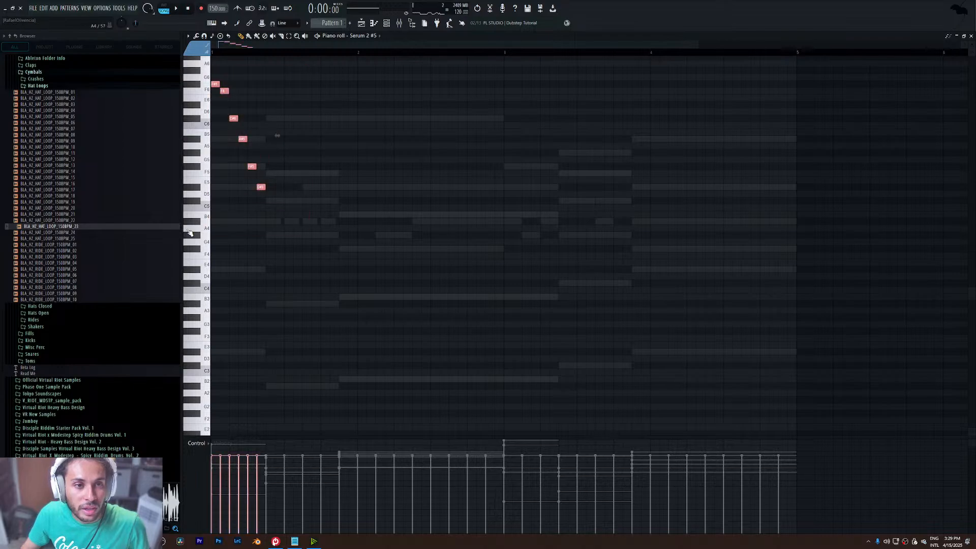
key(ctrl+b)
key(ctrl+b)
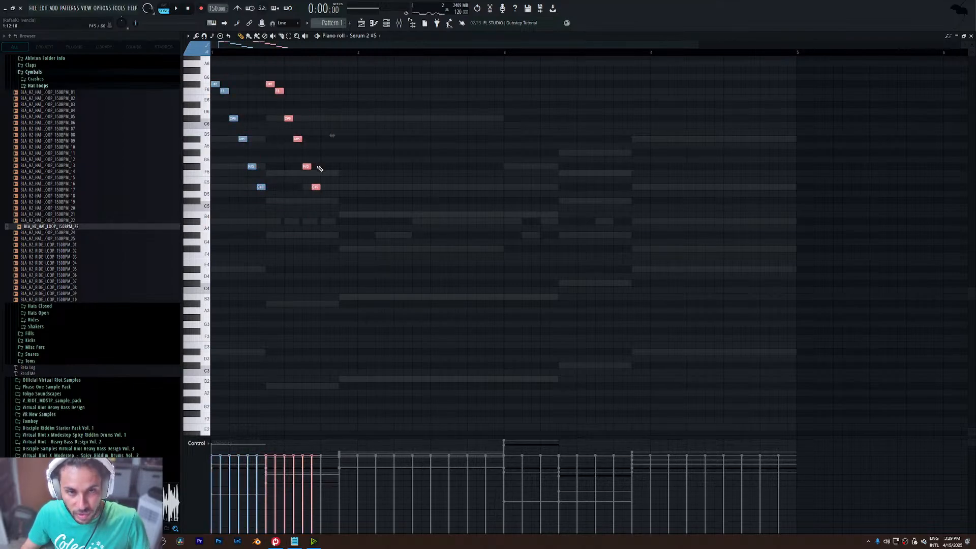
key(space)
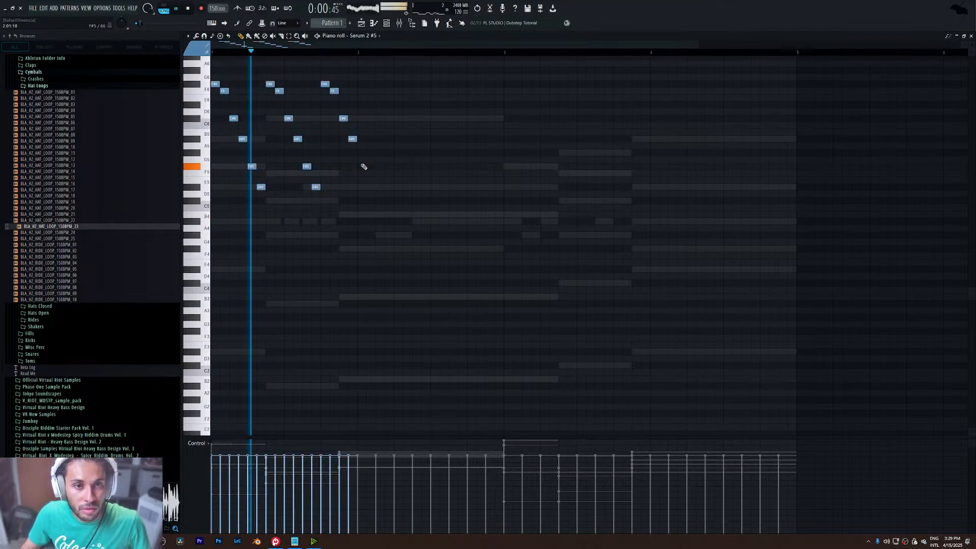
- Duplicate the one-bar, 16-note phrase until it fills all four bars of the pattern
drag(350, 68, 178, 222)
key(ctrl+b)
key(ctrl+b)
key(ctrl+b)
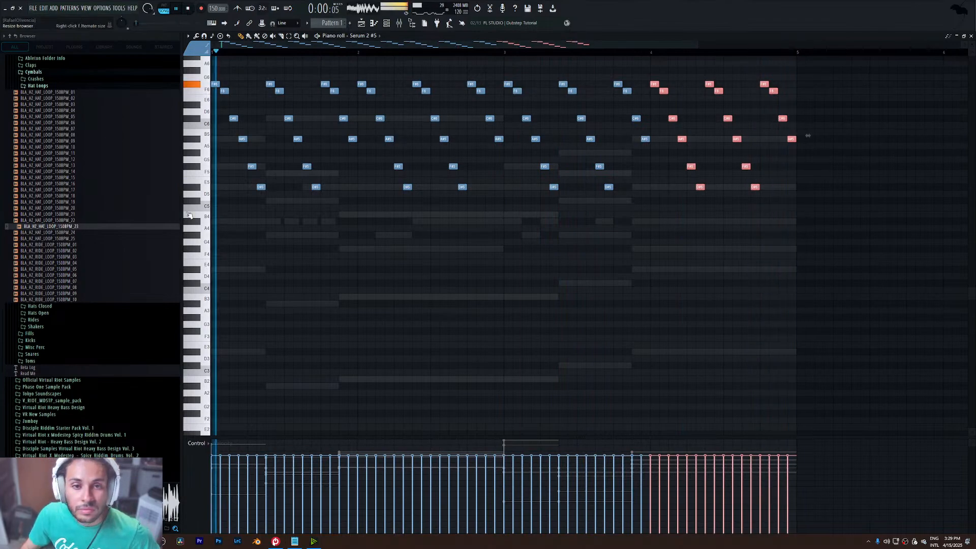
- Open the Serum 2 #5 instrument, stop playback and enable Filter 1
key(F6)
click(427, 227)
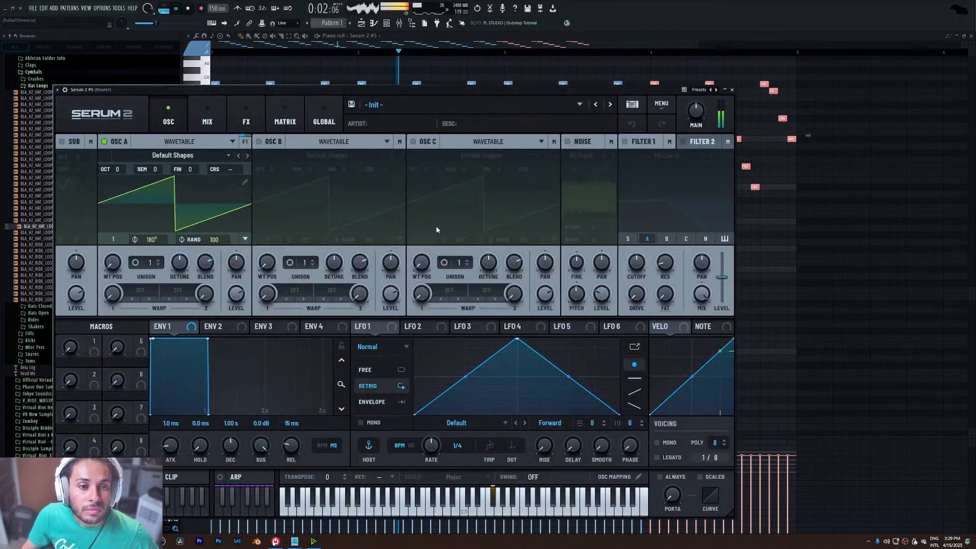
key(space)
click(626, 142)
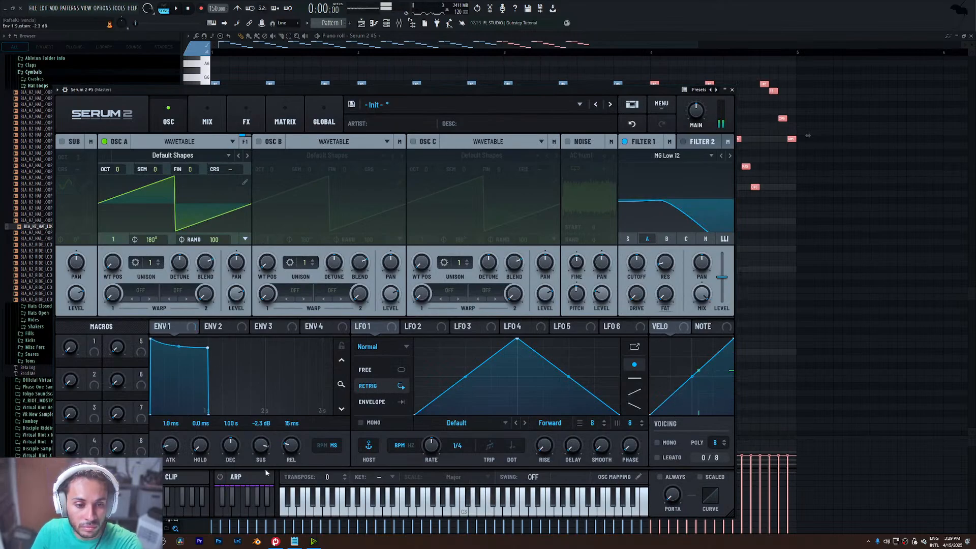
- Give Env 1 a 368 ms decay and minus-infinity sustain, assign it to Filter 1's cutoff and play the result
drag(261, 446, 222, 454)
drag(156, 327, 630, 280)
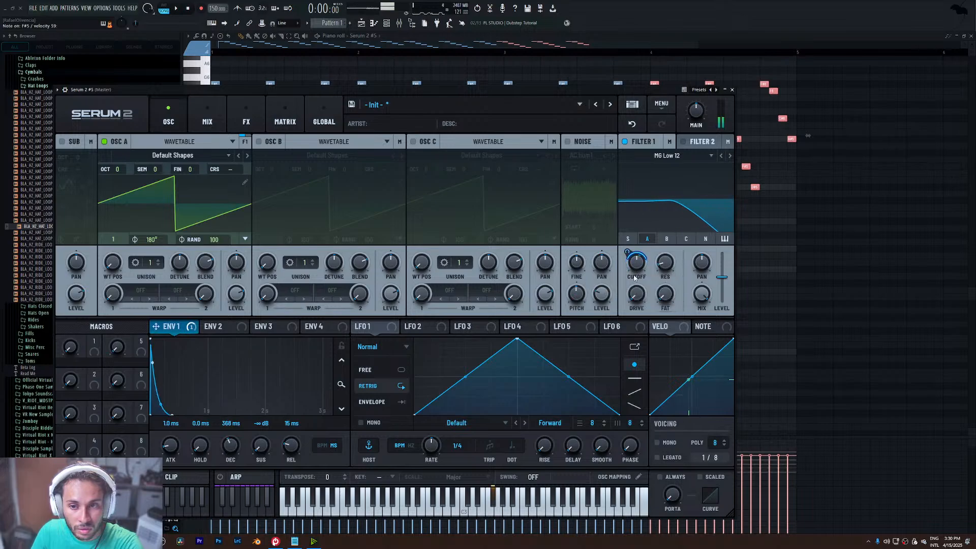
key(space)
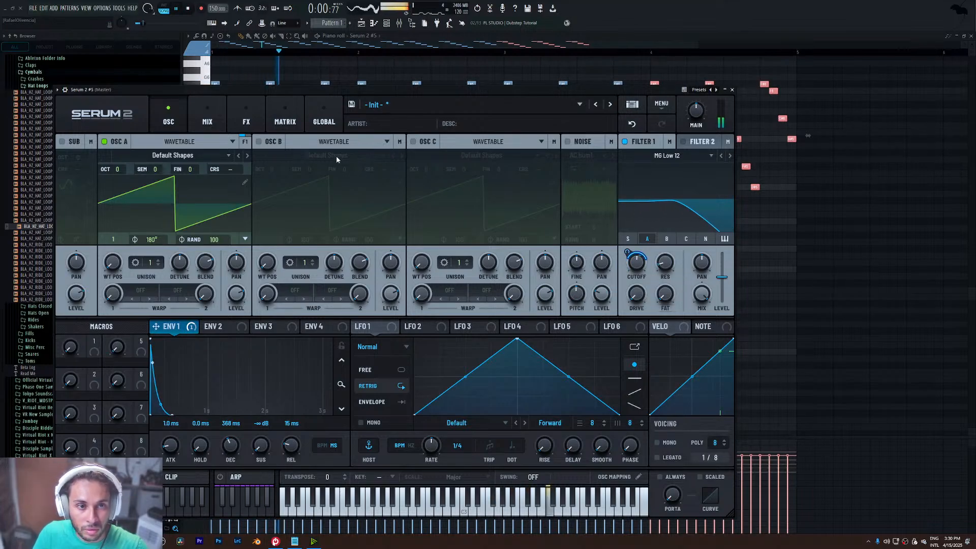
- Raise Oscillator A's octave to +1
click(246, 122)
click(168, 122)
drag(128, 174, 128, 165)
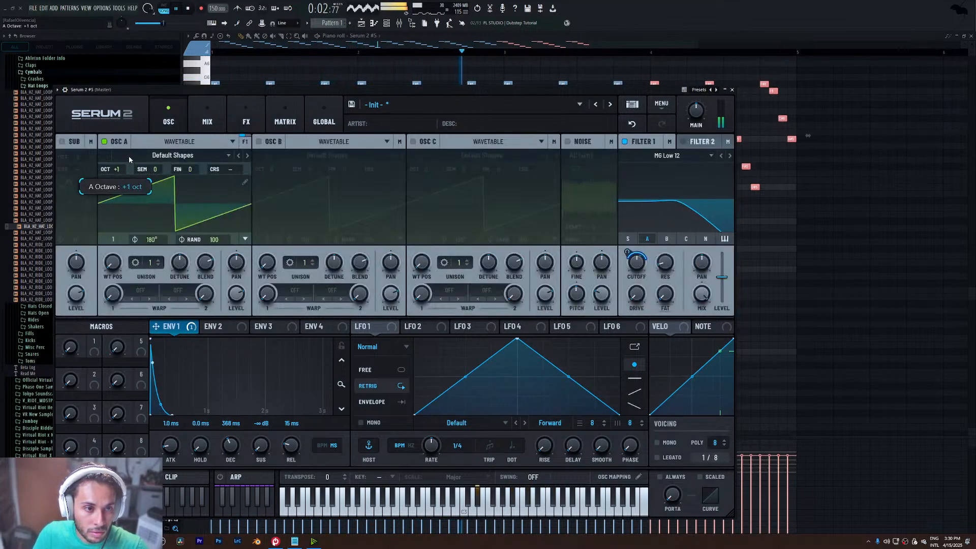
- Add a linked 1/8 ping-pong delay and a Hall reverb at 34% wet to Serum 2's main effects chain
click(246, 122)
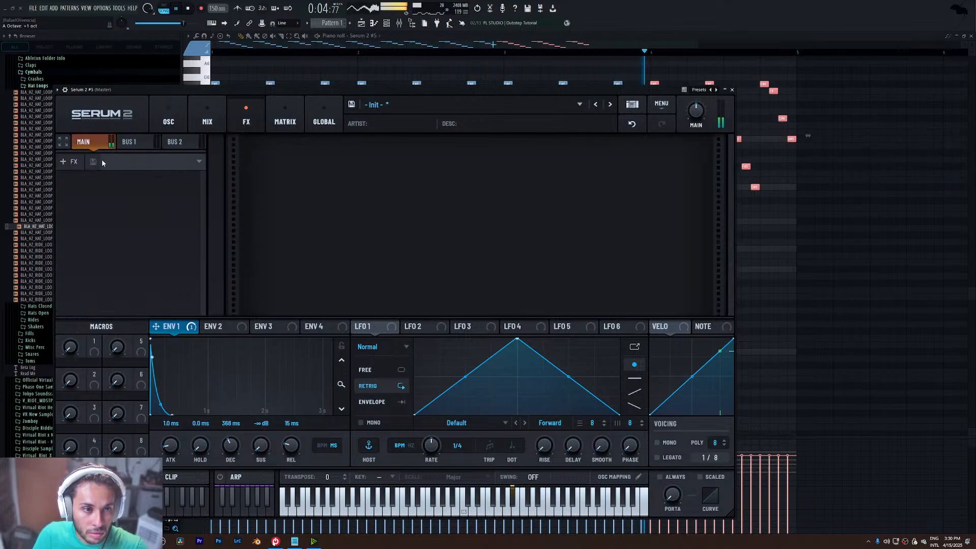
click(69, 161)
click(103, 210)
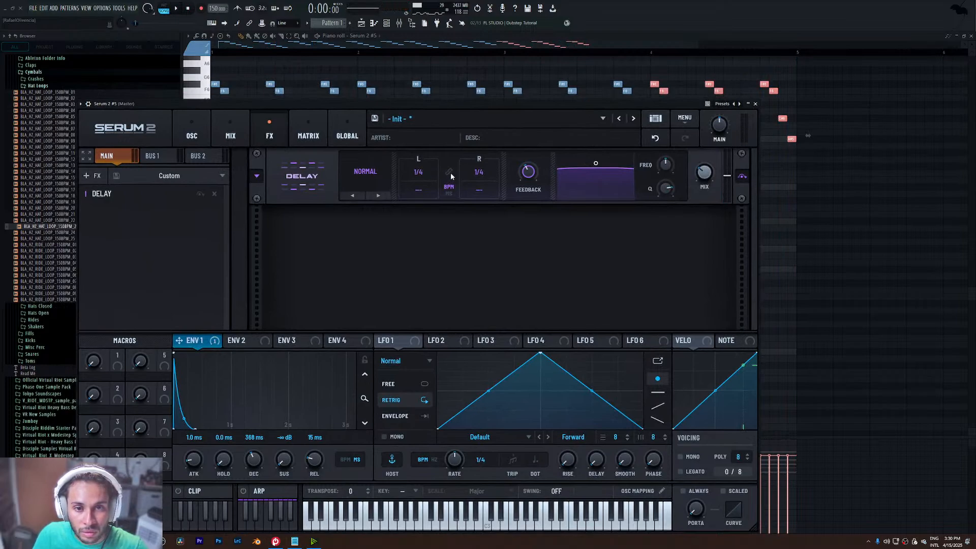
click(371, 196)
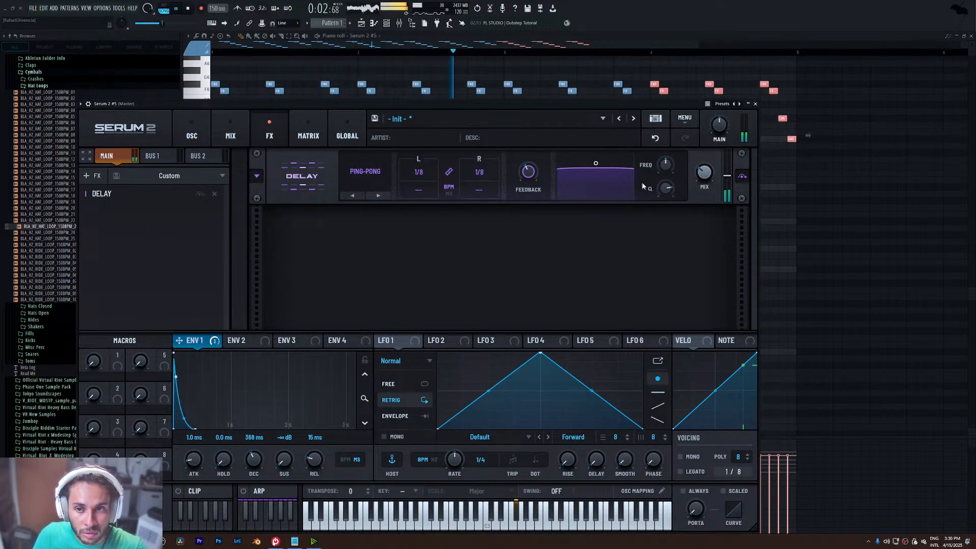
mouse_move(709, 179)
click(93, 176)
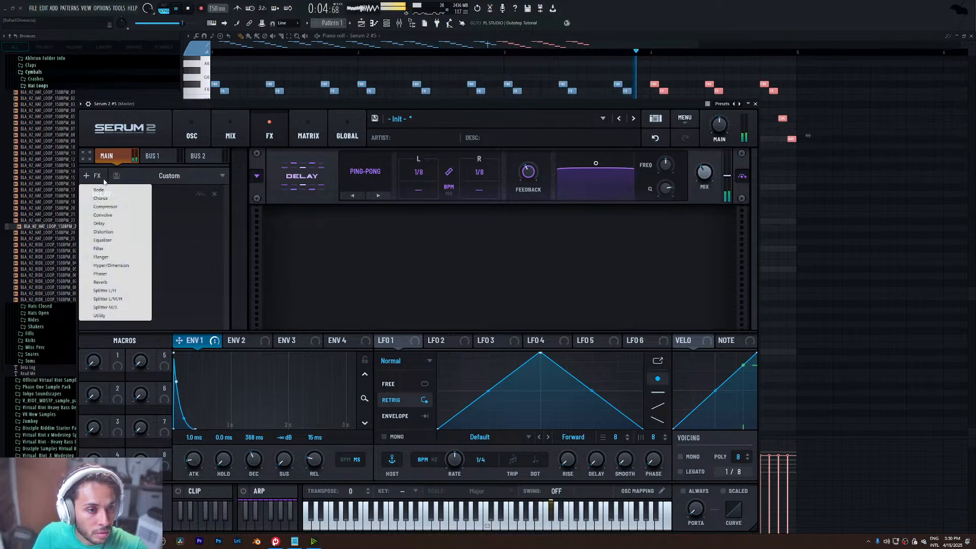
click(120, 282)
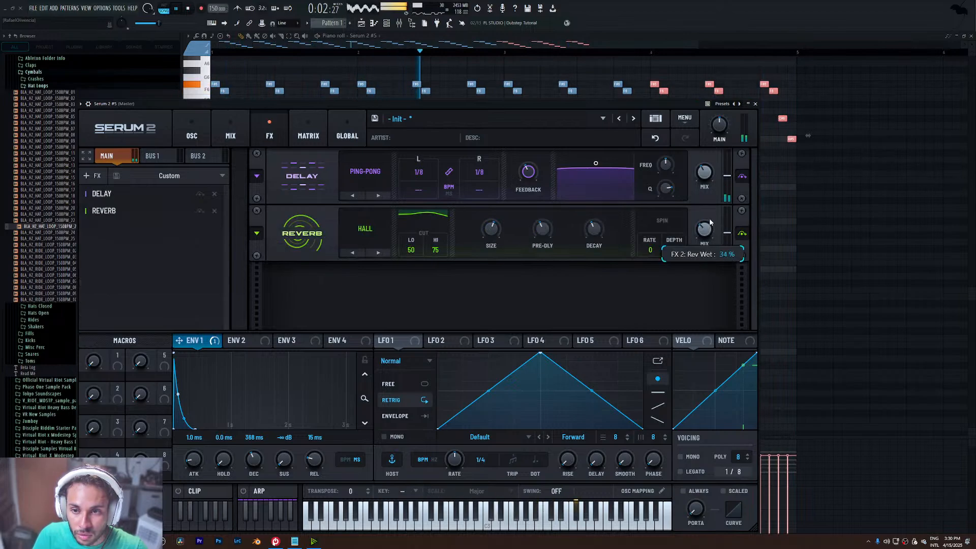
- Route Serum 2 #5 to its own mixer track, close the plugin and move that track to insert 6, ahead of the drum loop
mouse_move(131, 116)
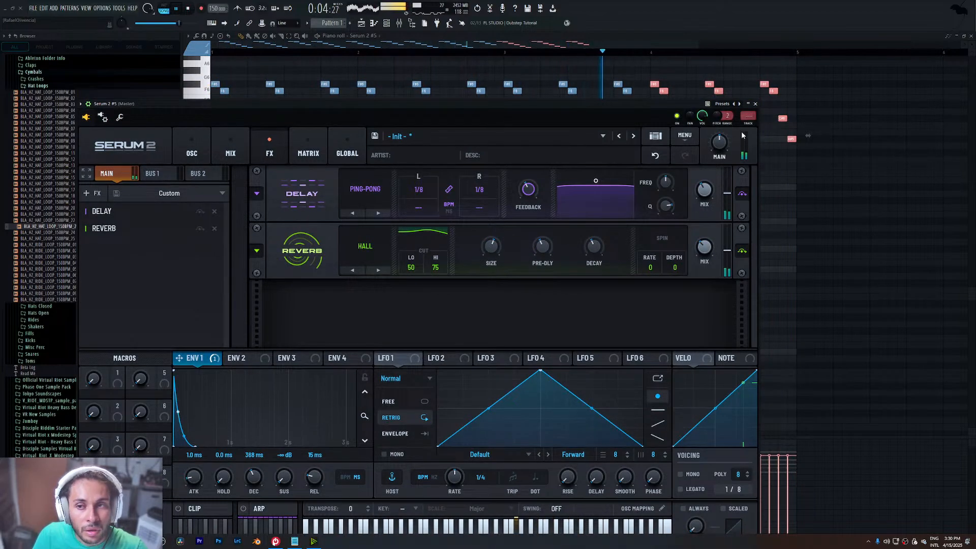
click(755, 104)
key(F9)
key(space)
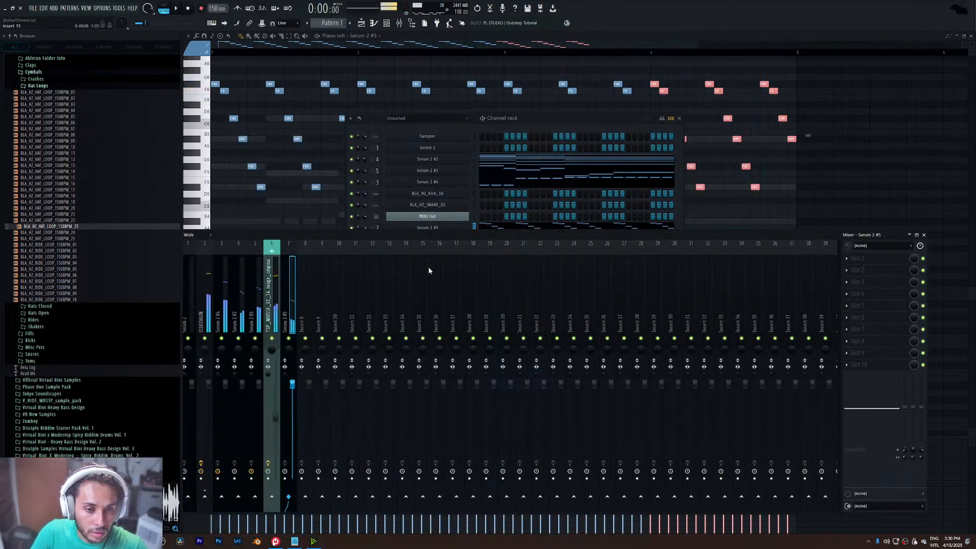
key(alt+Left)
- Solo the Serum 2 #5 mixer track and add Fruity Parametric EQ 2 with band 1 cutting the lows below about 382 Hz
key(space)
right_click(272, 338)
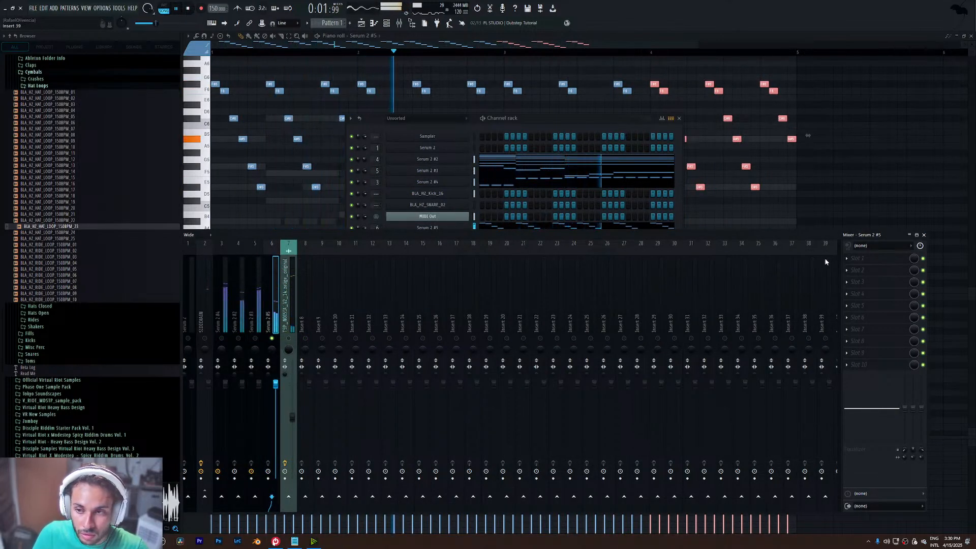
click(859, 258)
key(space)
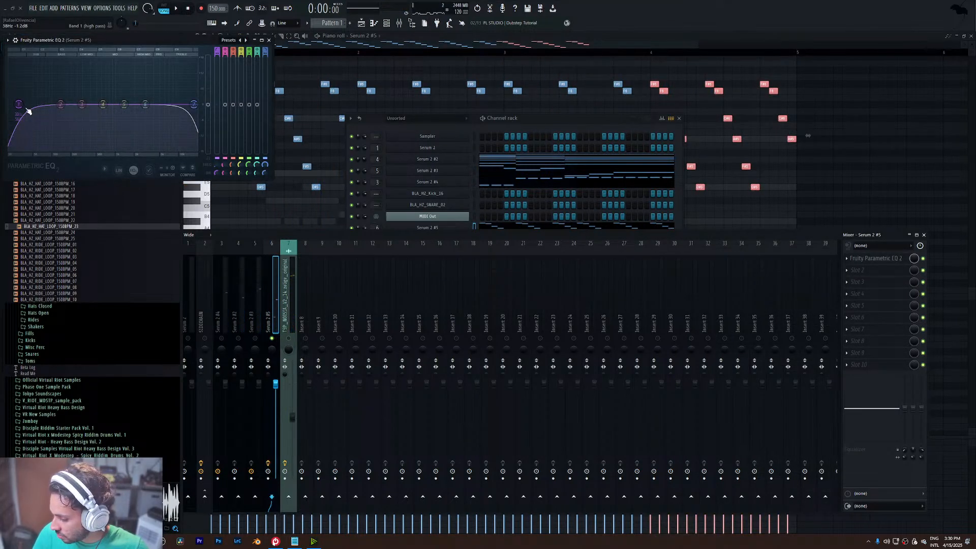
drag(19, 105, 90, 104)
key(space)
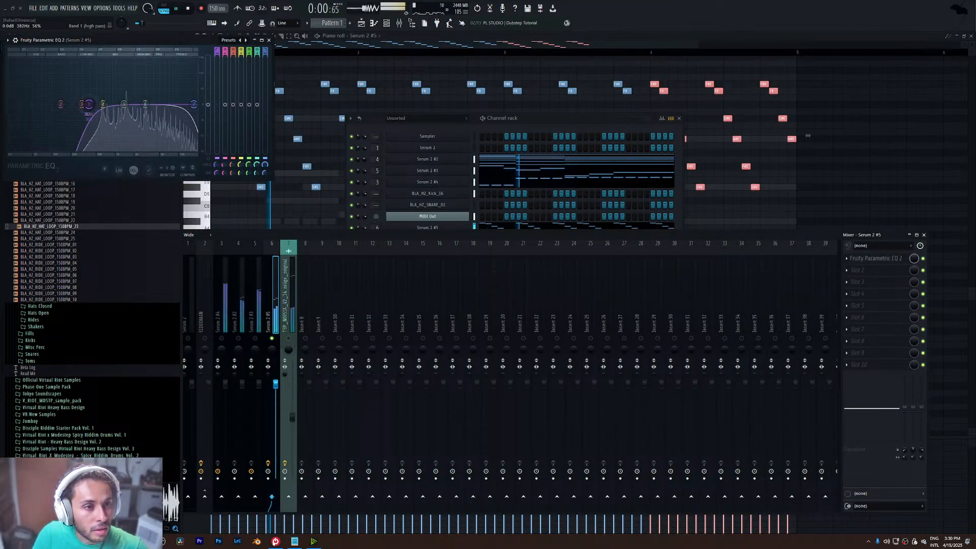
key(space)
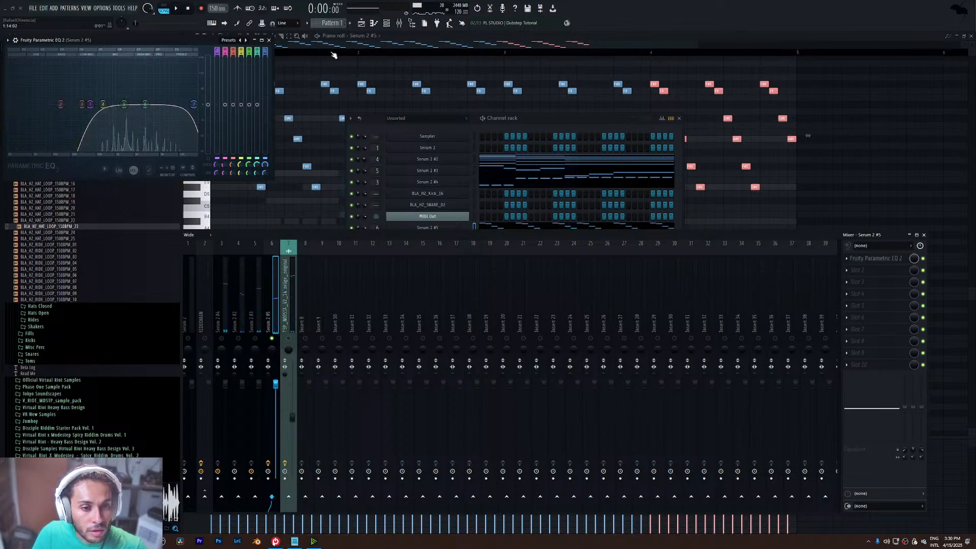
click(269, 39)
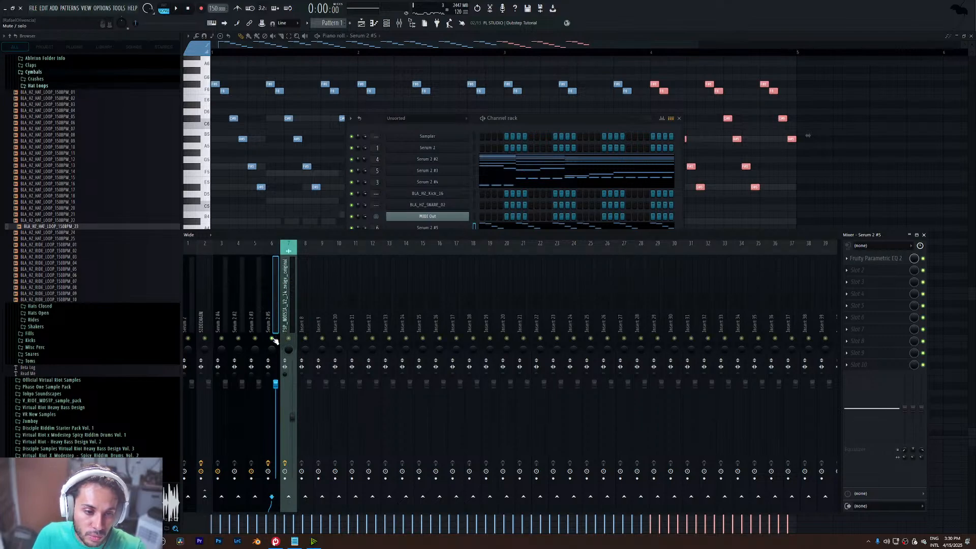
- Unsolo Serum 2 #5, play the full pattern, select the Serum 2 #3 mixer track and show the playlist alongside the mixer
key(space)
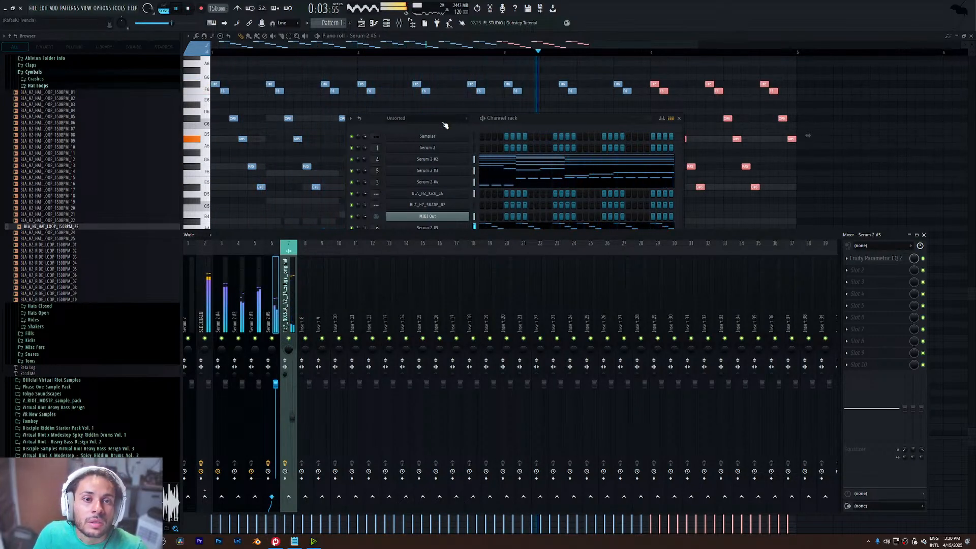
click(260, 296)
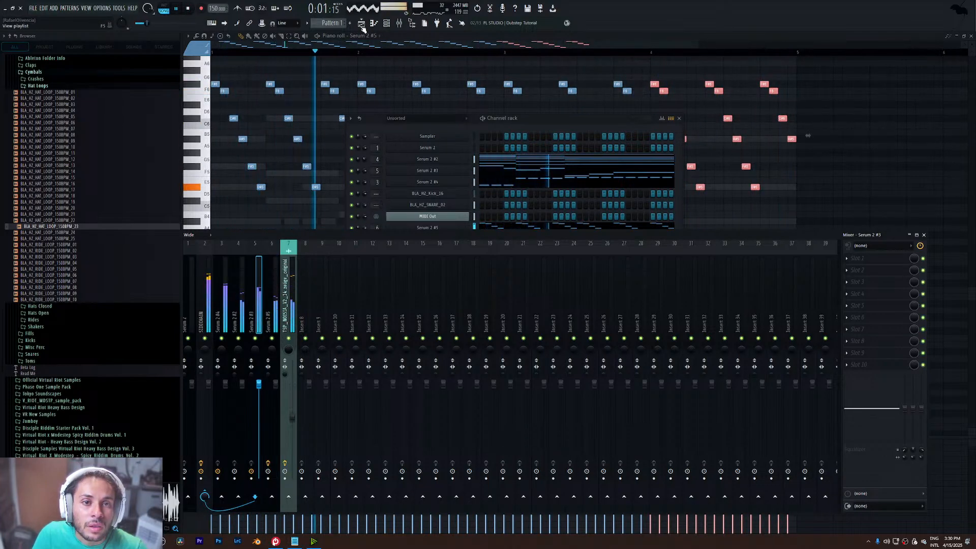
key(F5)
click(407, 28)
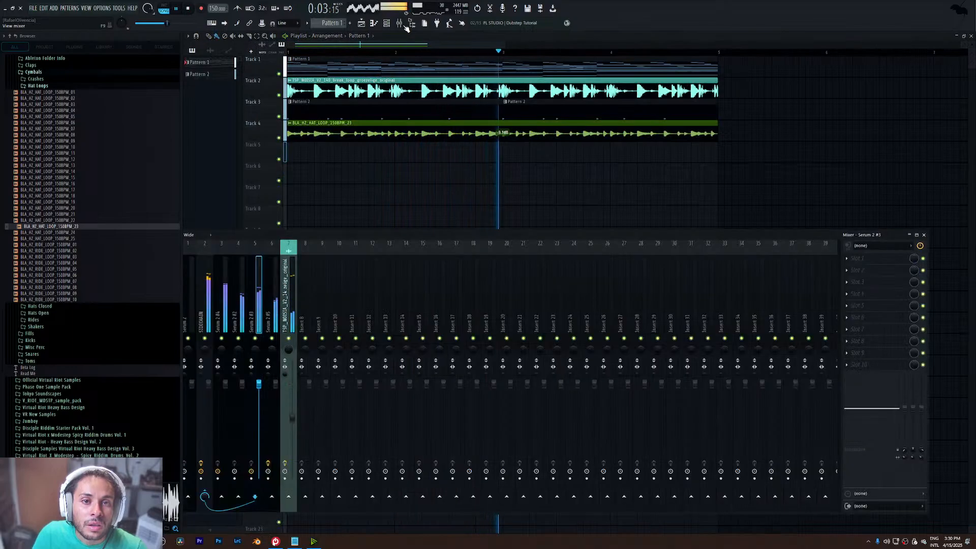
click(204, 285)
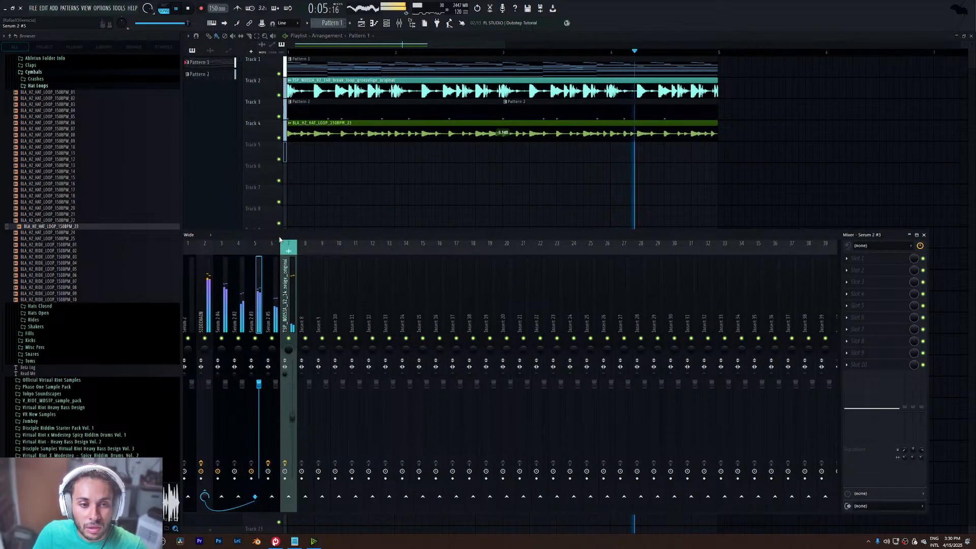
- Select the SIDECHAIN mixer track, add OTT after ShaperBox 3 at 10% depth, and audition it with the full pattern
mouse_move(307, 235)
mouse_down()
mouse_move(373, 221)
mouse_move(290, 233)
mouse_up()
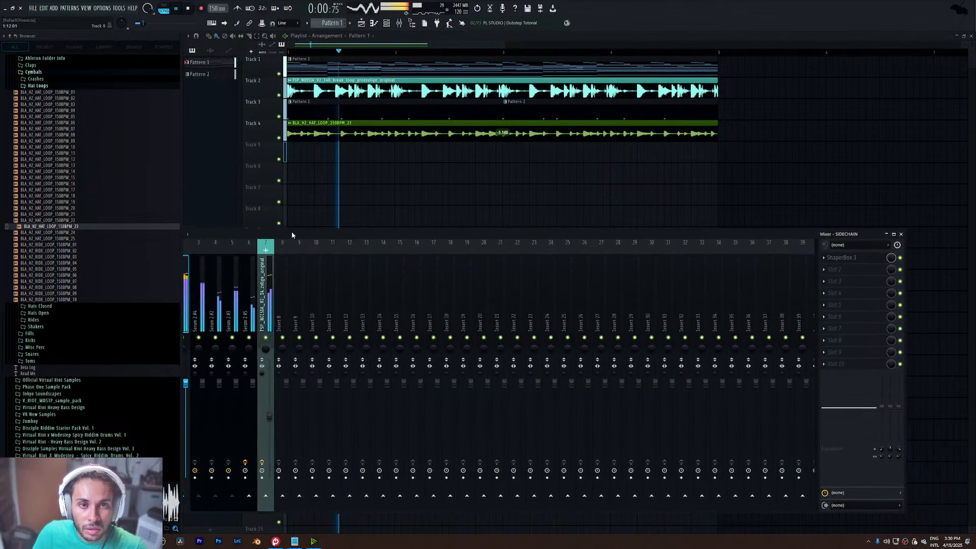
key(space)
click(834, 270)
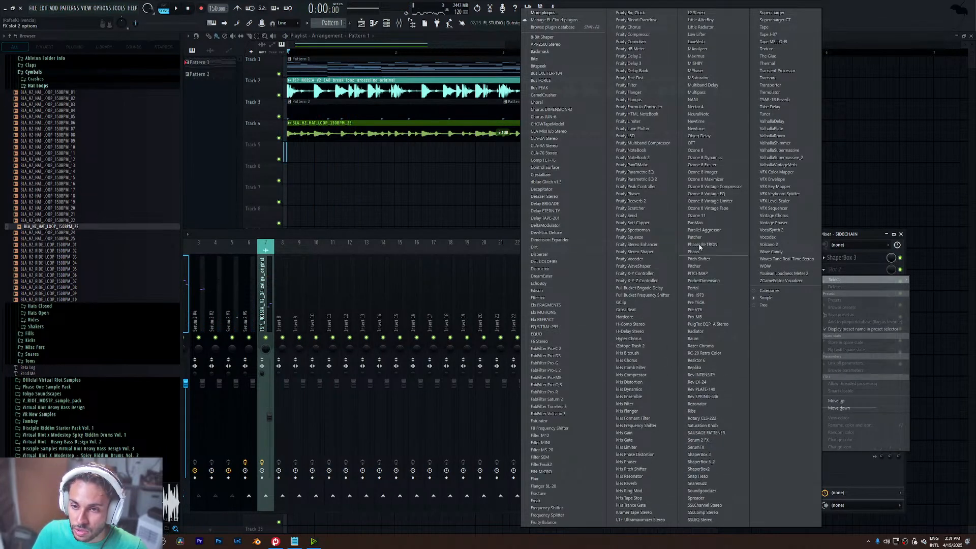
click(695, 143)
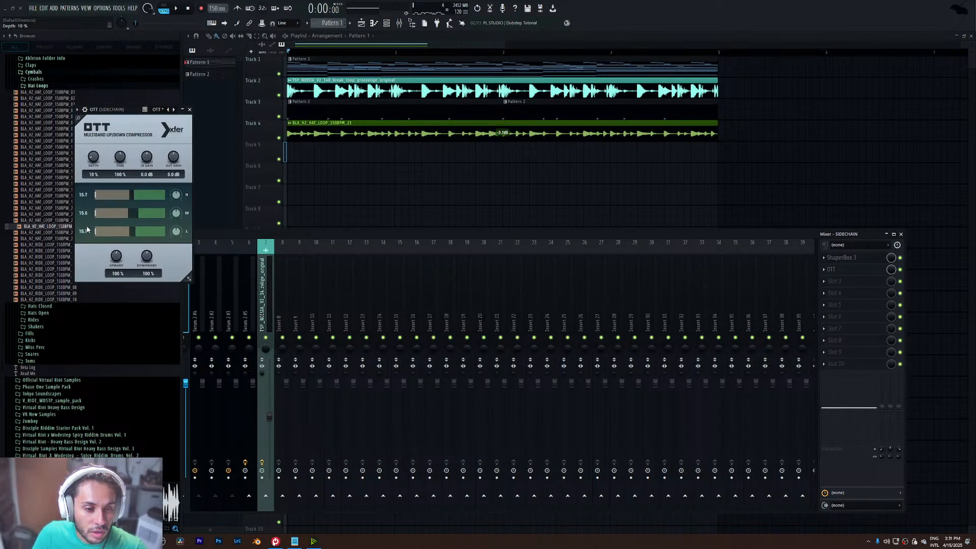
key(space)
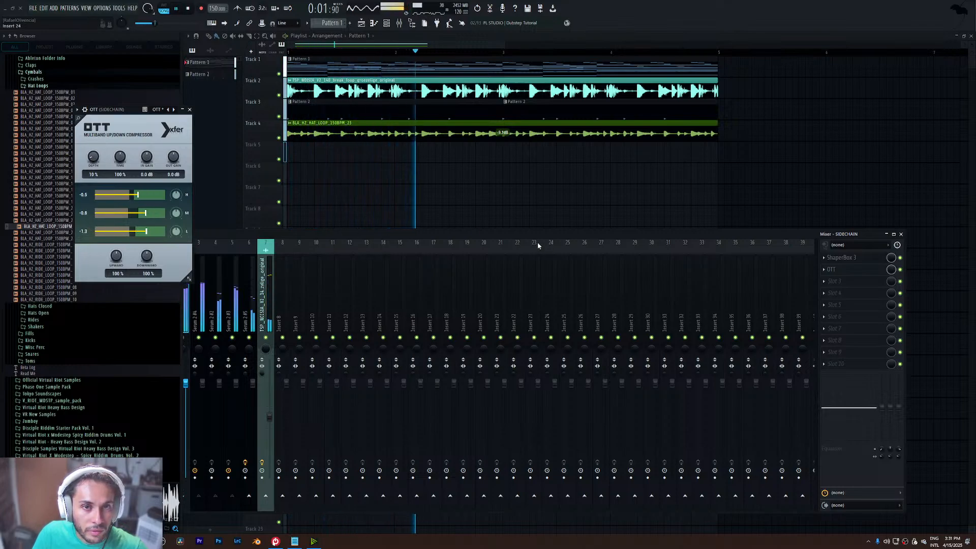
click(190, 109)
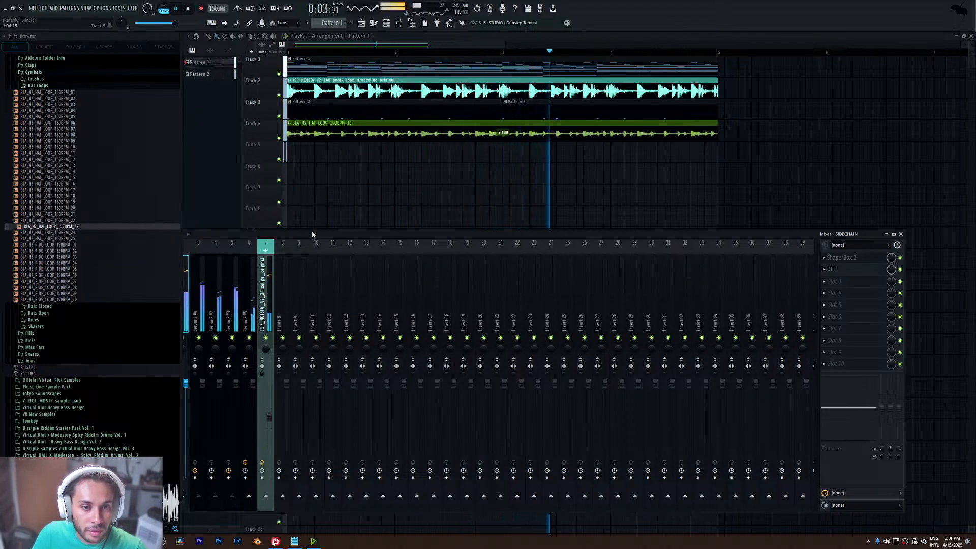
- Stop playback, select the Master mixer track and insert FabFilter Pro-Q 3 in its first effect slot
drag(312, 230, 404, 178)
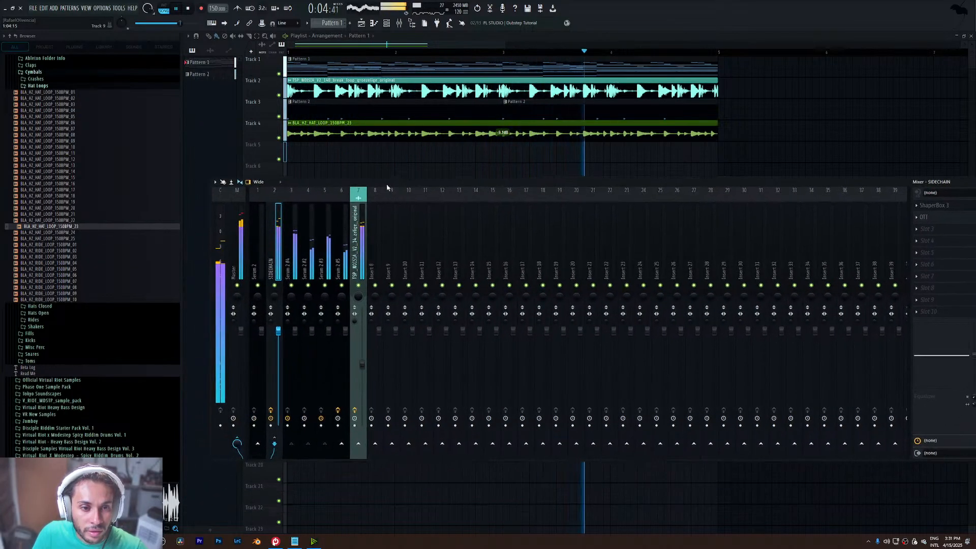
key(space)
click(224, 228)
drag(322, 185, 274, 192)
click(872, 213)
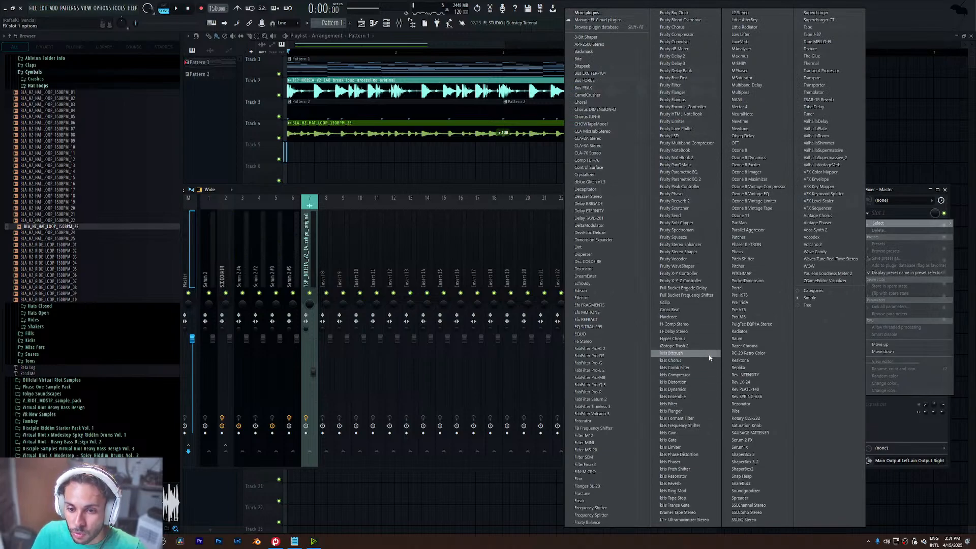
click(591, 385)
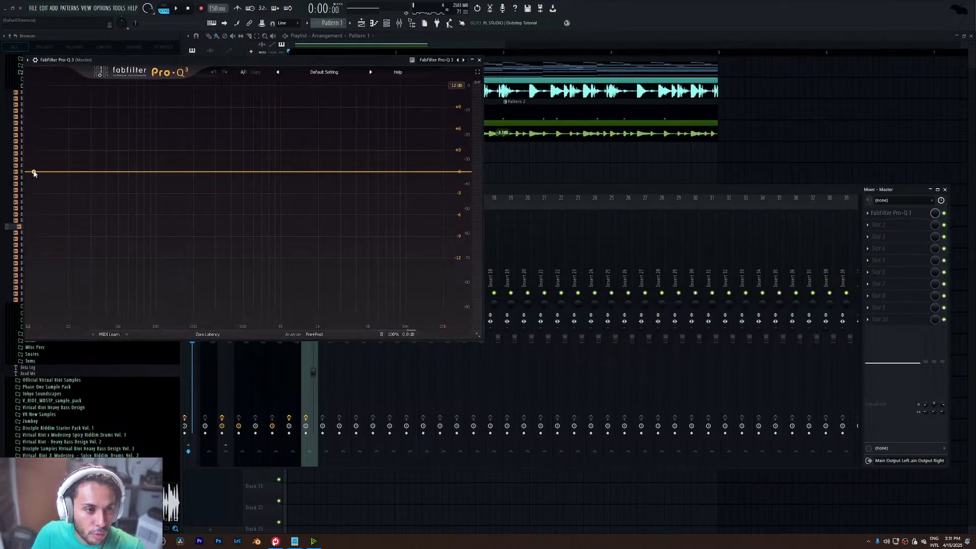
- Add a steep low cut on the side signal only in Pro-Q 3, at about 200 Hz
drag(34, 174, 217, 174)
click(258, 288)
key(space)
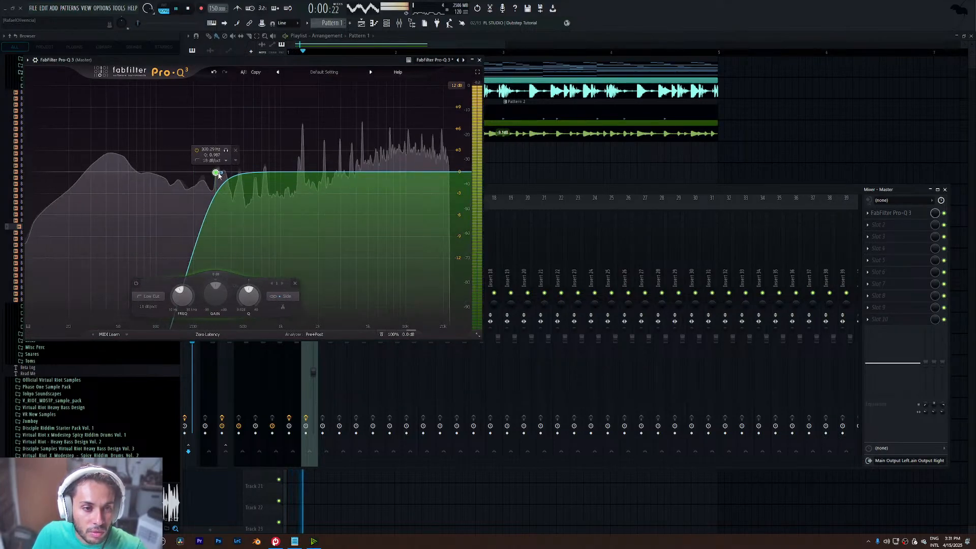
scroll(217, 175, up, 3)
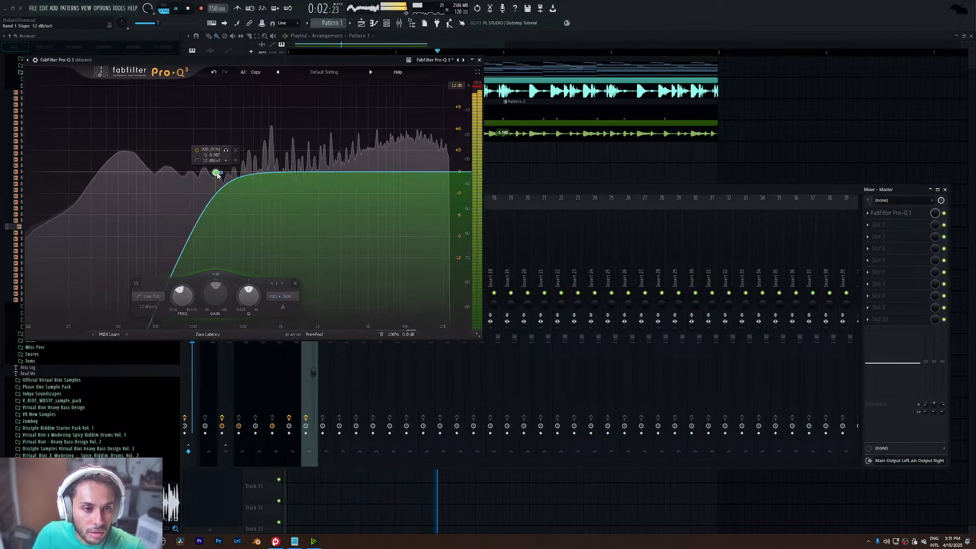
drag(217, 174, 191, 173)
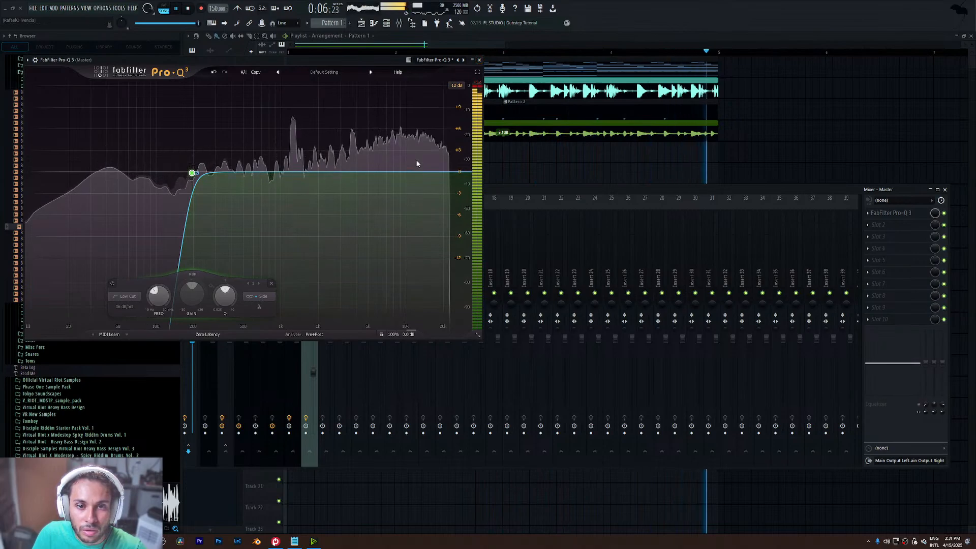
- Add a side-only high shelf of about +1.9 dB near 8 kHz in Pro-Q 3, audition it and close the plugin
drag(420, 159, 397, 161)
key(space)
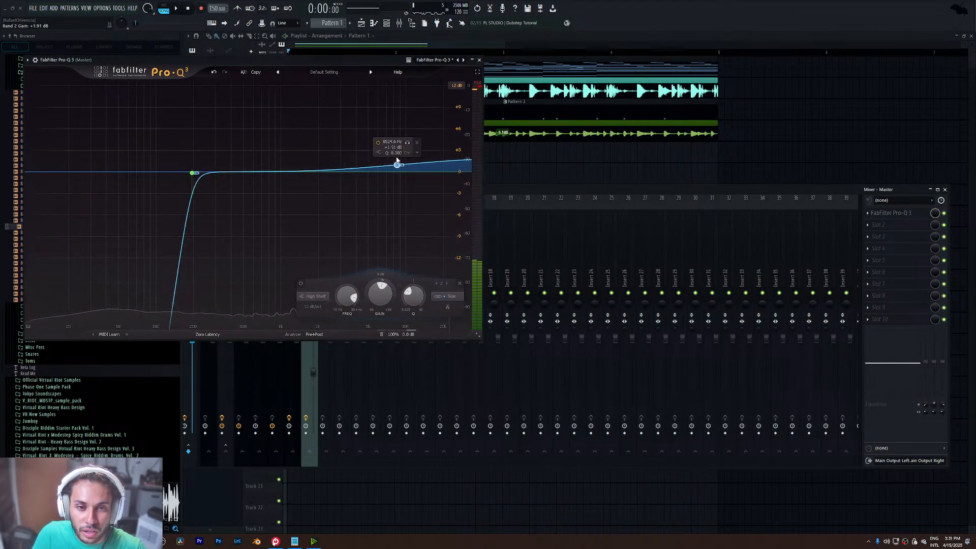
key(space)
click(479, 59)
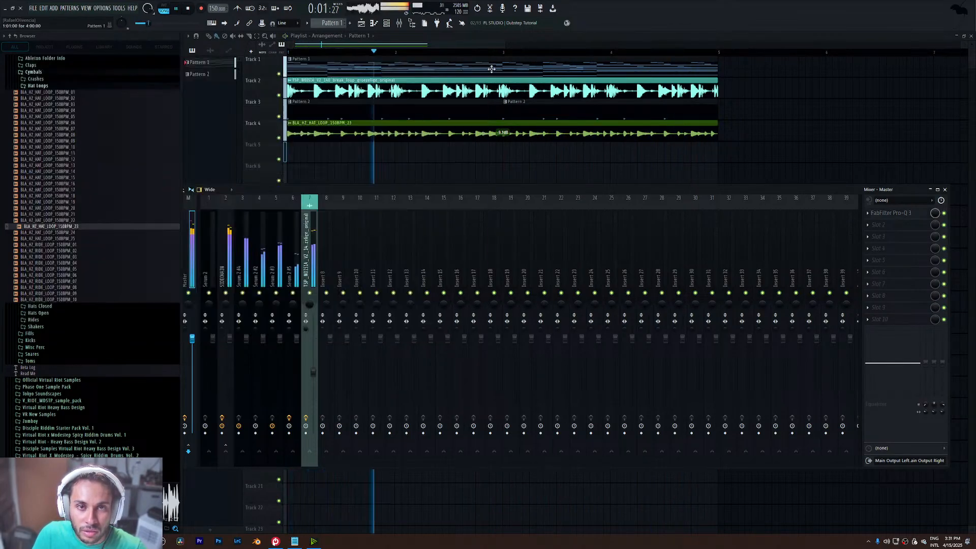
- Insert The Glue compressor in the Master's second effect slot, move its window beside the mixer and set its release to Auto
click(879, 224)
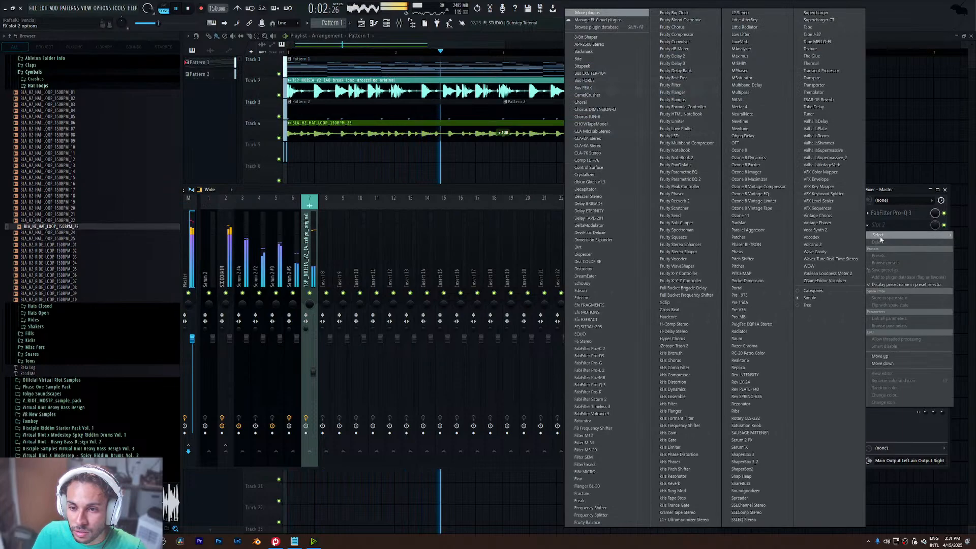
click(905, 187)
key(space)
click(876, 226)
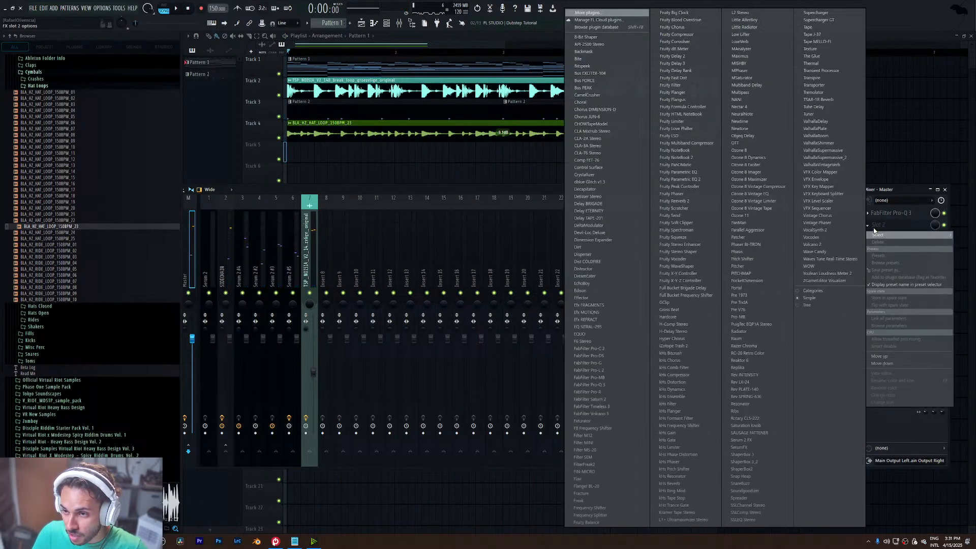
key(t)
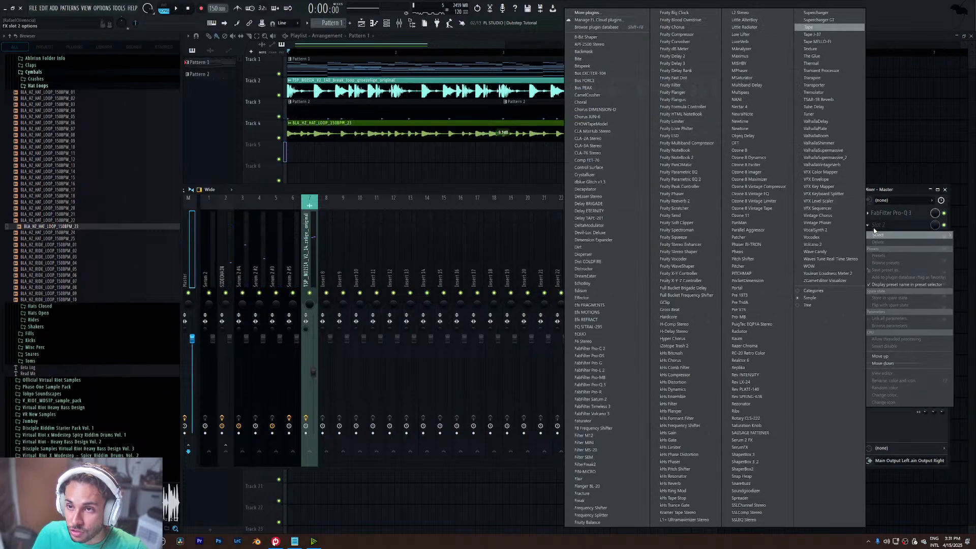
click(824, 56)
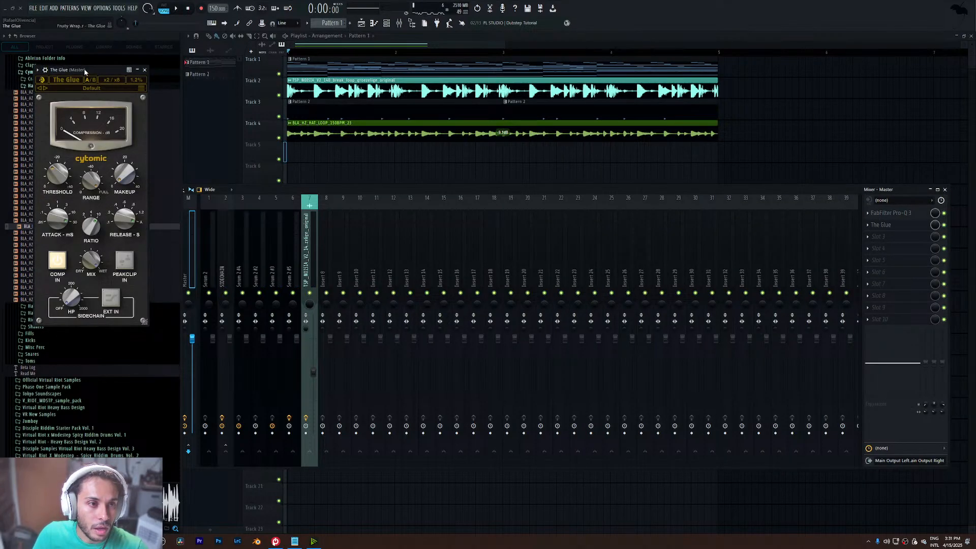
drag(85, 70, 460, 184)
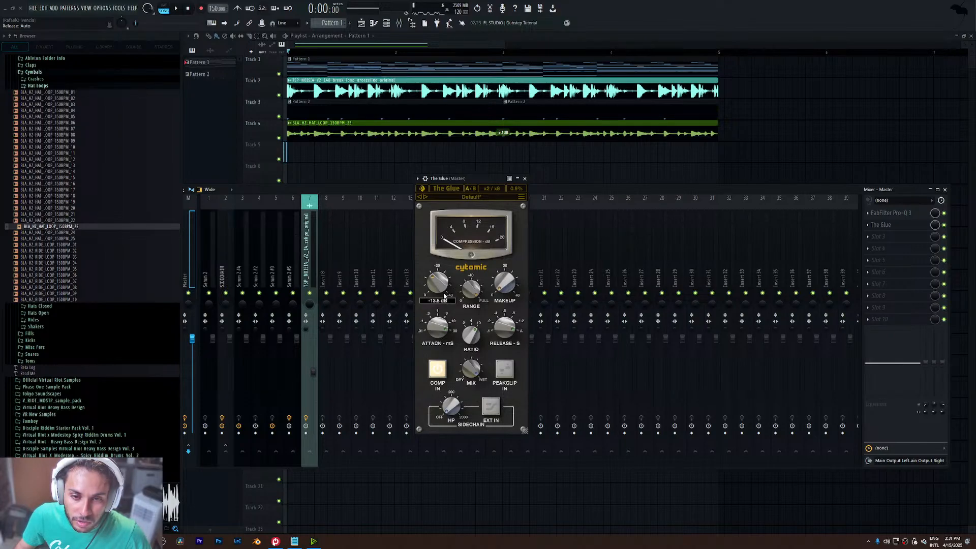
- Set The Glue's threshold to about -16 dB and its makeup gain to 4.0 dB during playback, and close the plugin
key(space)
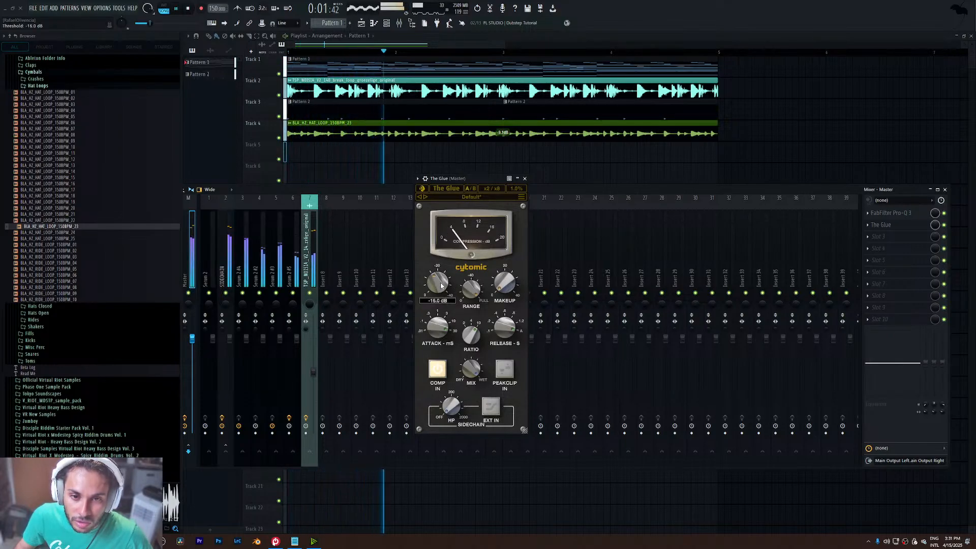
drag(440, 289, 442, 288)
key(space)
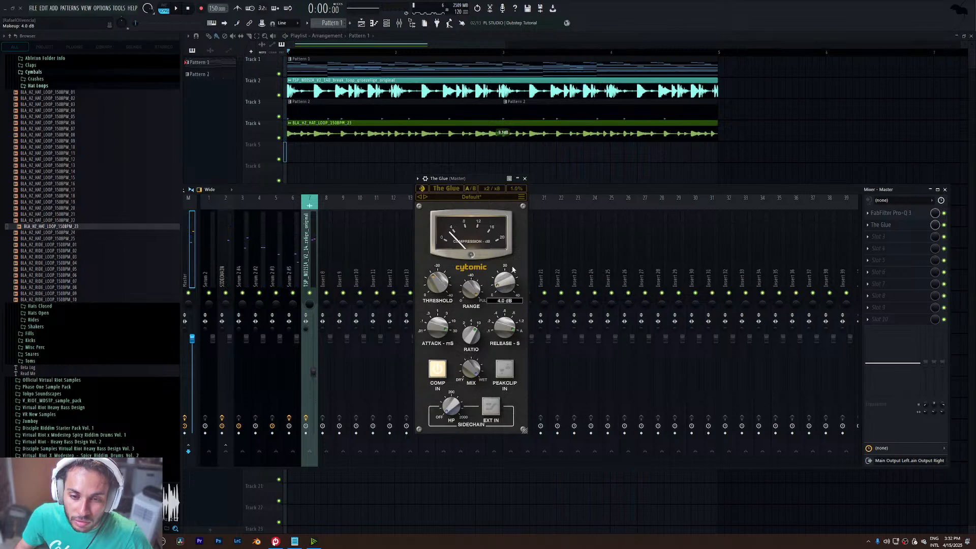
key(space)
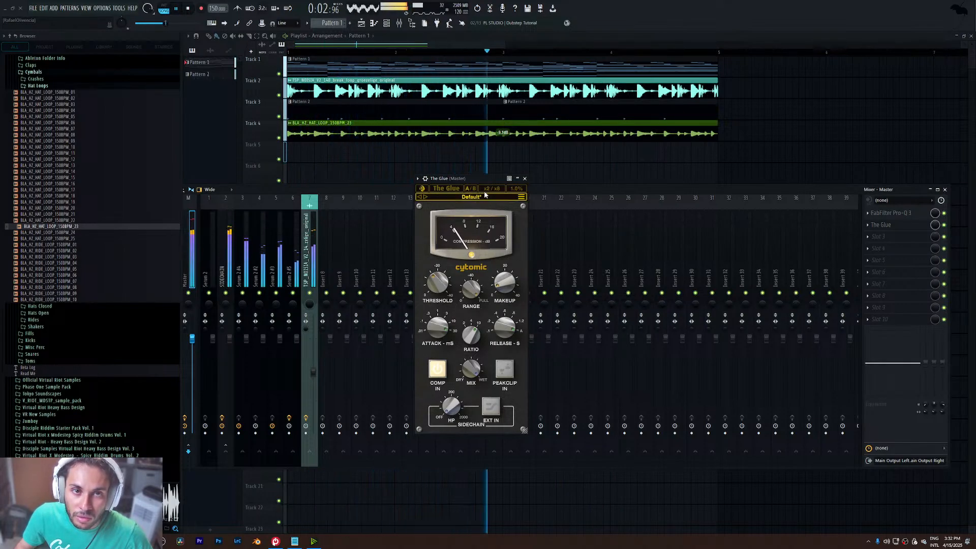
click(525, 178)
key(space)
- Insert Fruity Parametric EQ 2 in the Master's third effect slot, load its Default preset and enlarge its window
click(878, 236)
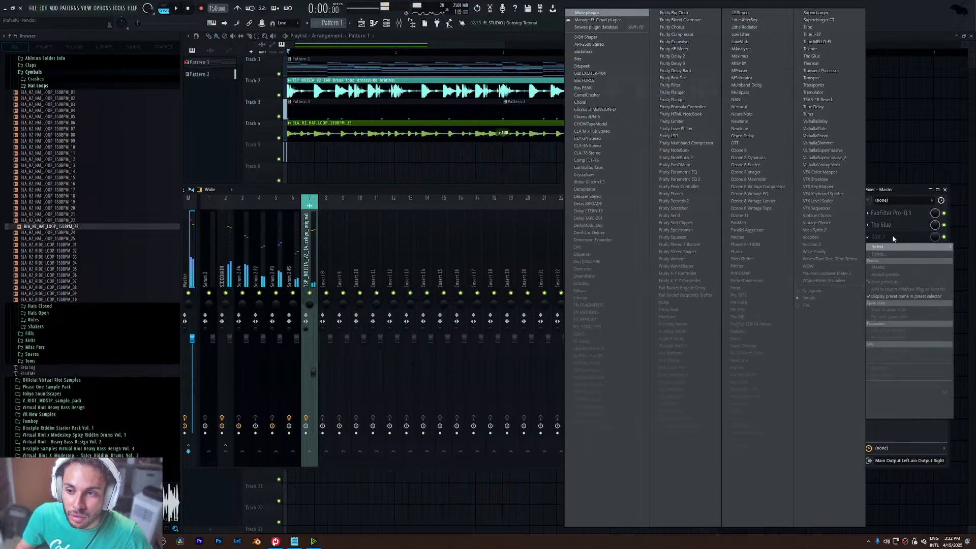
click(676, 179)
click(279, 80)
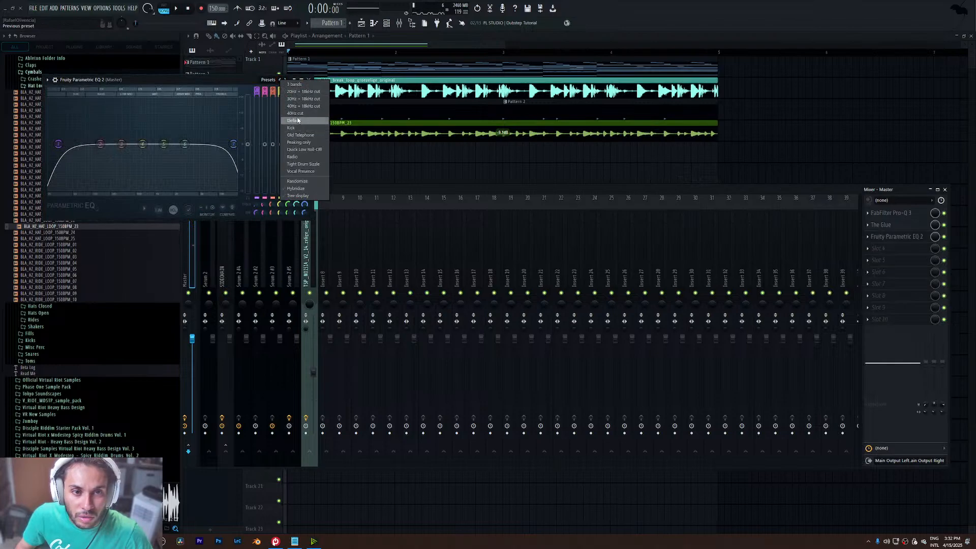
click(298, 121)
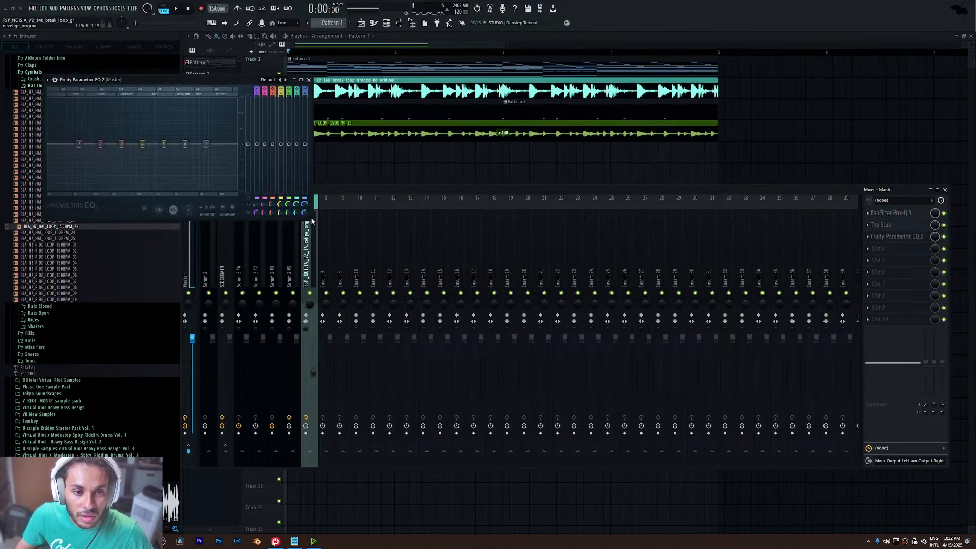
drag(313, 218, 697, 482)
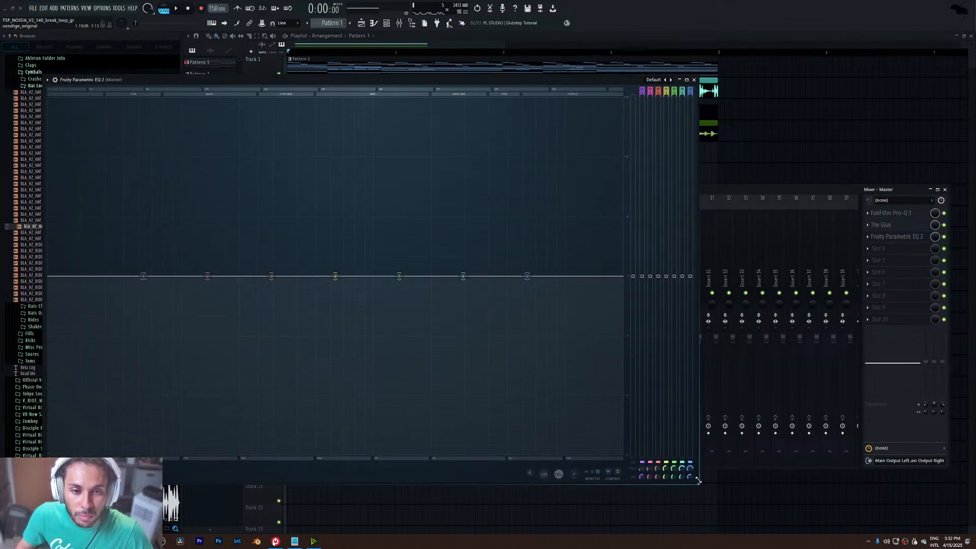
- While auditioning, cut band 6 by about 1.4 dB near 3.57 kHz and boost band 3 by about 1 dB near 312 Hz
key(space)
key(space)
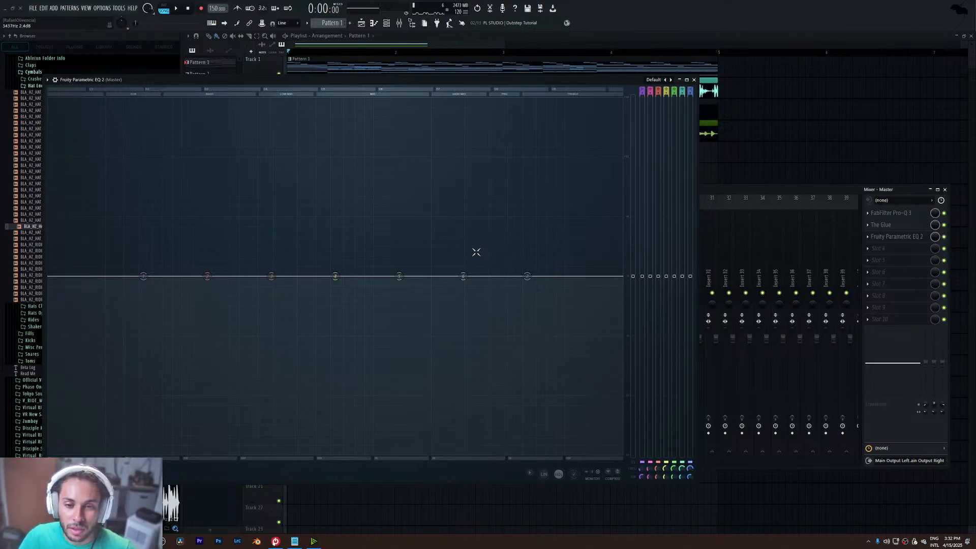
key(space)
drag(464, 276, 480, 290)
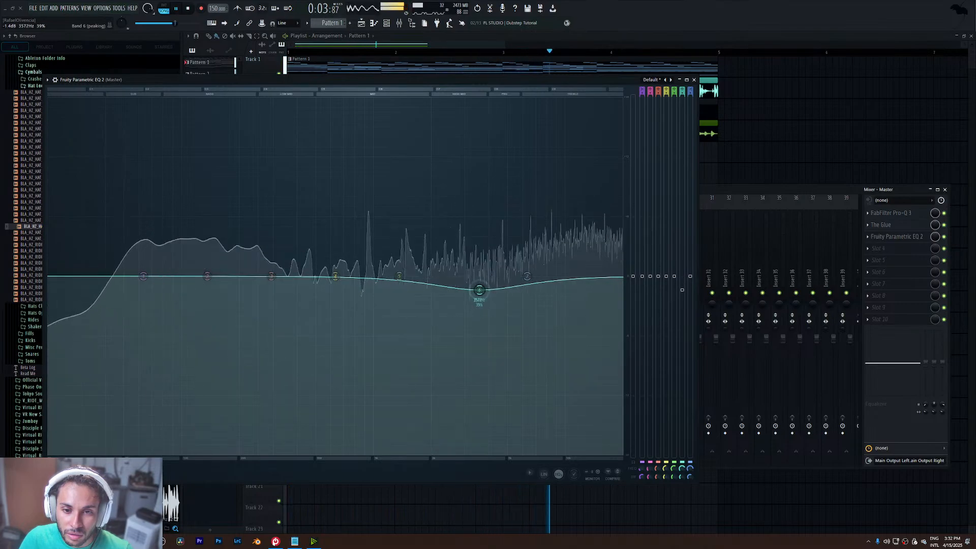
mouse_move(271, 276)
mouse_down()
mouse_move(270, 246)
mouse_move(275, 269)
mouse_up()
key(space)
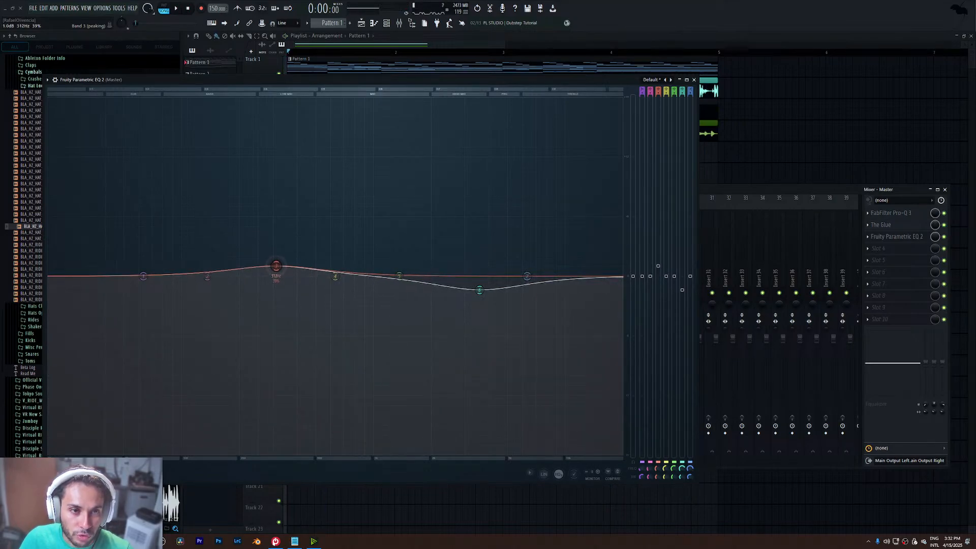
- Compare different band 3 boosts near 294 Hz during playback and reset the band's level to 0 dB
key(space)
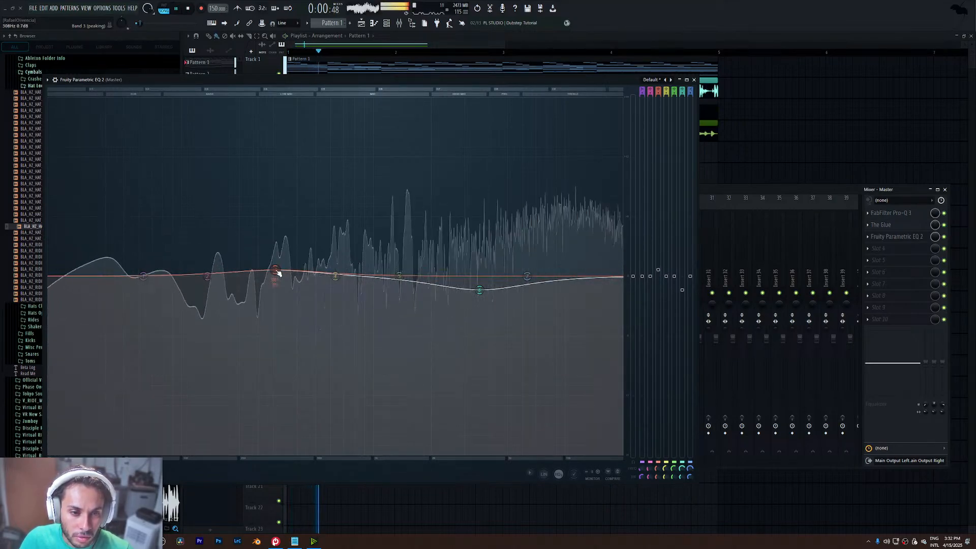
key(space)
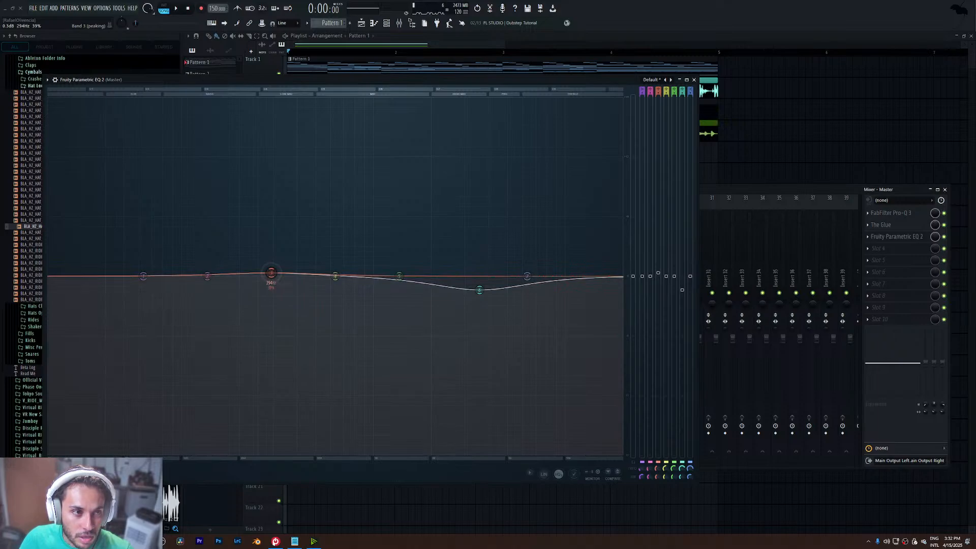
key(space)
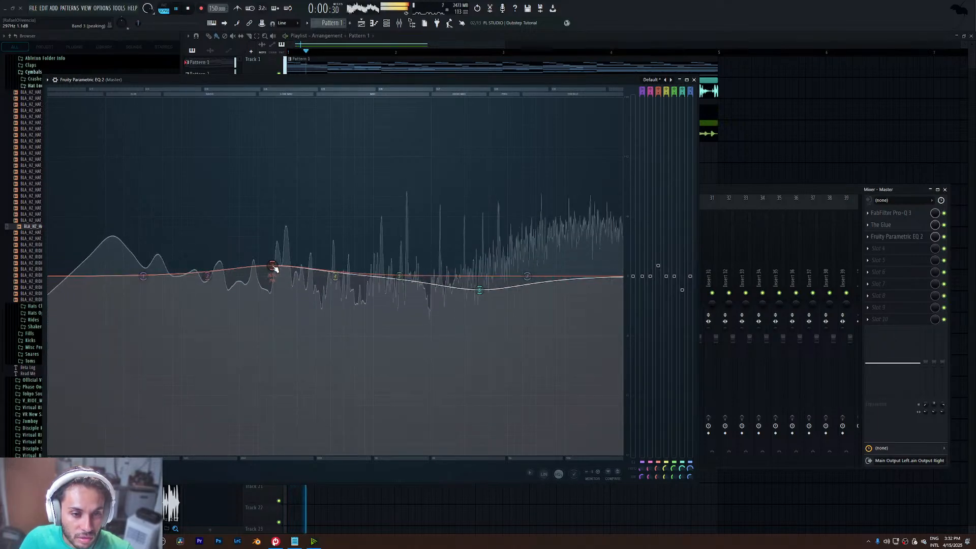
right_click(273, 266)
click(284, 276)
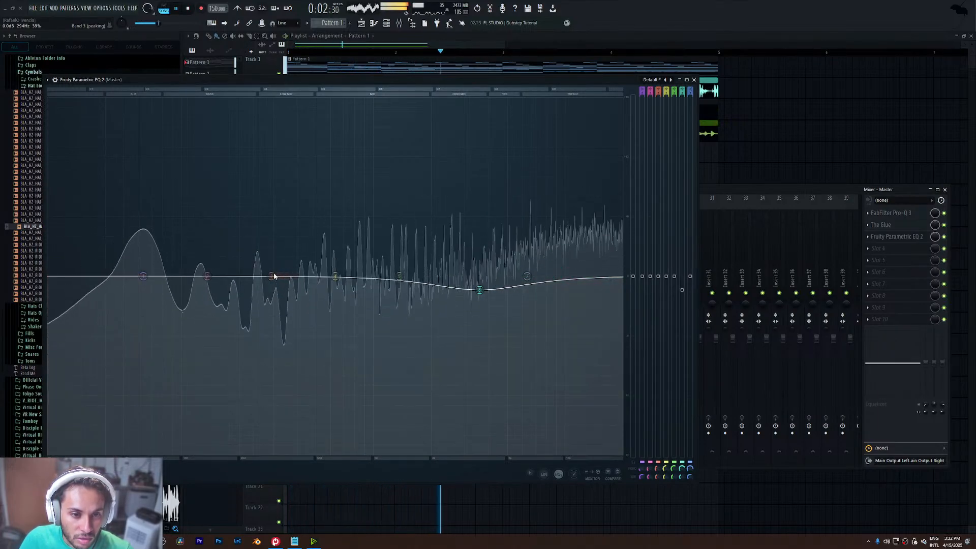
- Raise band 3 by about 1 dB again and cut band 2 by 1.0 dB at about 120 Hz with a 19% width
key(space)
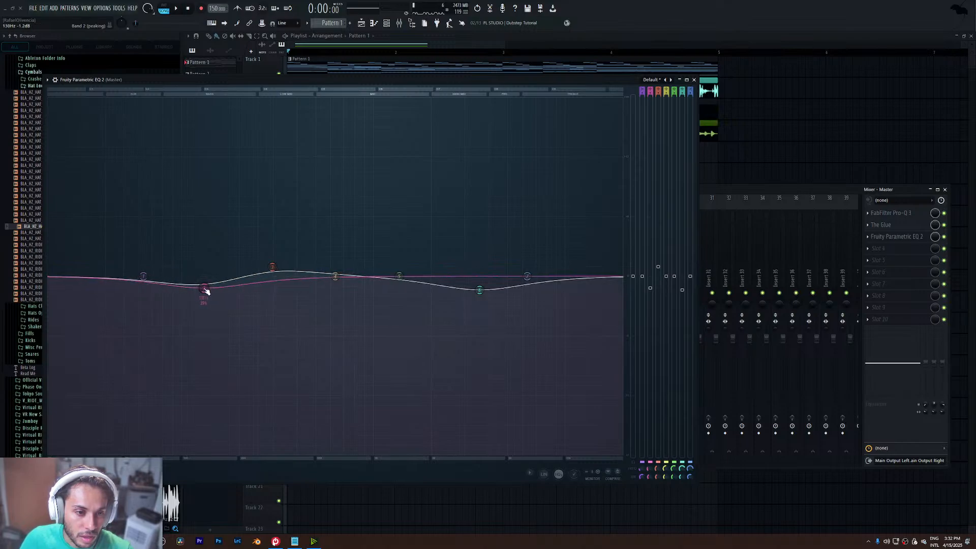
key(space)
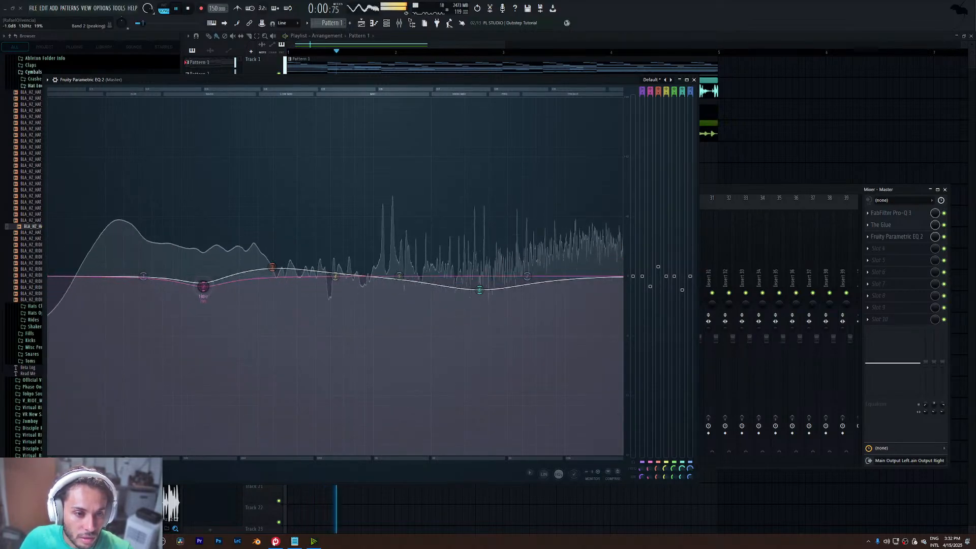
drag(203, 286, 197, 286)
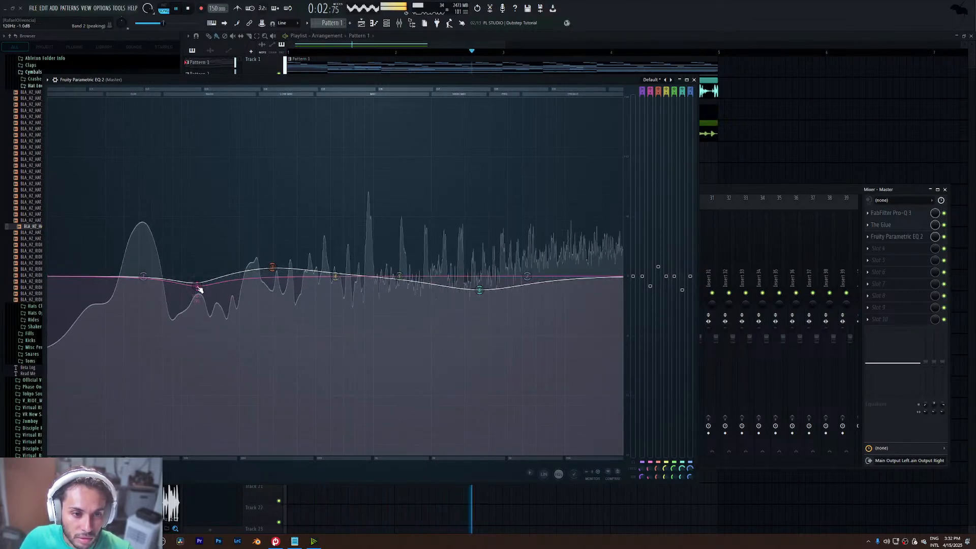
- Raise EQ band 7's high shelf by about 1.1 dB near 6.49 kHz, audition it and close the equalizer
key(space)
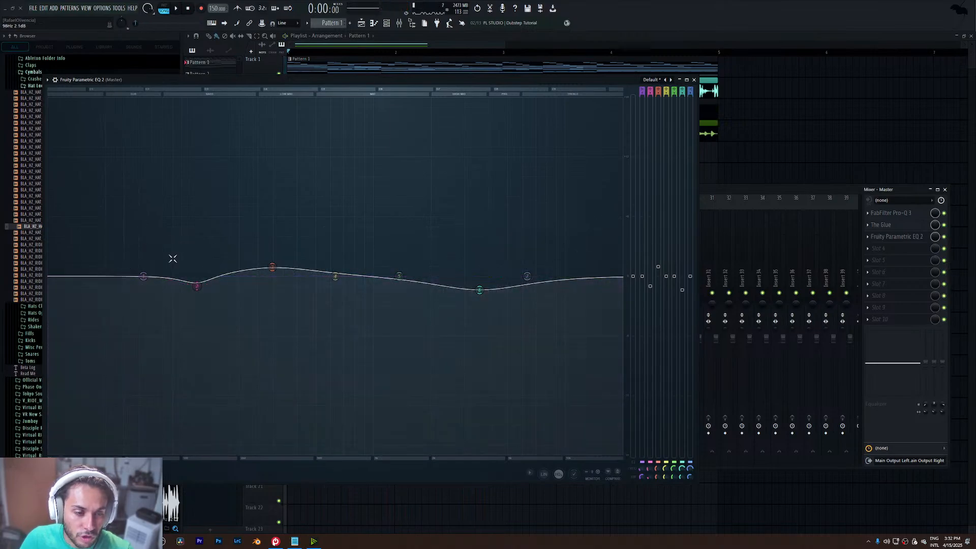
drag(527, 277, 528, 270)
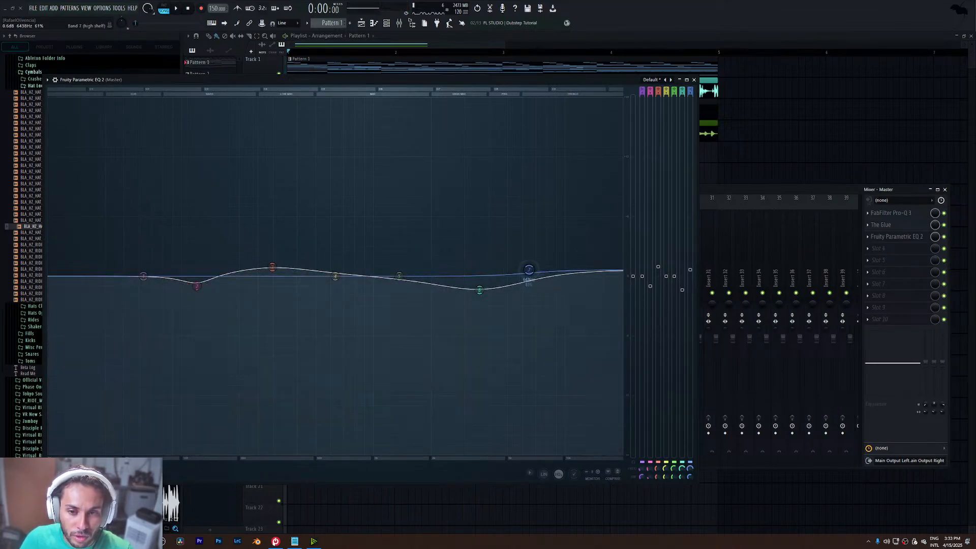
key(space)
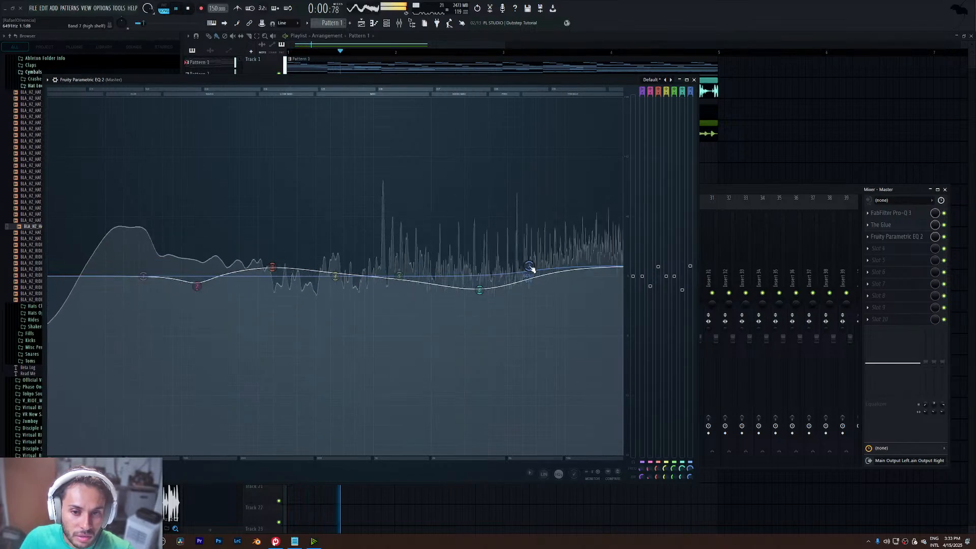
click(694, 80)
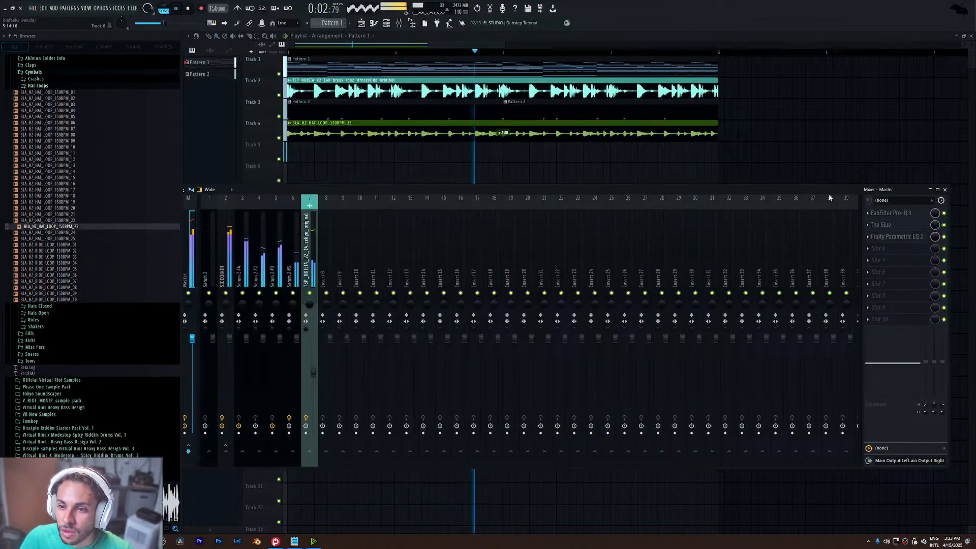
key(space)
- Insert Maximus in the Master's fourth effect slot, move its window clear and load the Default preset
click(890, 248)
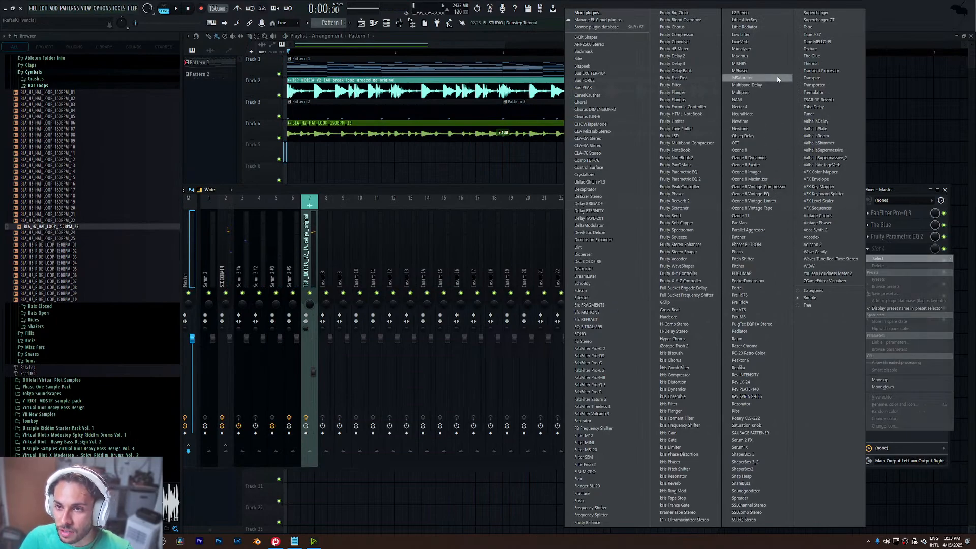
click(767, 61)
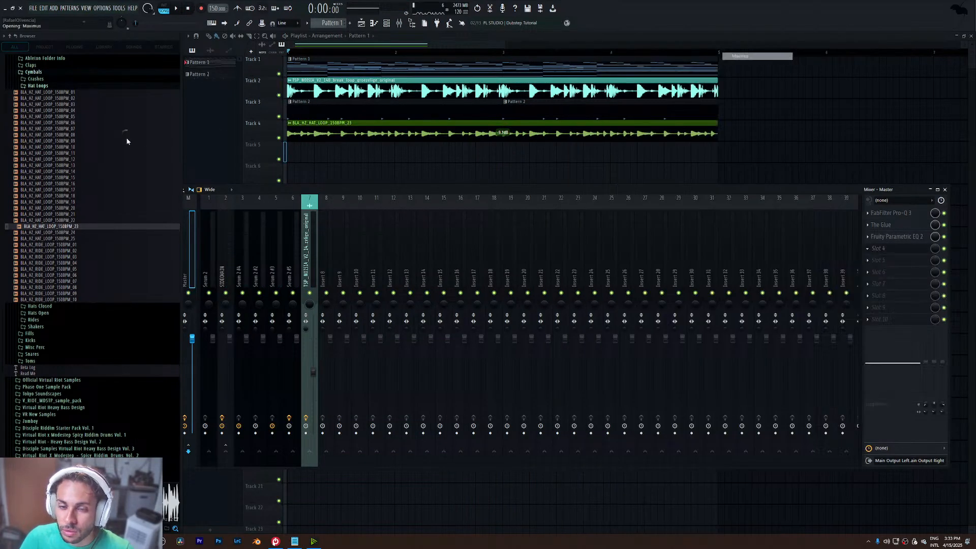
drag(222, 86, 459, 167)
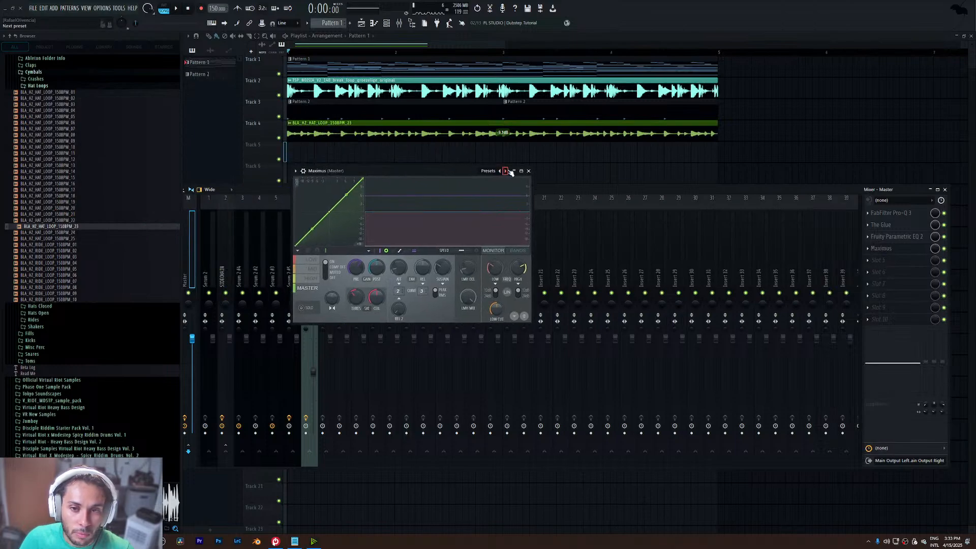
click(514, 173)
click(523, 164)
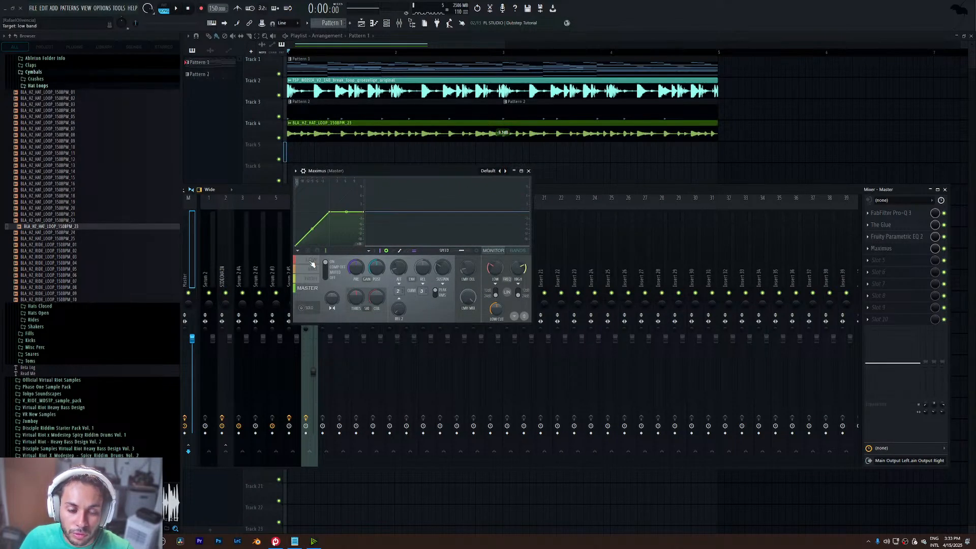
- On Maximus's master band, set the pre gain to 6.0 dB and the soft saturation threshold to 1%, auditioning the sound
click(326, 268)
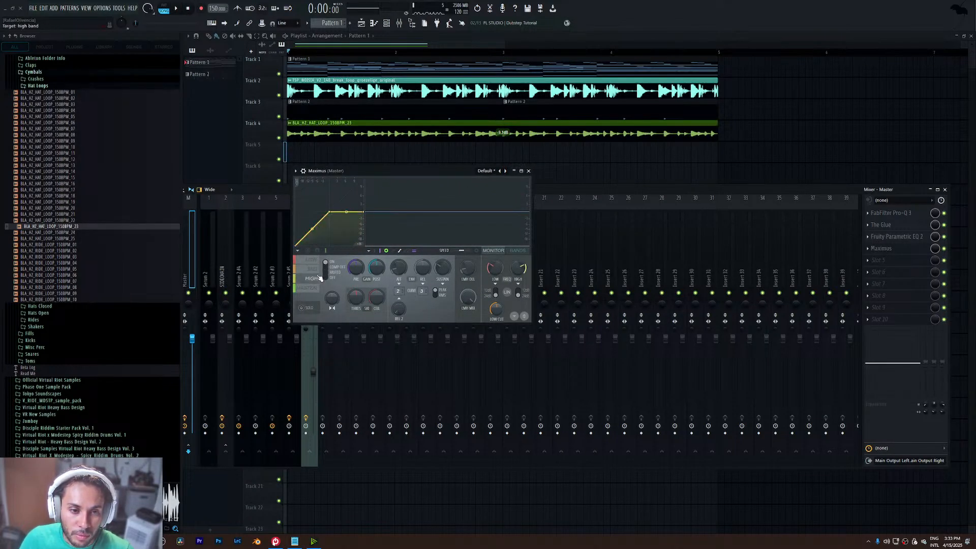
click(317, 288)
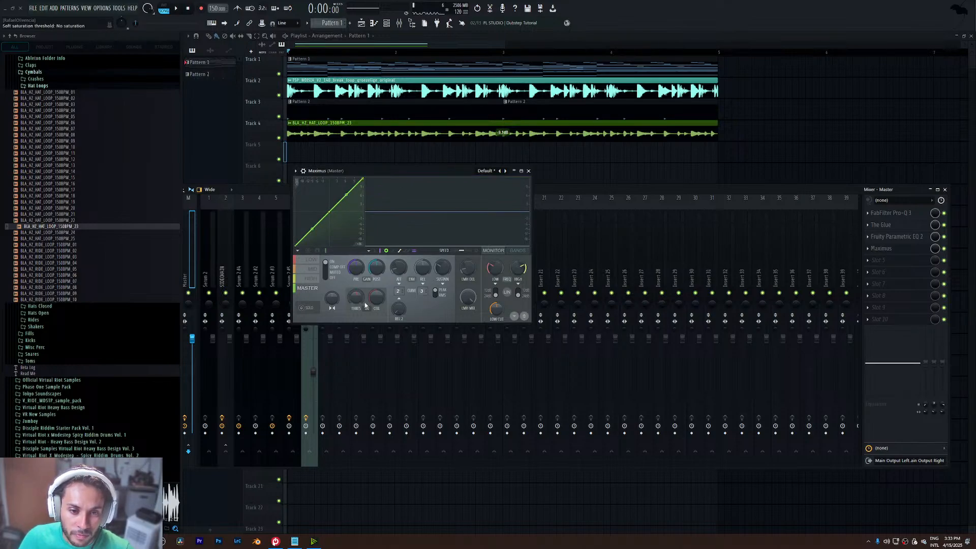
drag(360, 299, 360, 289)
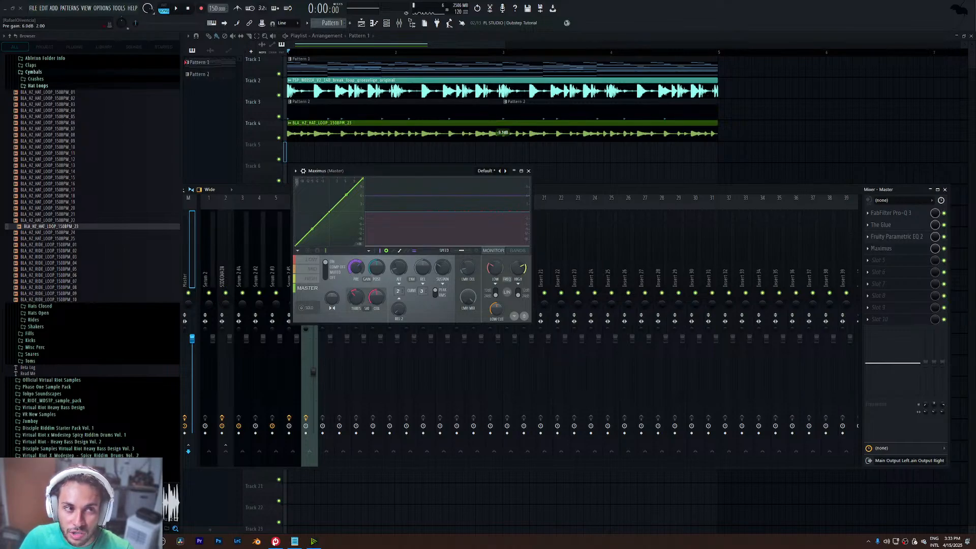
key(space)
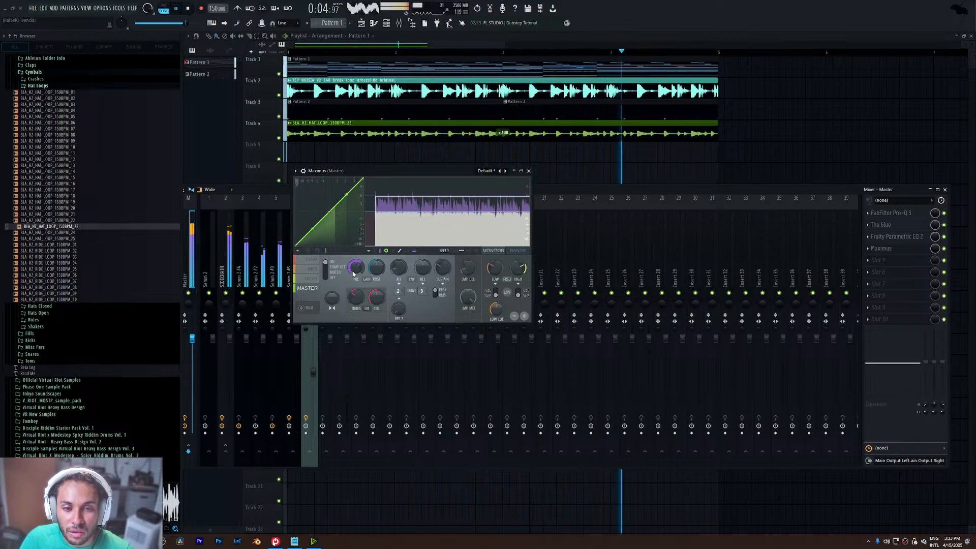
key(space)
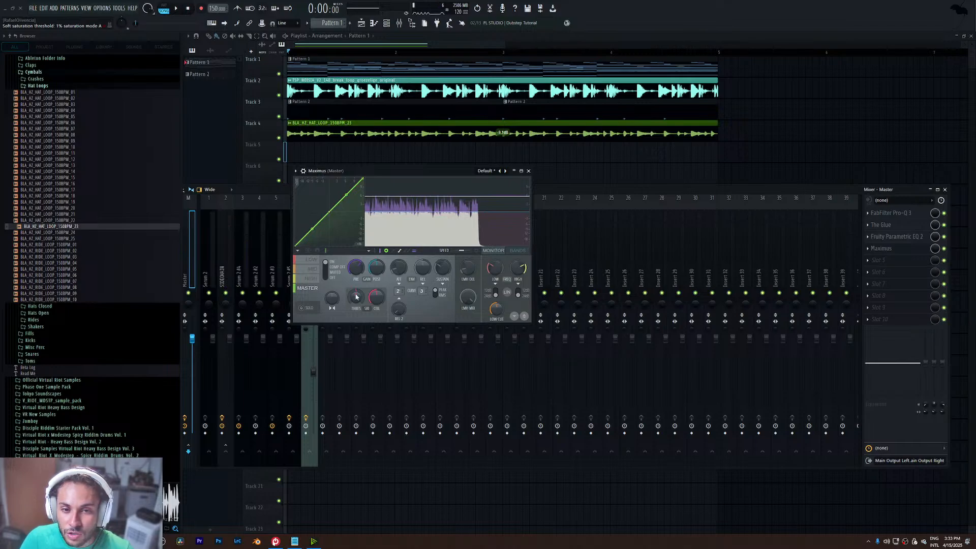
- Try lowering Maximus's master pre gain to about 3.6 dB during playback
key(space)
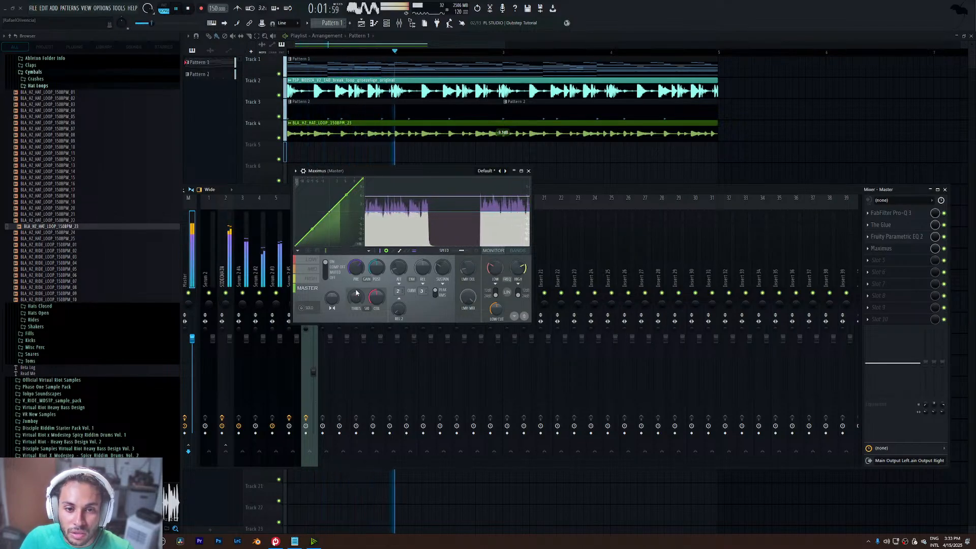
drag(356, 268, 356, 278)
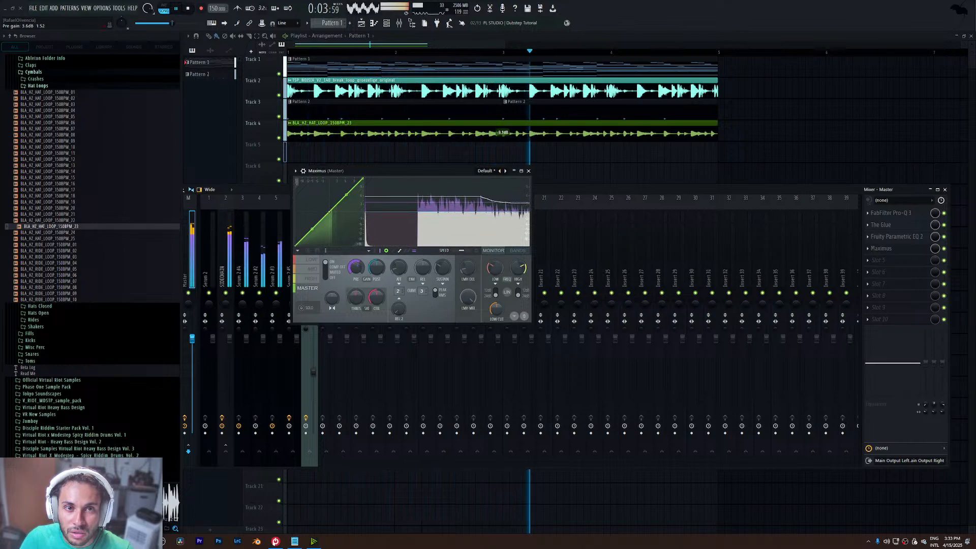
key(space)
right_click(360, 279)
click(796, 265)
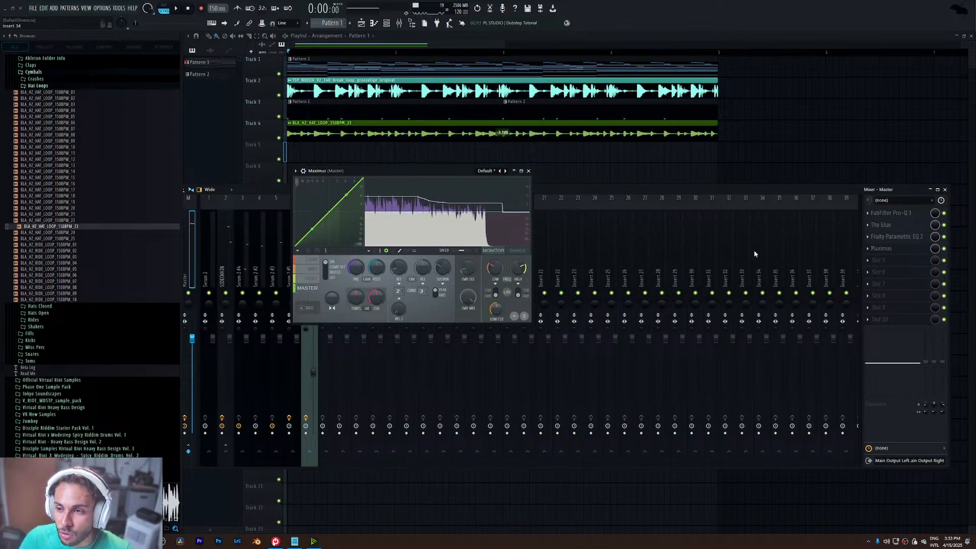
- Check The Glue's settings on the Master and audition Maximus with its master pre gain at about 5.9 dB
click(885, 227)
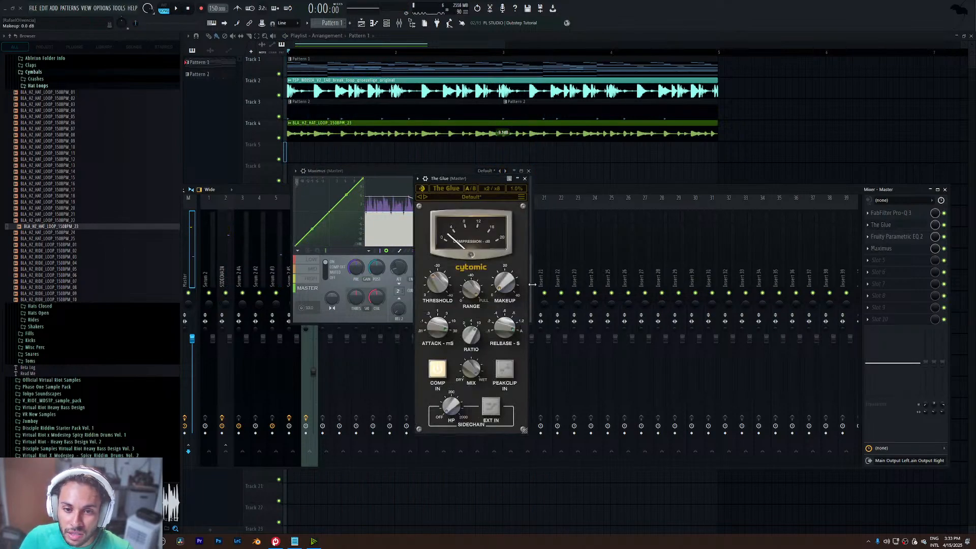
click(525, 178)
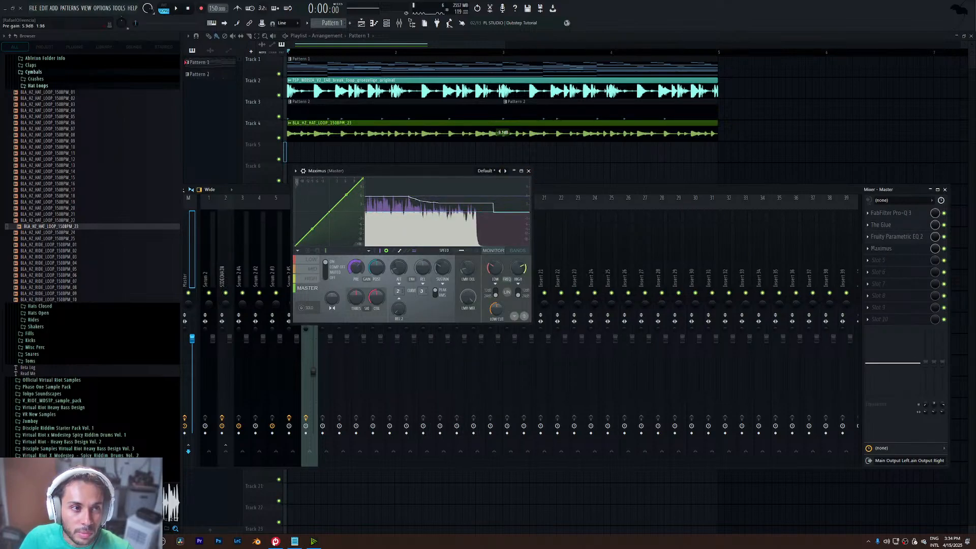
key(space)
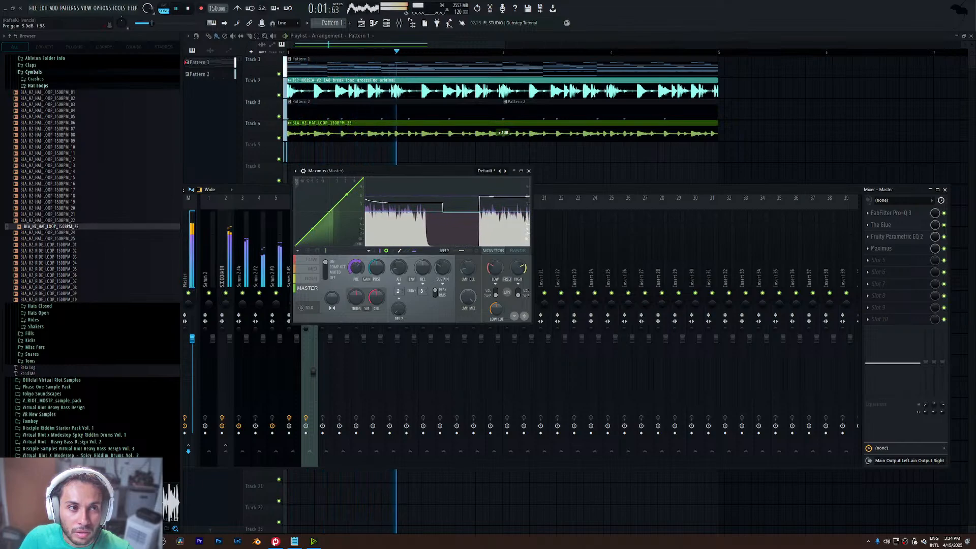
- Examine The Glue's compression meter during playback, stop the song and close the Master's effect windows
click(889, 228)
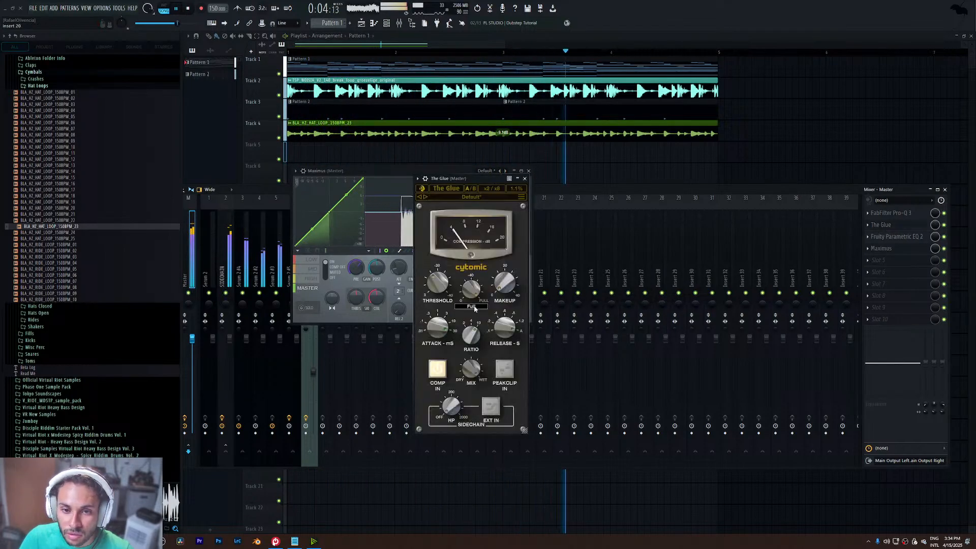
click(527, 177)
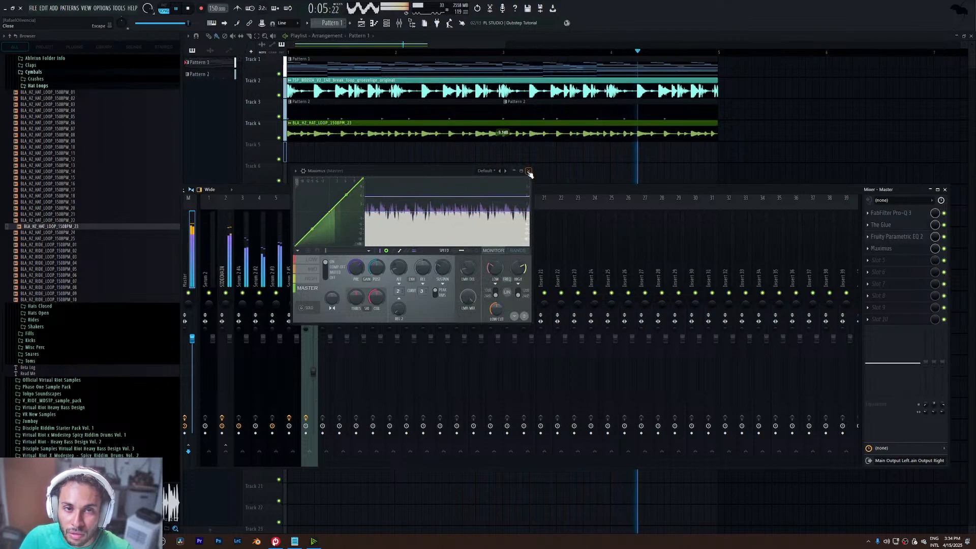
key(space)
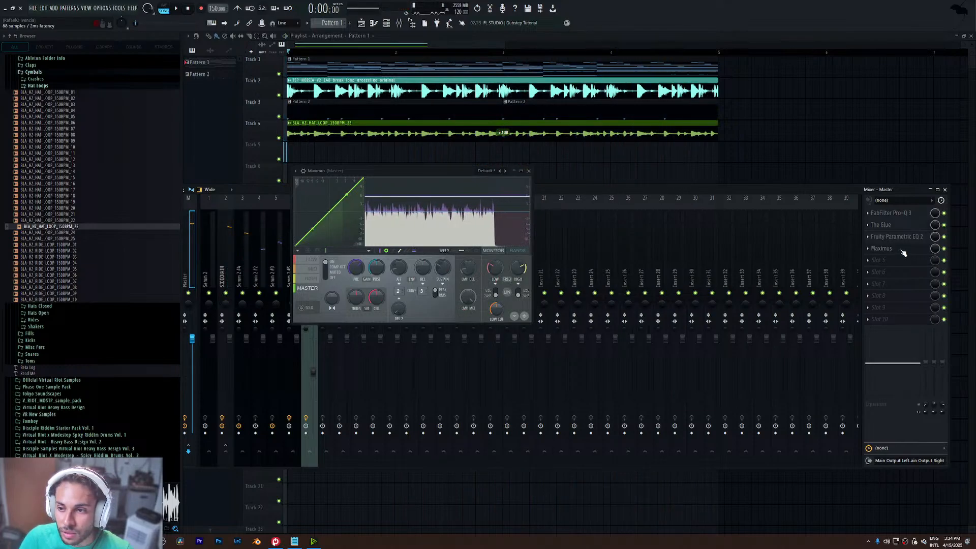
click(900, 250)
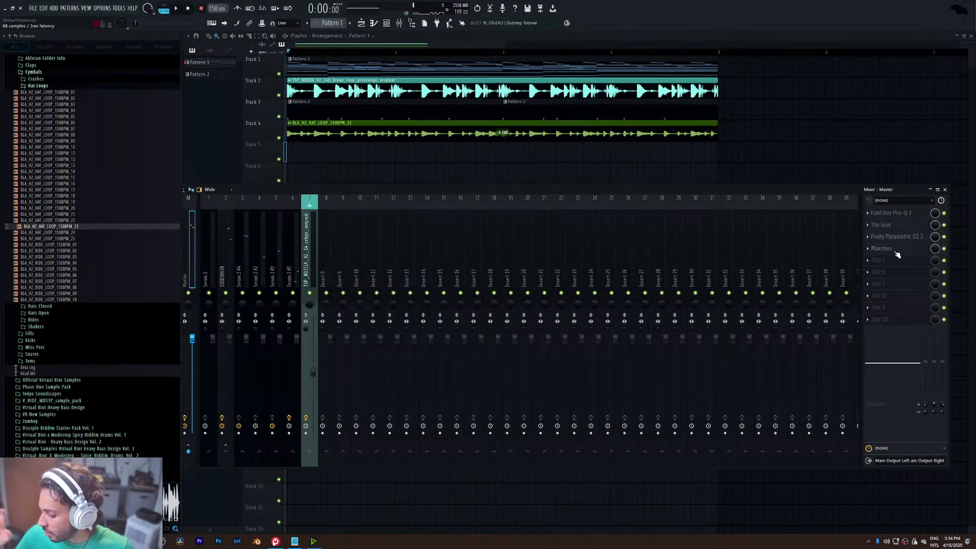
- Examine the kick and snare step velocities of Pattern 2 in the channel rack's graph editor while the song plays
click(389, 24)
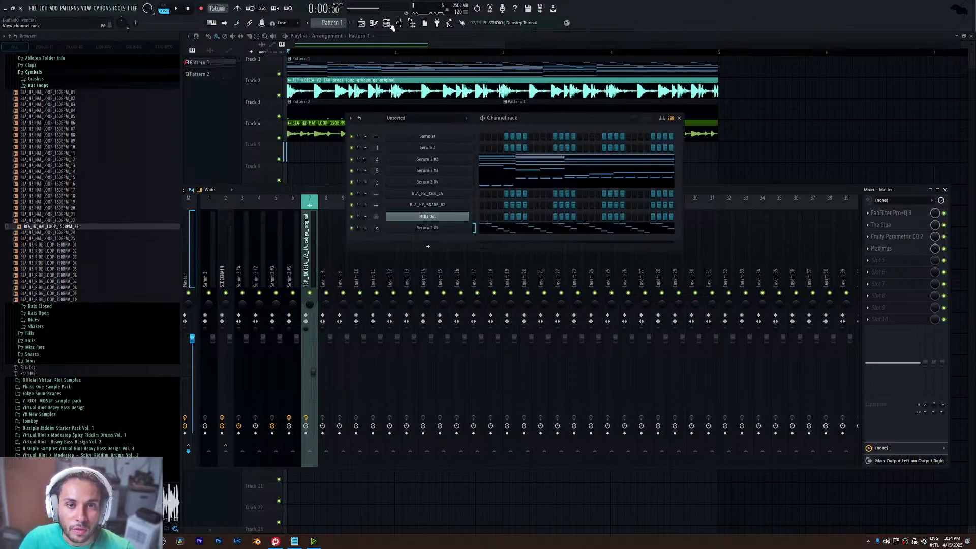
key(space)
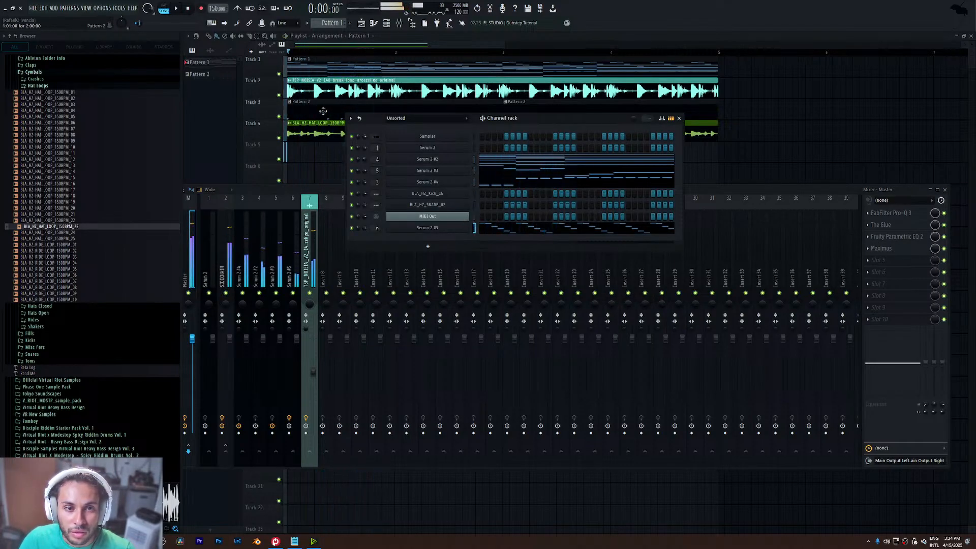
click(323, 111)
key(F6)
click(663, 120)
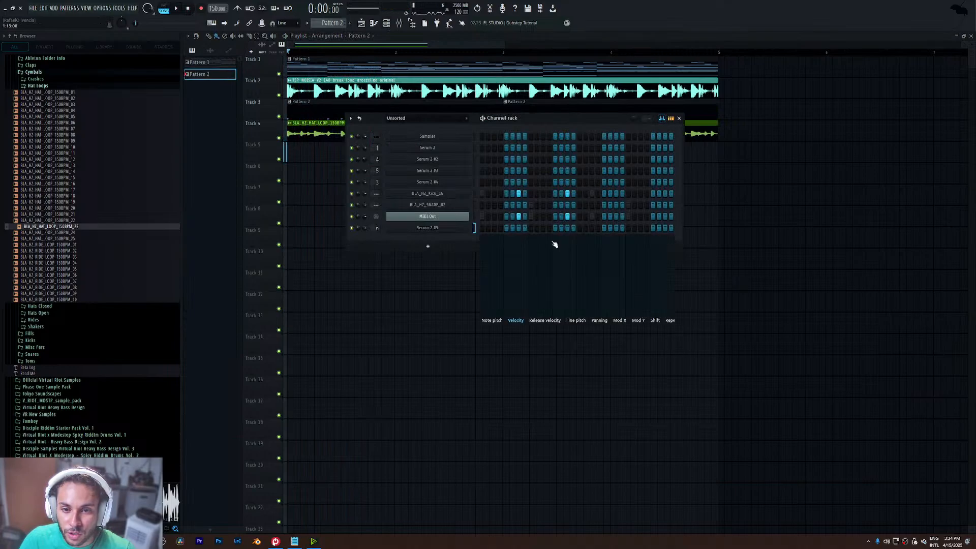
mouse_move(476, 198)
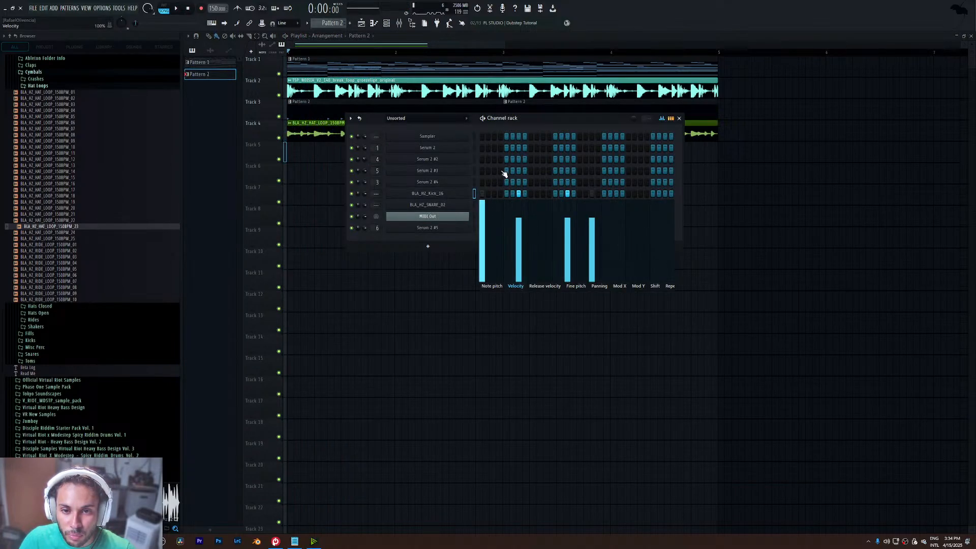
key(space)
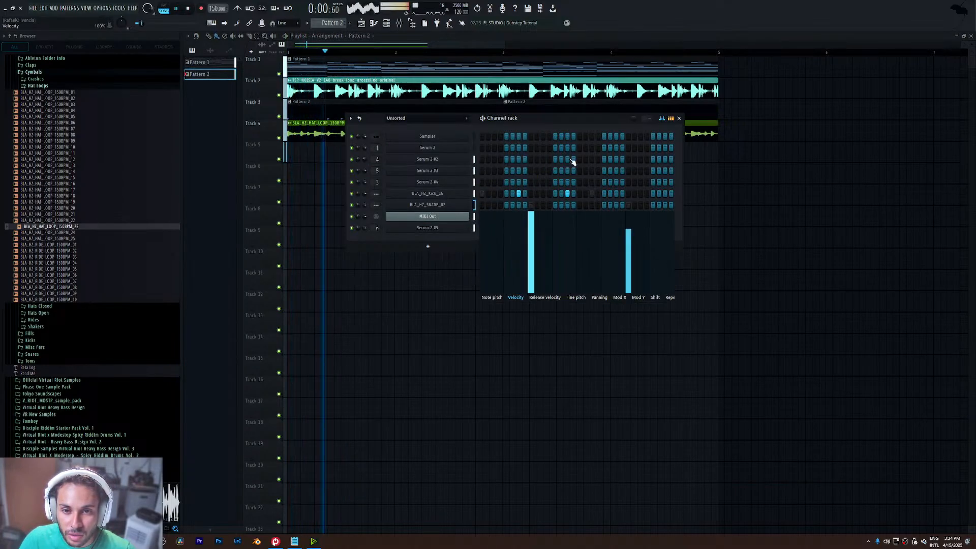
click(402, 26)
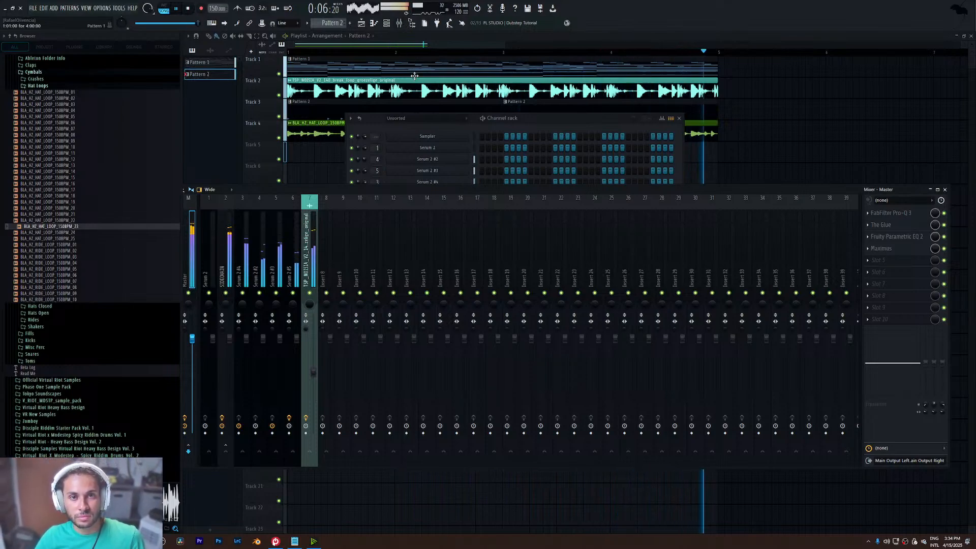
key(space)
- Load the Black Lotus Audio user preset FX - Detuned Filler into the first Serum 2 channel, play it and close the synth
click(475, 148)
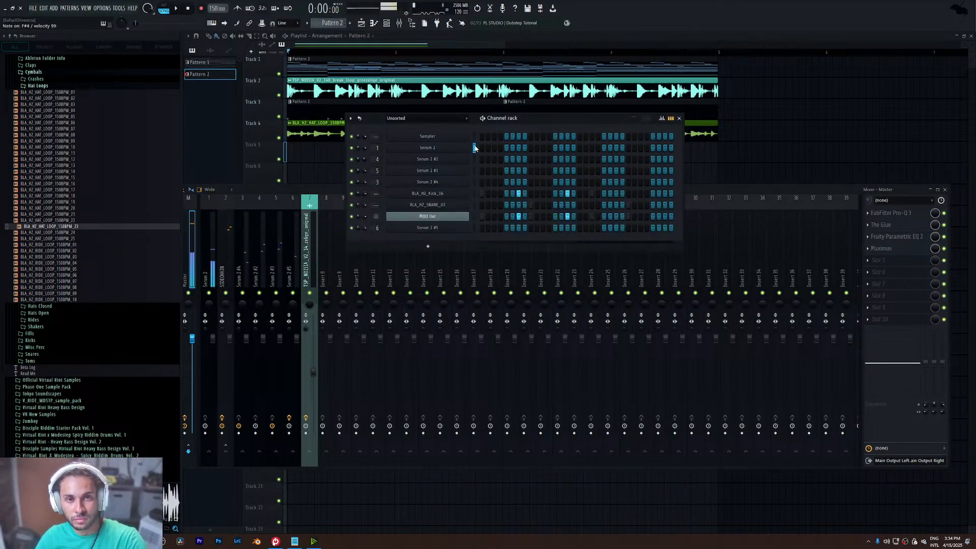
right_click(451, 148)
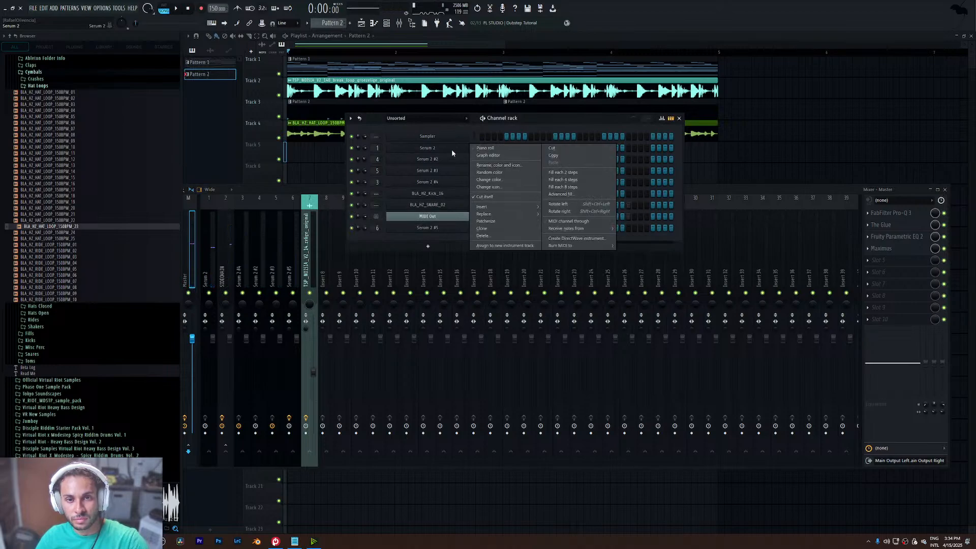
click(509, 156)
click(594, 104)
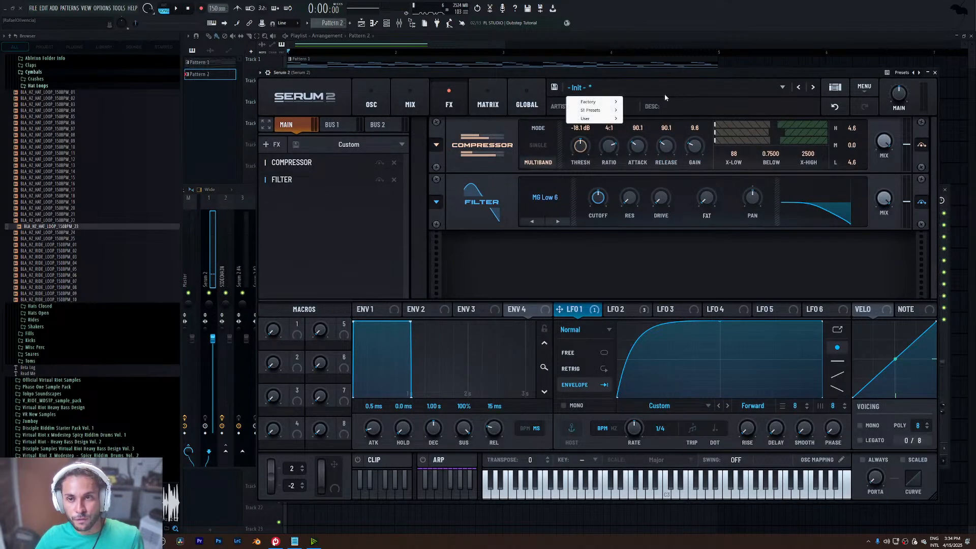
mouse_move(646, 119)
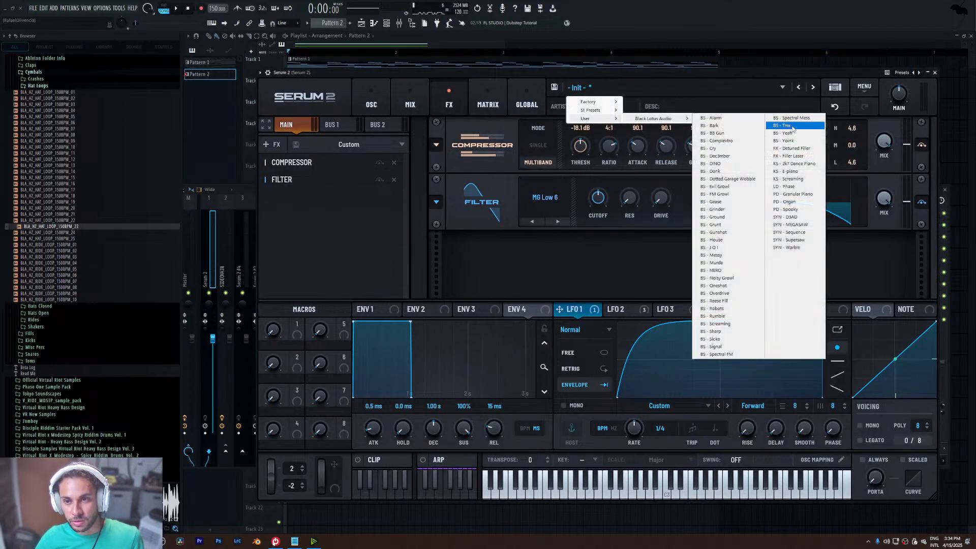
click(804, 149)
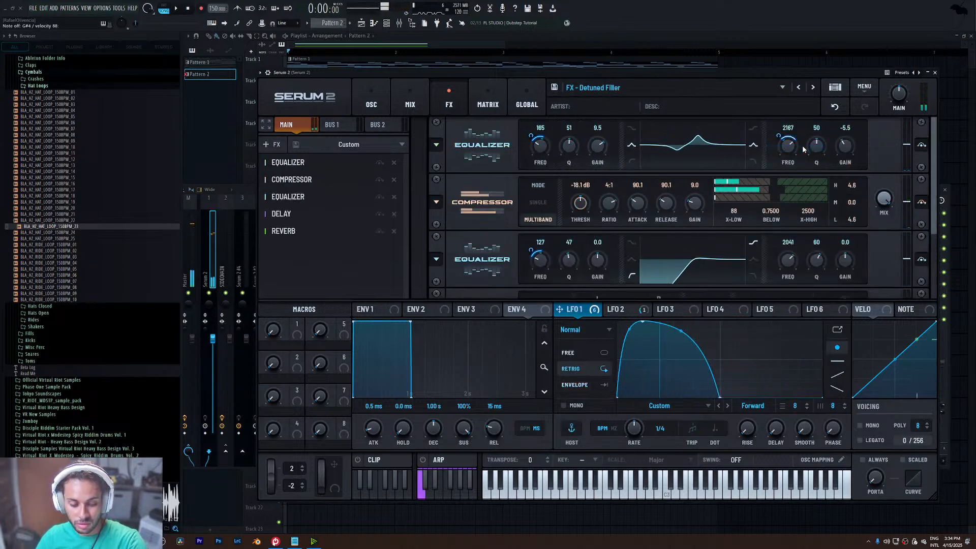
key(Escape)
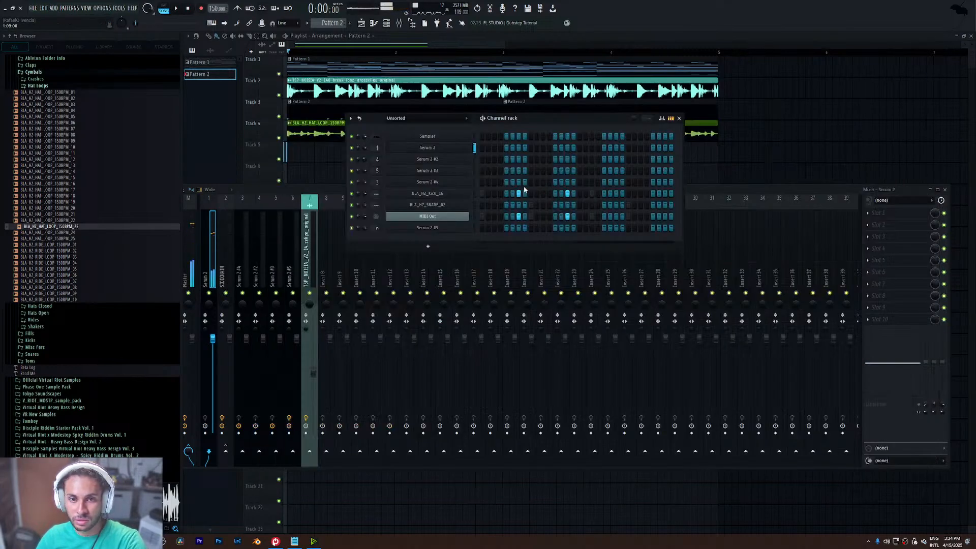
- Create an empty Pattern 3 and fill it with one sustained note on the first Serum 2 channel
click(352, 24)
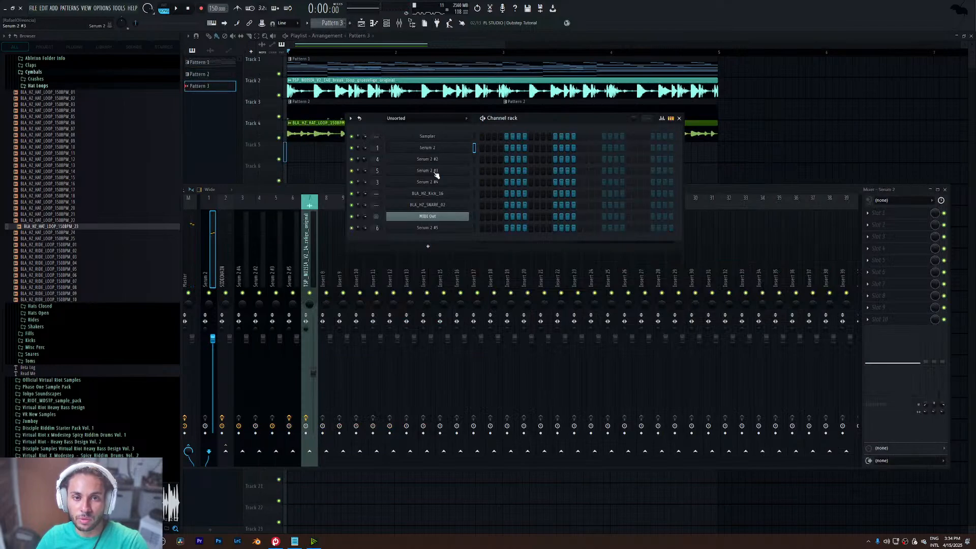
right_click(462, 151)
click(476, 148)
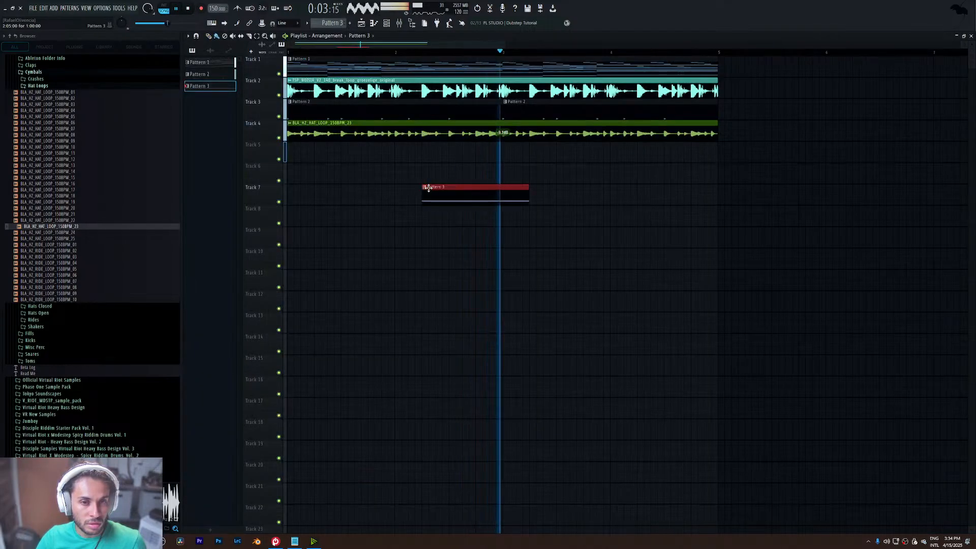
- Place Pattern 3 at the start of Track 5 and duplicate it three times in a row
drag(425, 188, 243, 154)
key(ctrl+b)
key(ctrl+b)
key(ctrl+b)
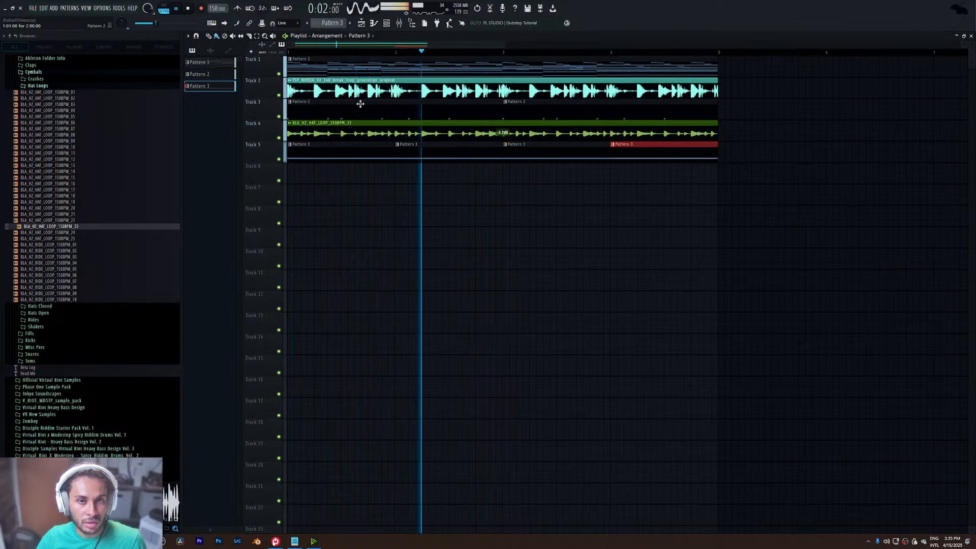
- Lower the Serum 2 mixer track's volume to about -19.8 dB and move the track to the other side of SIDECHAIN, into insert 2
key(F6)
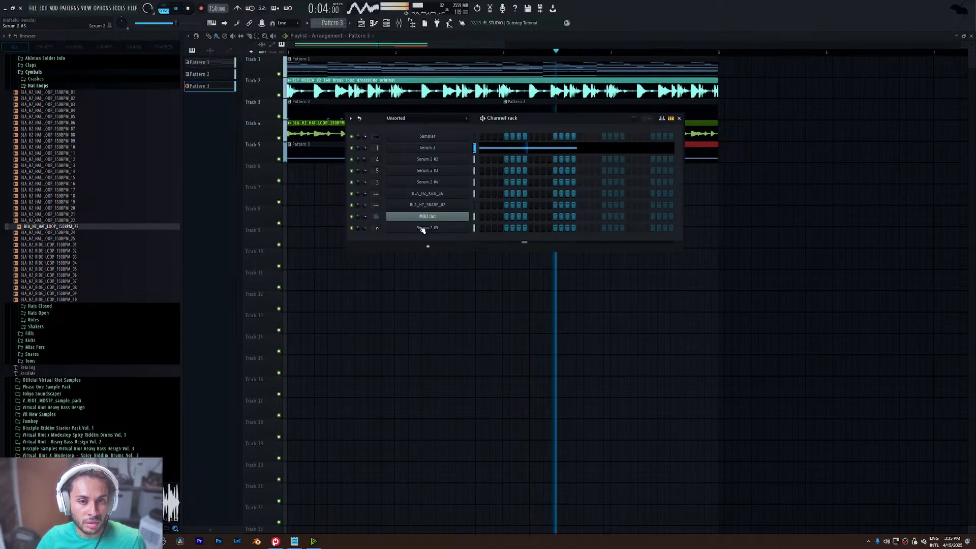
click(427, 148)
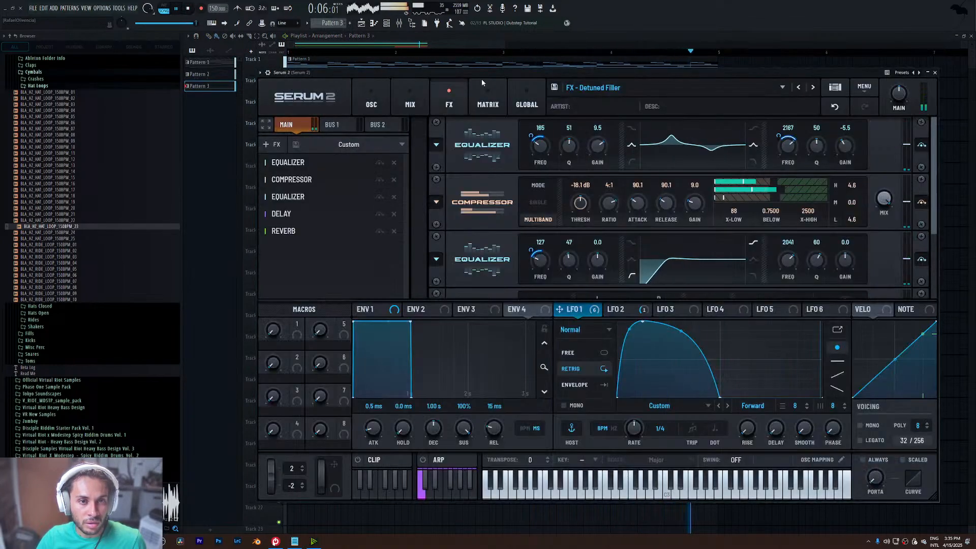
click(936, 73)
double_click(370, 150)
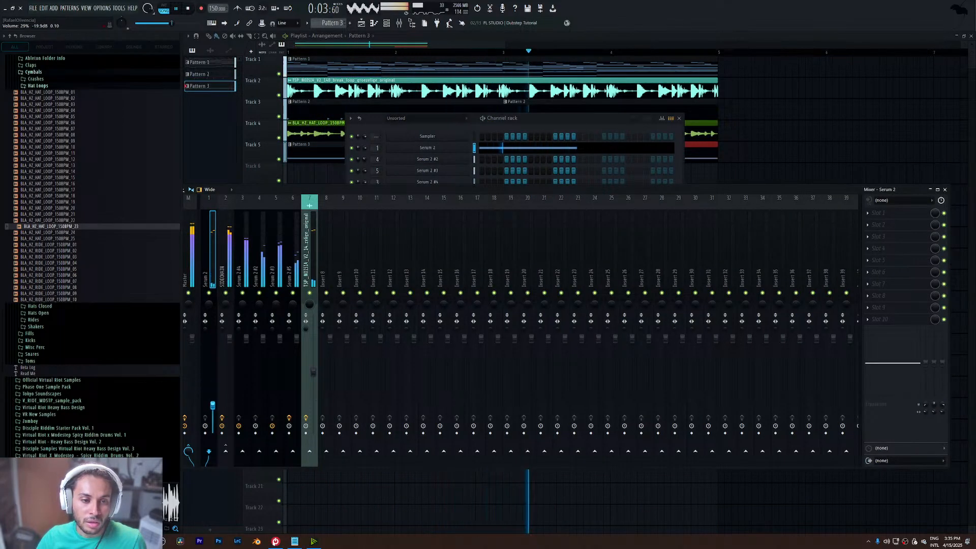
key(alt+Right)
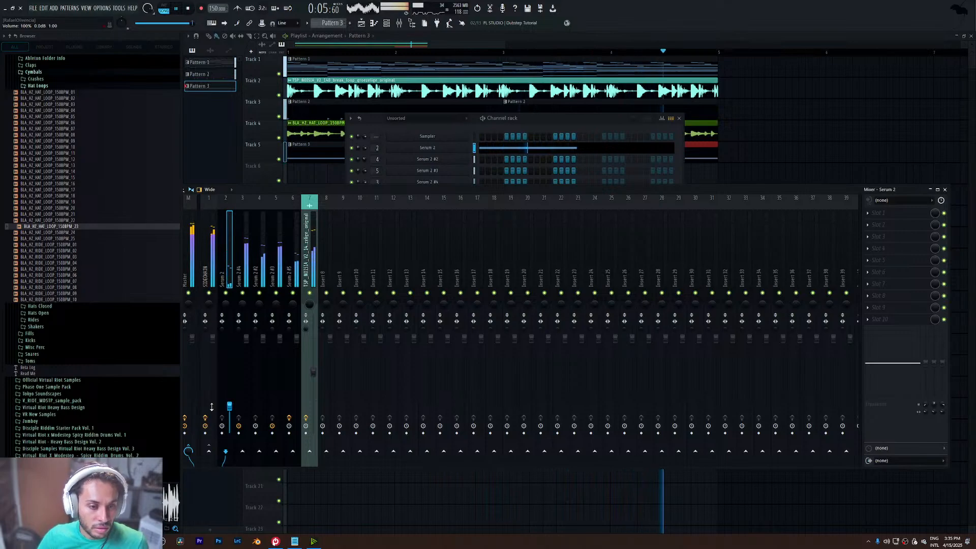
- Route the Serum 2 mixer track only to the SIDECHAIN track and resume playback
key(space)
right_click(209, 451)
click(252, 460)
key(space)
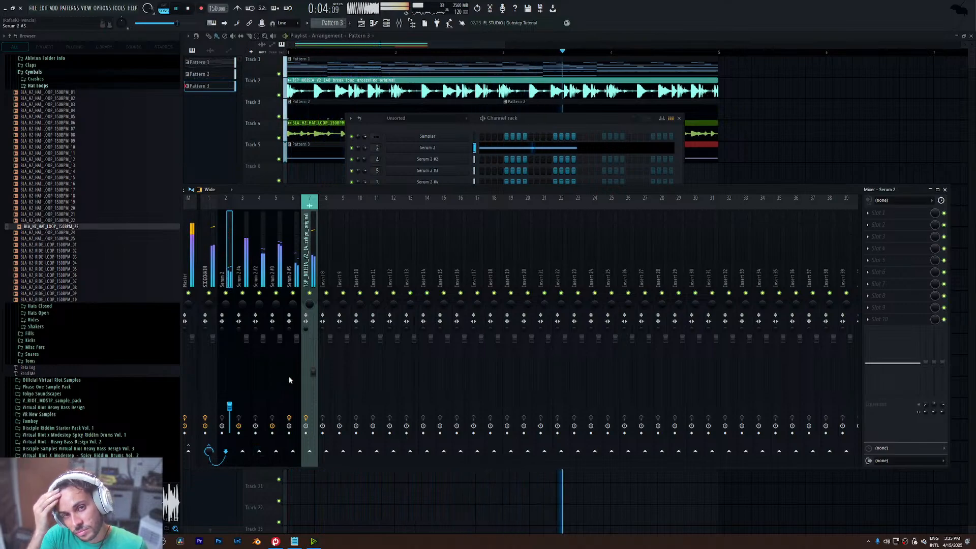
- Delete the Pattern 1 clip from Track 1 of the playlist and split Pattern 1 by channel
key(F12)
drag(505, 43, 704, 59)
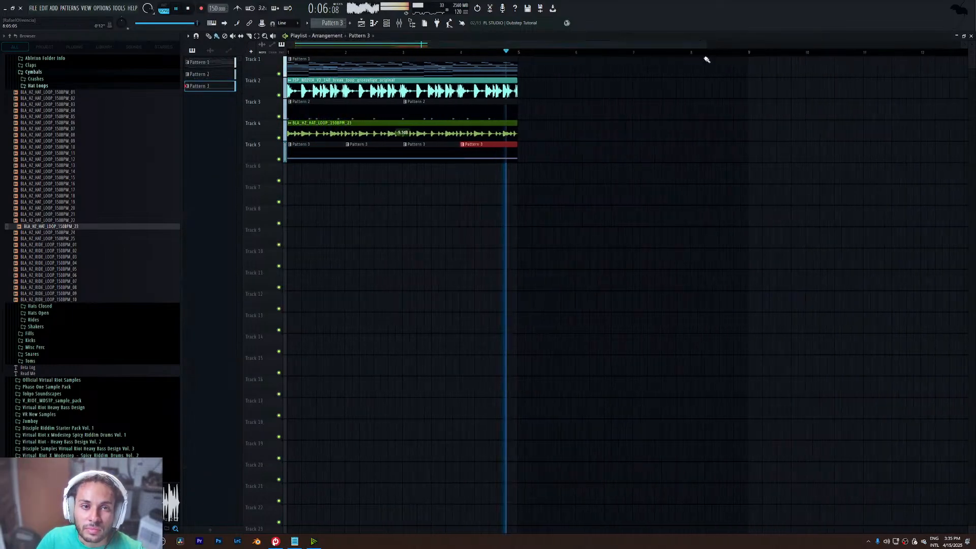
key(space)
drag(546, 59, 312, 156)
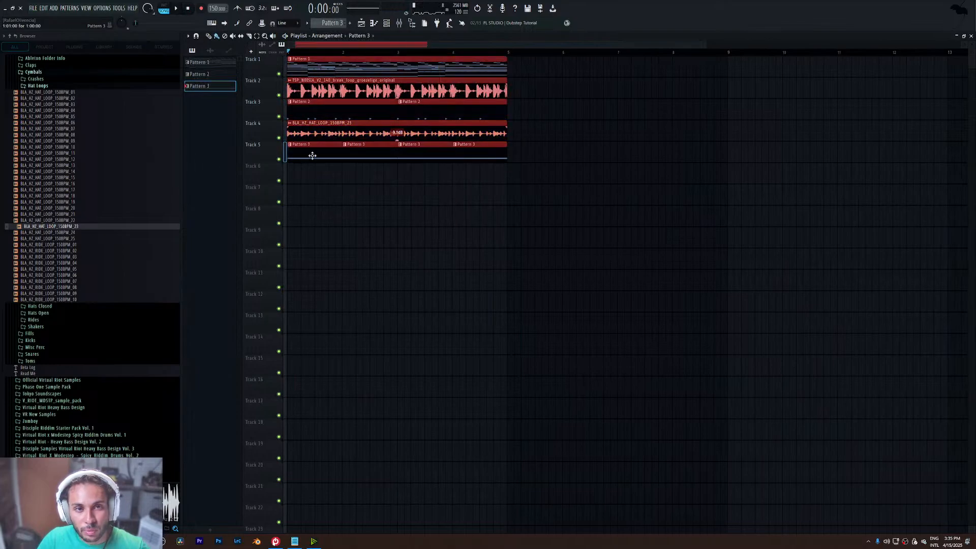
click(549, 149)
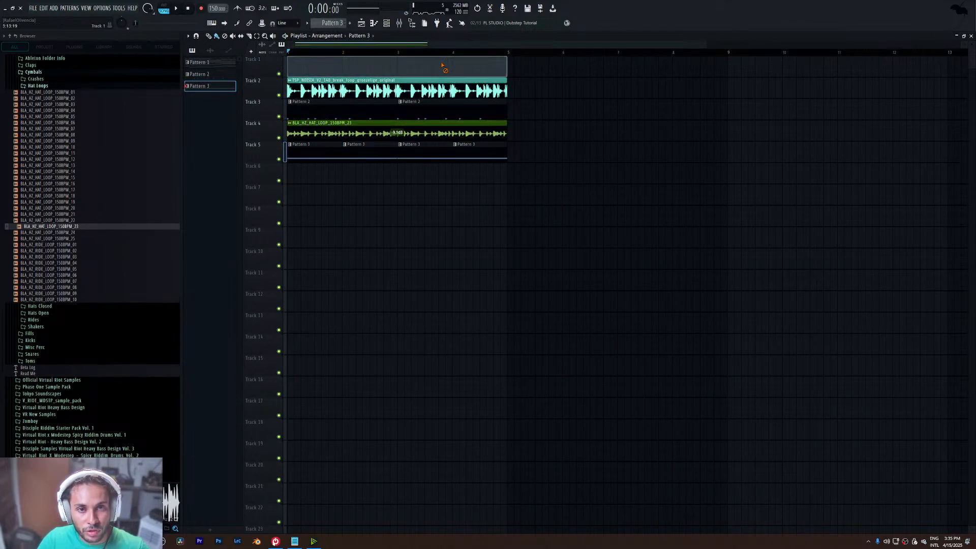
right_click(386, 64)
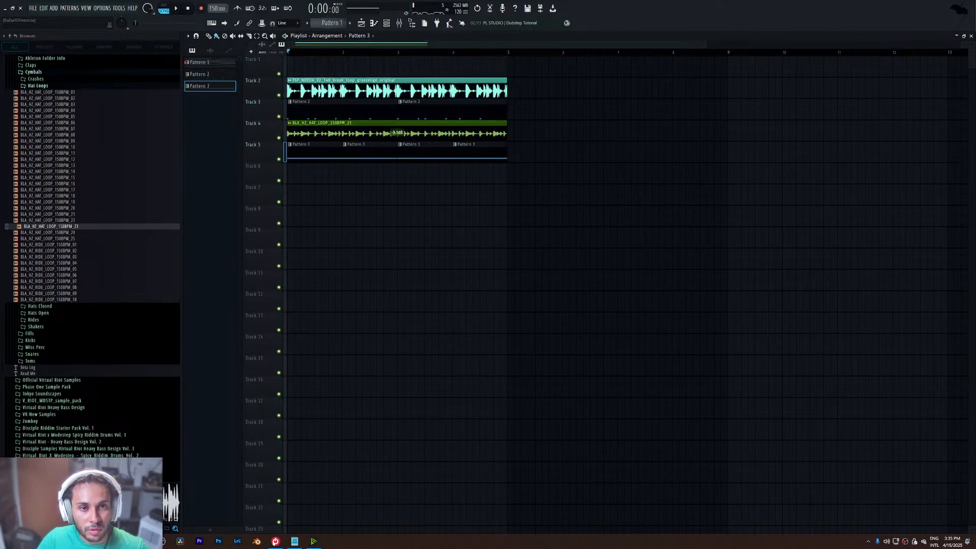
click(308, 24)
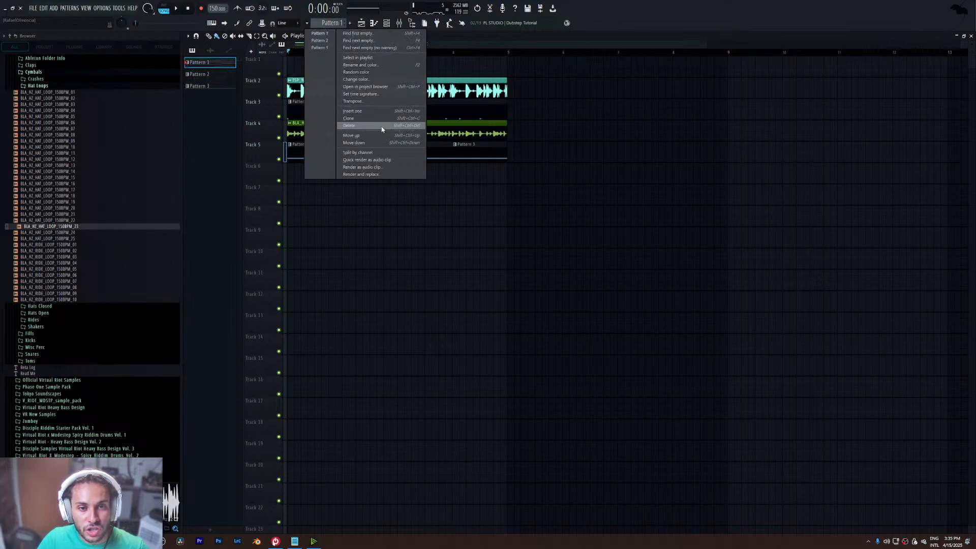
click(381, 153)
- Place the Serum 2 #2 pattern on Track 1 and Serum 2 #3 on Track 6, and audition Track 6 in solo
drag(211, 62, 301, 70)
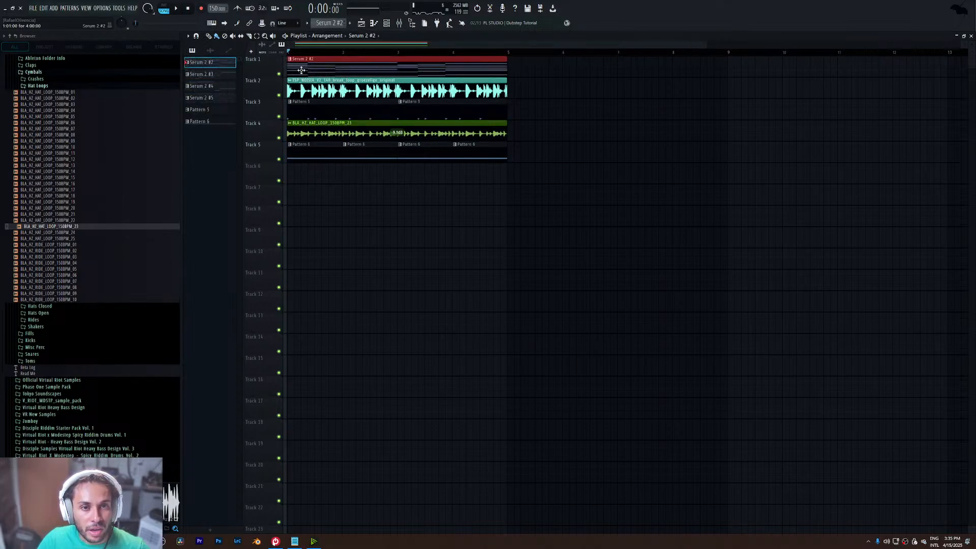
mouse_move(292, 151)
mouse_down()
mouse_move(388, 190)
mouse_move(295, 170)
mouse_up()
right_click(279, 180)
key(space)
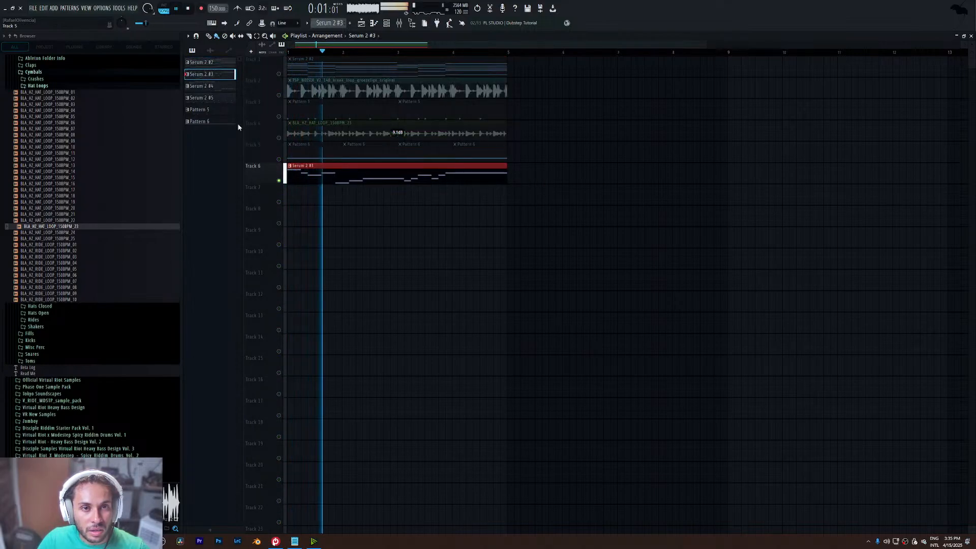
- Place the Serum 2 #4 pattern on Track 7 and Serum 2 #5 on Track 8, auditioning the new tracks in solo
drag(201, 86, 327, 192)
key(space)
right_click(279, 202)
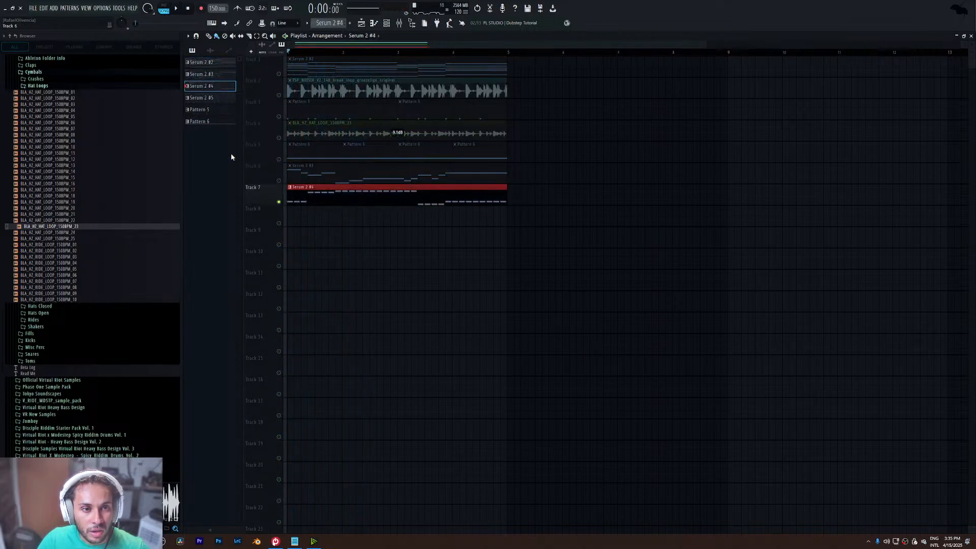
drag(227, 102, 327, 224)
key(space)
right_click(278, 224)
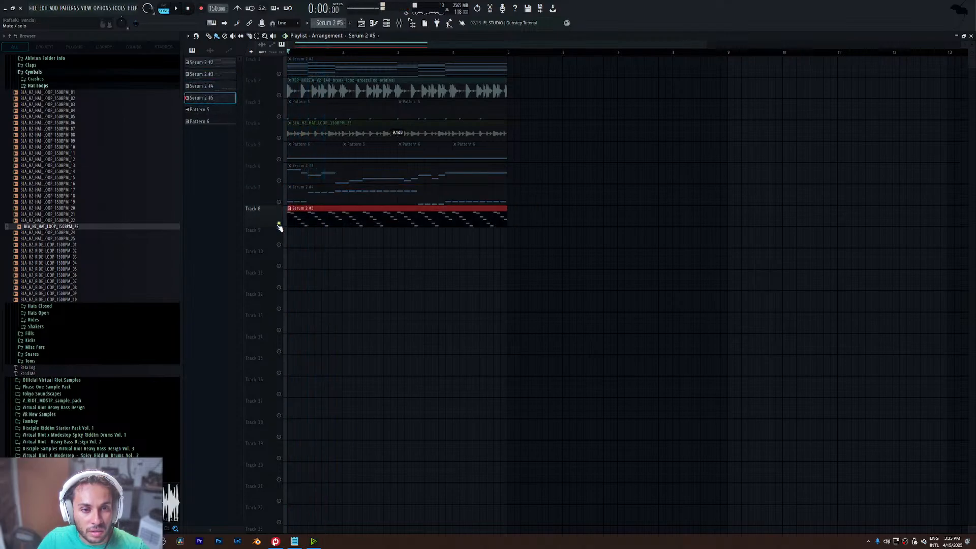
key(space)
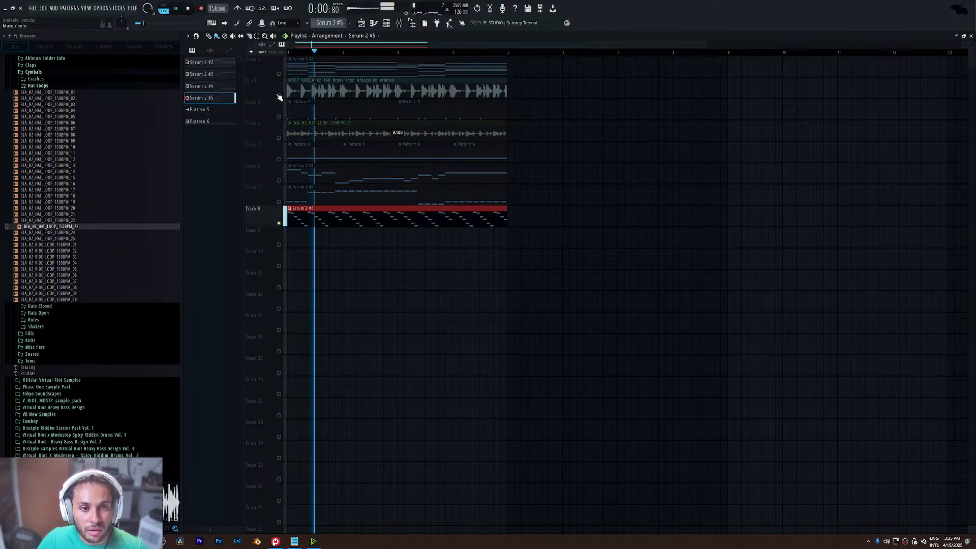
- Reorder the playlist so the kick and snare pattern is on Track 1 and Serum 2 #2 on Track 4, and play all tracks unsoloed
key(space)
drag(265, 66, 270, 131)
right_click(279, 74)
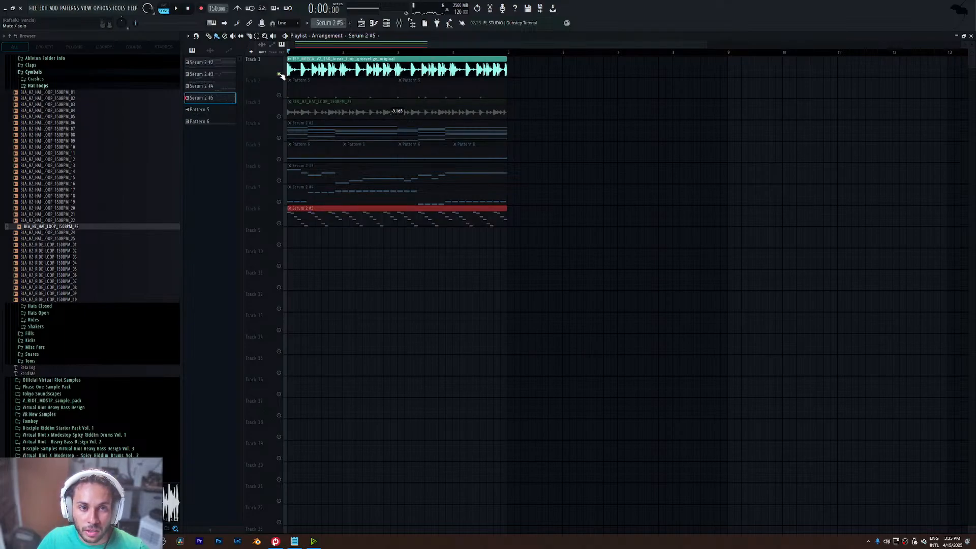
drag(259, 84, 266, 66)
key(space)
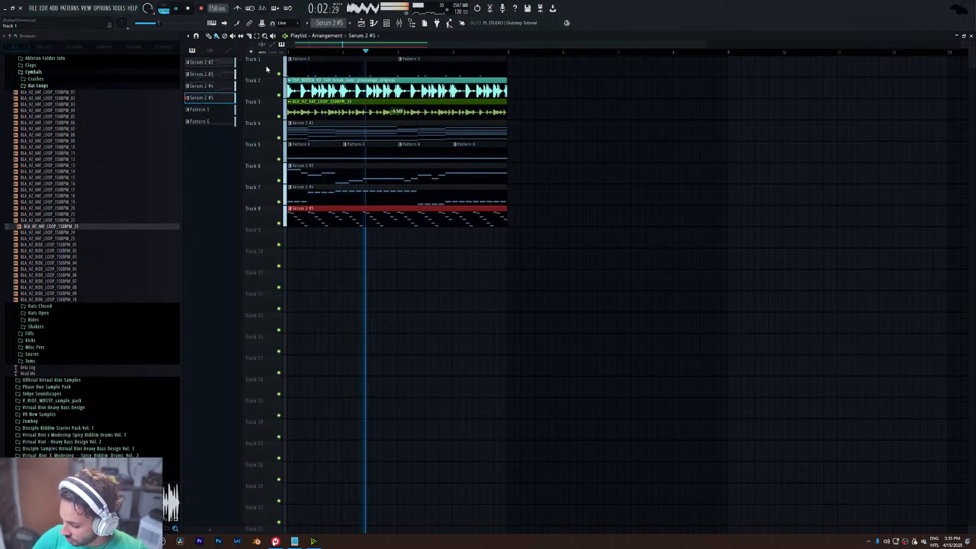
- Duplicate all the Serum clips on Tracks 4 to 8 so they repeat from bar 5
drag(323, 122, 561, 209)
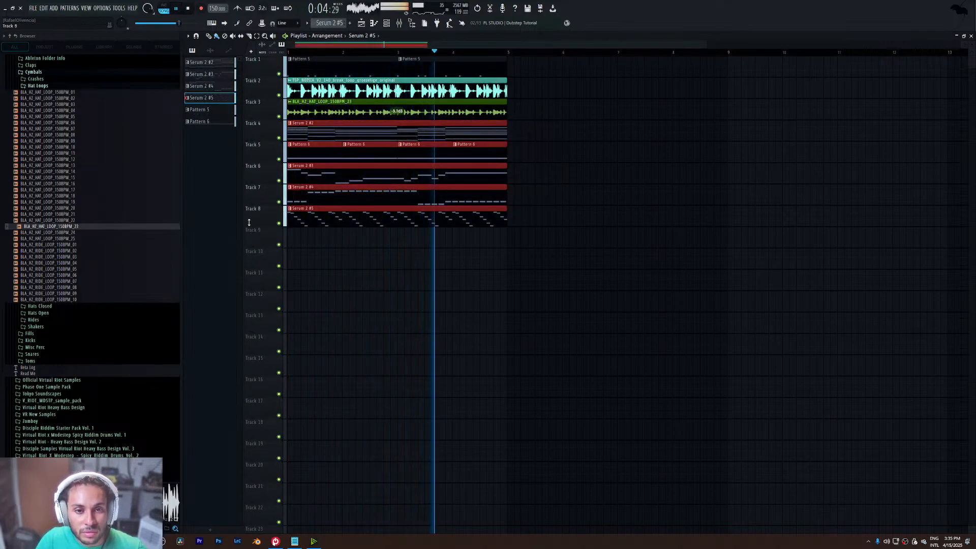
key(ctrl+b)
- Add a D#4 note at 5:01:00 and an A#4 note at 5:05:00 to the Serum 2 #3 melody, each 0:04:00 long
double_click(556, 168)
key(space)
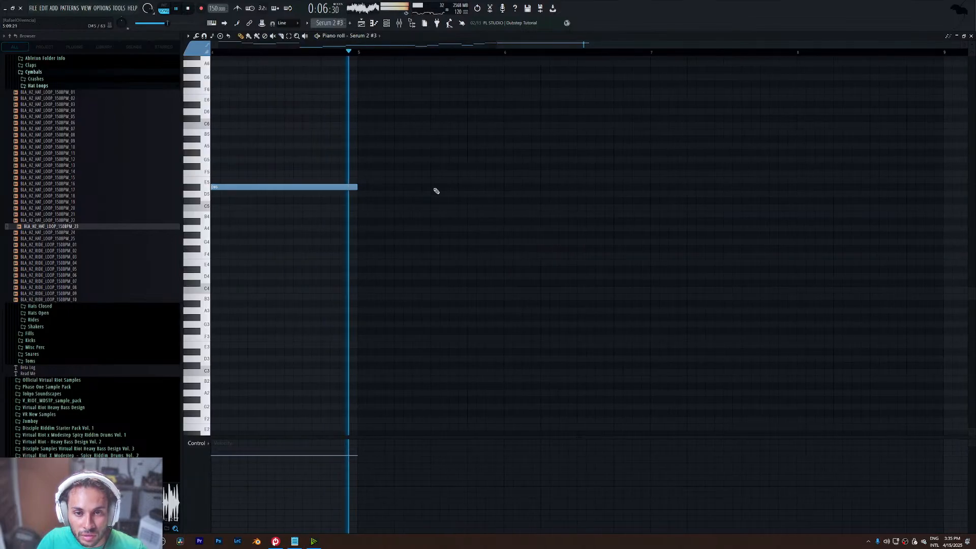
drag(359, 230, 357, 270)
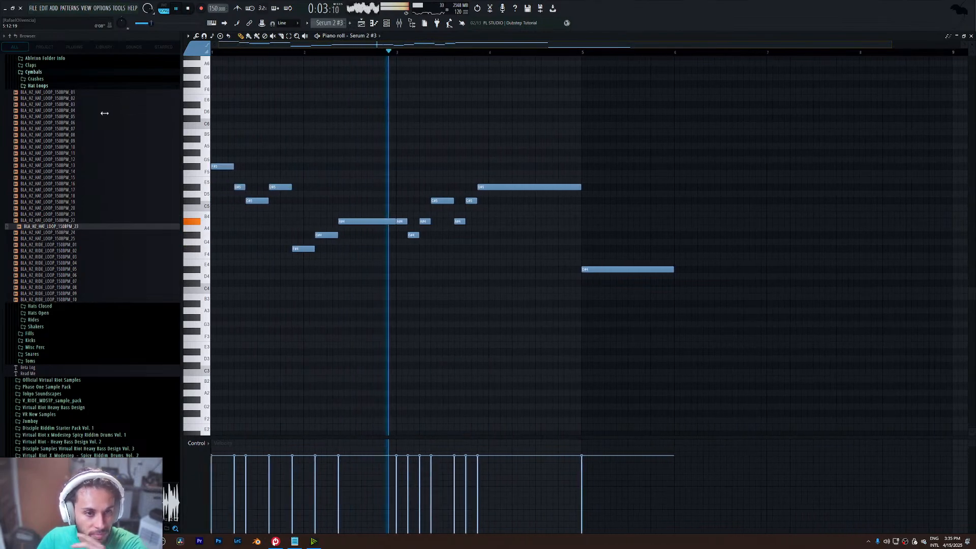
scroll(305, 114, up, 1)
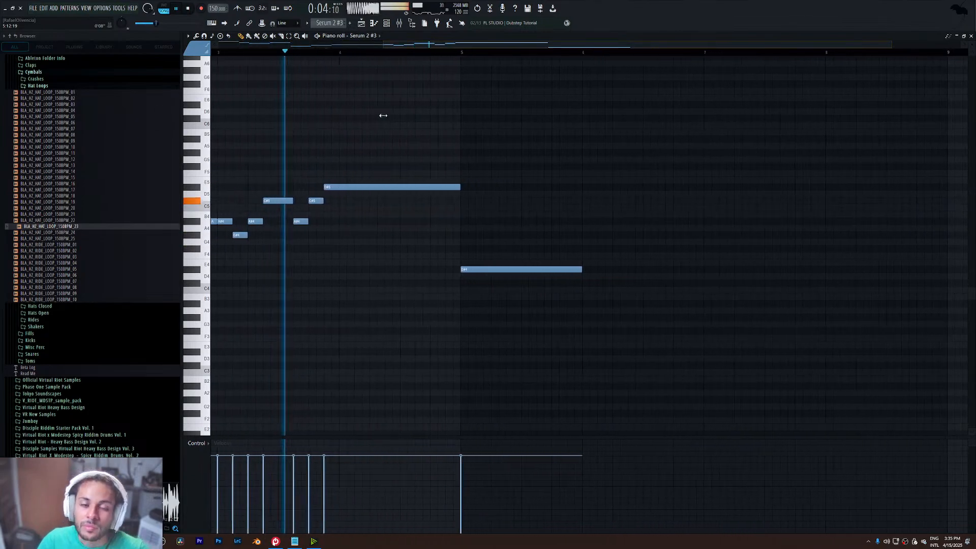
drag(573, 268, 486, 269)
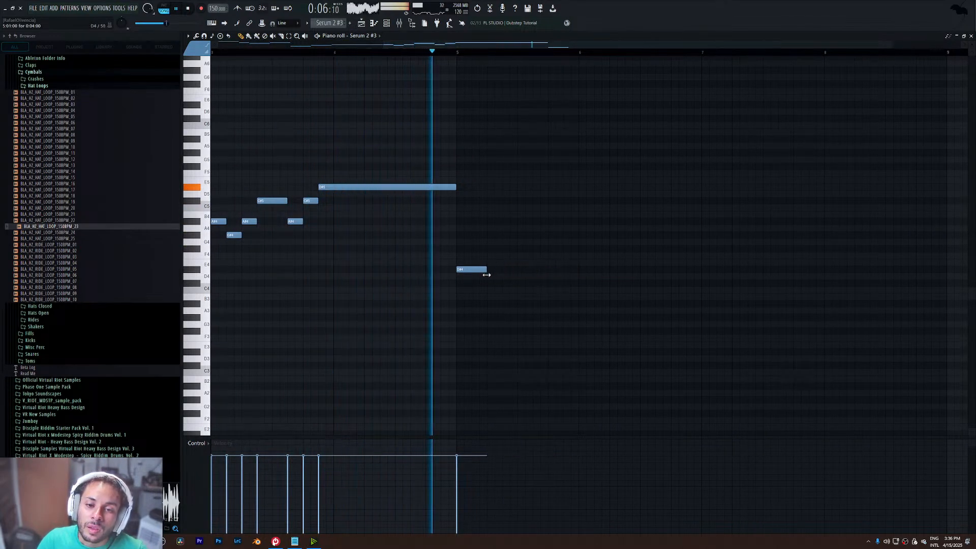
key(space)
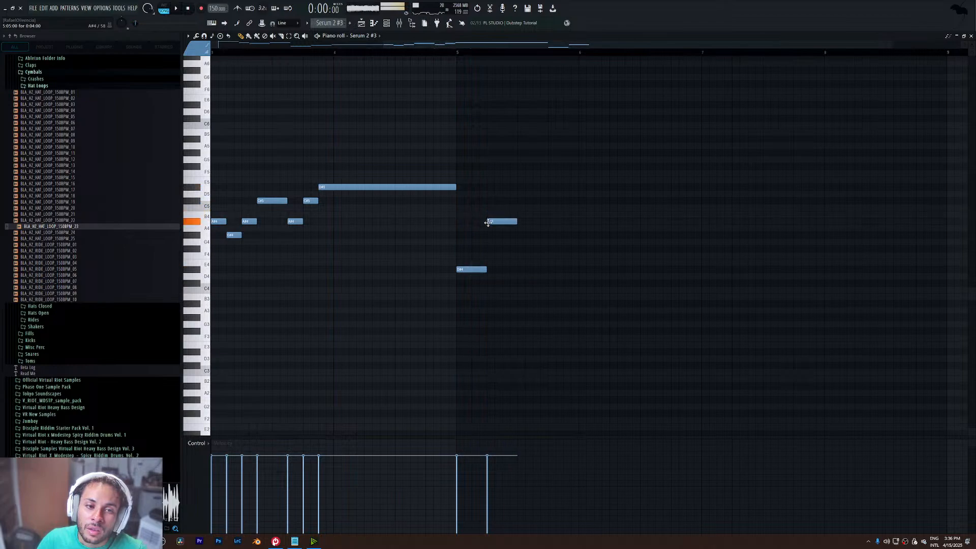
- Duplicate the drum clips on Tracks 1 to 3 from bar 5 and start playback just before that bar
click(372, 24)
drag(288, 57, 507, 120)
key(ctrl+b)
click(498, 53)
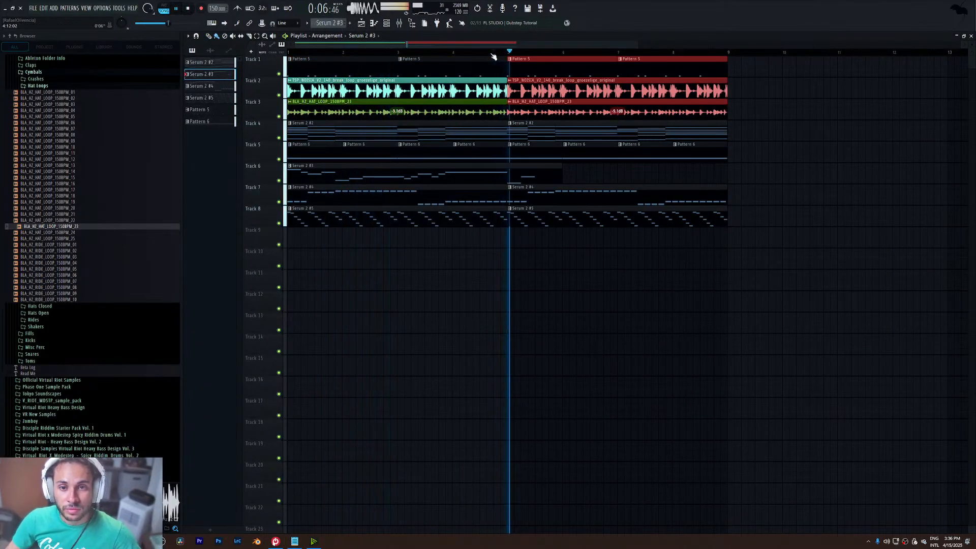
click(511, 53)
- Shift the A#4 note in the Serum 2 #3 melody two steps later and lengthen the D#4 note to meet it
double_click(532, 168)
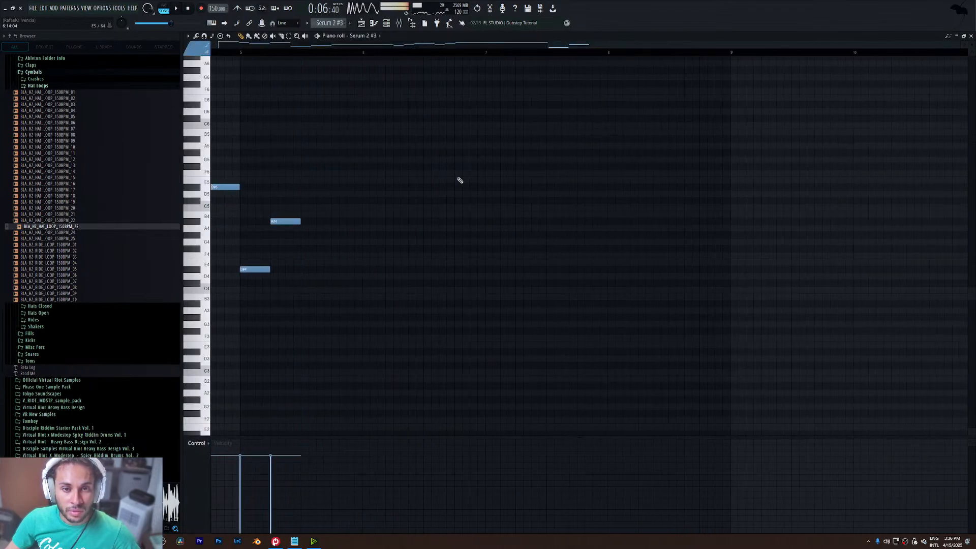
key(space)
drag(255, 223, 271, 224)
key(space)
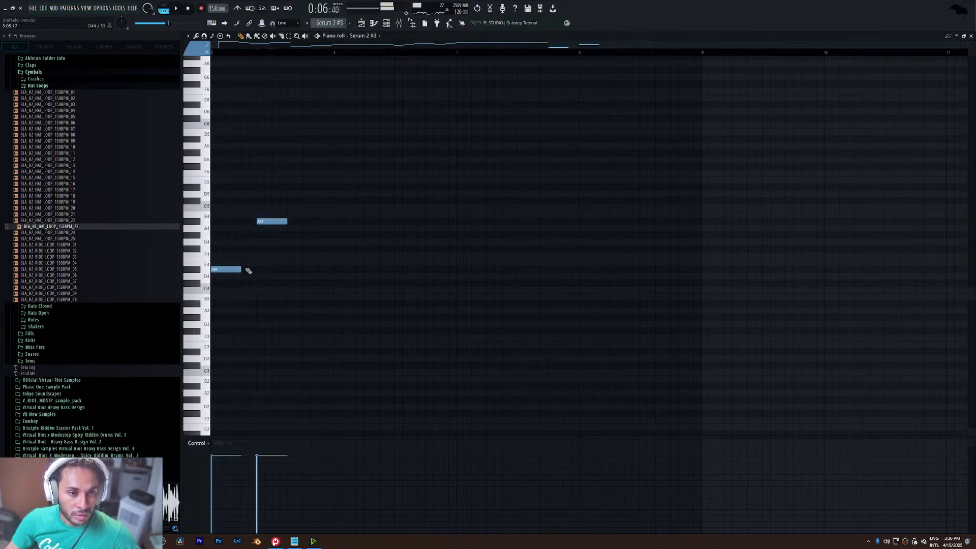
drag(242, 270, 256, 271)
key(space)
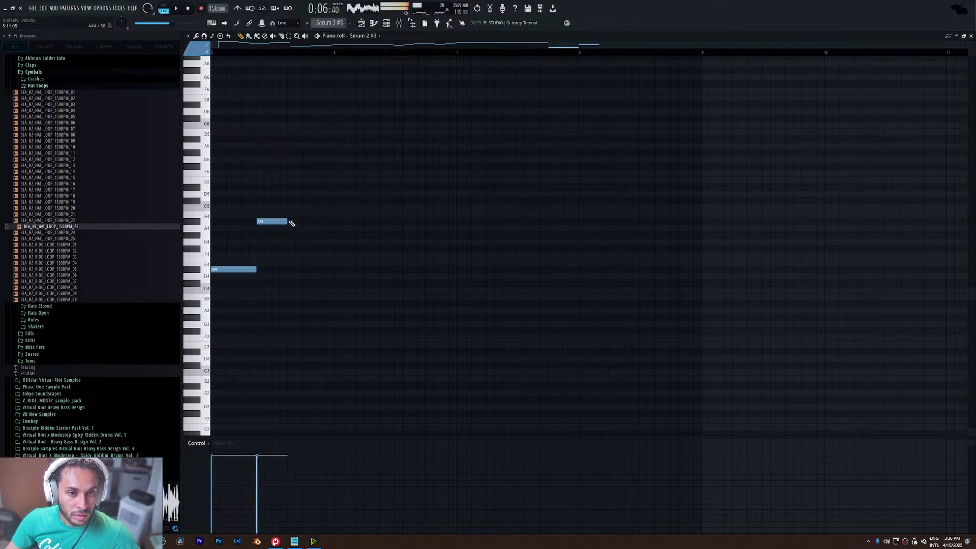
- Add a G#4 note at 5:11:00 lasting 0:02:00 and a C#5 note at 5:13:00 lasting 0:08:00, auditioning the melody
key(space)
drag(333, 235, 303, 234)
key(space)
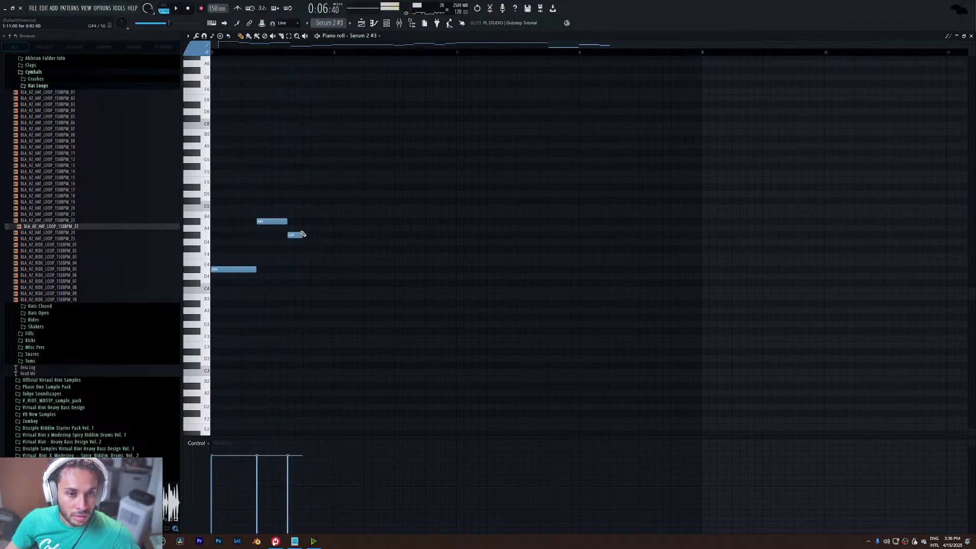
key(space)
drag(317, 201, 361, 202)
key(space)
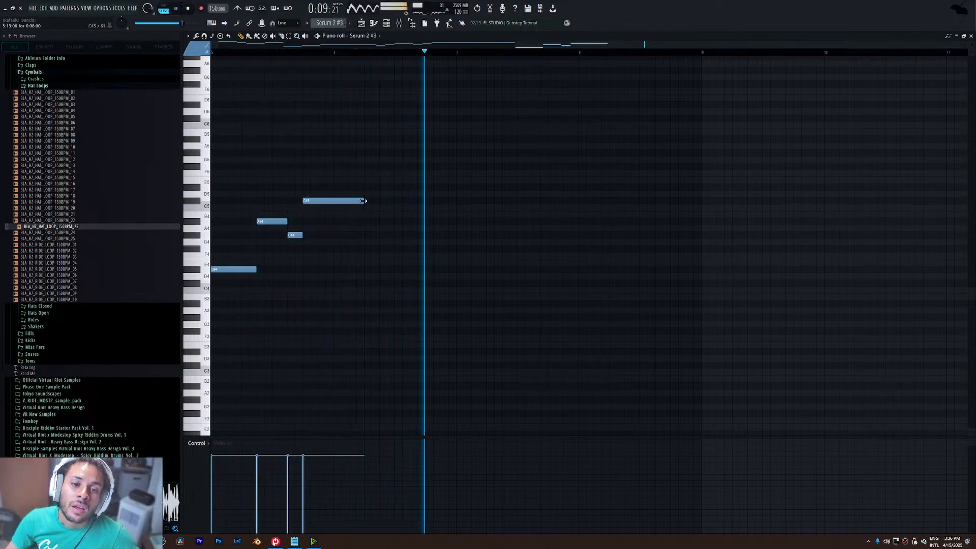
- Replay the melody and lengthen the C#5 note to the start of bar 7
key(space)
key(space)
drag(363, 201, 456, 202)
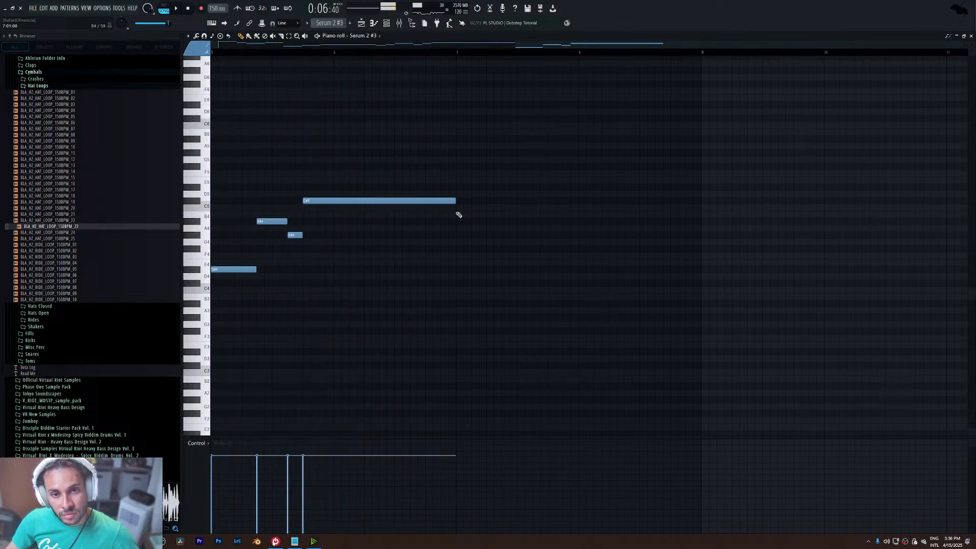
- Add a C#5 note at 7:01:00 and a B4 note at 7:03:00, each 0:02:00 long
click(457, 209)
drag(457, 208, 456, 198)
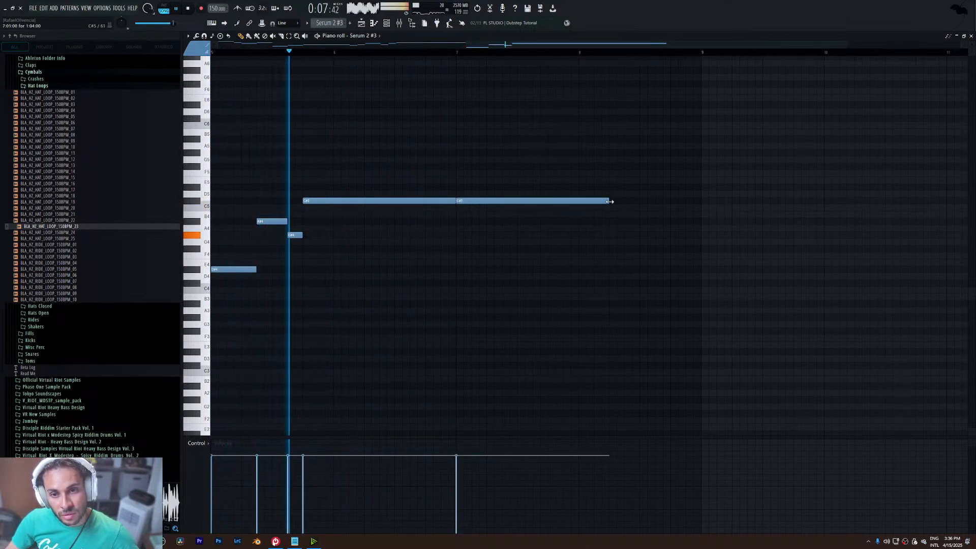
drag(609, 201, 471, 204)
click(474, 214)
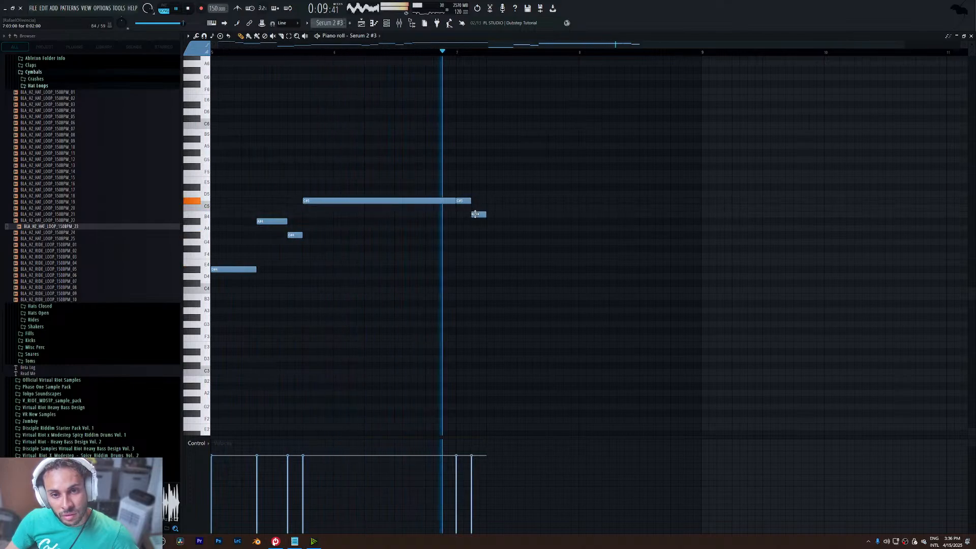
- Try a rising Serum 2 #3 phrase in bar 7 with A#4 at 7:03:00, C#5 at 7:05:00 and D#5 at 7:07:00
key(space)
click(473, 51)
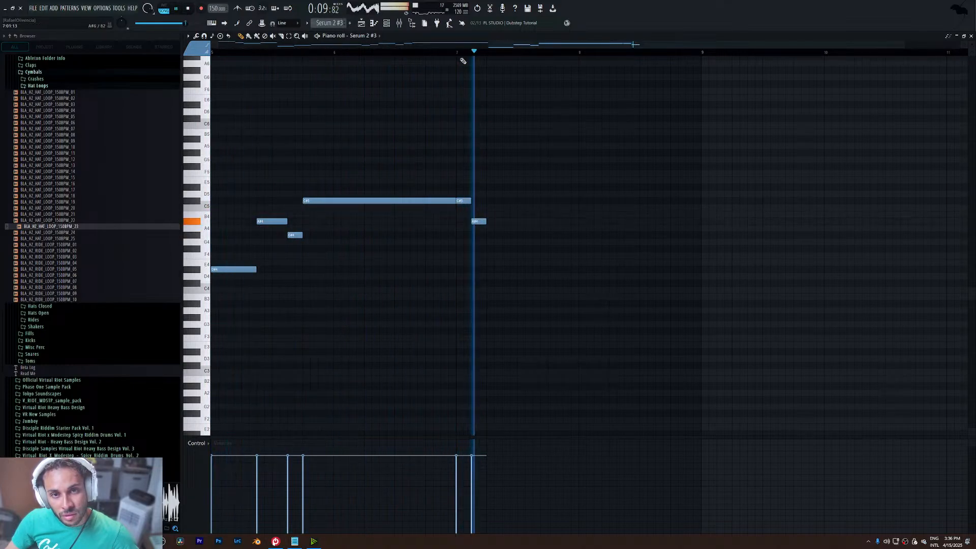
key(space)
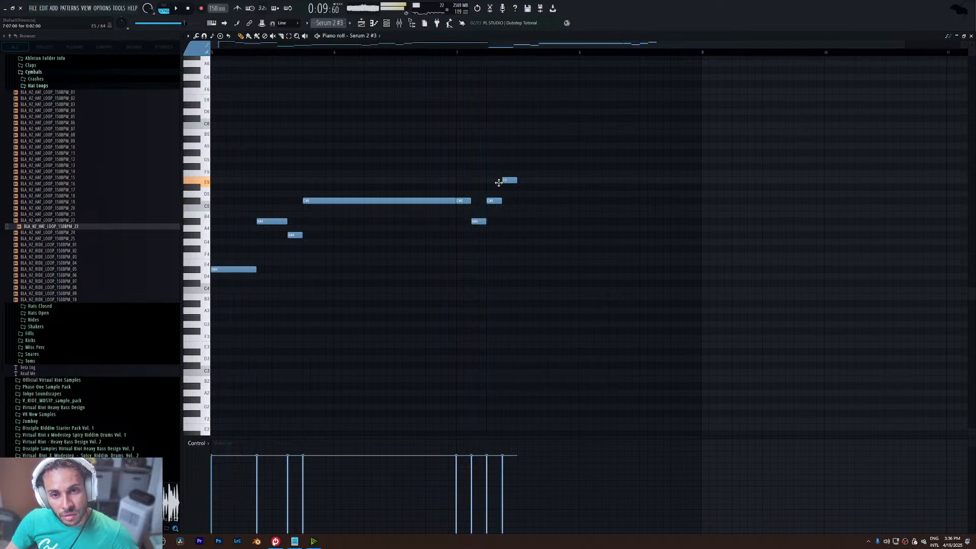
drag(498, 182, 531, 187)
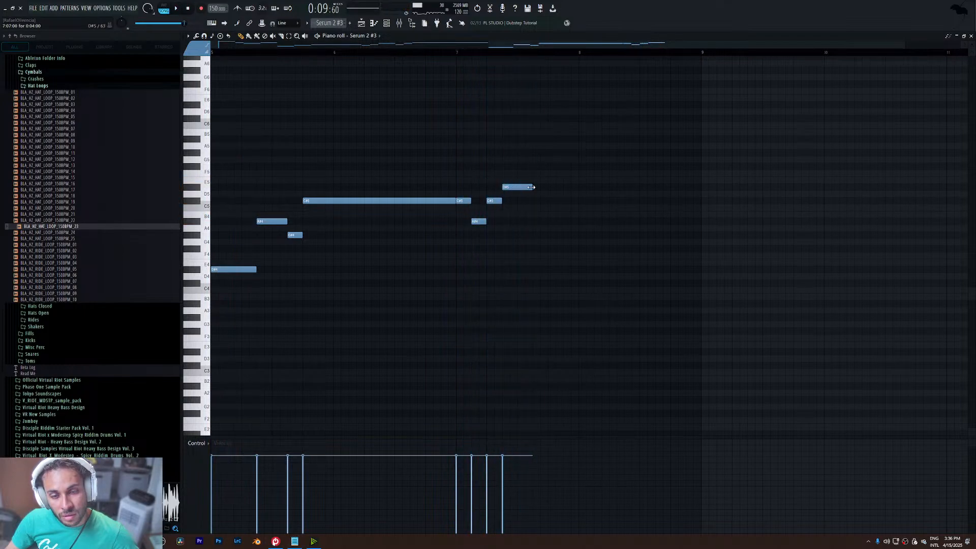
right_click(531, 187)
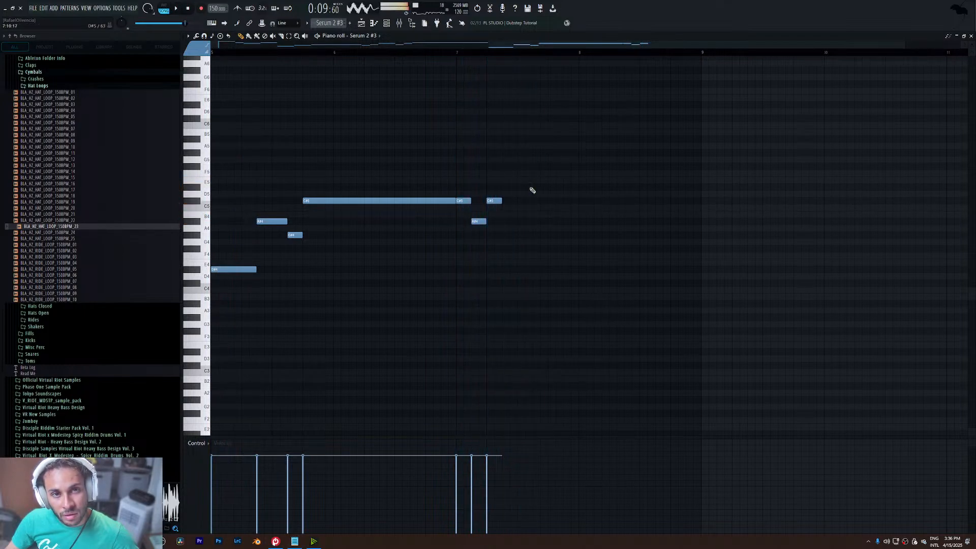
key(space)
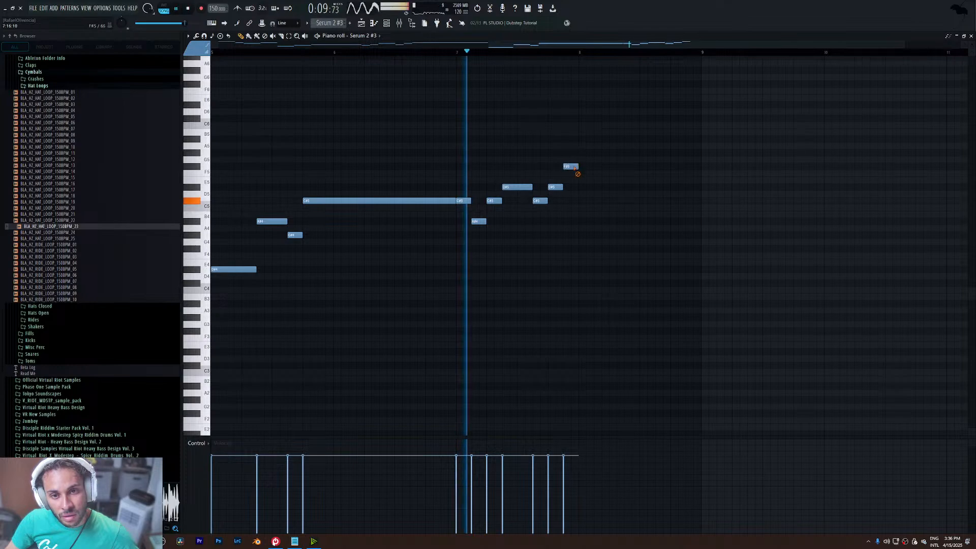
- Delete the melody notes in bar 7, from the C#5 at 7:01:00 onward
right_click(569, 167)
right_click(517, 187)
right_click(494, 201)
right_click(464, 201)
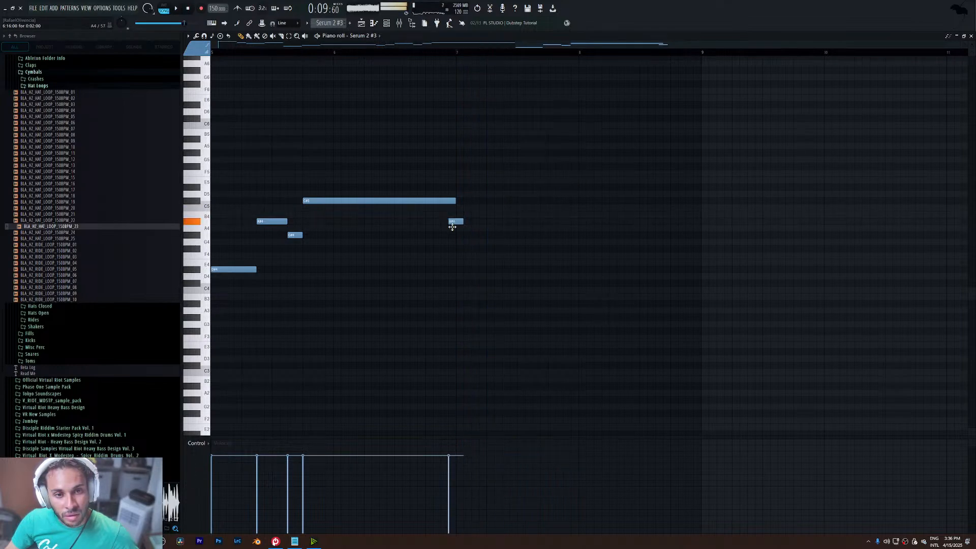
- Add A#4 at 7:01:00, G#4 at 7:03:00 and A#4 at 7:05:00, each 0:02:00 long, replaying the phrase to check it
click(462, 242)
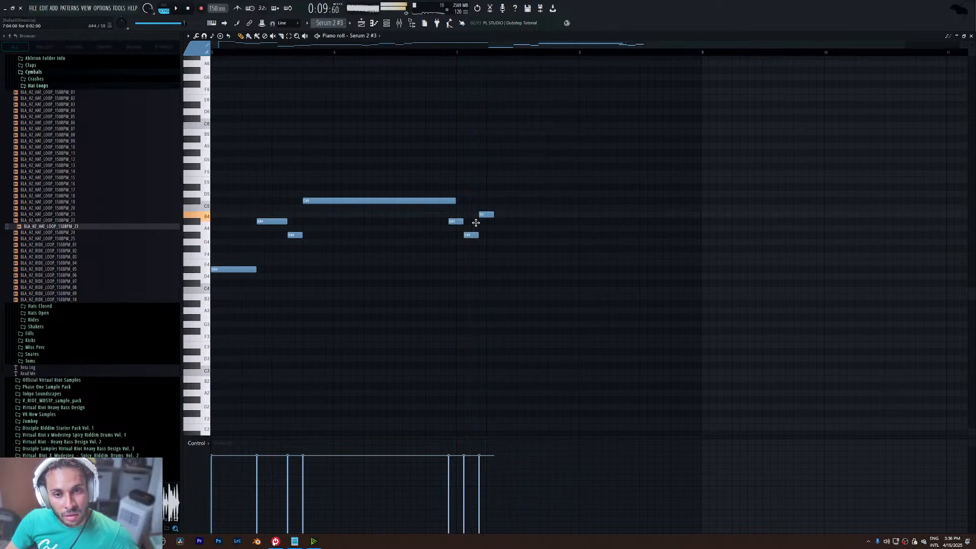
key(space)
drag(476, 223, 476, 235)
key(space)
key(space)
key(space)
key(space)
key(space)
key(space)
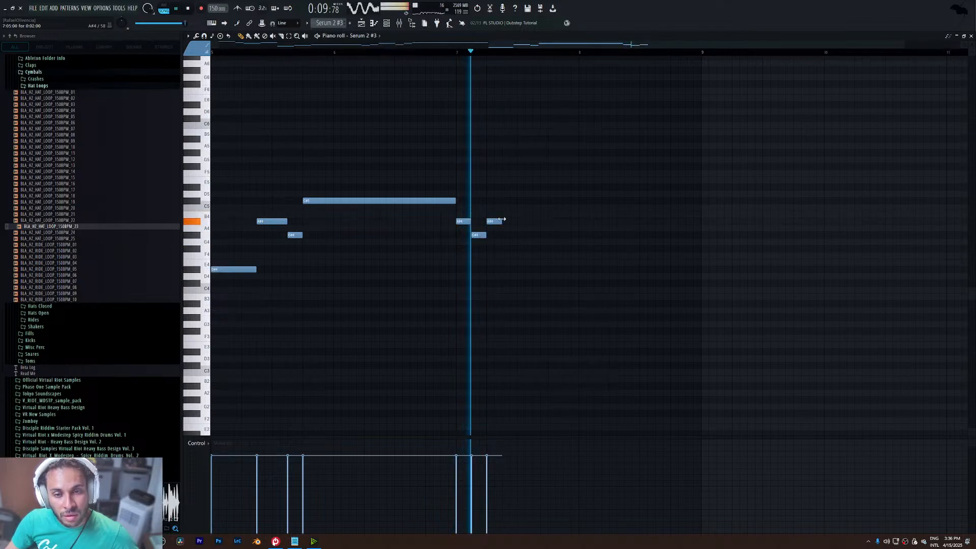
- Continue the melody with C#5 at 7:07:00, A#4 at 7:11:00, C#5 at 7:13:00 and D#5 from 7:15:00 held to bar 9
key(space)
key(space)
drag(500, 199, 549, 222)
key(space)
key(space)
key(space)
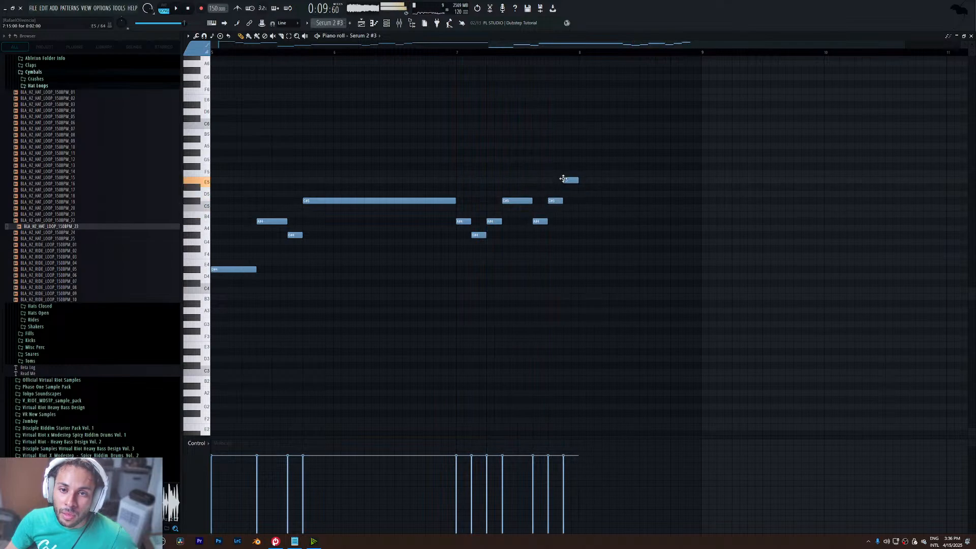
key(space)
drag(577, 188, 709, 189)
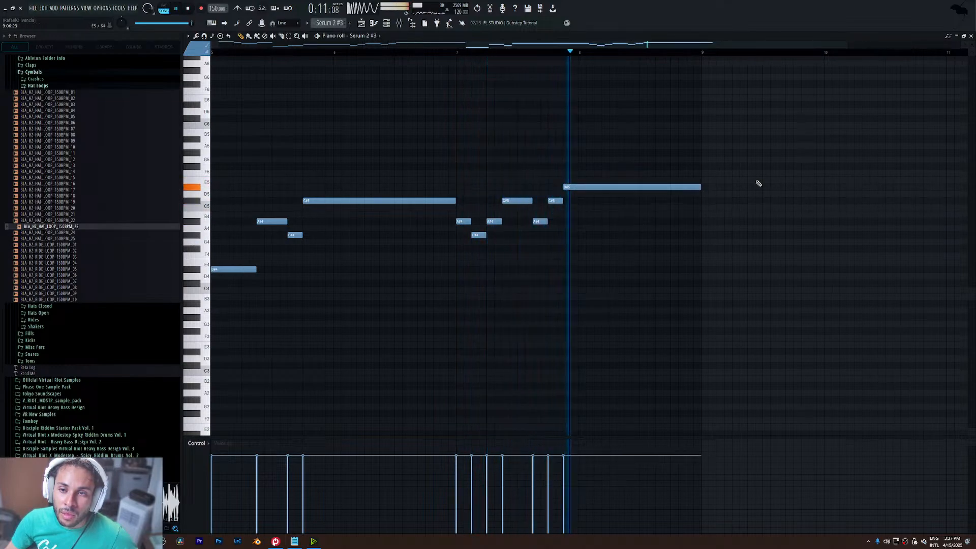
- Check the Serum 2 #3 synth's effects and play the full arrangement from the start
click(388, 23)
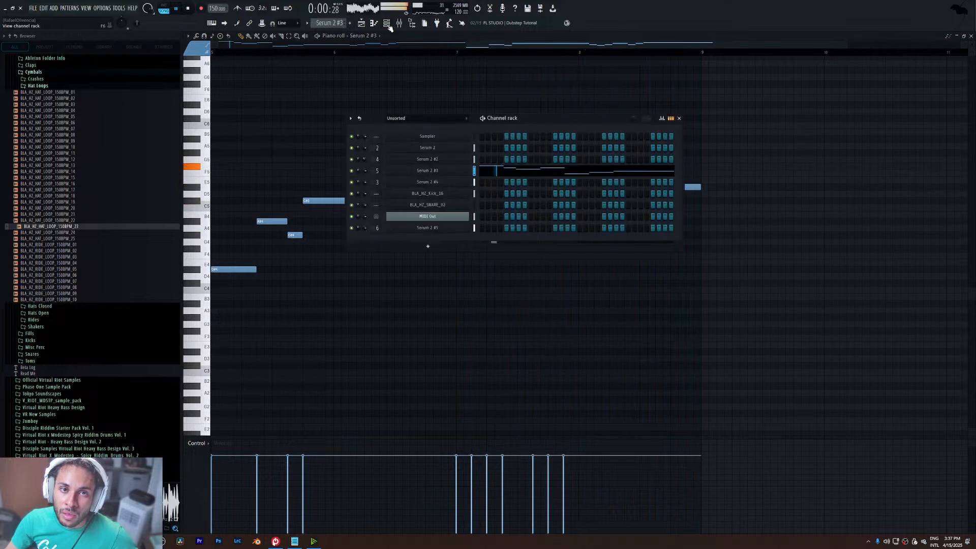
click(450, 177)
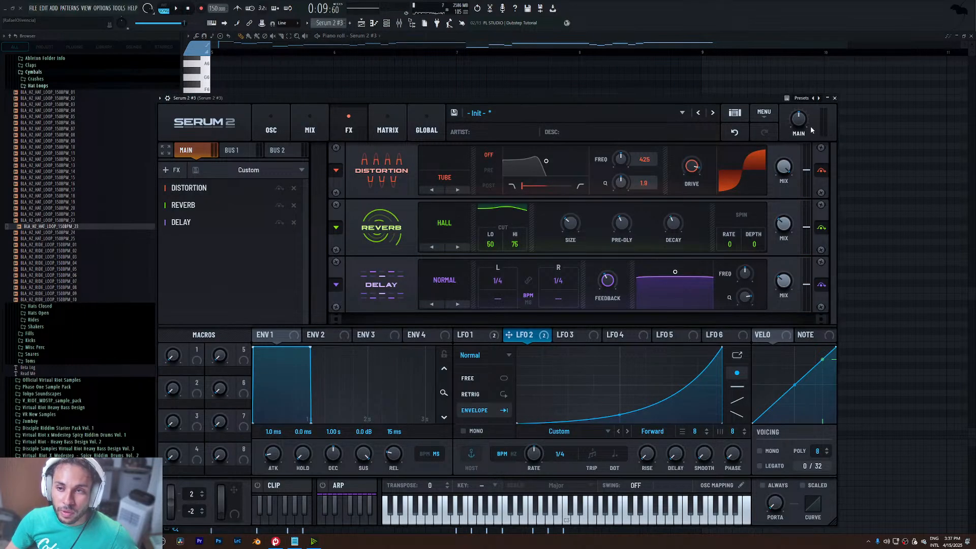
click(835, 99)
click(361, 25)
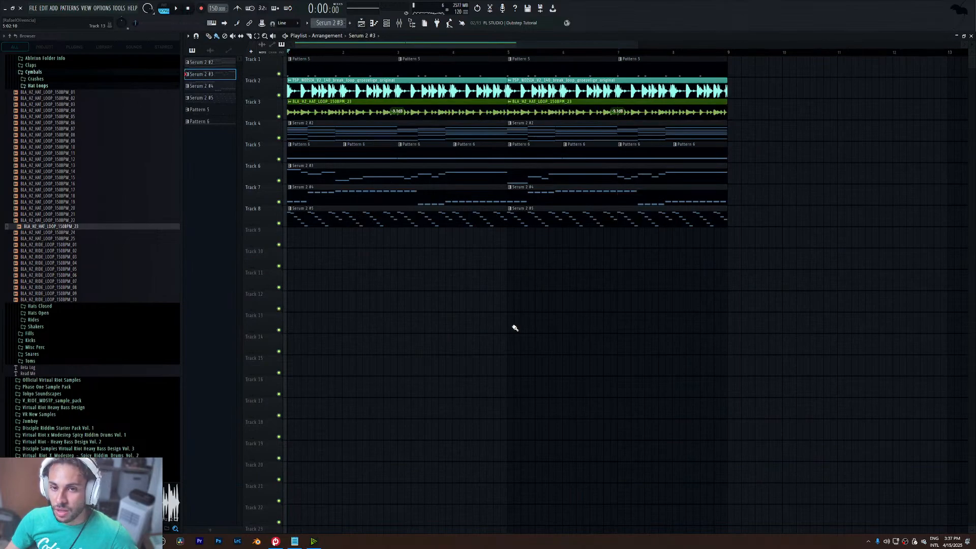
key(space)
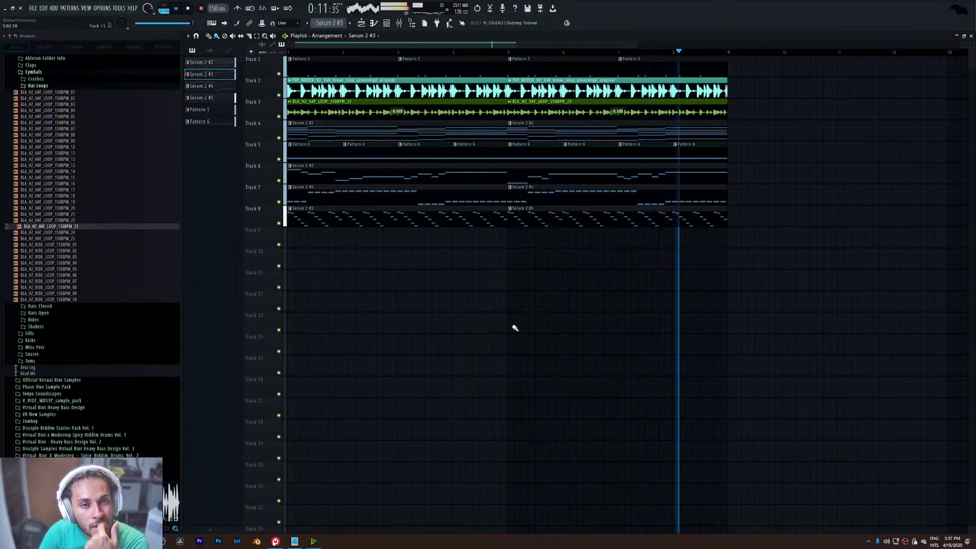
key(space)
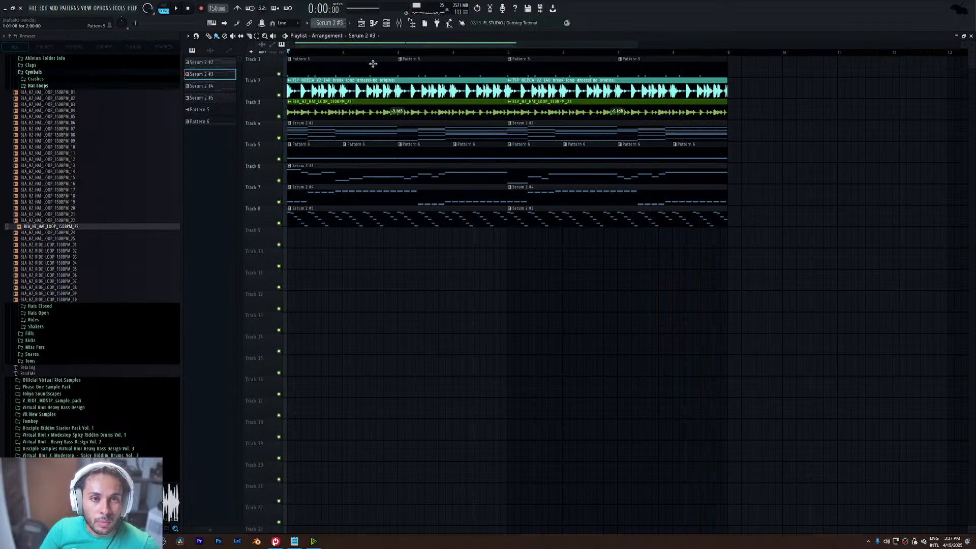
- Create a pitch bend automation clip for Serum 2 #3 and move its track directly below the Serum 2 #3 track
click(387, 24)
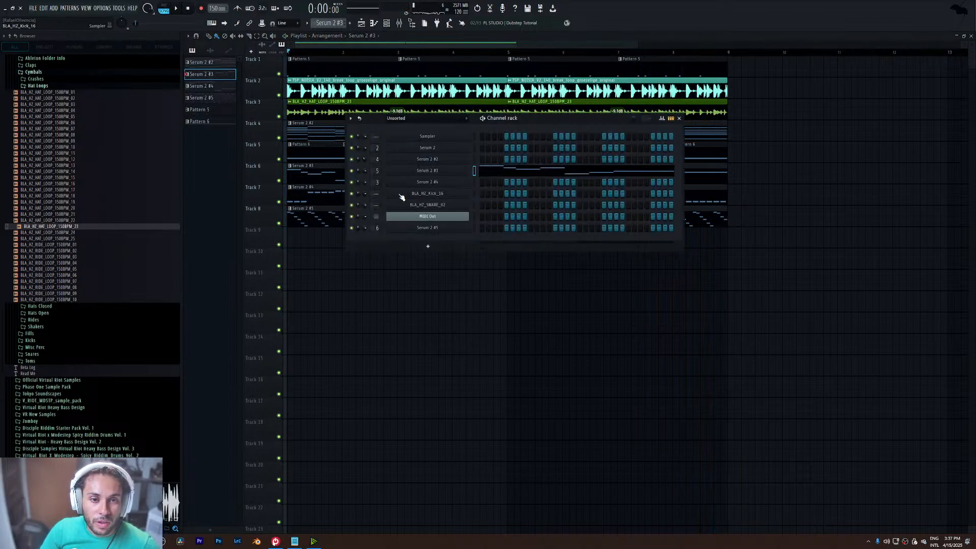
click(428, 170)
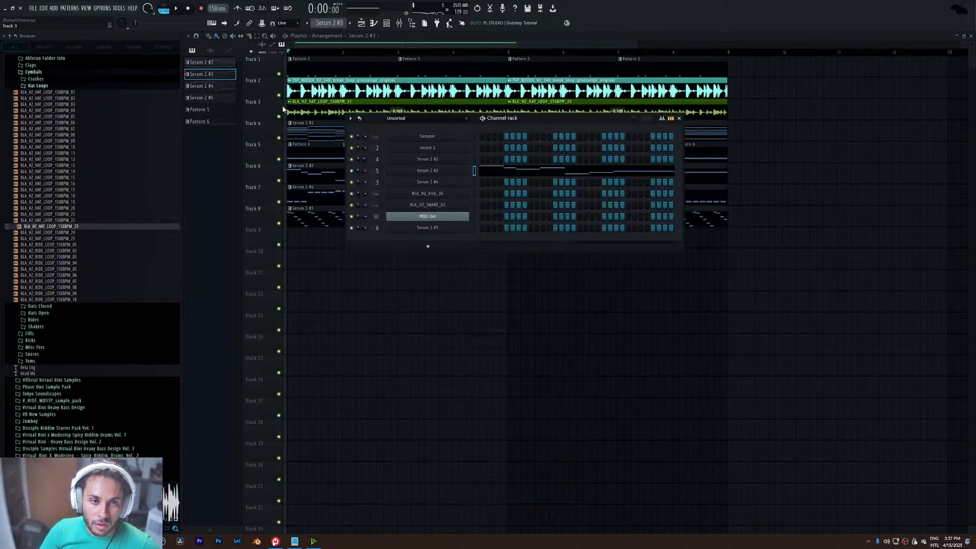
click(268, 26)
click(356, 31)
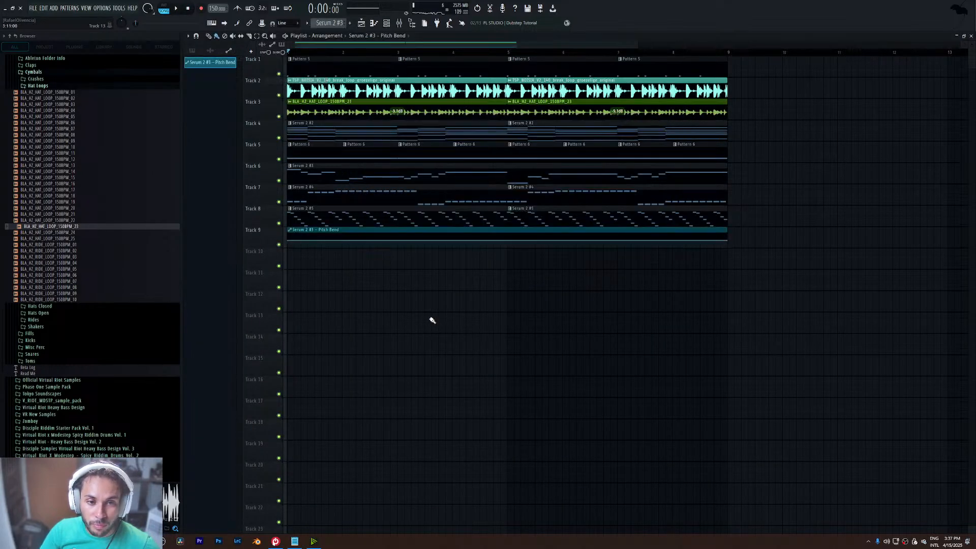
drag(264, 240, 264, 193)
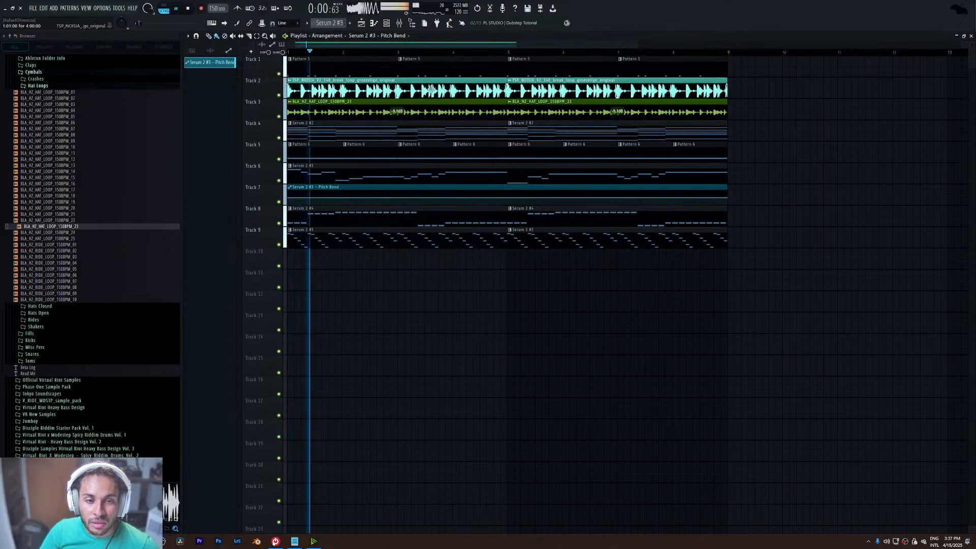
- Shape the start of the pitch bend clip into a curved rise back to centre by 1:03:00, auditioning the bend
drag(638, 44, 328, 200)
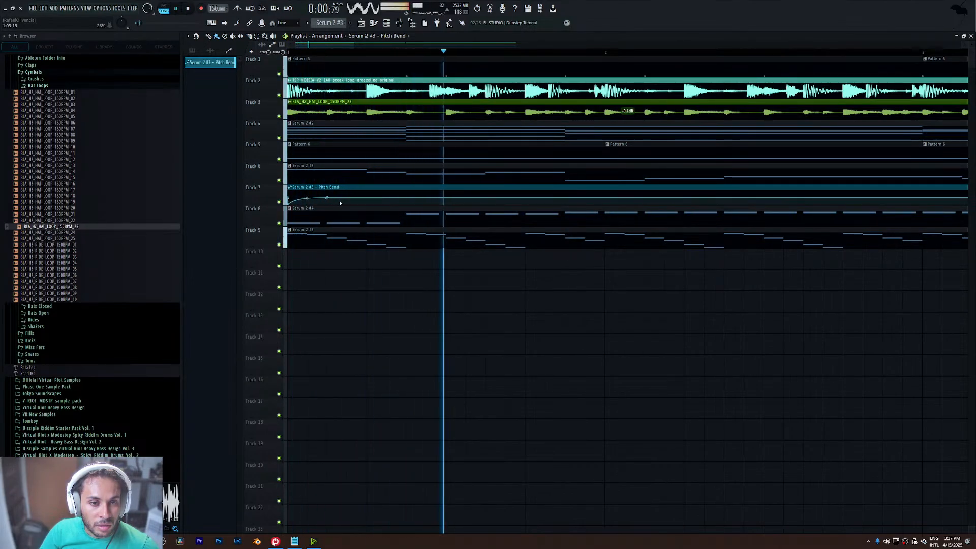
key(space)
key(space)
key(space)
key(space)
key(space)
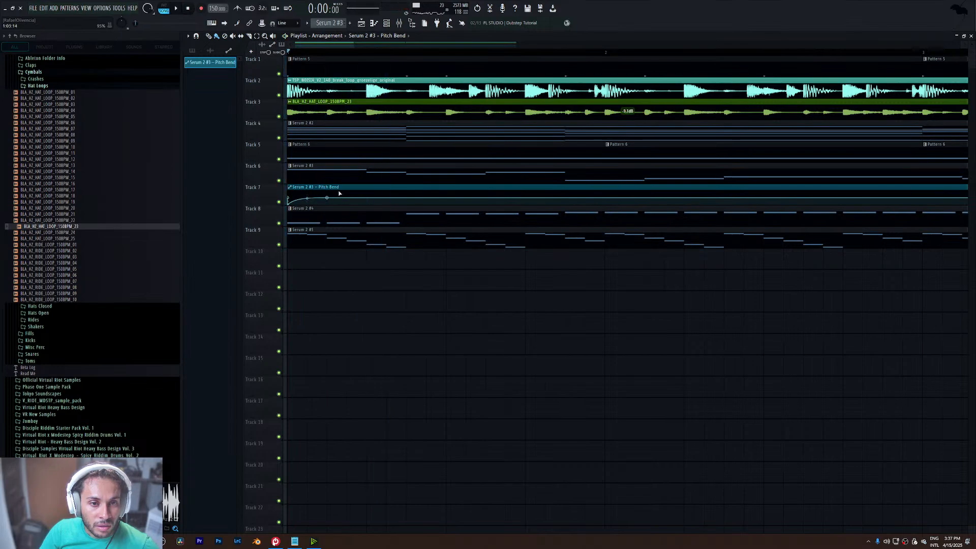
- Move the pitch bend clip to 1:05:00 and trim it to its opening ramp, 0:02:00 long
key(space)
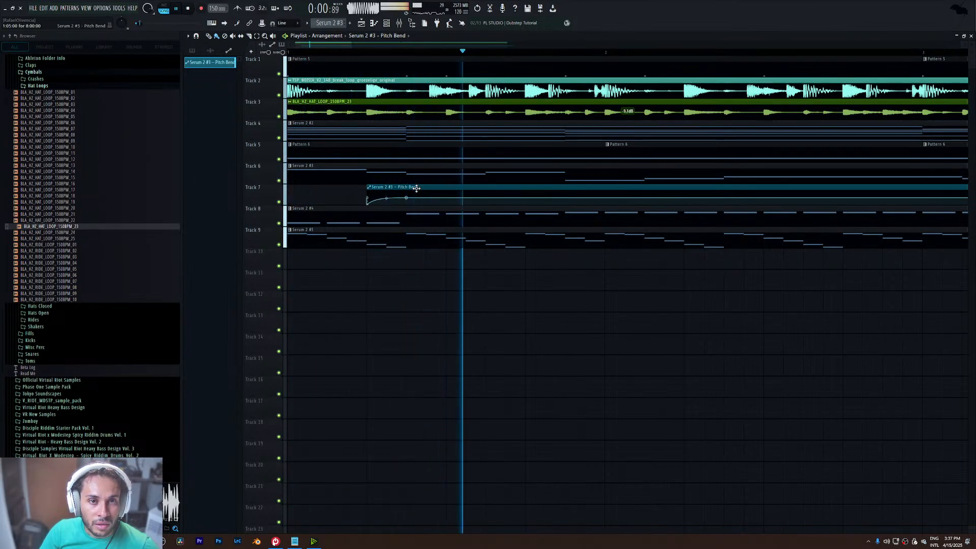
key(space)
scroll(718, 191, down, 5)
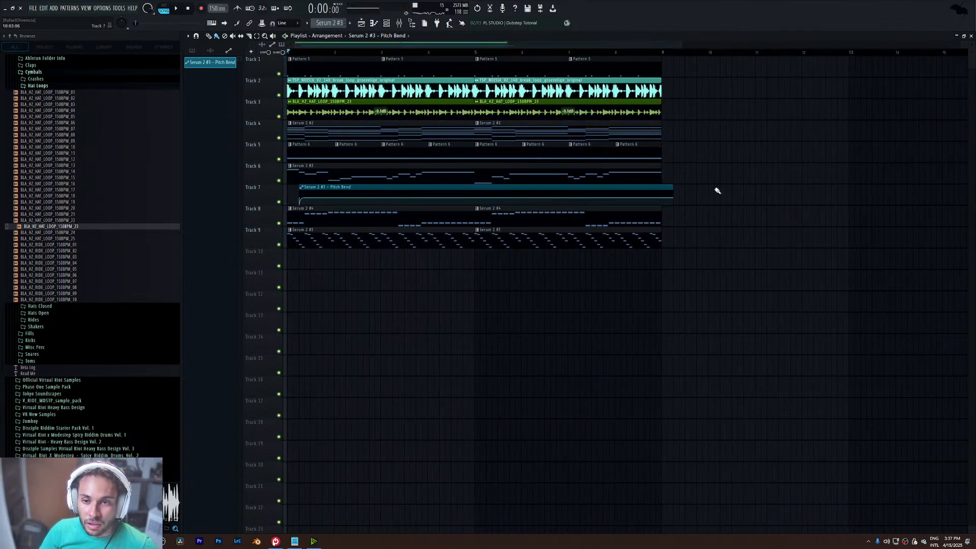
right_click(677, 200)
click(689, 209)
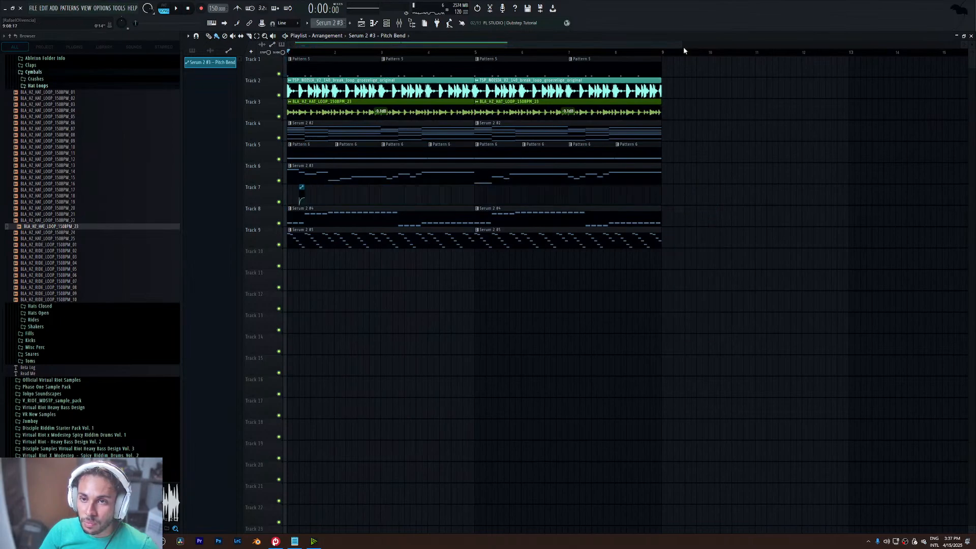
scroll(683, 50, up, 6)
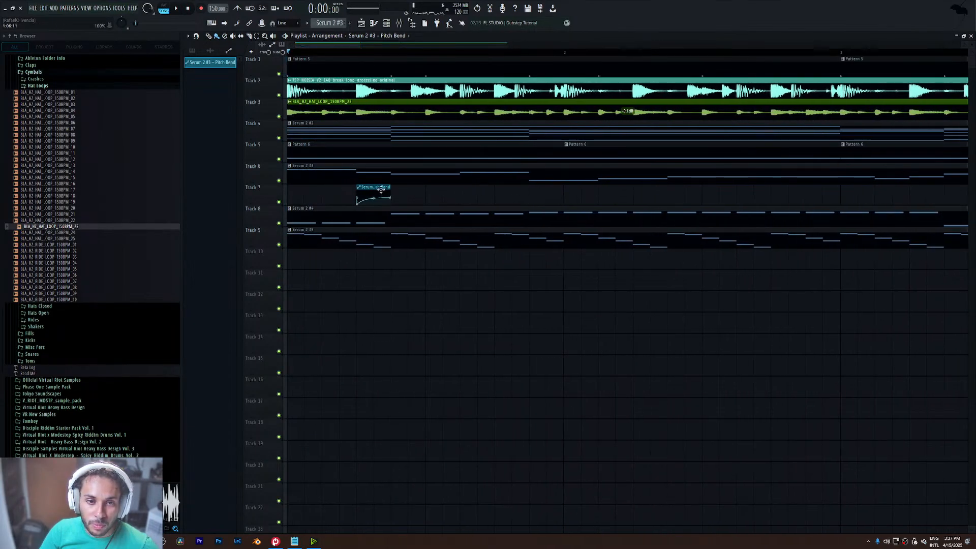
- Copy the short pitch bend clip, trying it at 1:11:00 and settling it at 2:03:00 while listening back
key(space)
click(466, 196)
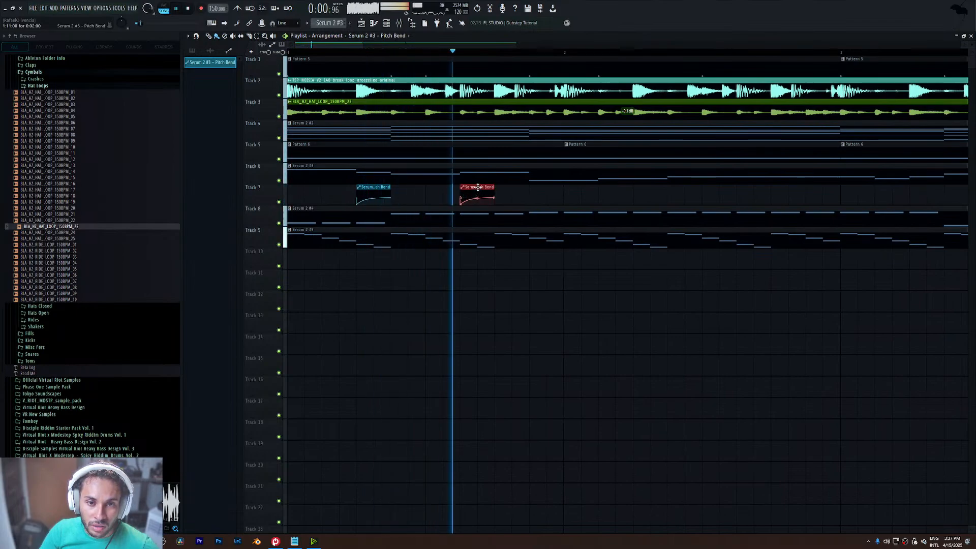
drag(466, 196, 614, 189)
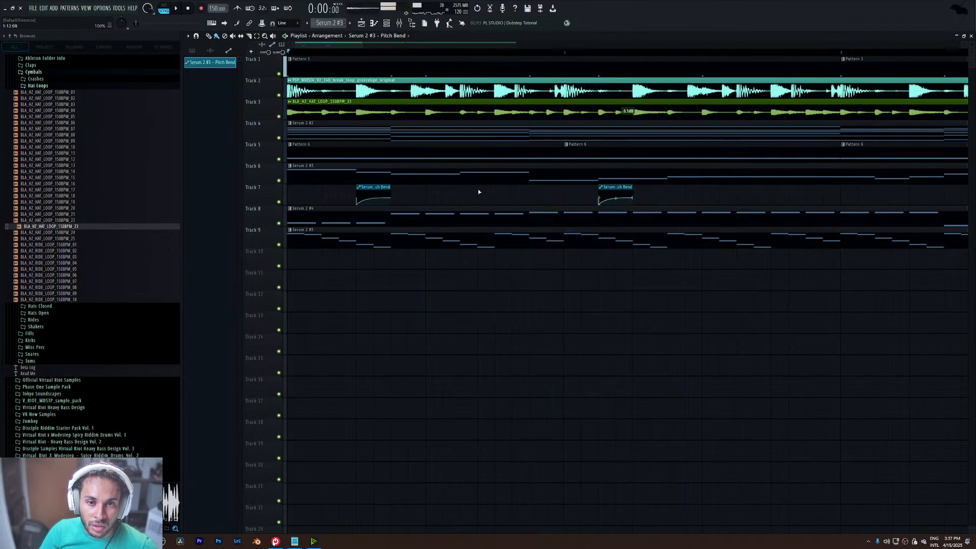
key(space)
mouse_move(628, 188)
mouse_down()
mouse_move(490, 189)
mouse_move(619, 187)
mouse_up()
key(space)
key(space)
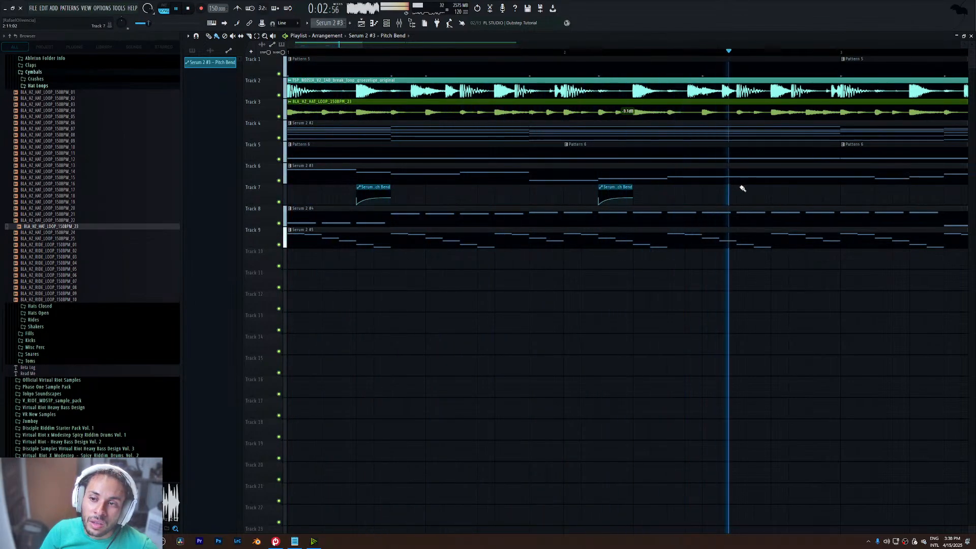
- Add a third pitch bend clip in bar 3, testing positions during playback and placing it at 3:07:00
click(916, 198)
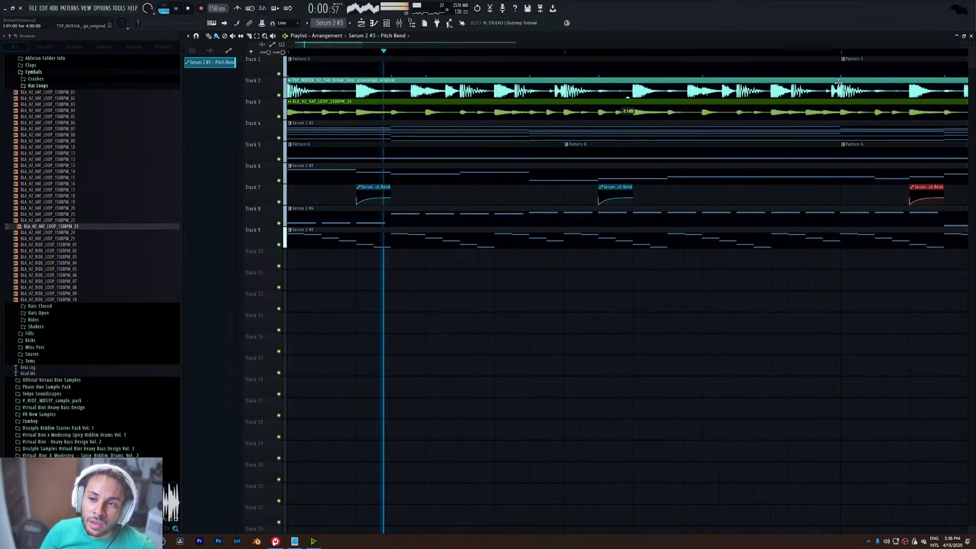
drag(841, 54, 807, 53)
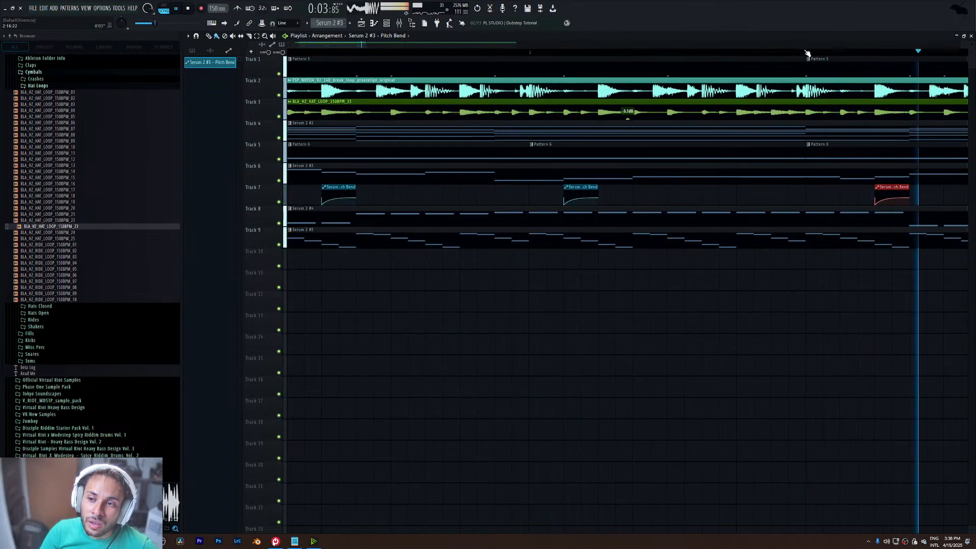
drag(886, 188, 851, 188)
key(space)
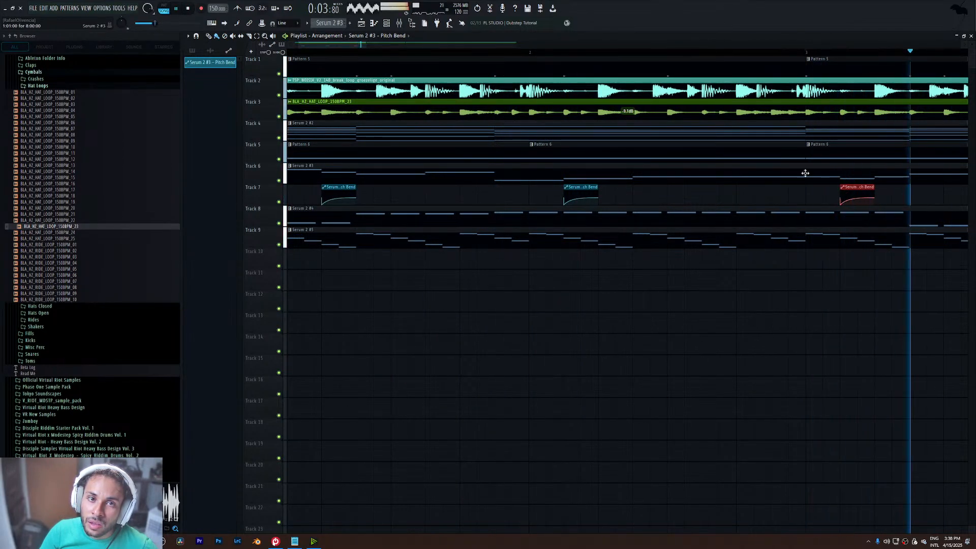
drag(422, 54, 26, 48)
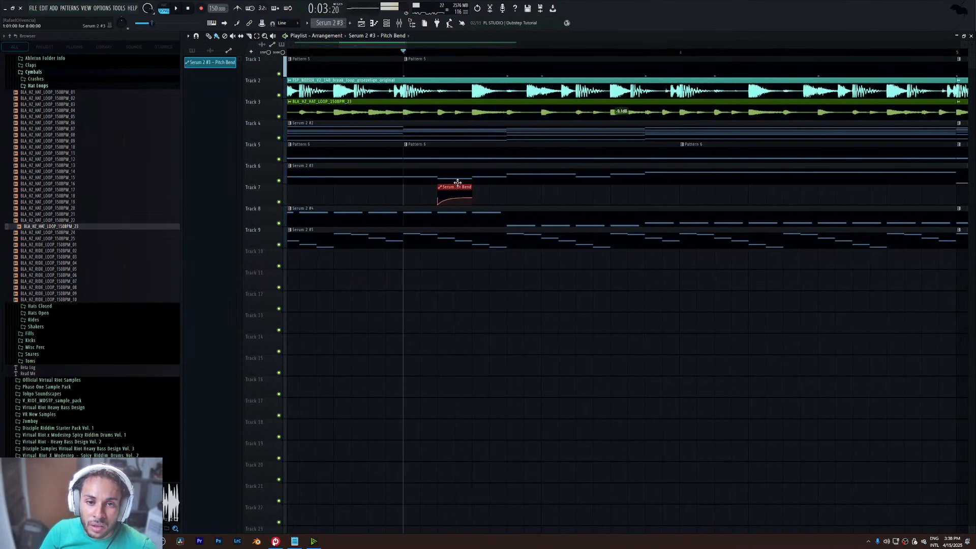
drag(455, 189, 526, 189)
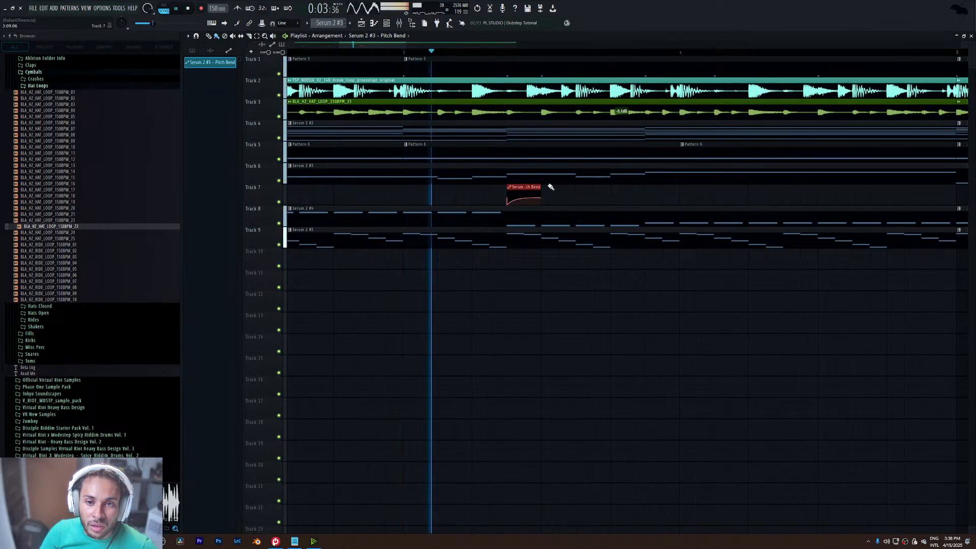
- Add a fourth pitch bend clip at 3:15:00 and audition it
click(646, 197)
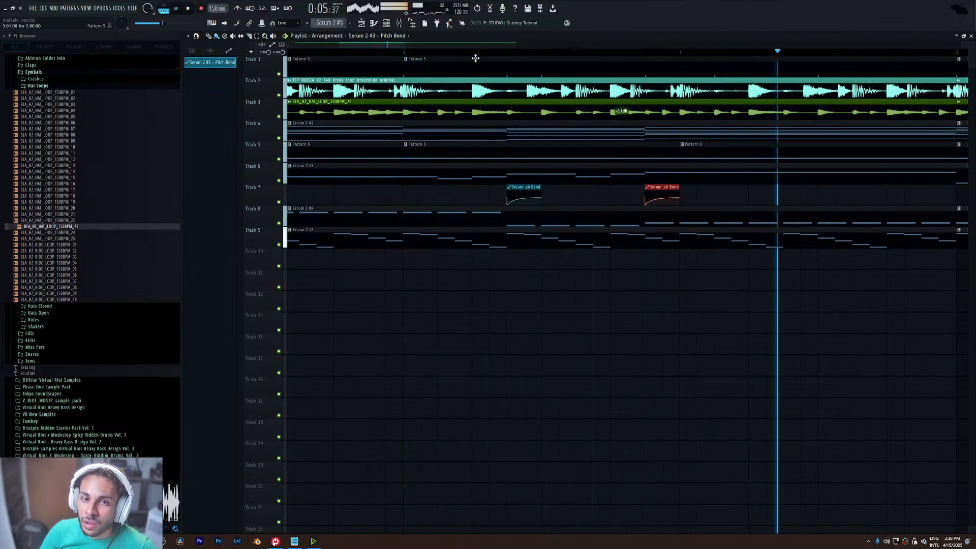
drag(407, 44, 606, 49)
key(space)
- Duplicate the four pitch bend clips from bars 1–4 into bars 5–8 and listen back
drag(288, 52, 515, 52)
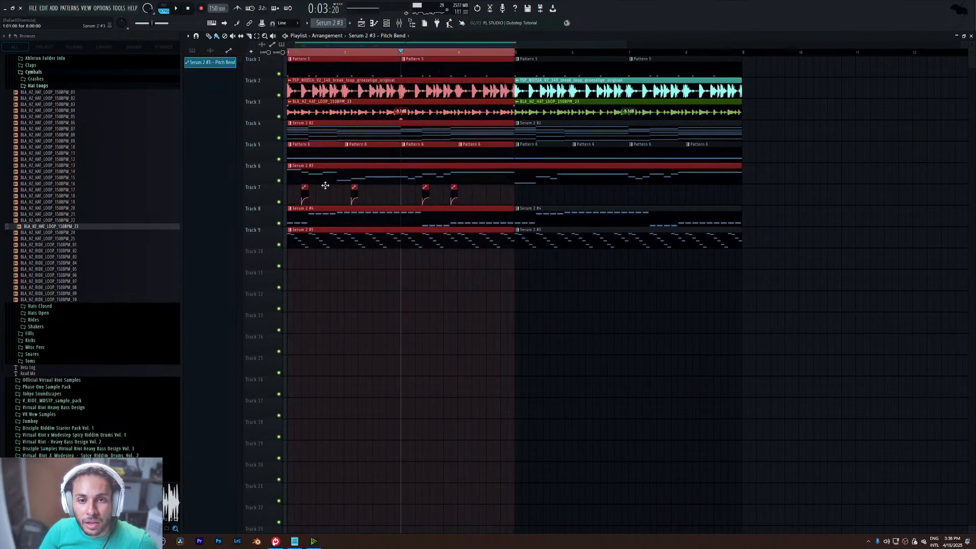
drag(501, 200, 205, 203)
key(ctrl+b)
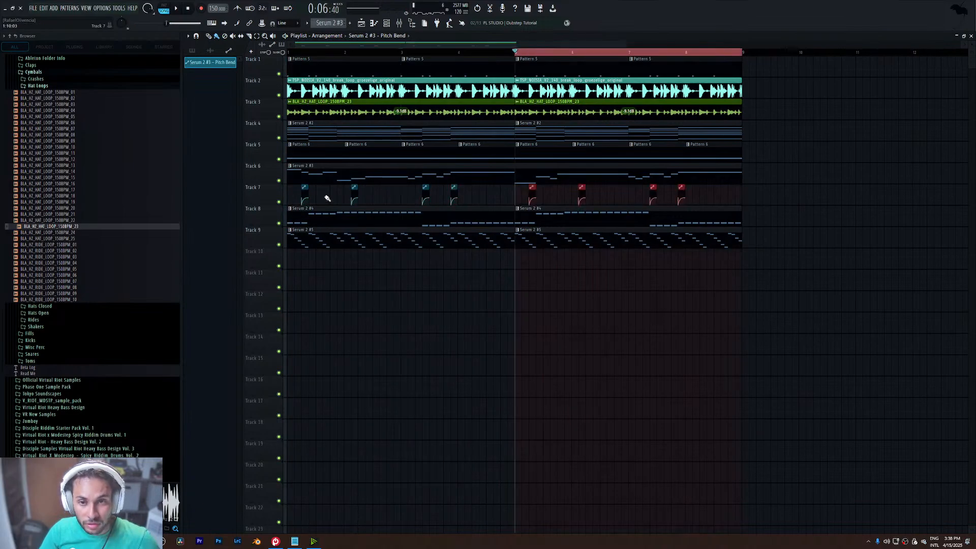
key(space)
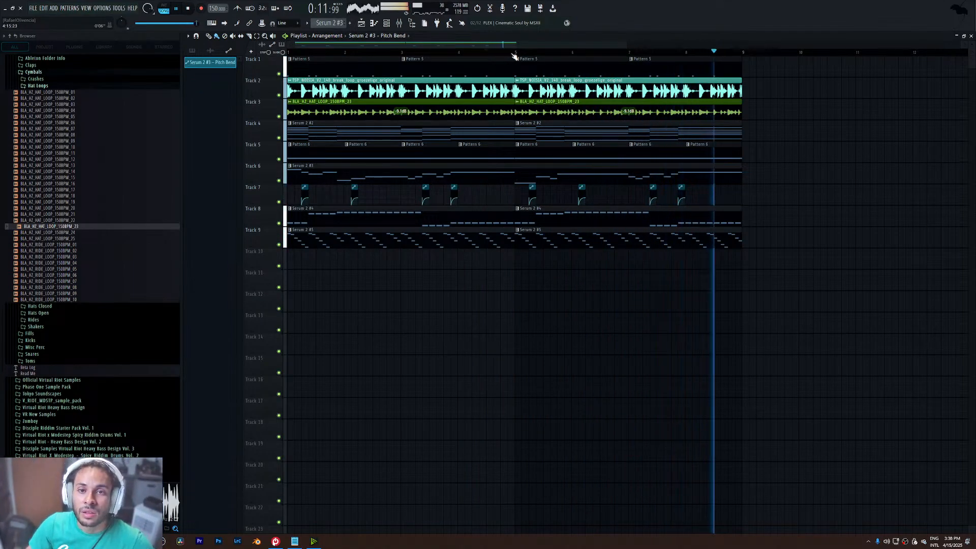
- Shift the first copied pitch bend clip in bar 5 slightly later to match the changed melody note and replay from bar 5
click(513, 53)
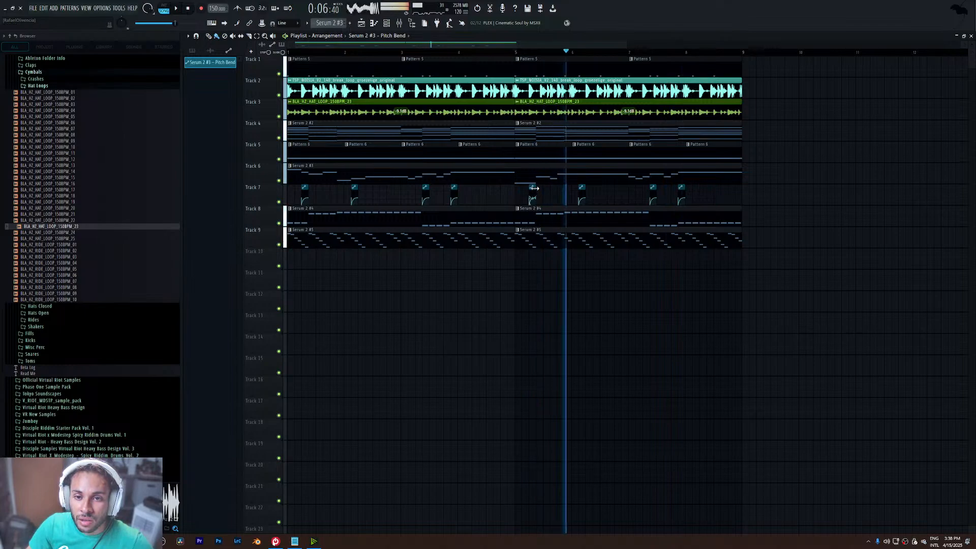
key(space)
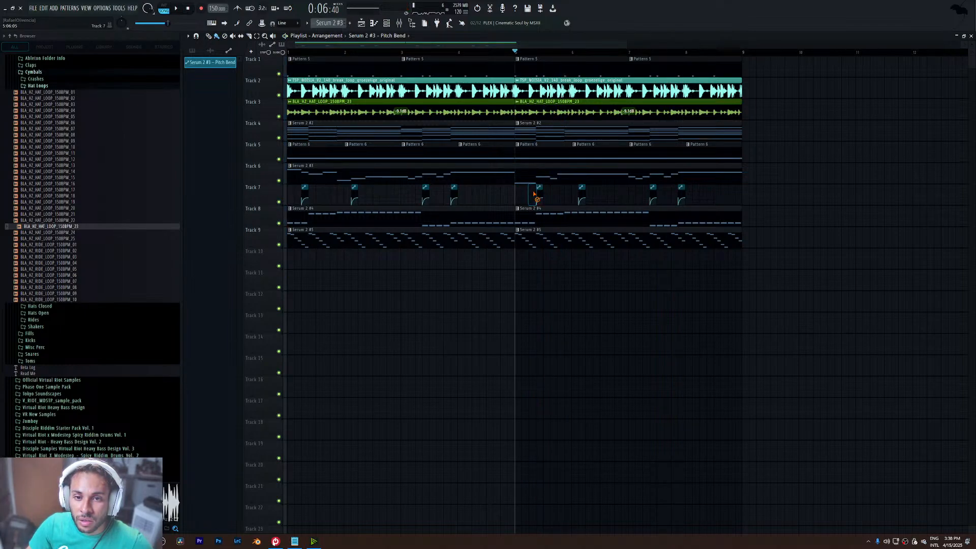
key(space)
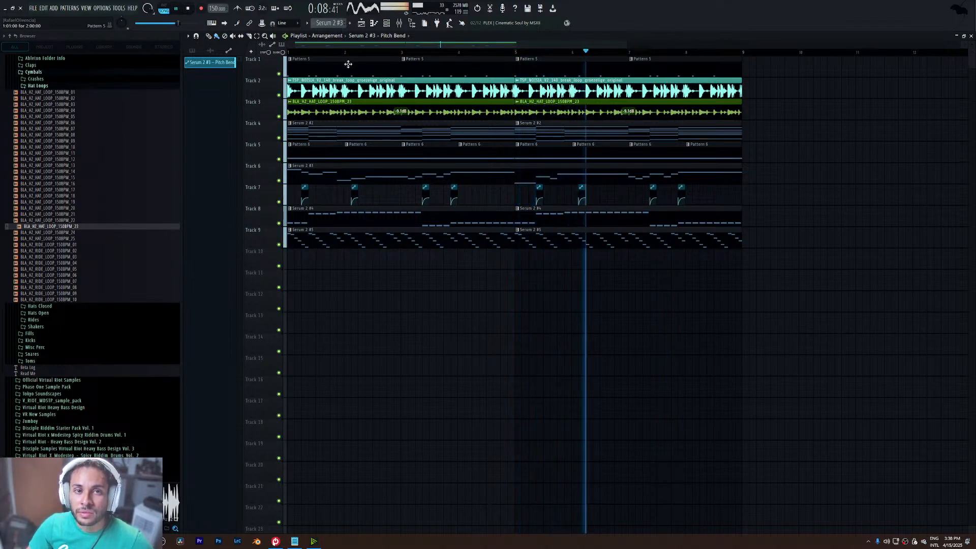
- Insert Fruity Parametric EQ 2 on the Serum 2 #2 mixer track and load its Default preset
click(403, 30)
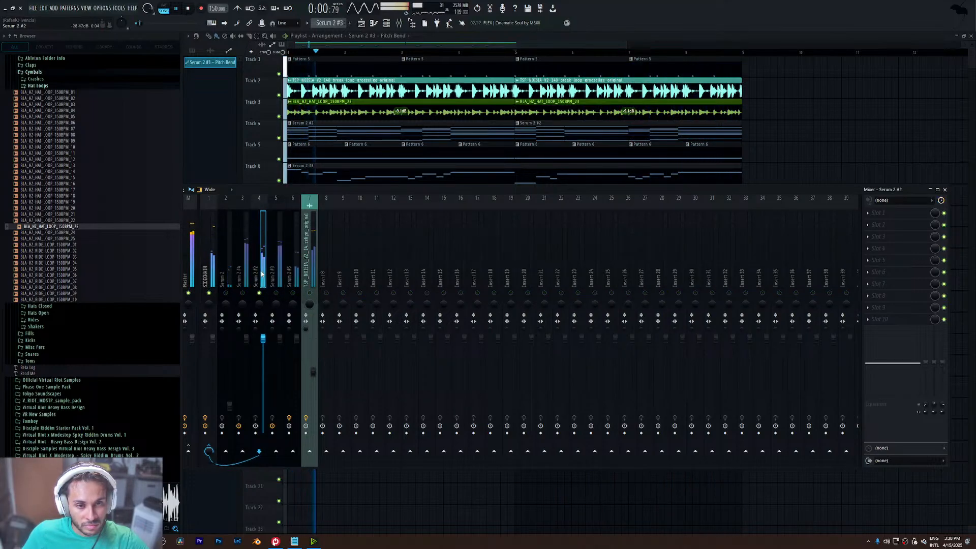
click(880, 215)
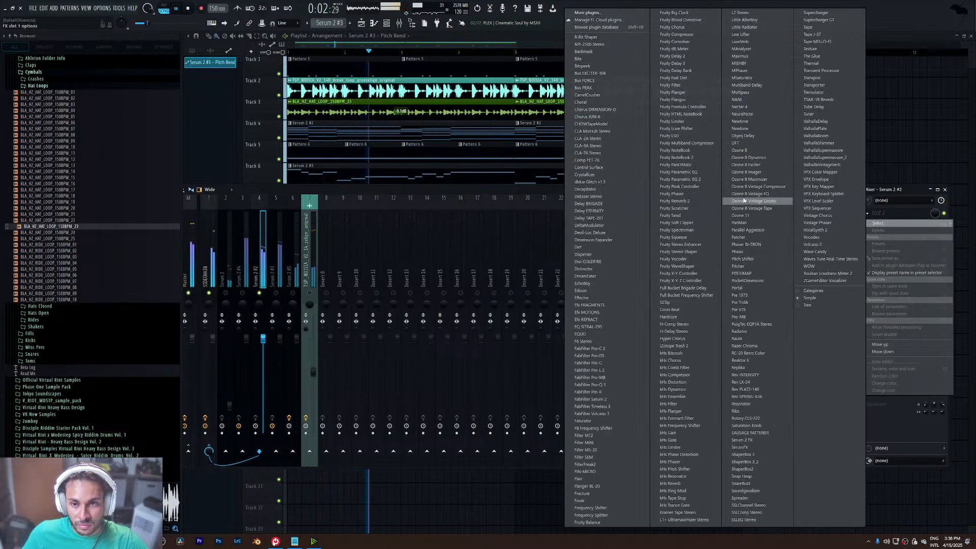
click(711, 181)
click(289, 100)
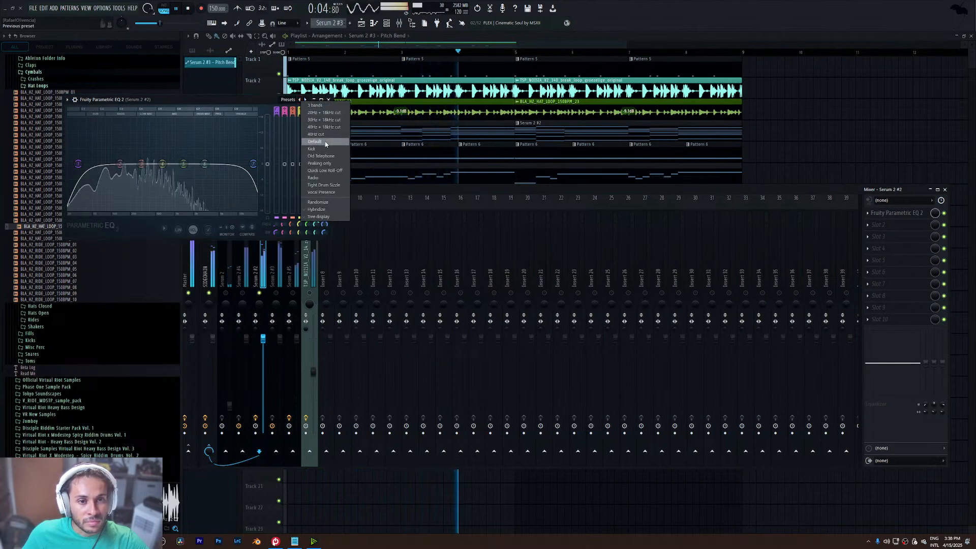
click(325, 143)
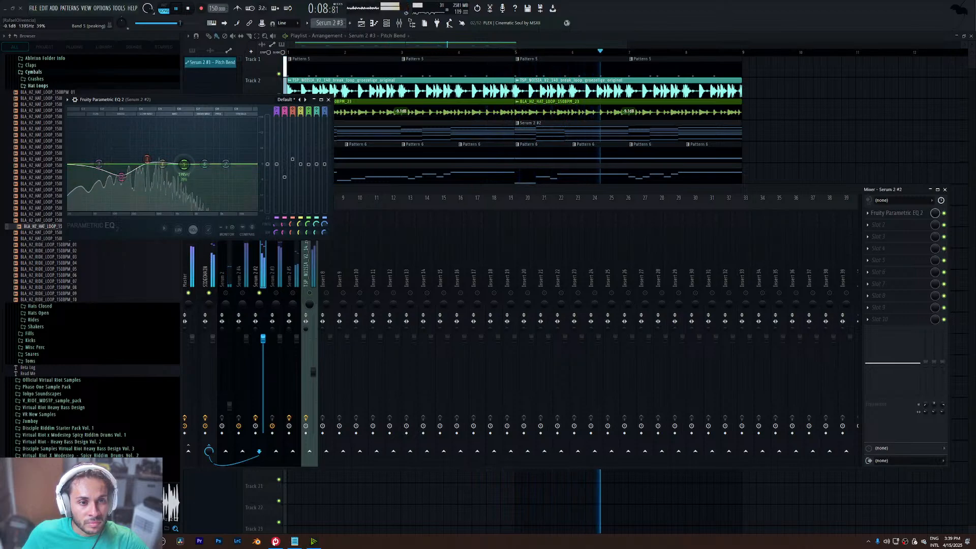
- Shape the Serum 2 #2 EQ with a low-mid dip, a slight band 5 cut and a band 6 boost of about 2.9 dB, and listen back
drag(202, 163, 190, 168)
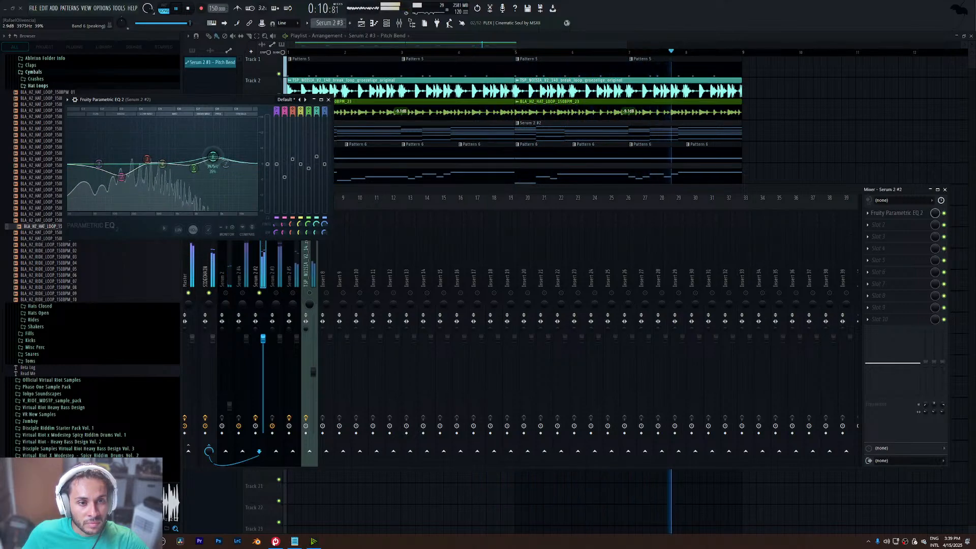
click(328, 99)
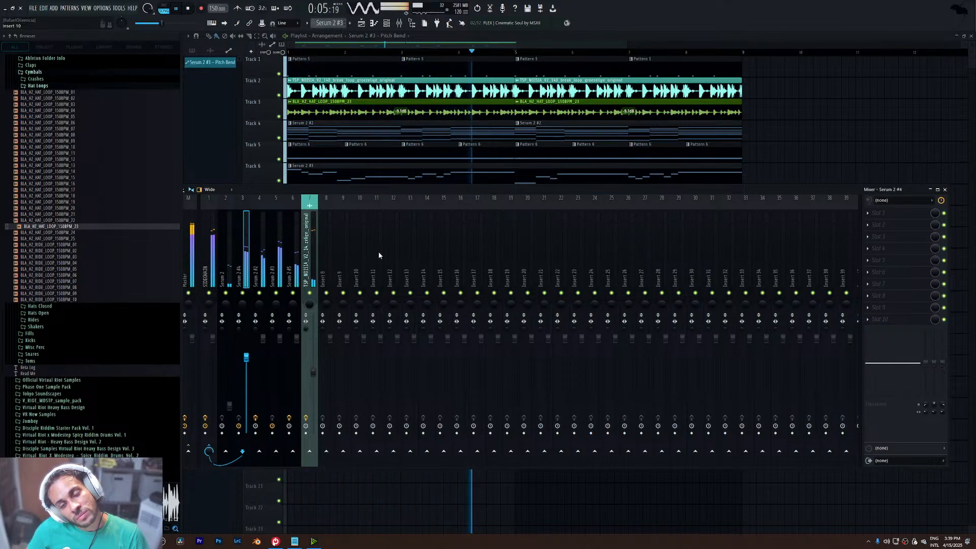
key(F9)
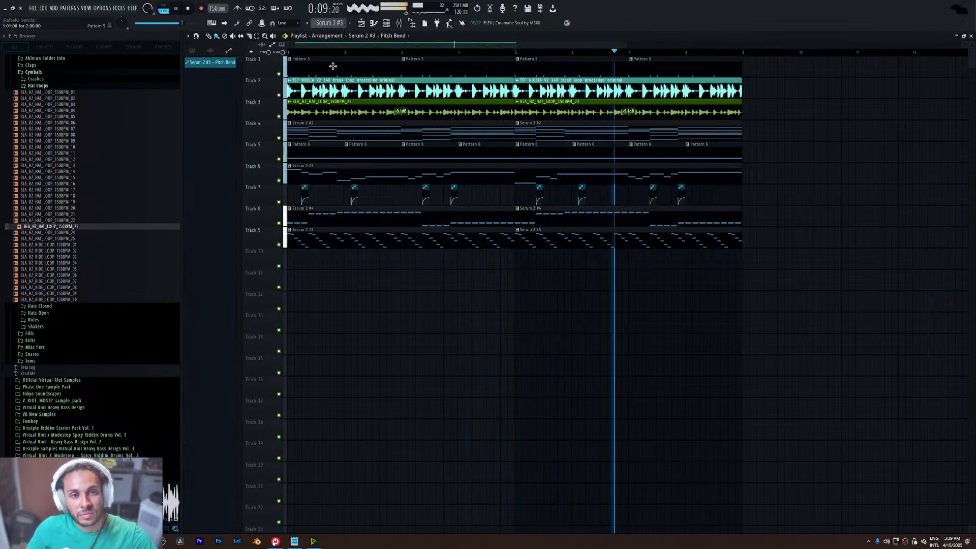
key(space)
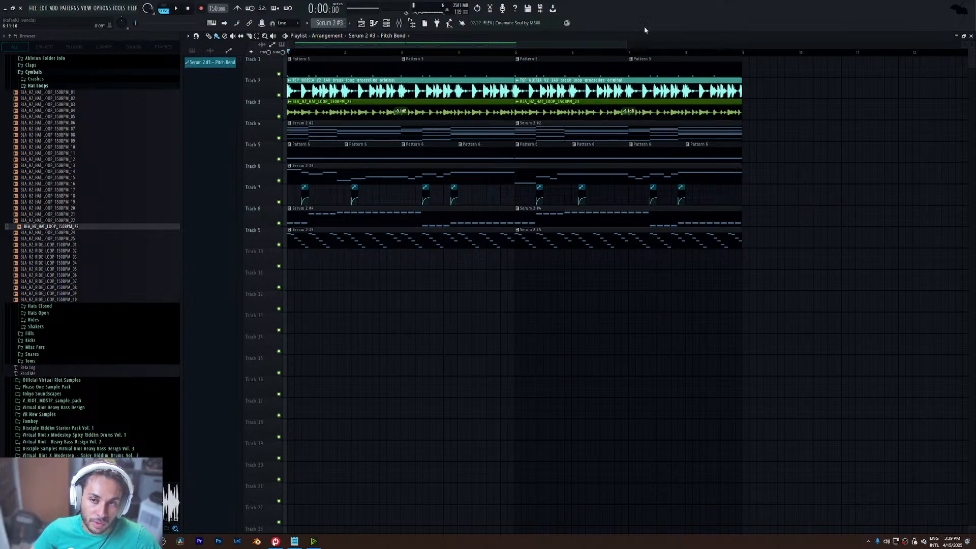
key(space)
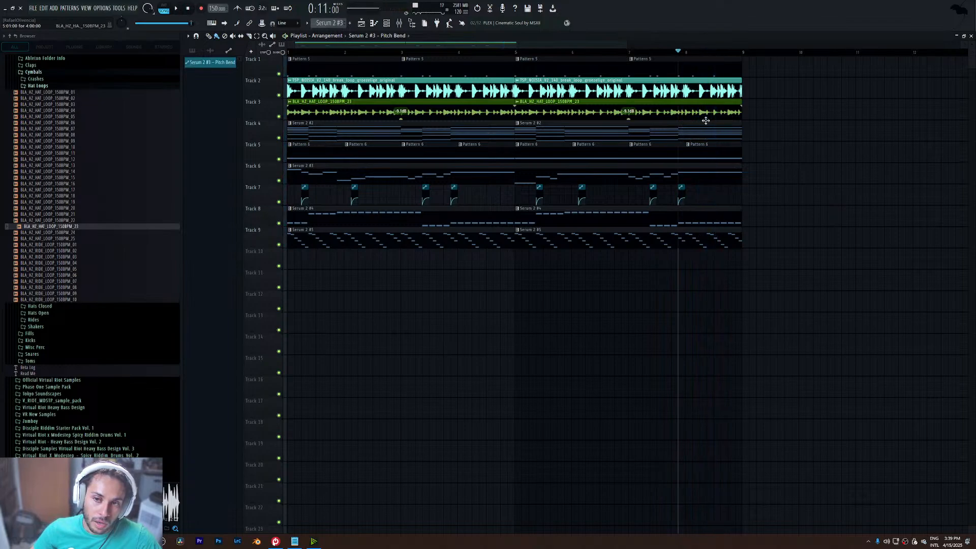
- Make the last pitch bend clip at 7:15:00 unique, extend it to the end of bar 8 and reshape it as a downward bend
key(space)
right_click(682, 190)
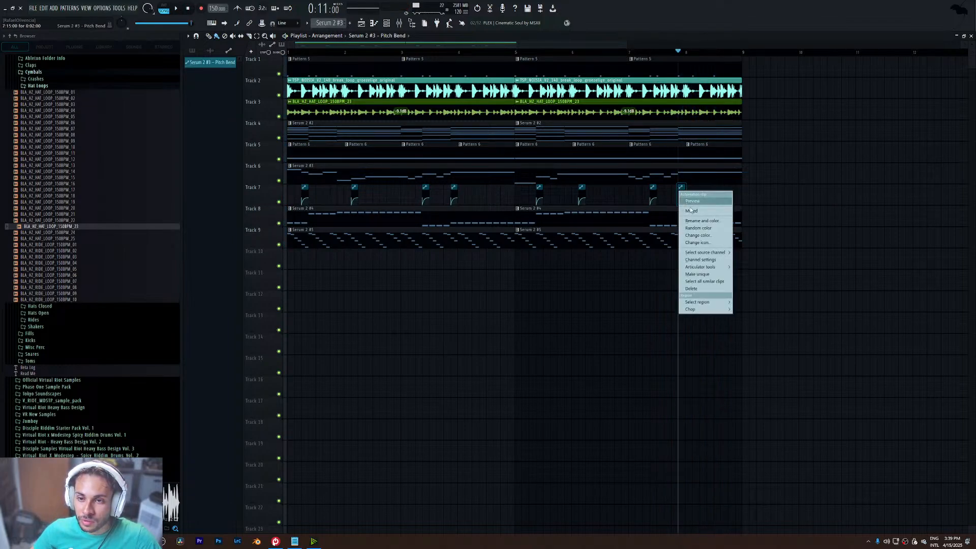
click(698, 275)
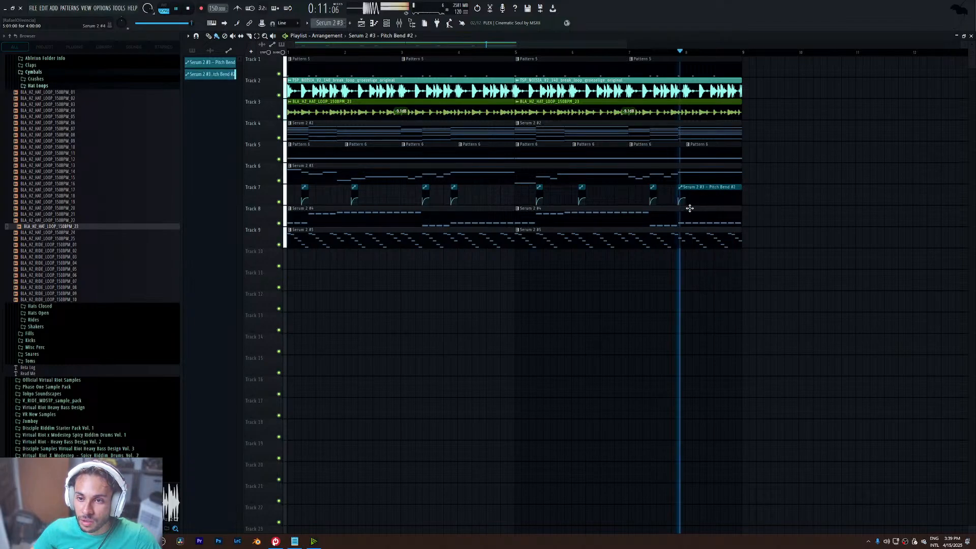
right_click(681, 207)
click(694, 217)
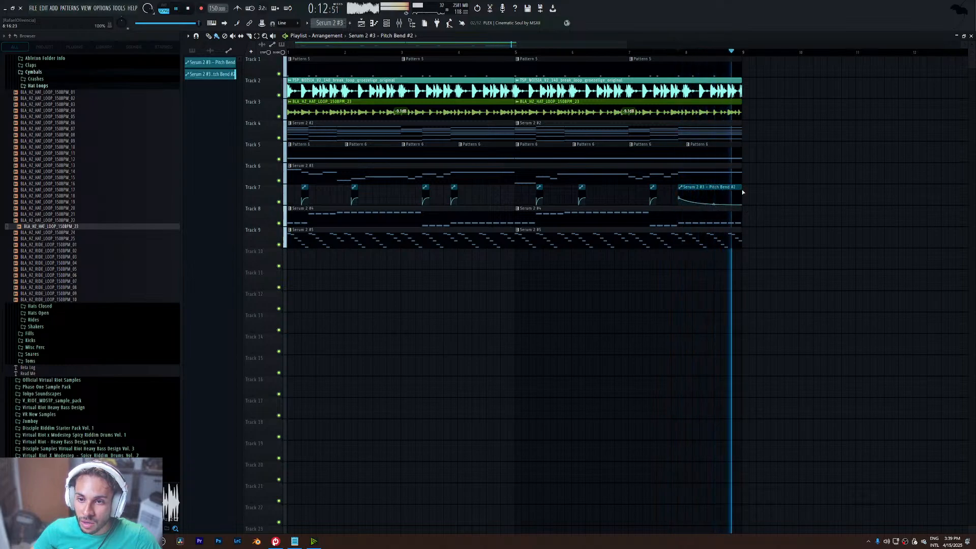
- Straighten the final pitch bend clip's curve into a linear fall ending at bar 9 and audition it
key(space)
drag(742, 189, 747, 190)
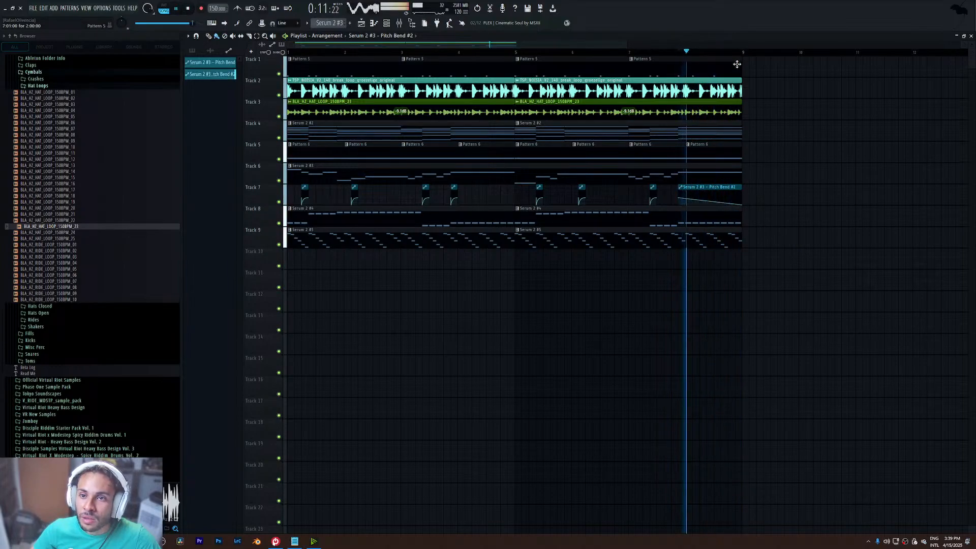
key(space)
key(space)
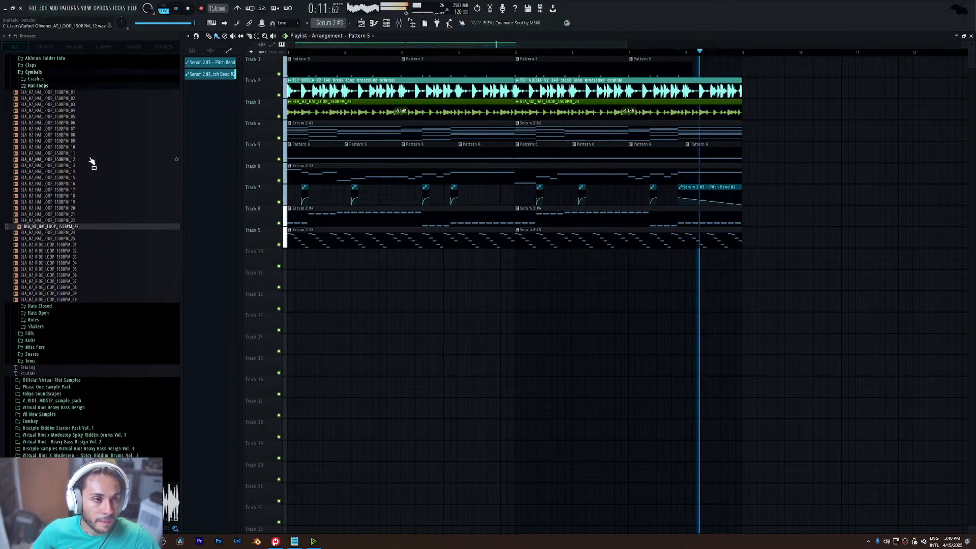
- Look through the sample folders in the browser and replay bars 7 and 8
scroll(37, 164, up, 5)
click(58, 199)
key(space)
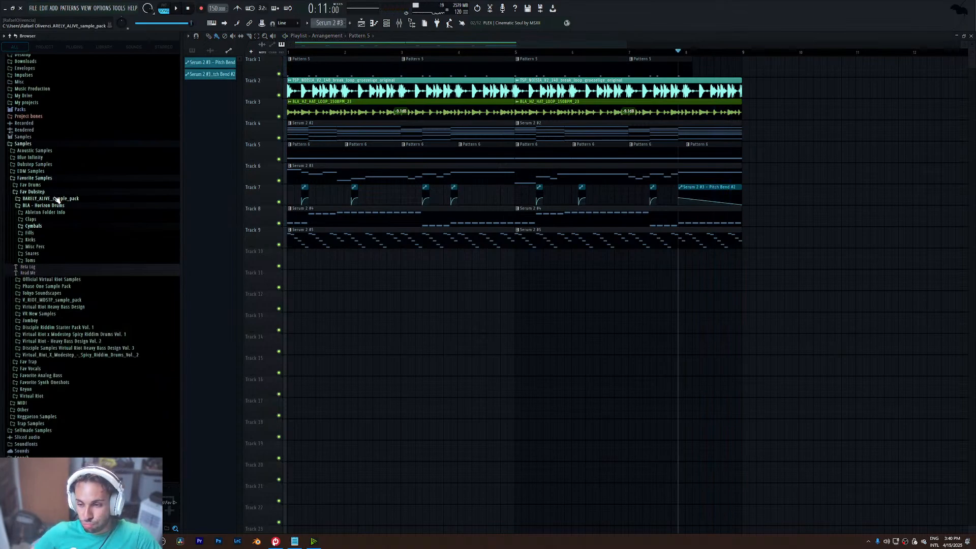
scroll(64, 213, up, 4)
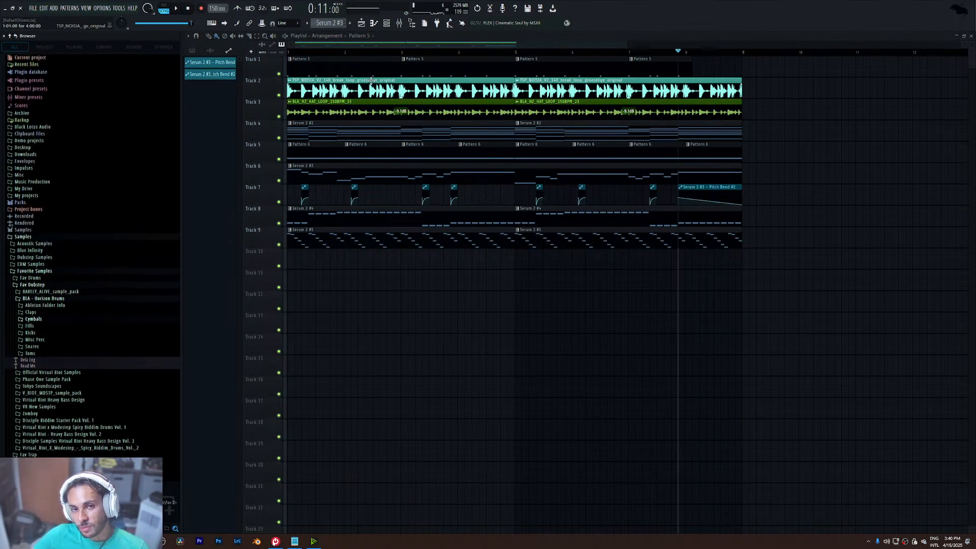
click(629, 55)
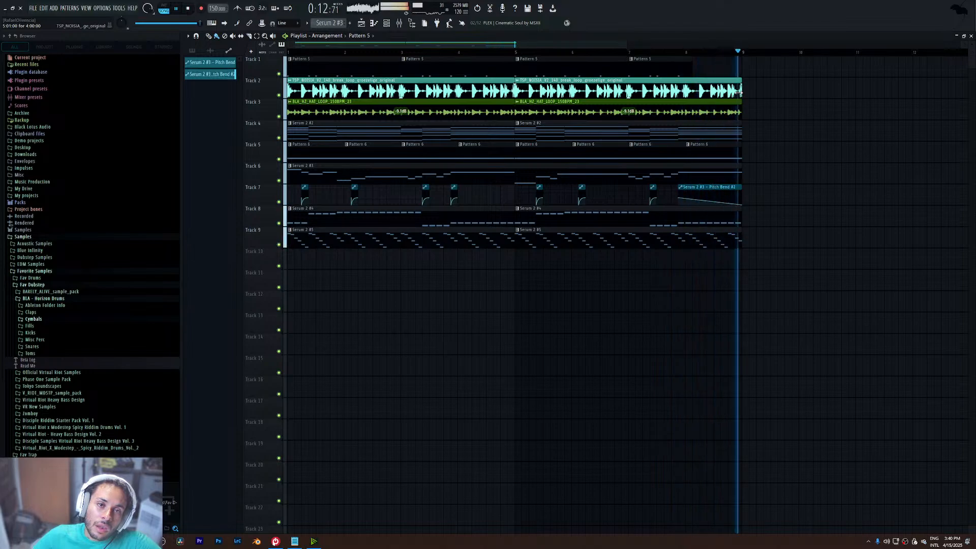
key(space)
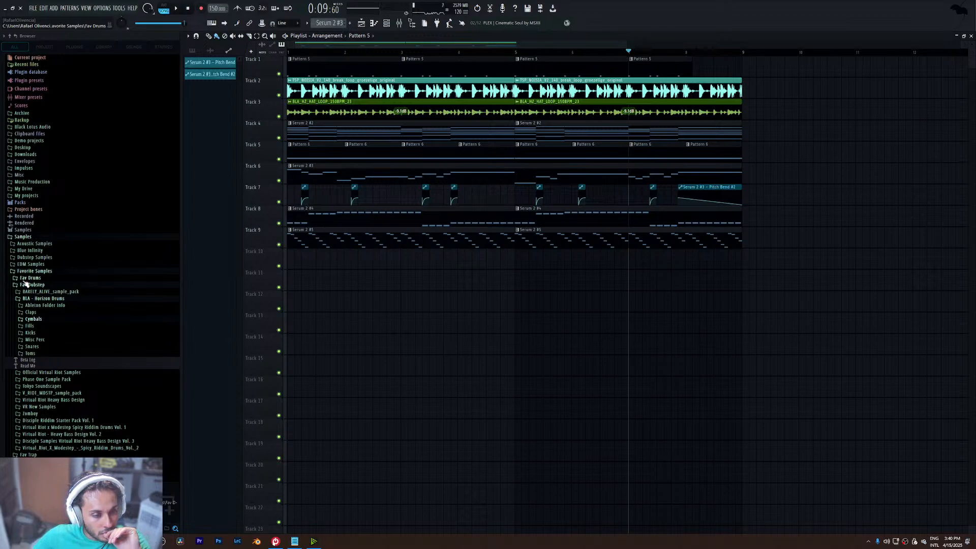
- Create a new empty pattern, add another Serum 2 instance to the Unsorted channels and test its sound
click(351, 24)
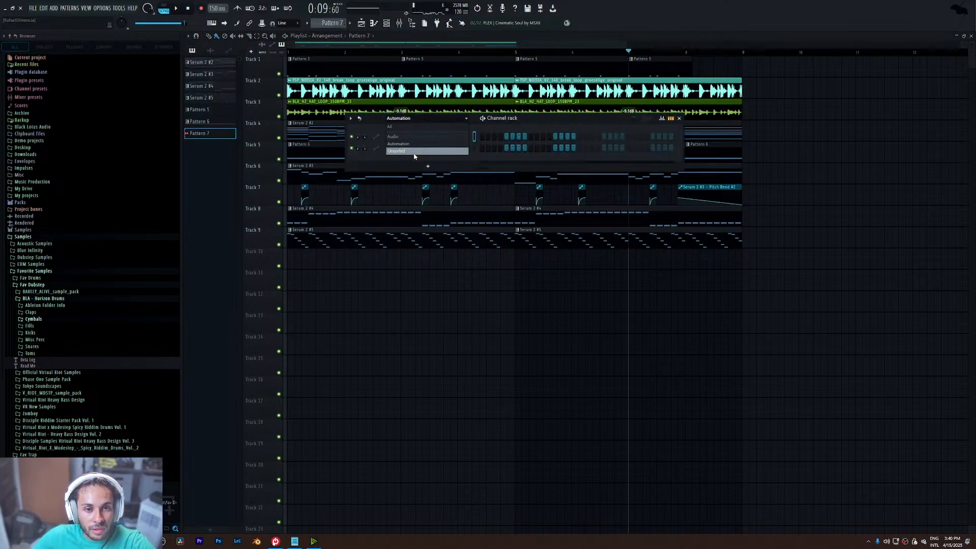
click(414, 151)
click(436, 247)
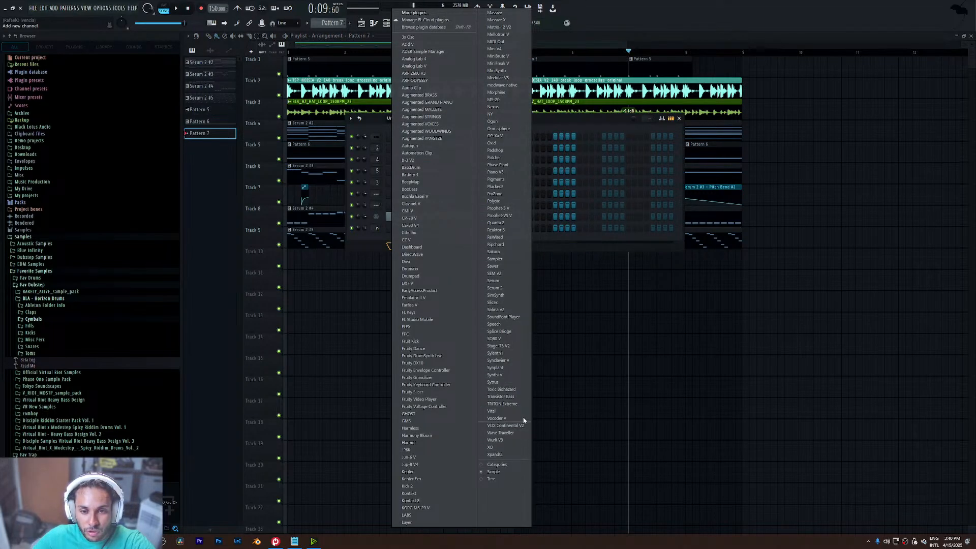
click(521, 289)
key(d)
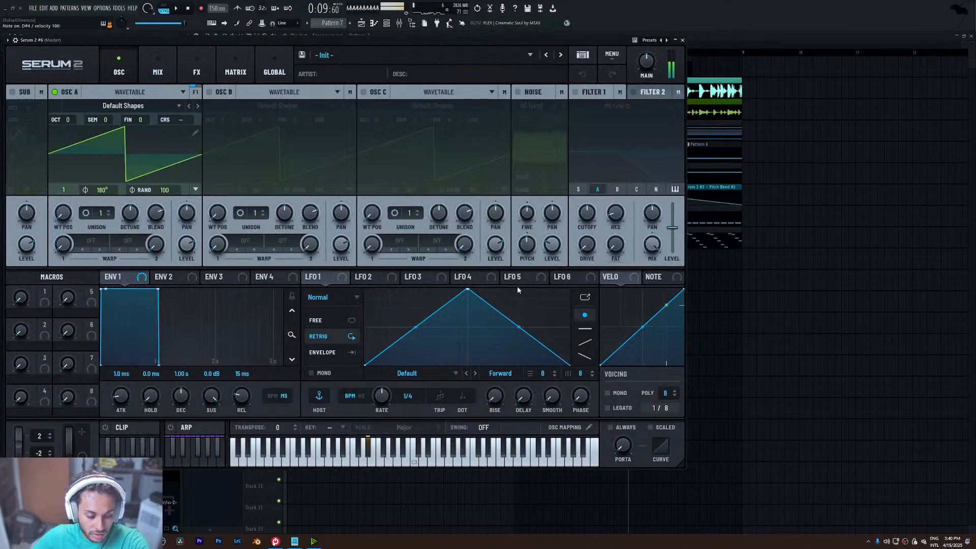
key(d)
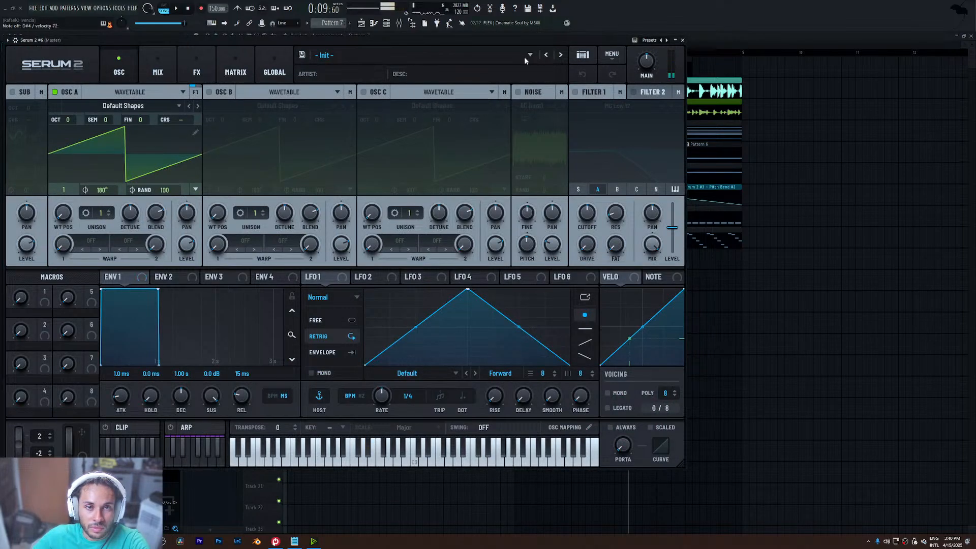
- Load the user preset BS - Alarm in the new Serum 2 and audition it with a D# note
click(446, 58)
key(d)
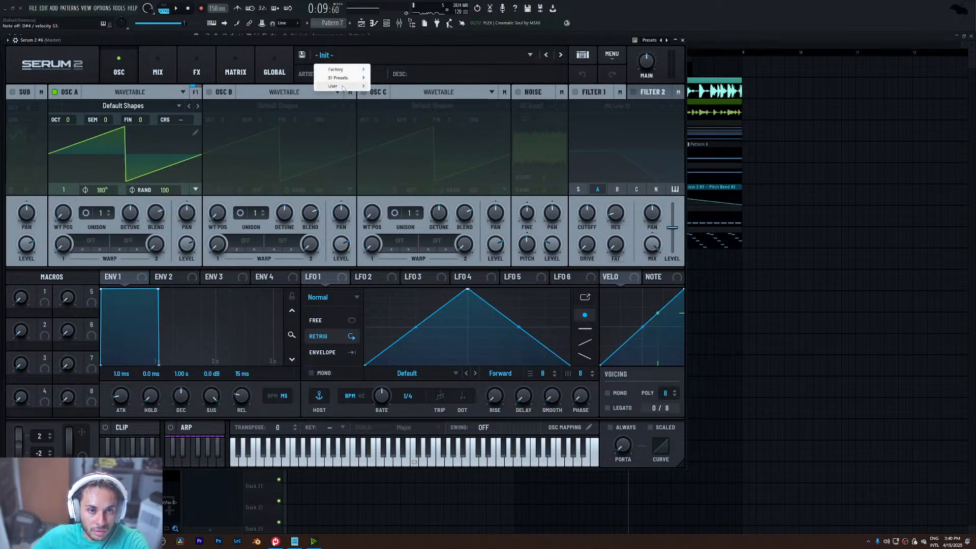
mouse_move(343, 86)
mouse_move(406, 86)
click(468, 87)
key(d)
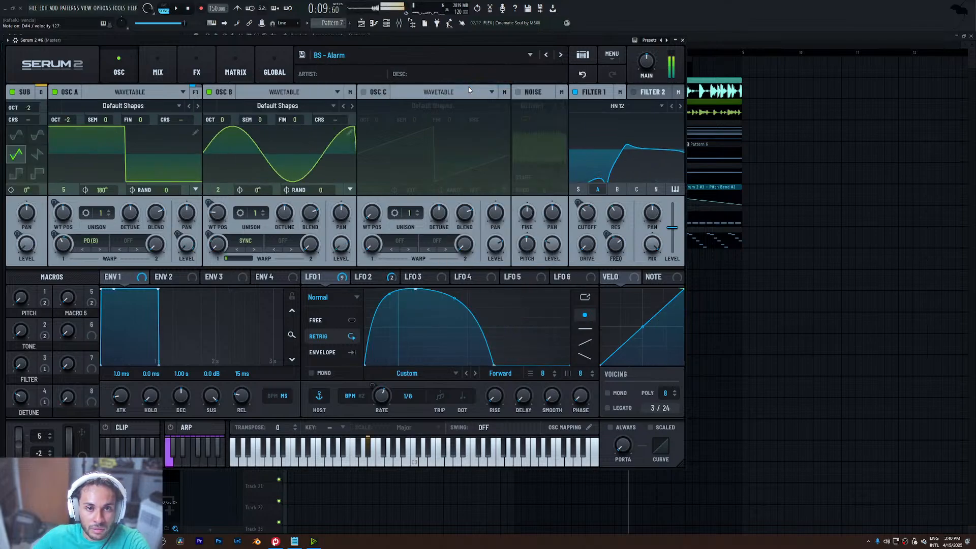
click(682, 40)
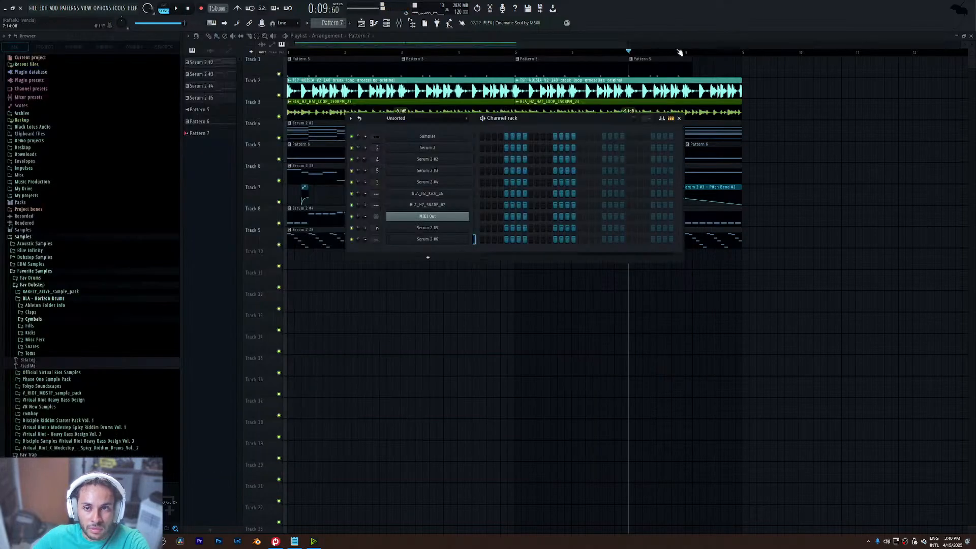
- Place a Pattern 7 clip on Track 10 at bar 9 and replay the end of bar 8 while trying out the new bass sound
click(680, 52)
key(space)
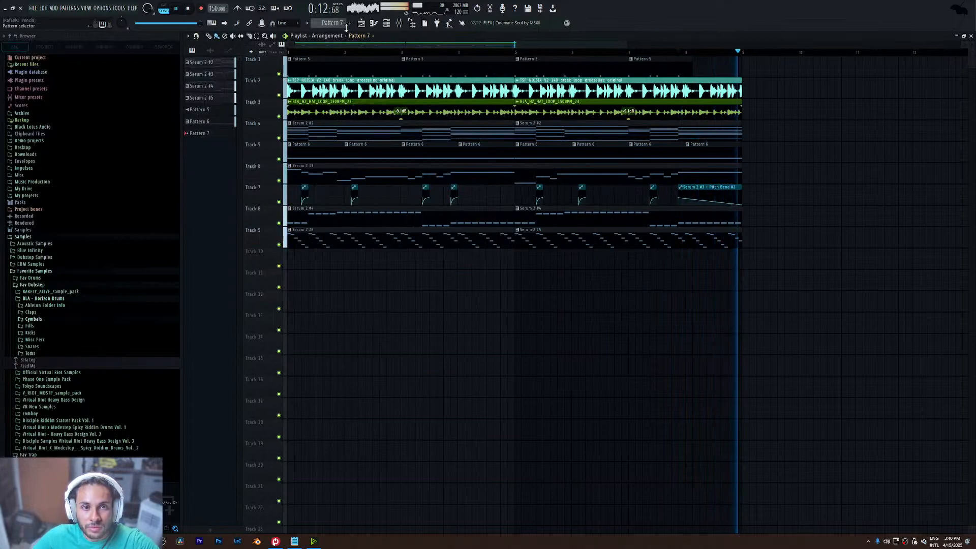
click(744, 253)
click(682, 52)
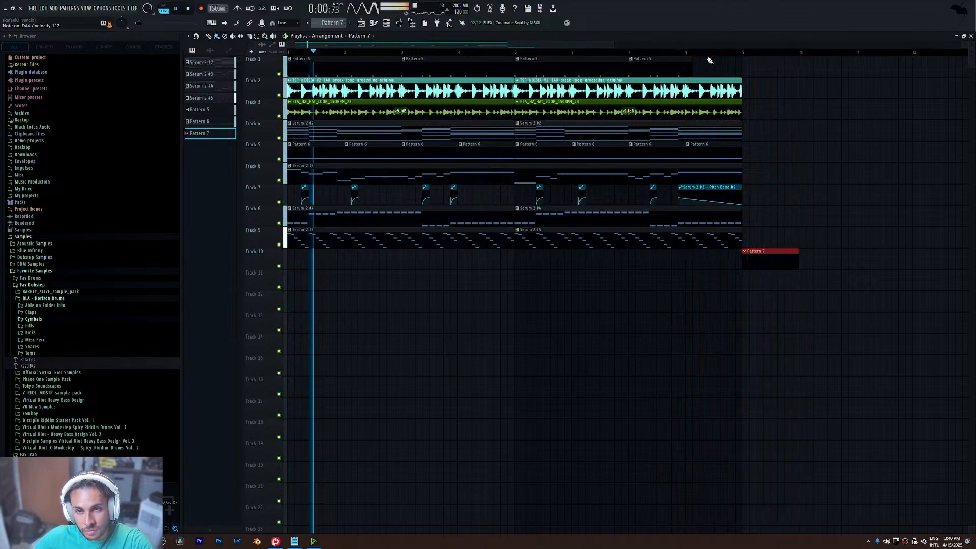
click(686, 53)
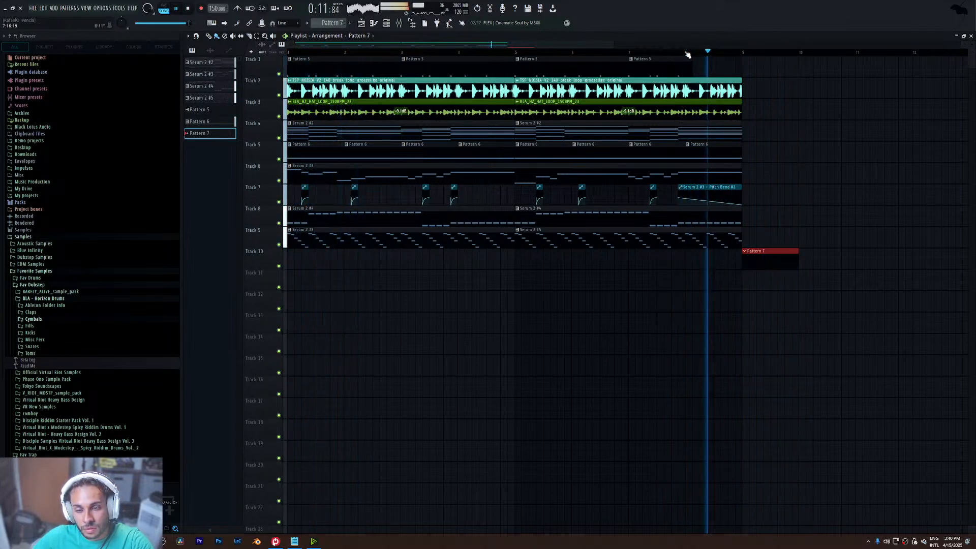
key(space)
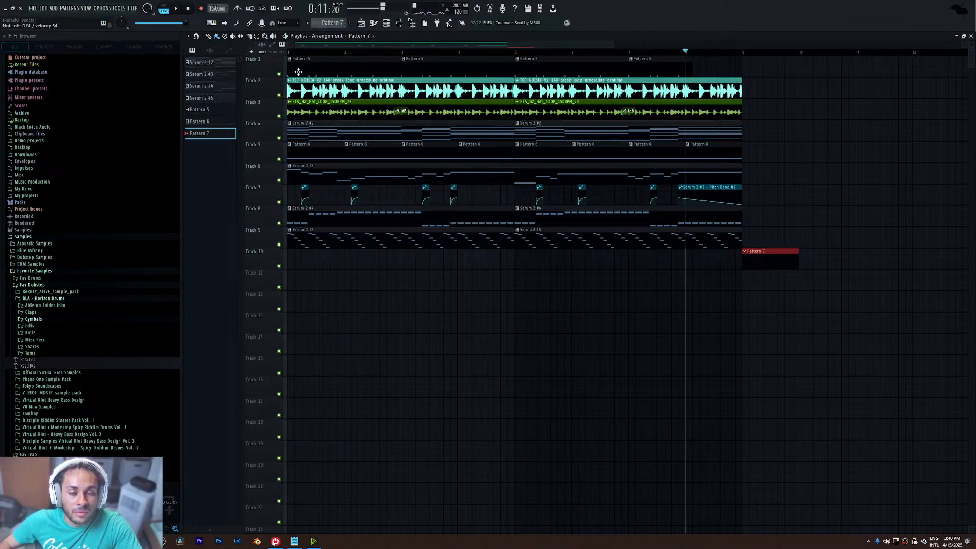
- Try a Pattern 5 clip on Track 1 at bar 9, play from there, and remove the clip again
click(745, 62)
click(743, 53)
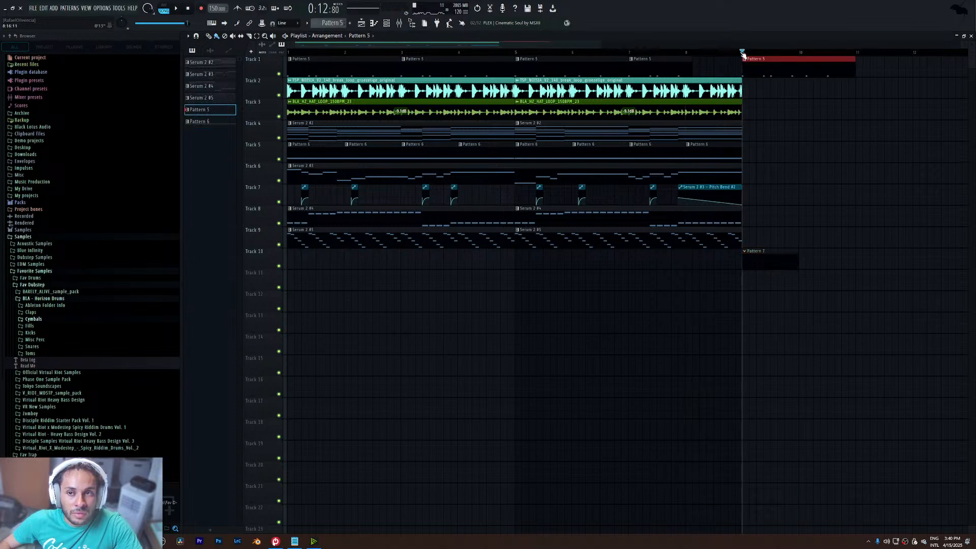
key(space)
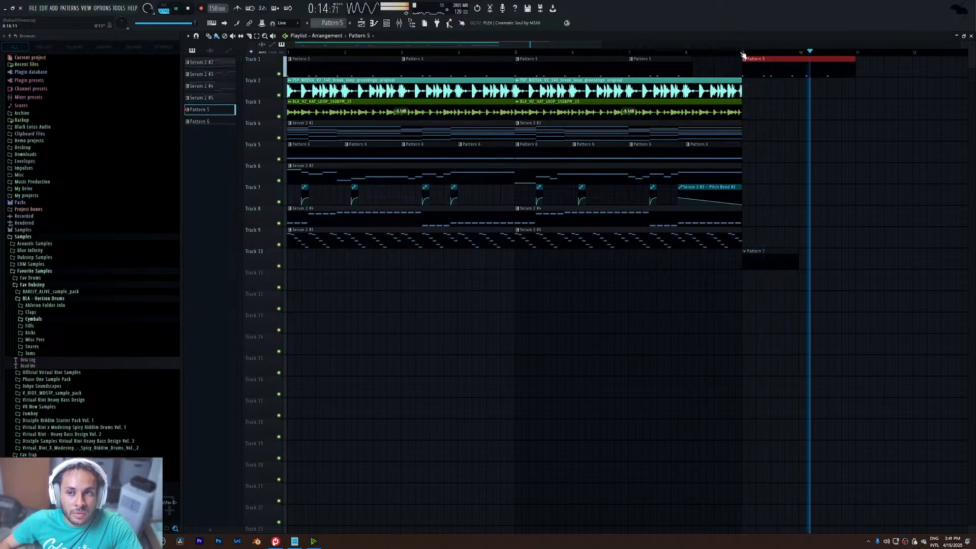
key(space)
right_click(753, 71)
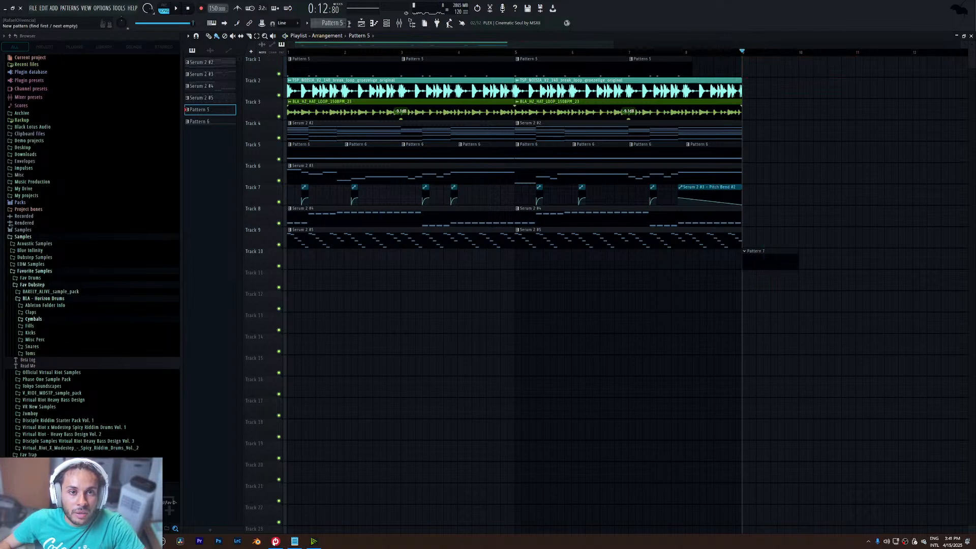
- Program kick and MIDI Out hits in Pattern 7 and play the arrangement from bar 9
click(387, 23)
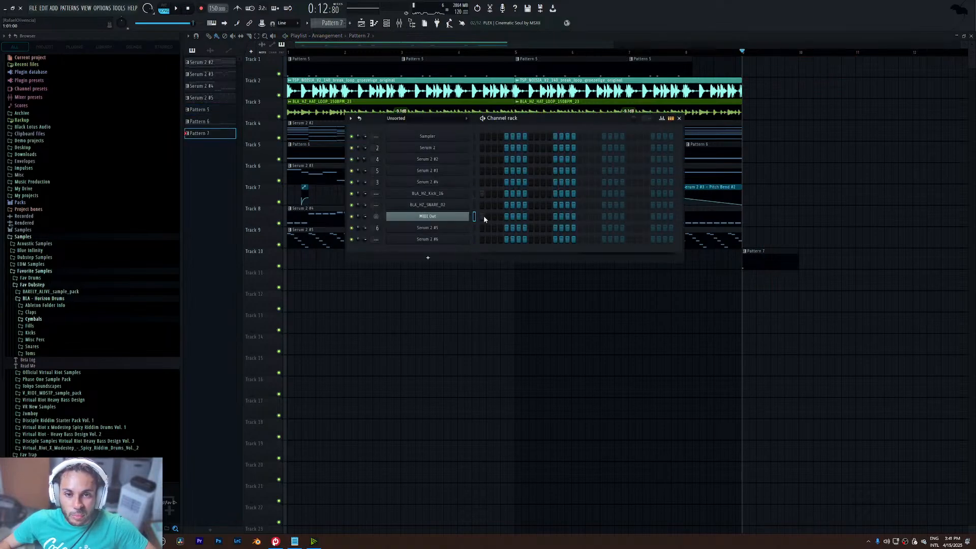
key(F6)
key(space)
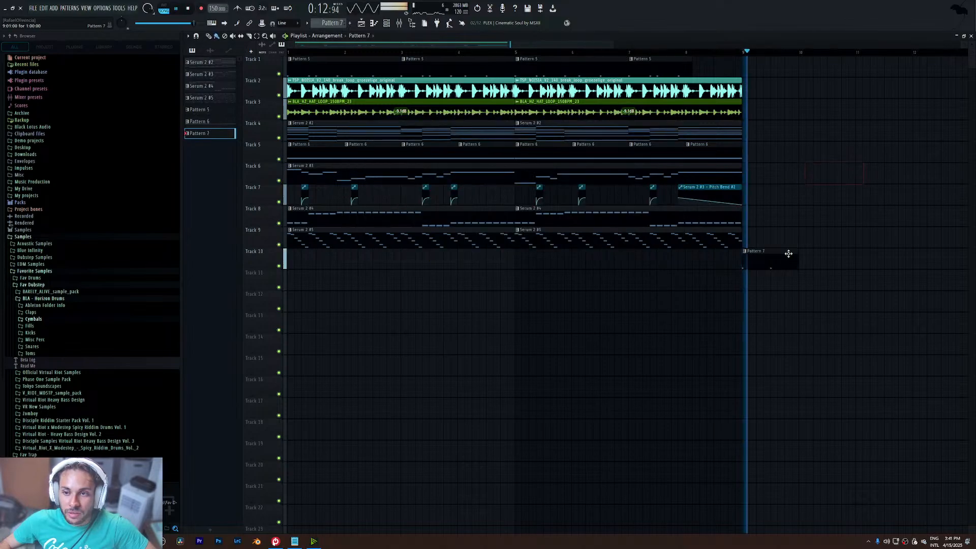
- Duplicate the Pattern 7 clip on Track 10 three times so it runs from bar 9 through bar 12
key(ctrl+b)
key(ctrl+b)
key(ctrl+b)
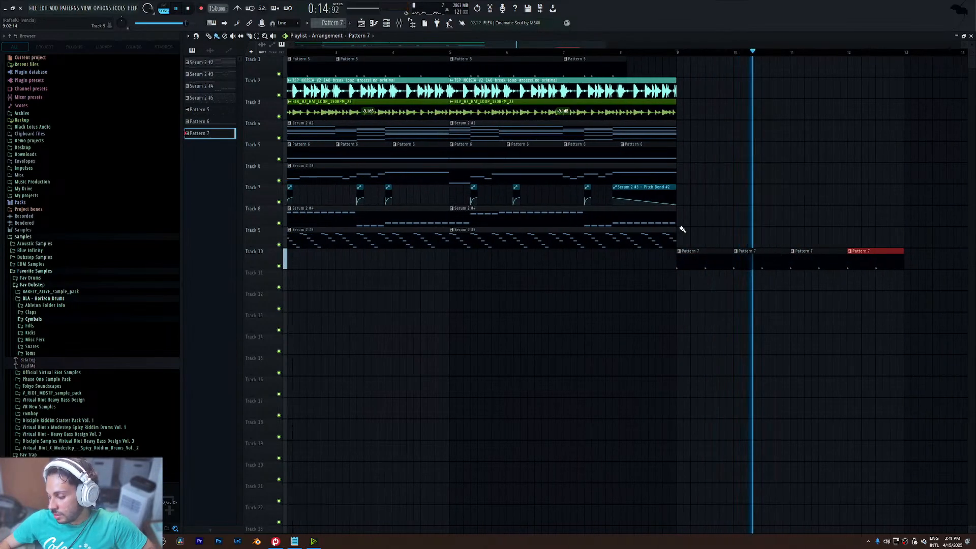
- Replay from late in bar 6 while duplicating the hi-hat loop on Track 3 into bars 9 to 12, and show the channel rack
click(547, 51)
click(631, 105)
key(ctrl+b)
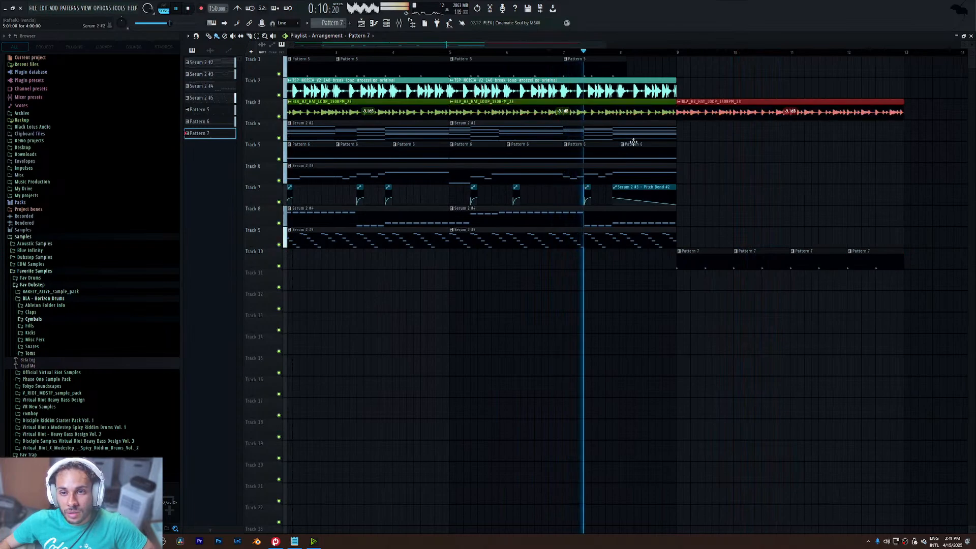
click(634, 142)
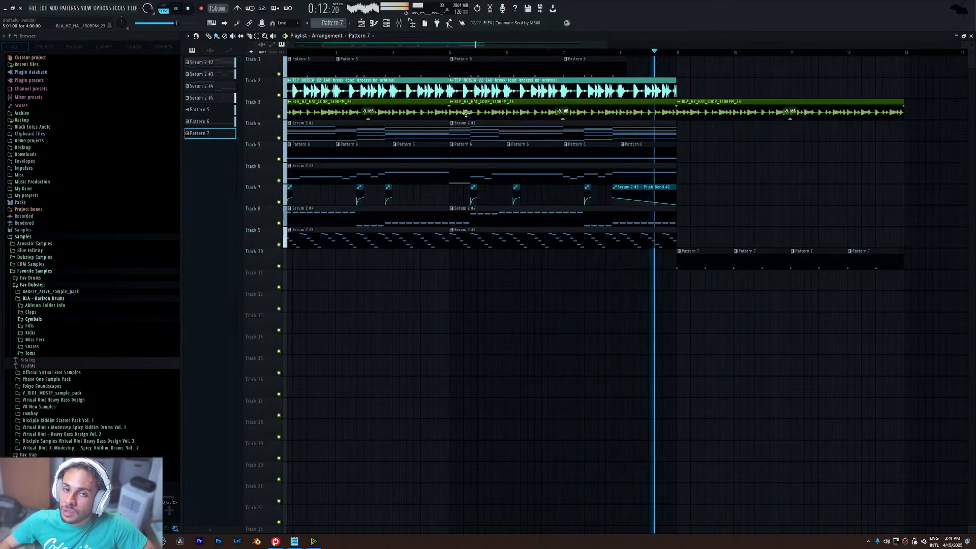
key(F6)
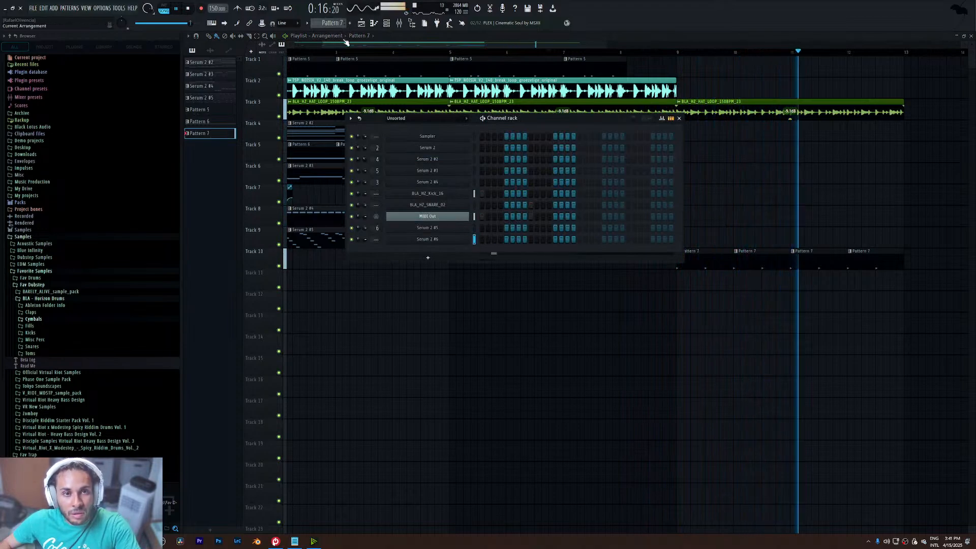
- Create a new empty pattern and open the Serum 2 #6 channel in the piano roll
key(F6)
click(349, 23)
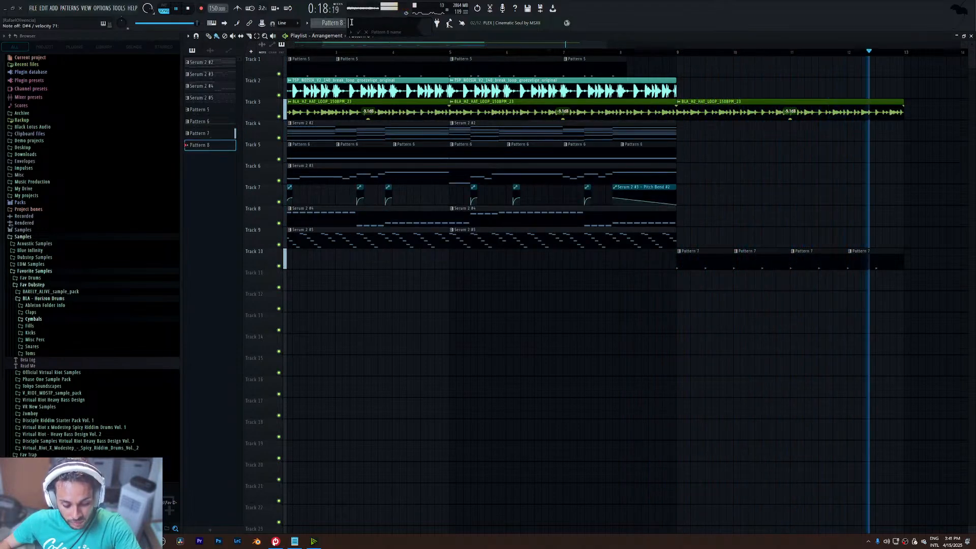
key(F6)
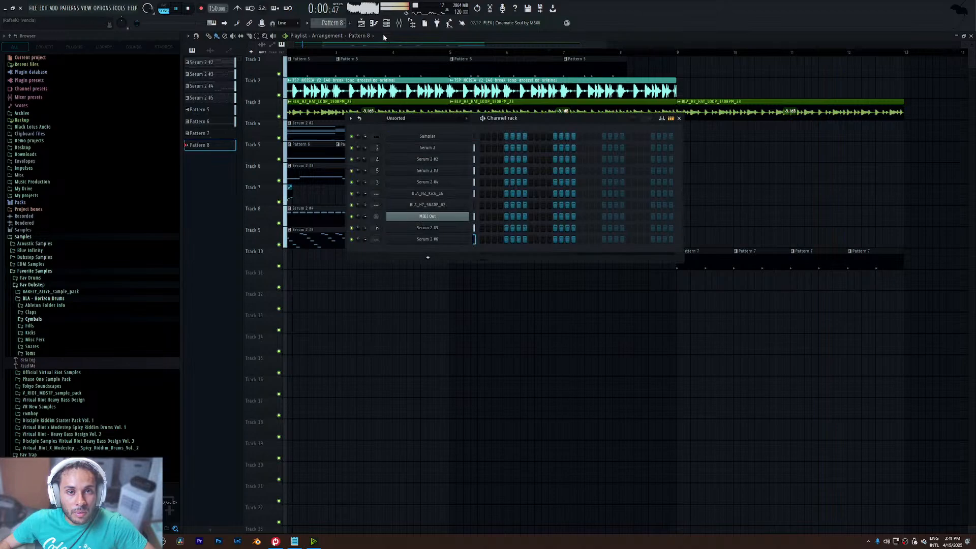
right_click(444, 236)
click(475, 239)
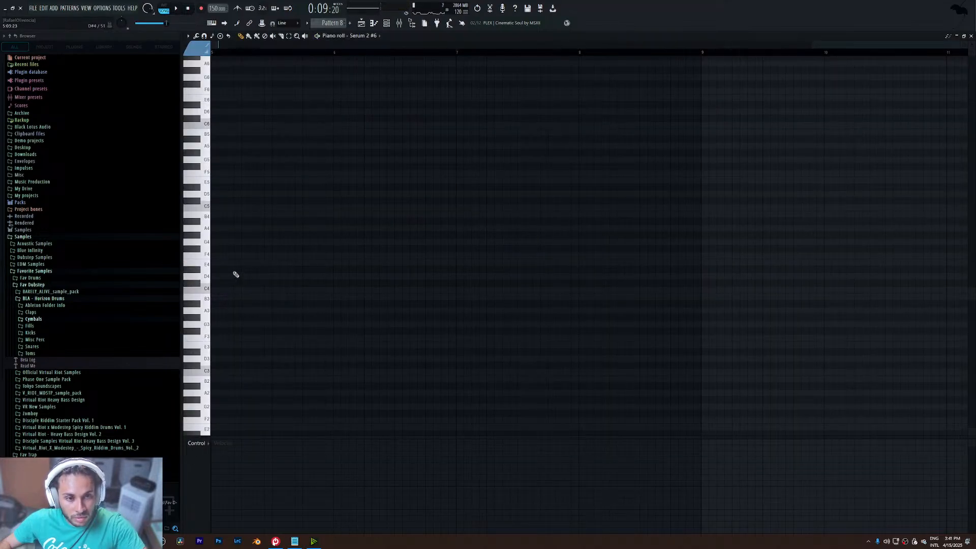
- Draw a short D#4 note at the pattern's start and place the pattern on Track 11 at bar 9 of the playlist
drag(234, 272, 4, 272)
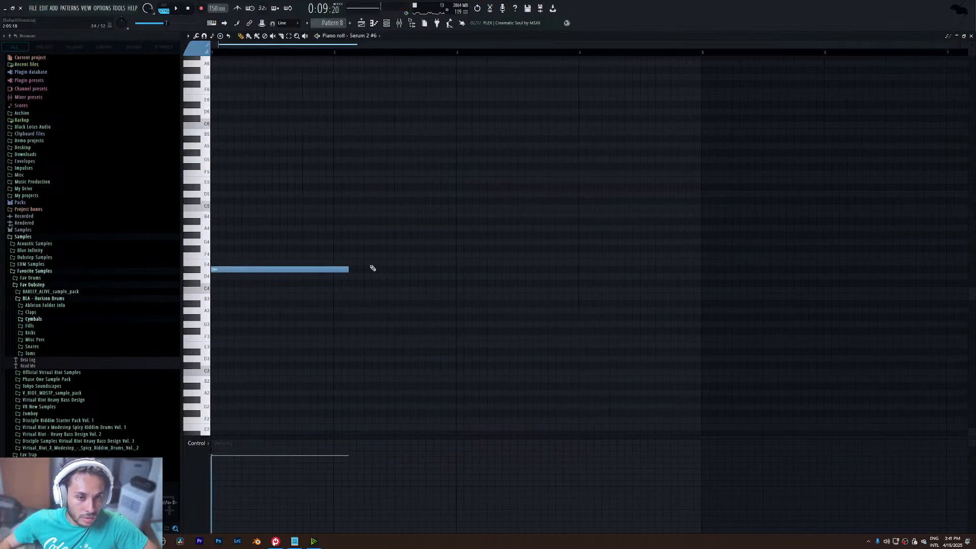
drag(345, 272, 241, 274)
click(362, 23)
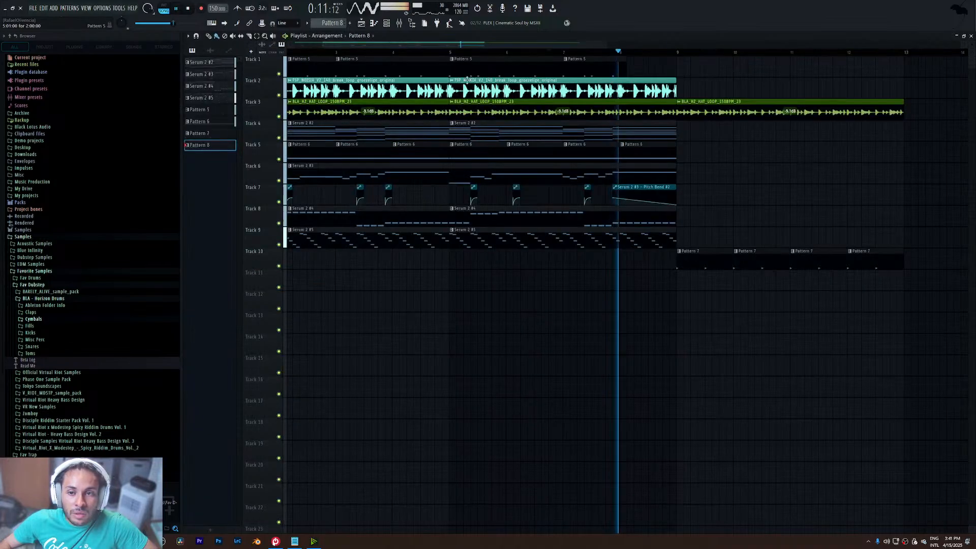
click(689, 284)
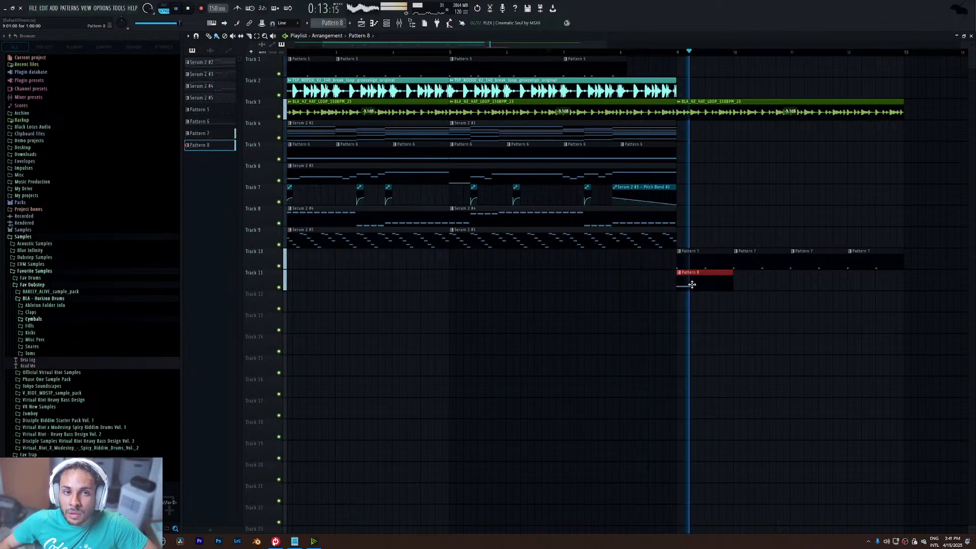
- In the Track 11 pattern, add two groups of three D#4 notes, starting at steps 7 and 15 of bar 1
double_click(692, 284)
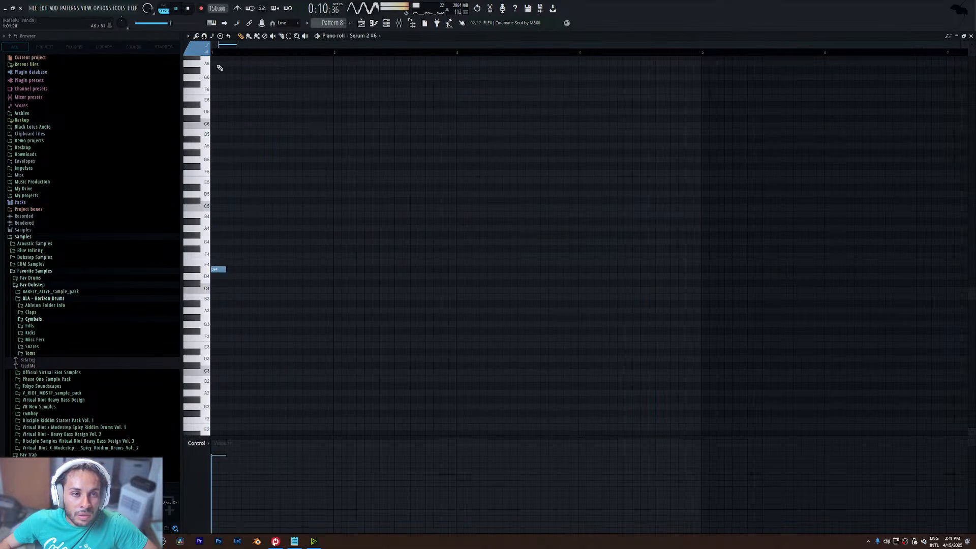
click(260, 269)
key(space)
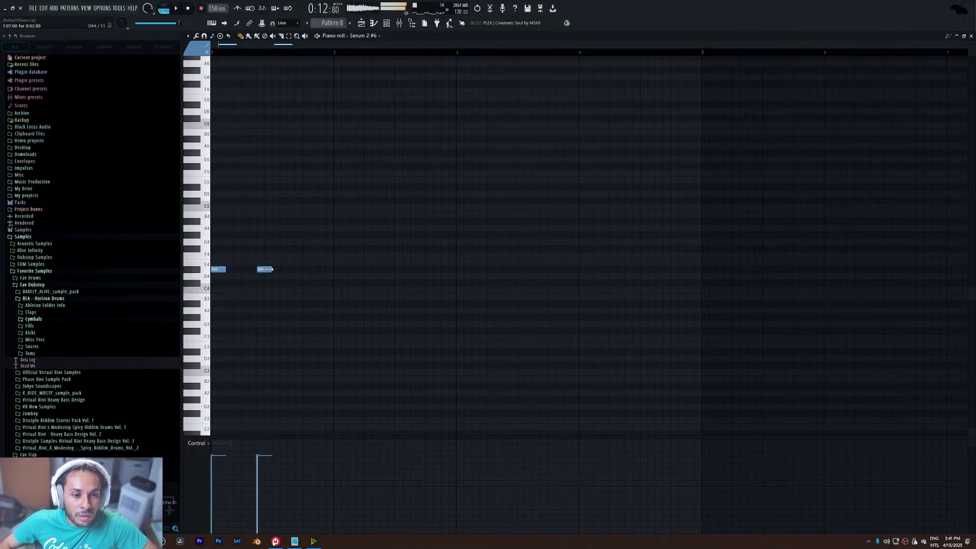
click(268, 270)
click(277, 270)
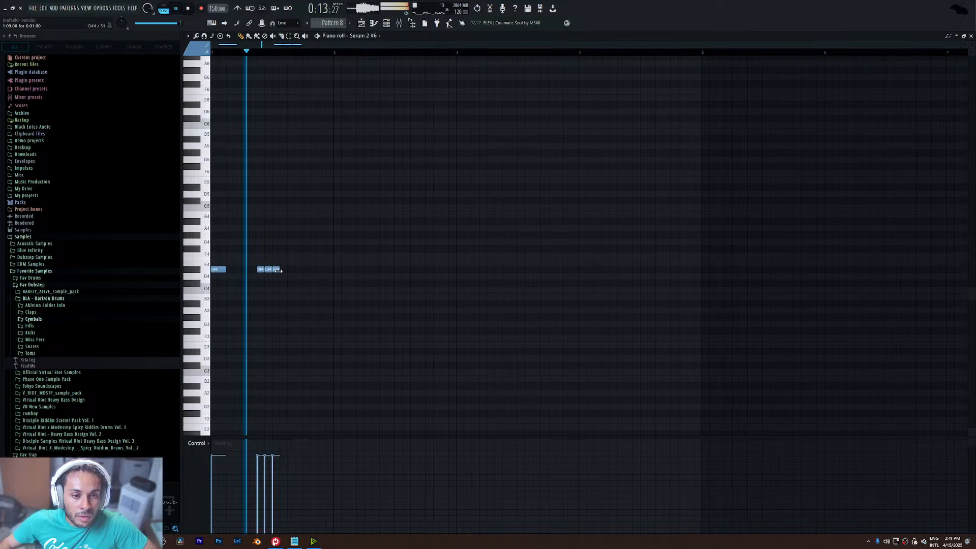
click(320, 270)
click(336, 270)
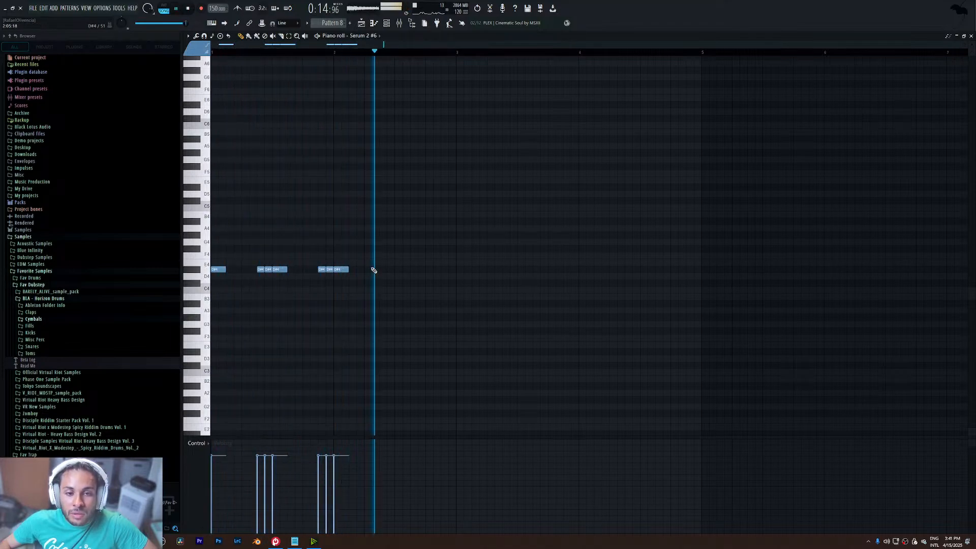
- Add a third group of three D#4 notes from step 7 of bar 2, with the last note twice as long
key(space)
click(392, 269)
key(space)
click(400, 270)
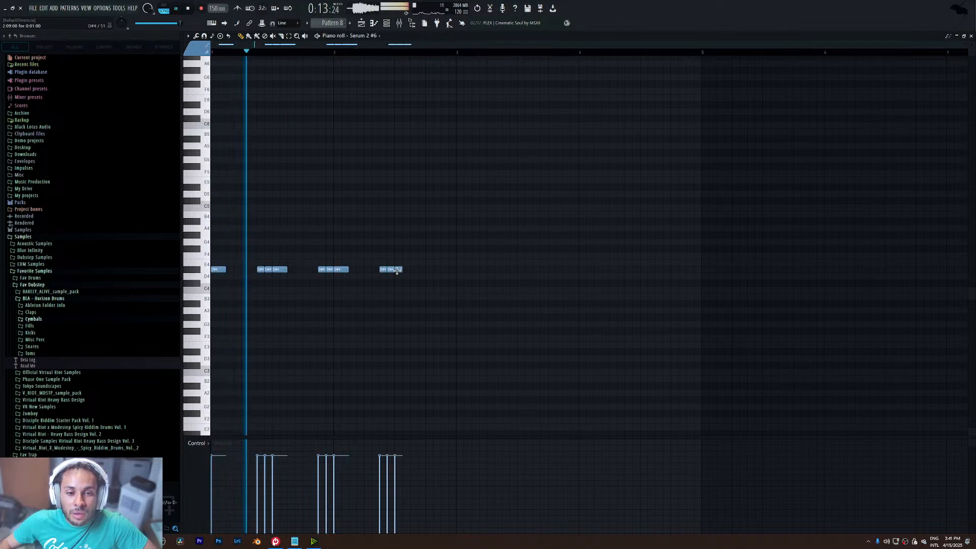
drag(405, 269, 410, 269)
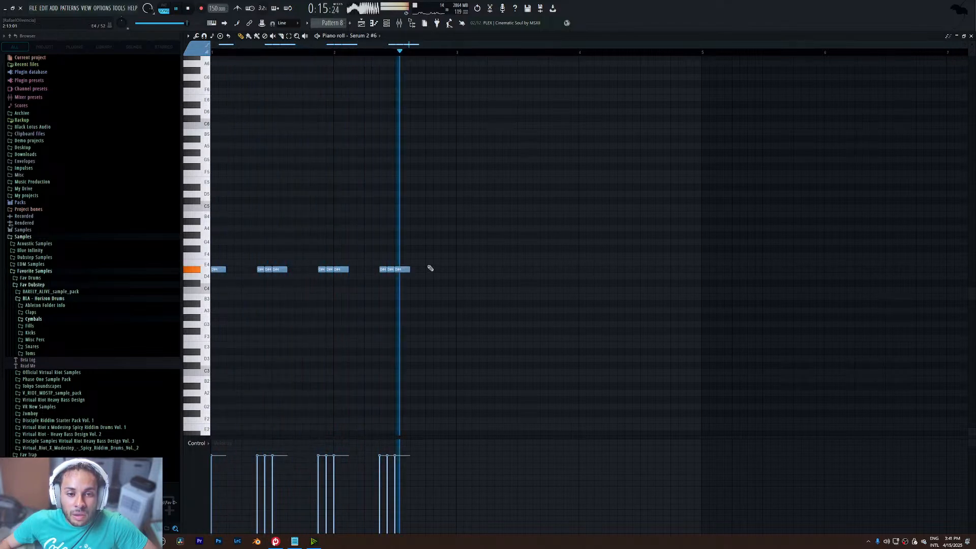
- Delete the two short leading notes from each three-note group, keeping only the longer last note
key(space)
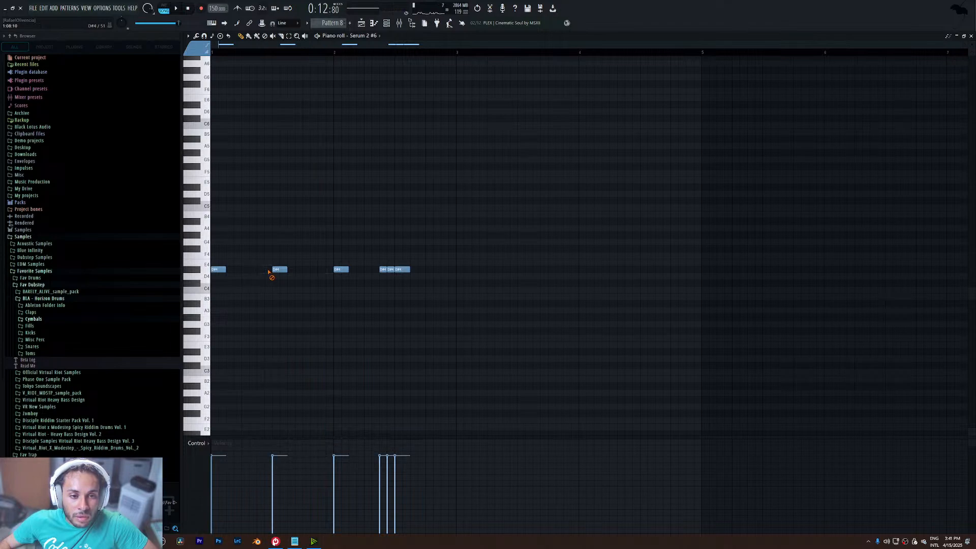
key(space)
right_click(389, 269)
right_click(383, 269)
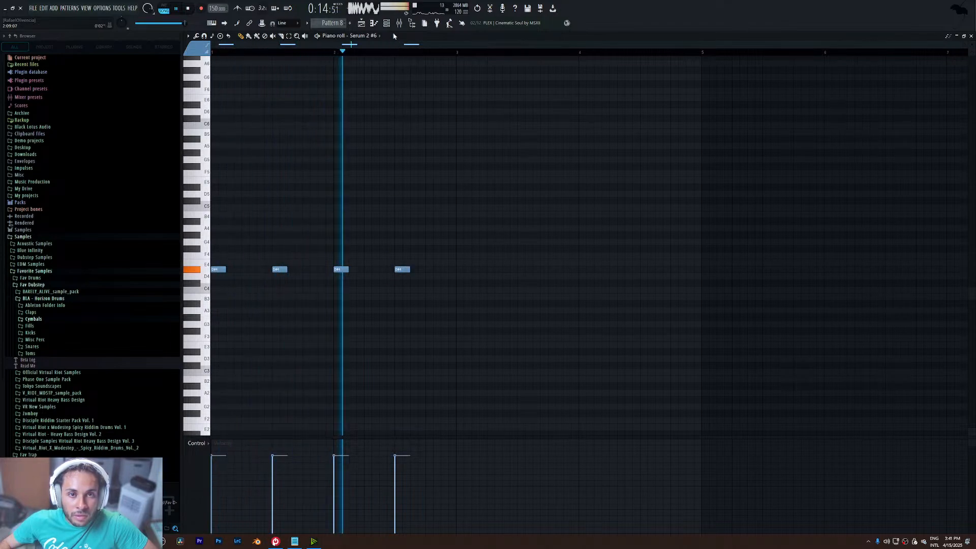
- Clone the Serum 2 #6 channel and set Macro 5 to 100 in the clone
key(F6)
key(space)
right_click(463, 239)
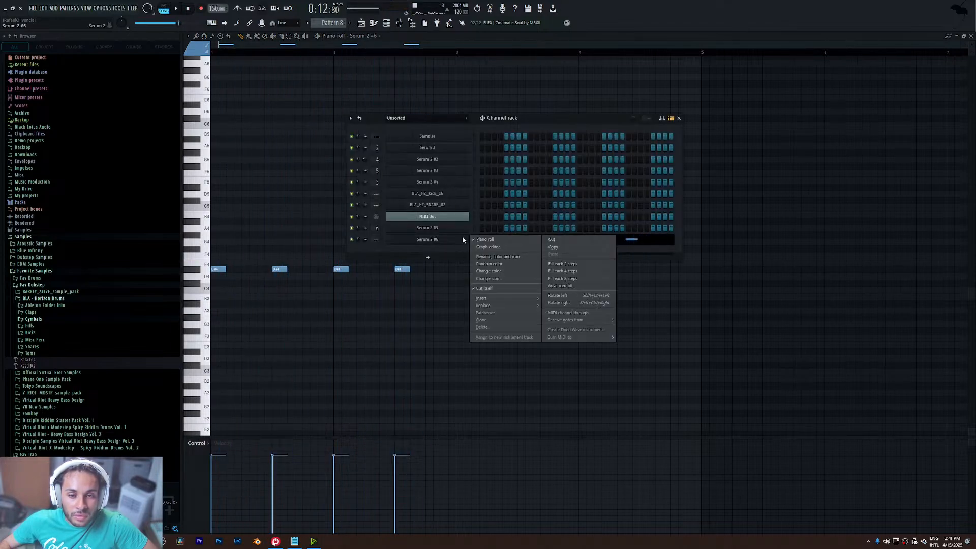
click(482, 319)
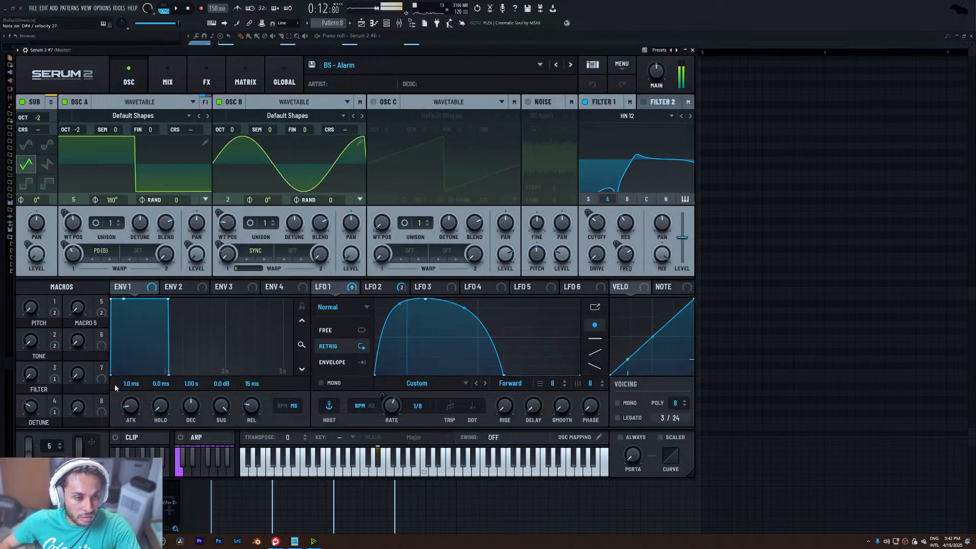
drag(76, 307, 90, 147)
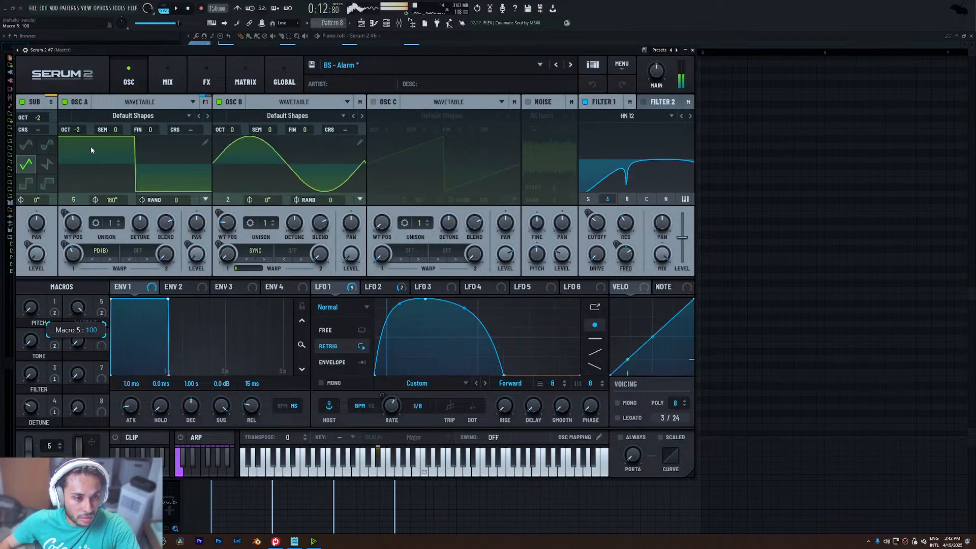
click(693, 49)
- In the cloned channel's piano roll, add three D#4 notes directly before the second, third and fourth ghost notes, and play them back
right_click(469, 247)
click(503, 251)
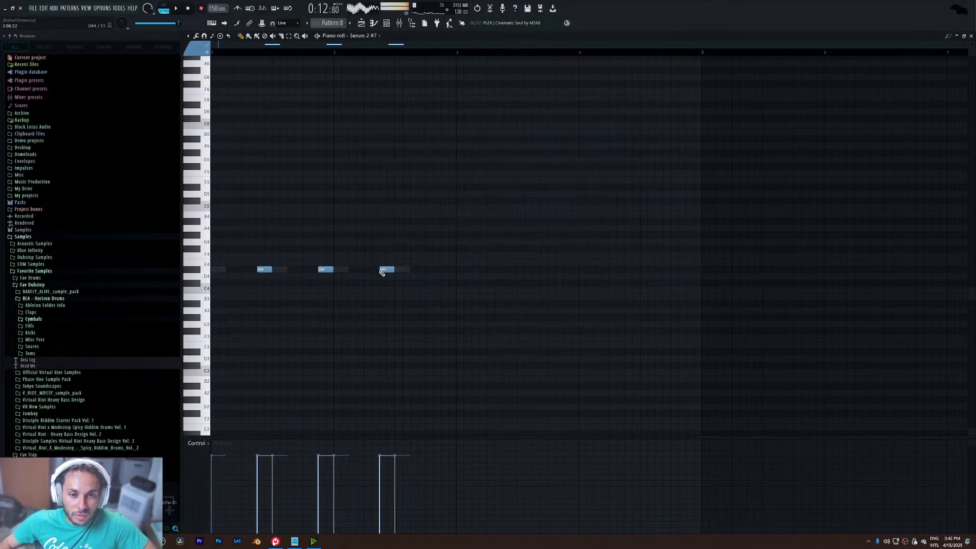
key(space)
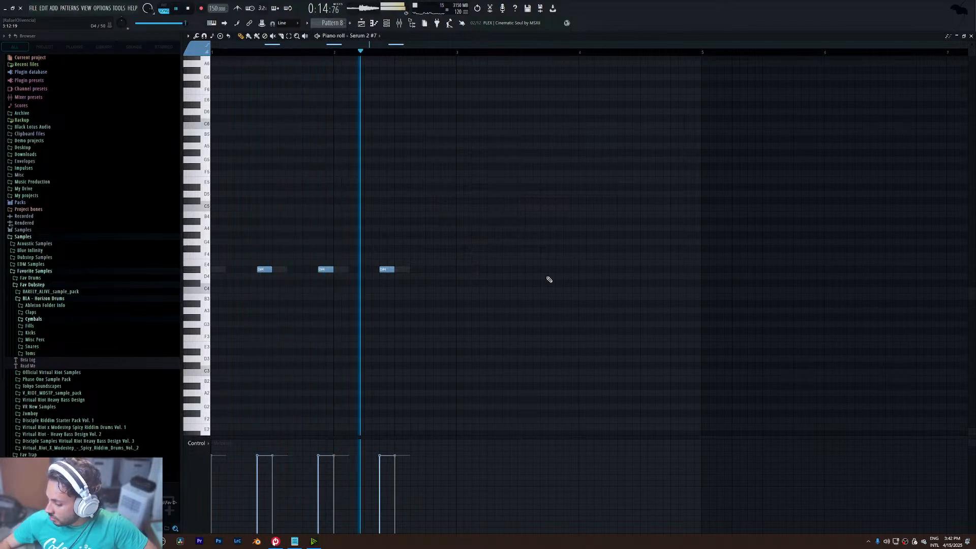
key(space)
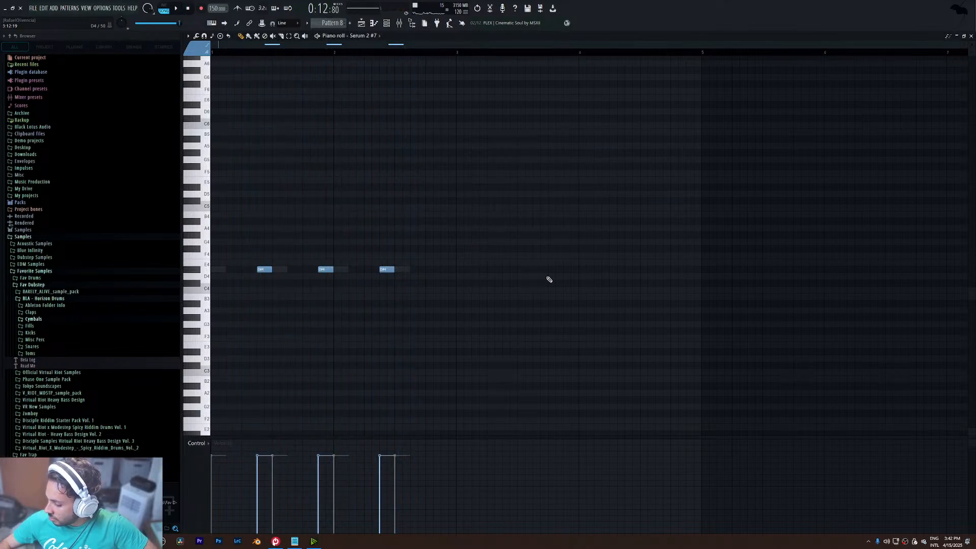
- Return to the playlist, set the playback position to bar 9 and listen to the new section
click(362, 24)
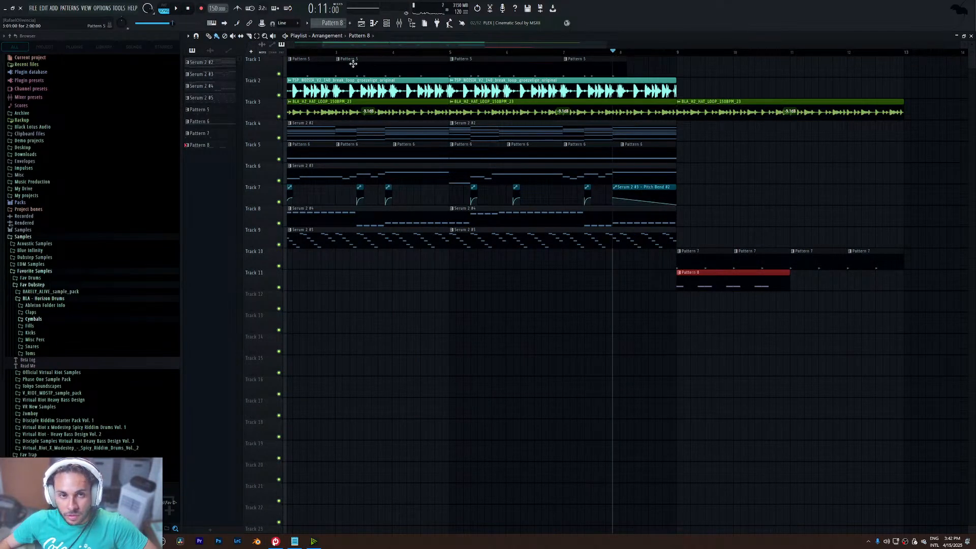
drag(322, 45, 474, 40)
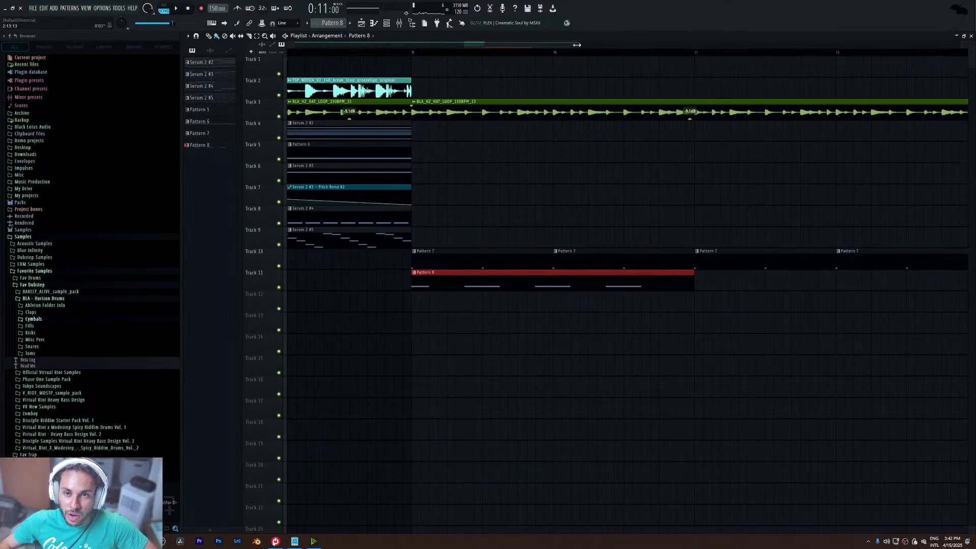
drag(577, 44, 529, 45)
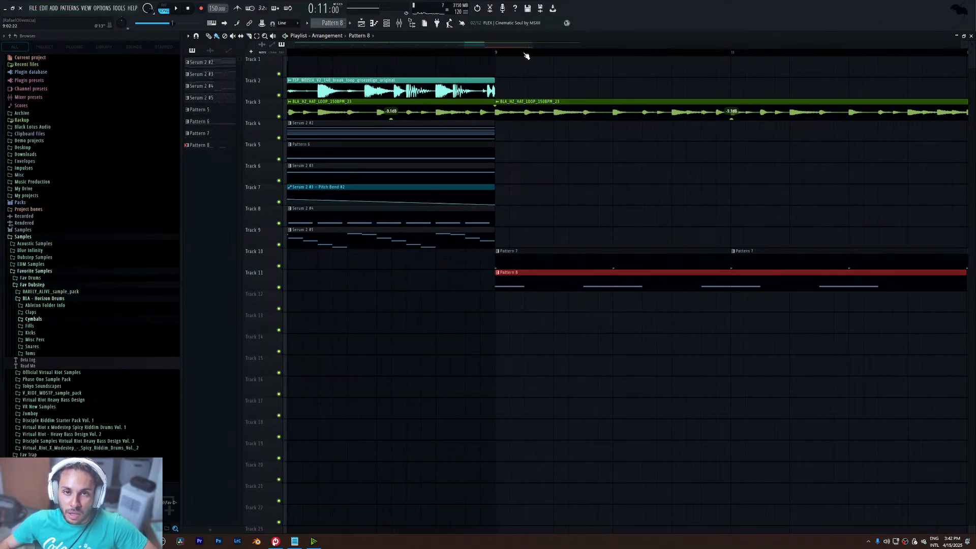
click(496, 52)
drag(531, 47, 612, 57)
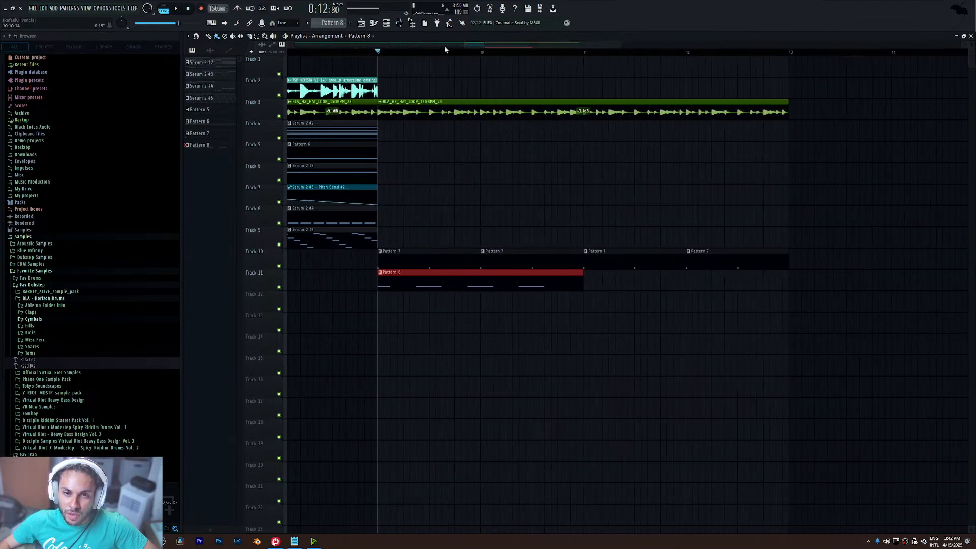
drag(464, 44, 430, 48)
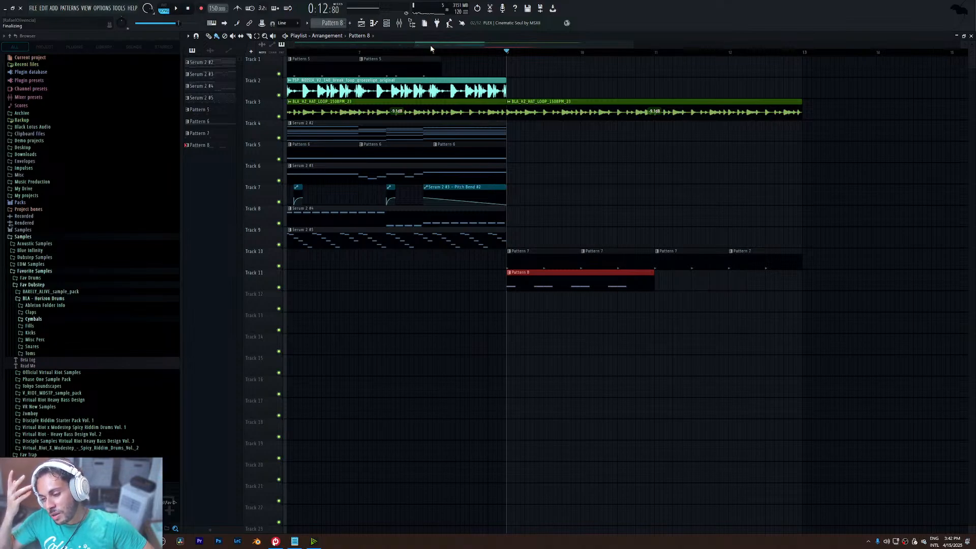
key(space)
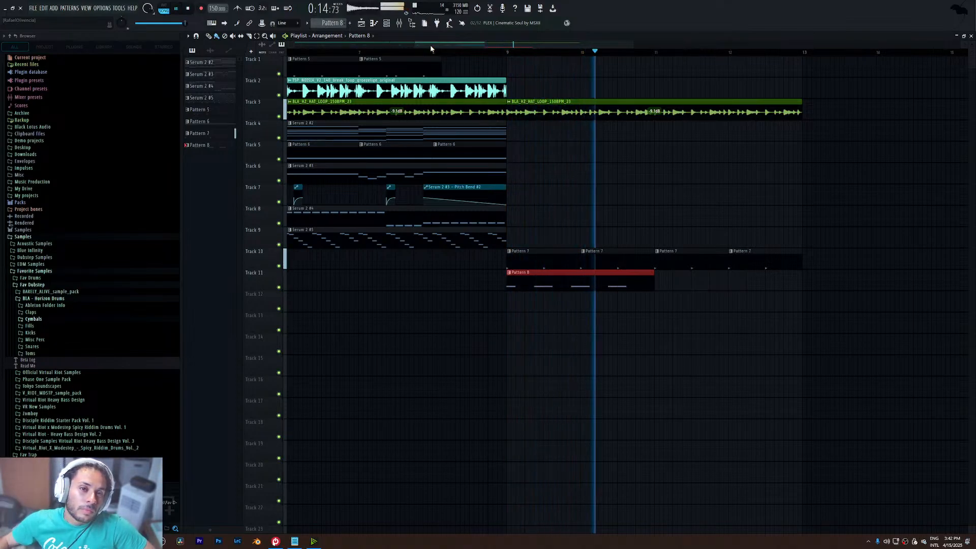
key(space)
- Check the channel rack during playback, close it and create another new empty pattern
click(387, 23)
key(space)
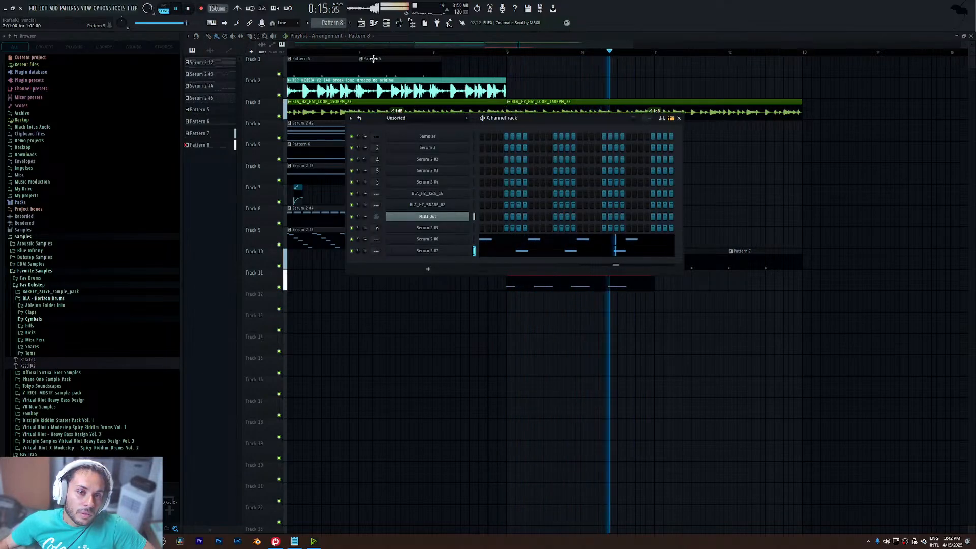
click(387, 24)
click(358, 24)
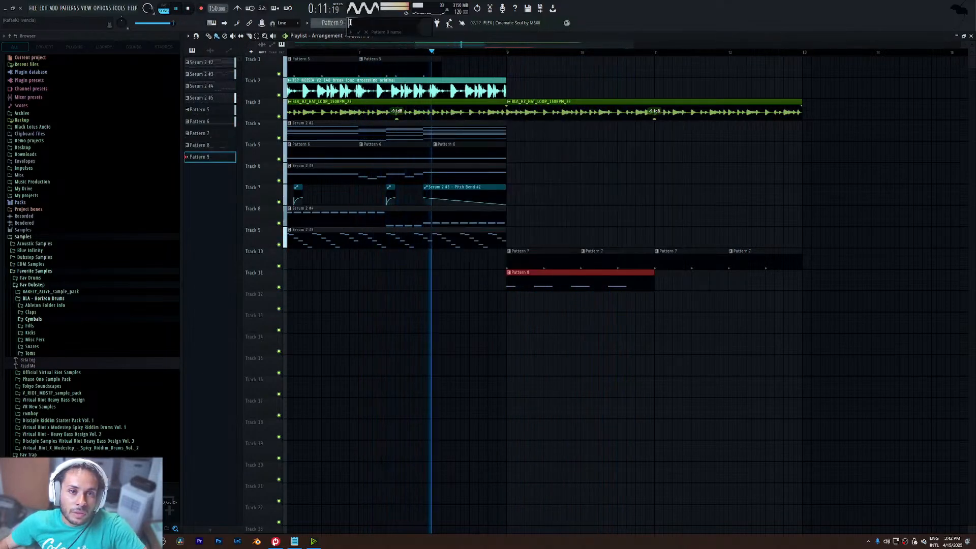
- Duplicate the last Pattern 6 clip on Track 5 to fill bars 9 through 12, removing any surplus copy
click(449, 152)
key(ctrl+b)
key(ctrl+b)
key(ctrl+b)
key(ctrl+b)
key(ctrl+b)
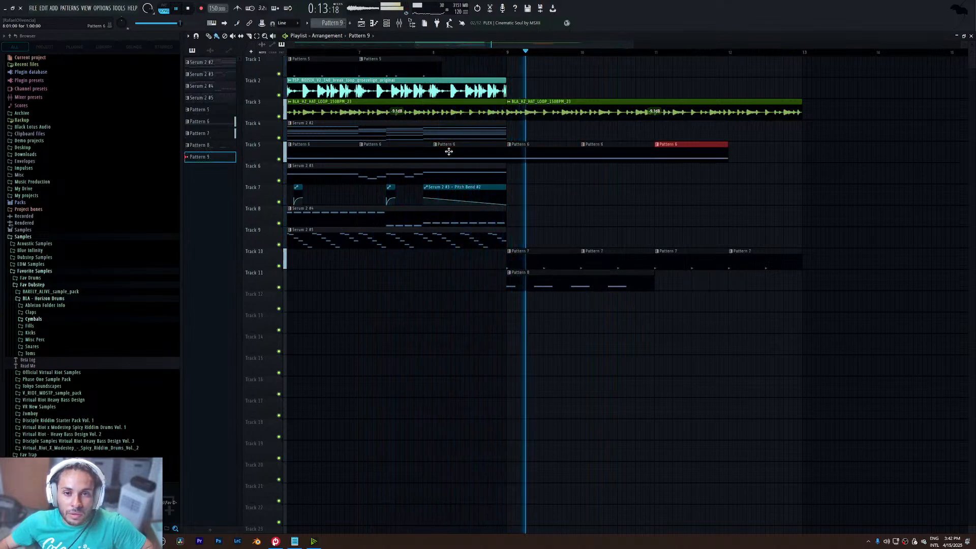
key(Delete)
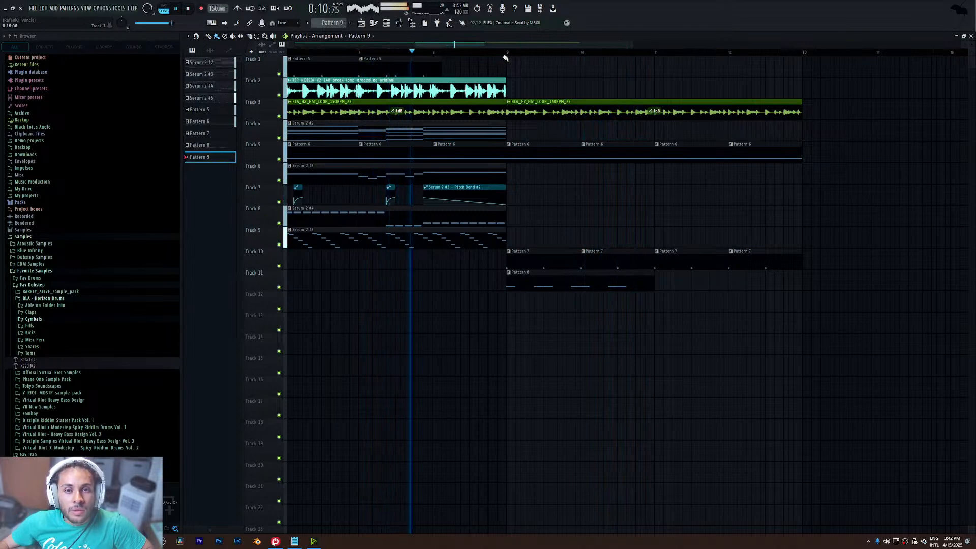
- Add a new Serum 2 channel and load the user preset BS - Noisy Growl from the Black Lotus Audio folder
click(388, 24)
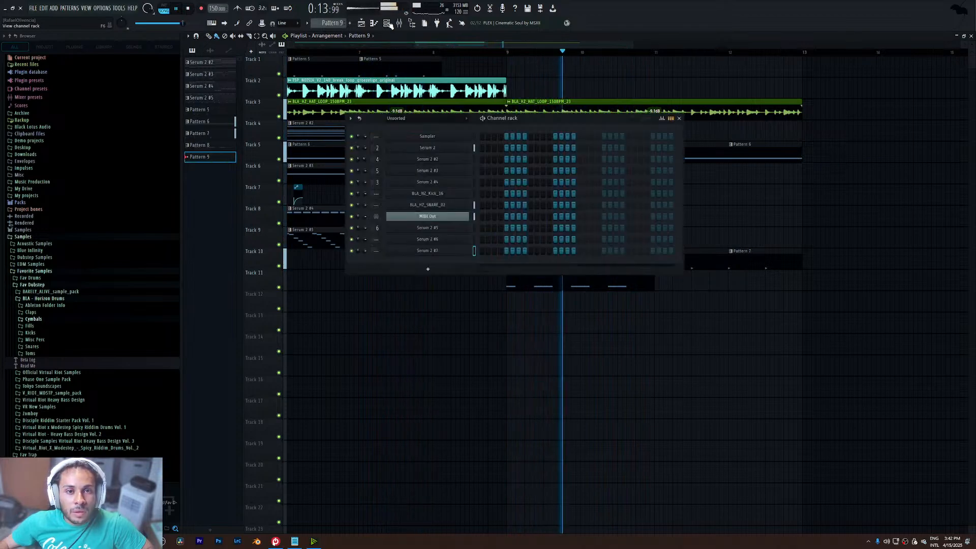
click(427, 269)
click(496, 288)
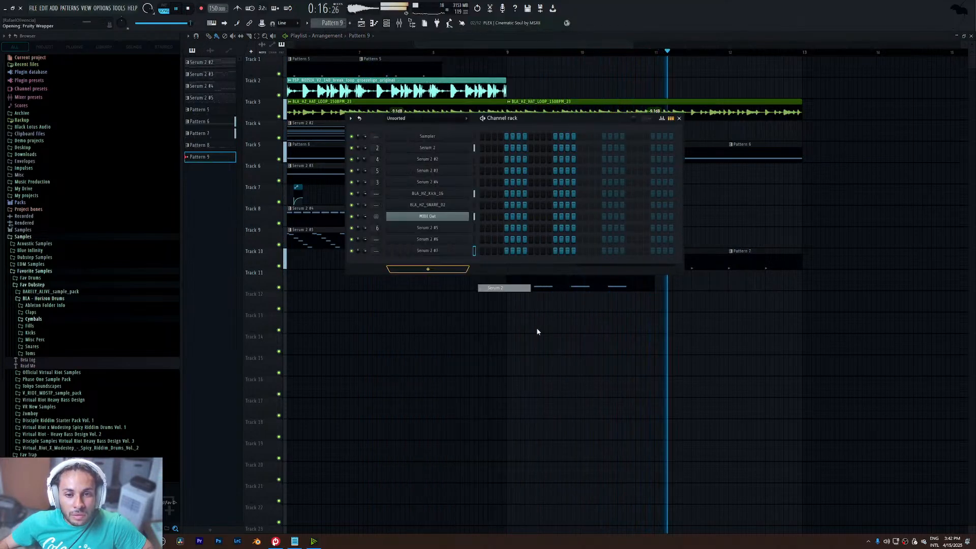
click(343, 74)
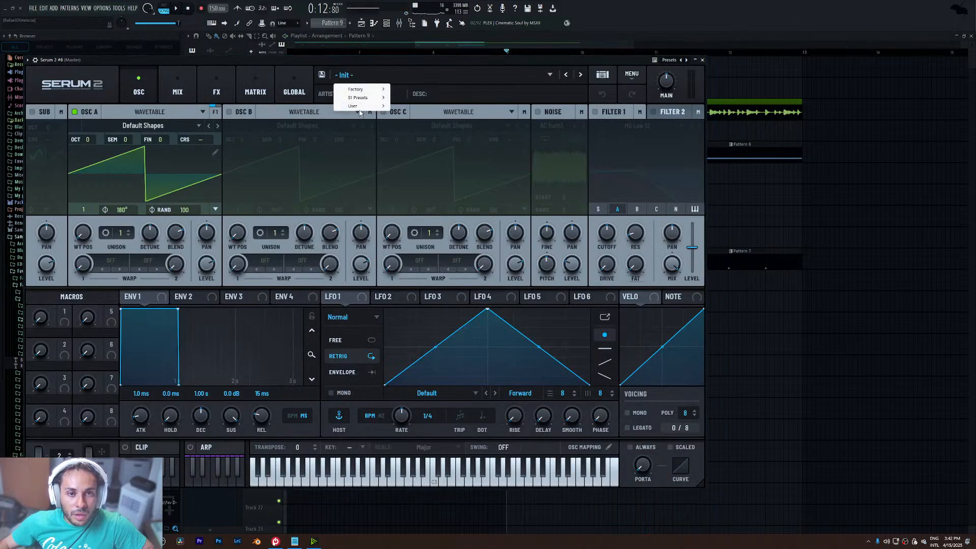
mouse_move(430, 108)
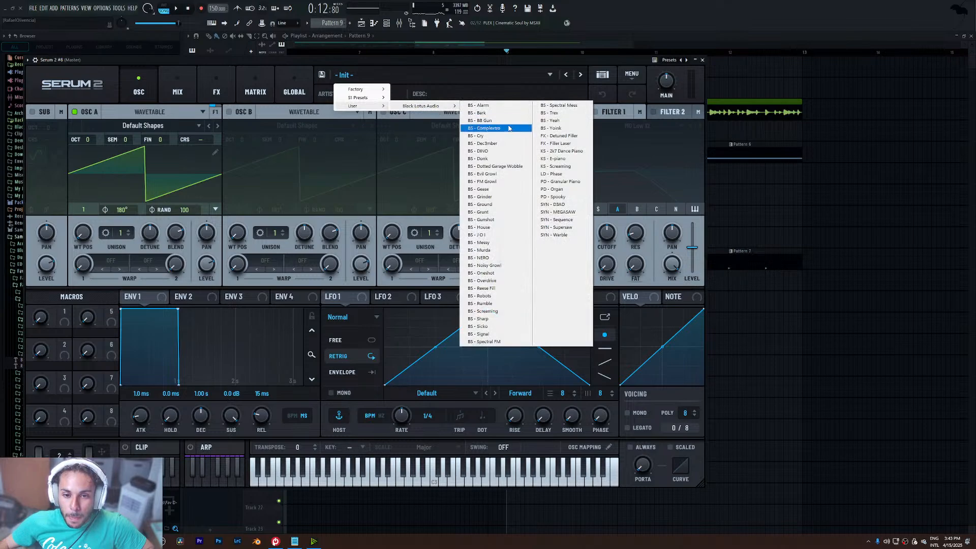
click(513, 268)
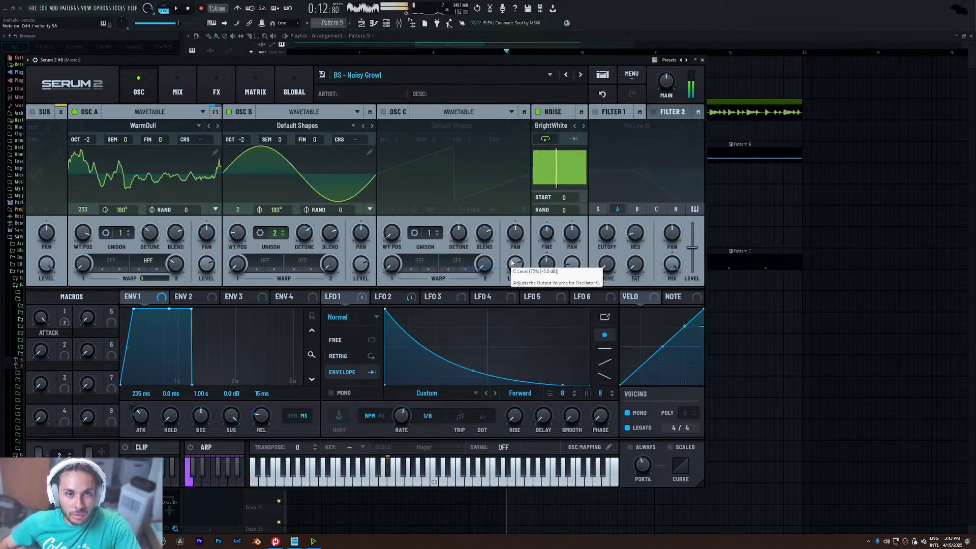
- Listen to the new section from bar 9 in the playlist and open the Pattern 8 clip on Track 11 for editing
click(703, 60)
key(F6)
key(space)
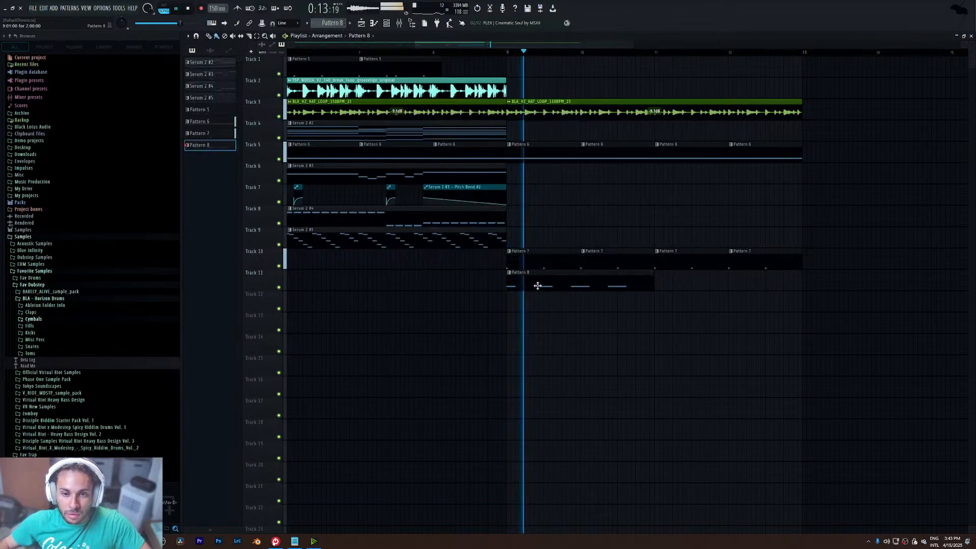
double_click(530, 283)
key(F9)
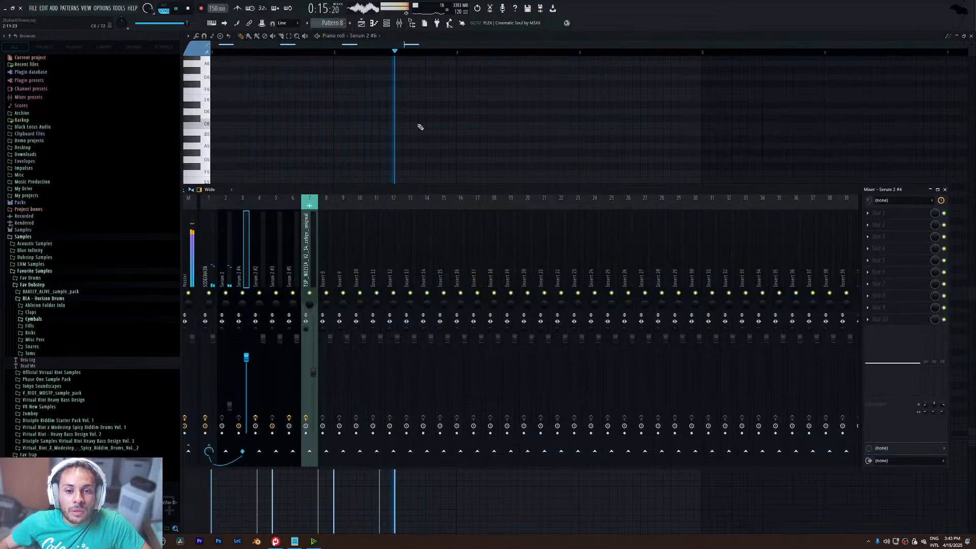
key(space)
- Open the Serum 2 channel holding the BS - Noisy Growl preset and reset it to the Init preset
click(387, 26)
click(446, 282)
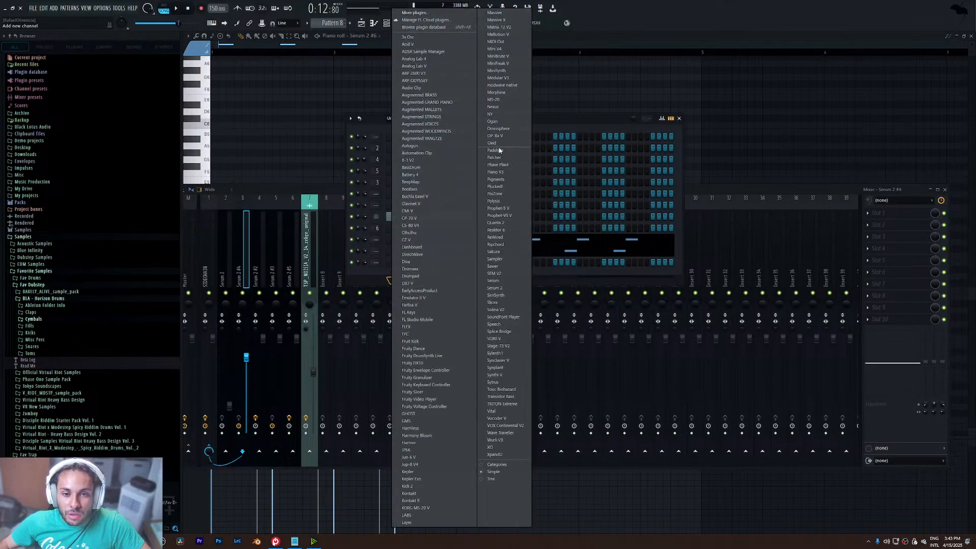
click(495, 288)
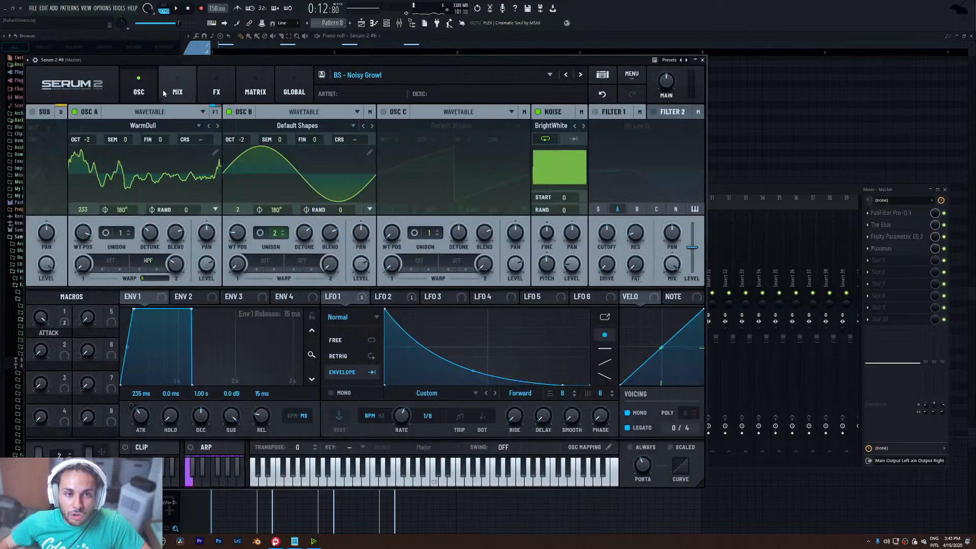
click(630, 76)
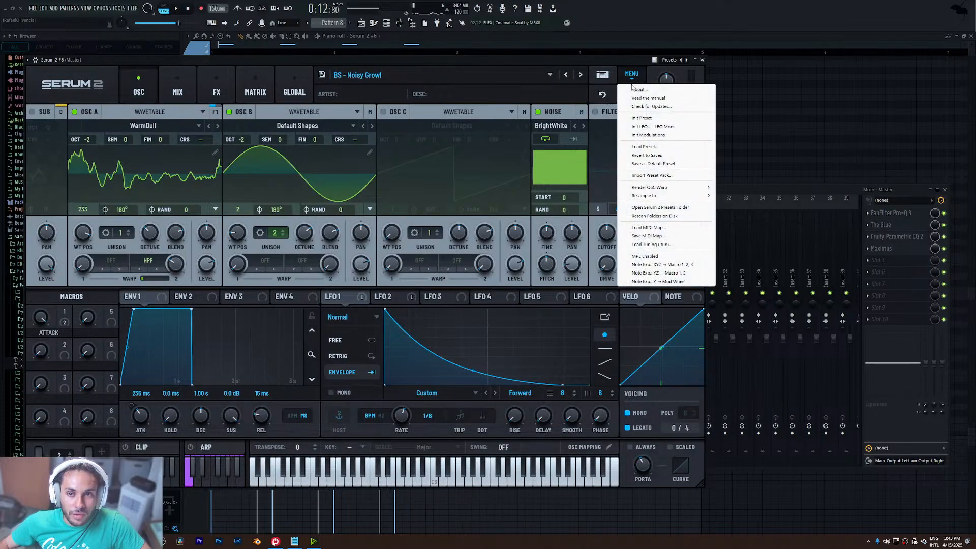
click(642, 118)
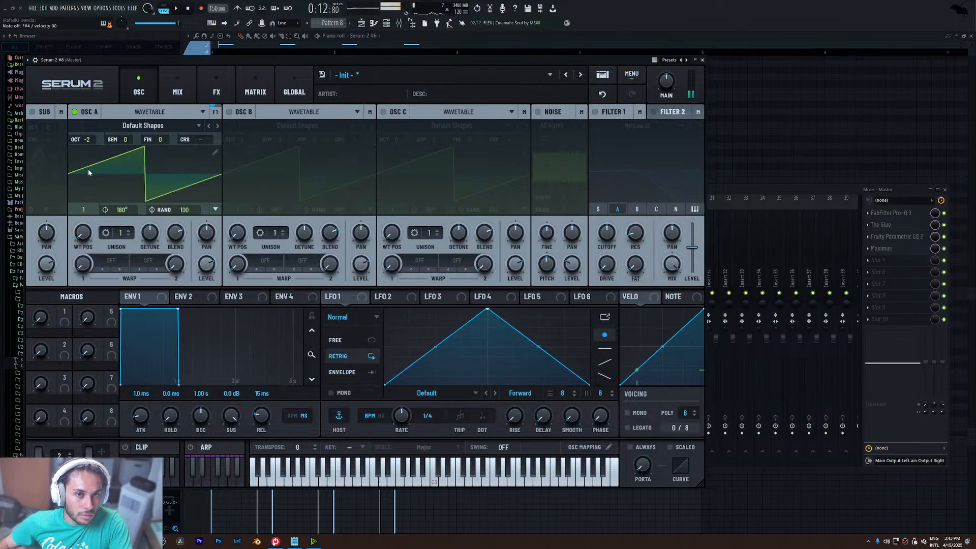
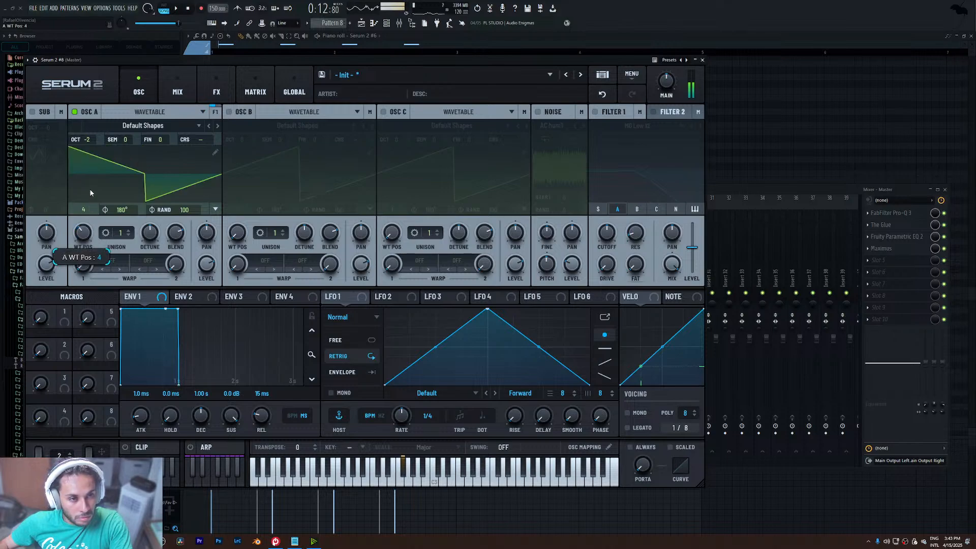
- Add a Distortion effect to the main effects chain of the initialized Serum 2 patch
click(205, 76)
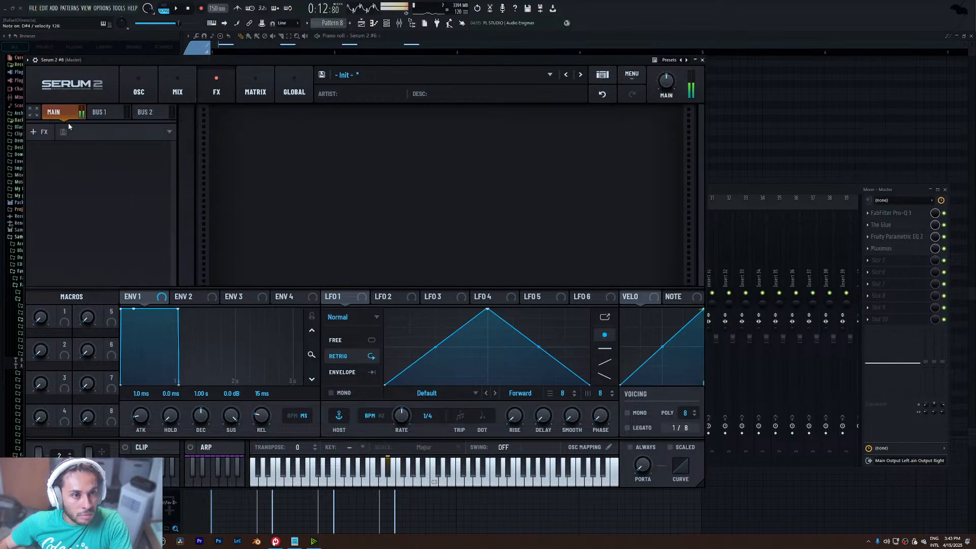
click(36, 132)
click(56, 187)
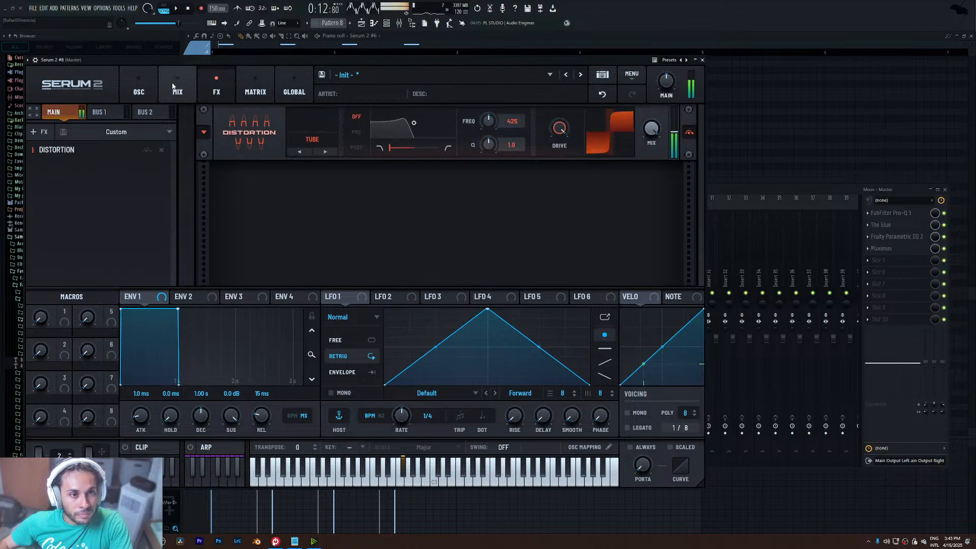
- Enable the noise oscillator, lower its level to about 18% and load the BrightWhite noise from the Analog category
click(138, 89)
click(538, 112)
drag(573, 265, 573, 288)
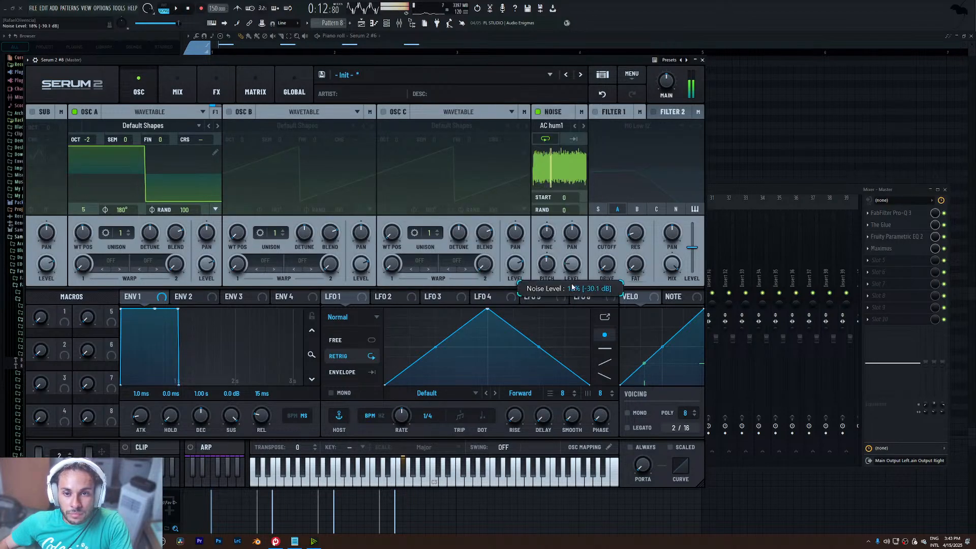
click(568, 127)
mouse_move(558, 139)
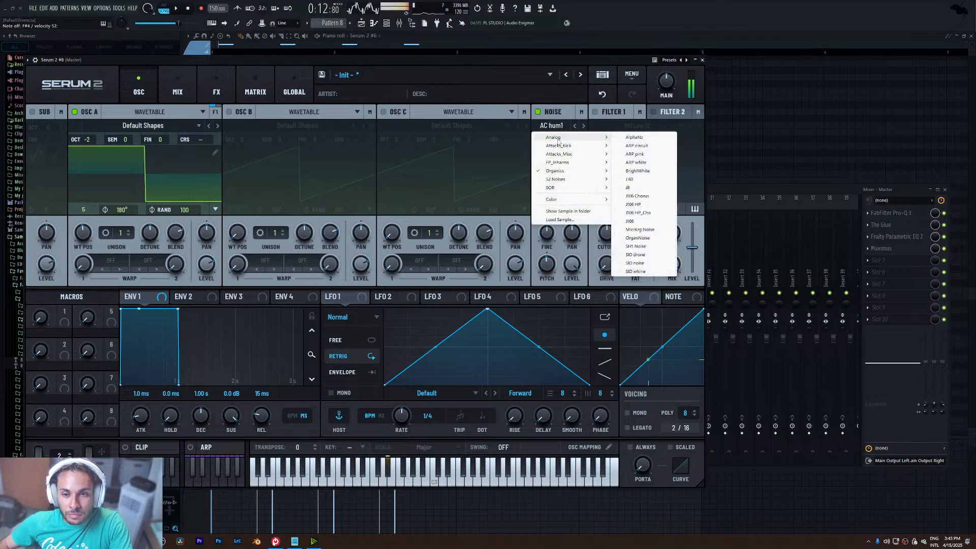
click(638, 171)
- Try the White noise from the Color category as the noise source
click(542, 127)
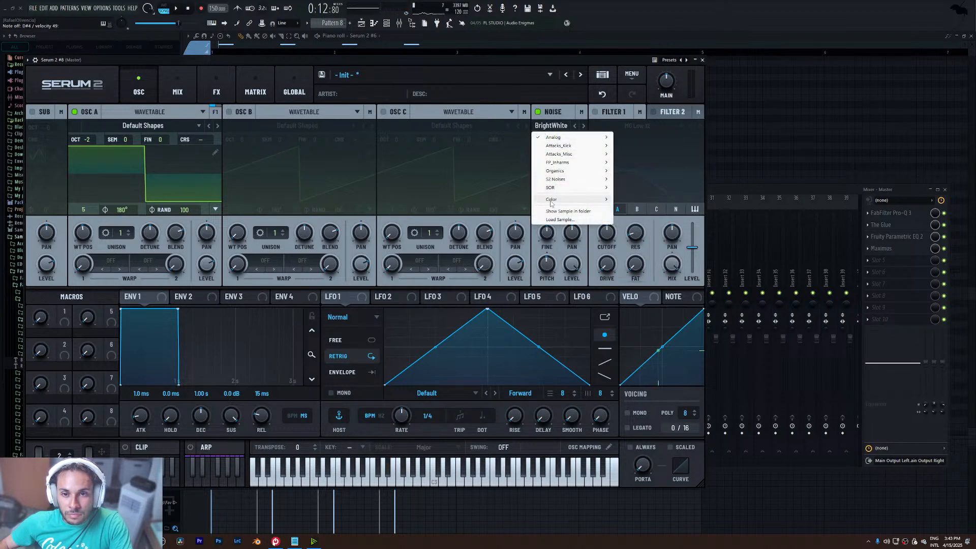
mouse_move(552, 202)
click(631, 201)
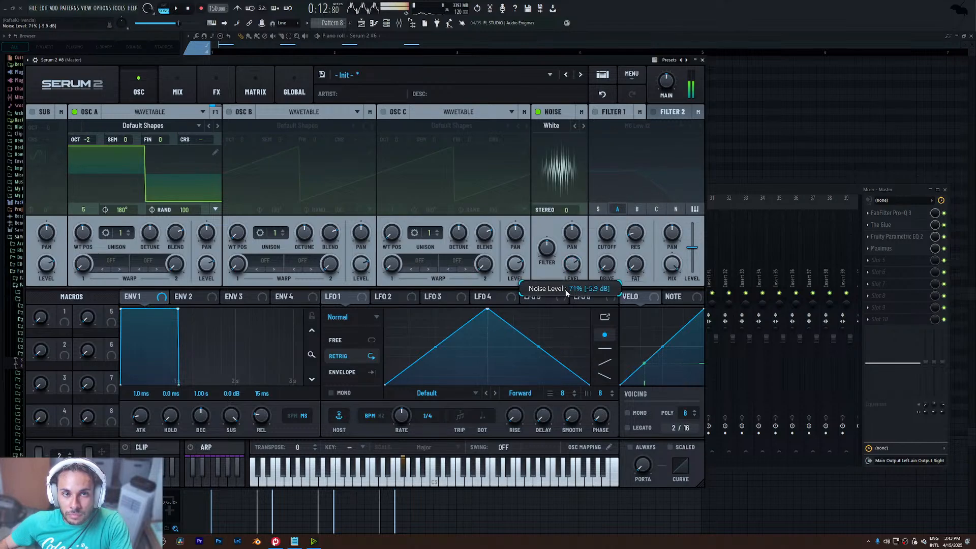
- Load the Analog BrightWhite noise again and turn down the noise oscillator's level
click(561, 136)
mouse_move(561, 138)
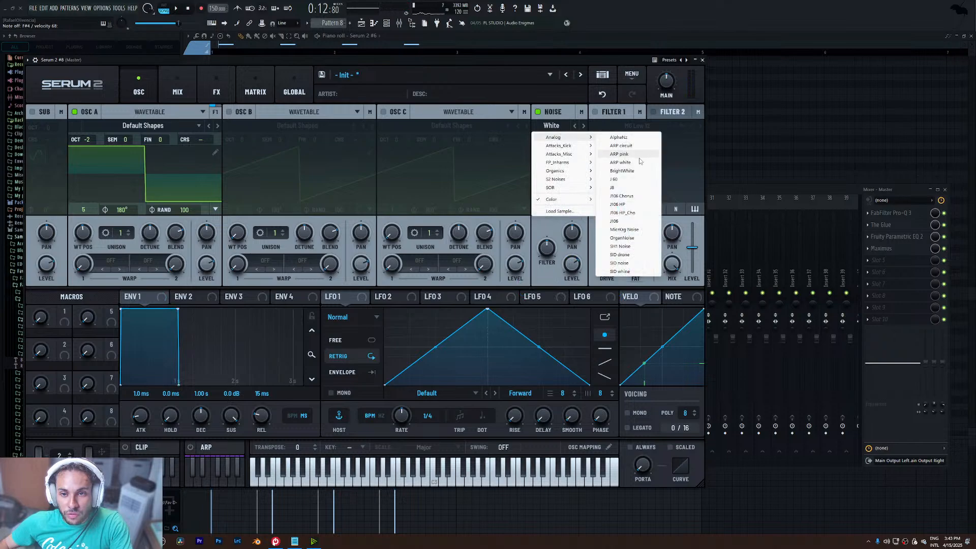
click(640, 173)
drag(570, 267, 565, 288)
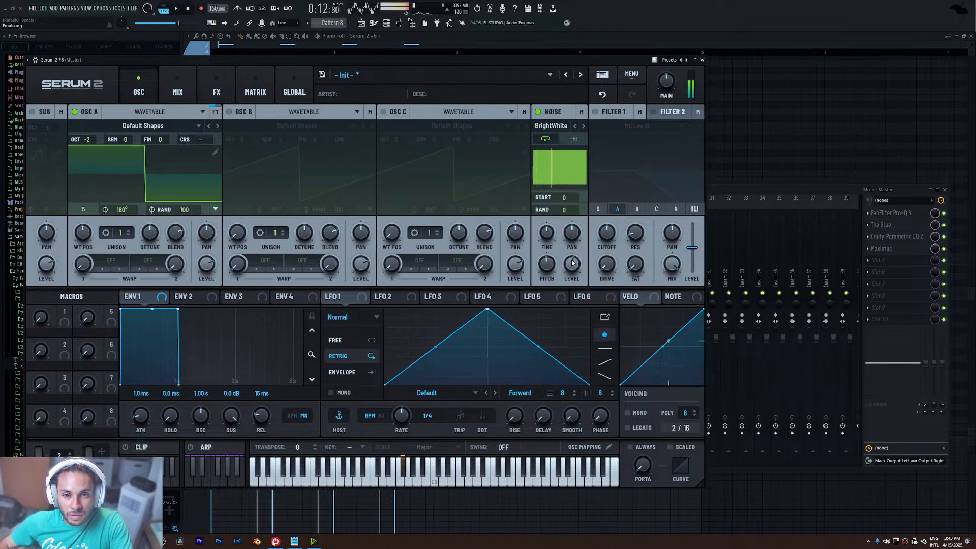
- Add a one-beat F#4 note for Serum 2 #8 on the last beat of bar 2 in Pattern 8
click(696, 60)
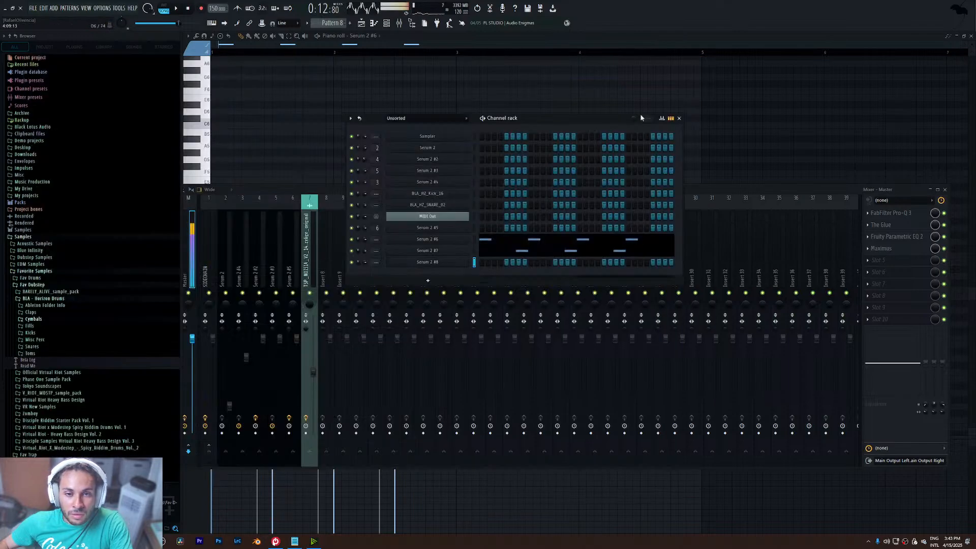
right_click(460, 260)
click(534, 262)
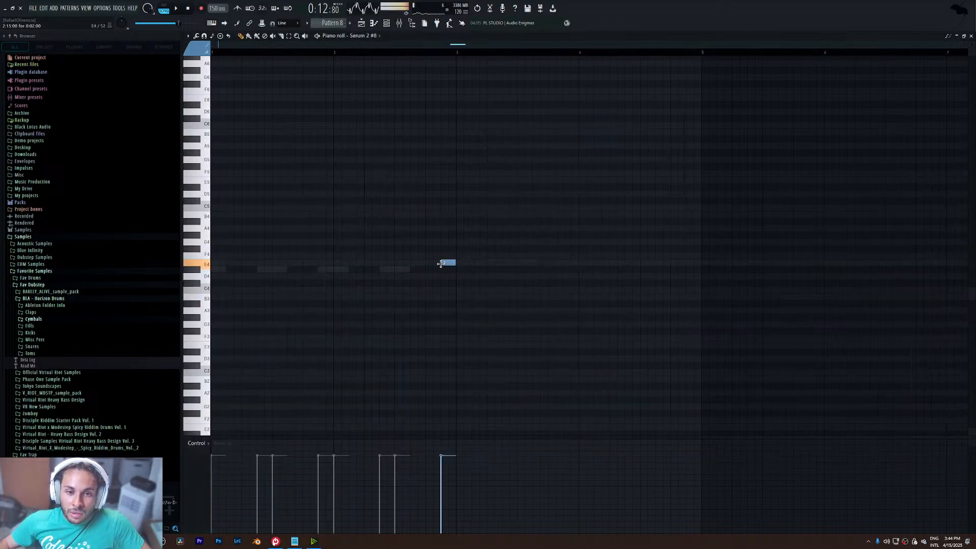
key(space)
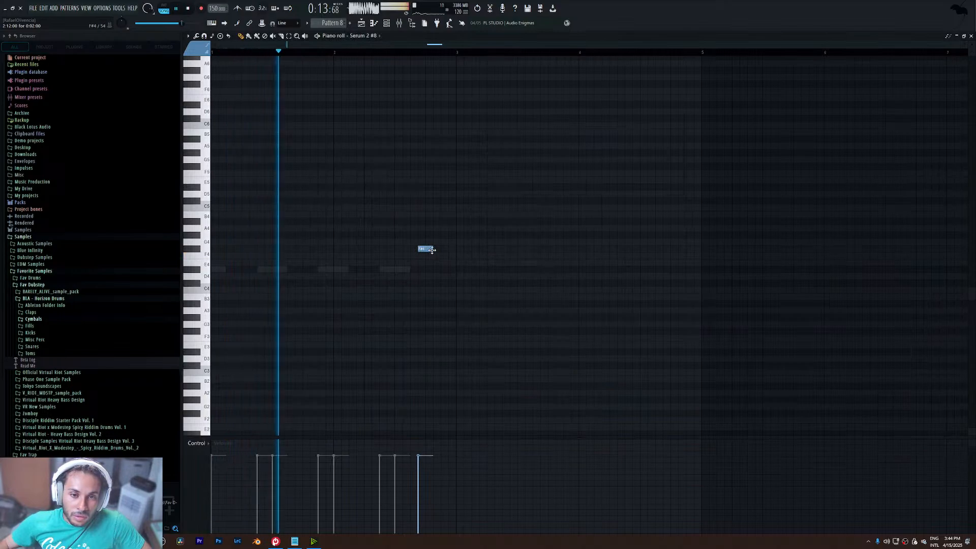
drag(417, 248, 453, 249)
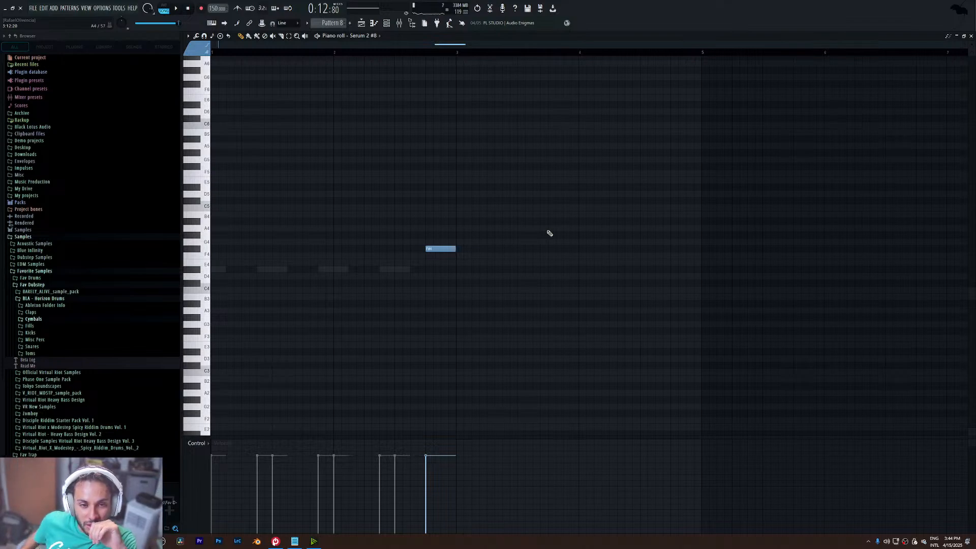
- Return to the playlist and listen to the transition from bar 8 and the new section from bar 9
click(388, 25)
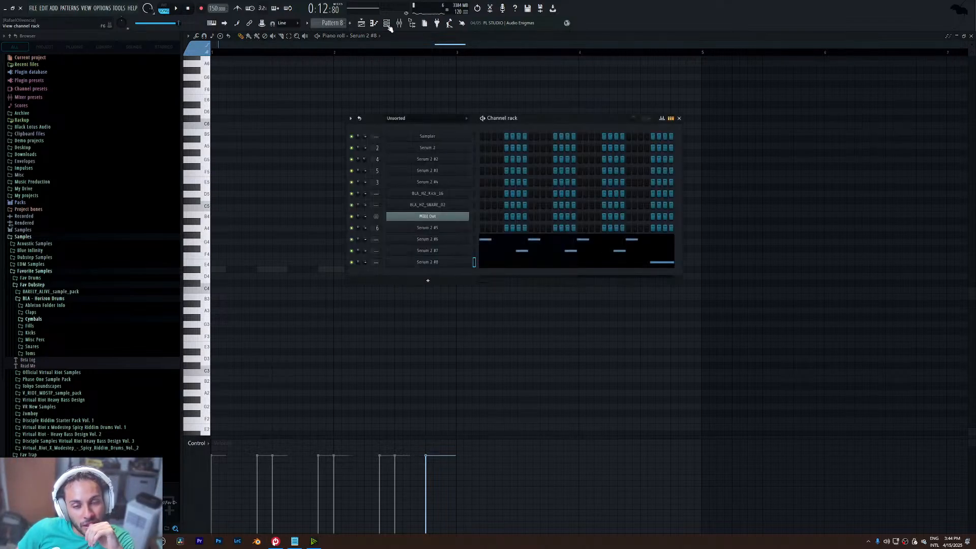
click(362, 24)
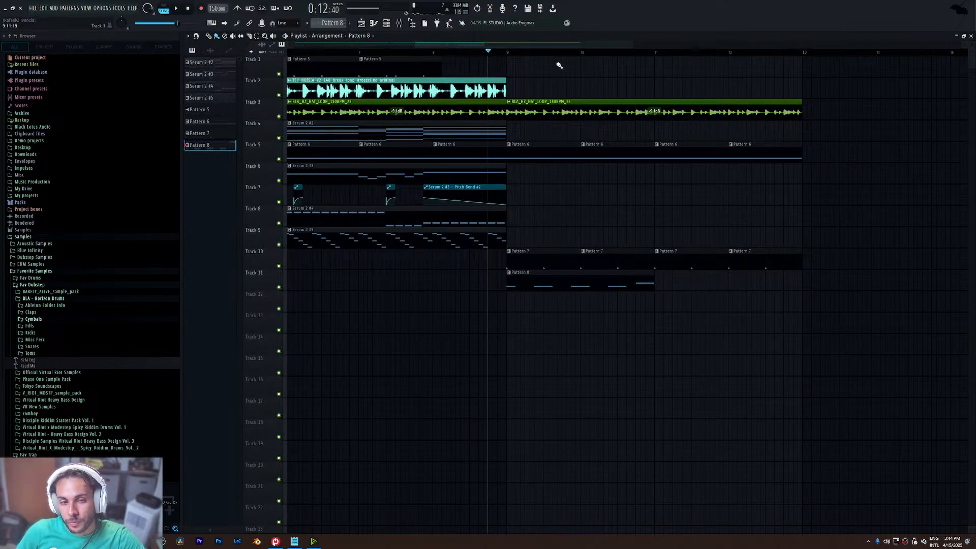
key(space)
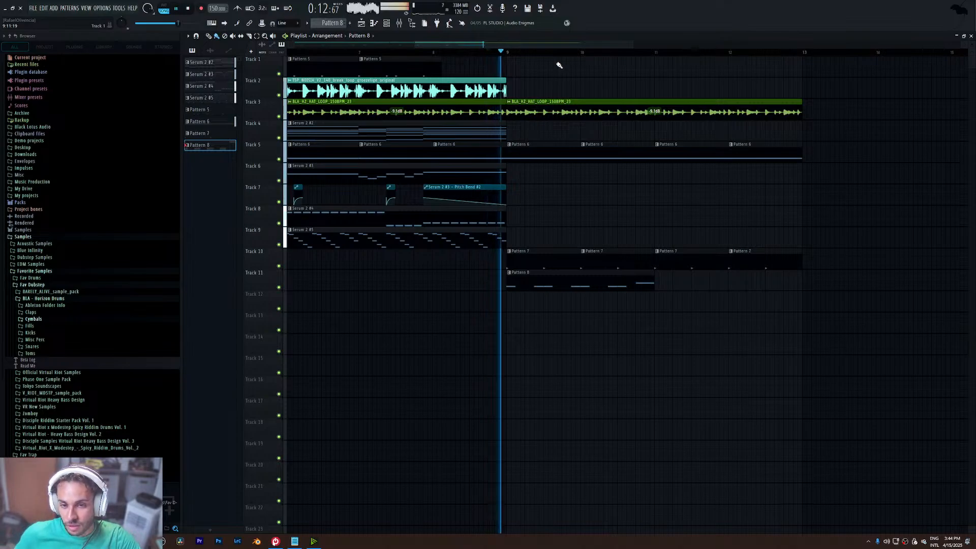
click(431, 54)
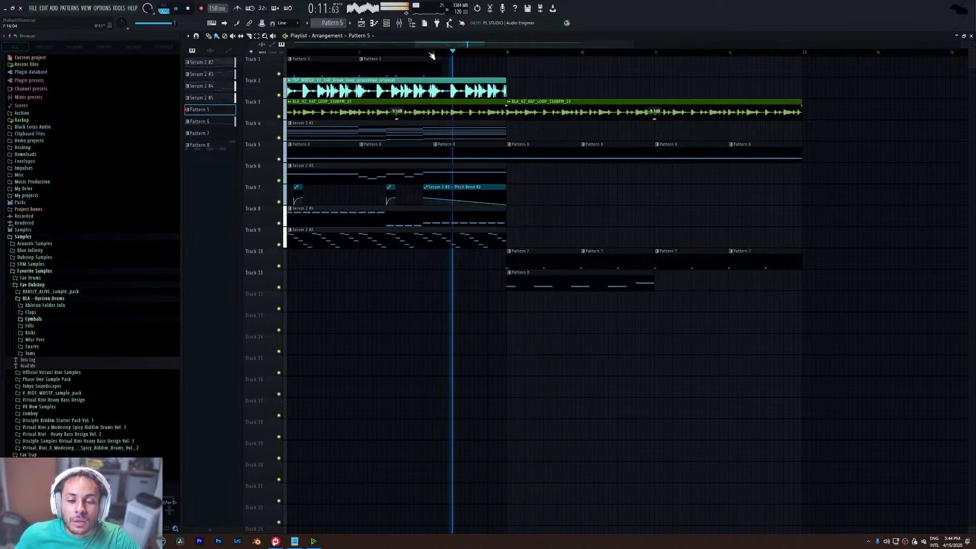
click(510, 52)
- In Serum 2 #8, enable Filter 1 as MG Low 24, route the noise through it and set the cutoff to about 119 Hz
click(392, 22)
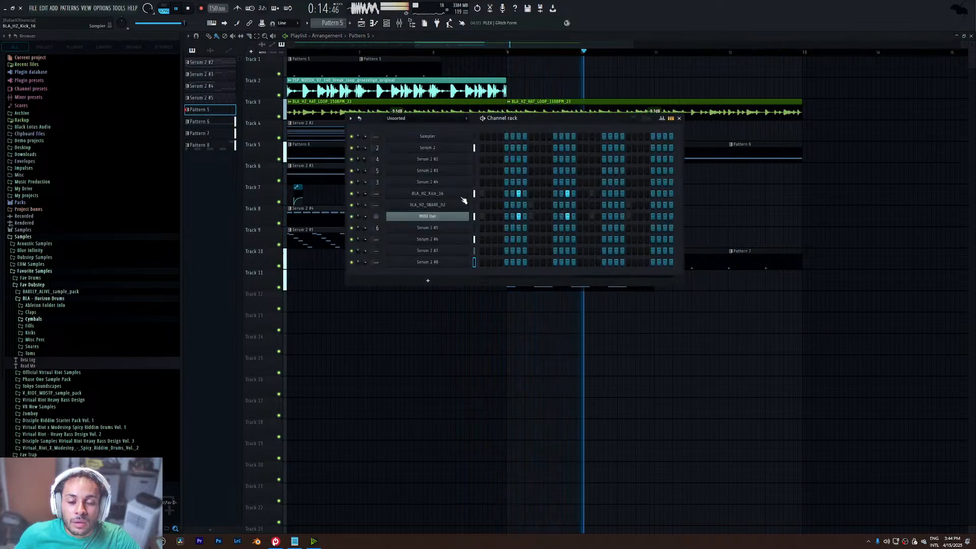
click(440, 262)
key(space)
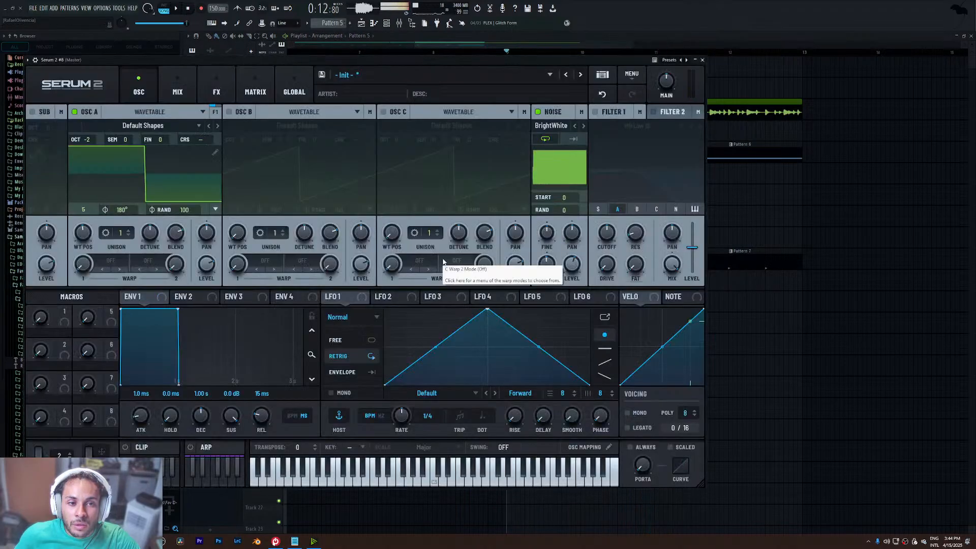
click(595, 112)
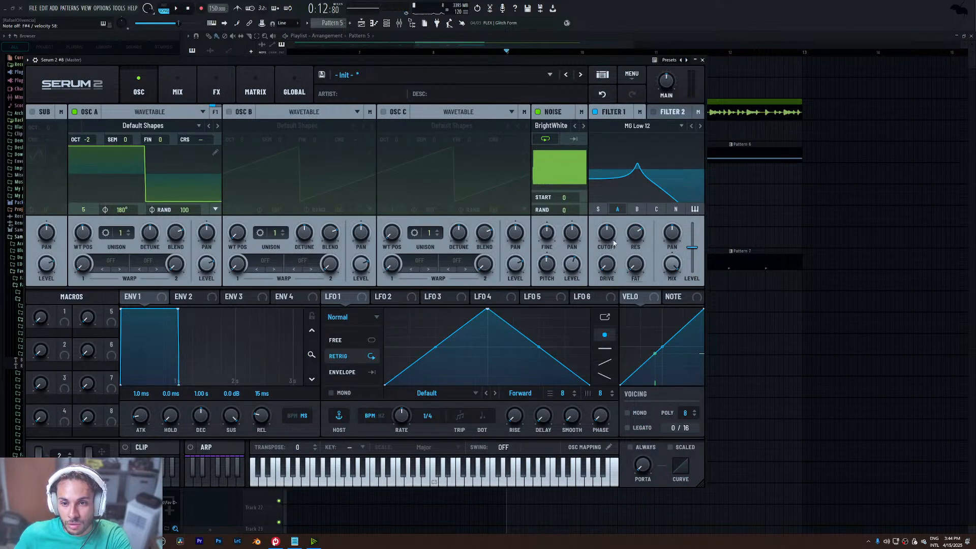
drag(606, 233, 612, 245)
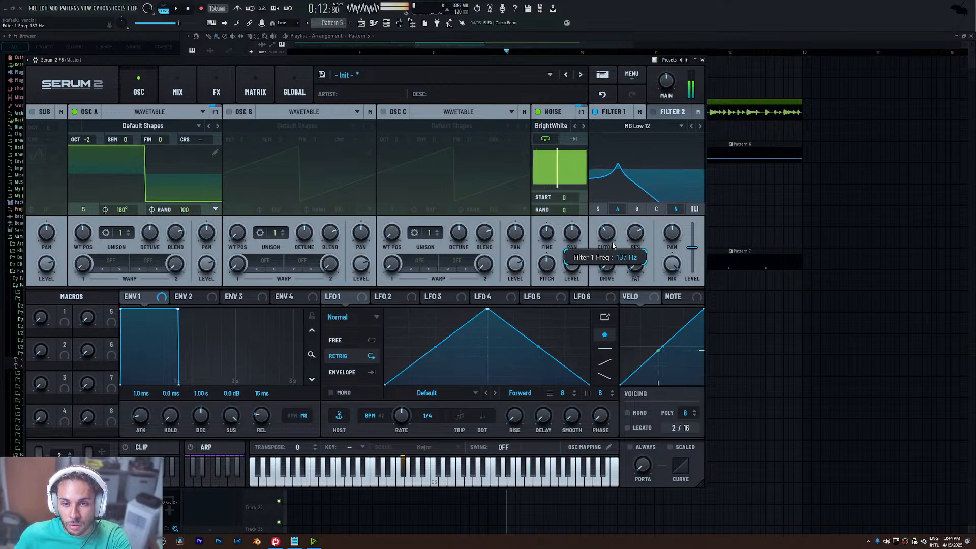
click(618, 209)
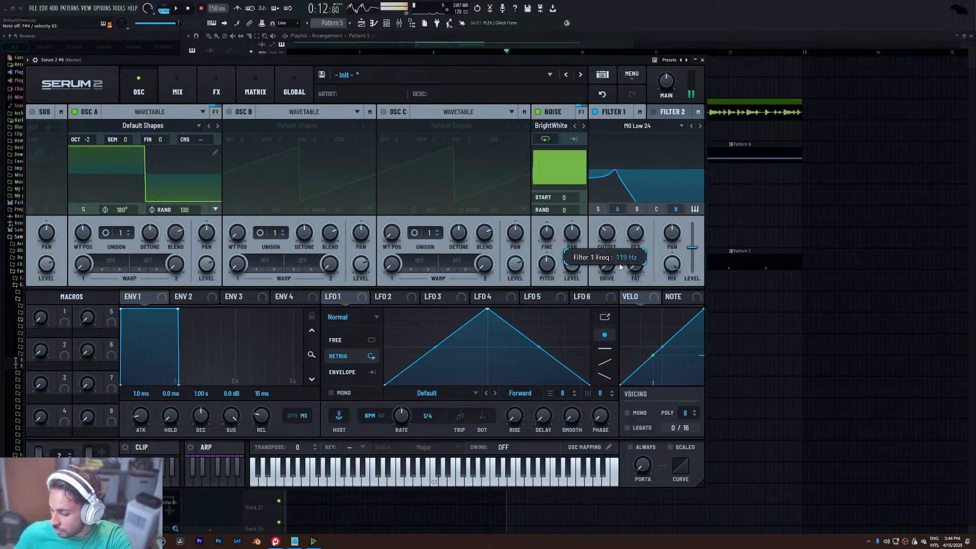
- Modulate the Filter 1 cutoff with LFO 1, adjust the modulation amount and reshape LFO 1 into a steep rise that levels off at maximum
drag(359, 299, 606, 233)
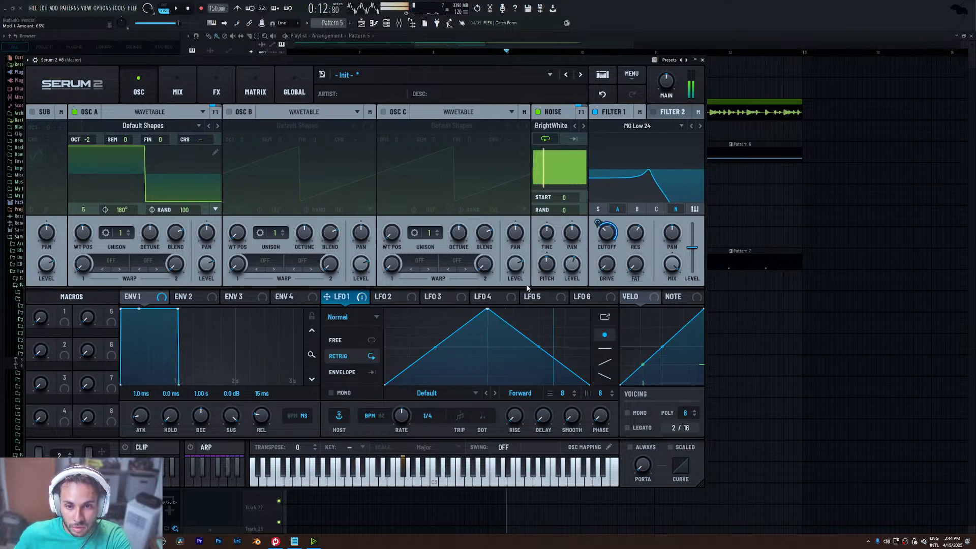
mouse_move(599, 223)
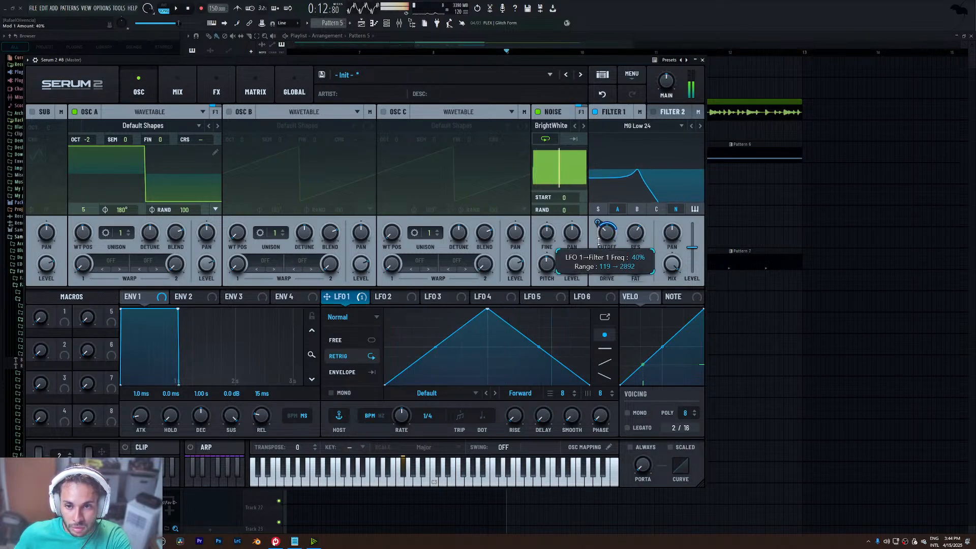
drag(599, 249, 599, 251)
drag(488, 312, 590, 310)
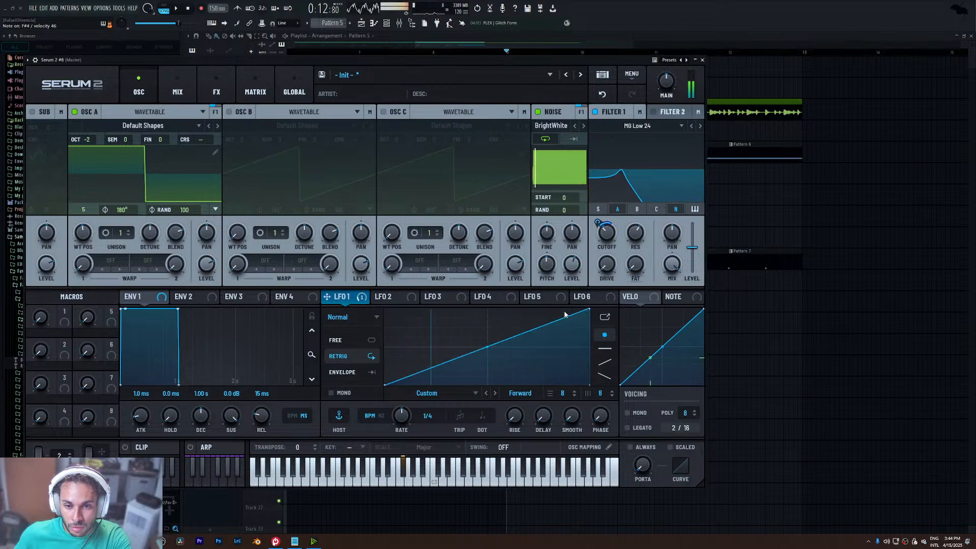
drag(482, 348, 488, 315)
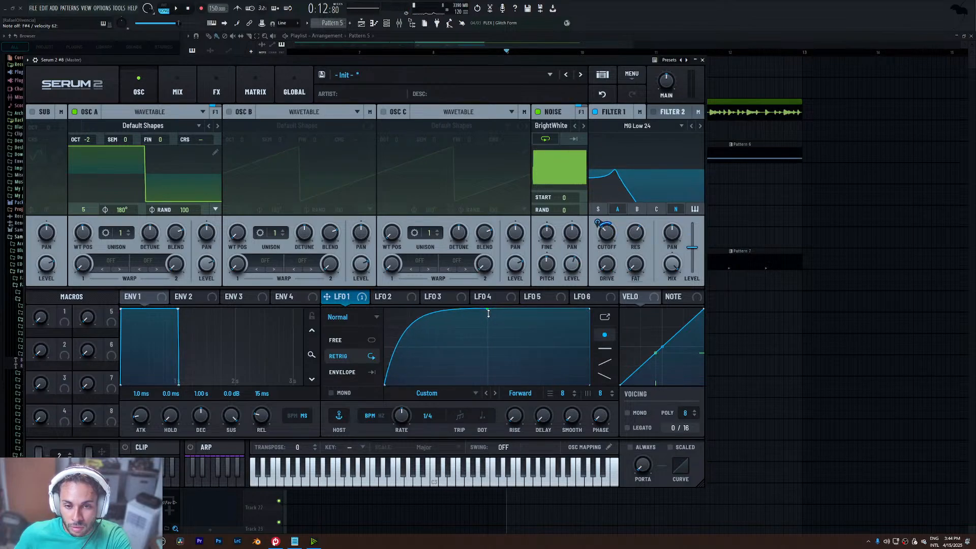
mouse_move(599, 224)
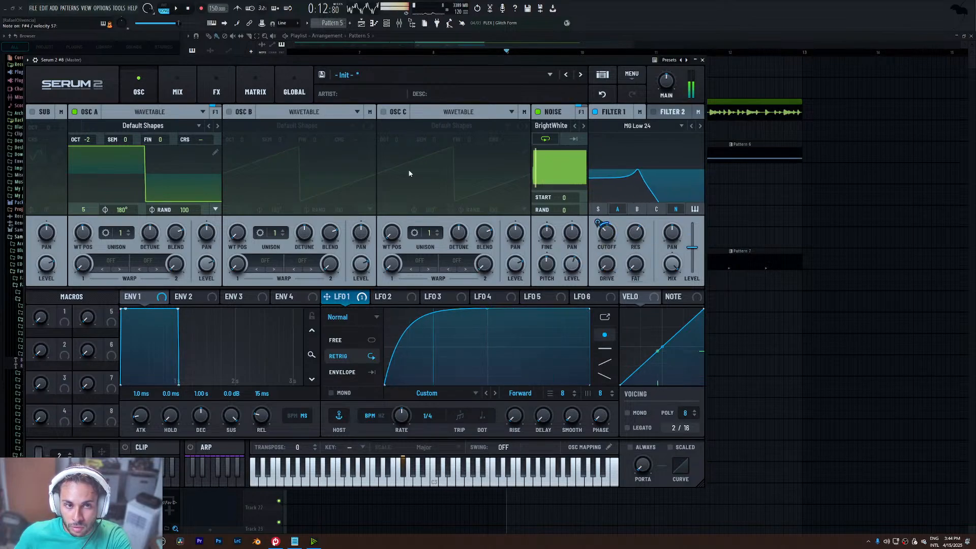
- Add a Compressor after the Distortion effect, set it to Multiband and raise its gain to about 9.6 dB
click(224, 91)
click(39, 132)
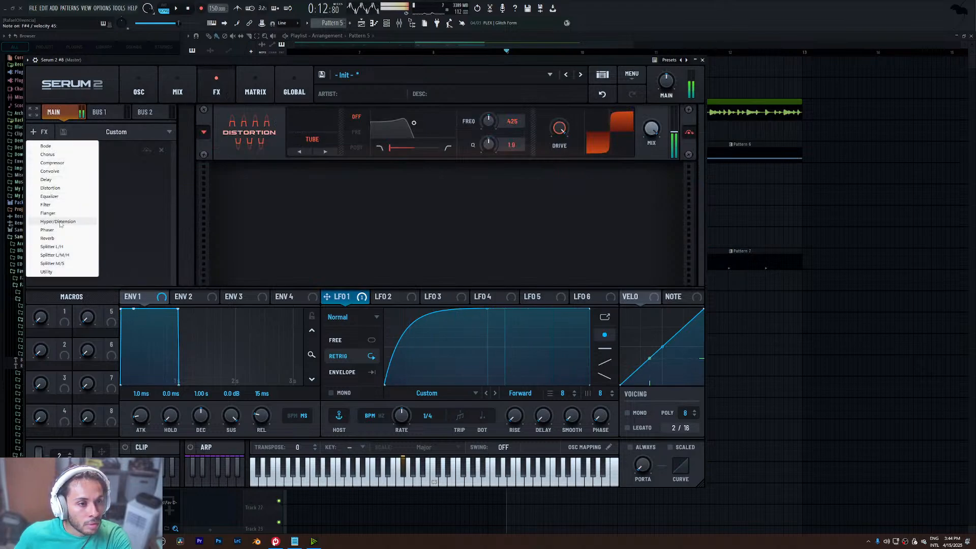
click(70, 164)
drag(464, 190, 469, 167)
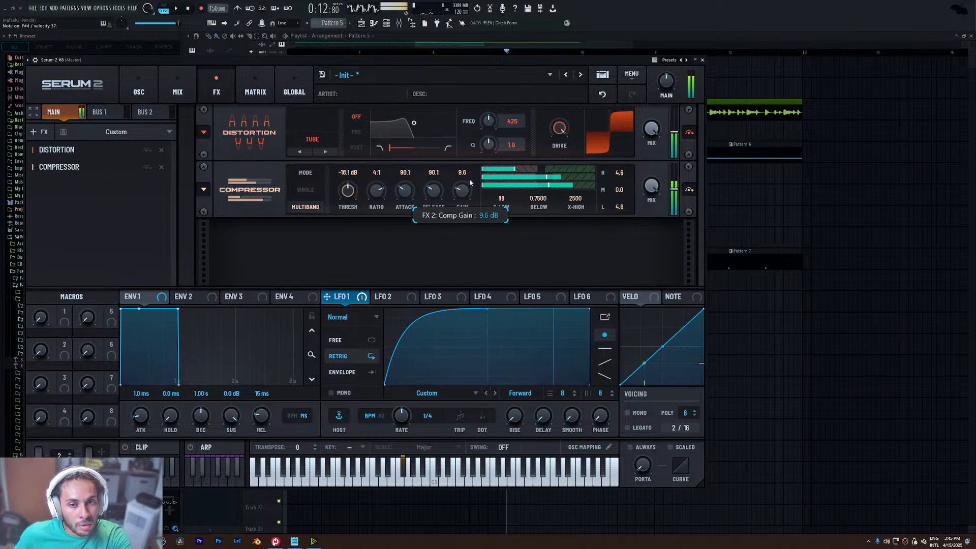
- Close the Serum 2 #8 editor and play the new section from bar 9 in the playlist
click(703, 60)
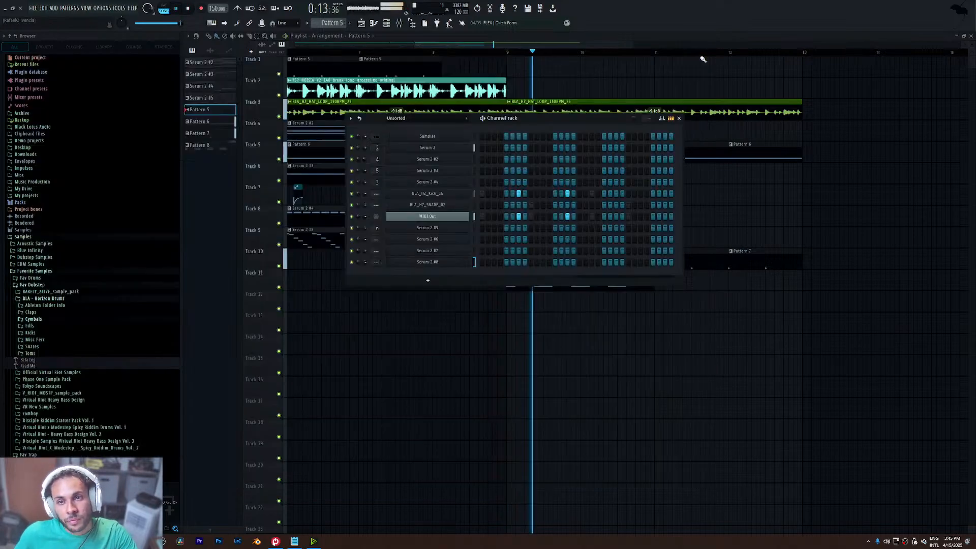
key(F6)
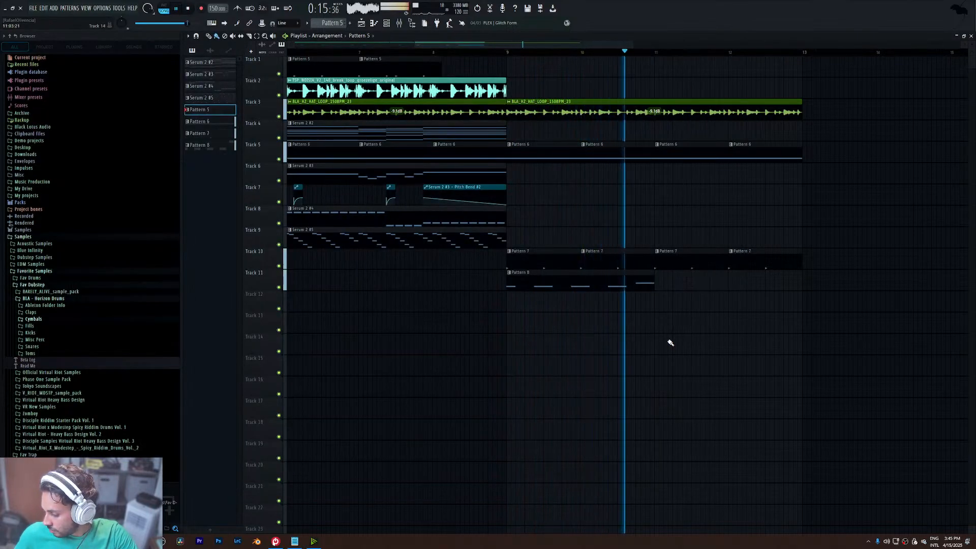
key(space)
key(space)
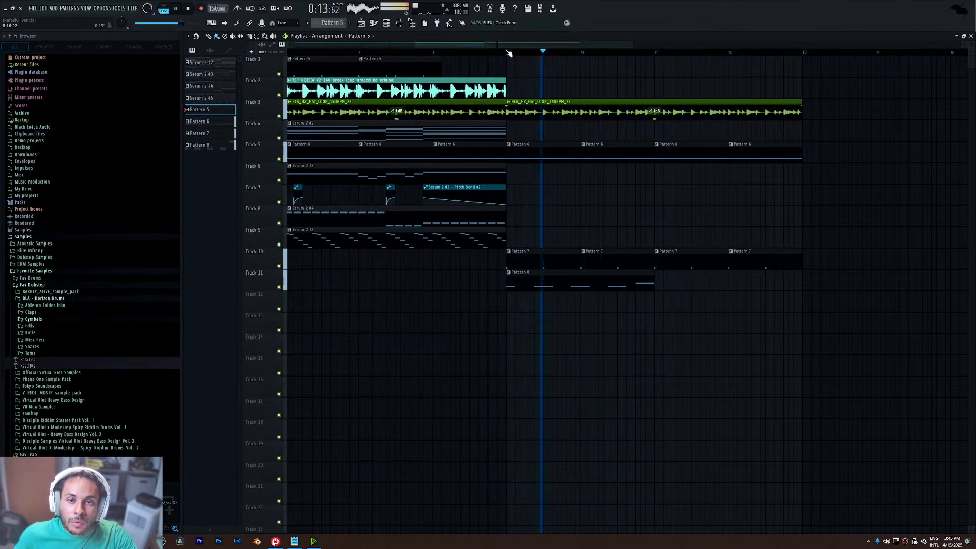
- Place a second Pattern 8 clip at bar 11 on Track 11, directly after the first one
click(386, 25)
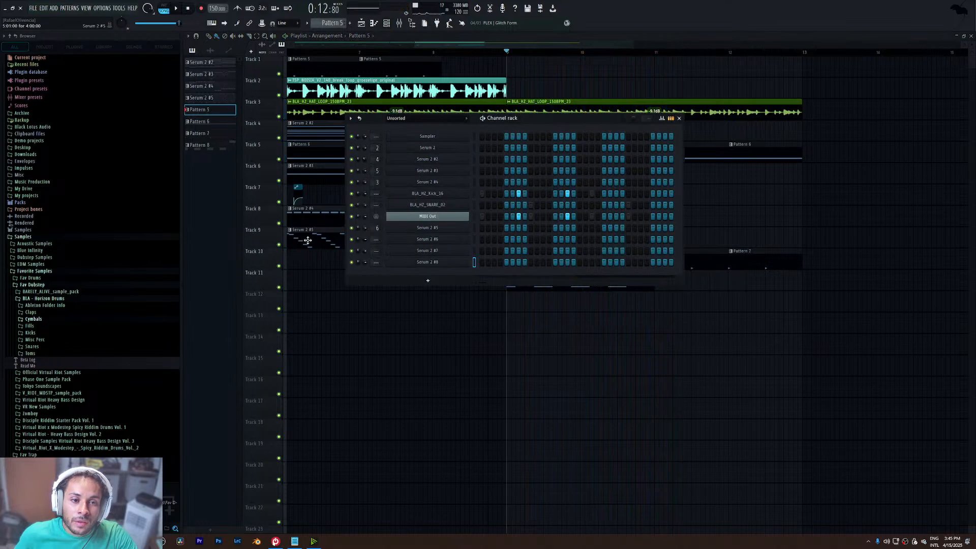
click(436, 280)
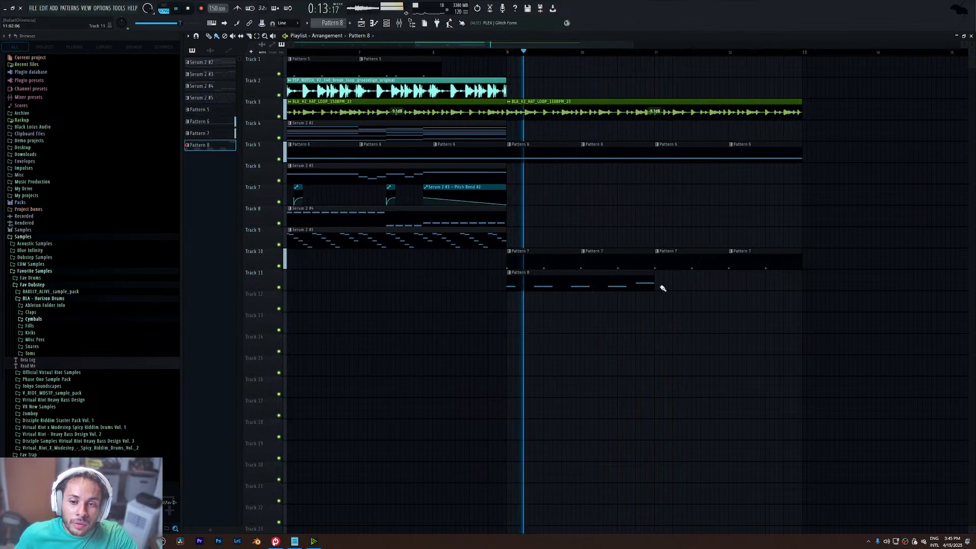
drag(663, 286, 677, 284)
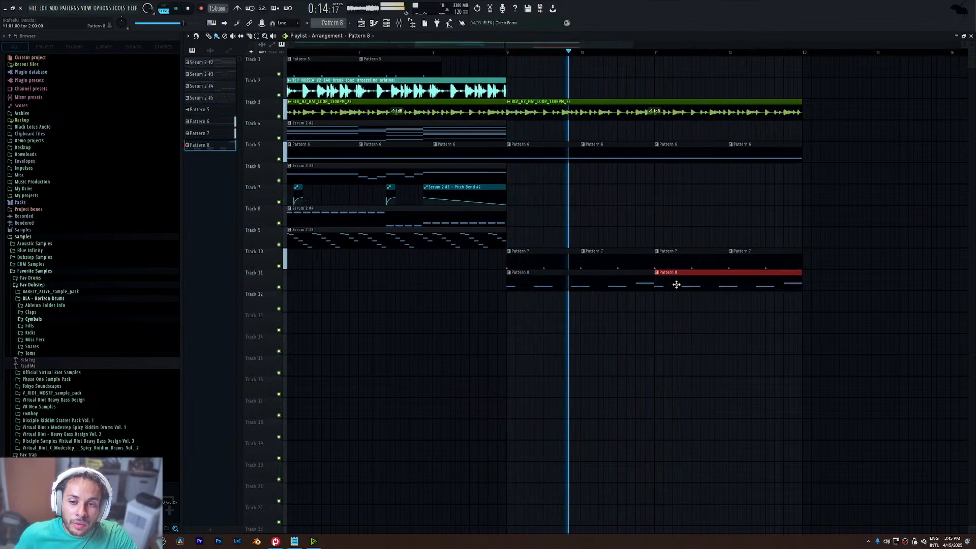
- Add another Serum 2 channel and load the BS - Bark preset from the user's Black Lotus Audio folder
click(388, 23)
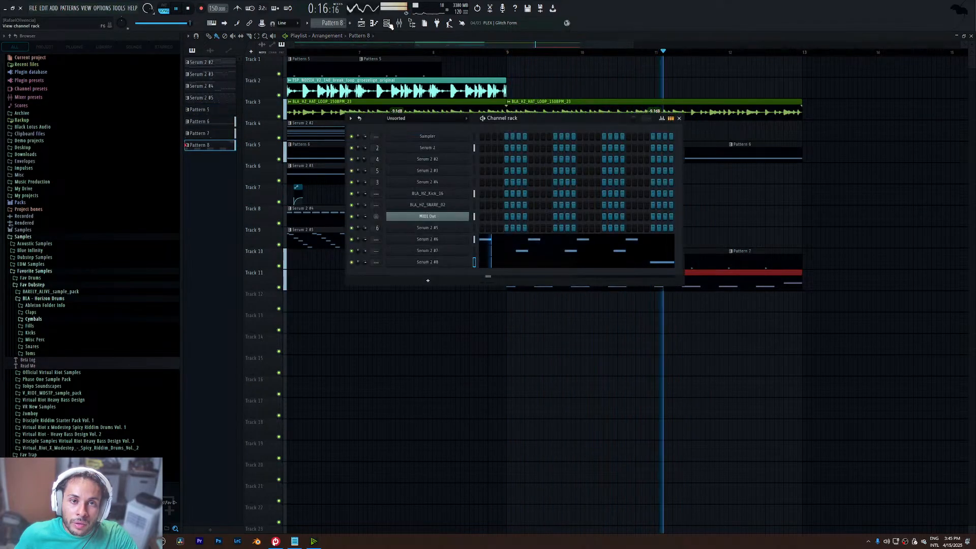
key(space)
click(430, 281)
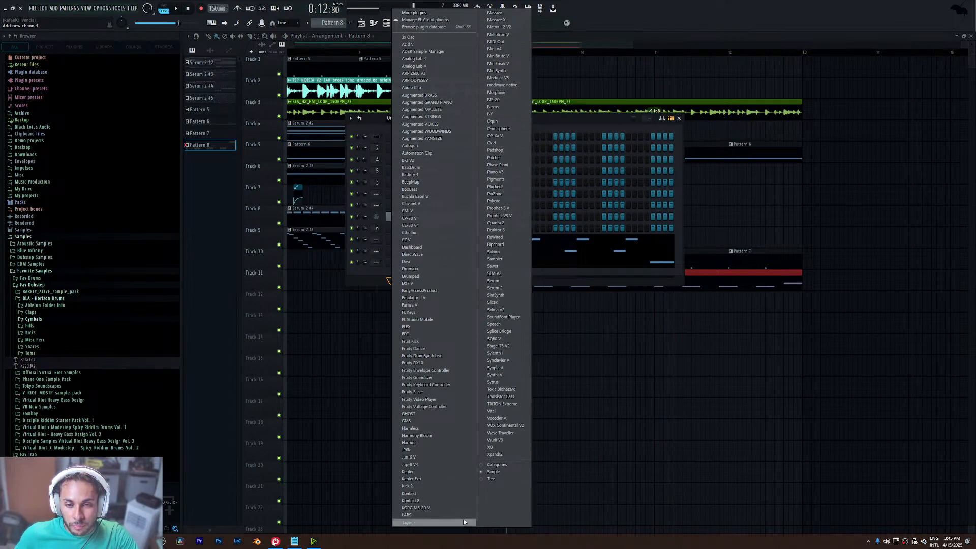
click(513, 288)
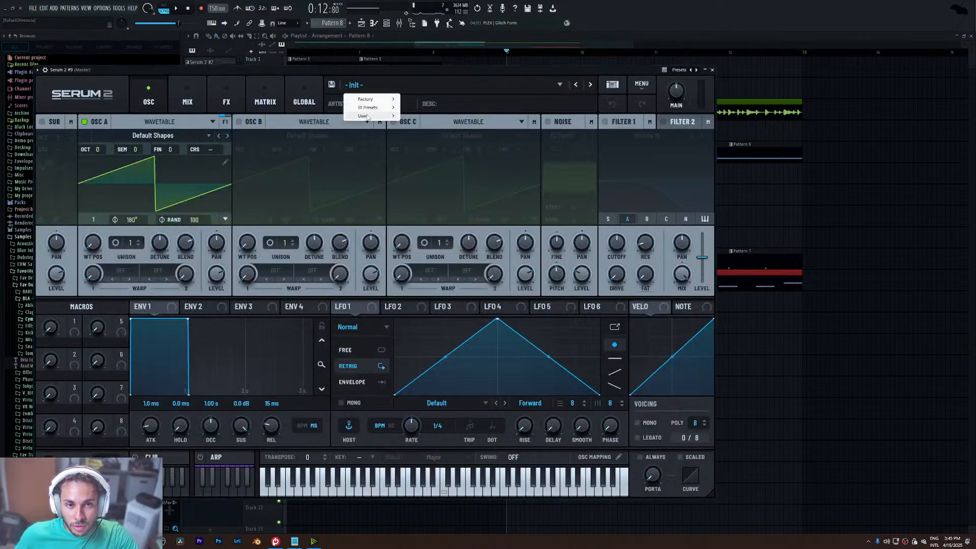
mouse_move(453, 117)
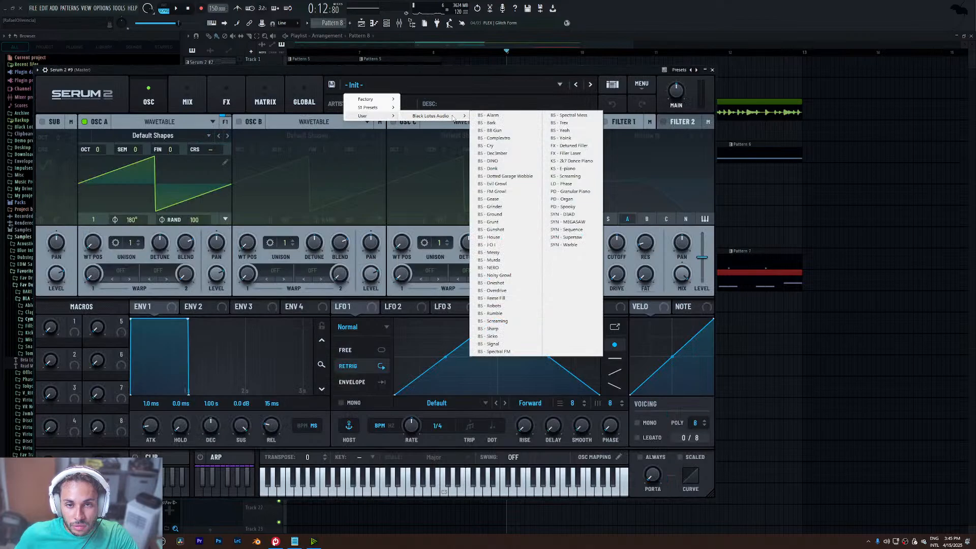
click(511, 125)
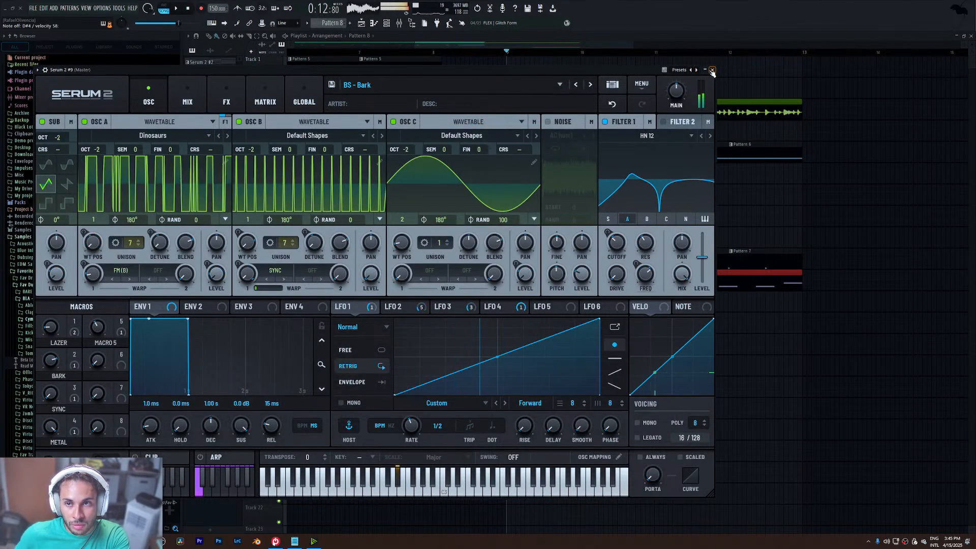
- Draw a one-beat D#4 note at the start of Pattern 8 in the Serum 2 #9 piano roll
click(713, 70)
right_click(447, 275)
click(489, 275)
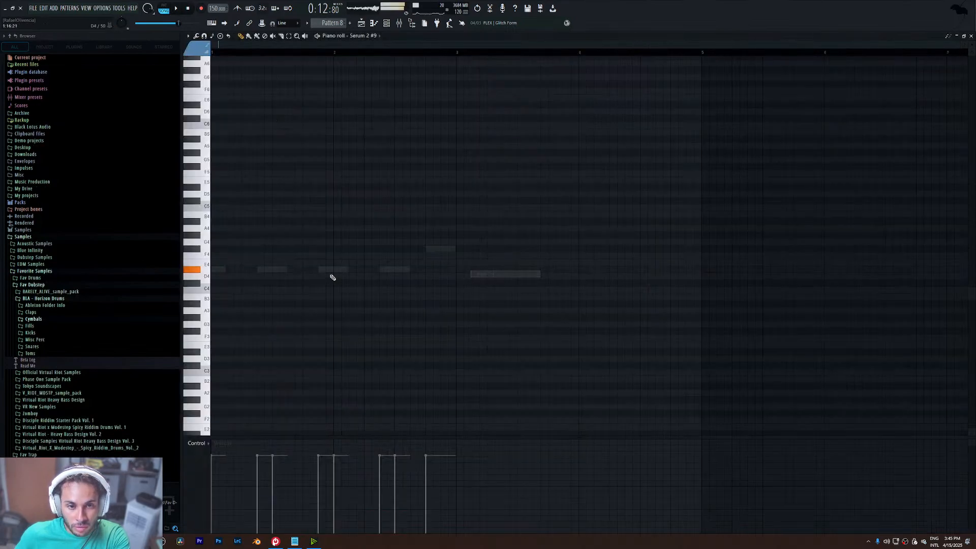
key(space)
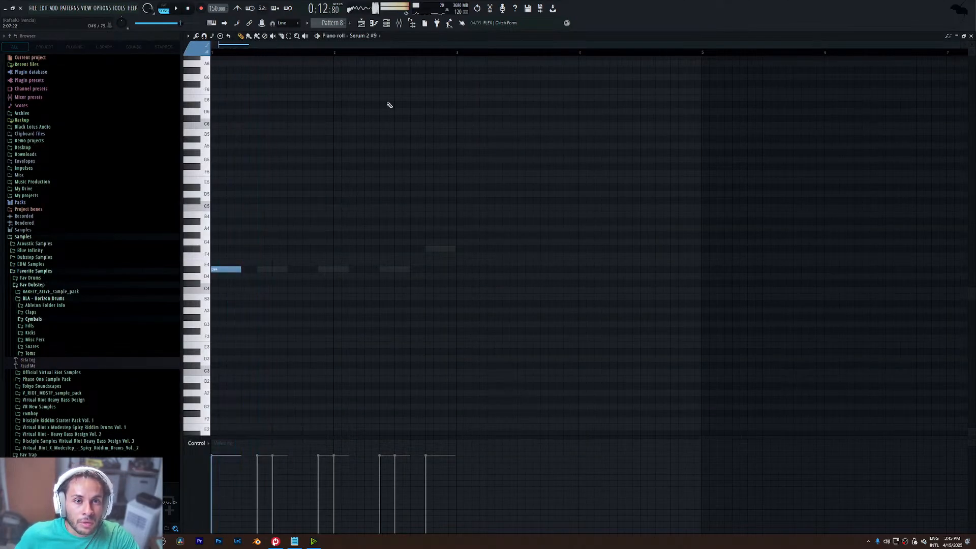
- Delete the first D#4 note from the Serum 2 #6 part of Pattern 8 and listen to the change
click(386, 23)
click(491, 244)
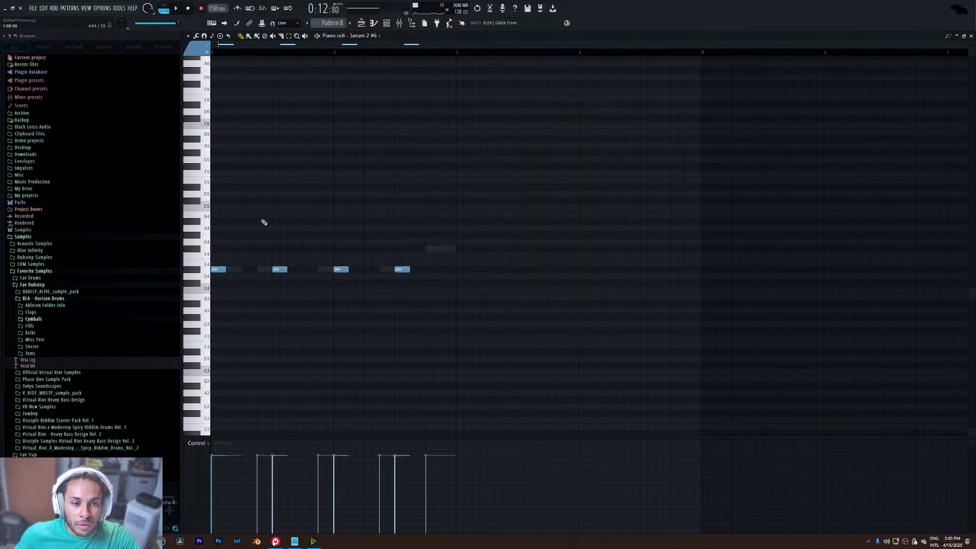
key(space)
key(space)
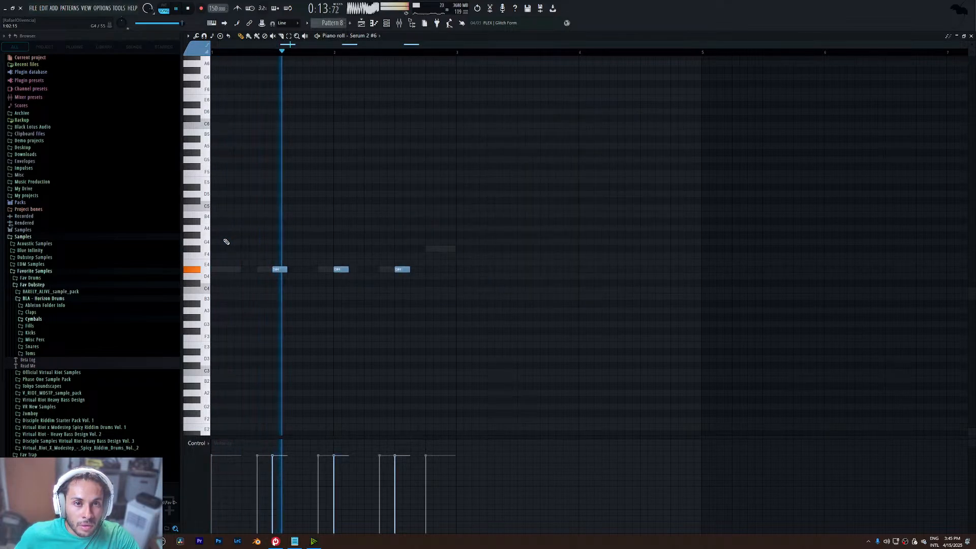
key(space)
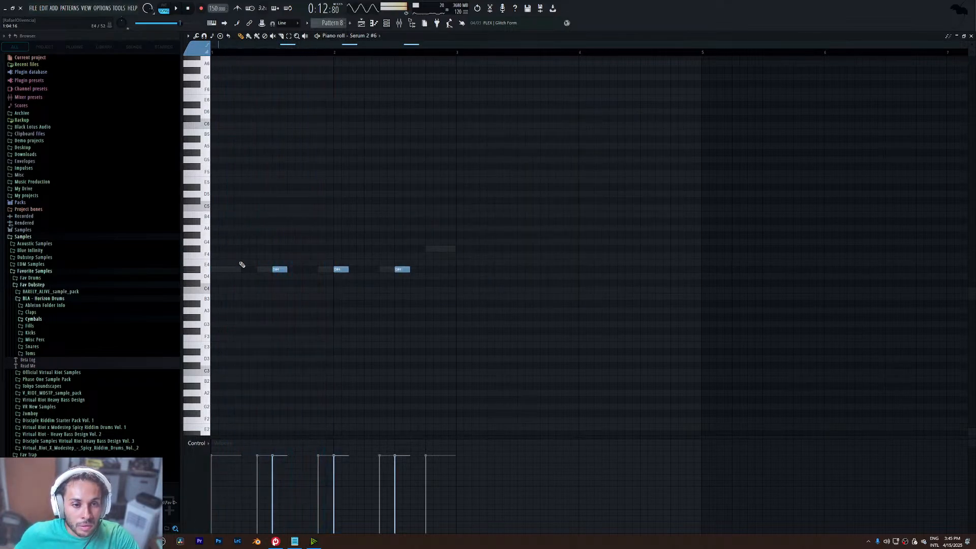
key(space)
key(space)
- Shorten the Serum 2 #9 D#4 note to three sixteenths and play it back
right_click(239, 270)
right_click(239, 270)
drag(239, 270, 230, 269)
key(space)
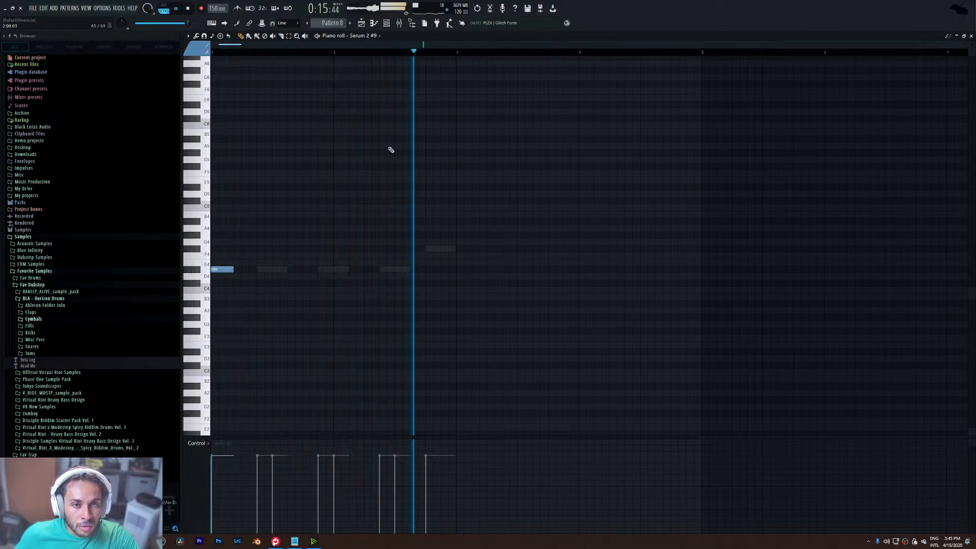
- Listen to the section in the playlist and switch Serum 2 #9 to the BS - BB Gun preset
click(362, 26)
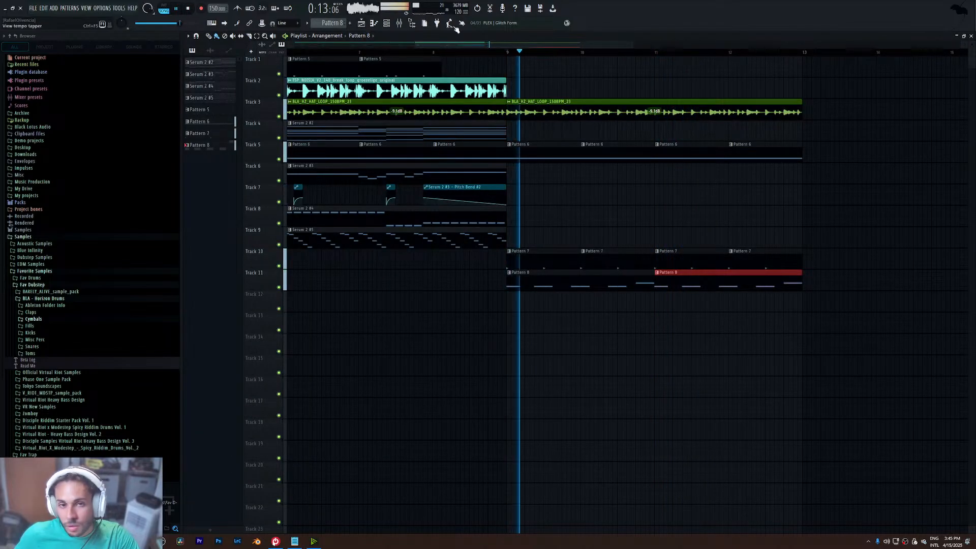
key(F6)
key(space)
key(space)
click(438, 275)
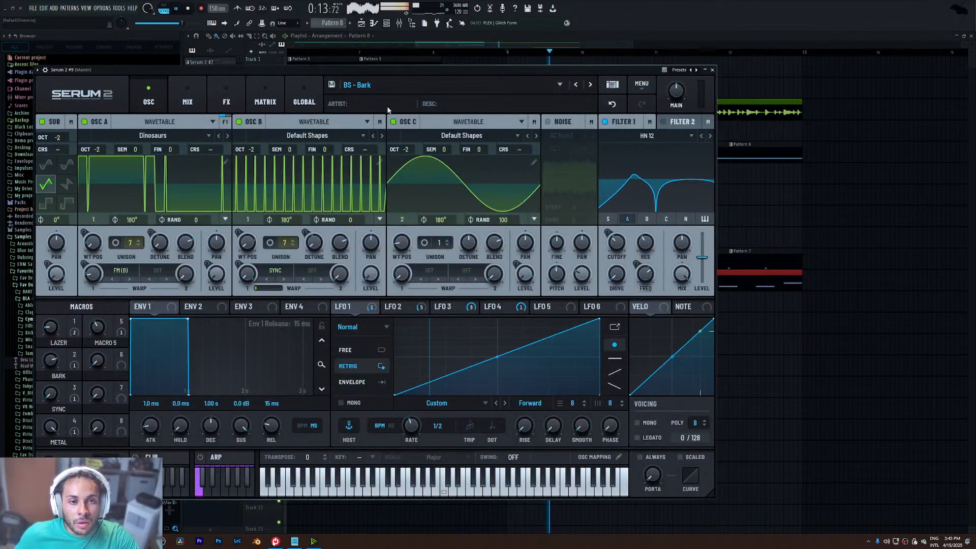
click(590, 85)
click(590, 85)
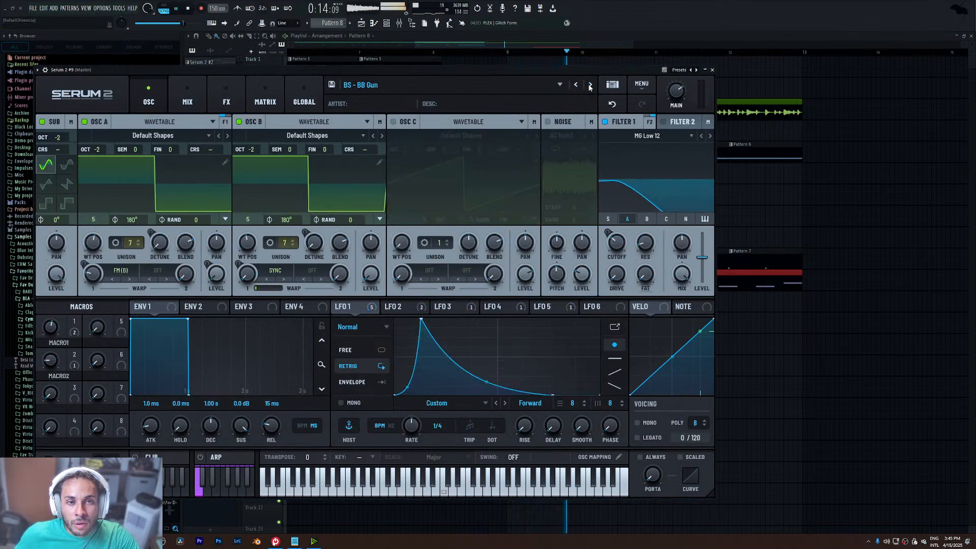
click(712, 69)
- Add D#4 notes to Serum 2 #9 on beat 3 of bar 1 and at the start of bar 2
key(F7)
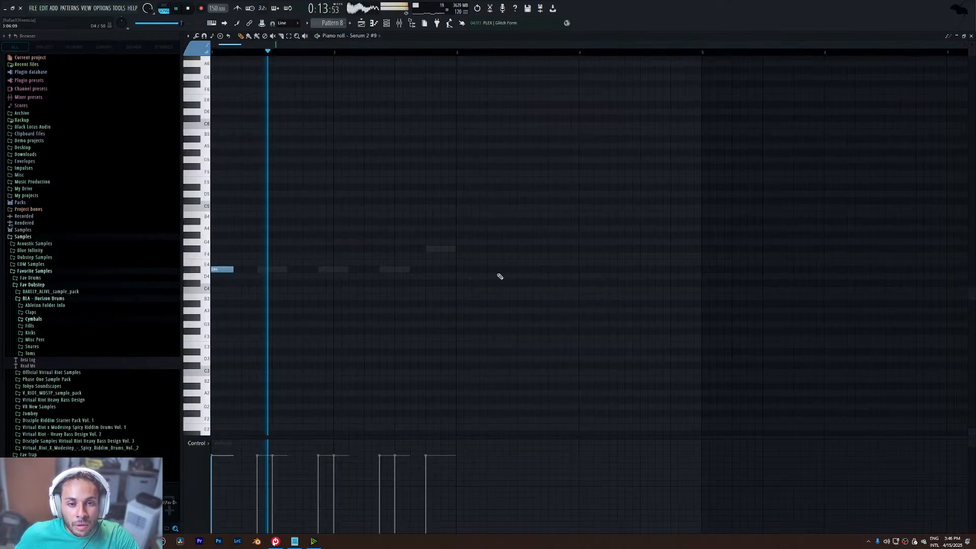
click(279, 269)
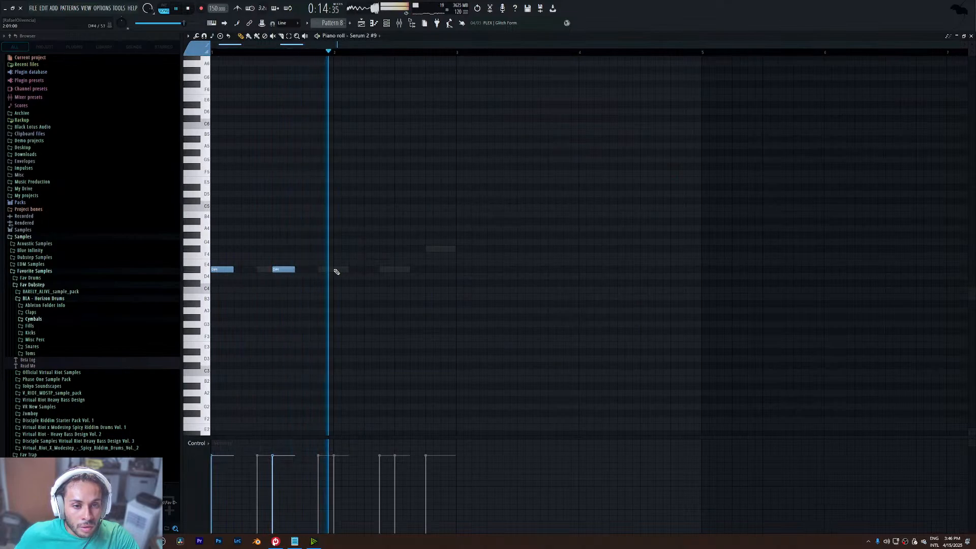
click(337, 270)
- Delete the remaining three D#4 notes from the Serum 2 #6 part of Pattern 8
click(386, 23)
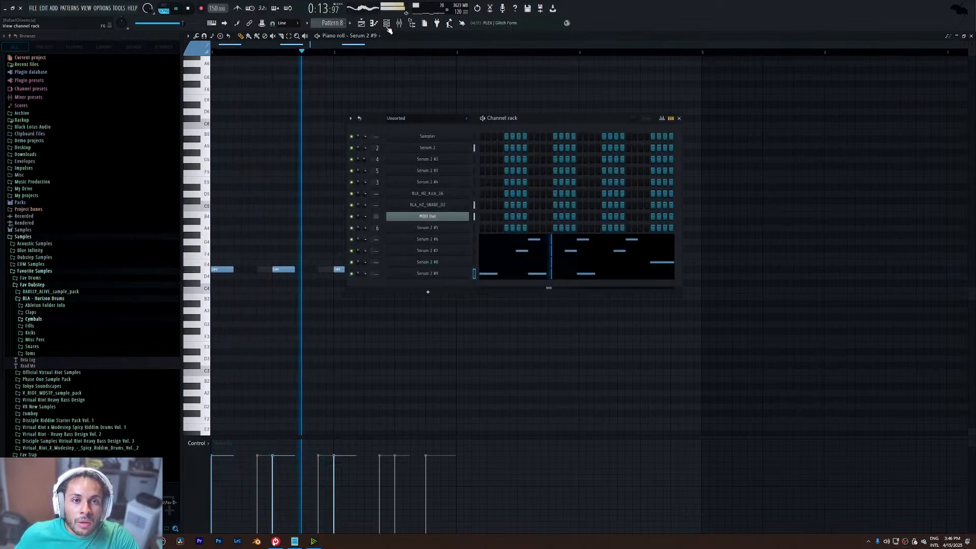
click(544, 239)
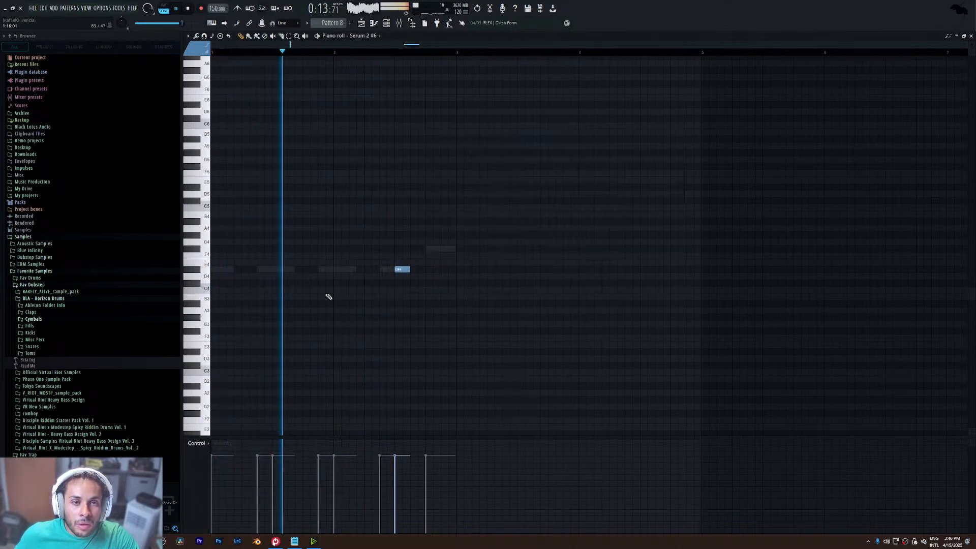
key(space)
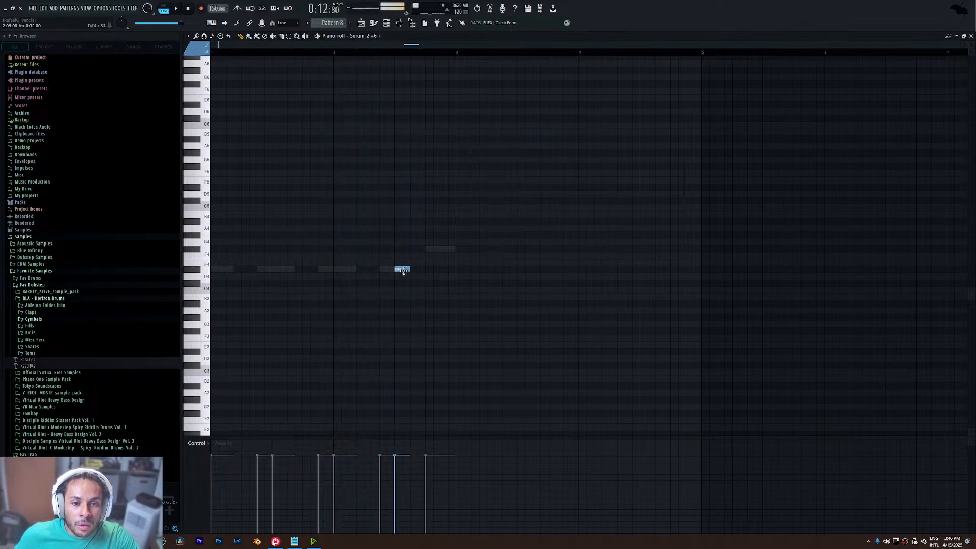
key(space)
- Add a fourth D#4 note to Serum 2 #9 on beat 3 of bar 2 and lengthen all four notes to one beat
click(386, 23)
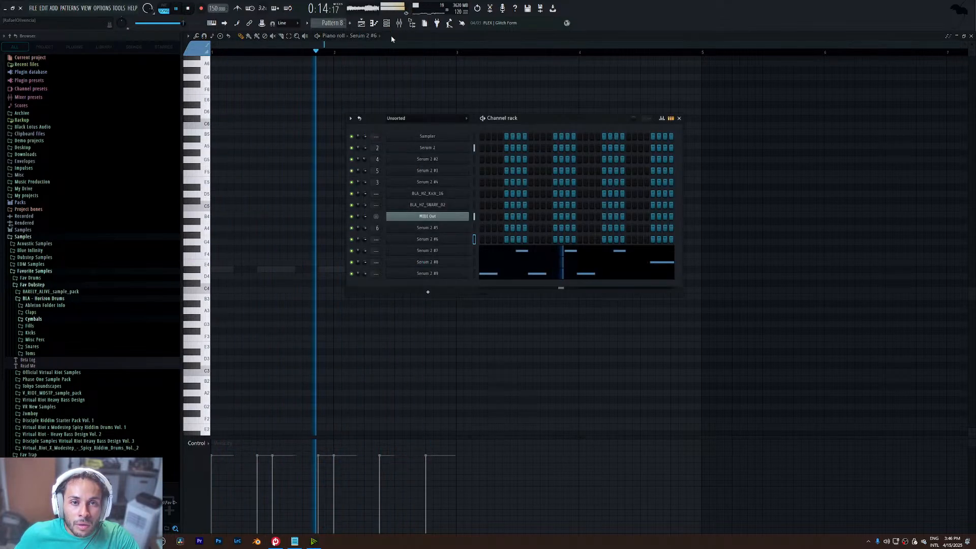
click(542, 277)
key(space)
key(space)
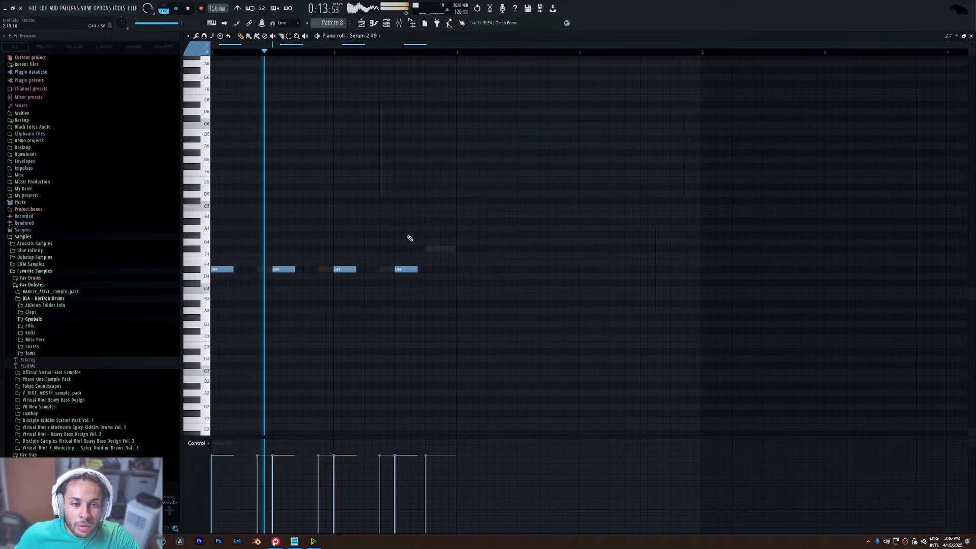
drag(426, 240, 234, 305)
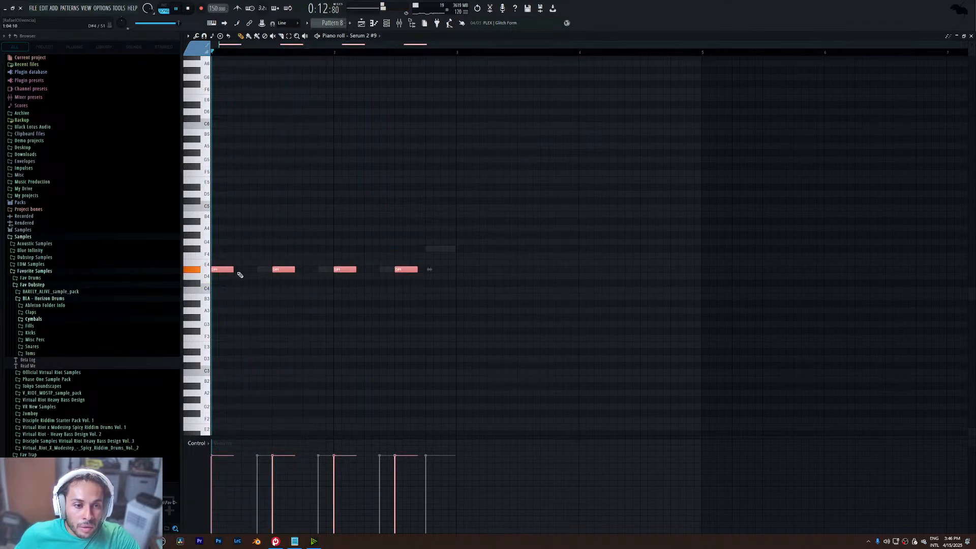
drag(234, 269, 241, 270)
click(301, 304)
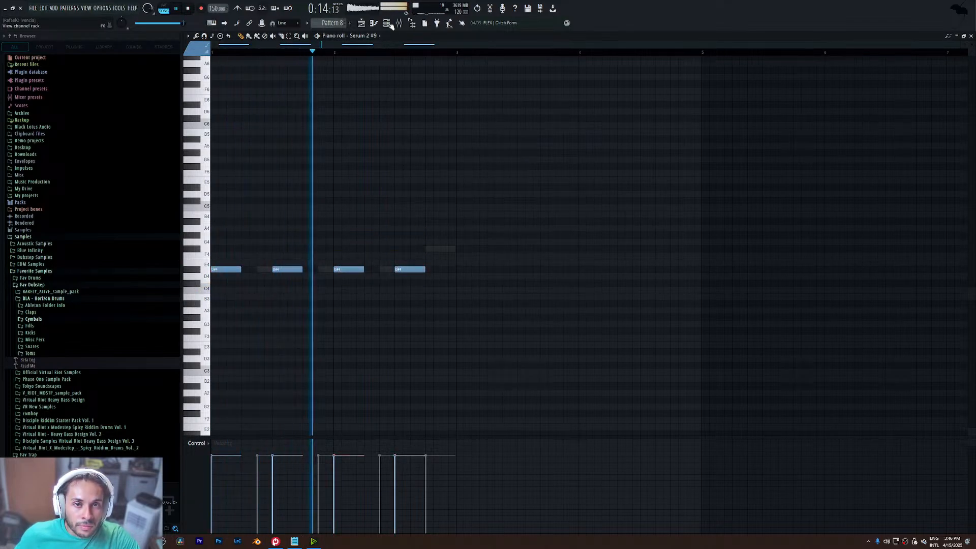
click(386, 23)
click(503, 252)
key(space)
right_click(246, 269)
key(space)
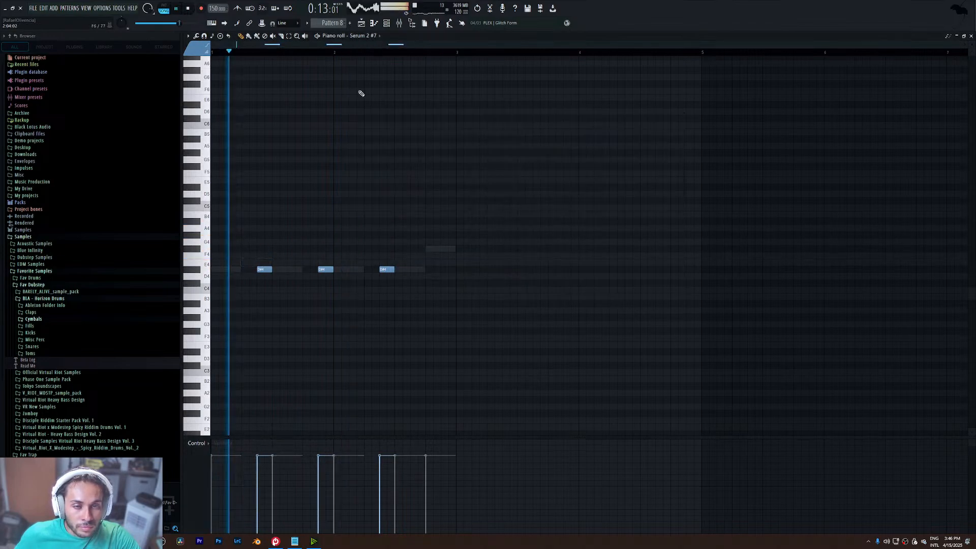
key(space)
- Draw three half-beat D#4 notes in Serum 2 #6, directly after the first three Serum 2 #9 notes, and return to the playlist
key(F6)
right_click(454, 239)
click(485, 239)
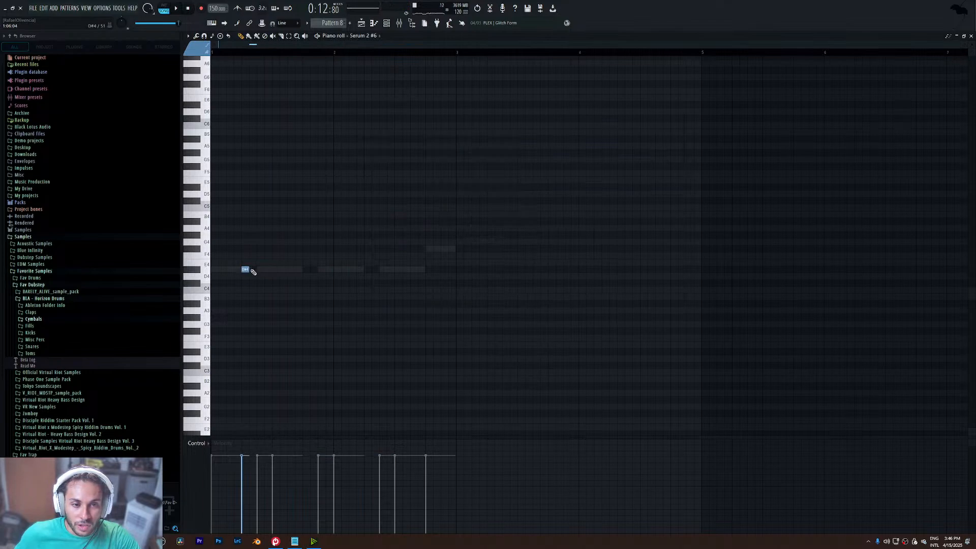
key(space)
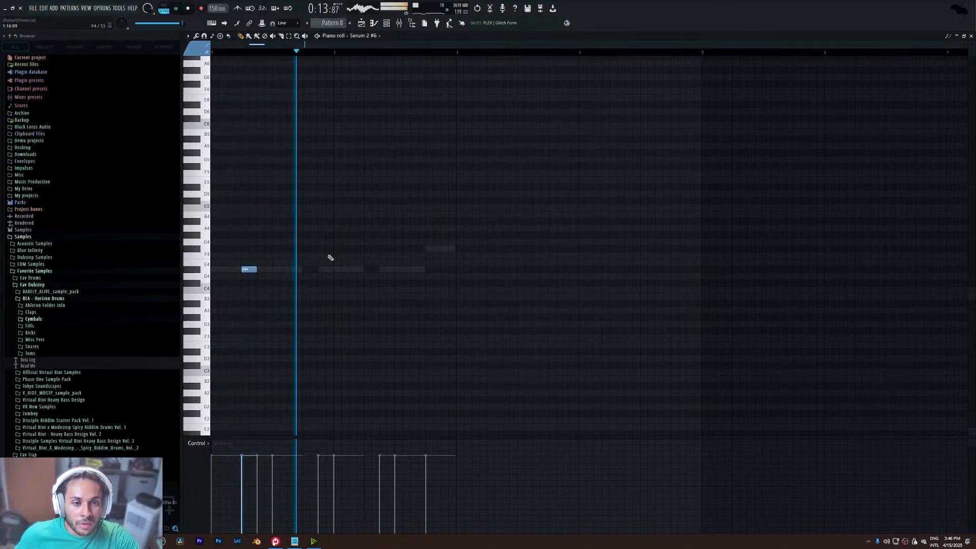
click(311, 276)
drag(307, 273, 300, 266)
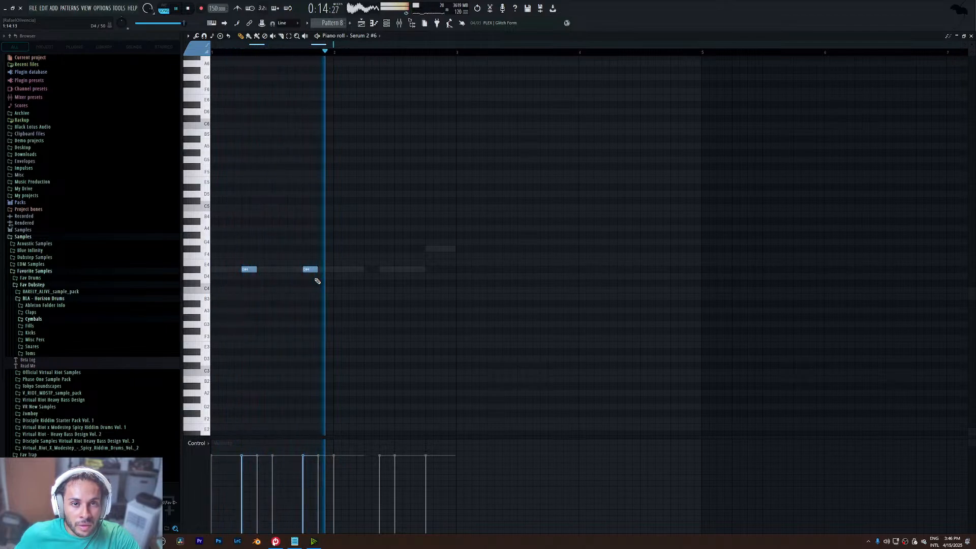
click(368, 272)
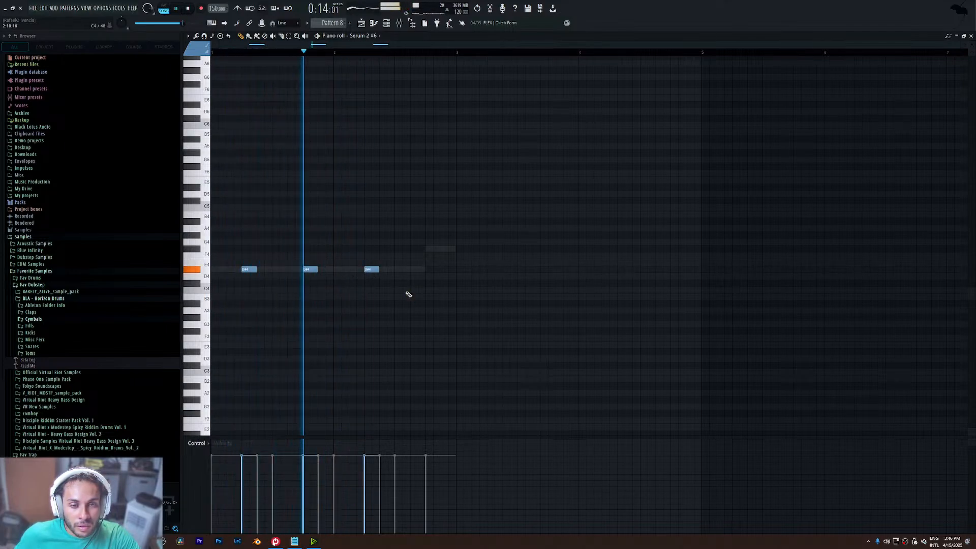
click(363, 23)
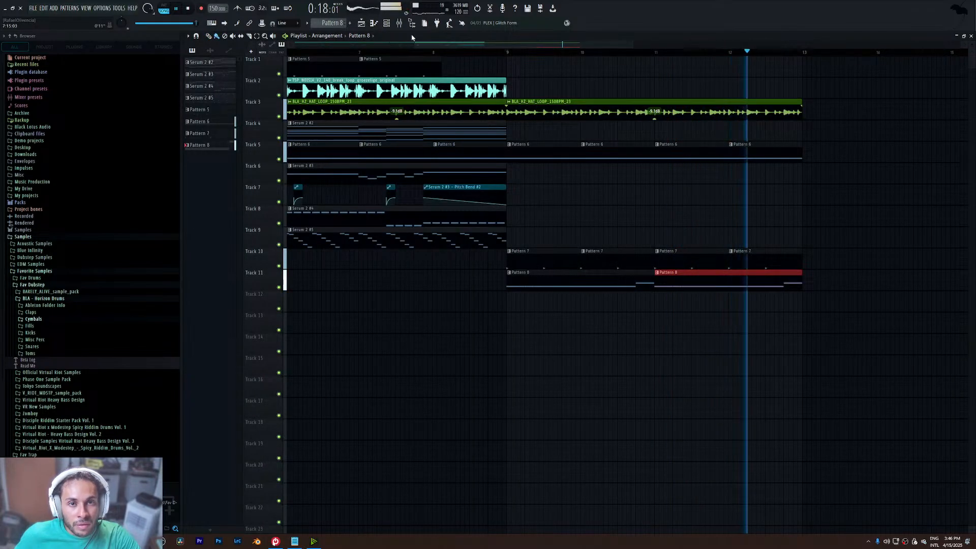
- Assign the Serum 2 #6 to #9 channels to mixer tracks from Insert 9 and route those four tracks only to Insert 8
click(400, 24)
click(399, 23)
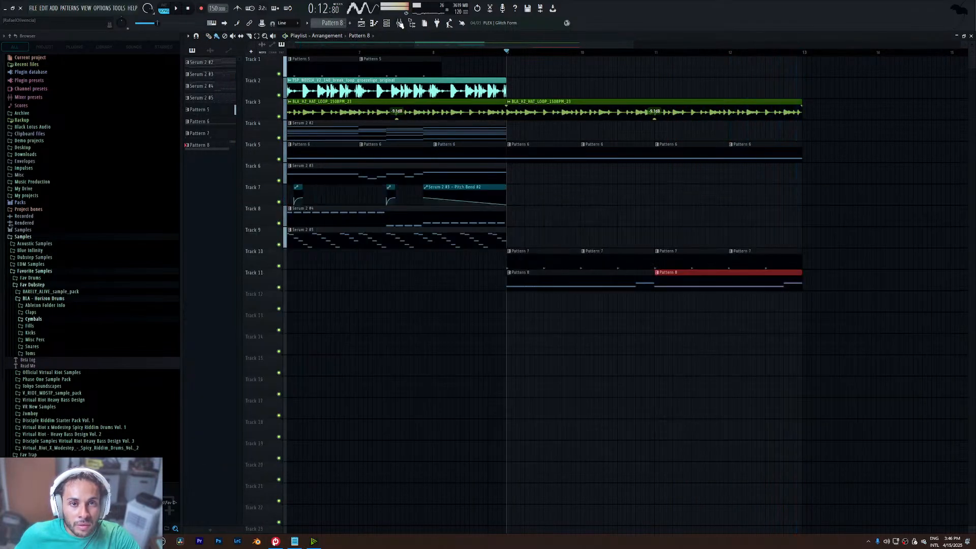
click(399, 23)
click(386, 24)
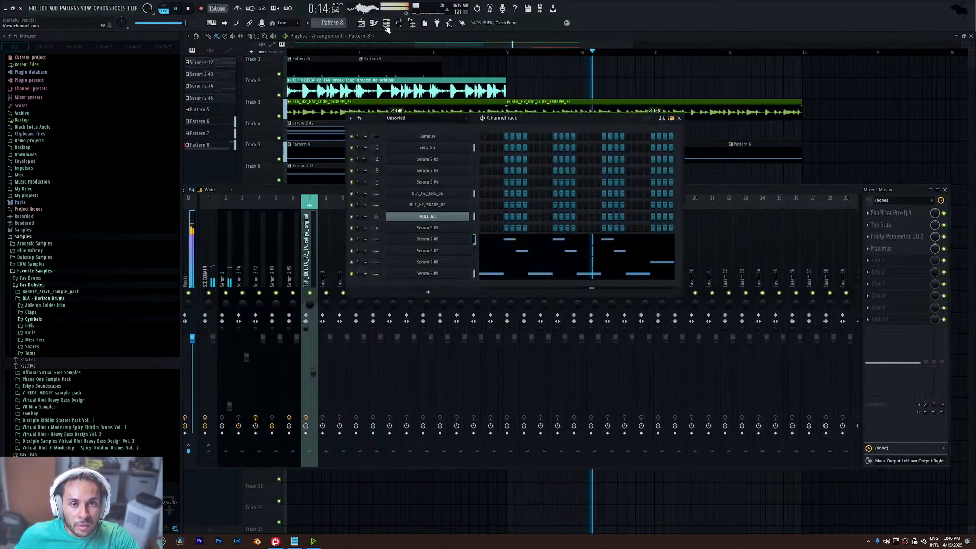
click(344, 262)
right_click(350, 265)
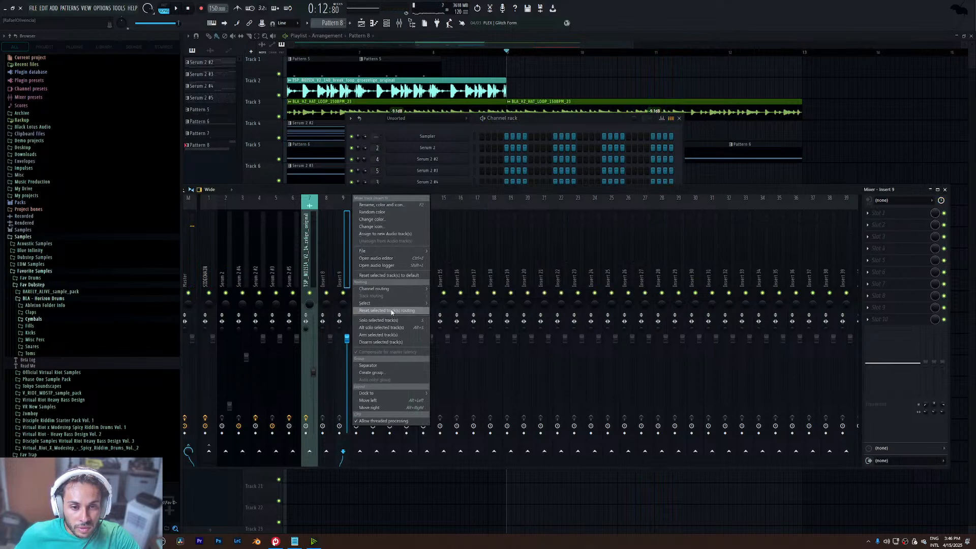
mouse_move(384, 292)
click(473, 297)
key(space)
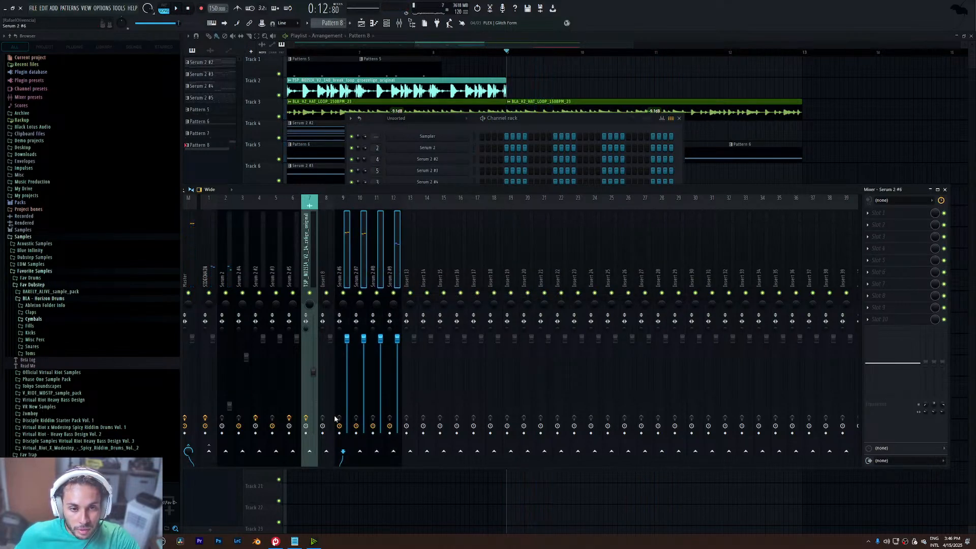
click(327, 453)
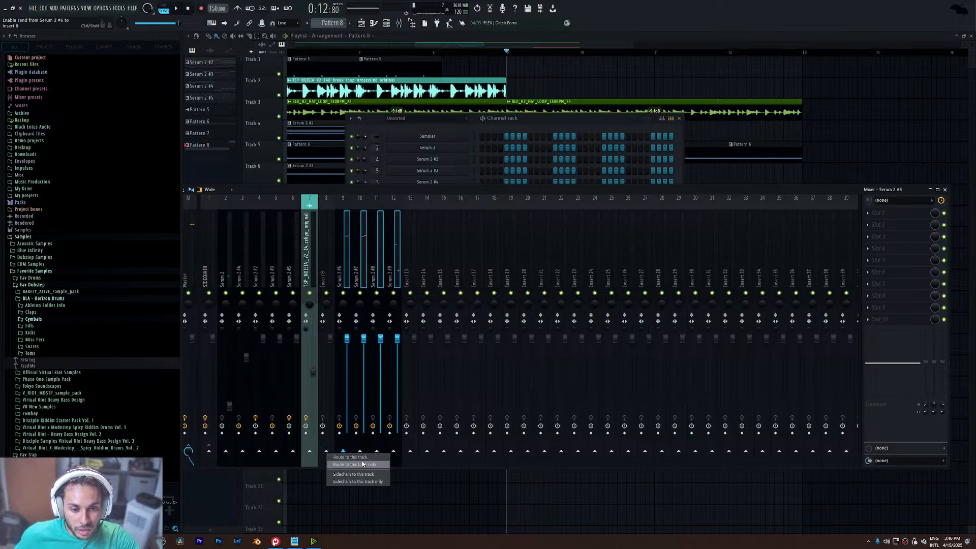
- Load OTT in the first effect slot of Insert 8 and set its Depth and Upward amounts to 0%
click(328, 278)
click(888, 216)
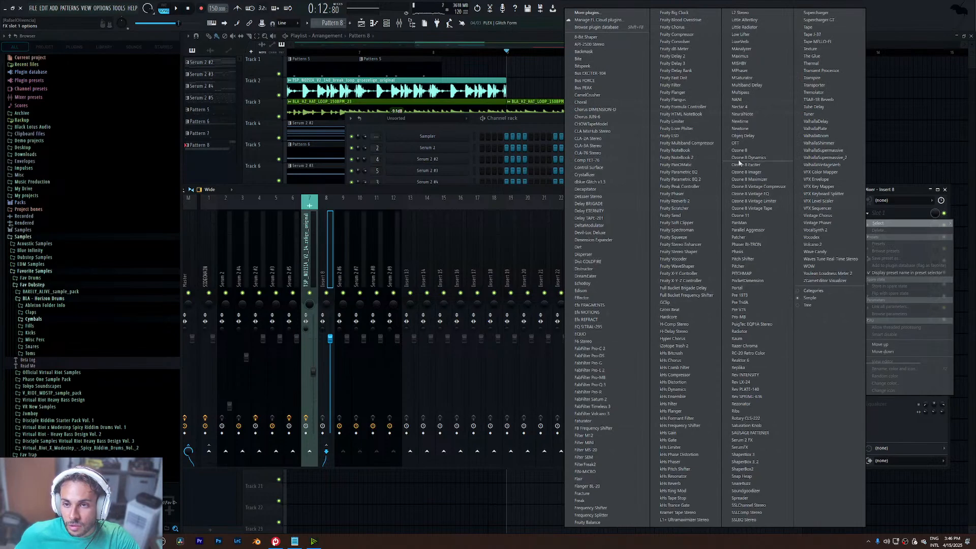
click(743, 143)
key(space)
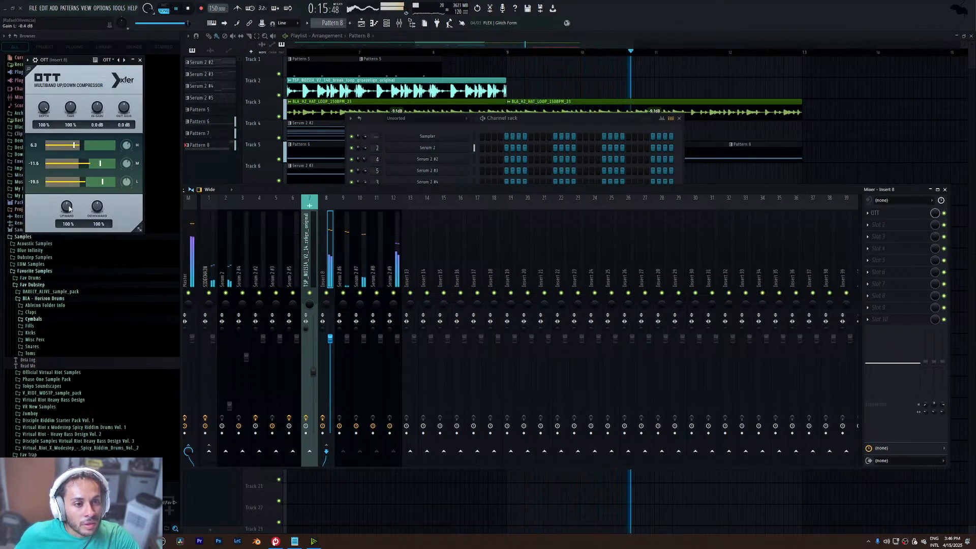
drag(46, 122, 40, 180)
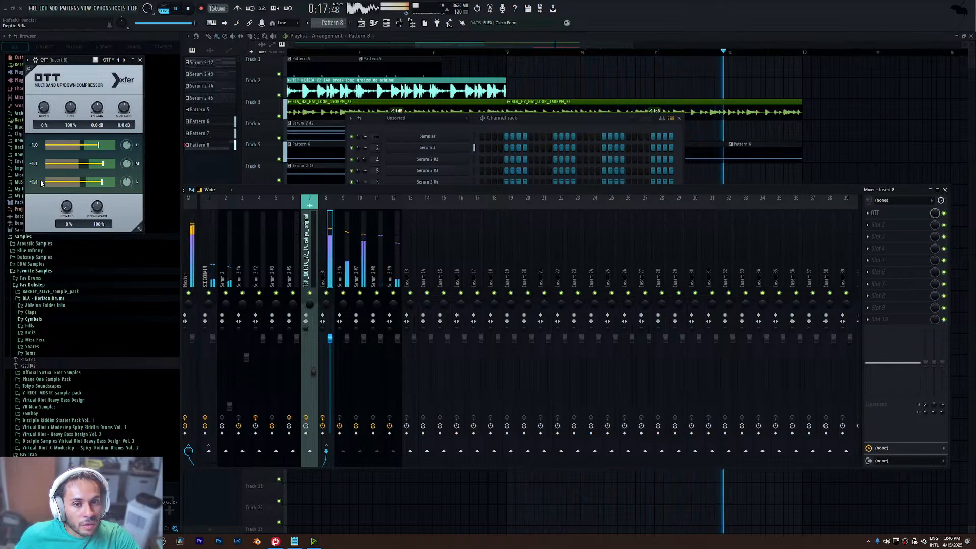
- Route the Serum 2 #6 mixer track to Insert 8 and select Insert 8 again
click(346, 249)
key(space)
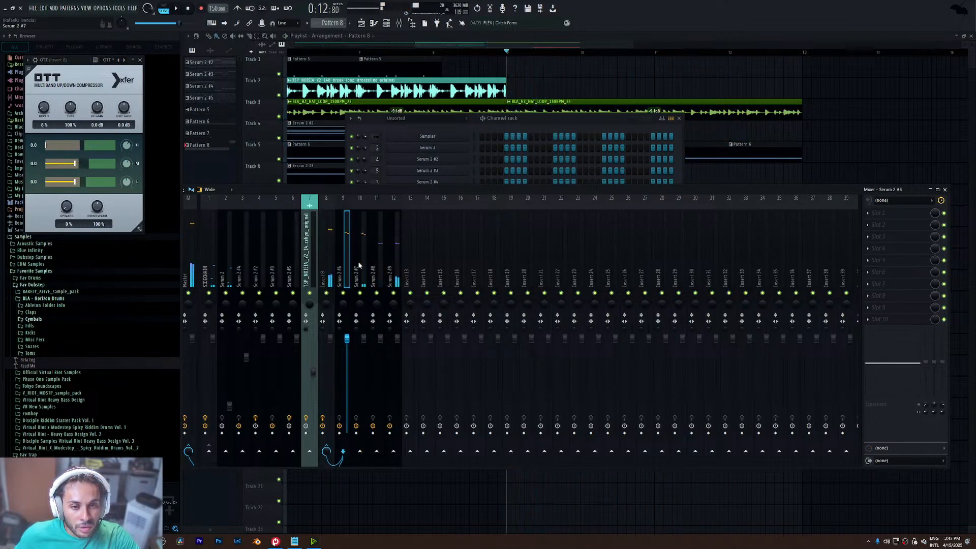
right_click(330, 449)
click(356, 457)
click(330, 269)
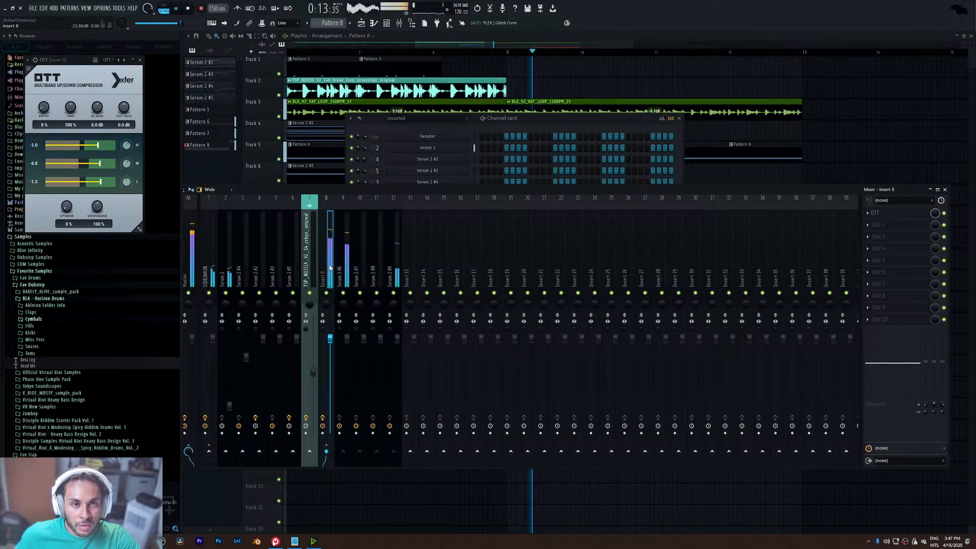
- Load FabFilter Pro-Q 3 in Insert 8's second slot and add a Side-only 24 dB/oct low cut at about 208 Hz
click(876, 229)
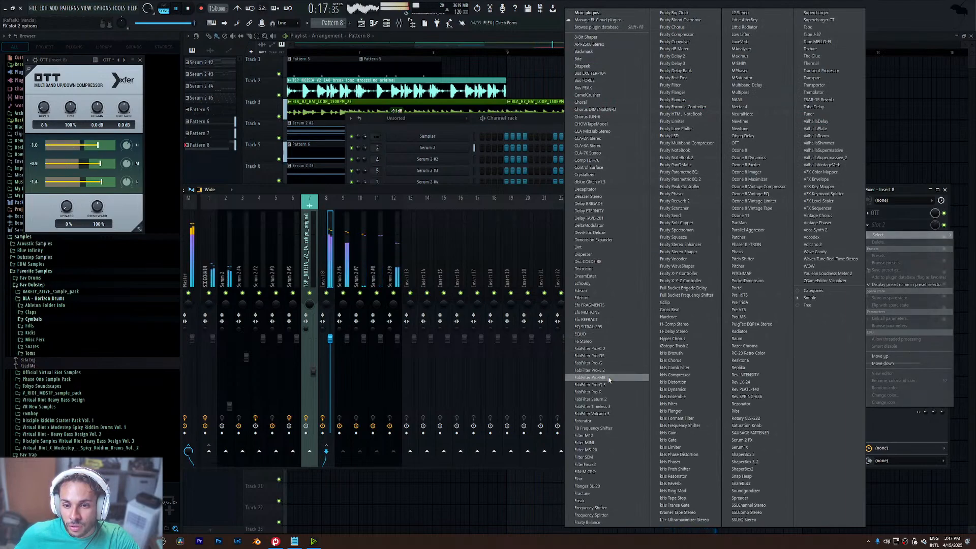
click(605, 385)
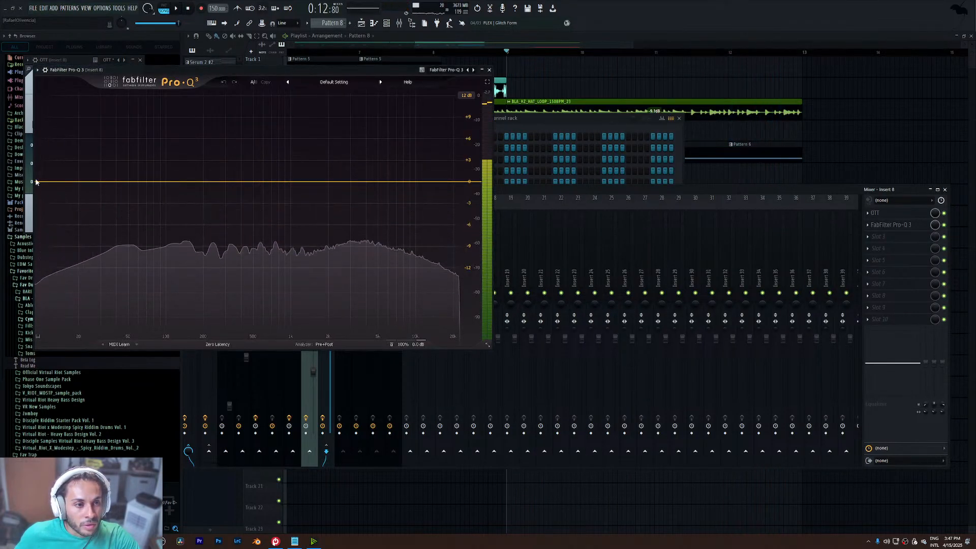
click(45, 181)
click(272, 306)
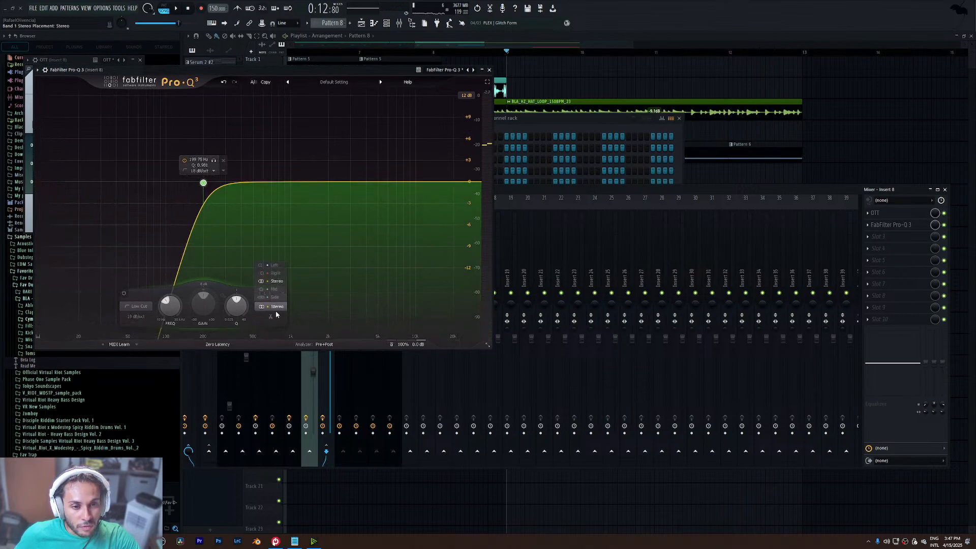
click(280, 300)
scroll(206, 187, up, 1)
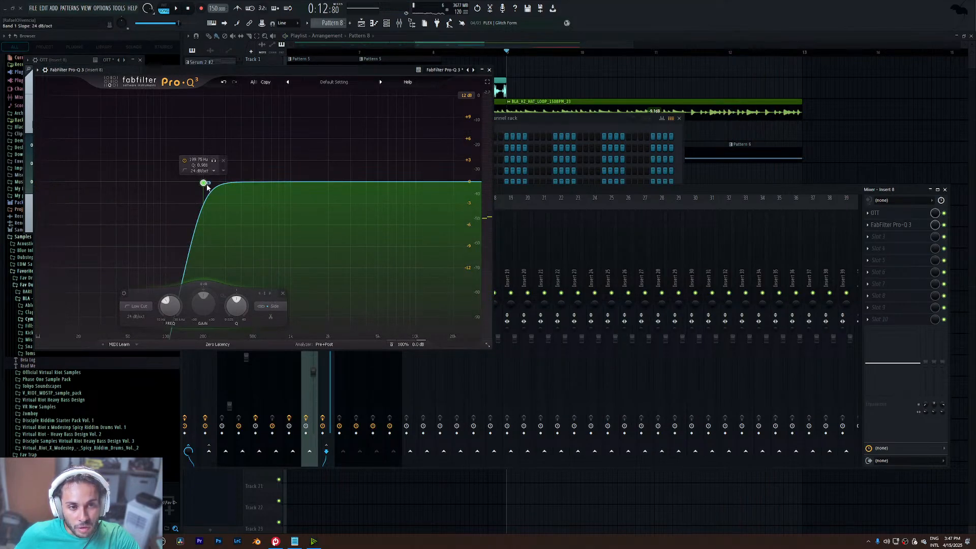
drag(207, 187, 210, 188)
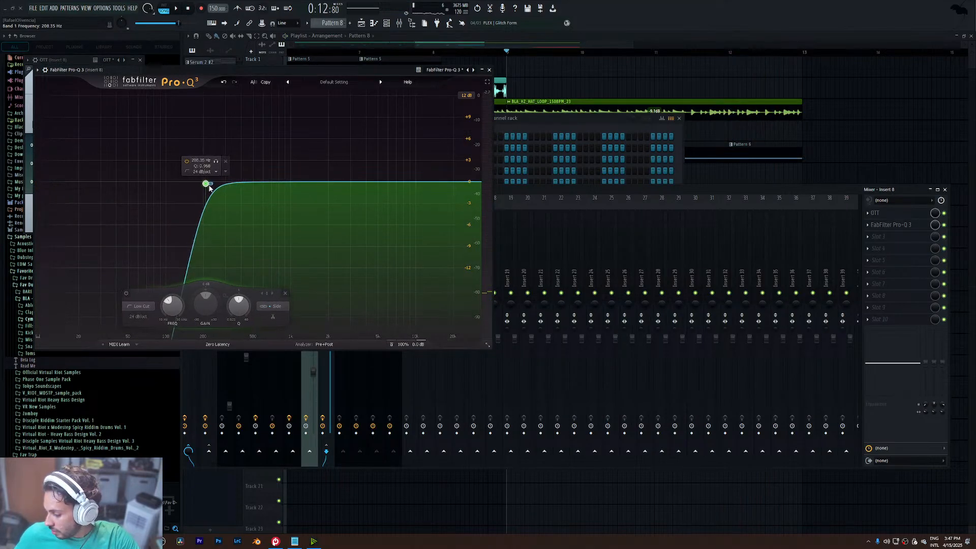
- Audition the bass group, move the Side low cut slightly higher in frequency, and close the EQ and OTT windows
key(space)
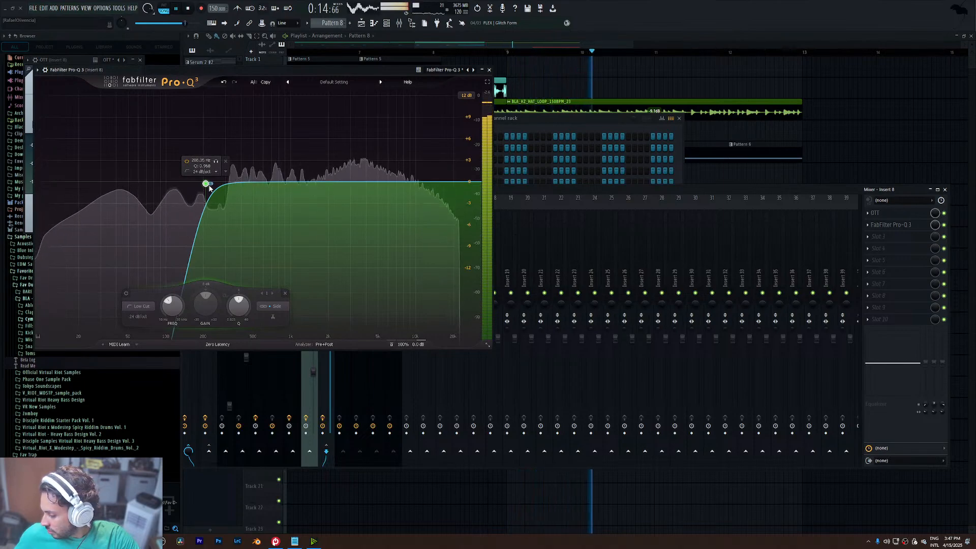
key(space)
drag(205, 184, 210, 185)
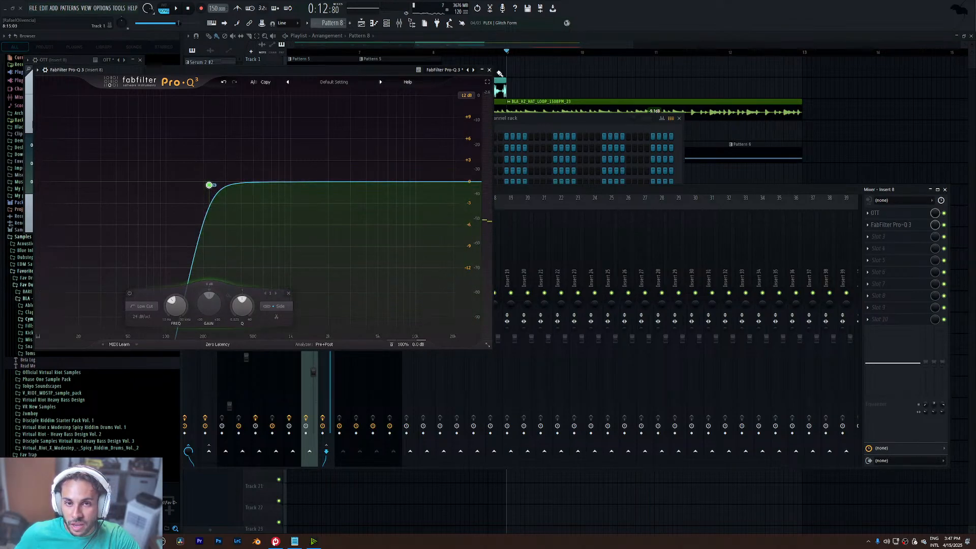
click(489, 70)
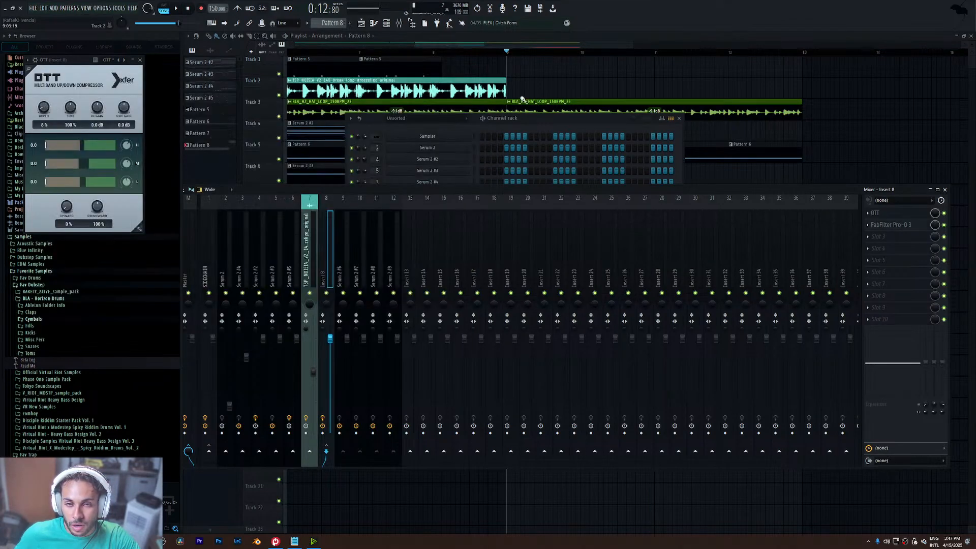
click(140, 59)
key(space)
key(space)
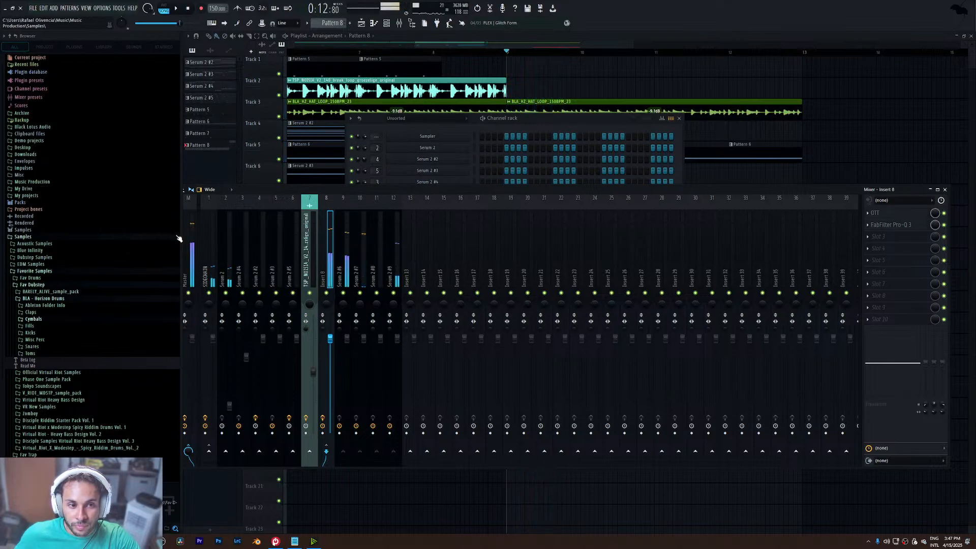
- Delete Maximus and Fruity Parametric EQ 2 from the Master mixer track
click(191, 244)
click(874, 253)
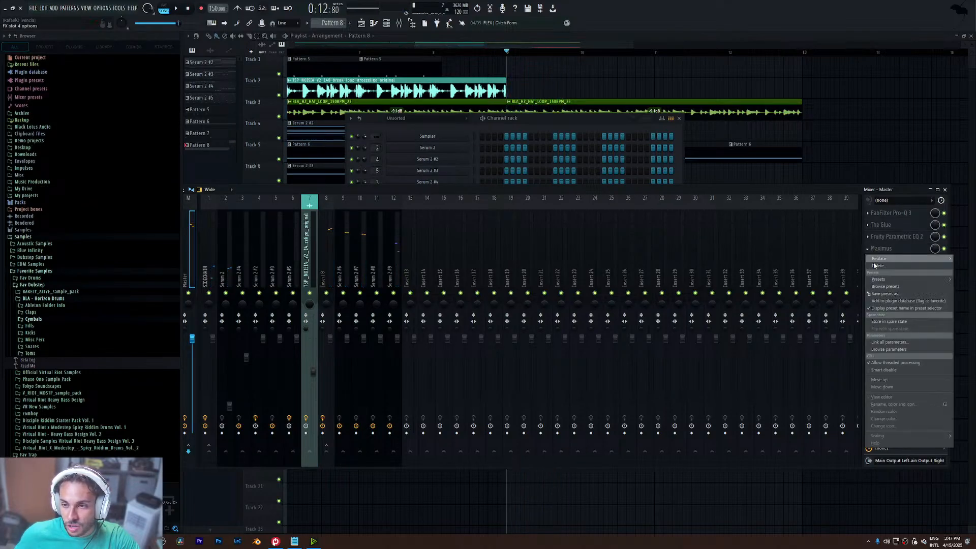
click(884, 266)
click(519, 294)
click(872, 242)
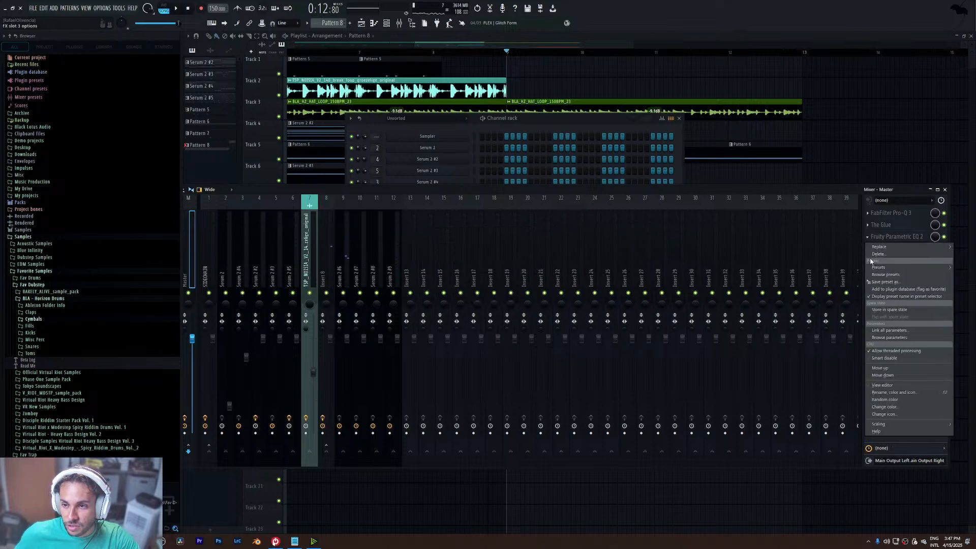
click(834, 259)
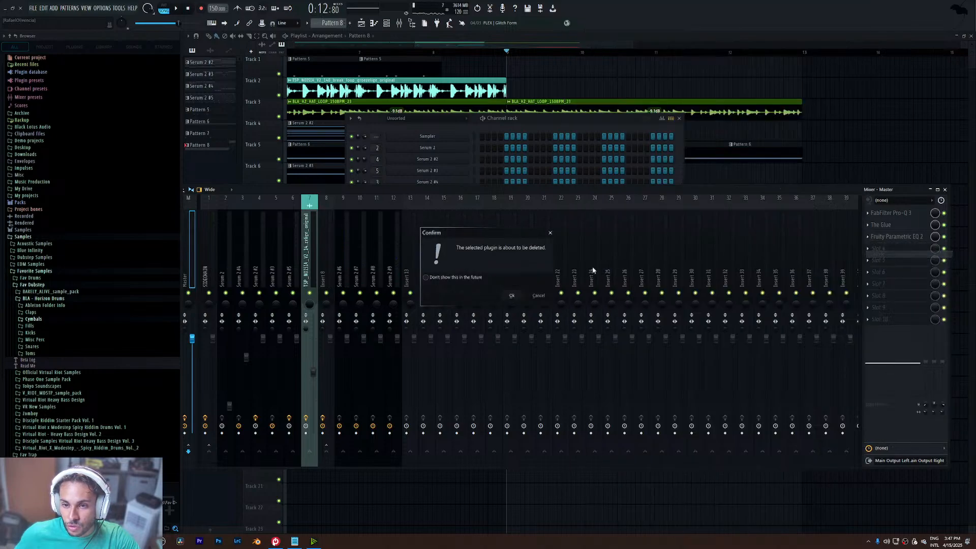
click(512, 295)
- Delete The Glue and FabFilter Pro-Q 3 from the Master mixer track
click(871, 224)
click(882, 243)
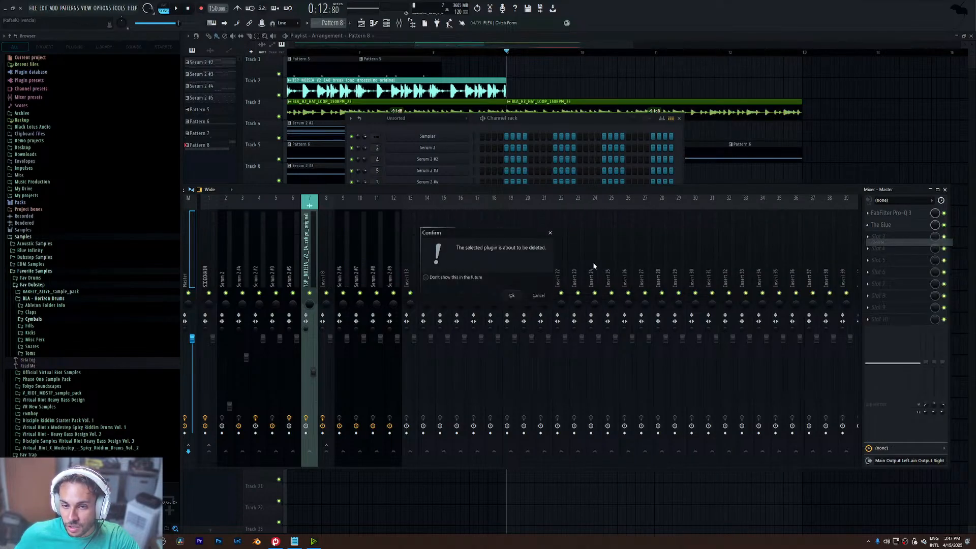
click(512, 295)
click(871, 213)
click(883, 230)
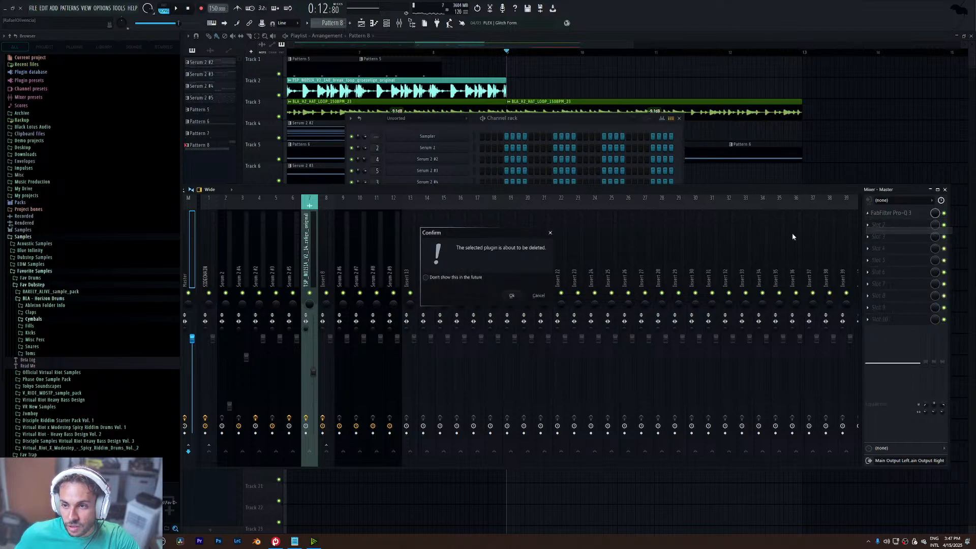
click(512, 295)
- Load Ozone 8 in the first slot of the Master track, audition the section through it, and close its window
click(872, 214)
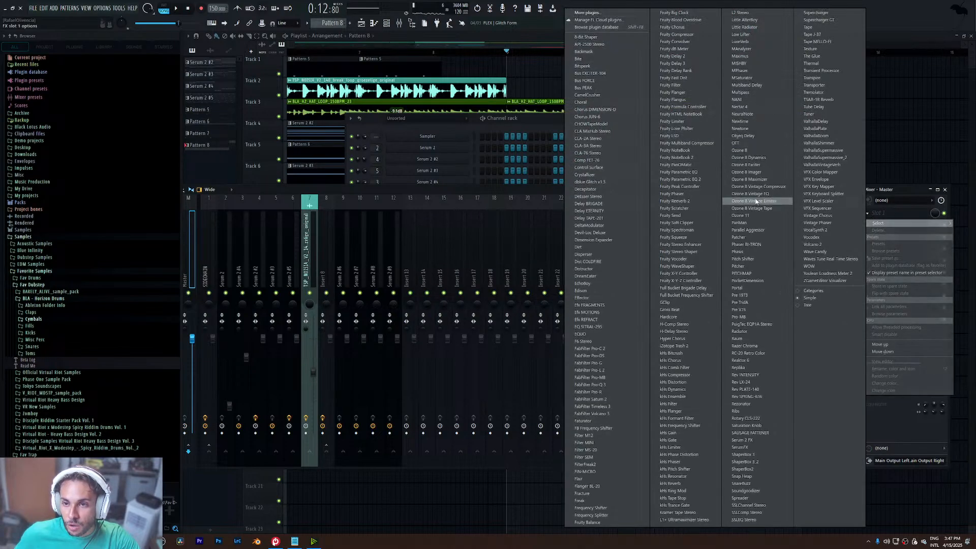
click(752, 151)
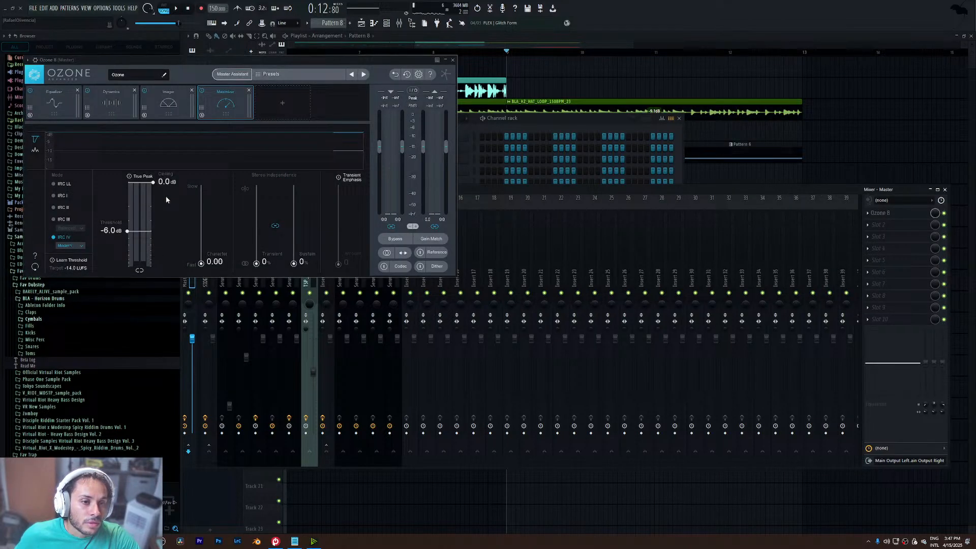
drag(442, 60, 461, 94)
key(space)
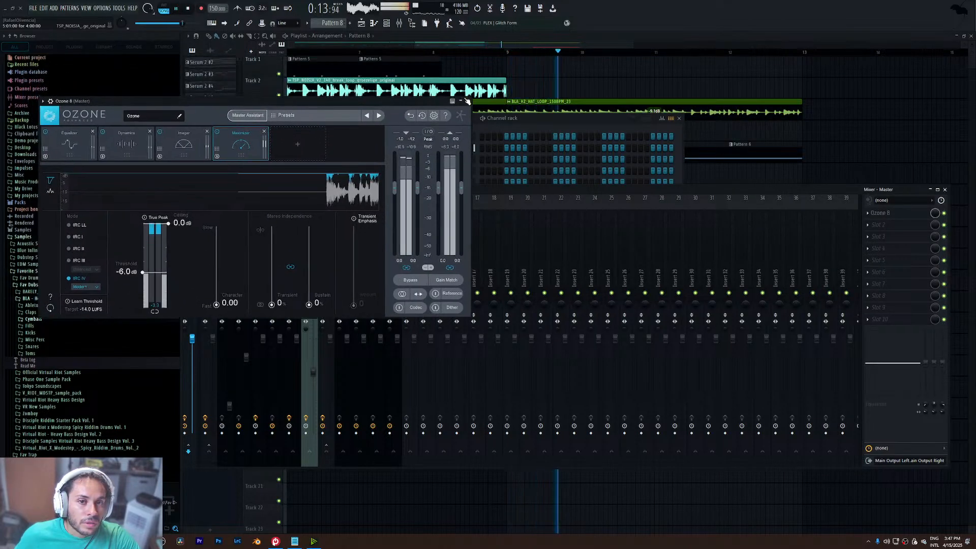
click(468, 101)
- Route the Insert 8 bass group only to the SIDECHAIN mixer track and play the section
click(330, 256)
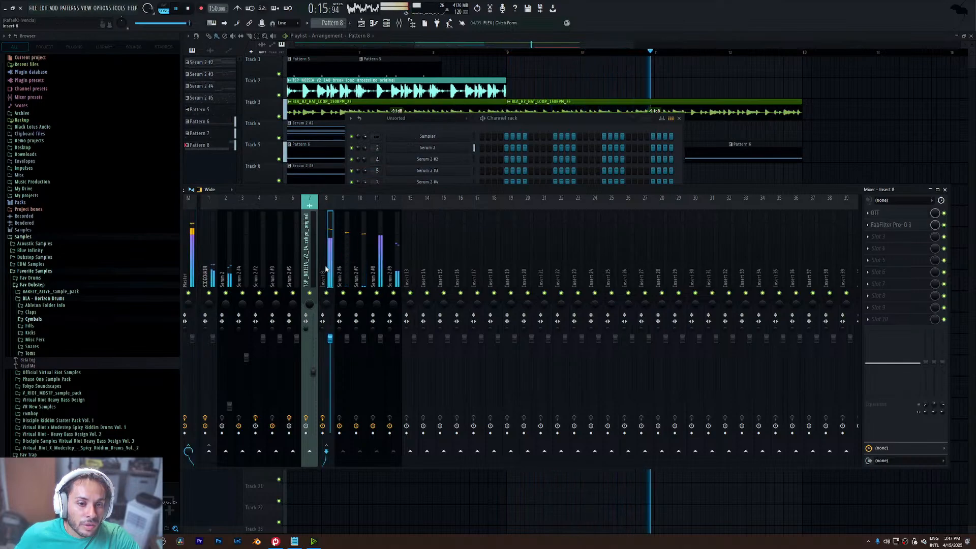
key(space)
right_click(208, 451)
click(251, 464)
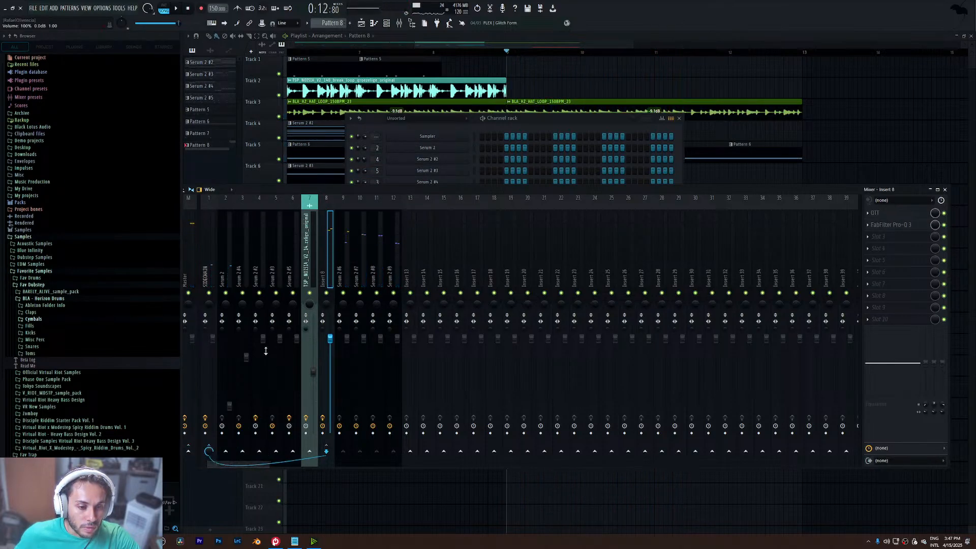
key(space)
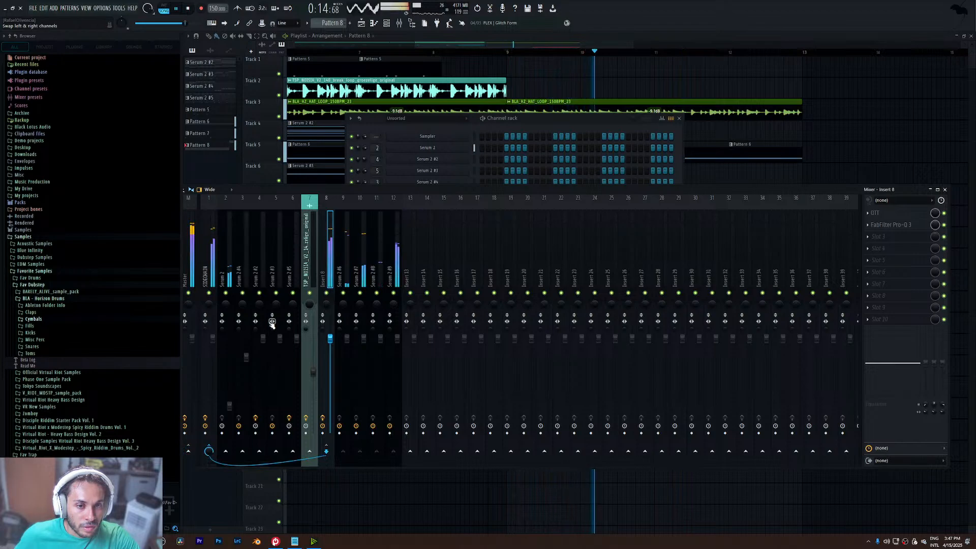
- Play the arrangement from the middle of bar 8 to compare the previous section with the new one, viewing the mixer levels
click(880, 237)
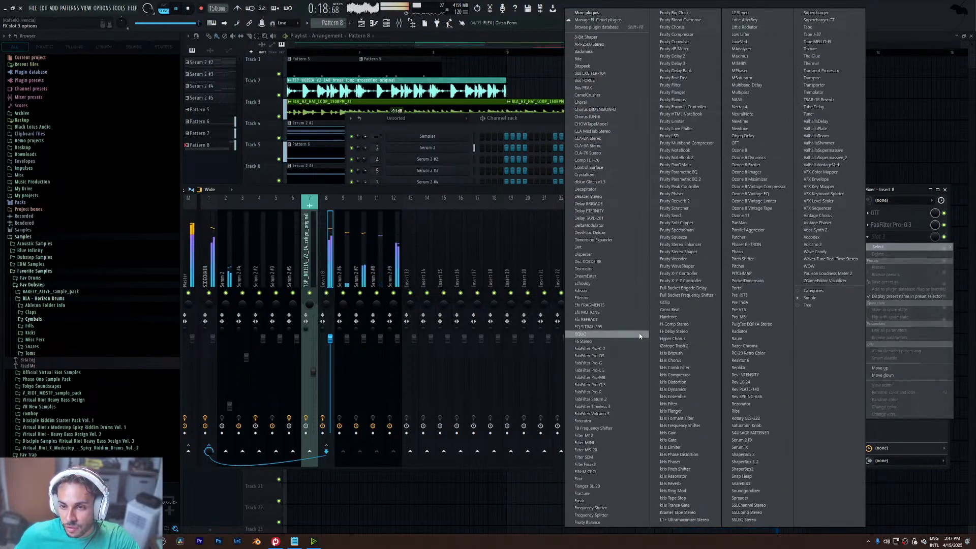
key(Escape)
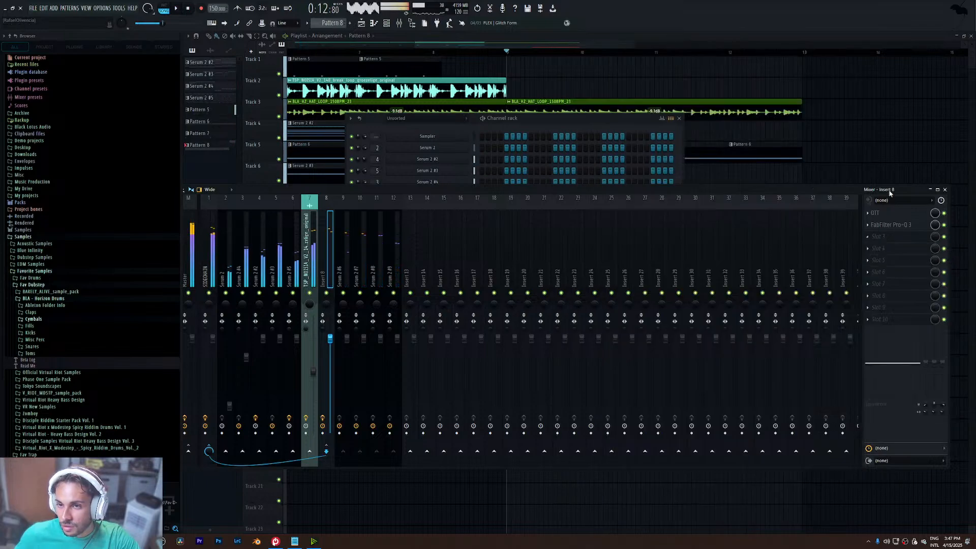
click(467, 51)
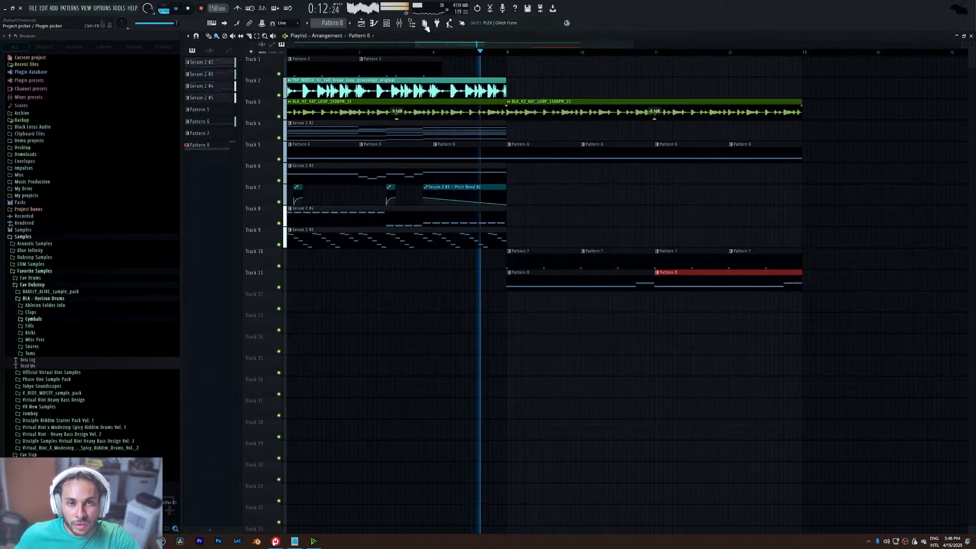
click(400, 23)
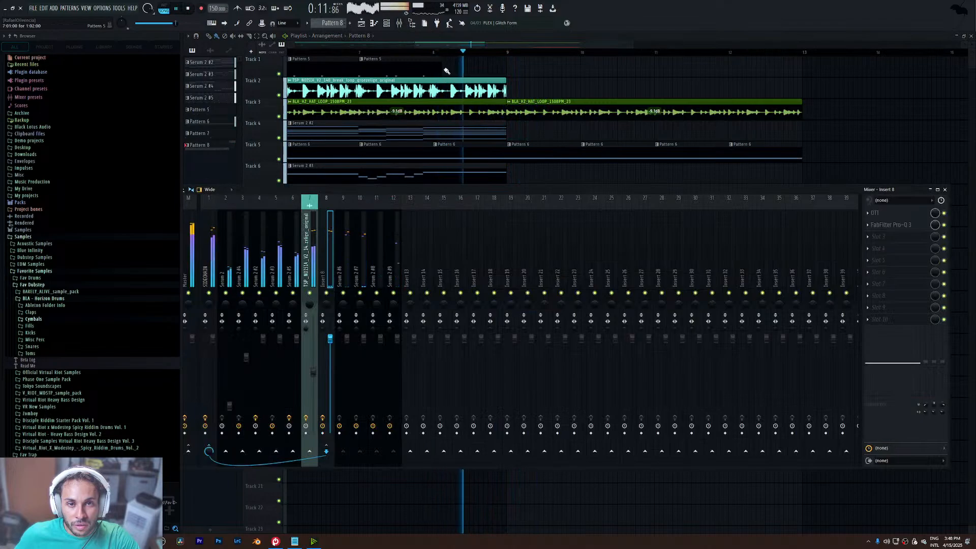
click(488, 92)
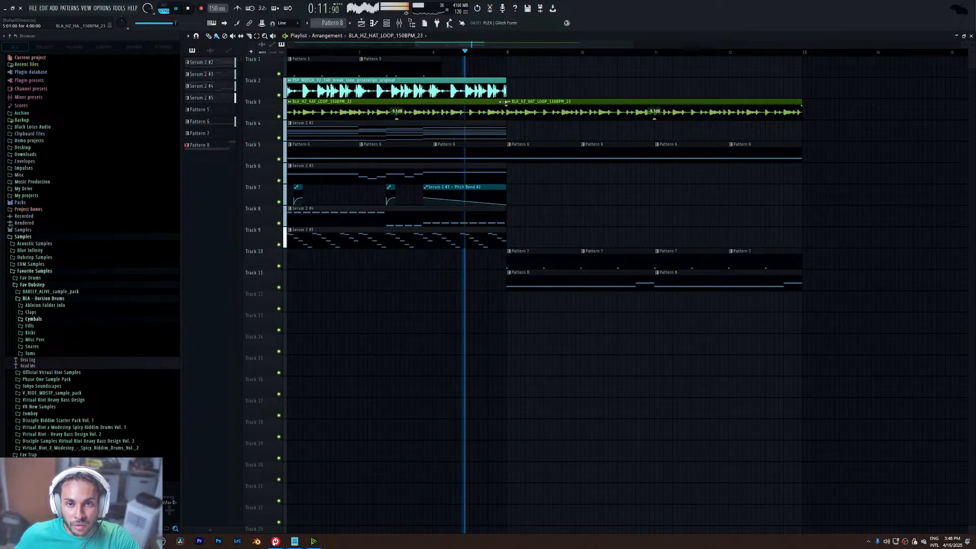
- Trim the end of the first BLA_HZ_HAT_LOOP clip on Track 3 to leave a short gap before bar 9
drag(507, 105, 491, 102)
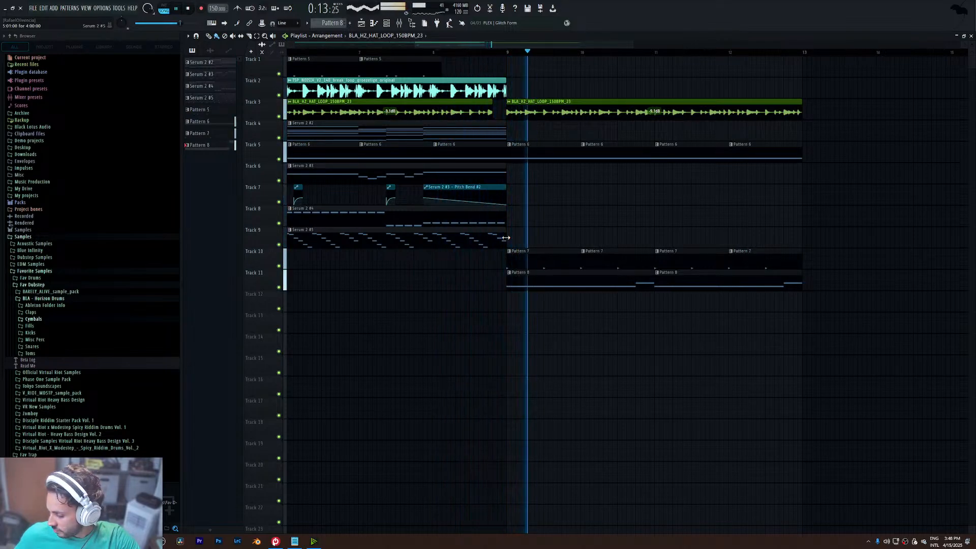
key(space)
- Load Maximus in the third slot of the Insert 8 bass group and audition the transition into bar 9 through it
click(399, 23)
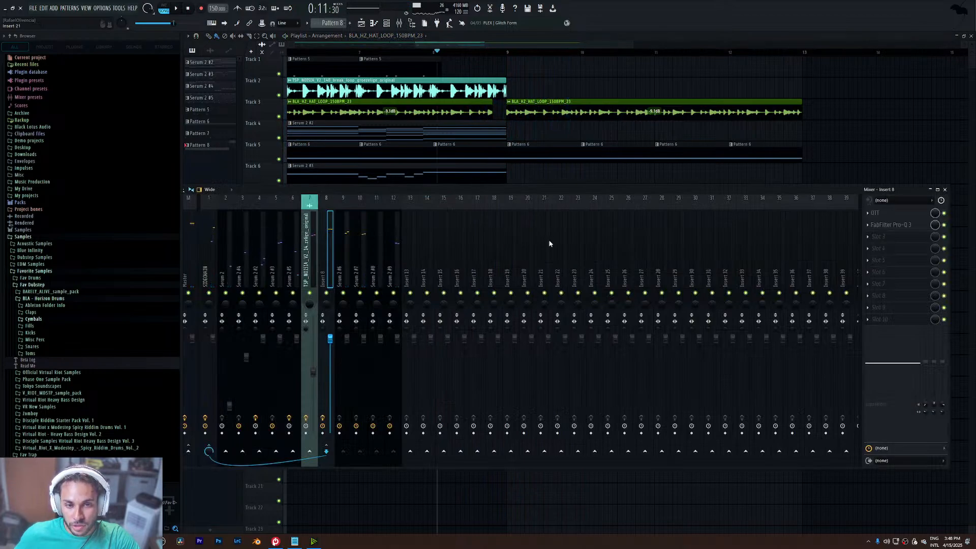
click(878, 238)
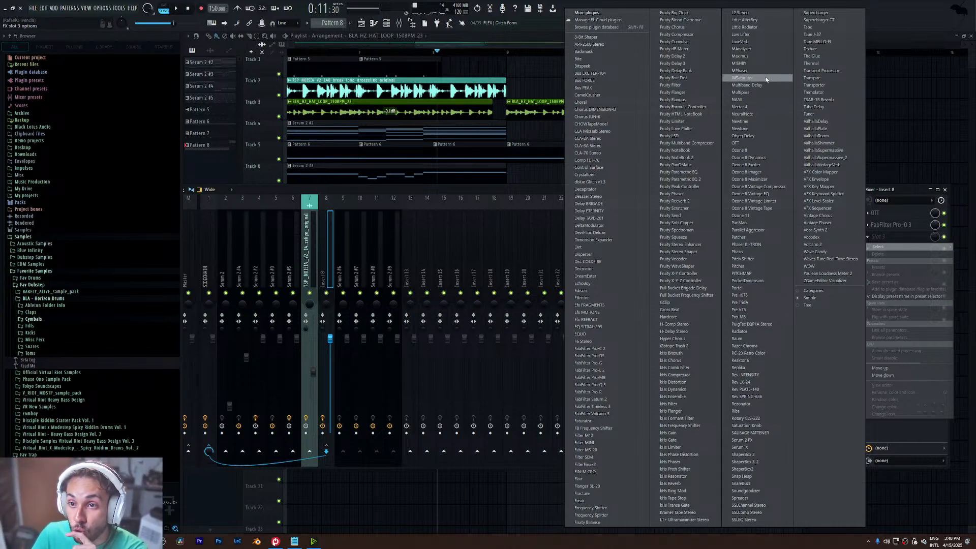
click(756, 56)
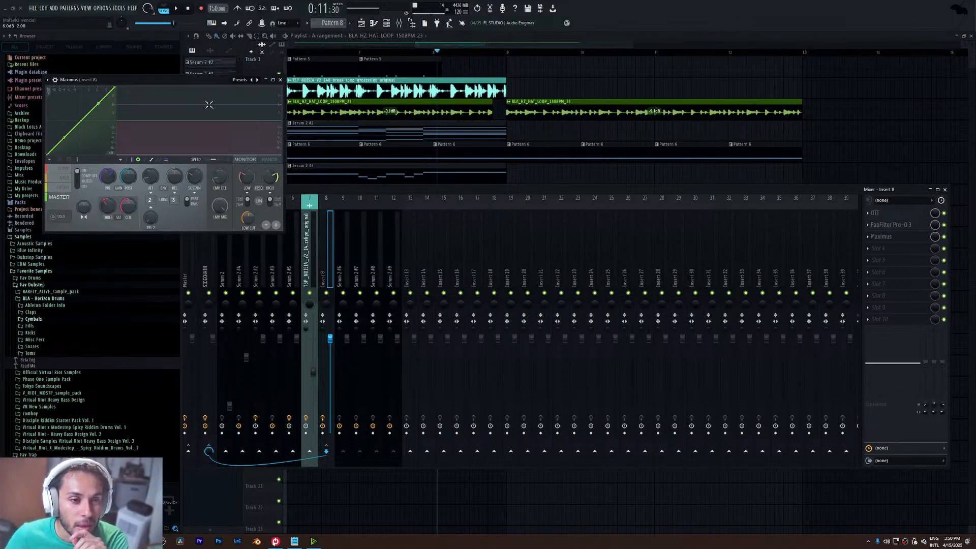
drag(194, 77, 208, 81)
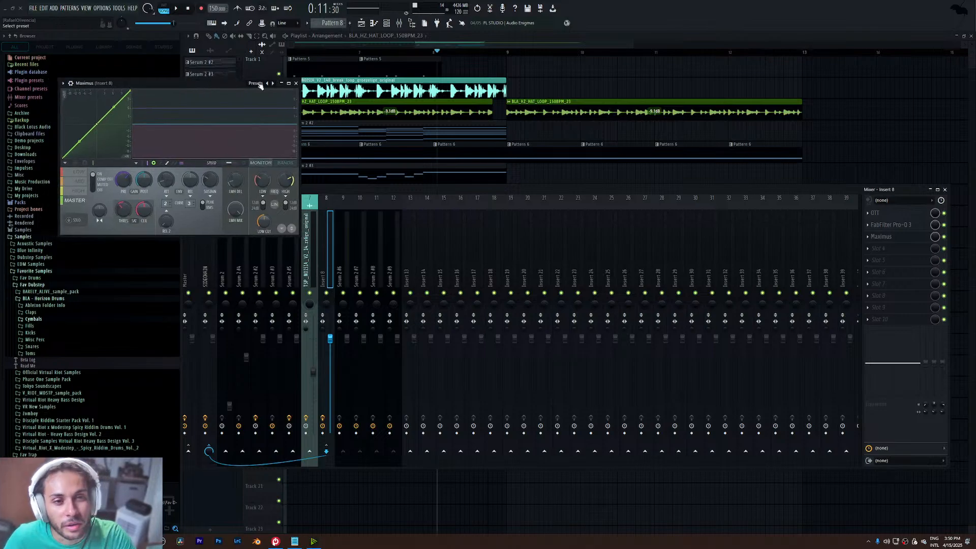
key(space)
click(295, 83)
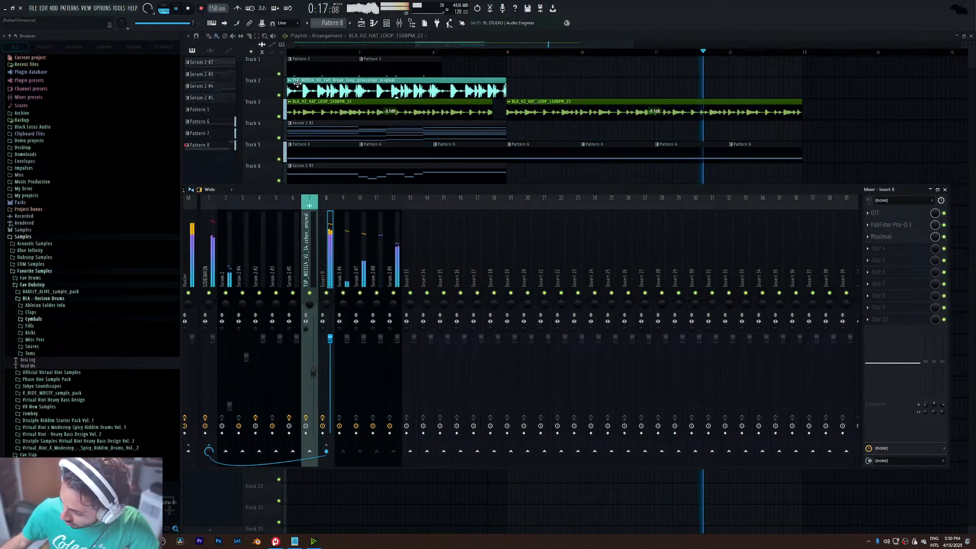
click(435, 52)
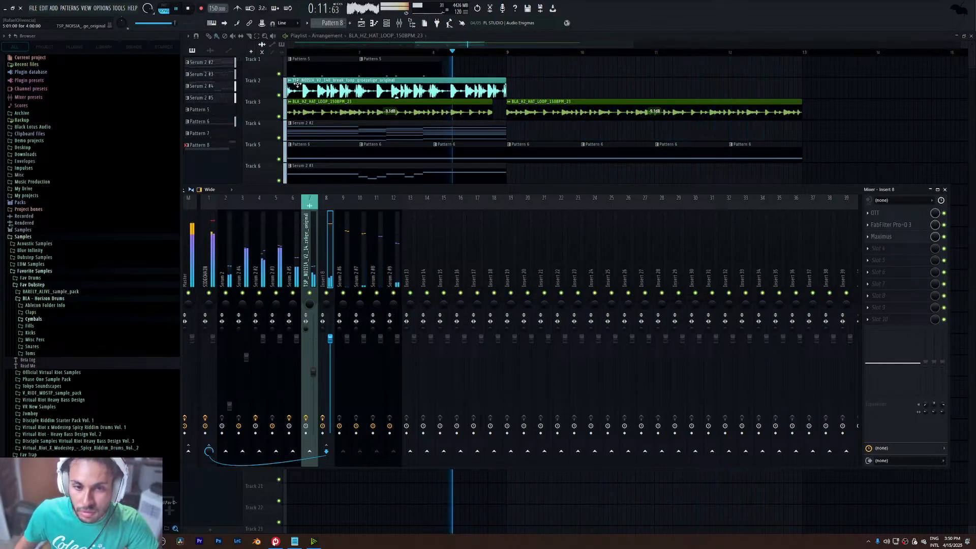
click(427, 52)
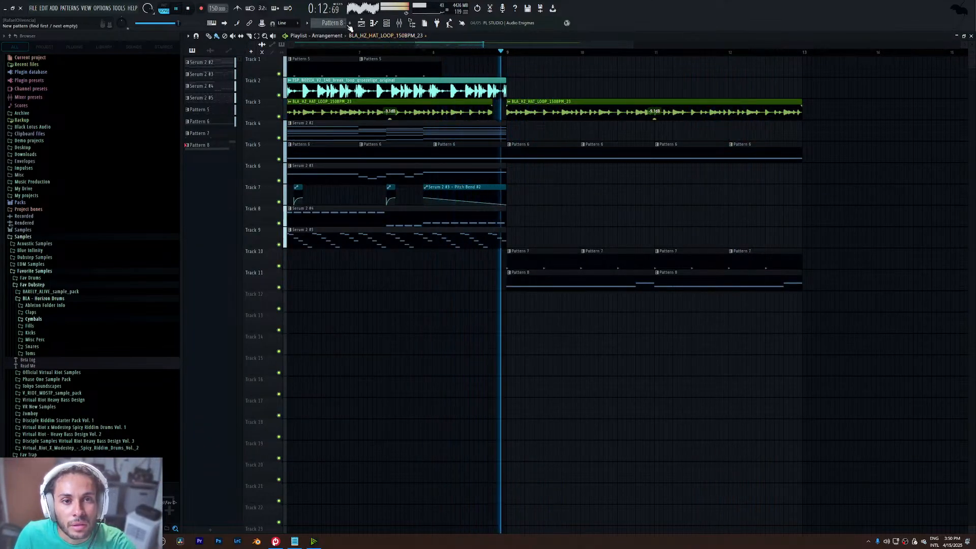
- Create the new Pattern 9 and bring up the channel rack
key(F4)
key(F6)
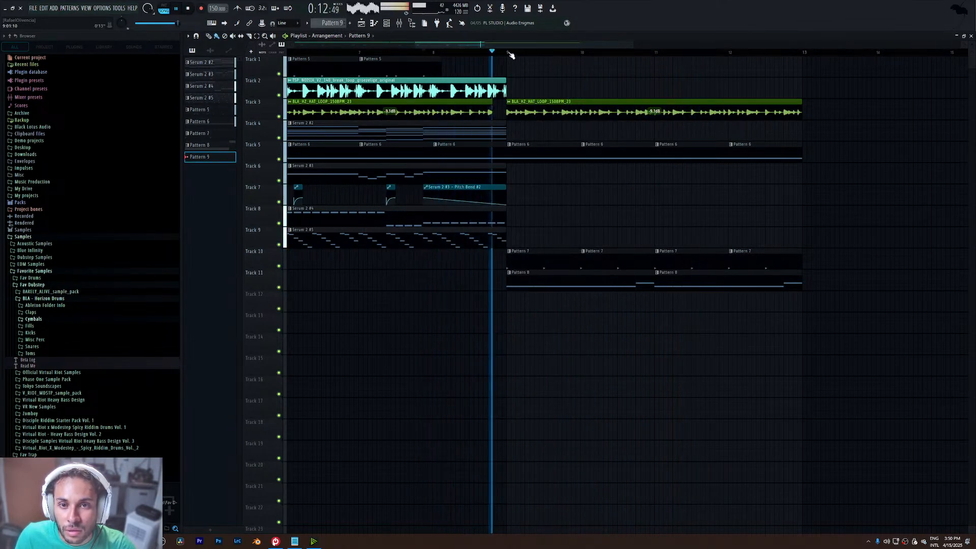
key(F6)
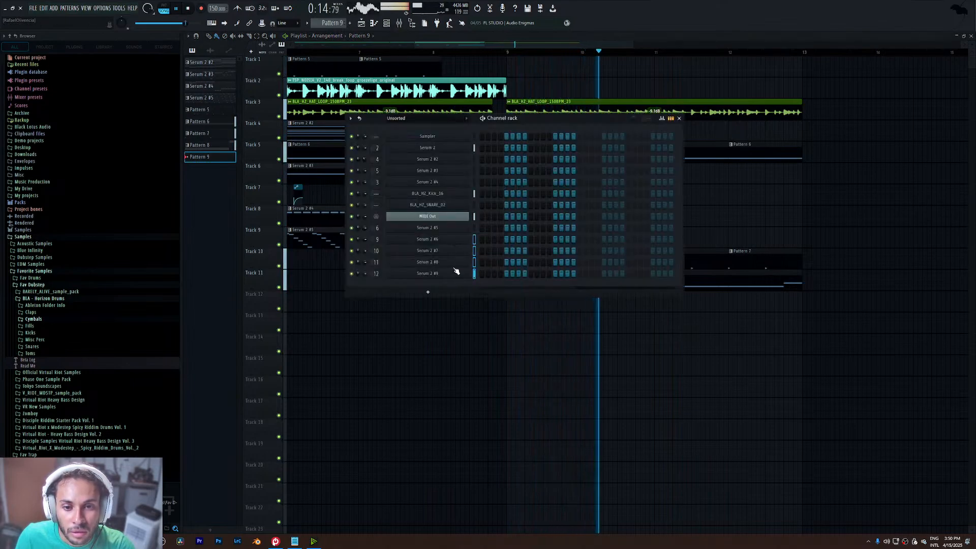
- Set the OSC A wavetable position of Serum 2 #8 to frame 5 for a square shape and close its window
click(450, 250)
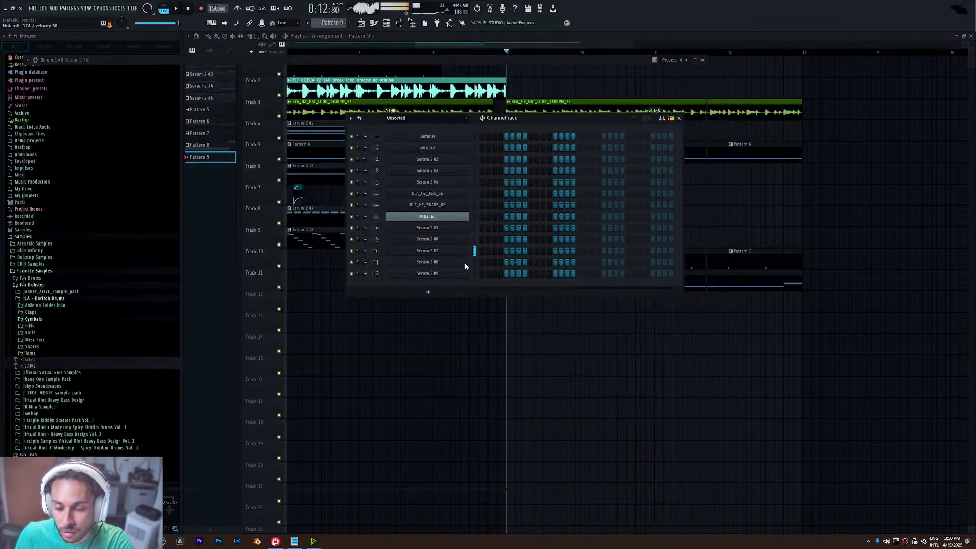
click(465, 263)
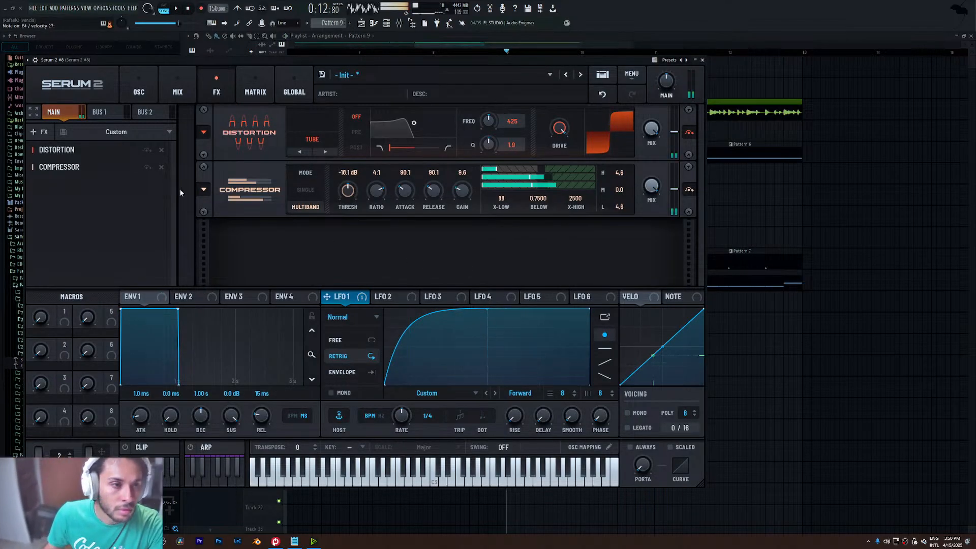
click(152, 93)
drag(83, 232, 75, 287)
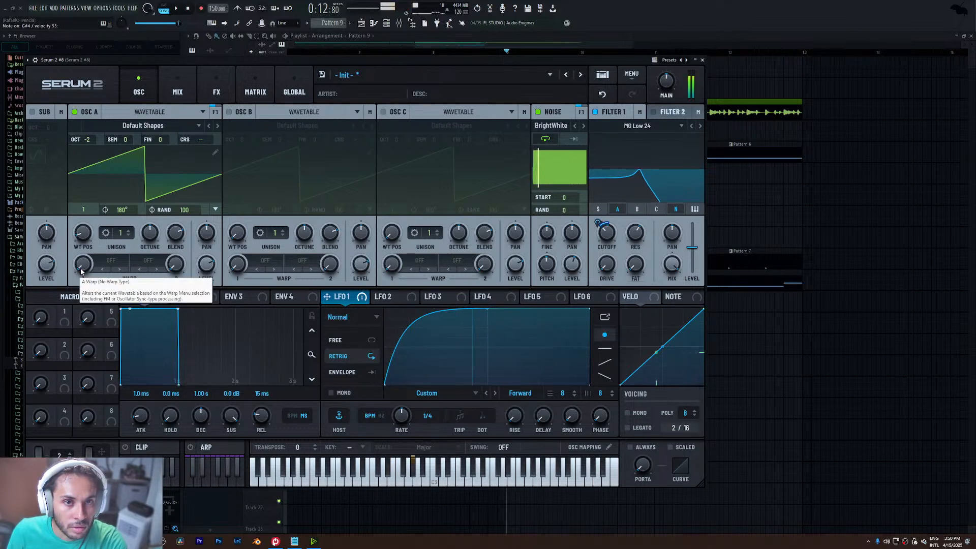
mouse_move(83, 232)
mouse_down()
mouse_move(94, 177)
mouse_move(84, 267)
mouse_move(88, 242)
mouse_up()
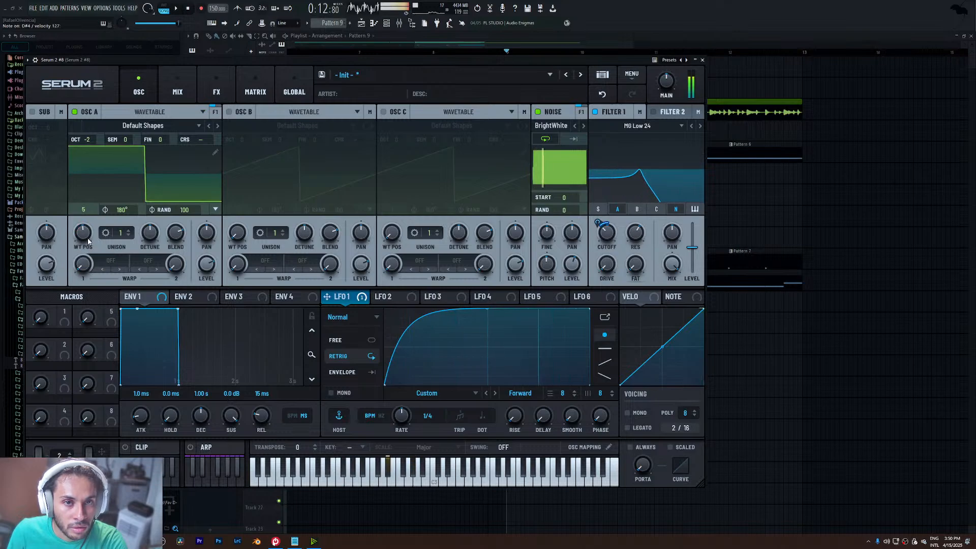
click(703, 60)
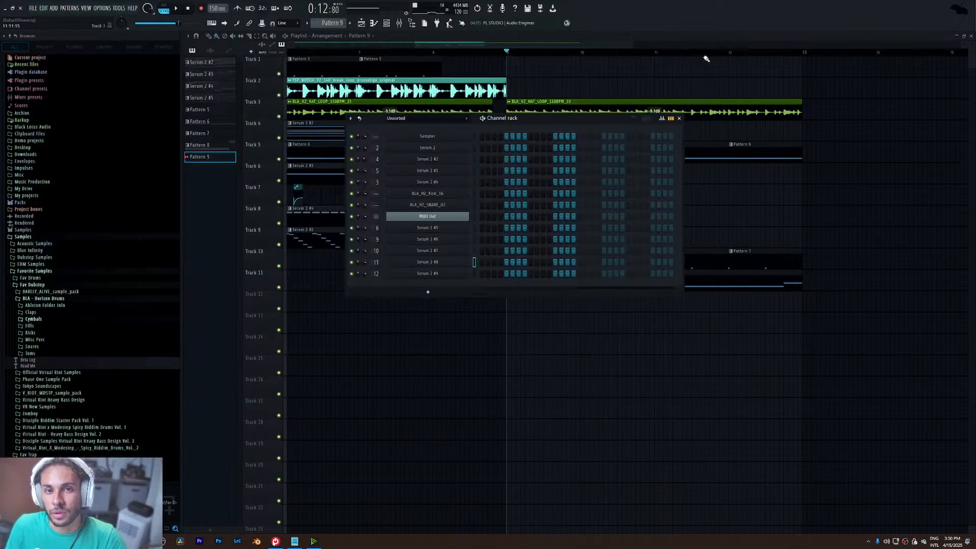
- Audition the section from bar 9 and examine the Serum 2 #9 track's level in the mixer
key(space)
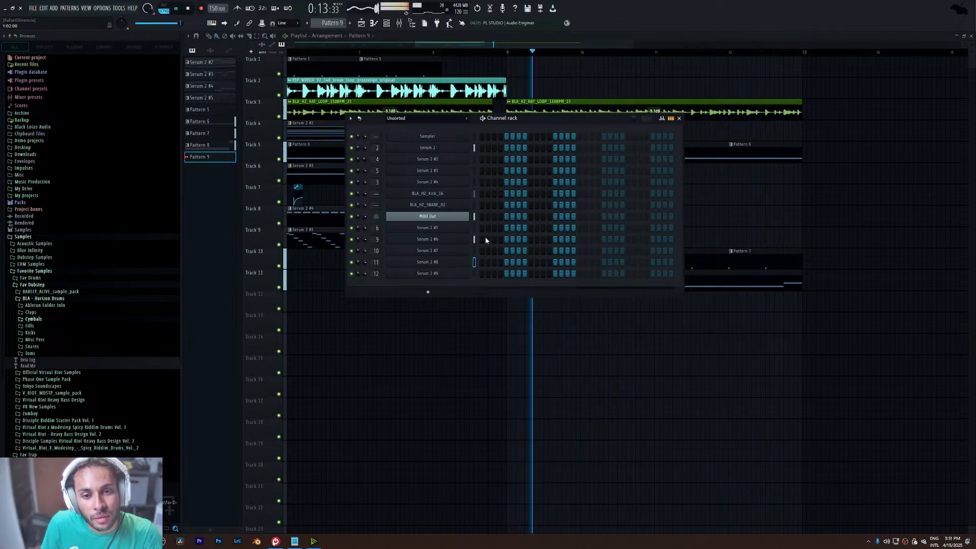
key(space)
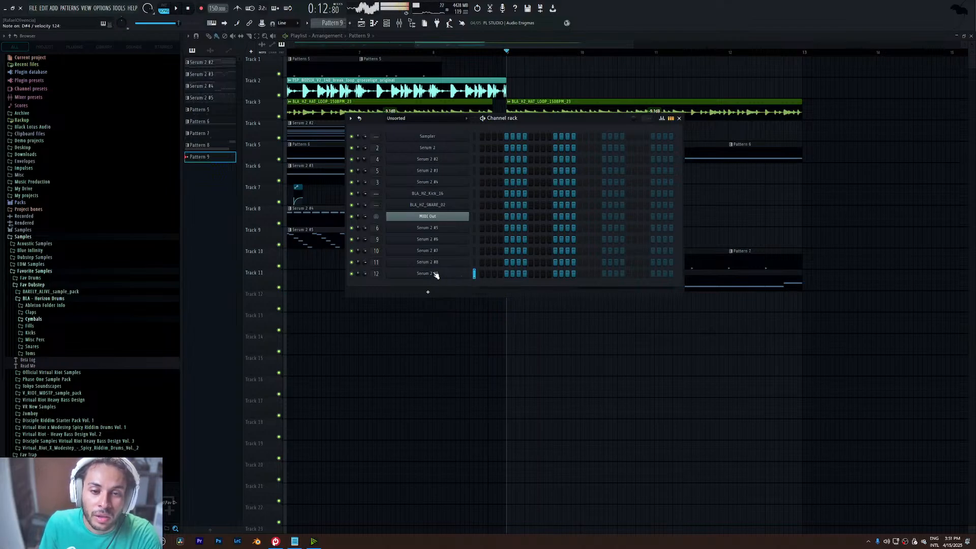
click(401, 24)
click(397, 244)
key(space)
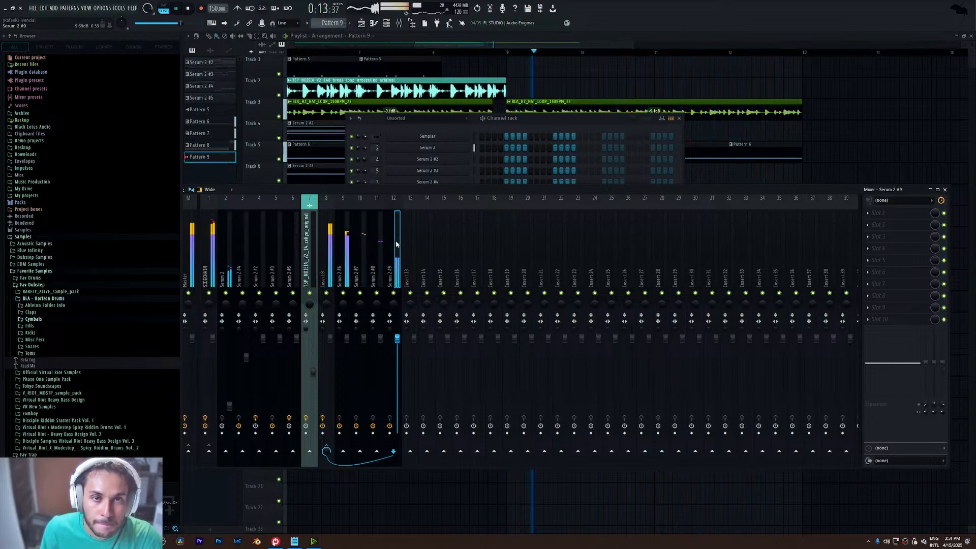
key(space)
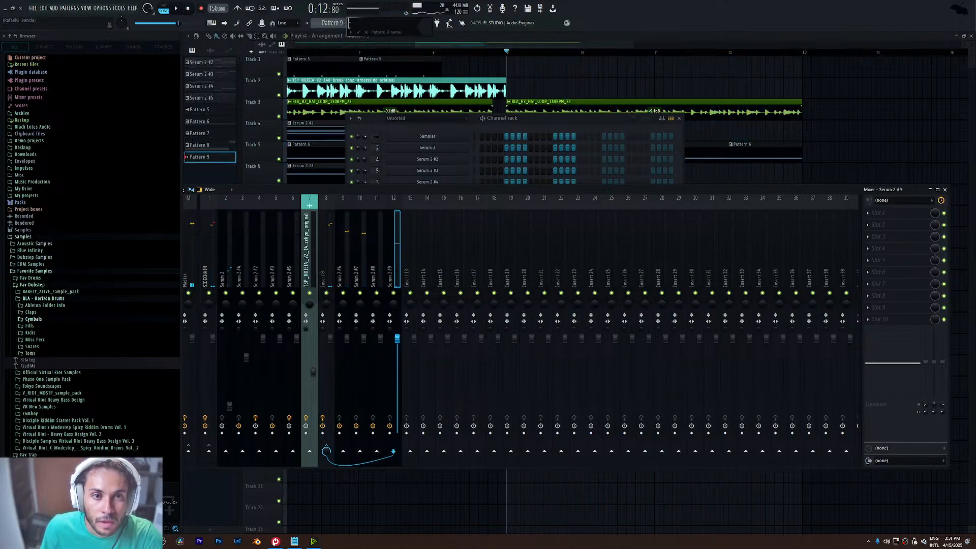
- Add another Serum 2 channel and load the Black Lotus Audio preset FX - Filler Laser from the user presets
drag(508, 121, 503, 78)
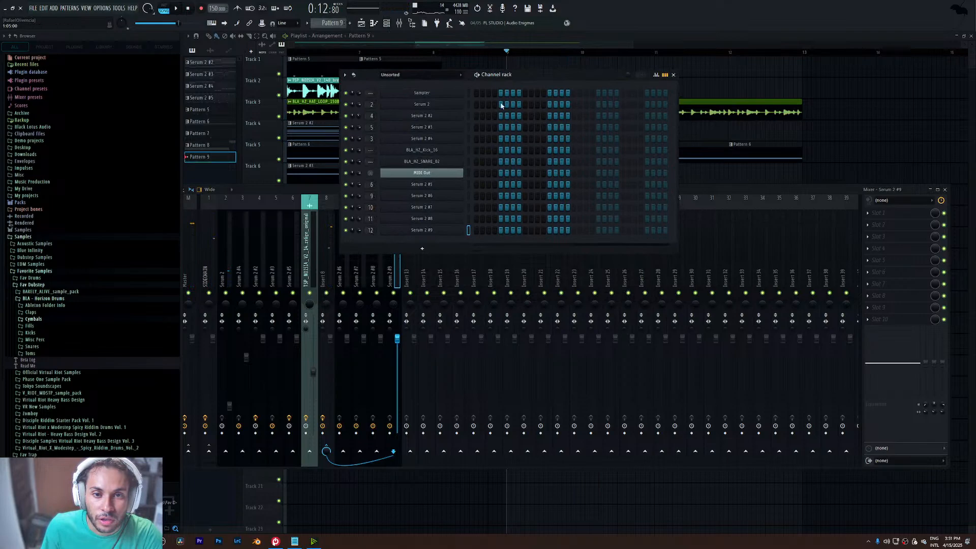
click(449, 252)
click(497, 289)
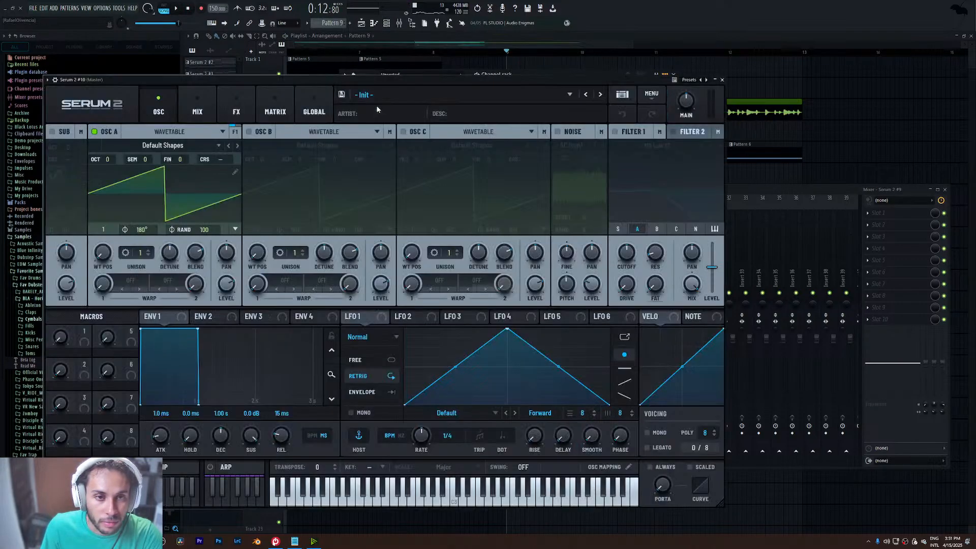
click(376, 96)
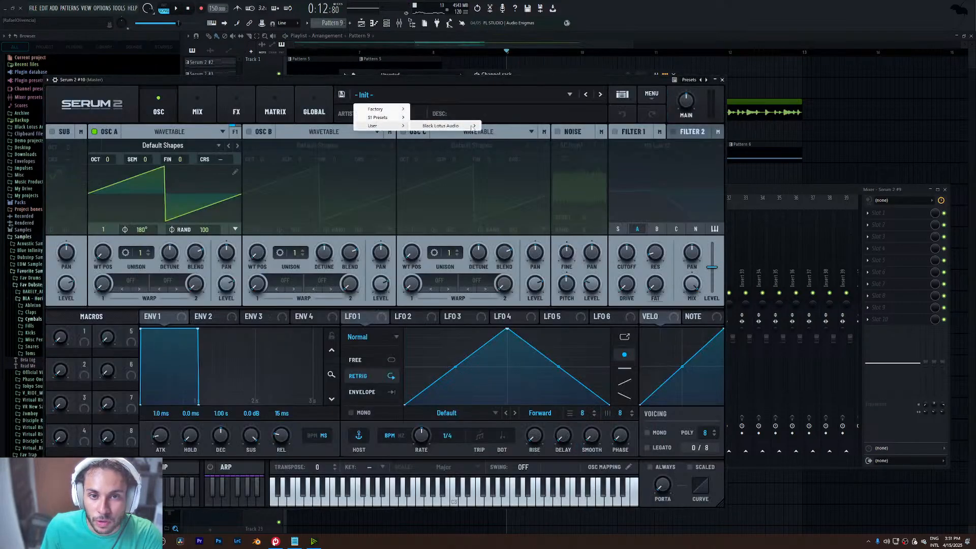
mouse_move(473, 128)
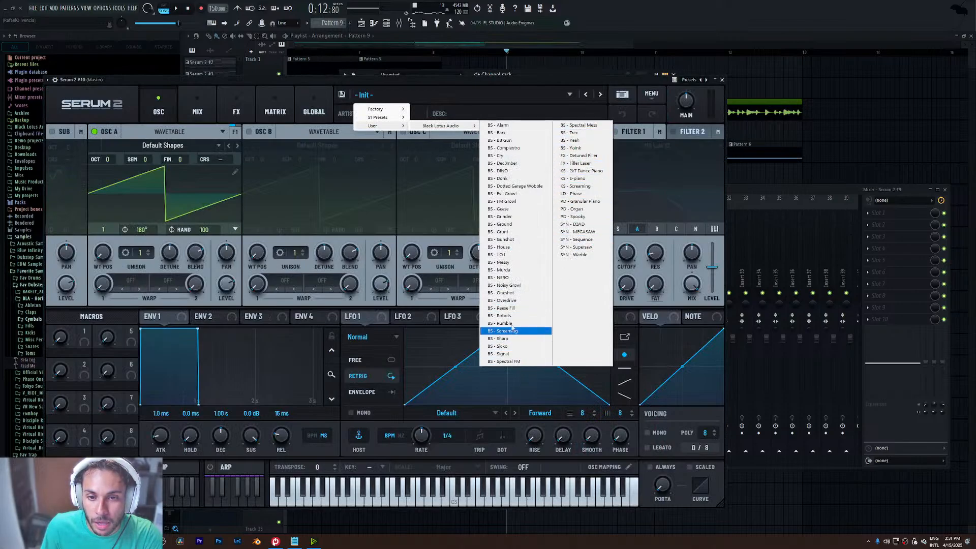
click(582, 164)
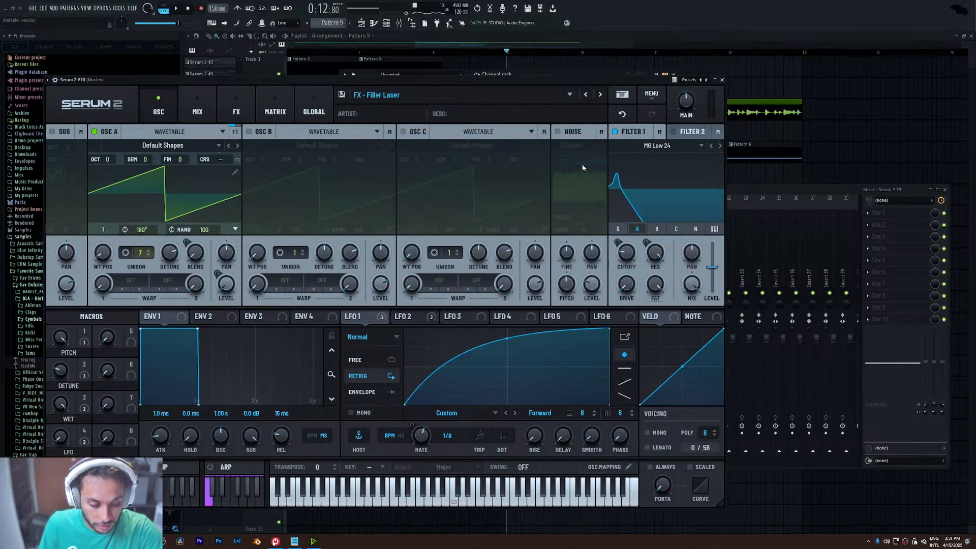
click(722, 80)
- Write a four-bar D#4 note for Serum 2 #10 in Pattern 9, starting at bar 1
right_click(457, 243)
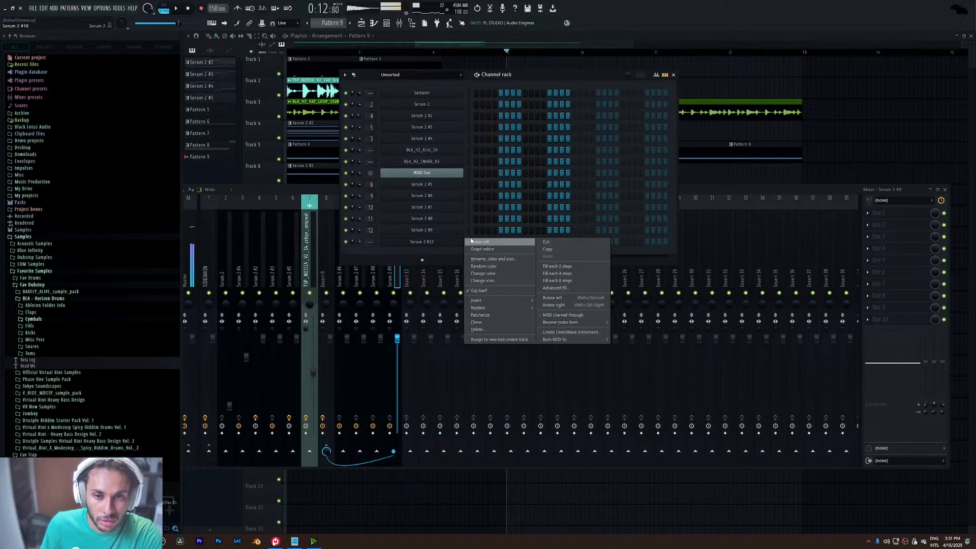
click(476, 242)
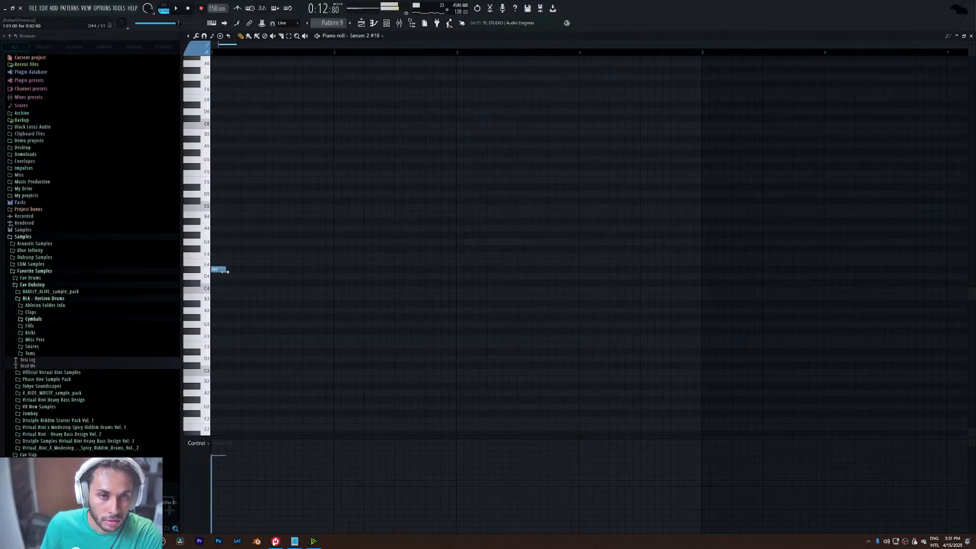
drag(225, 272, 613, 273)
drag(705, 282, 702, 282)
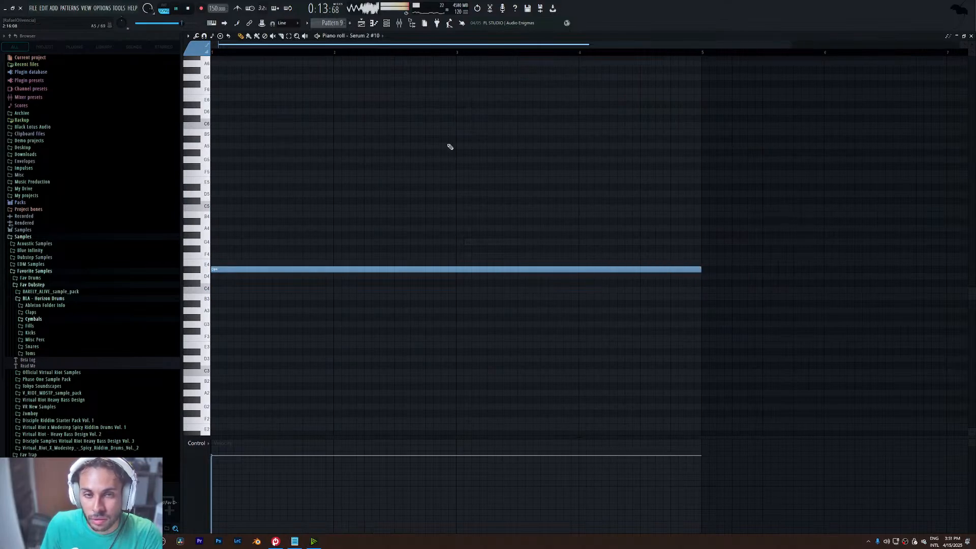
- Place Pattern 9 on Track 12 near the start of bar 9 and transpose its note down one octave
click(370, 23)
click(511, 306)
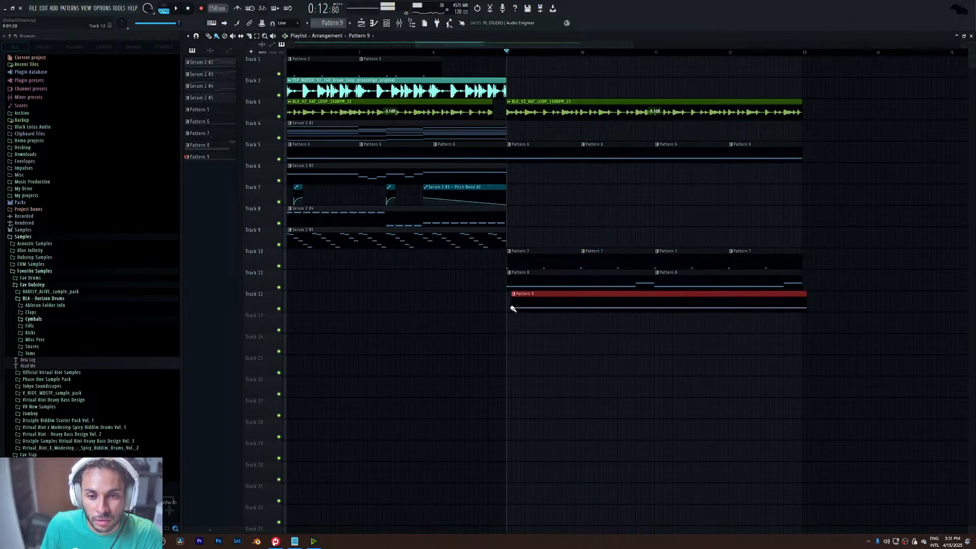
double_click(599, 306)
key(ctrl+Down)
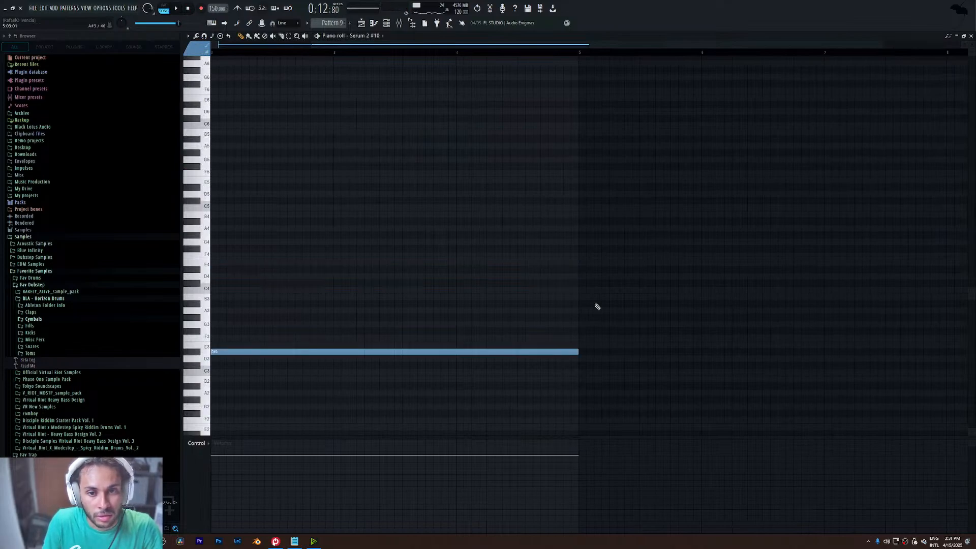
- Reshape LFO 2 of Serum 2 #10 to start at its peak and fall in a convex curve, audition it, and show LFO 1
click(387, 24)
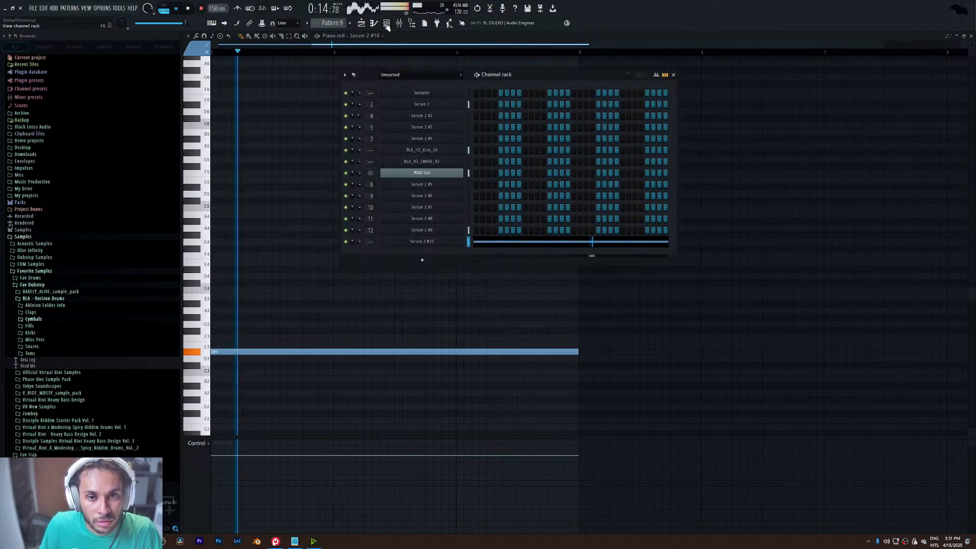
click(448, 169)
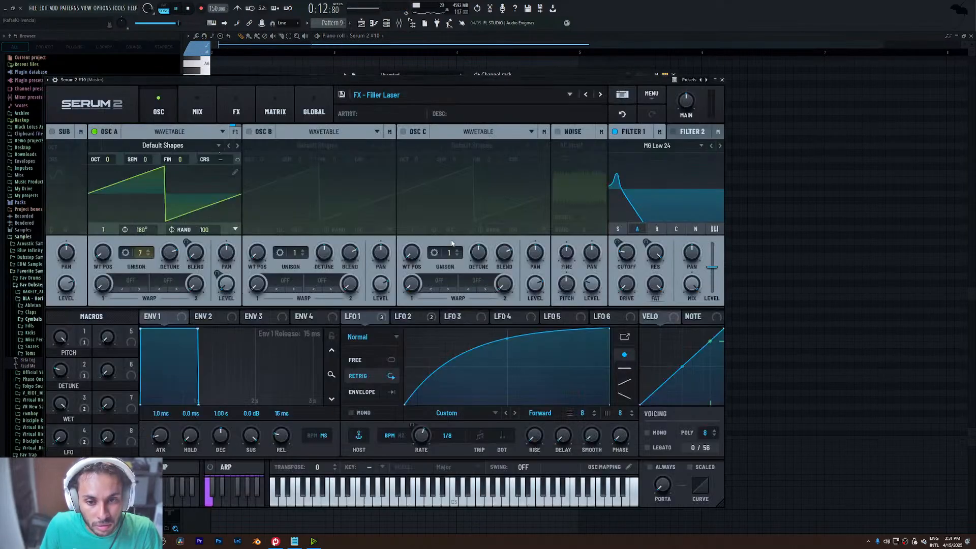
click(409, 316)
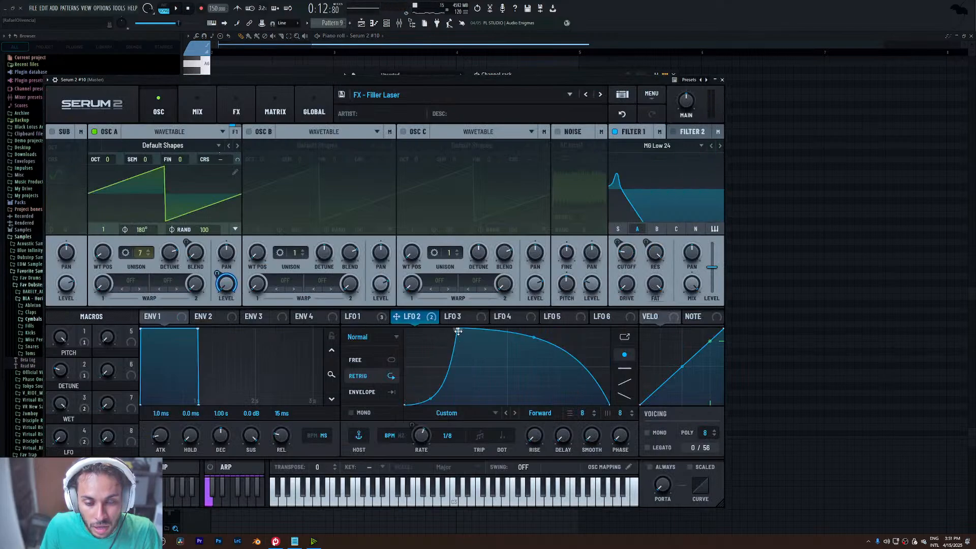
drag(459, 331, 375, 306)
key(space)
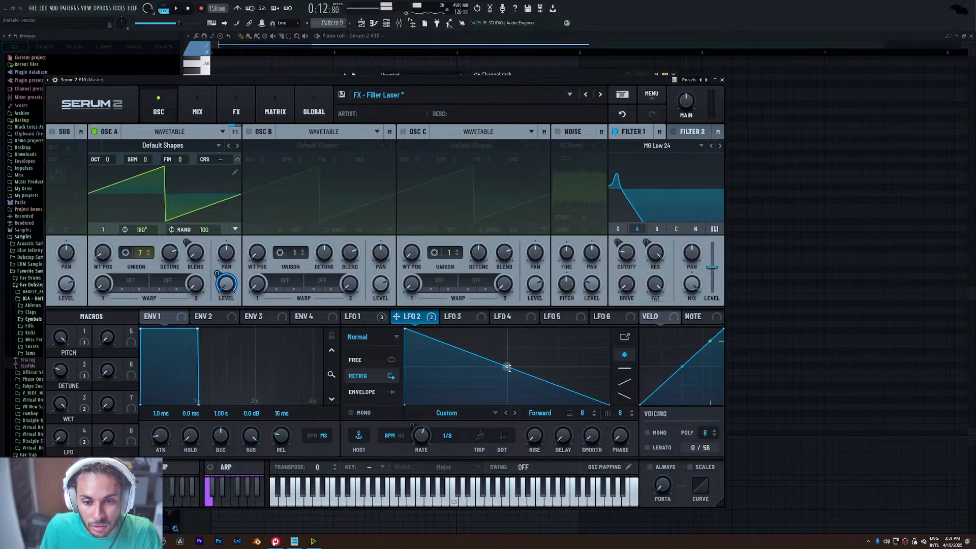
mouse_move(507, 367)
mouse_down()
mouse_move(509, 384)
mouse_move(515, 366)
mouse_up()
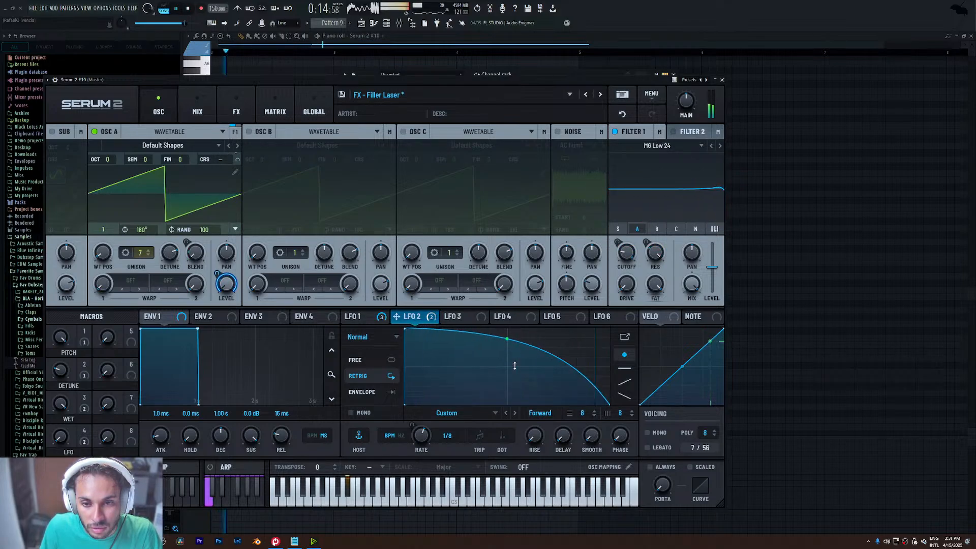
click(356, 317)
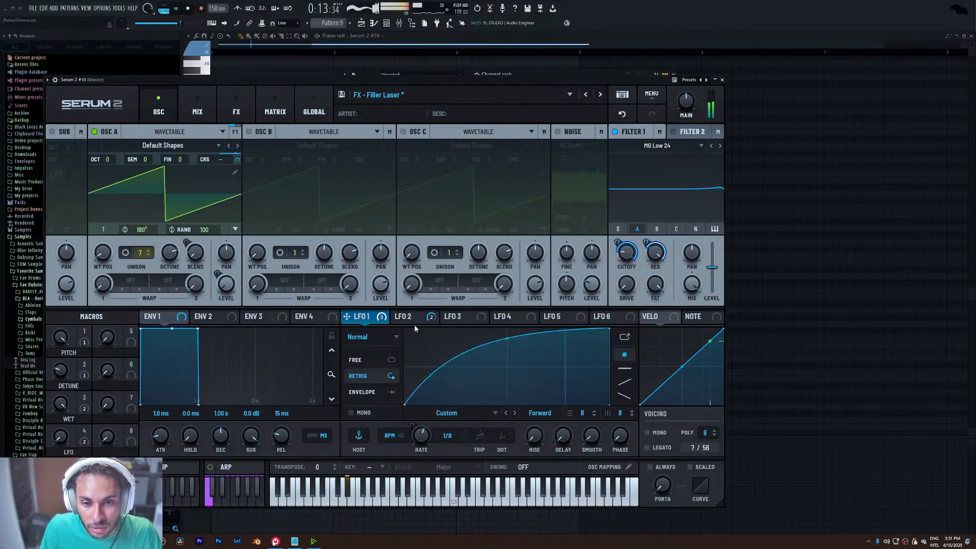
- Steepen LFO 1's rise in Serum 2 #10 and reshape LFO 2 to climb to an early peak and fall in a convex curve
drag(507, 338, 510, 328)
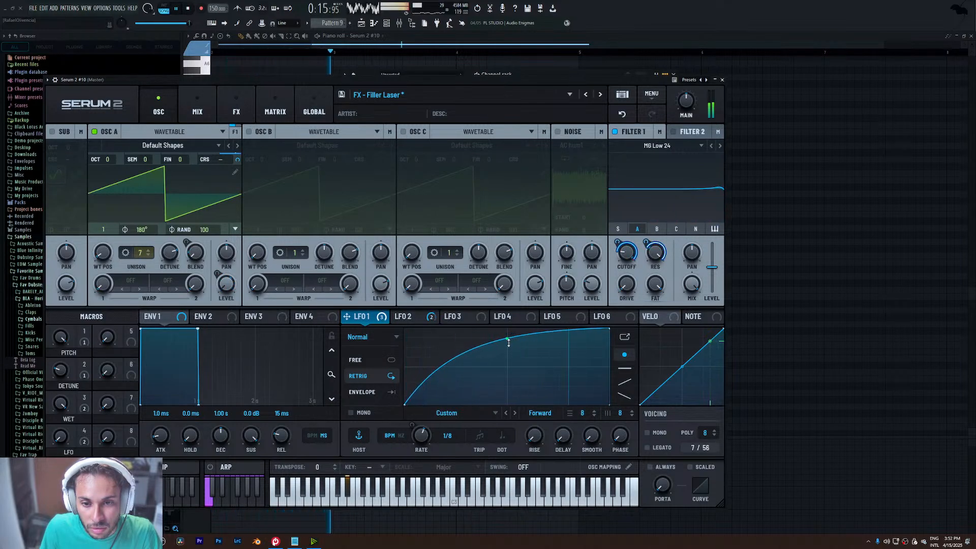
click(435, 322)
drag(405, 329, 611, 330)
drag(508, 367, 508, 340)
drag(608, 330, 459, 329)
key(space)
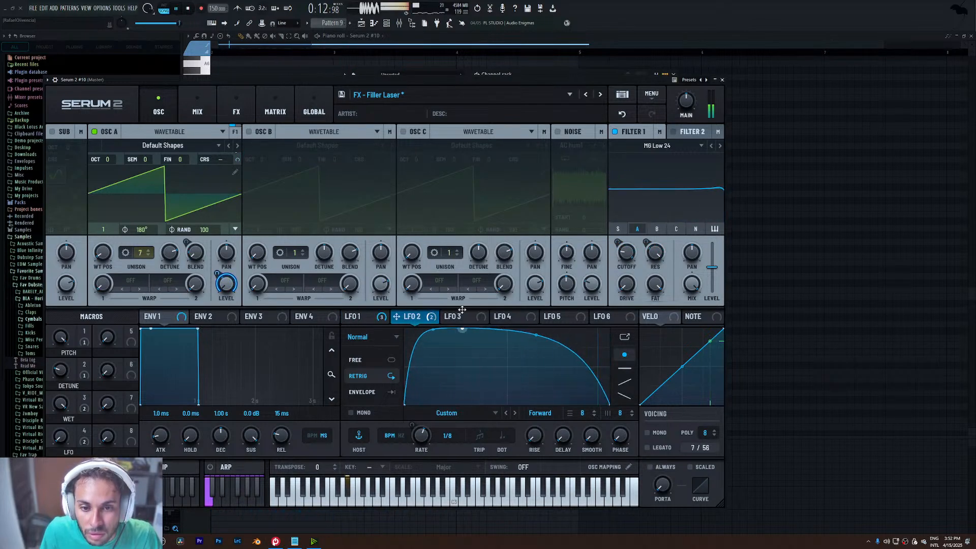
- Loop Pattern 9 alone and refine LFO 2 to hold near its peak and drop to zero shortly before the cycle ends
click(722, 80)
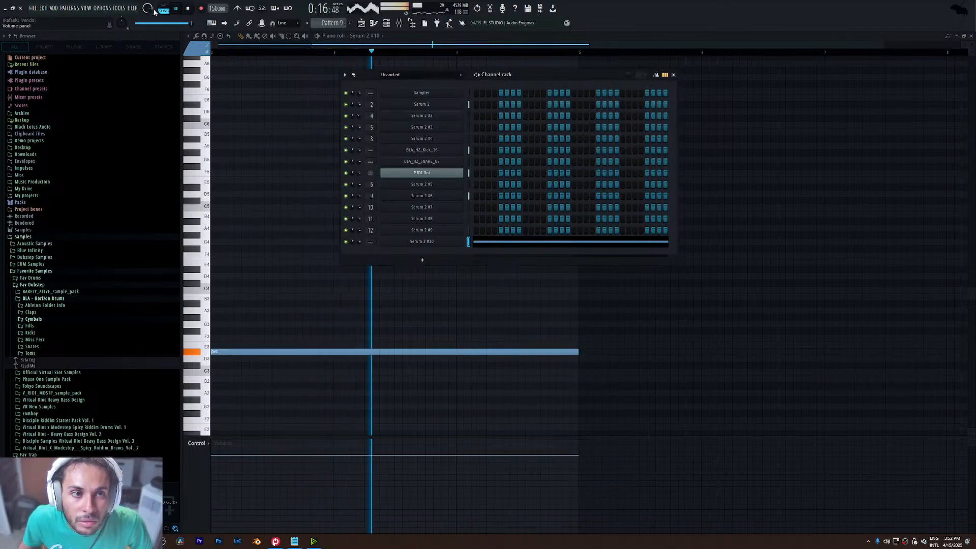
key(l)
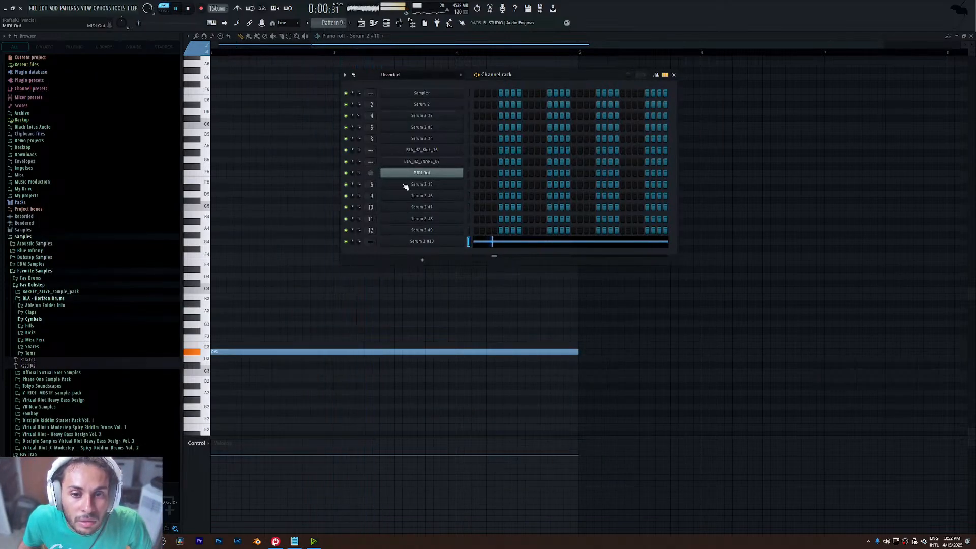
click(422, 241)
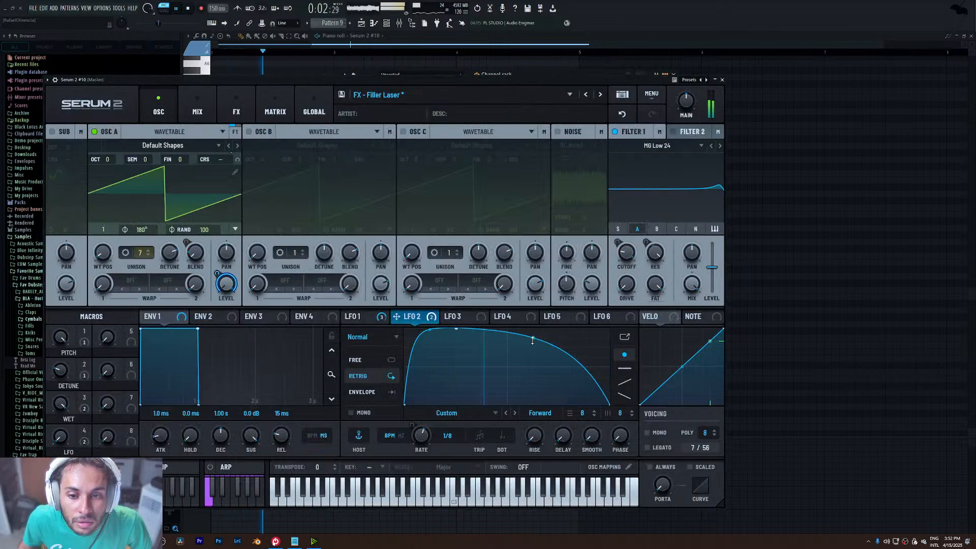
drag(532, 352, 526, 326)
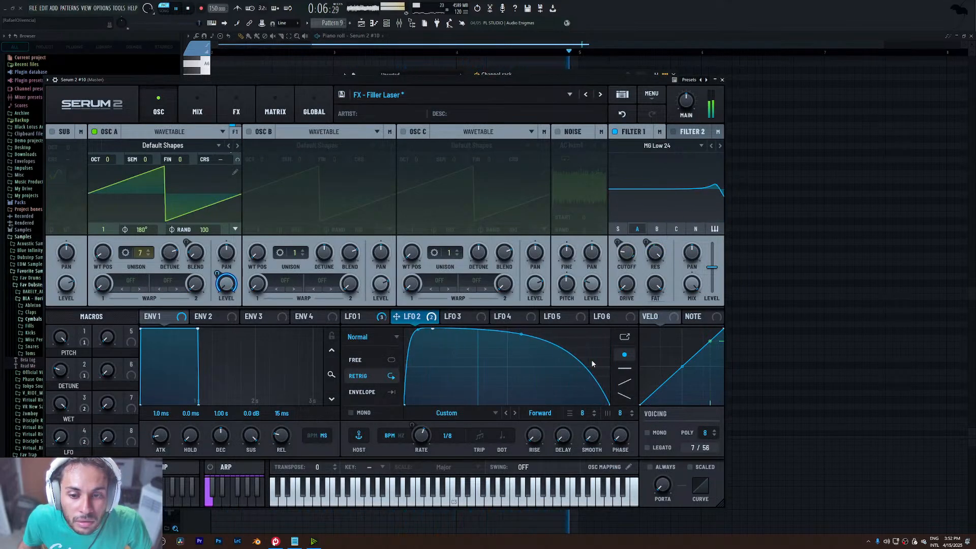
drag(591, 359, 597, 418)
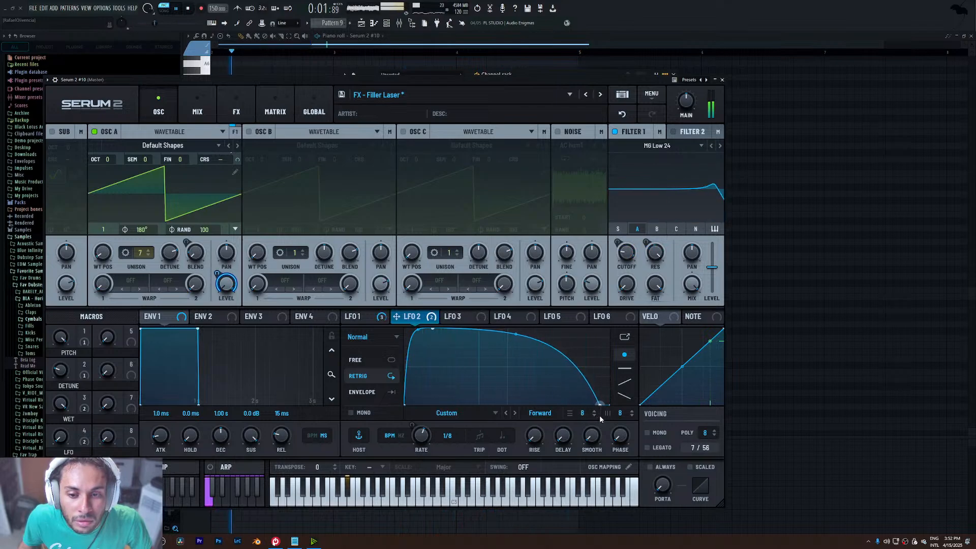
double_click(598, 406)
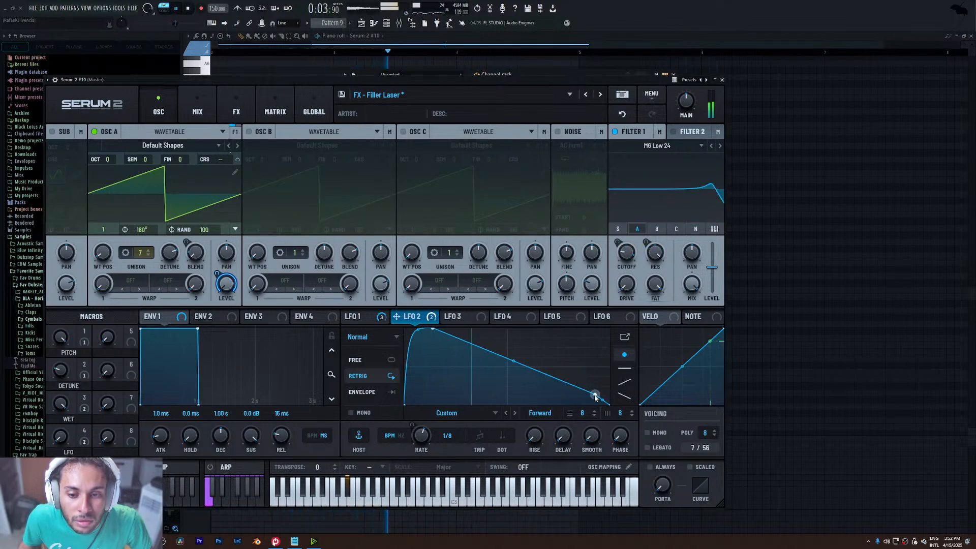
drag(600, 404, 508, 433)
drag(475, 375, 495, 342)
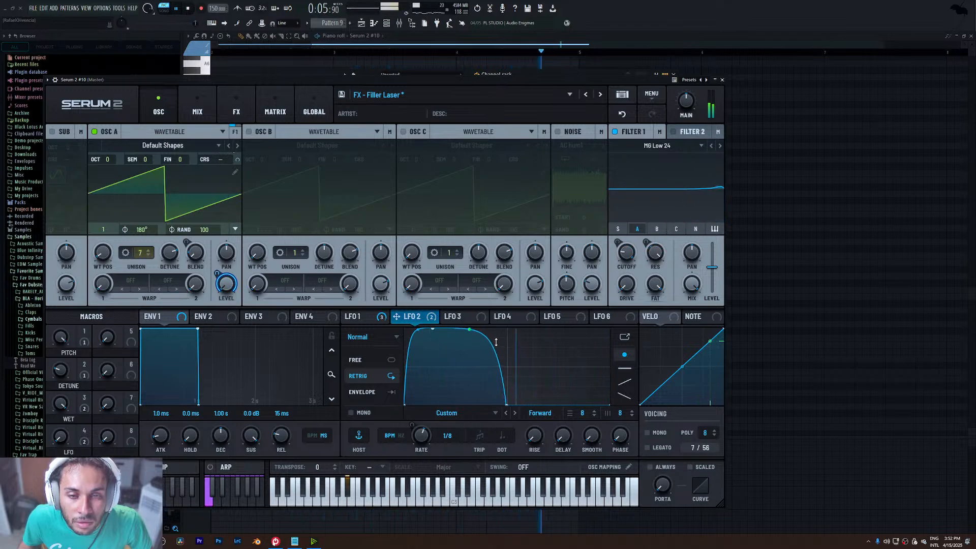
drag(507, 404, 580, 421)
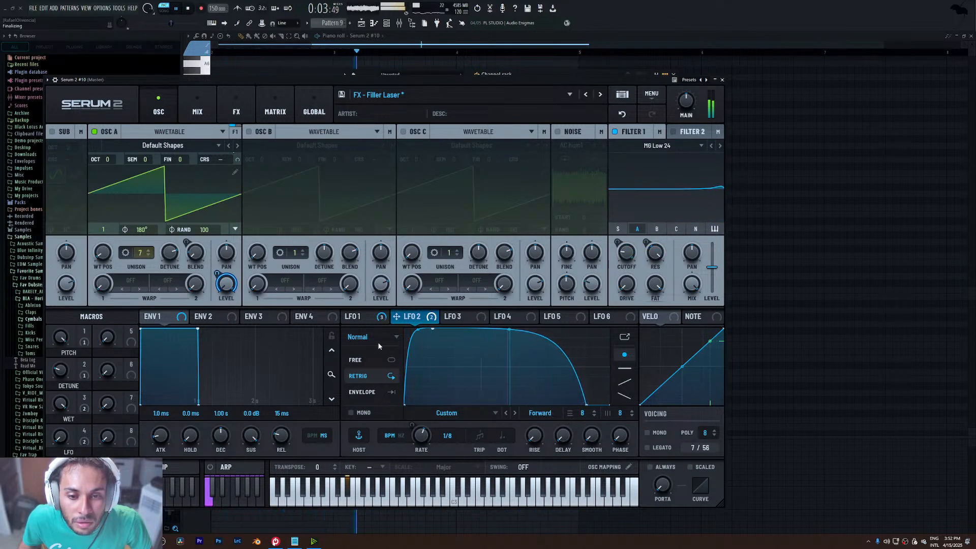
- Soften LFO 1's curve into a more gradual rise and audition the sound in the full arrangement near bar 9
click(354, 316)
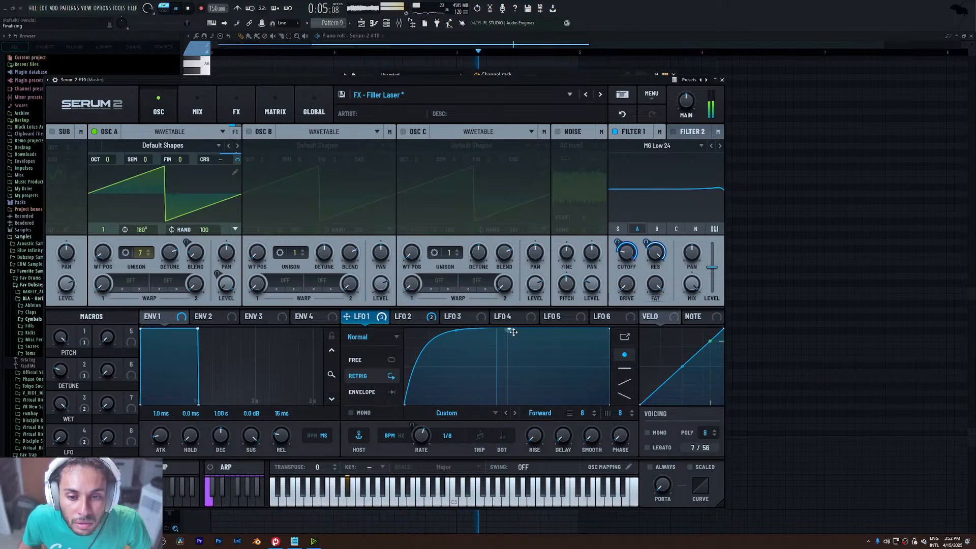
drag(514, 333, 509, 354)
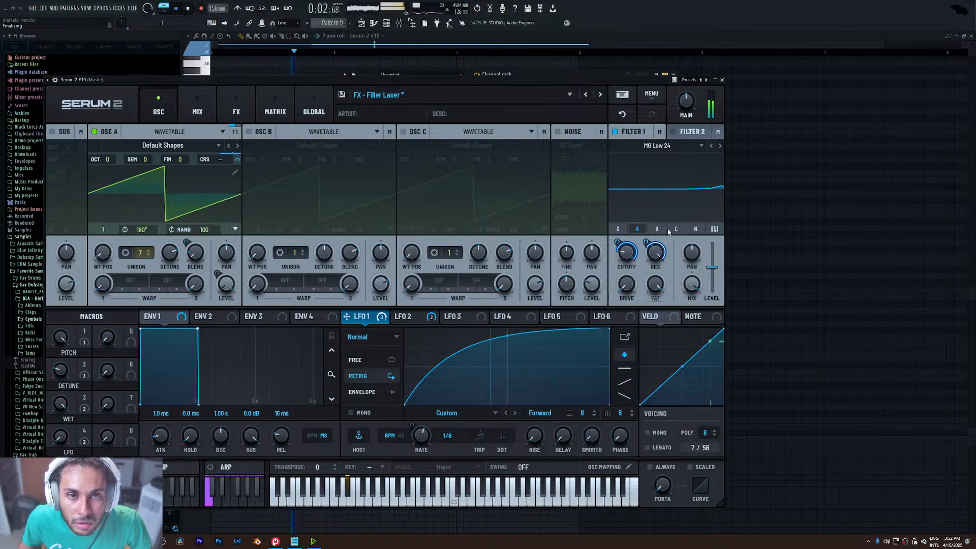
click(722, 80)
key(space)
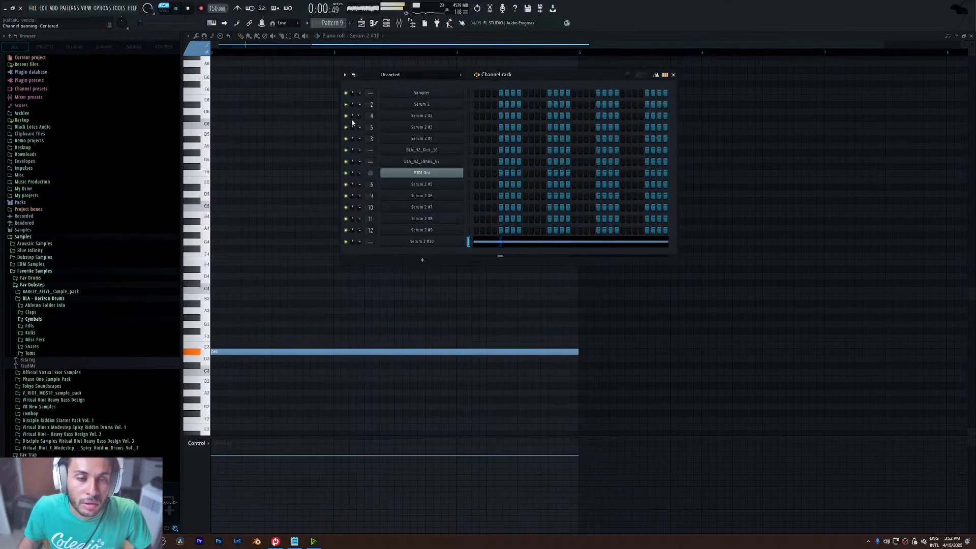
click(362, 23)
click(515, 53)
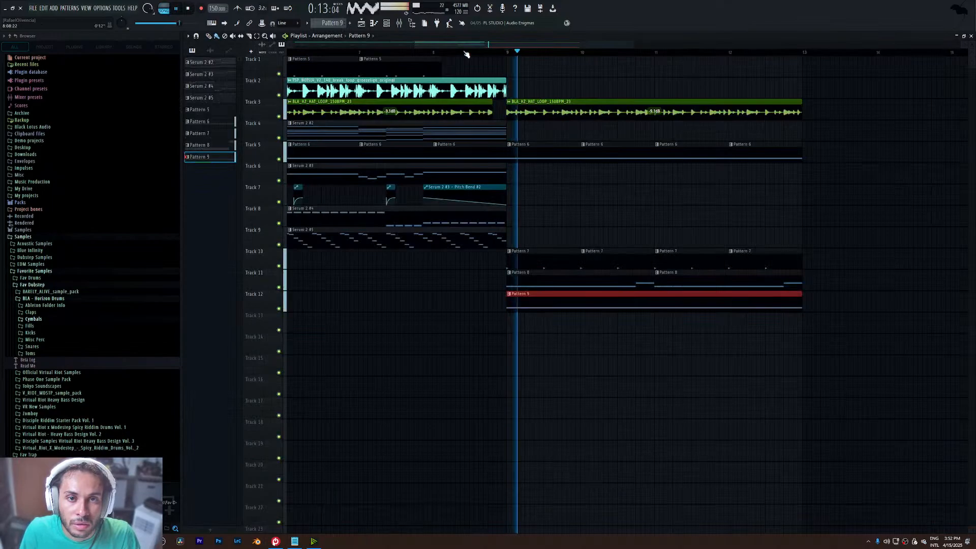
- Assign the Serum 2 #10 channel to its own mixer track, the free insert 13
key(F6)
click(436, 240)
key(space)
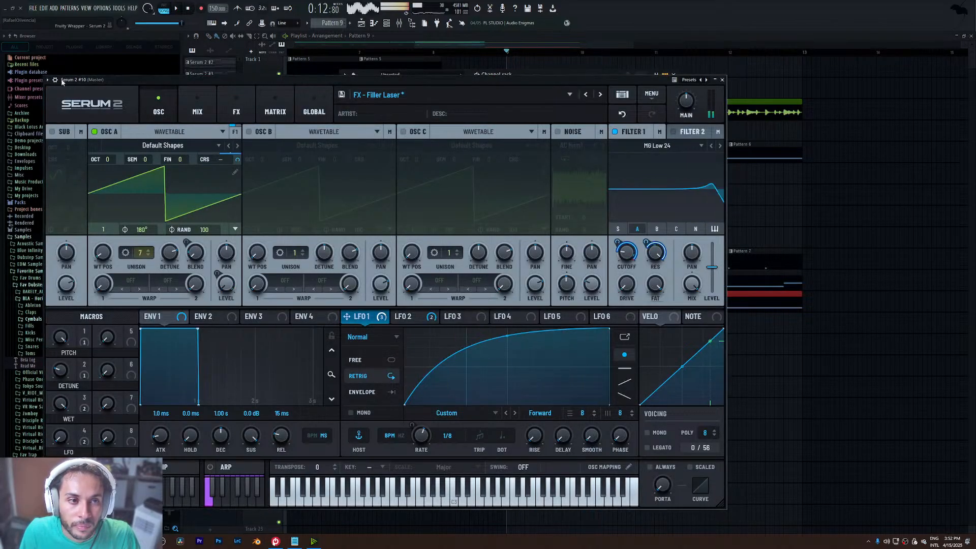
click(55, 80)
click(715, 99)
click(722, 80)
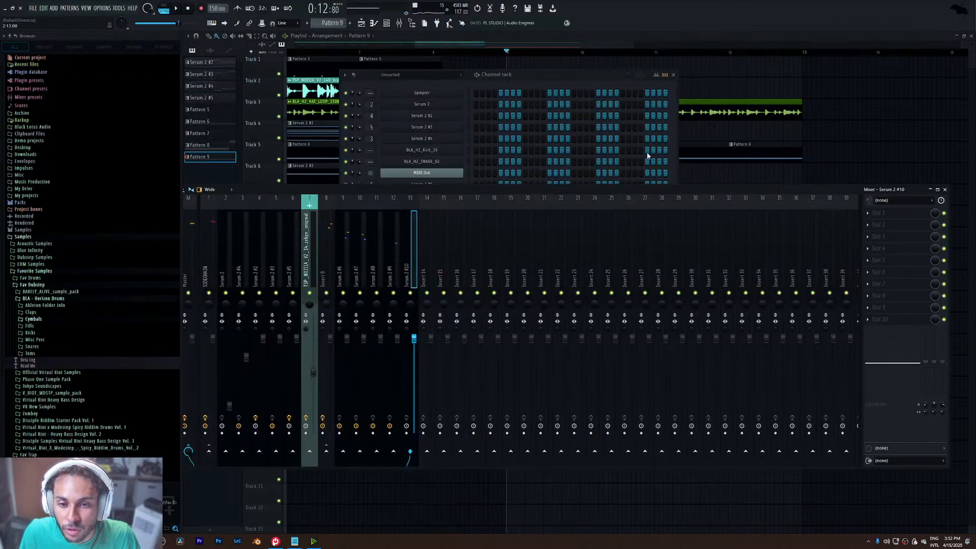
- Route mixer track 13 only to the Insert 8 bass bus and lower its level during playback
right_click(327, 452)
click(363, 467)
key(space)
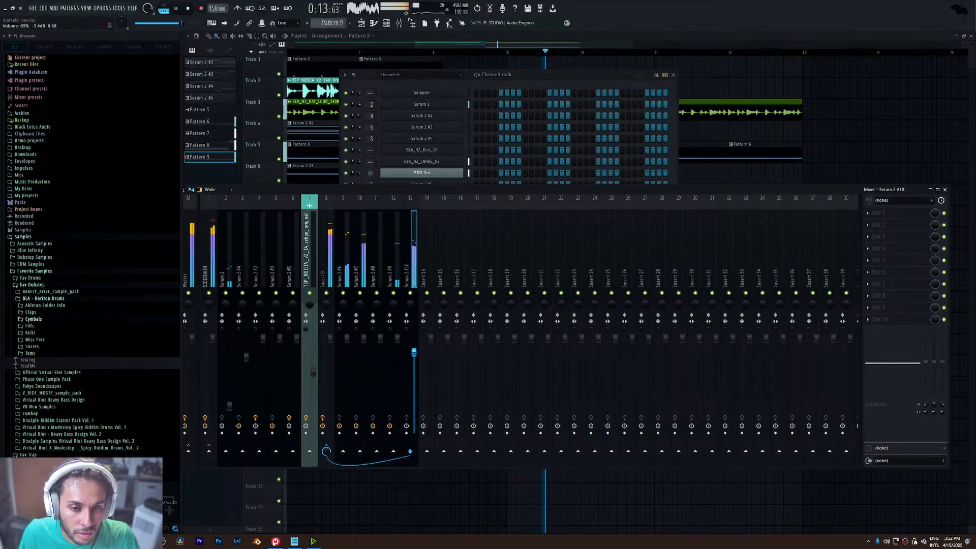
- Insert Fruity Parametric EQ 2 on the Serum 2 #10 mixer track and load its Default preset
click(874, 218)
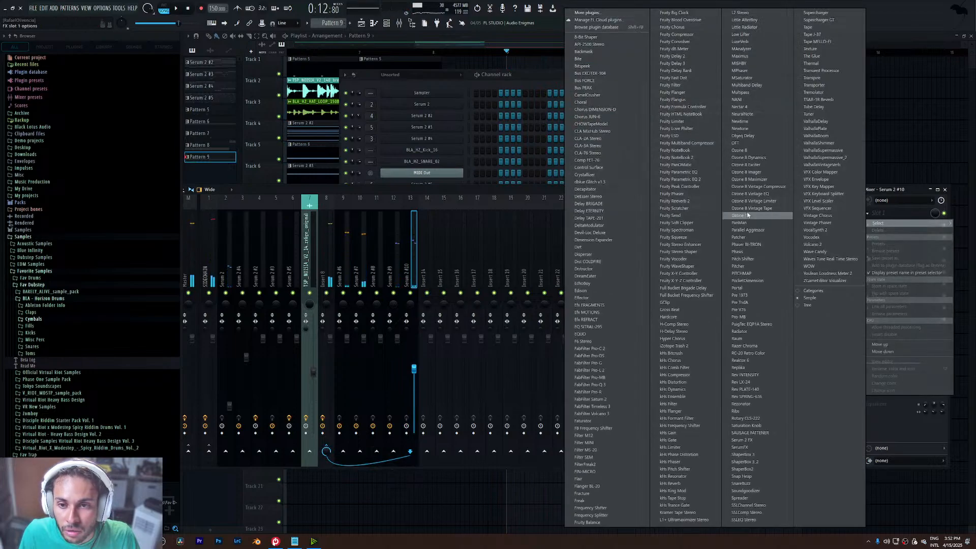
click(686, 182)
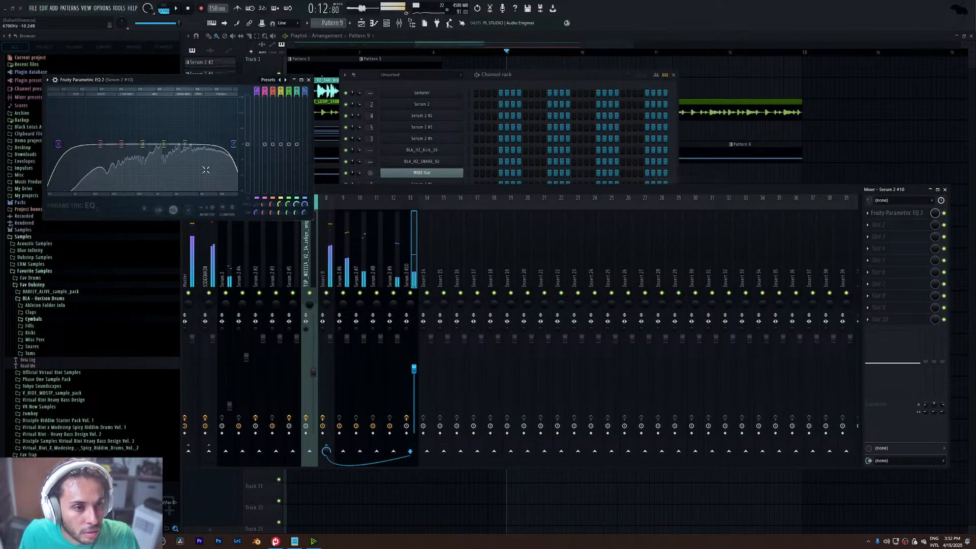
click(268, 80)
click(305, 121)
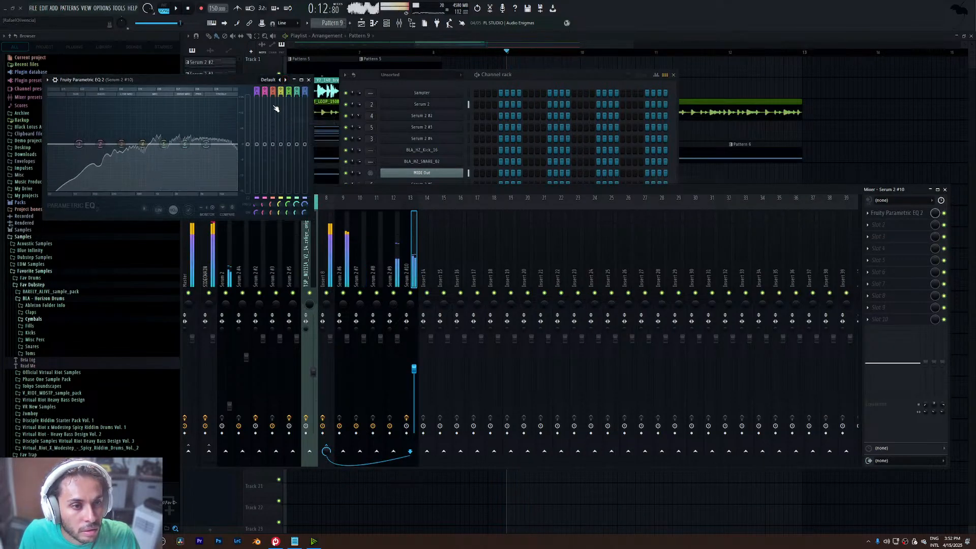
- Make EQ band 1 a steep high-pass with a raised cutoff, dip band 6 slightly and boost band 7
drag(256, 197, 257, 206)
key(space)
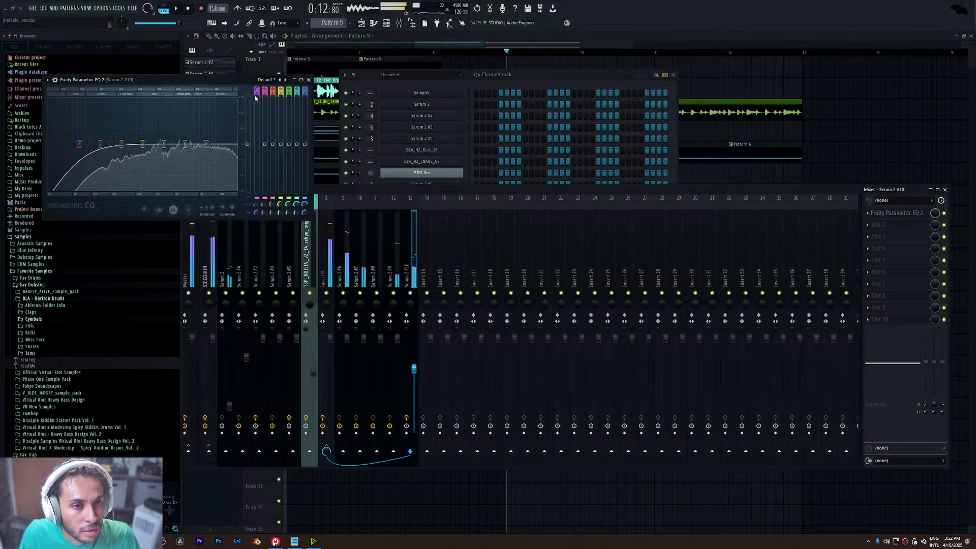
drag(257, 91, 257, 82)
key(space)
key(space)
key(space)
drag(79, 145, 109, 144)
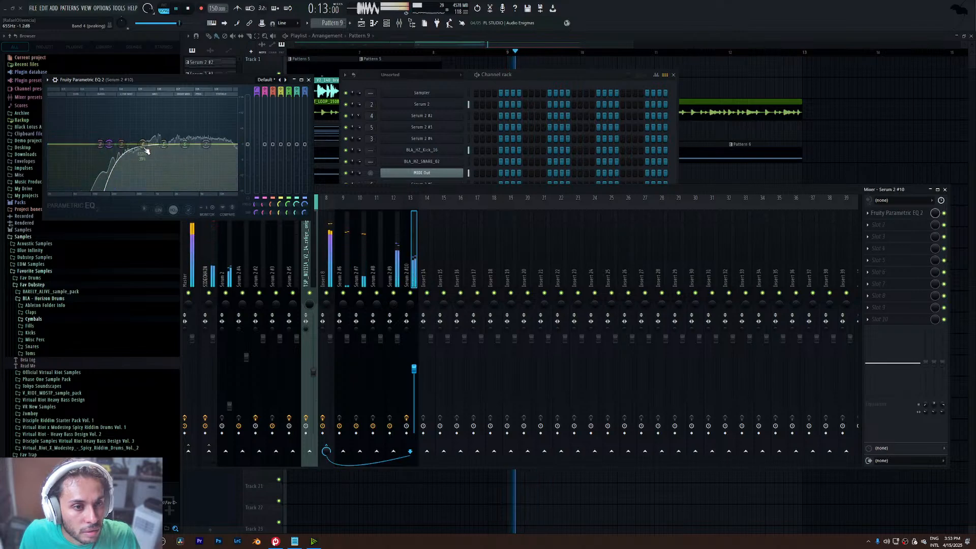
drag(183, 145, 208, 135)
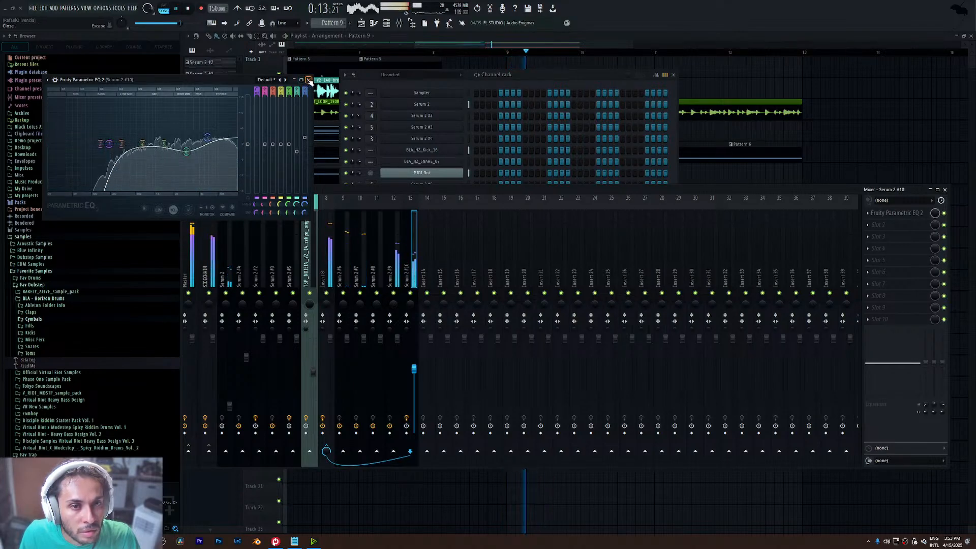
key(F12)
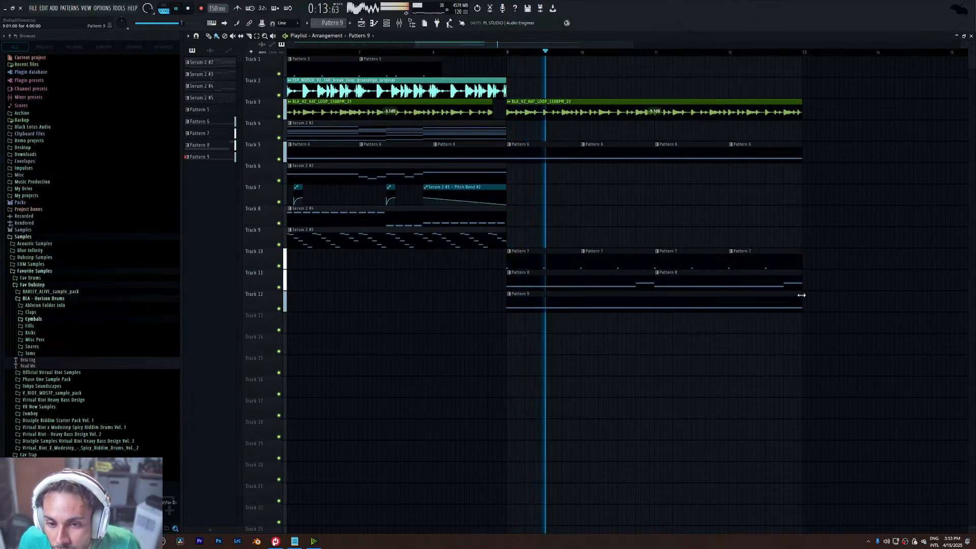
- Shorten the Pattern 9 clip on Track 12 to half a bar and place copies back to back into bar 10
key(space)
drag(802, 301, 544, 295)
key(space)
click(560, 303)
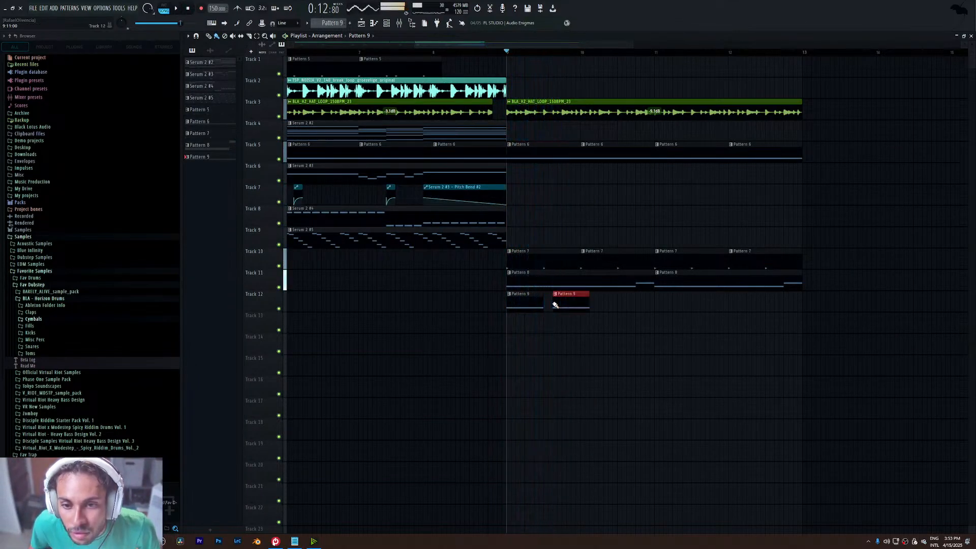
drag(565, 303, 555, 303)
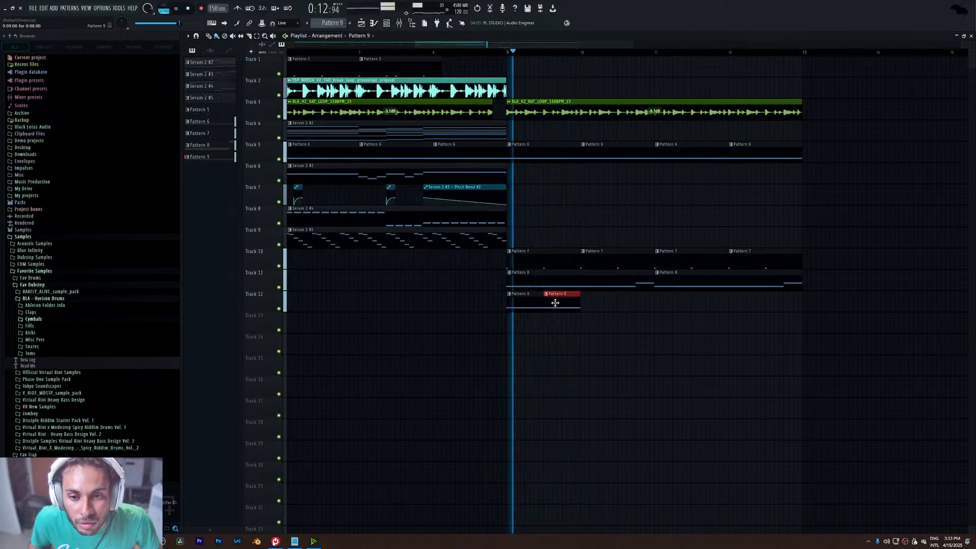
click(584, 303)
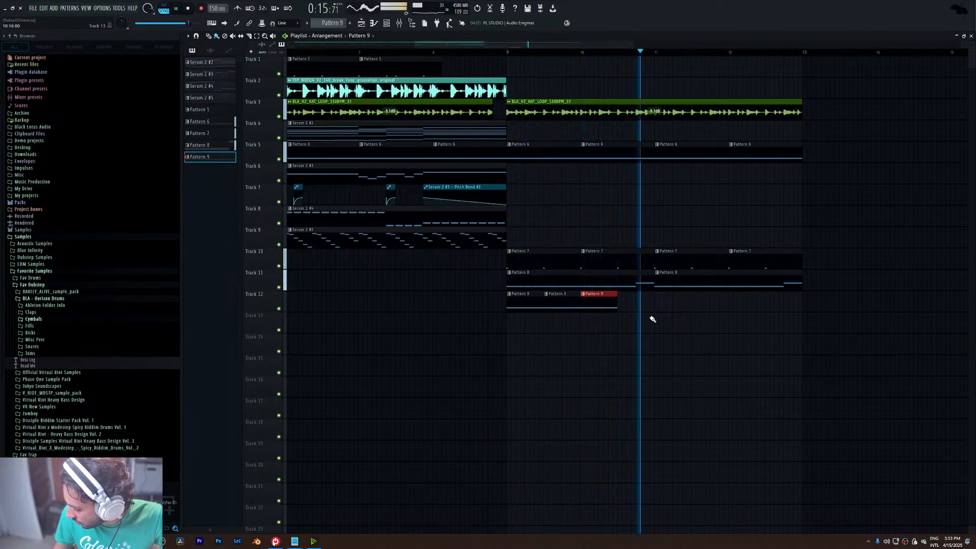
key(space)
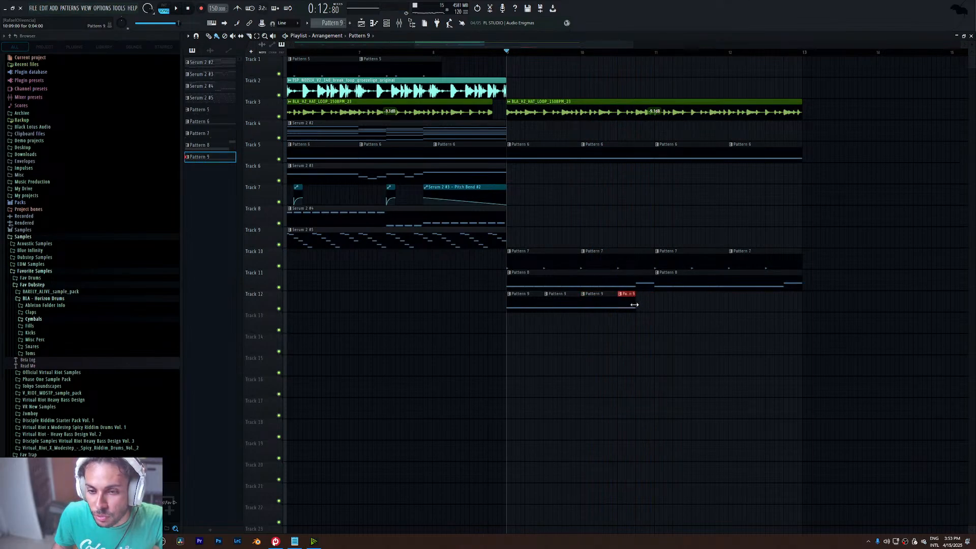
- Audition the section from bar 9 and trim the last Pattern 9 clip on Track 12 to about an eighth of a bar
drag(621, 44, 561, 46)
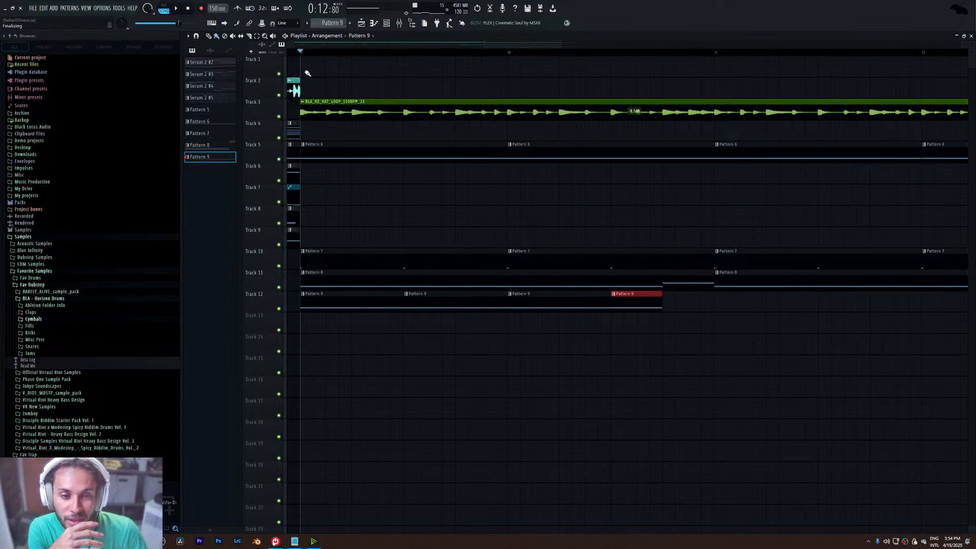
key(space)
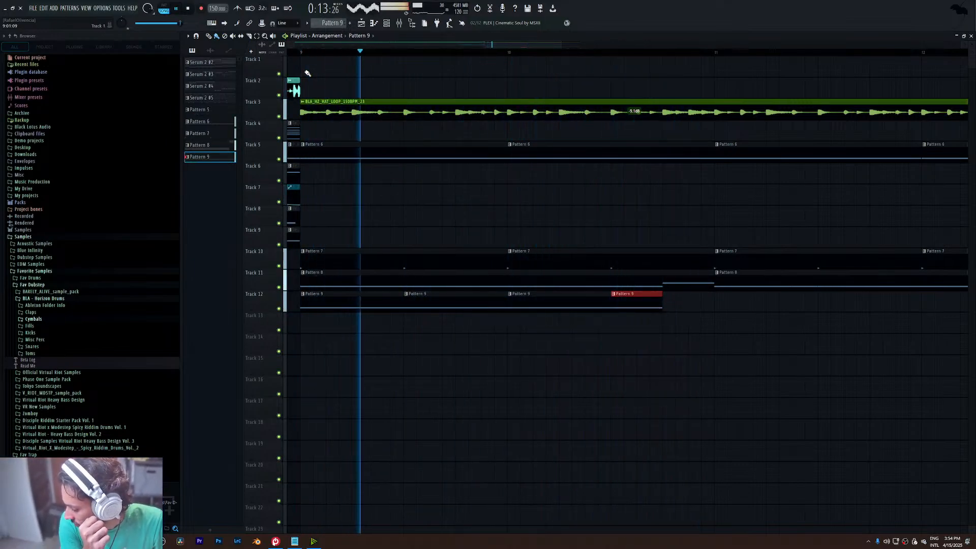
key(space)
key(space)
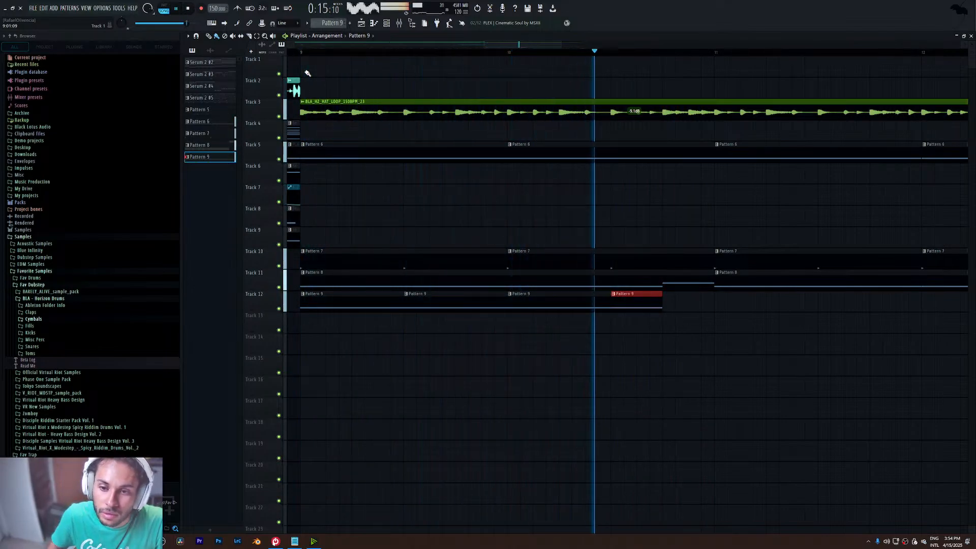
drag(659, 303, 637, 304)
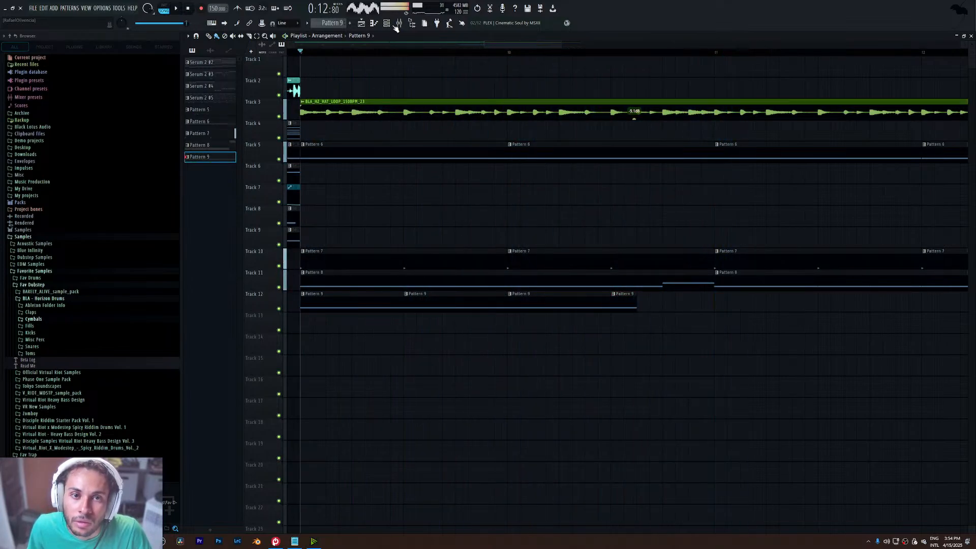
- Lower the Serum 2 #10 mixer track's fader to about 33% while the section plays
key(F9)
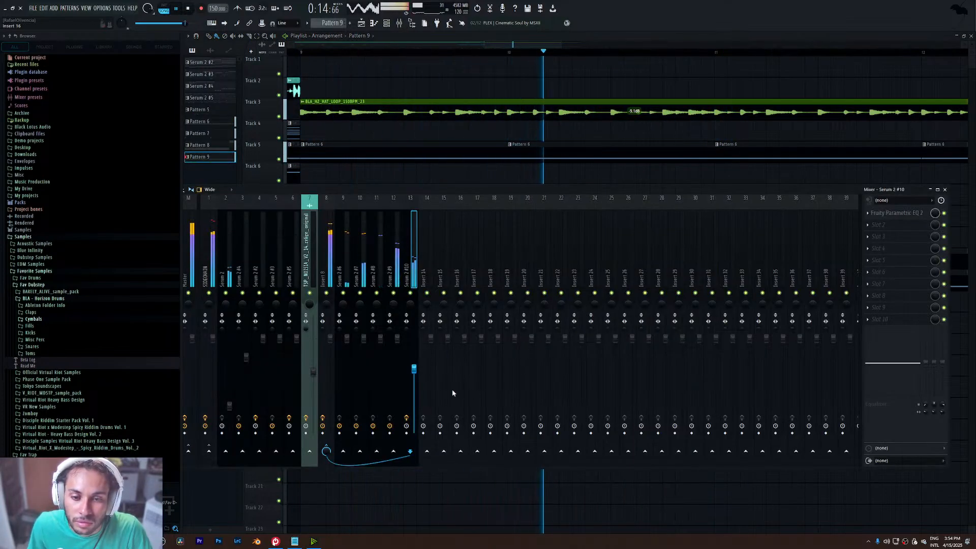
drag(414, 369, 416, 404)
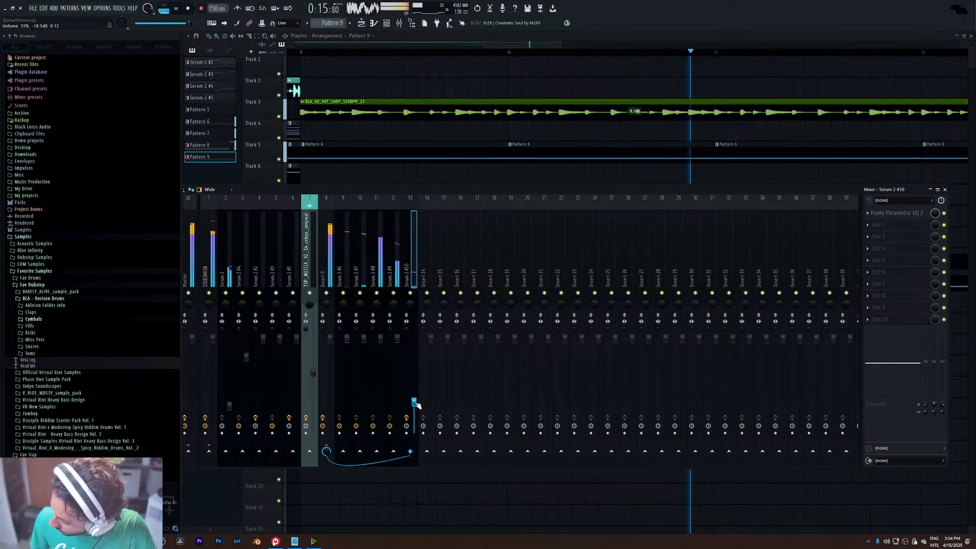
key(space)
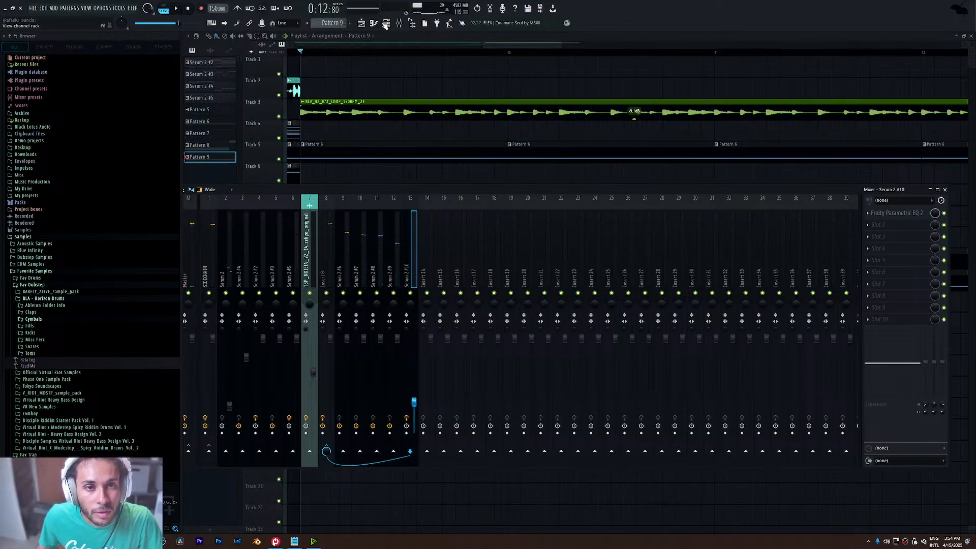
- Remove the Delay from Serum 2 #10's effects chain and raise its mixer fader to about 50% while the section plays
click(385, 24)
click(440, 242)
click(227, 120)
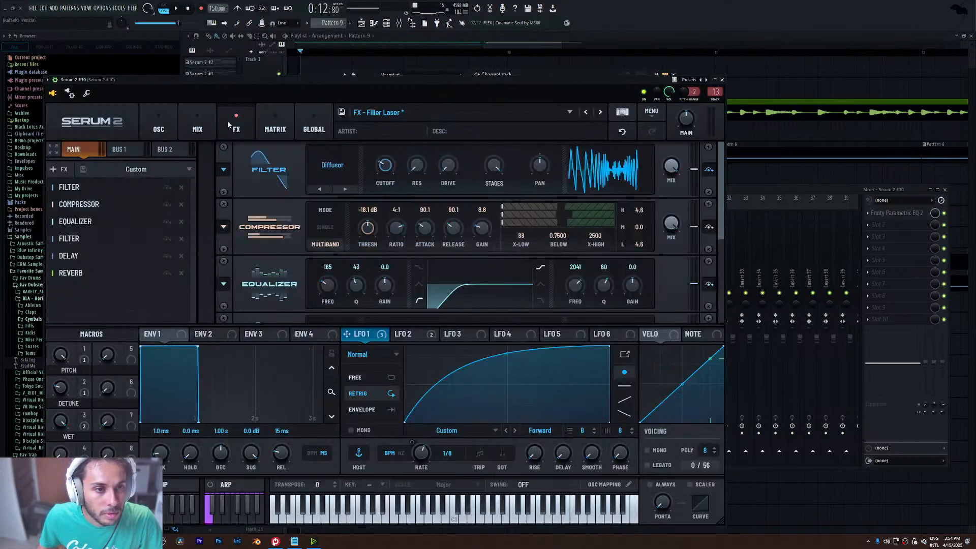
key(space)
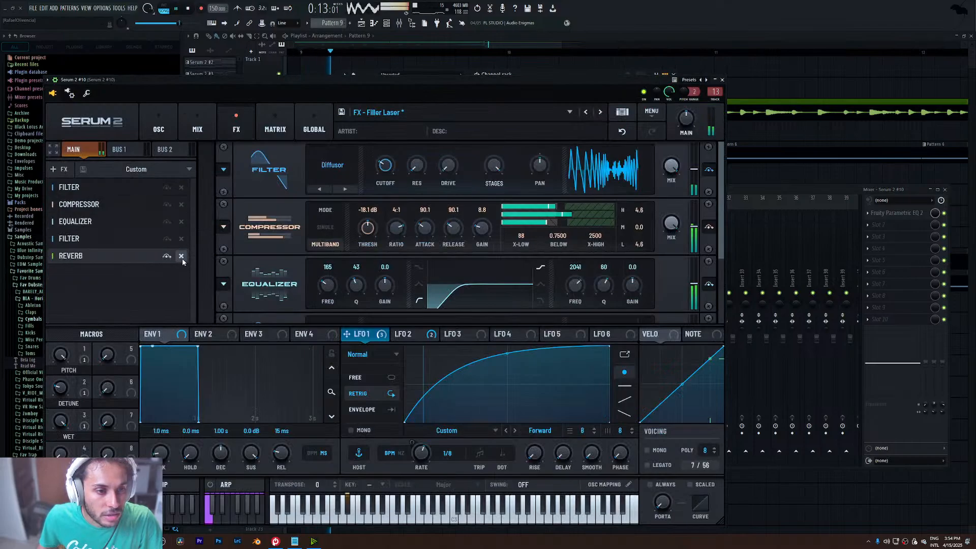
click(722, 79)
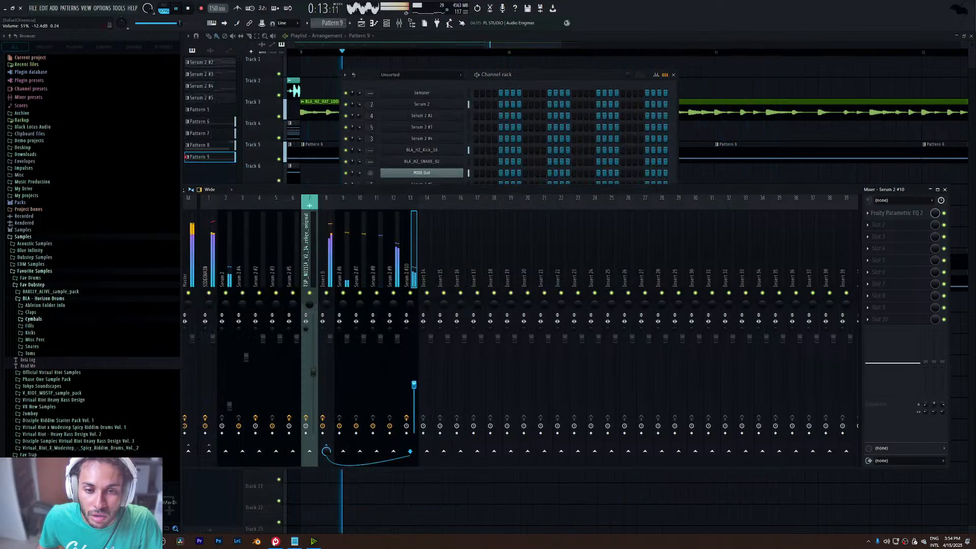
drag(414, 387, 414, 391)
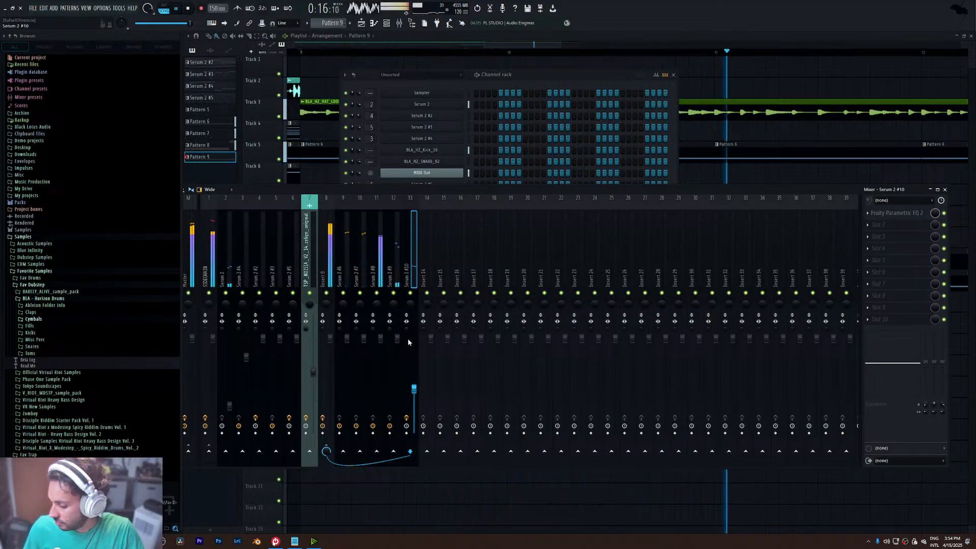
- Place a half-bar Pattern 9 clip on Track 12 at bar 11 while the section plays
click(362, 23)
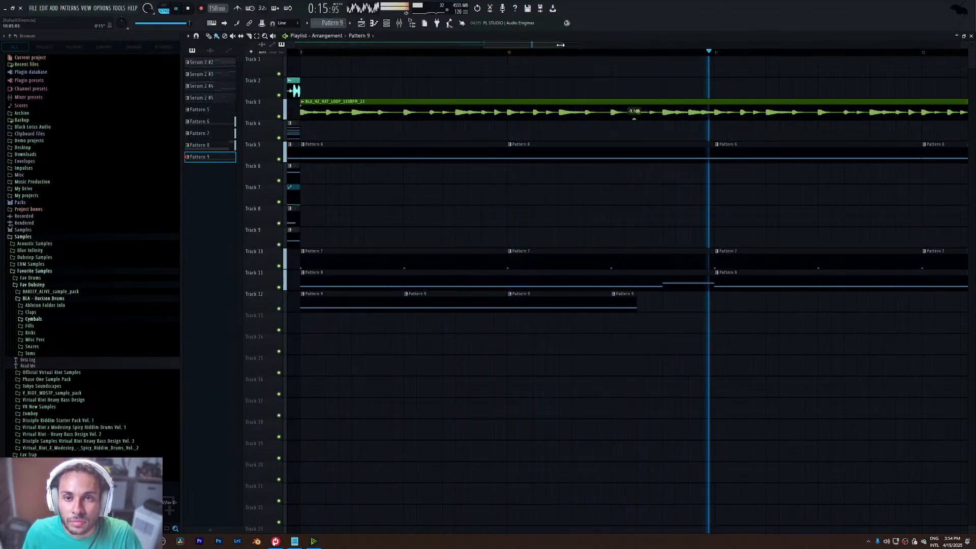
scroll(627, 42, down, 3)
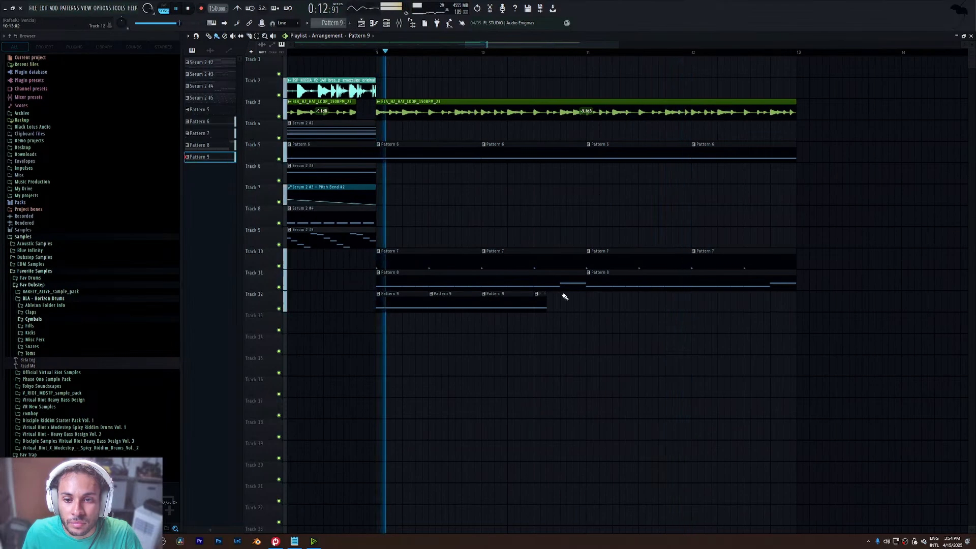
click(602, 301)
drag(602, 300, 595, 301)
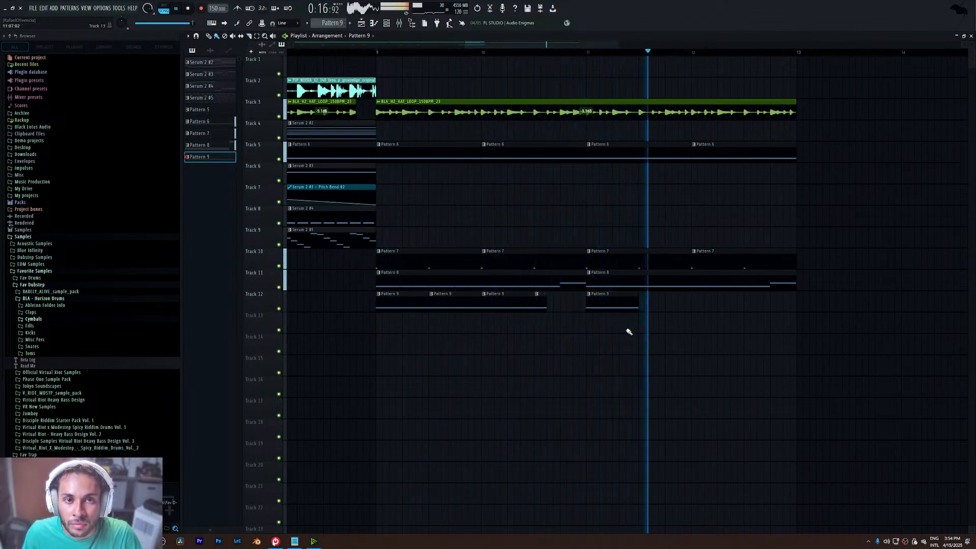
key(space)
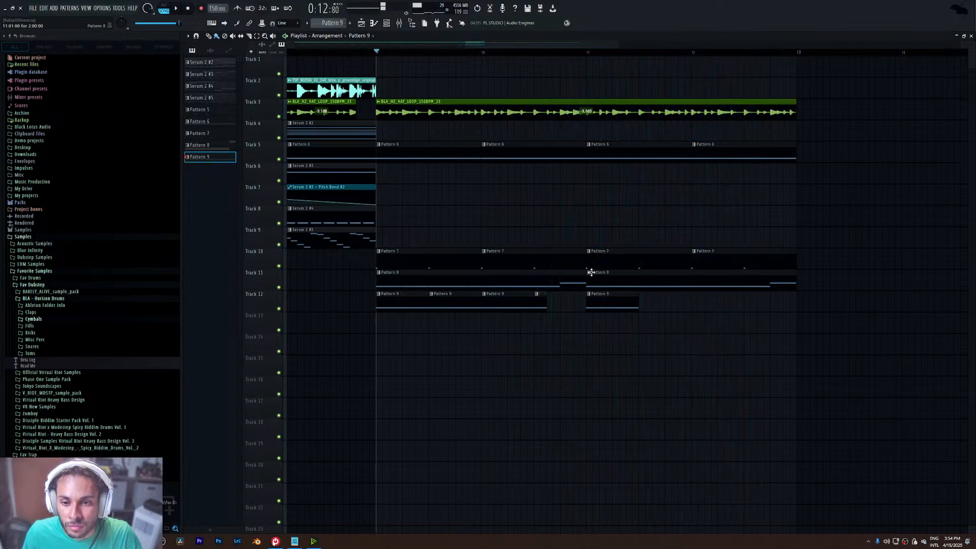
- Make the Pattern 8 clip at bar 11 on Track 11 unique and delete the notes in the second half of bar 2
click(588, 273)
click(617, 346)
key(F7)
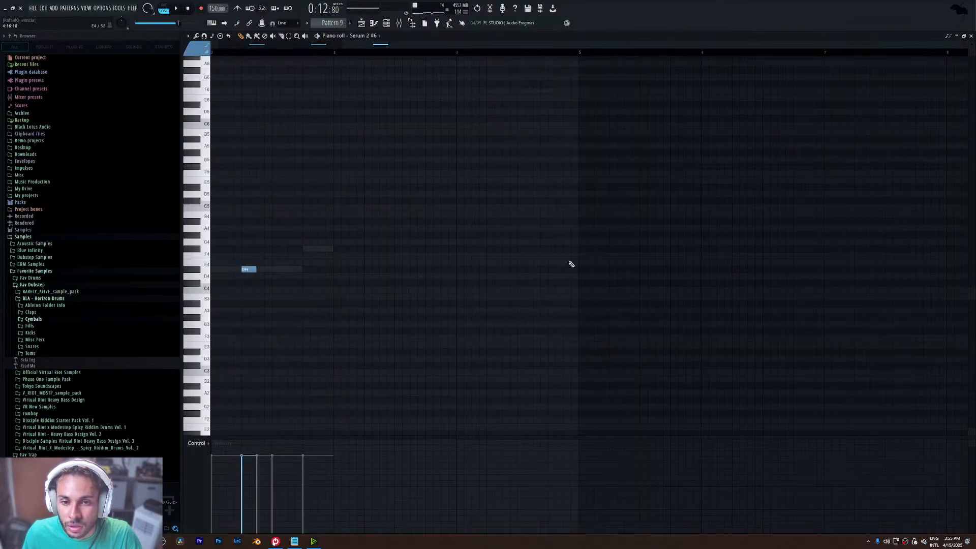
right_click(328, 250)
right_click(327, 249)
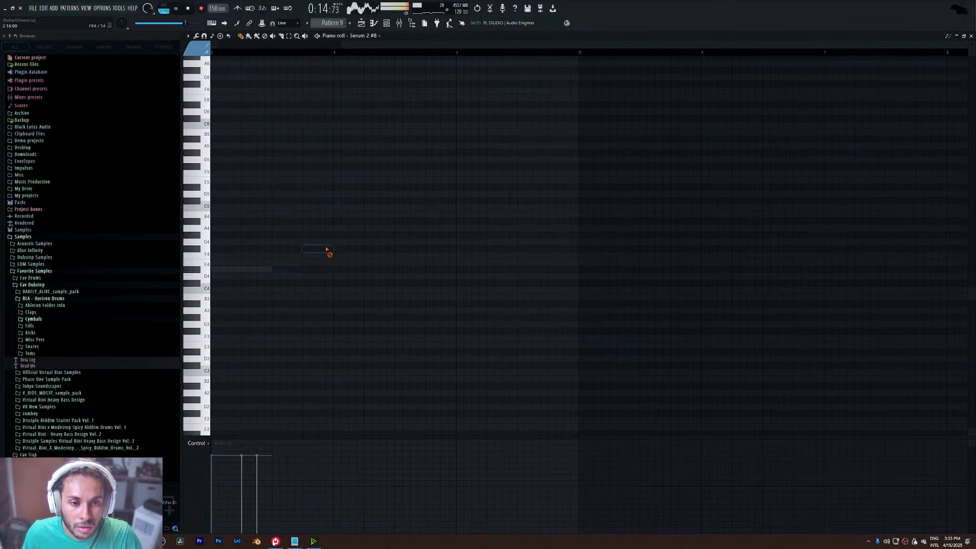
- Add a new Serum 2 channel and load the BS - FM Growl preset from the Black Lotus Audio user presets
key(F6)
click(457, 265)
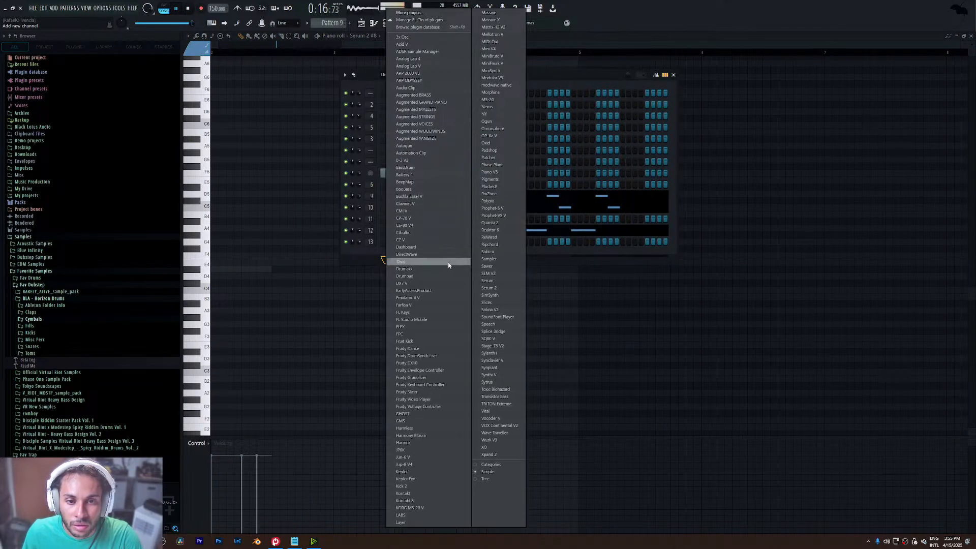
click(489, 288)
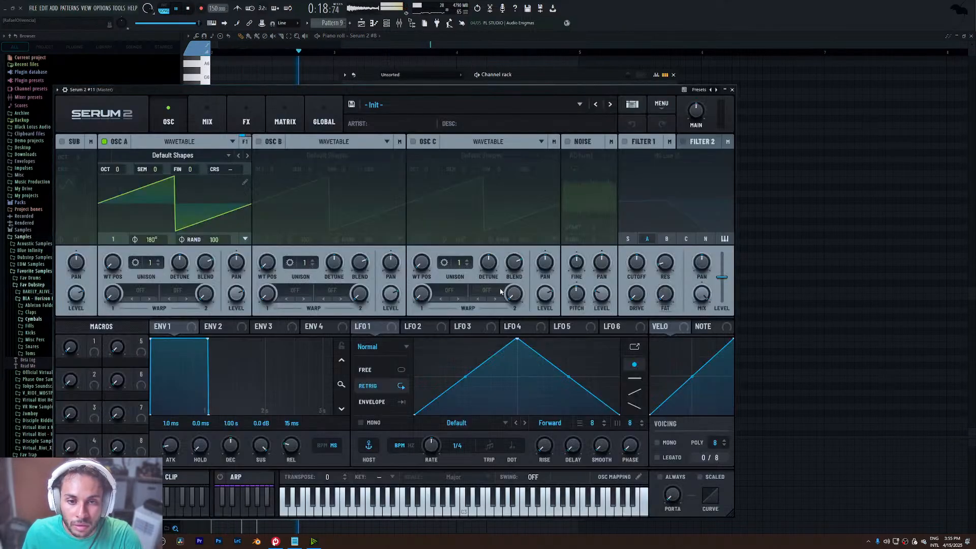
click(393, 104)
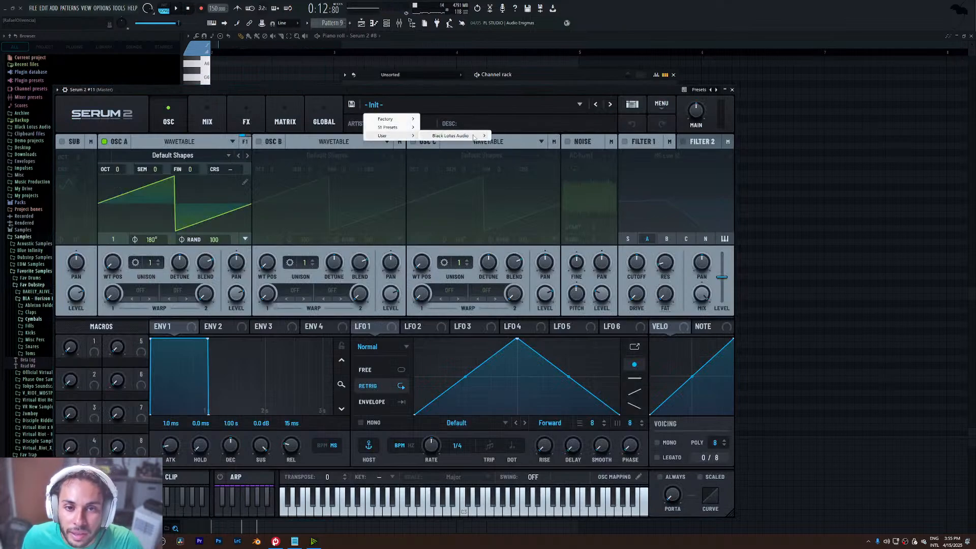
mouse_move(474, 136)
click(538, 212)
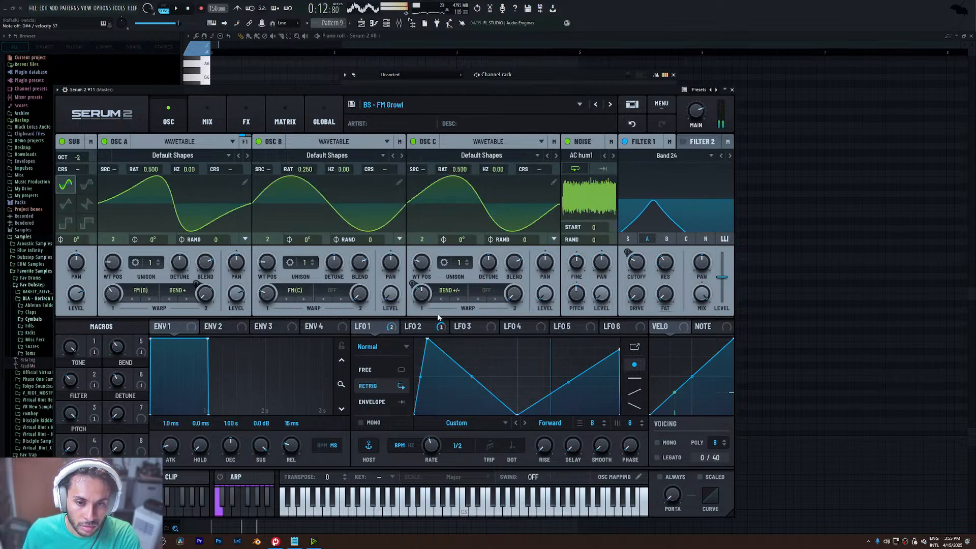
- Change LFO 2 of the FM Growl to a falling ramp and close the synth window
click(413, 327)
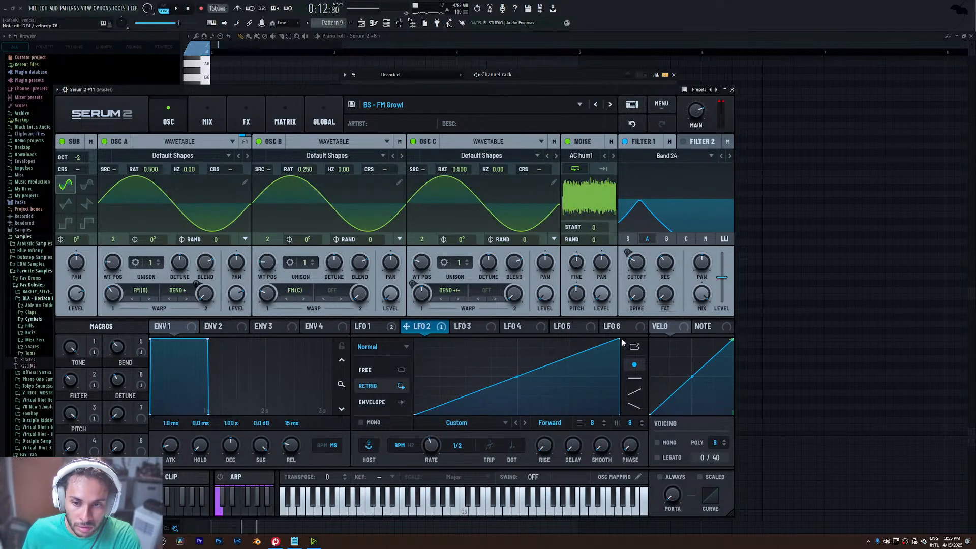
click(634, 405)
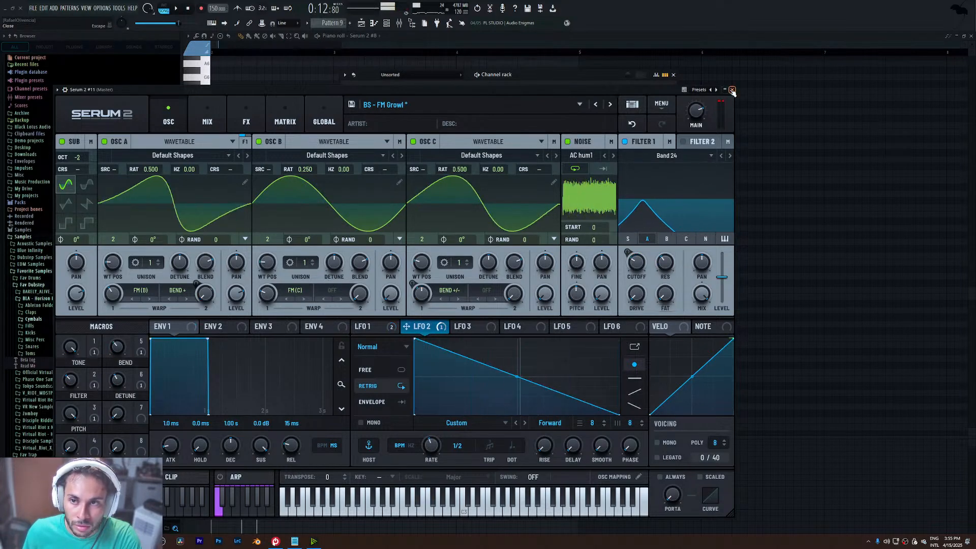
click(732, 90)
- Draw a half-bar D#4 note for Serum 2 #11 in the second half of bar 2
right_click(469, 254)
click(488, 255)
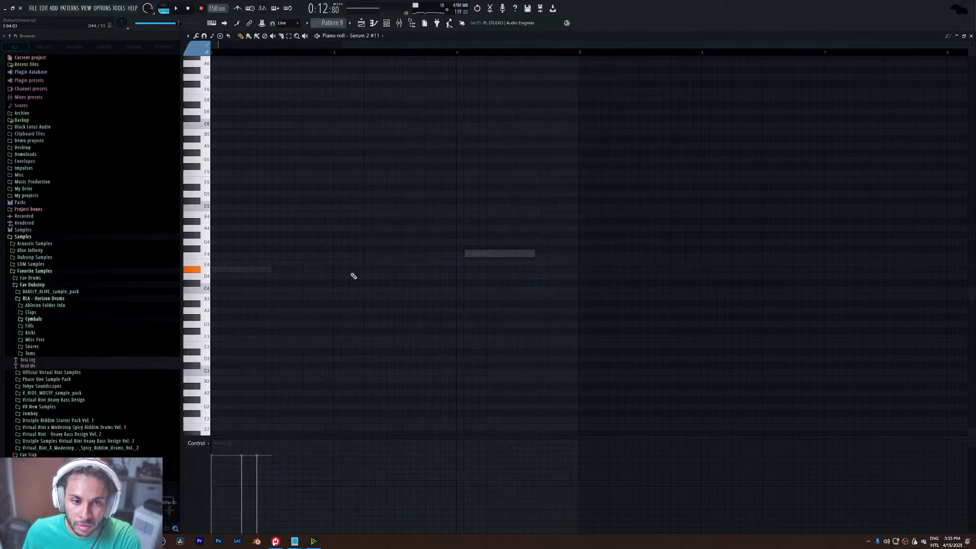
click(273, 265)
right_click(276, 264)
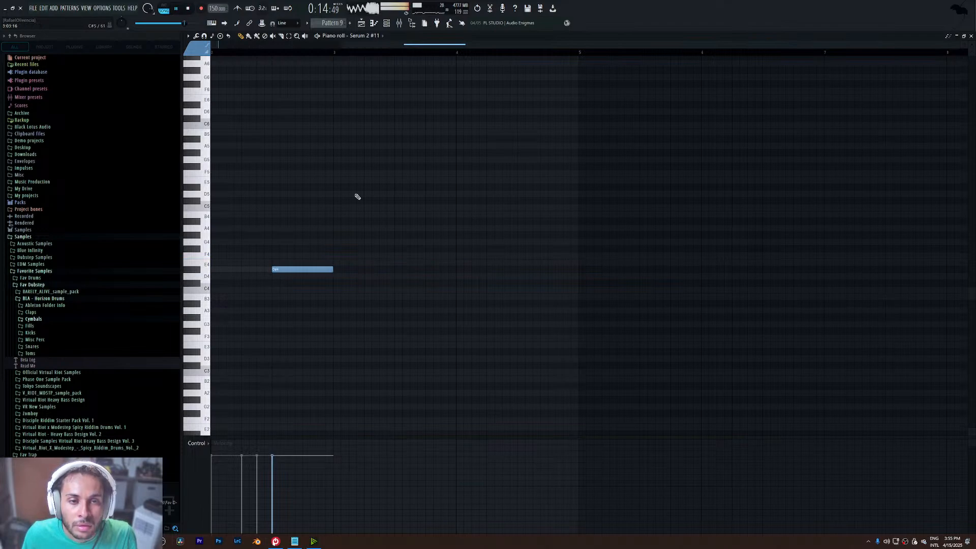
- Slow LFO 1 of Serum 2 #11 to a rate of one bar
click(389, 24)
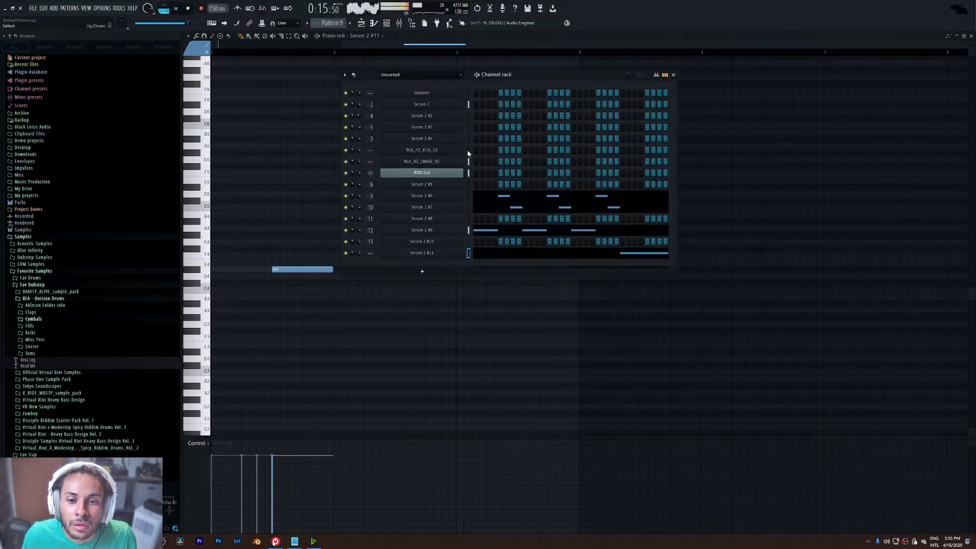
click(453, 253)
click(369, 326)
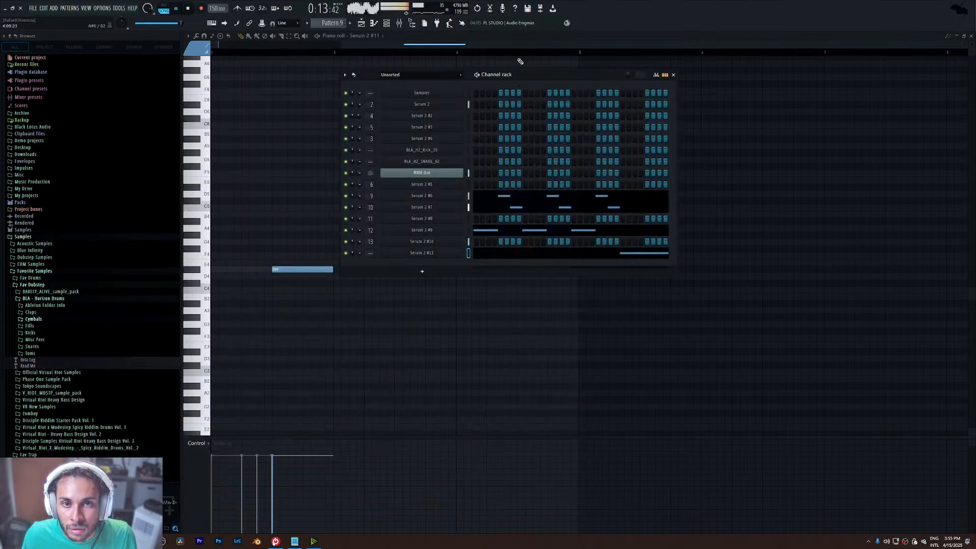
- Select the playlist clips from bar 9 to bar 13 and duplicate them directly after, starting at bar 13
click(363, 27)
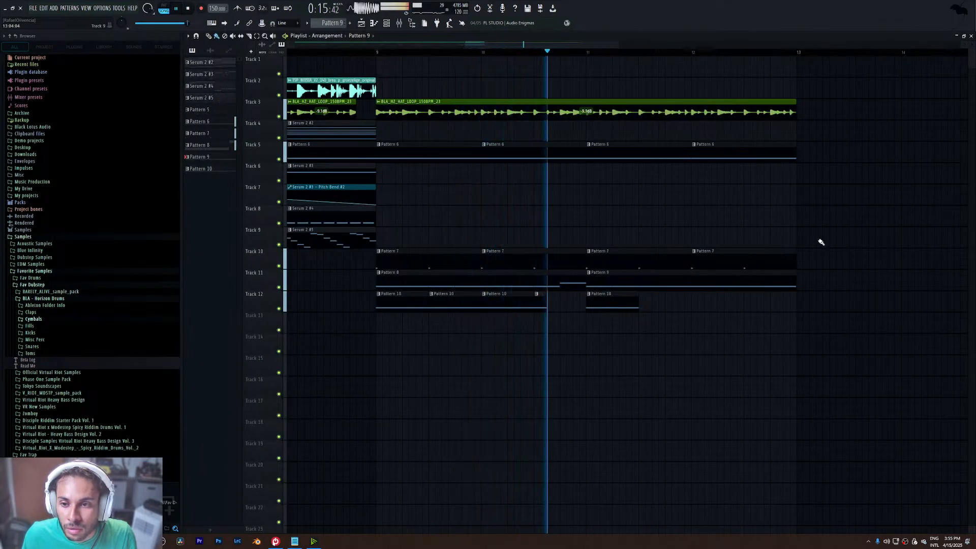
drag(796, 81, 425, 274)
key(ctrl+b)
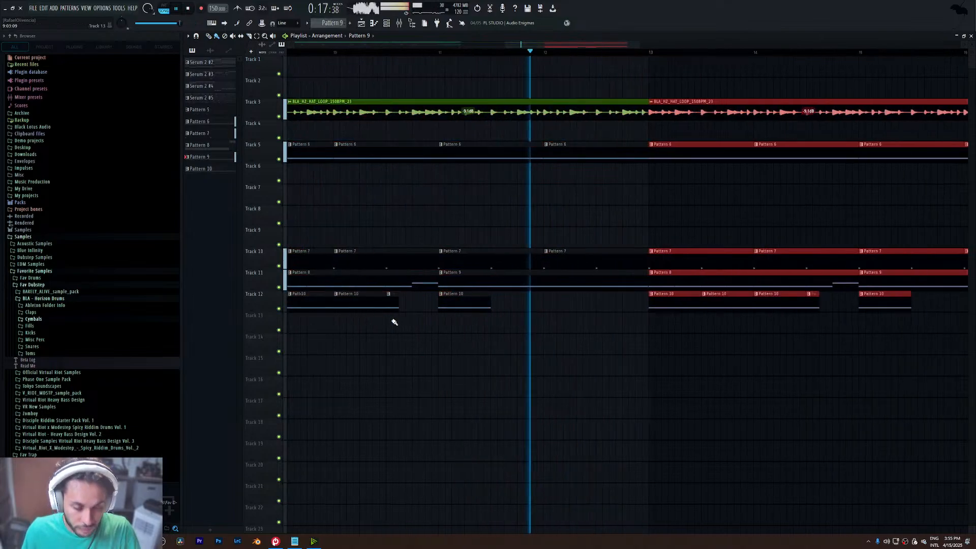
- Adjust the Tone macro and raise the Bend macro of Serum 2 #11's FM Growl while playing test notes
click(387, 24)
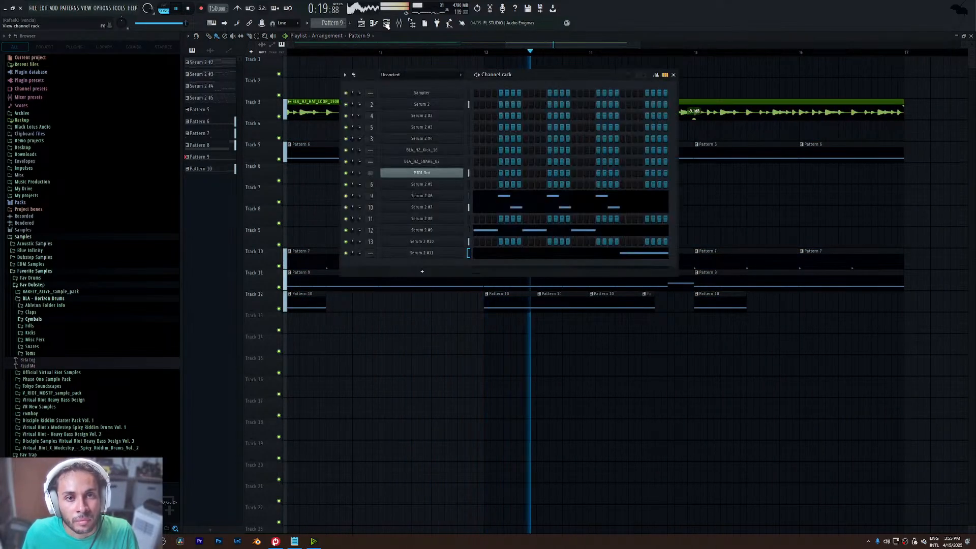
click(429, 253)
key(space)
drag(119, 352, 127, 307)
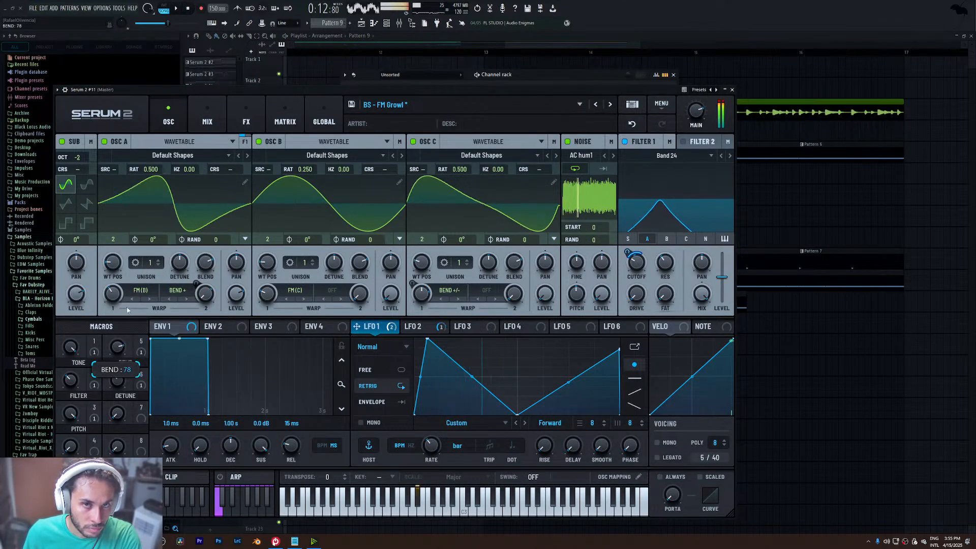
mouse_move(70, 347)
mouse_down()
mouse_move(76, 440)
mouse_move(84, 343)
mouse_up()
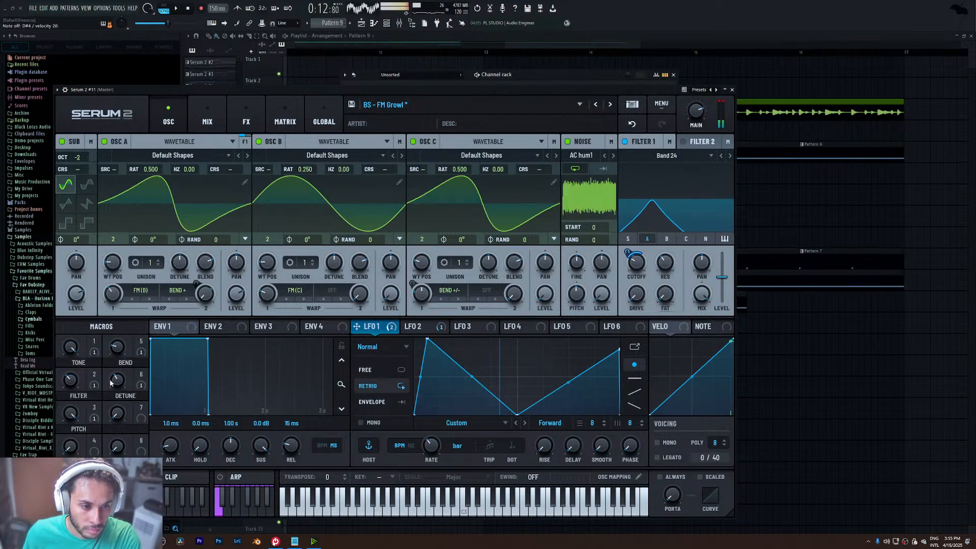
drag(120, 347, 124, 300)
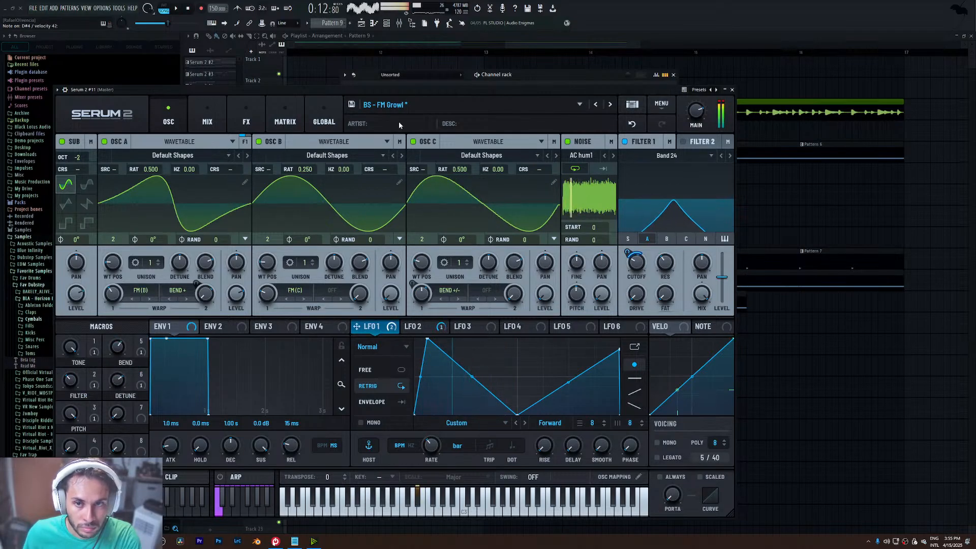
- Assign Serum 2 #11 to mixer track 14 feeding Insert 8, and audition the section from bar 9
mouse_move(392, 99)
click(722, 109)
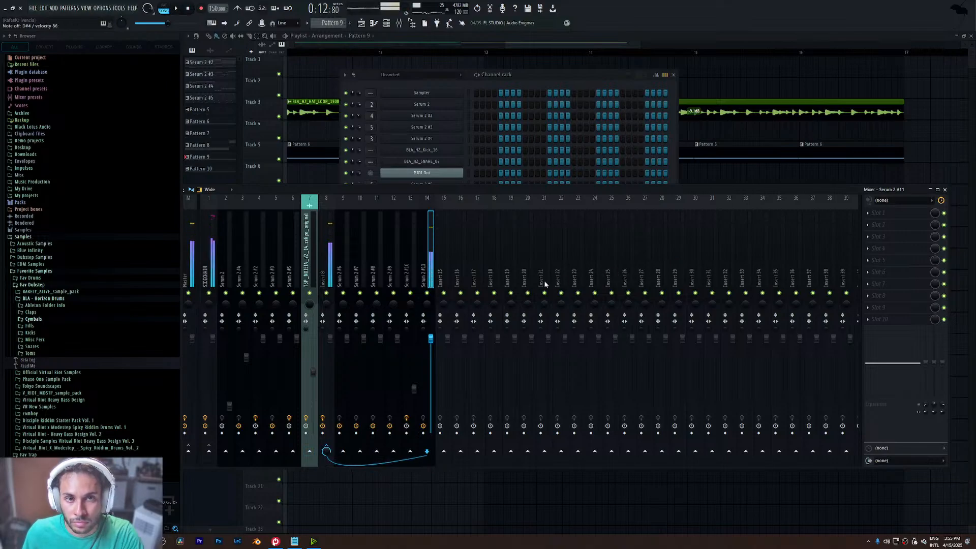
key(space)
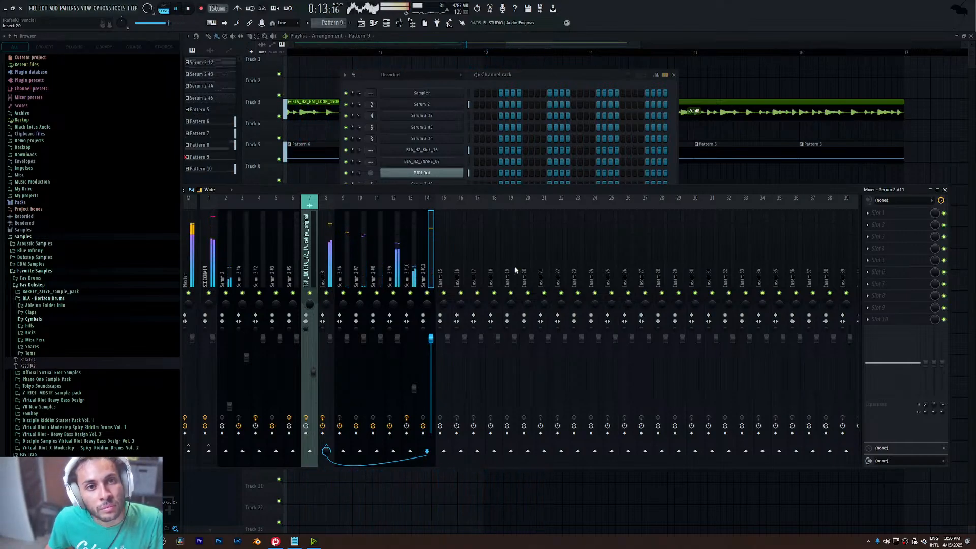
- Audition the arrangement from bar 8 through the transition into the new section
drag(504, 46, 388, 45)
key(space)
click(430, 56)
key(space)
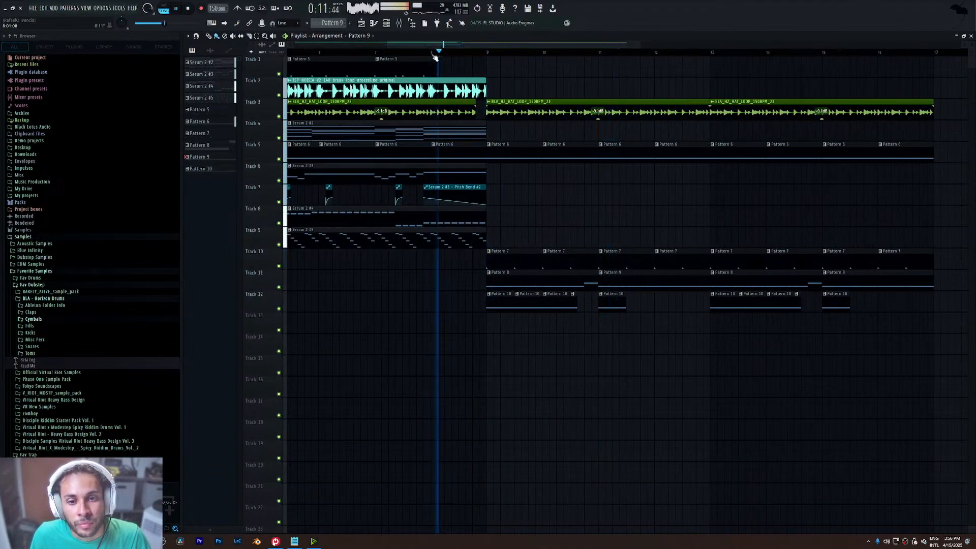
- Create a new empty pattern and add another Serum 2 channel to it
click(350, 23)
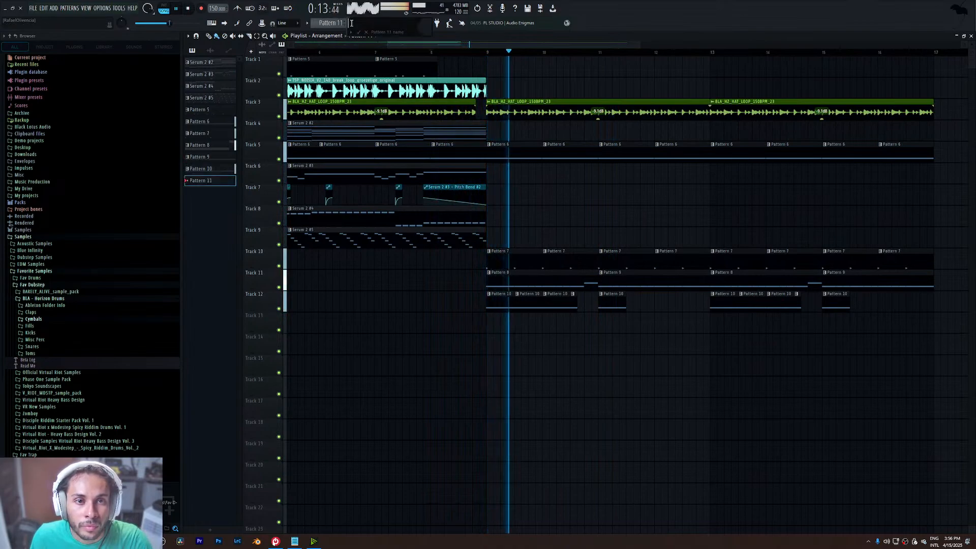
click(387, 24)
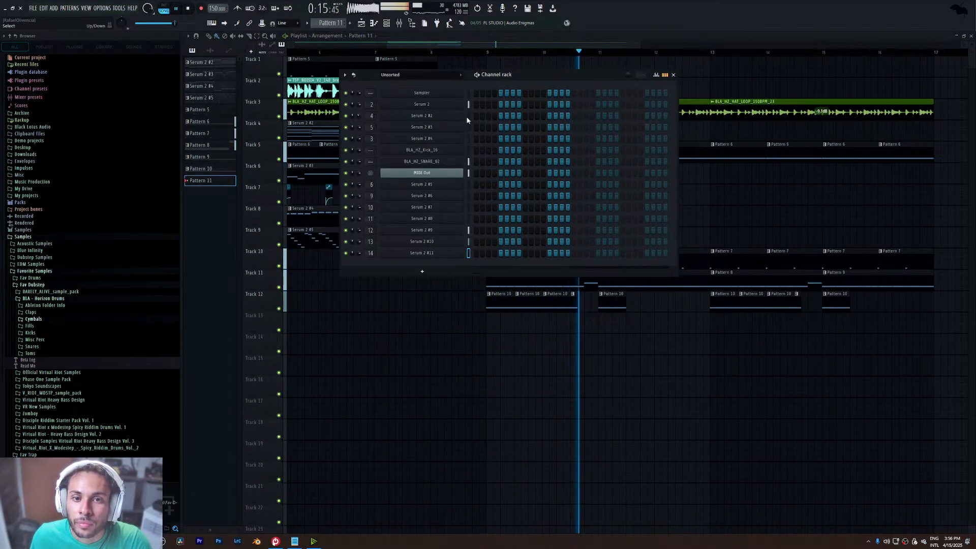
click(422, 271)
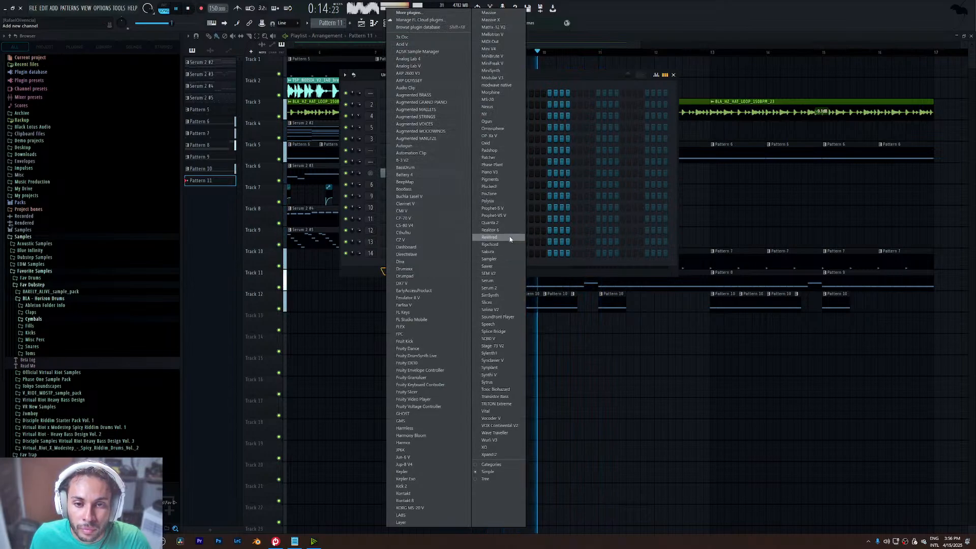
click(504, 290)
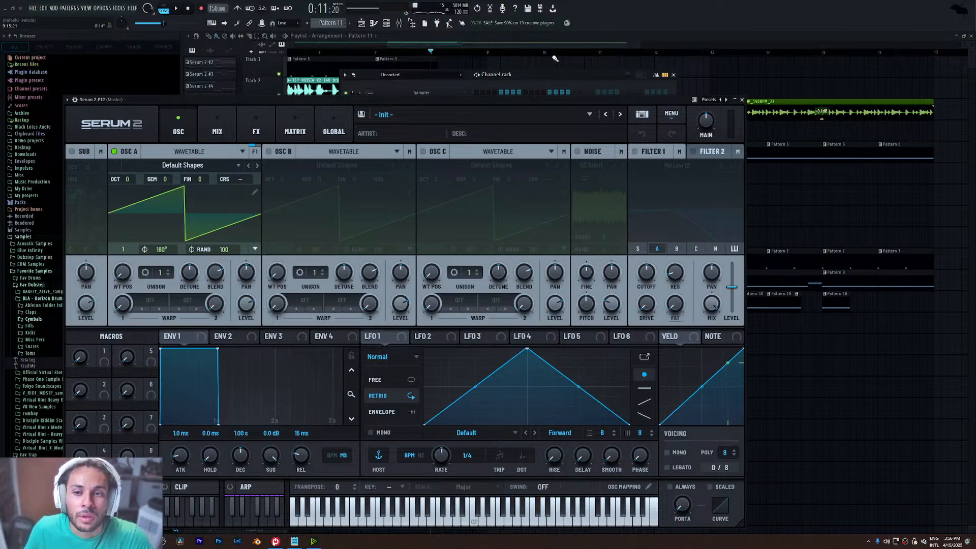
- Close the Serum 2 #12 window and open that channel's piano roll for Pattern 11
click(742, 99)
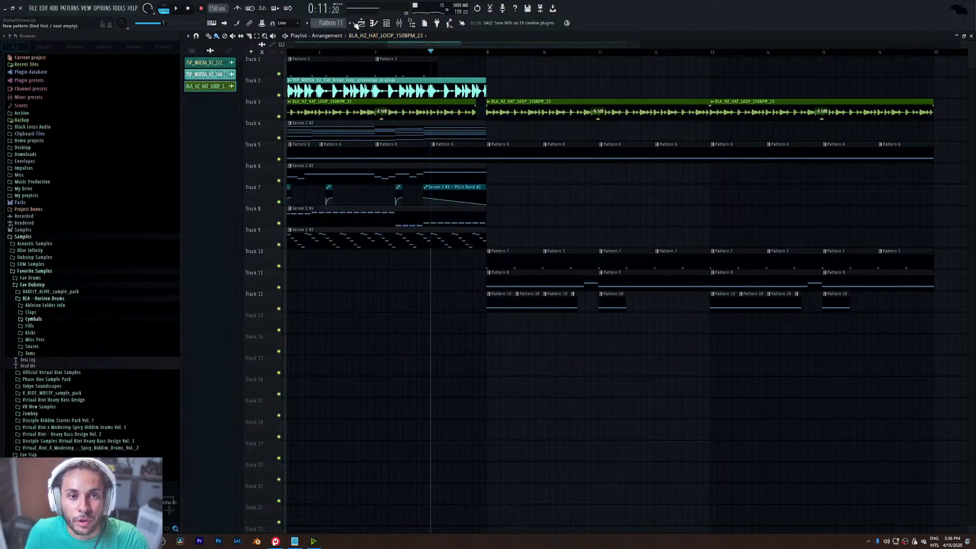
click(356, 25)
click(386, 23)
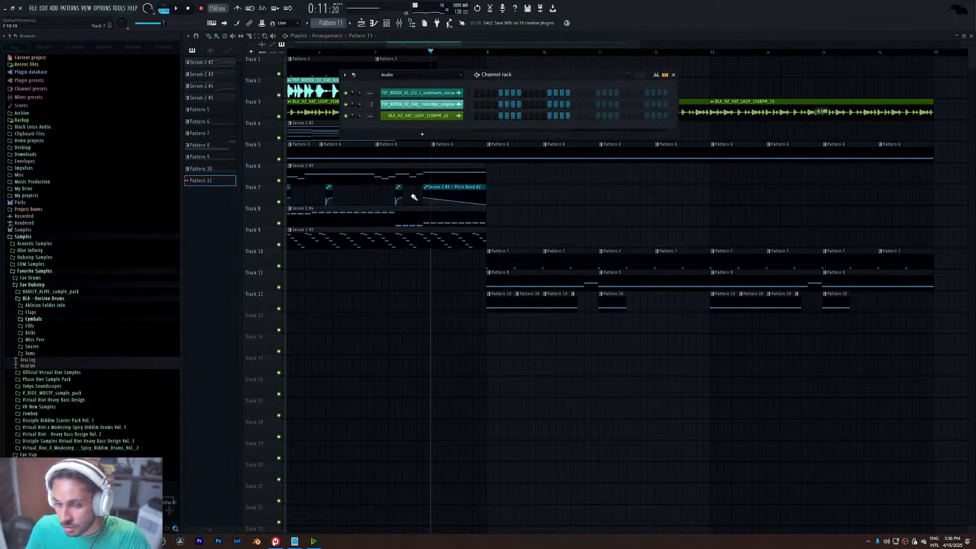
key(space)
scroll(404, 76, up, 2)
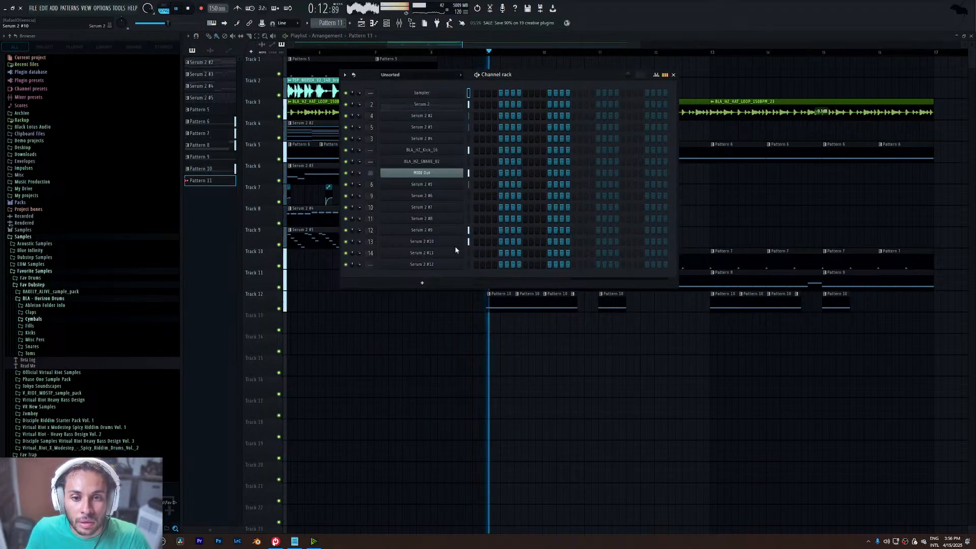
right_click(460, 262)
click(485, 266)
- Draw a short three-note chord of A#4, D#5 and F#5 in bar 1 and repeat it two beats after the first
key(space)
drag(183, 218, 65, 184)
drag(244, 181, 243, 158)
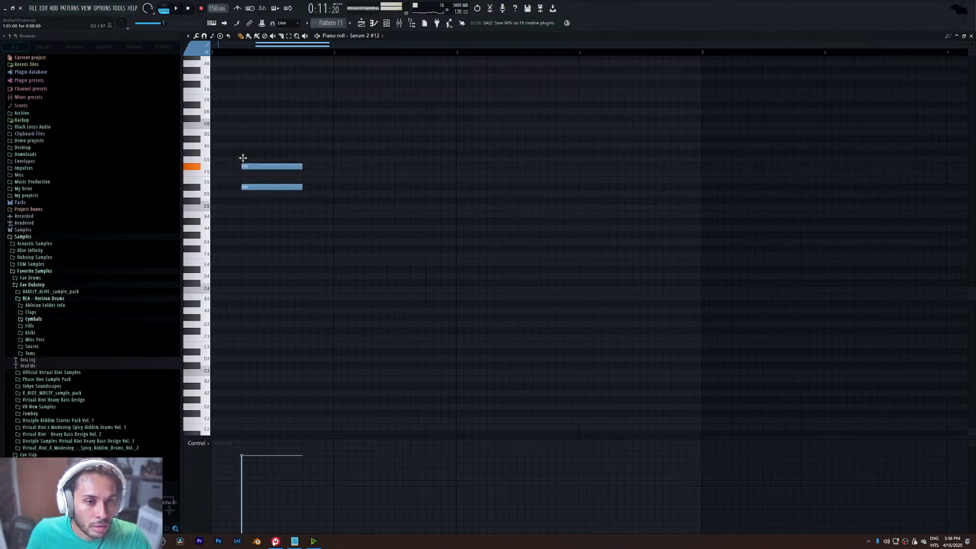
mouse_move(244, 213)
mouse_down()
mouse_move(246, 232)
mouse_move(245, 222)
mouse_up()
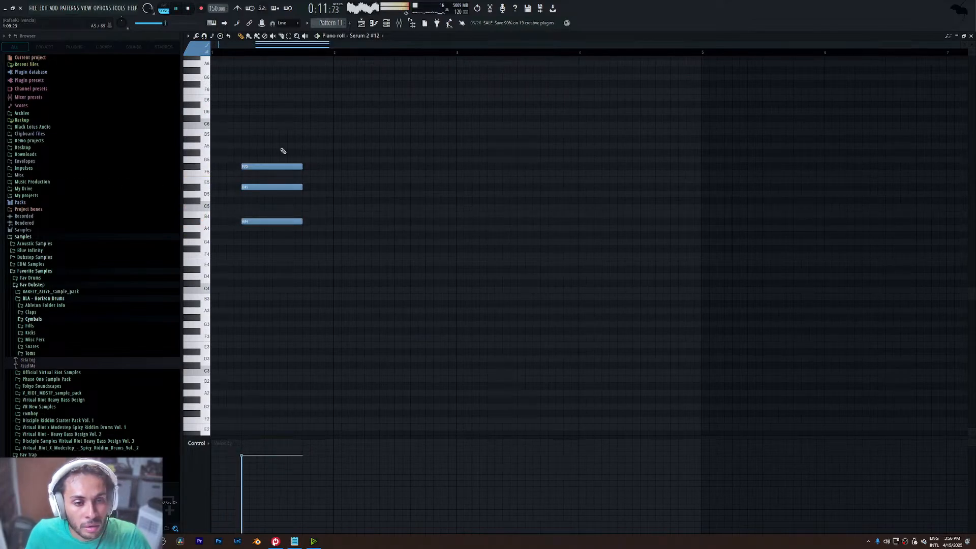
drag(291, 131, 296, 222)
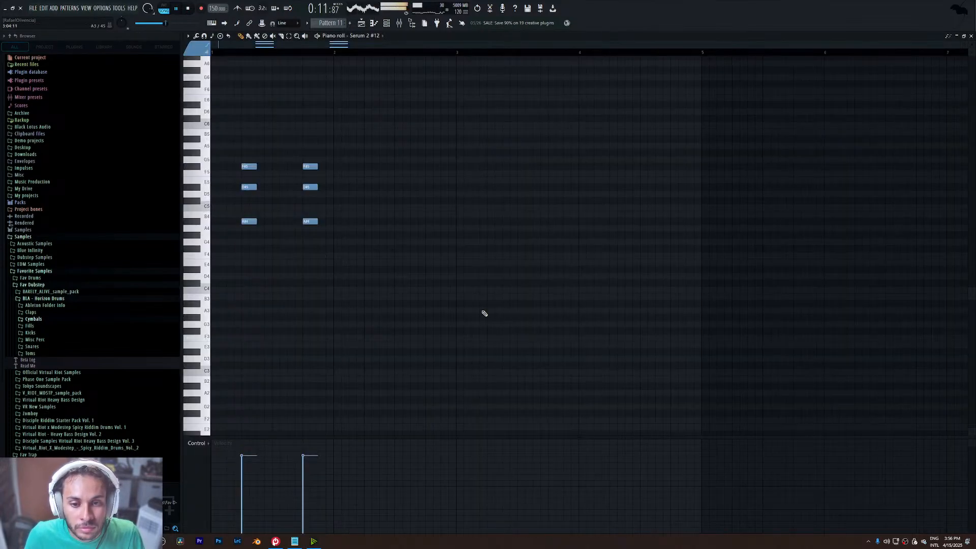
- Place Pattern 11 on Track 13 at bar 9, play the section, and return to the Serum 2 #12 piano roll
key(F5)
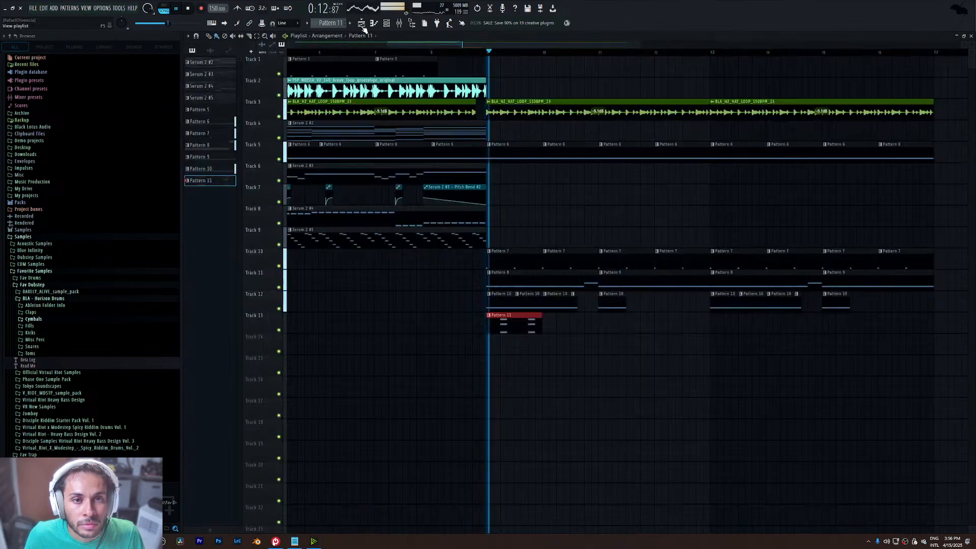
click(480, 52)
key(F6)
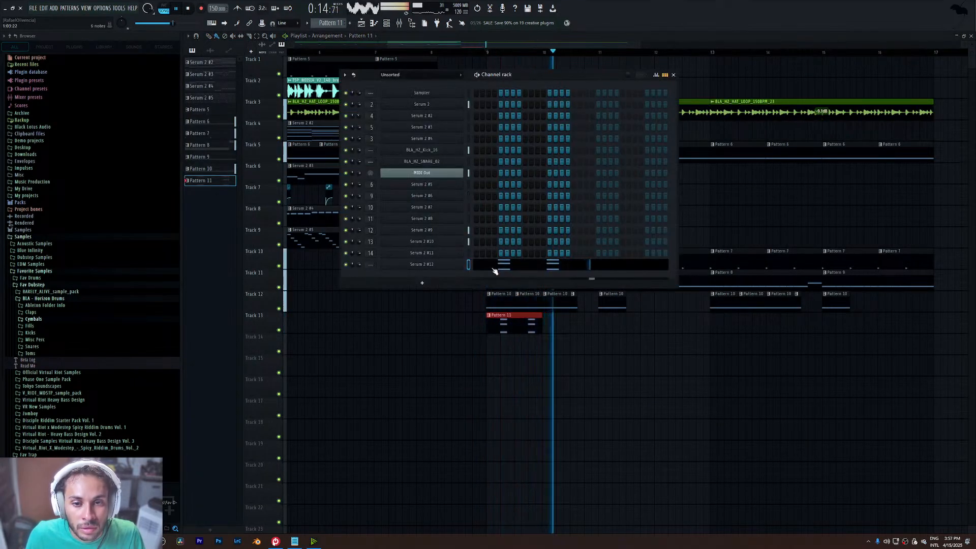
click(497, 262)
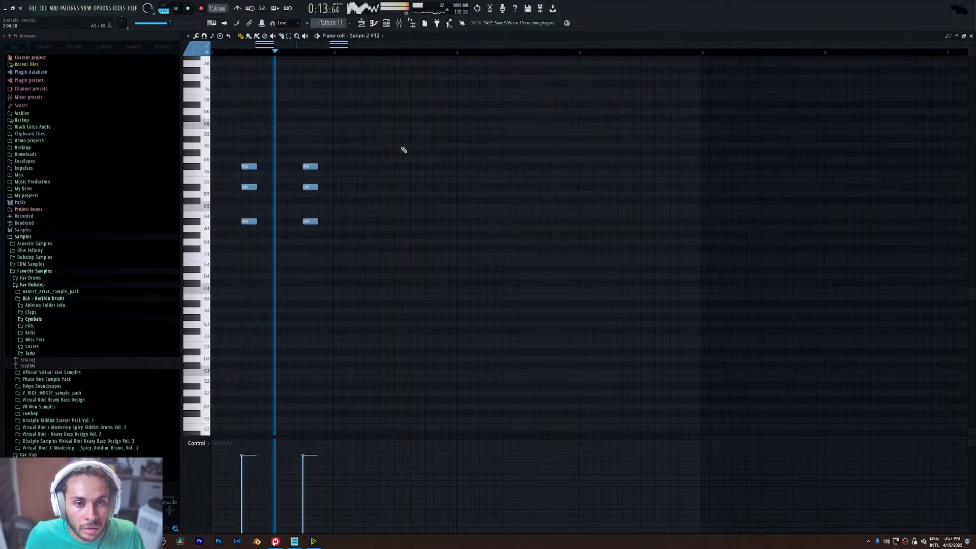
- Duplicate the two chords into bar 2, lower the fourth chord to G#4, C#5 and F5, and play it back
drag(364, 170, 230, 234)
key(space)
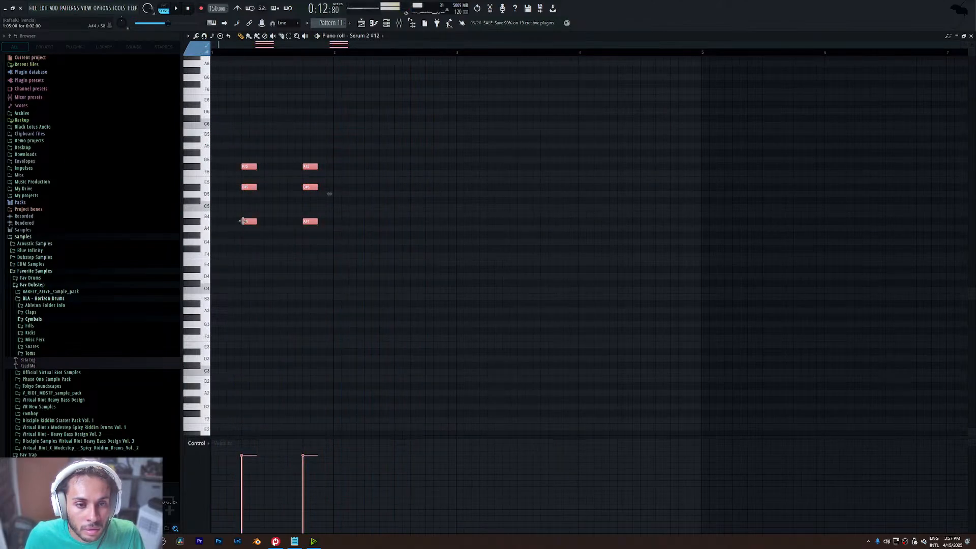
key(ctrl+b)
drag(358, 222, 366, 222)
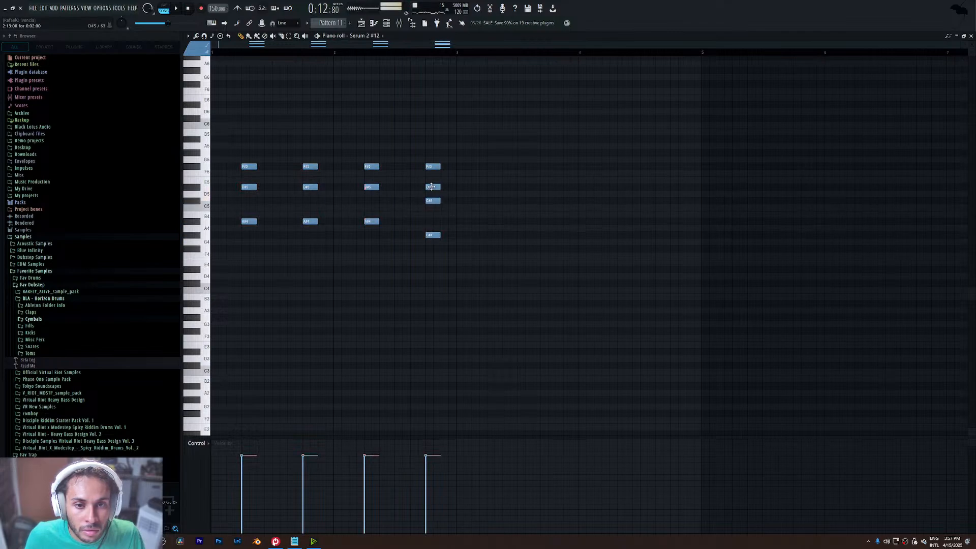
drag(429, 173, 430, 173)
key(space)
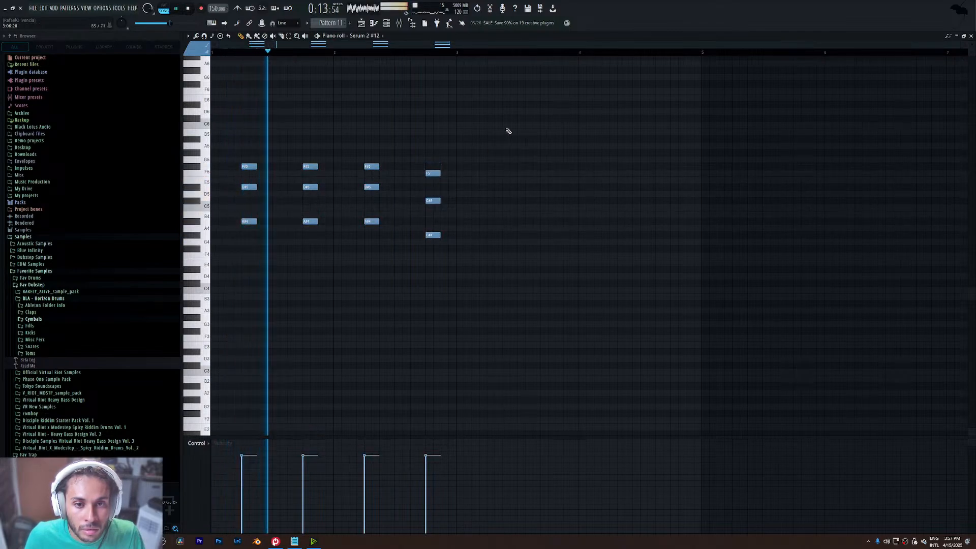
- Copy the four-chord phrase into bars 3 and 4 of the pattern and listen to it
key(ctrl+a)
drag(526, 167, 496, 166)
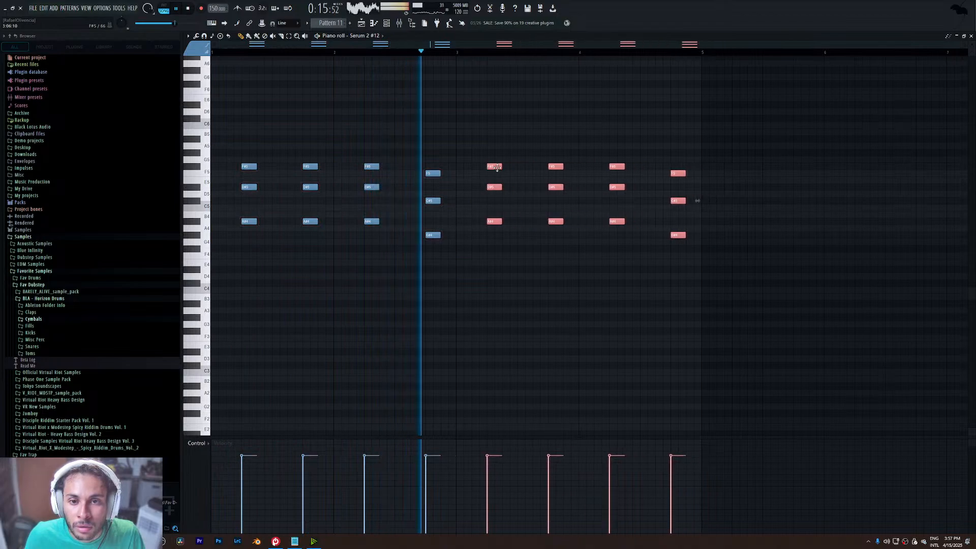
click(571, 137)
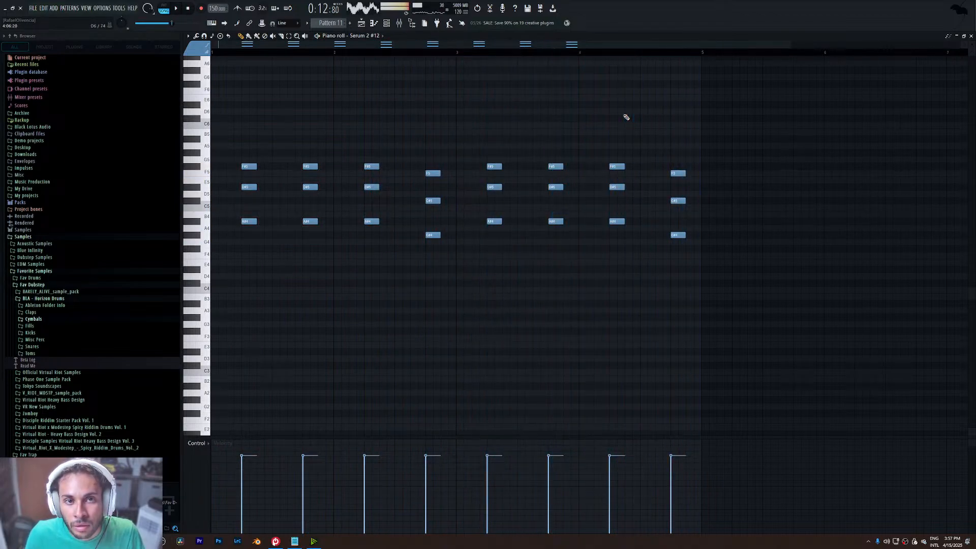
drag(626, 115, 627, 222)
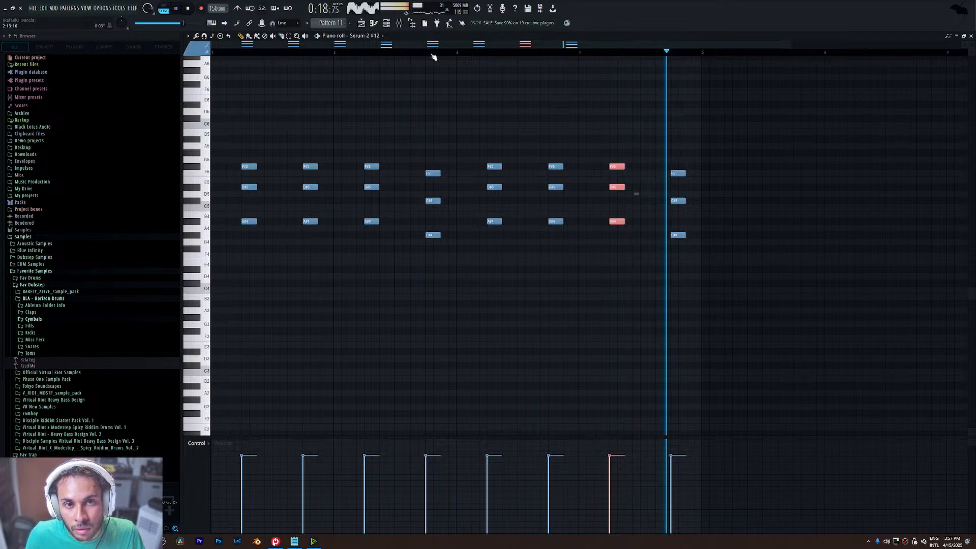
- Delete the lowered G#4, C#5 and F5 chords at the ends of both phrases
right_click(678, 174)
right_click(678, 200)
right_click(678, 235)
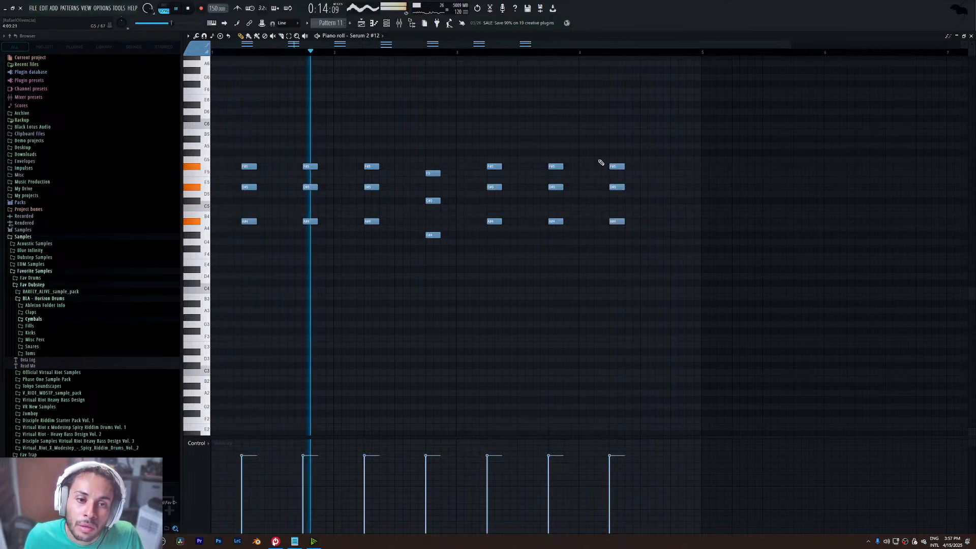
right_click(433, 173)
right_click(433, 200)
right_click(433, 235)
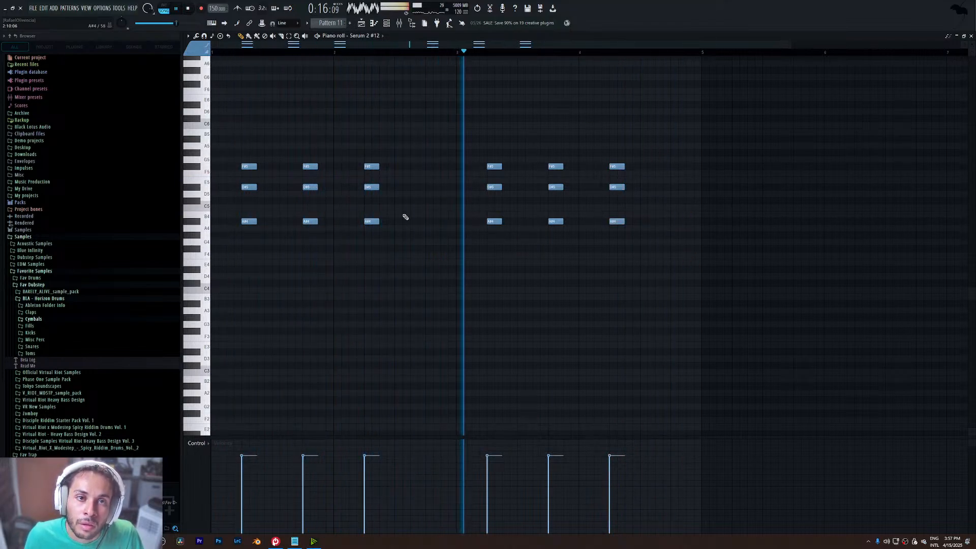
- Load the KS - 2k7 Dance Piano preset from the user presets into Serum 2 #12
key(F6)
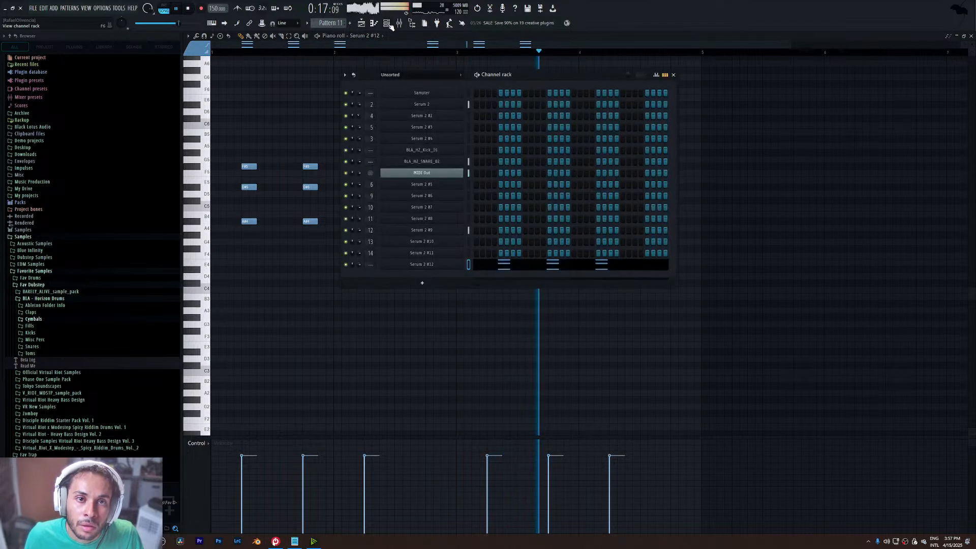
click(430, 267)
click(376, 117)
mouse_move(409, 147)
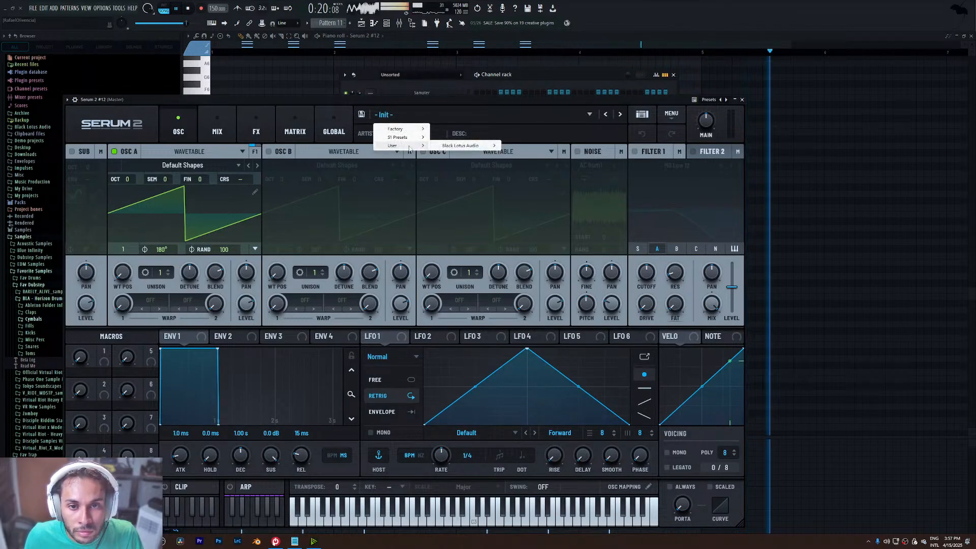
mouse_move(465, 146)
click(619, 190)
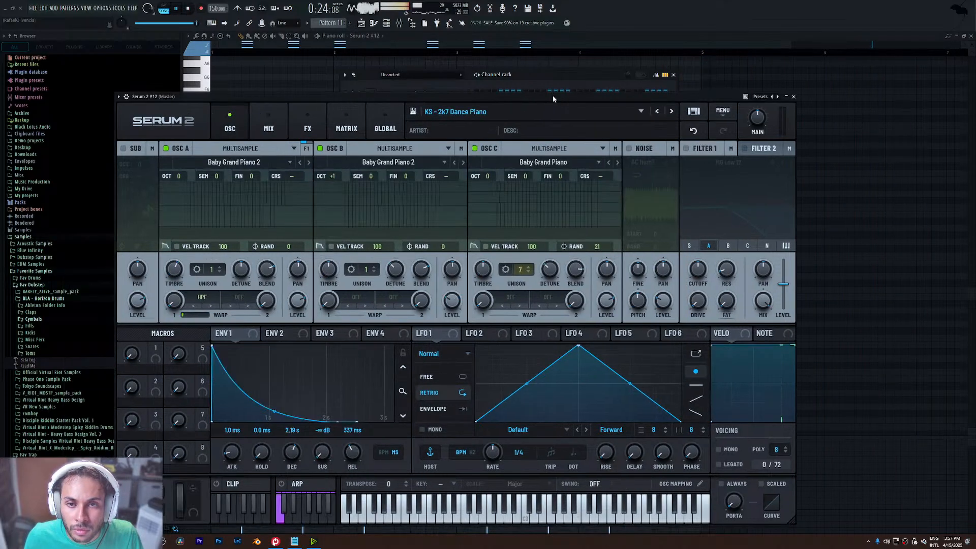
- Close the synth window and audition the piano chords, switching playback to Pattern 11 alone
click(789, 101)
key(F6)
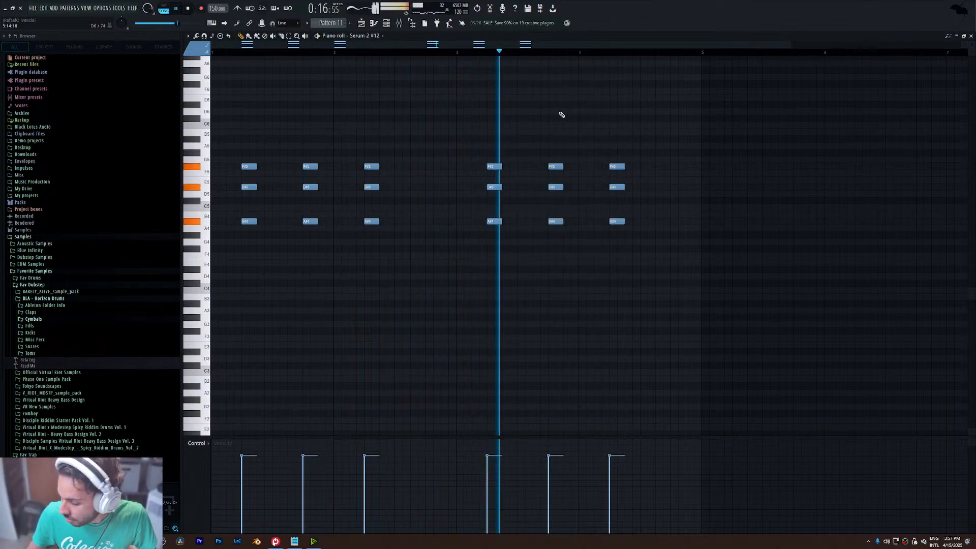
key(space)
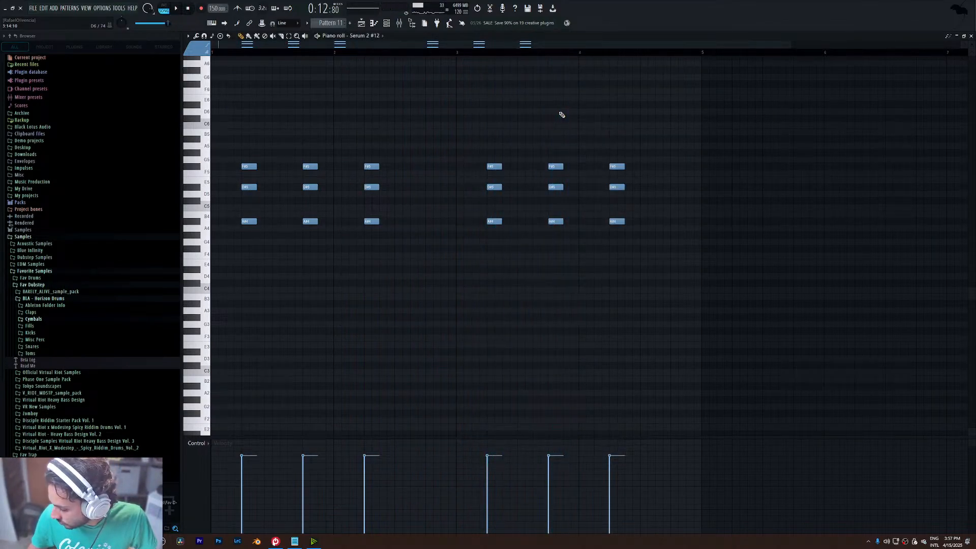
key(space)
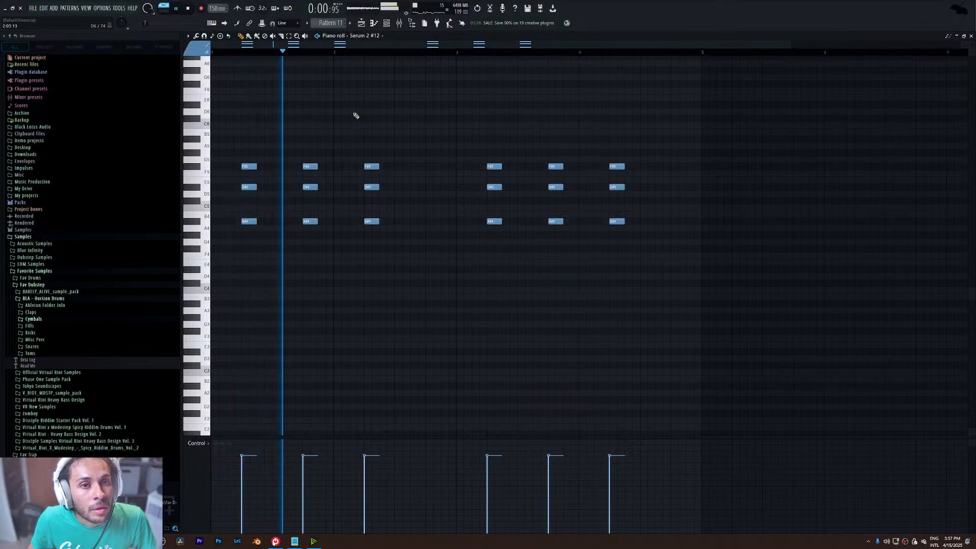
- Check the effects in Serum 2 #12 and reset its Env 1 release to the default 15 ms
key(F6)
click(441, 259)
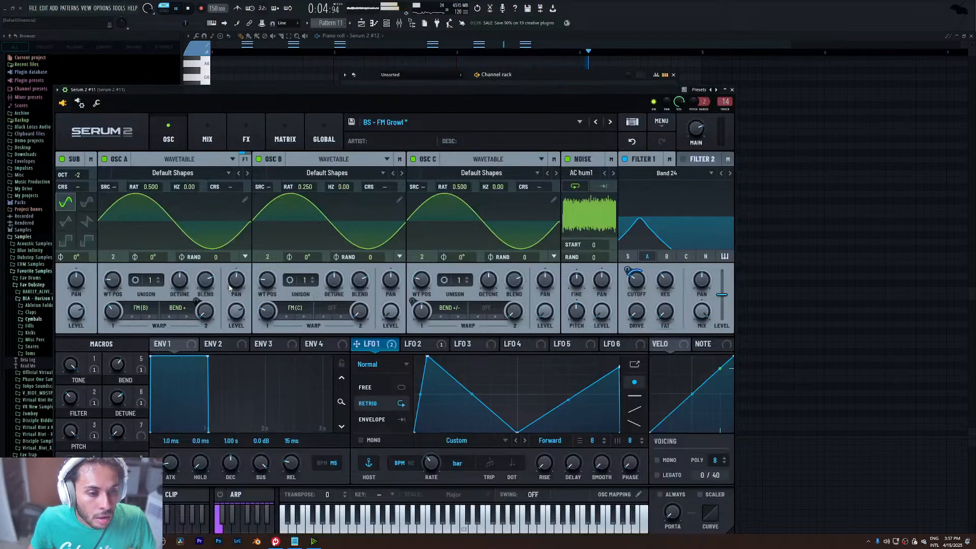
key(Escape)
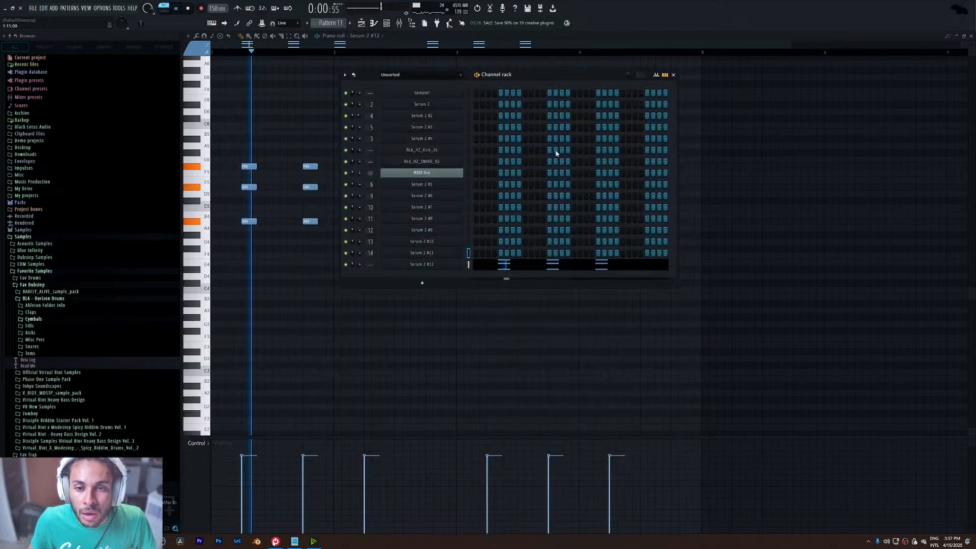
click(436, 265)
key(space)
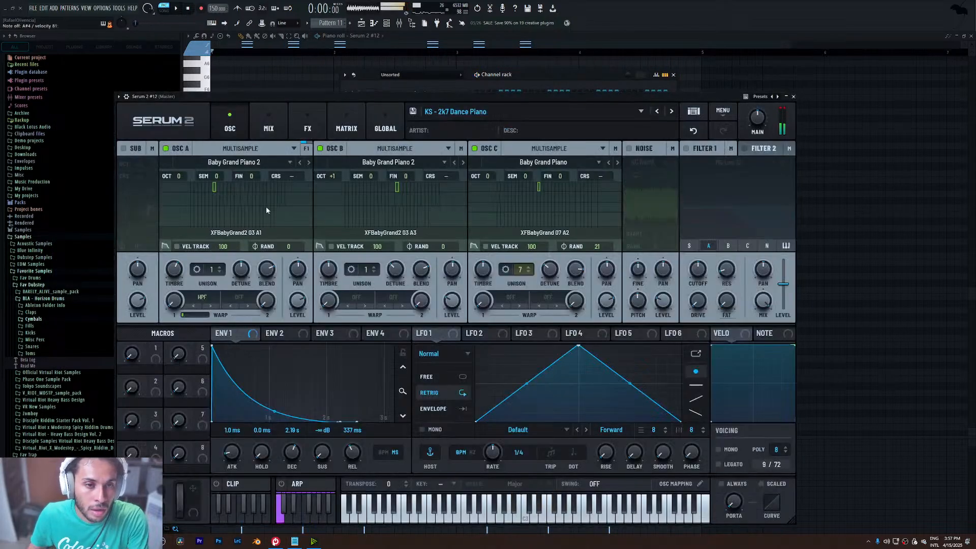
click(308, 128)
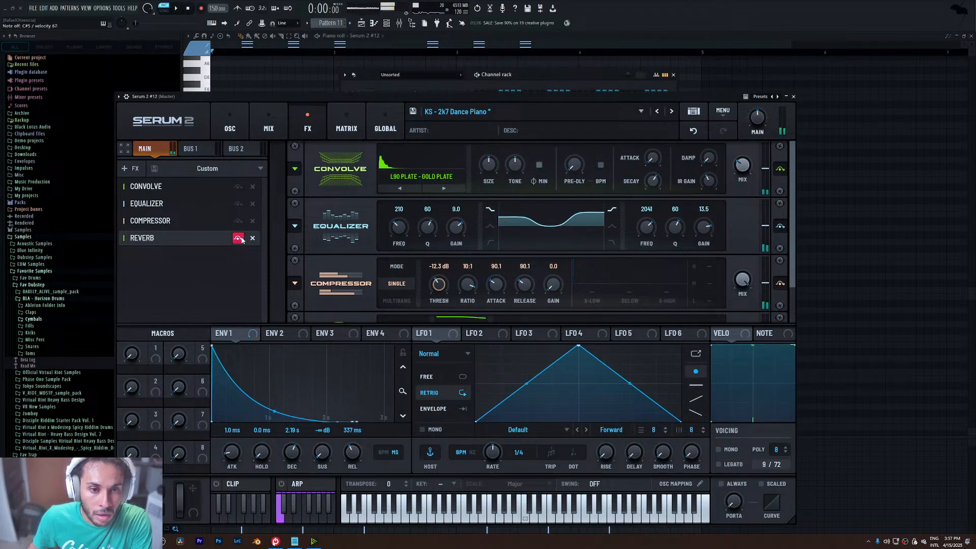
right_click(354, 453)
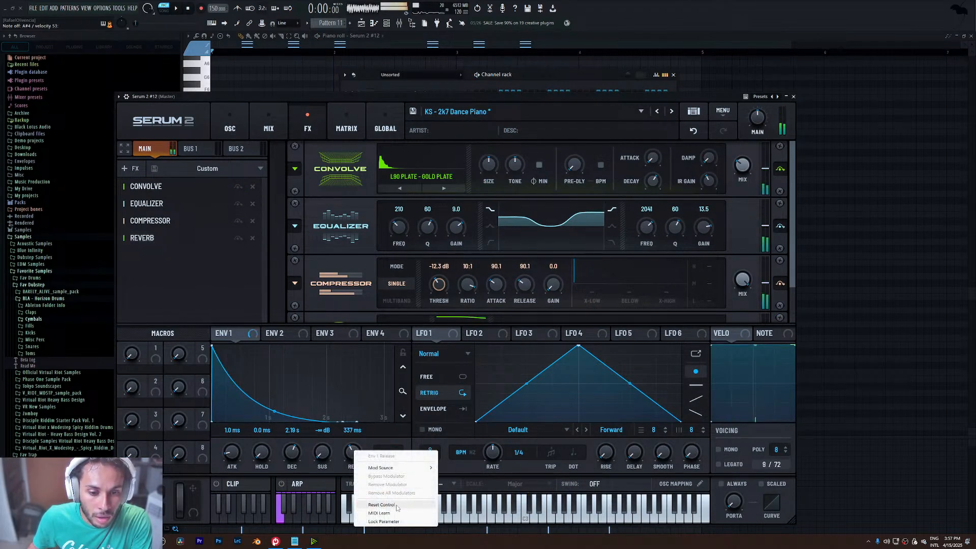
click(393, 507)
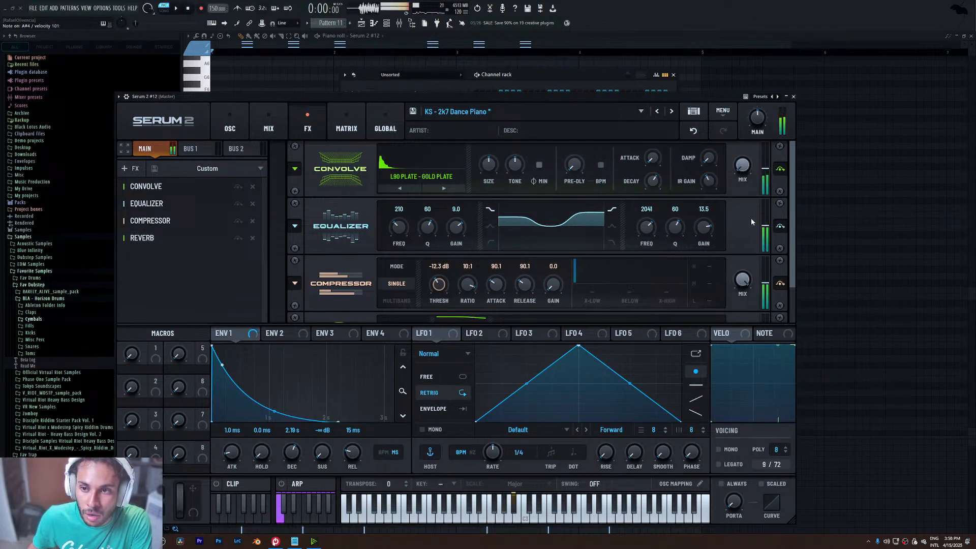
- Review the remaining effects of the piano preset, play the pattern, and return to its piano roll
scroll(793, 305, down, 2)
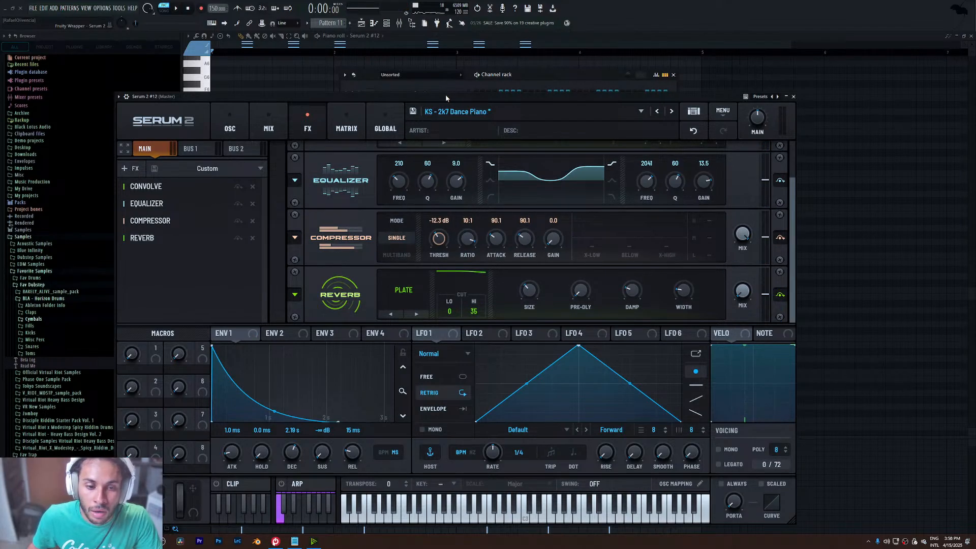
key(space)
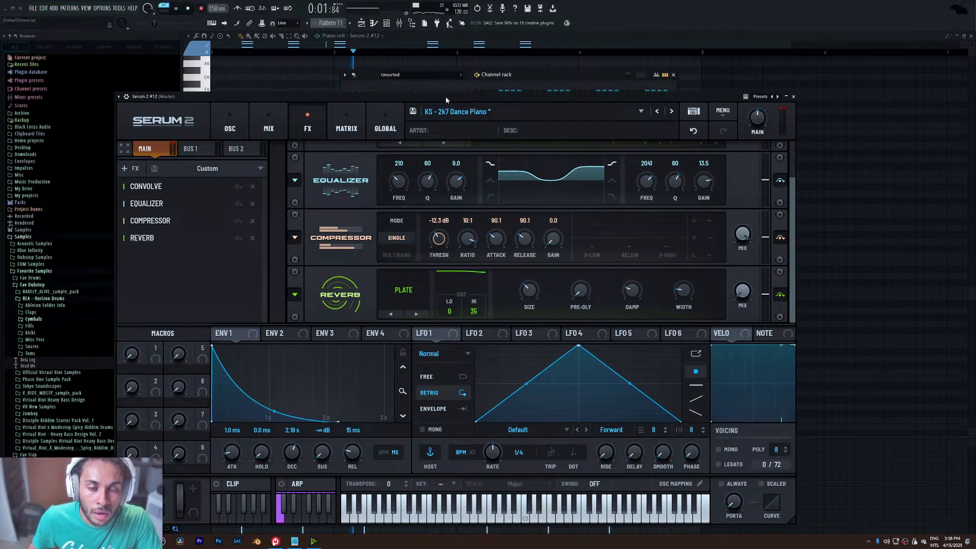
click(794, 96)
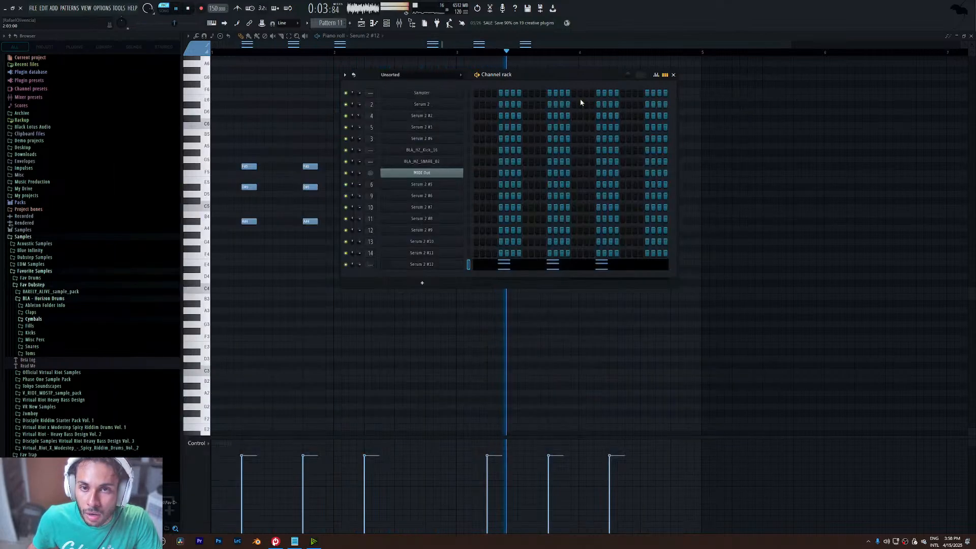
key(F6)
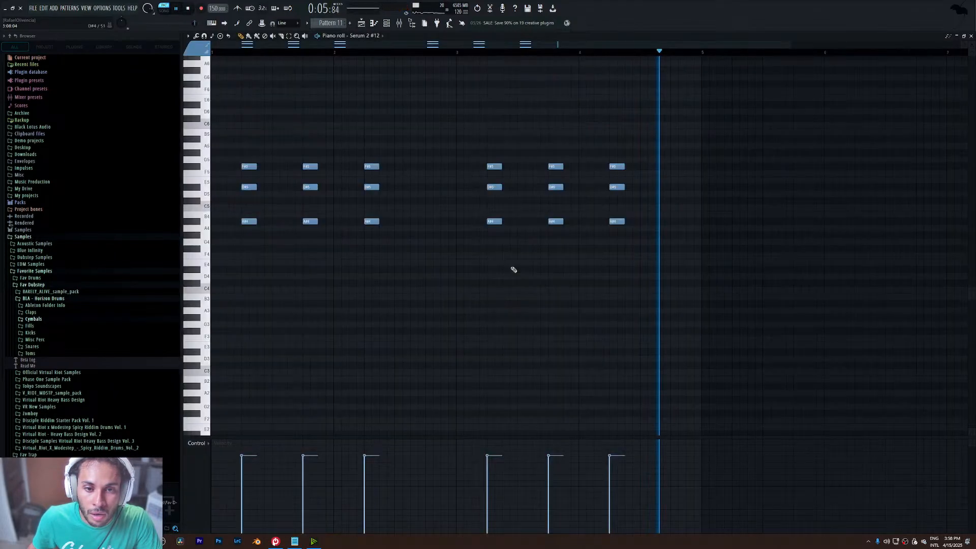
- Transpose all the piano chords in Pattern 11 up one octave and audition them
key(ctrl+Up)
key(space)
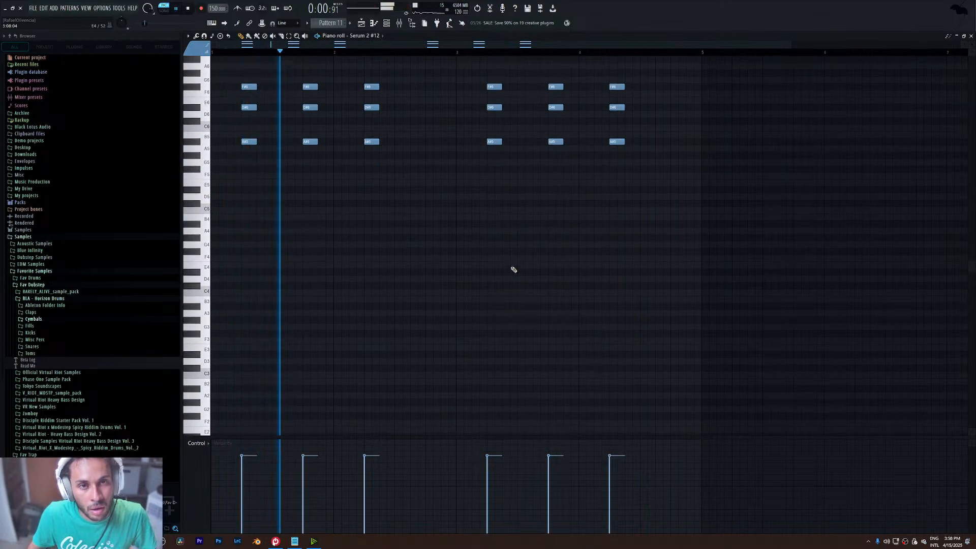
scroll(493, 265, up, 3)
key(space)
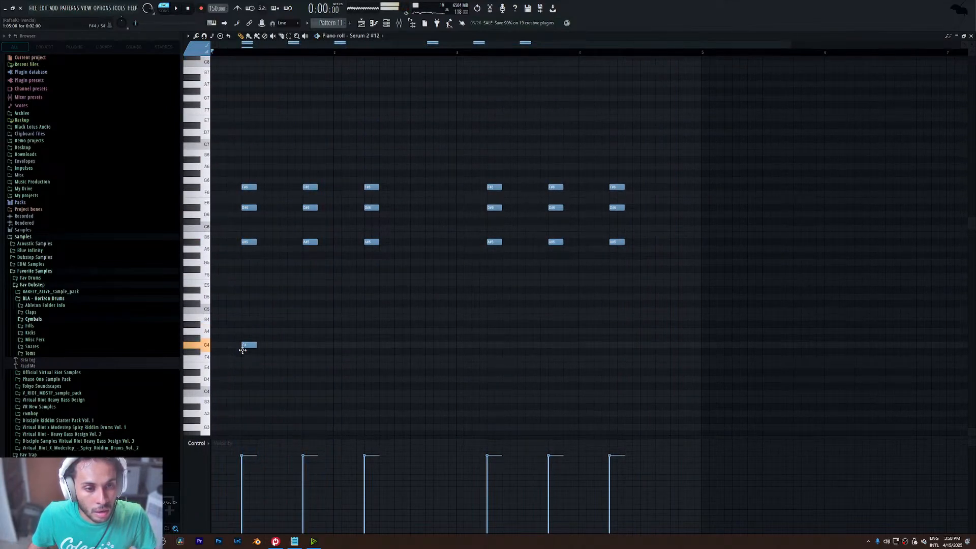
- Add a D#4 bass note beneath each piano chord stab in Pattern 11
click(307, 373)
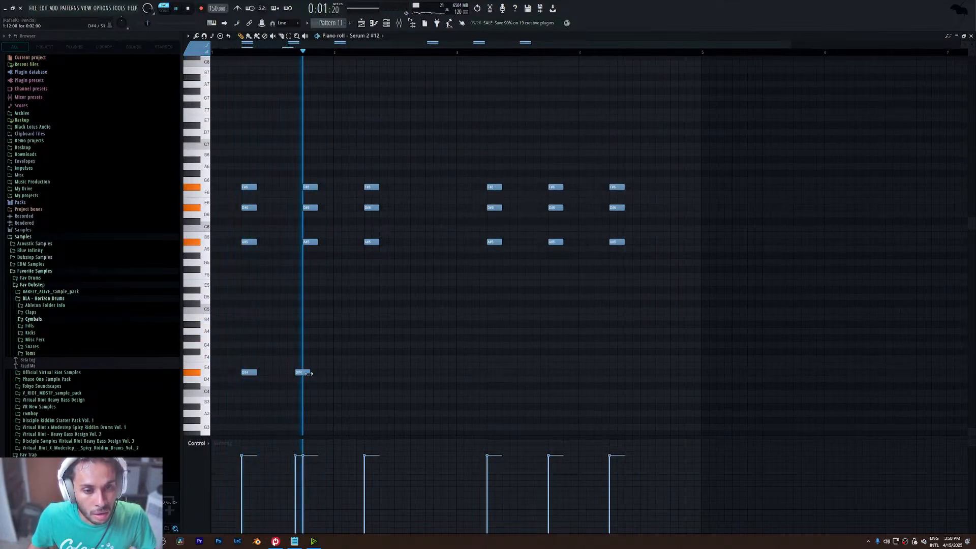
click(368, 373)
click(491, 373)
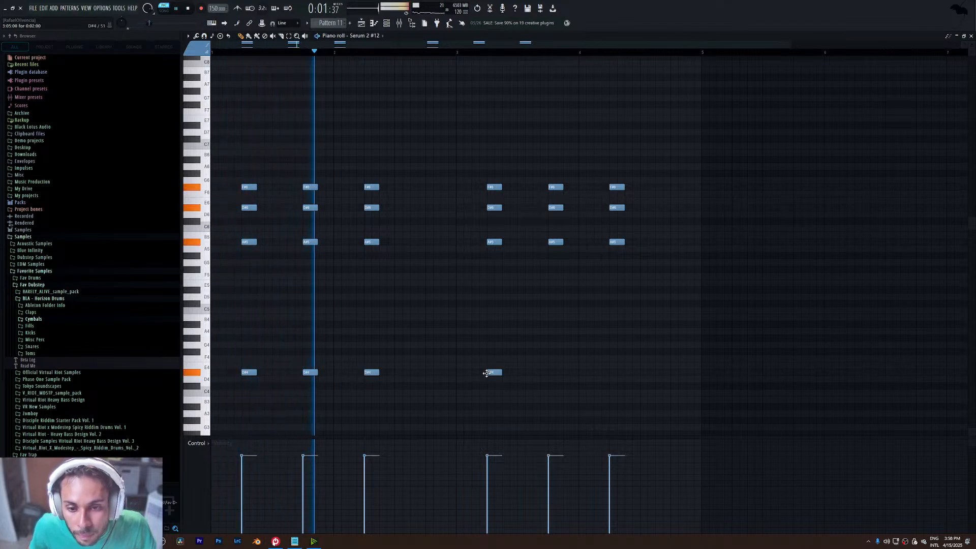
click(553, 373)
click(614, 373)
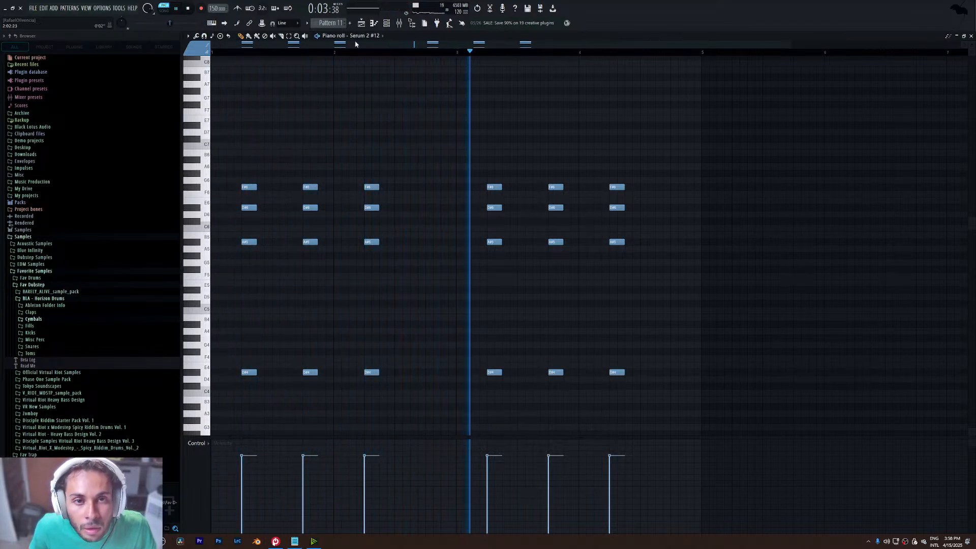
- Audition the piano chords within the full arrangement and return to their piano roll
click(362, 24)
key(l)
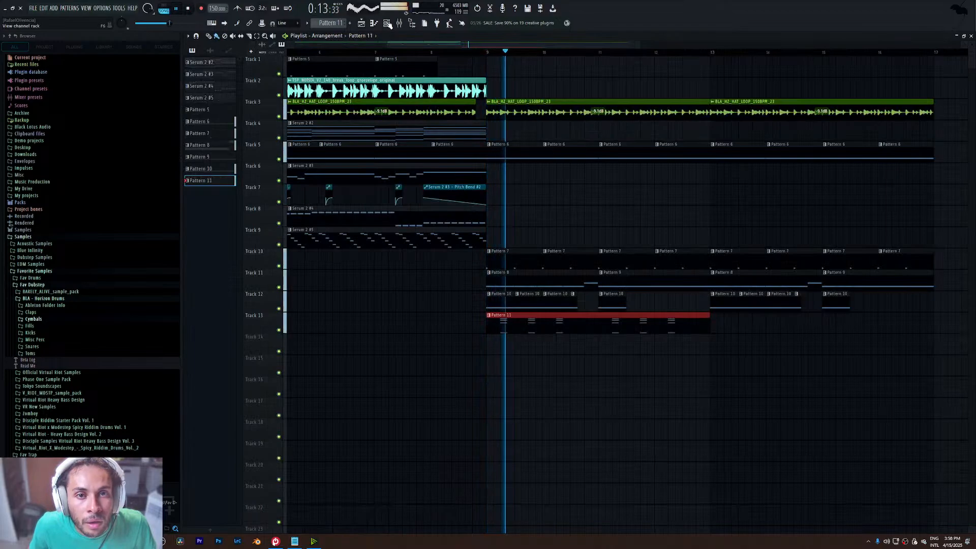
key(F6)
click(506, 267)
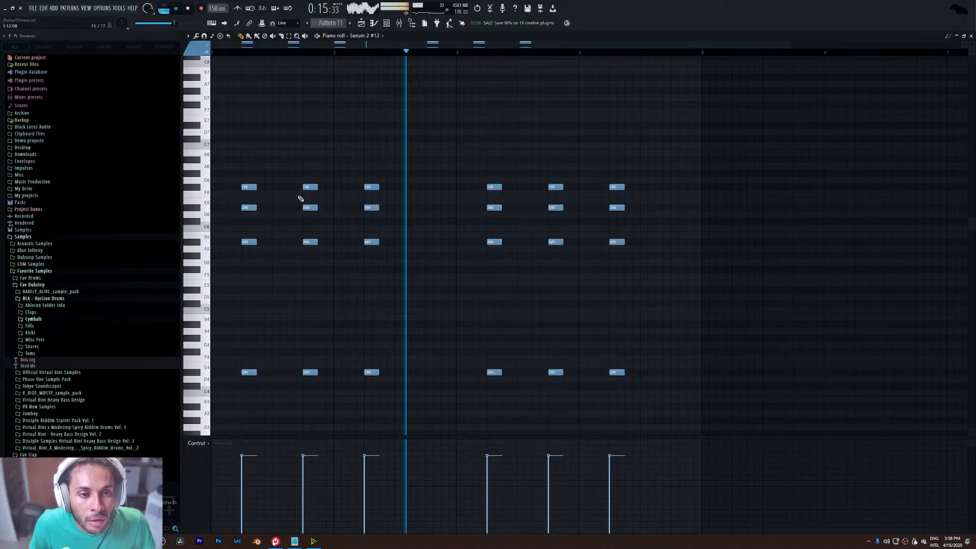
- Revoice the chords by raising the A#5 notes an octave, and lower all upper chord notes one octave
drag(646, 150, 267, 184)
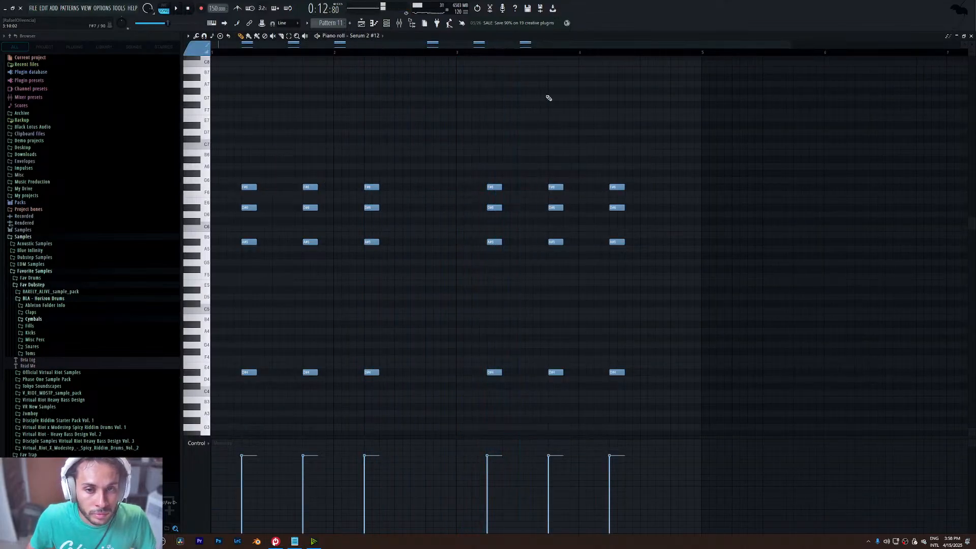
drag(656, 233, 193, 254)
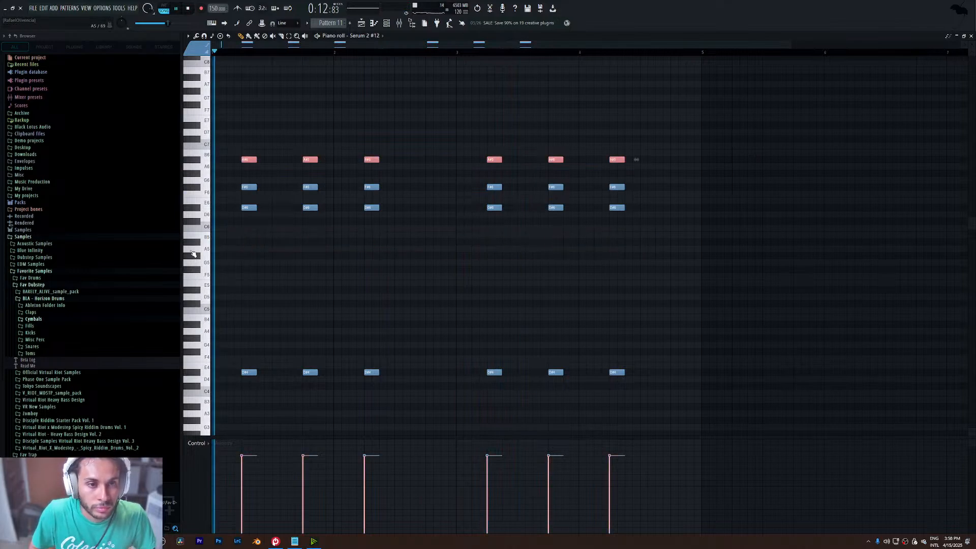
key(ctrl+Down)
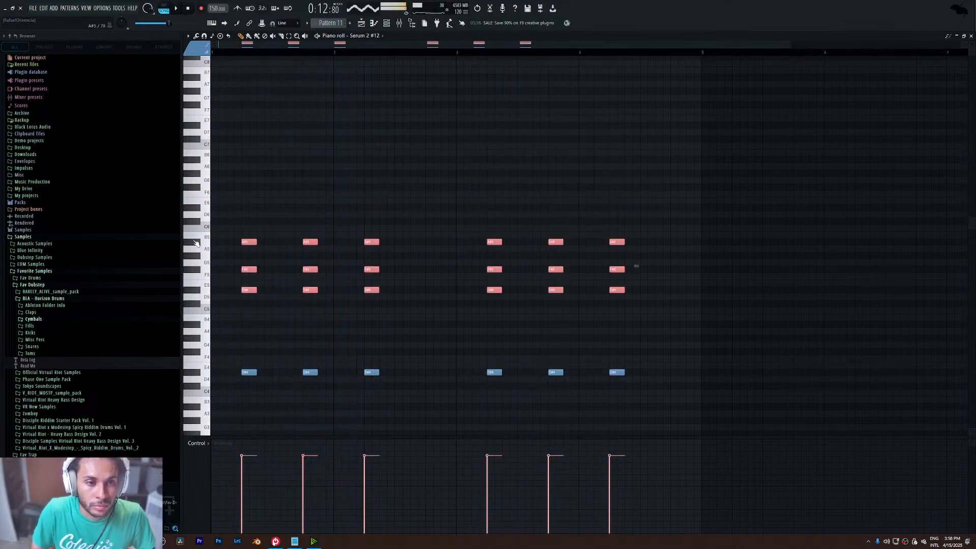
- Add a chord stab of C#4, C#5, F5 and G#5 on the last beat of bar 2
key(space)
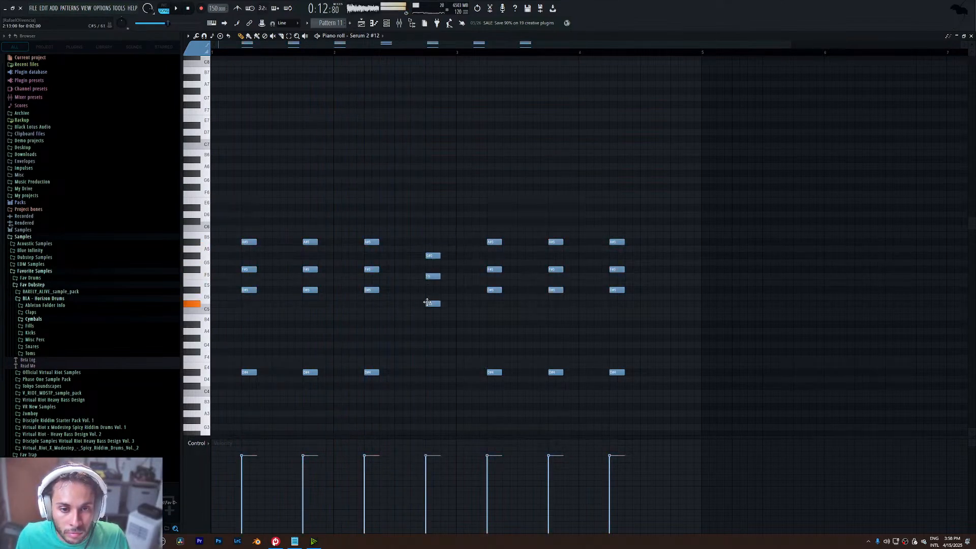
click(429, 386)
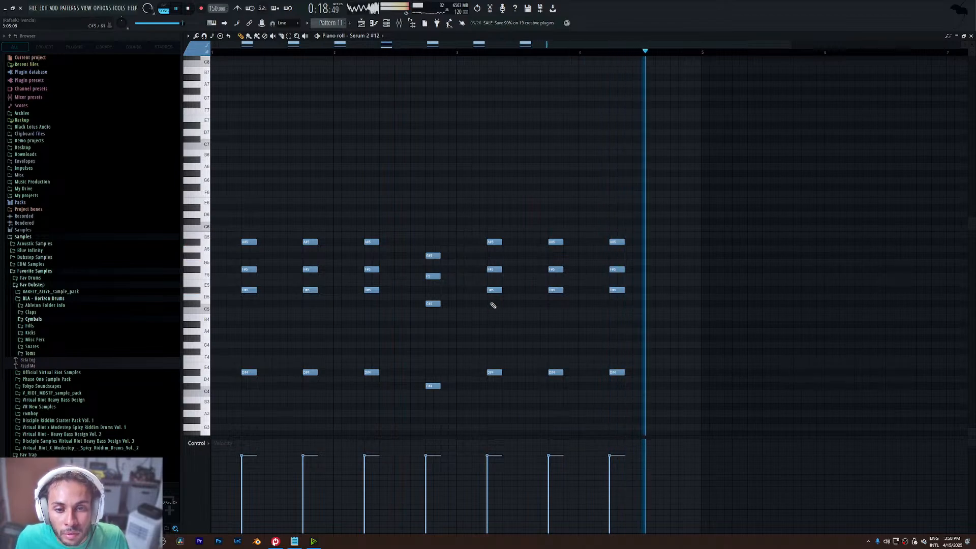
- Replace the stab on beat 2 of bar 4 with B3, D#5, F#5 and B5, and move its old bass note to C#4 on beat 4
drag(617, 244, 624, 347)
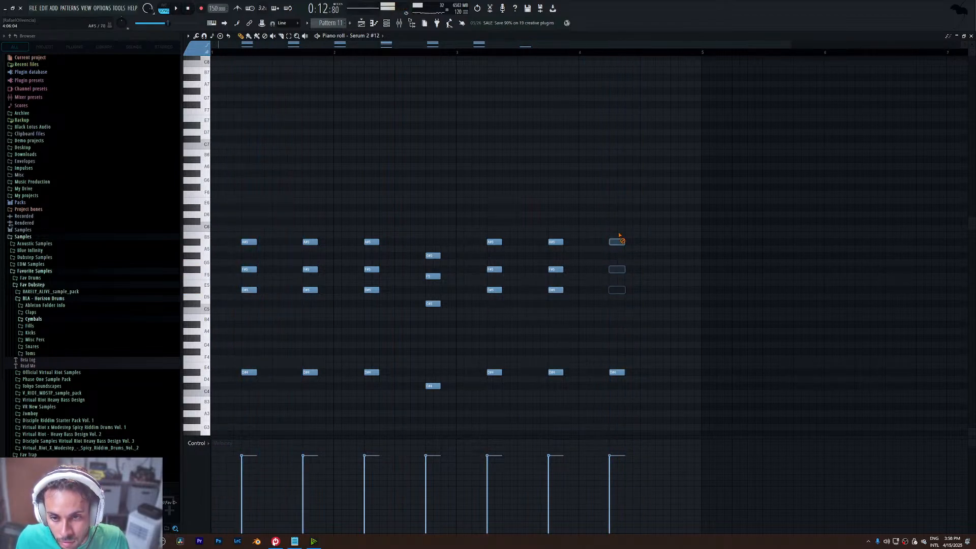
scroll(620, 365, down, 3)
click(613, 359)
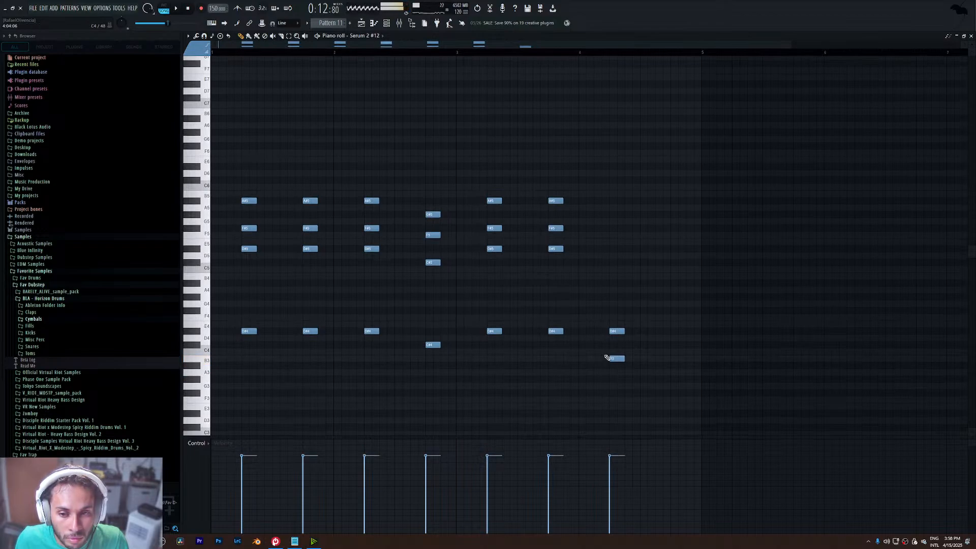
key(space)
drag(617, 331, 676, 346)
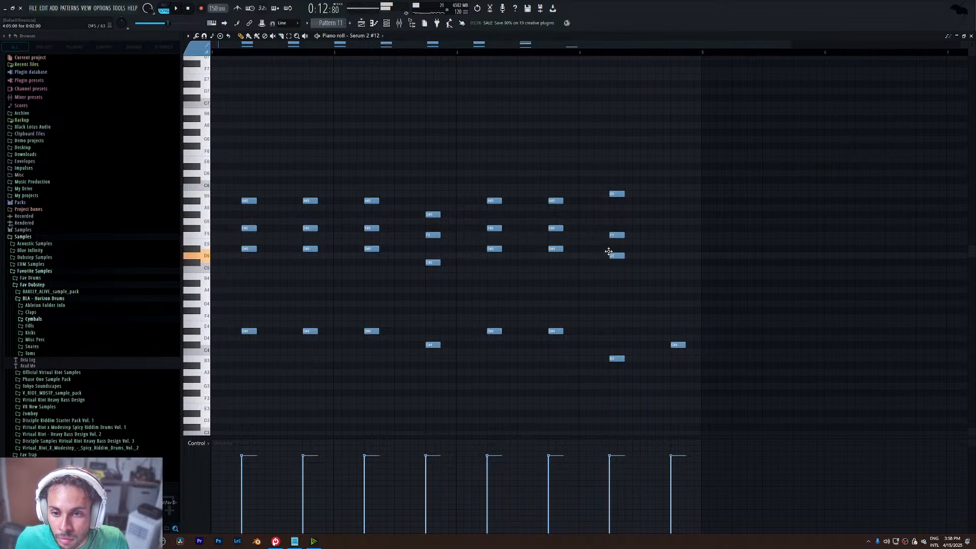
drag(609, 252, 614, 228)
- Complete the closing stab on the last beat of bar 4 with C#5, F5 and G#5 above its C#4
click(662, 202)
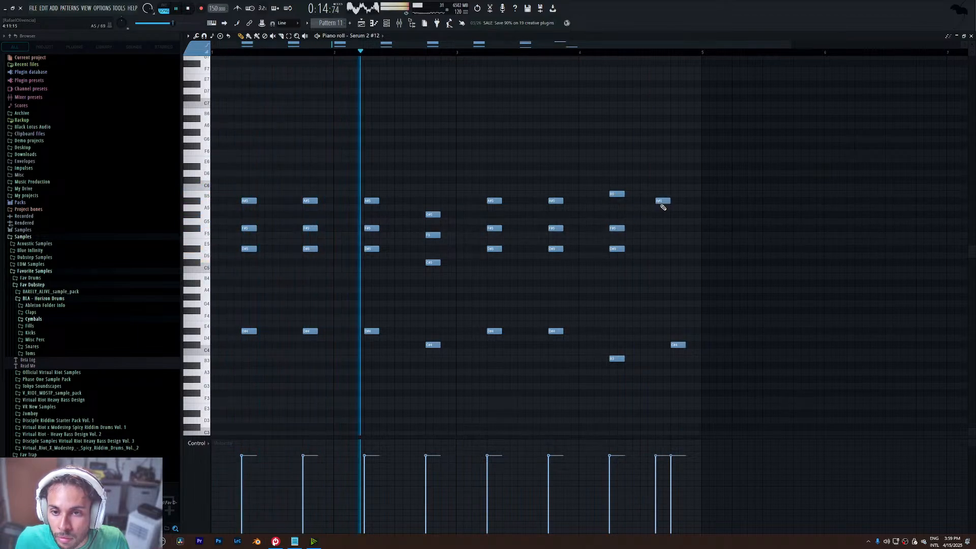
drag(664, 208, 648, 221)
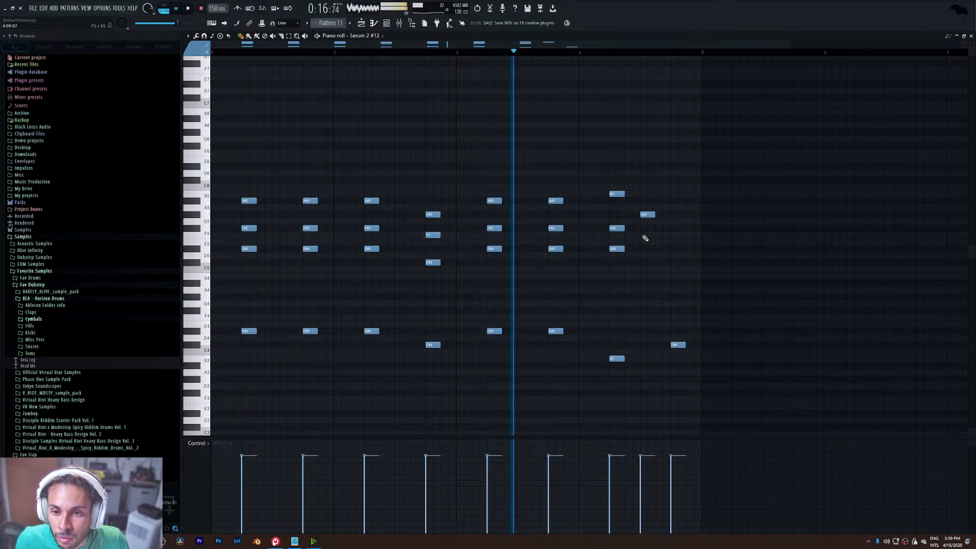
click(647, 236)
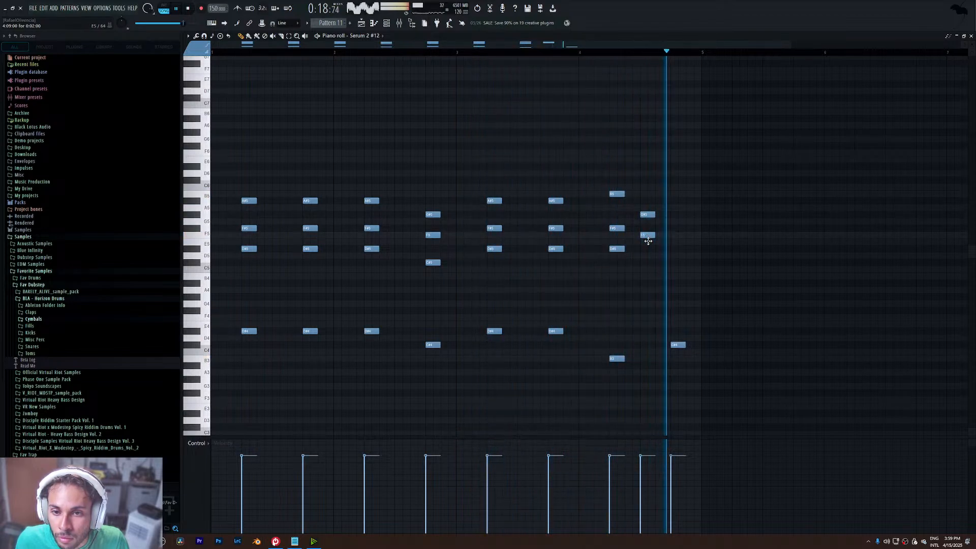
drag(641, 209, 675, 239)
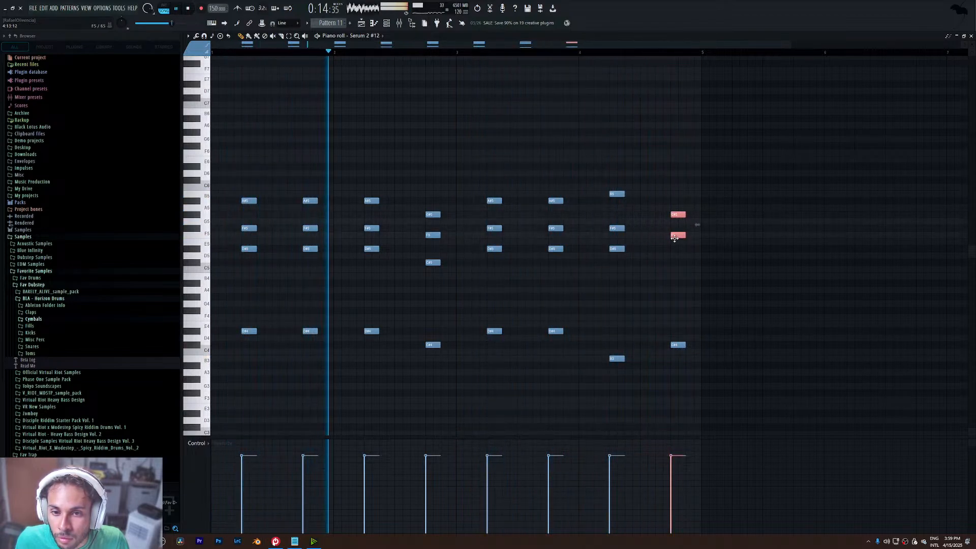
click(676, 263)
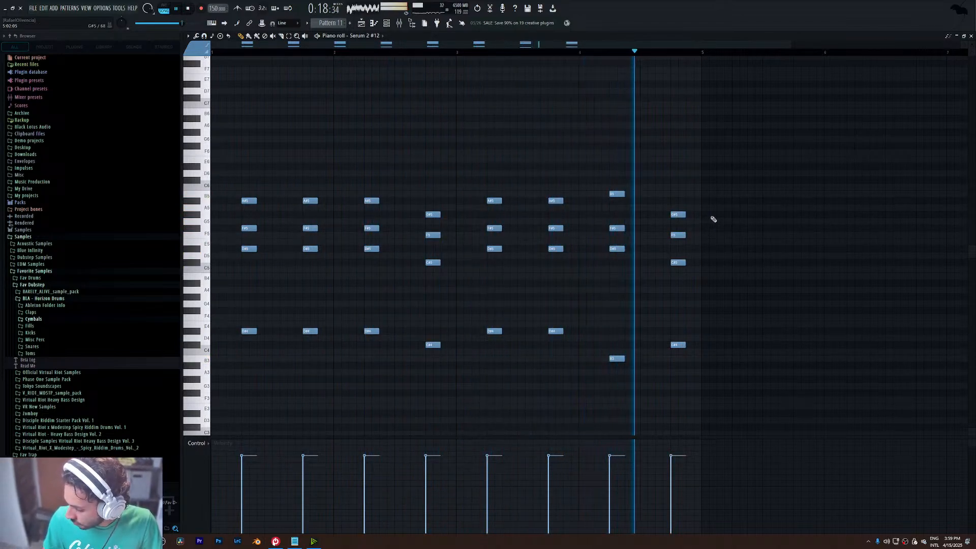
- Place a second Pattern 11 clip at bar 13 and assign Serum 2 #12 to mixer track 15
click(361, 24)
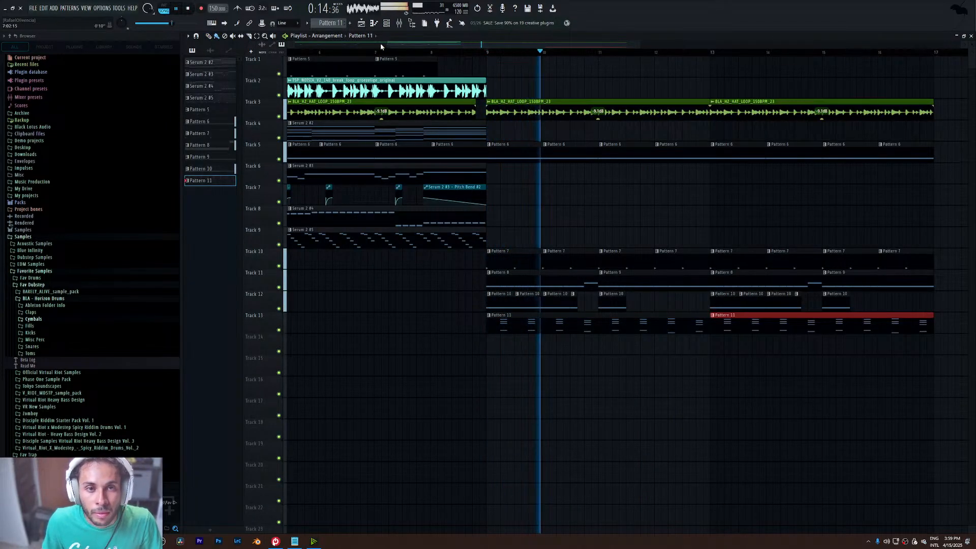
click(386, 24)
click(435, 271)
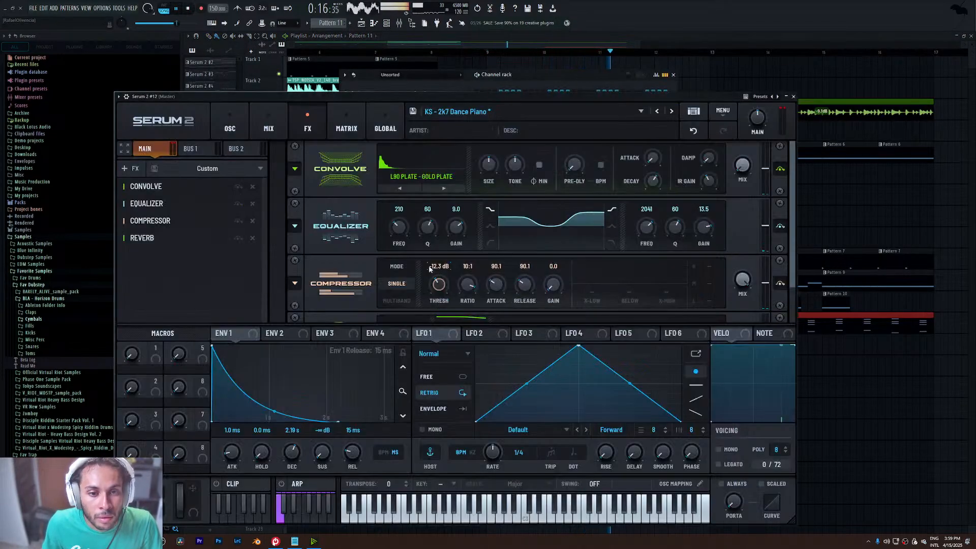
click(119, 96)
click(785, 115)
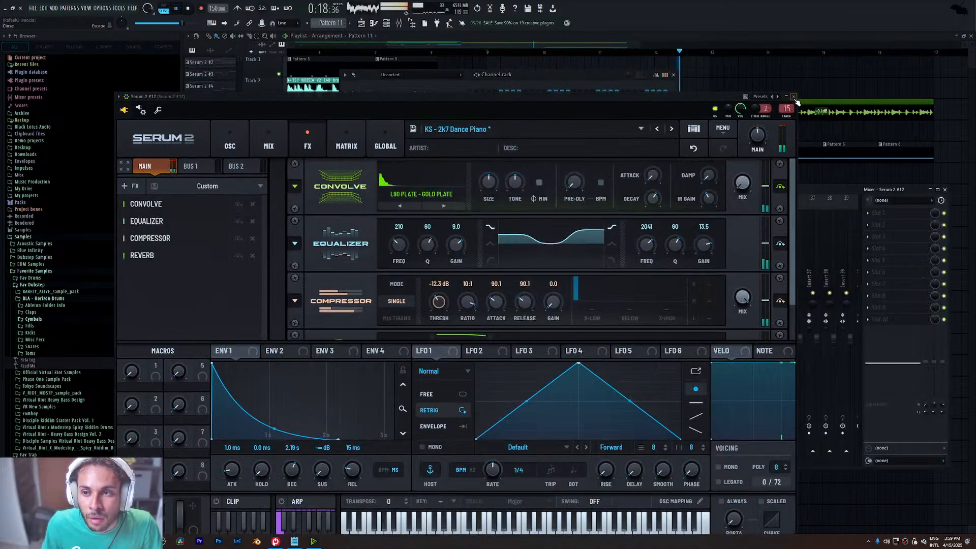
- Lower the Serum 2 #12 mixer fader and route its track only to SIDECHAIN, then audition the section
drag(447, 338, 447, 376)
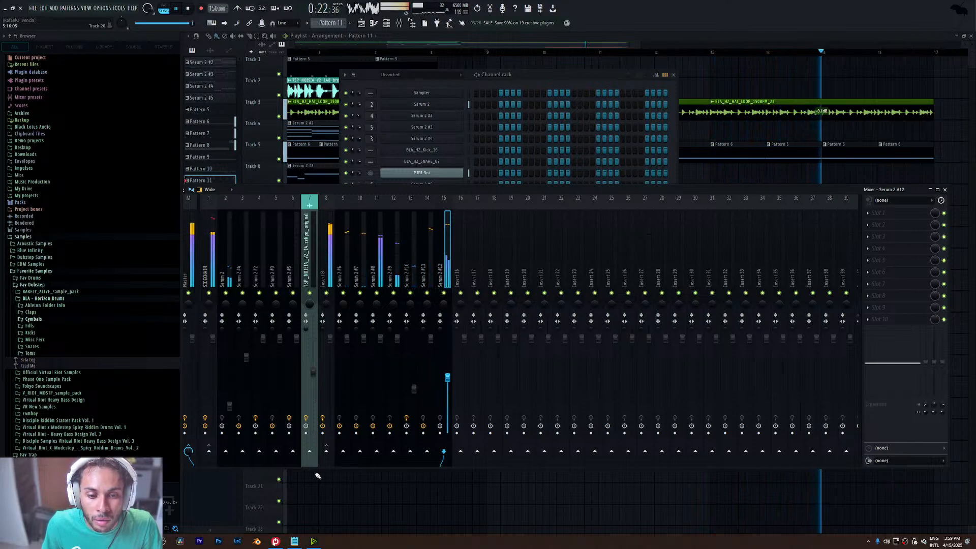
right_click(209, 451)
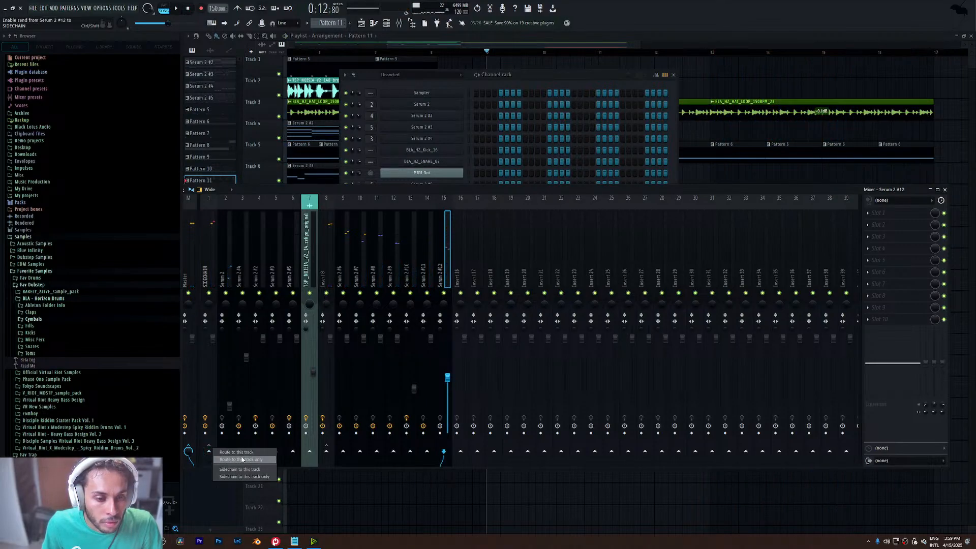
click(246, 461)
key(space)
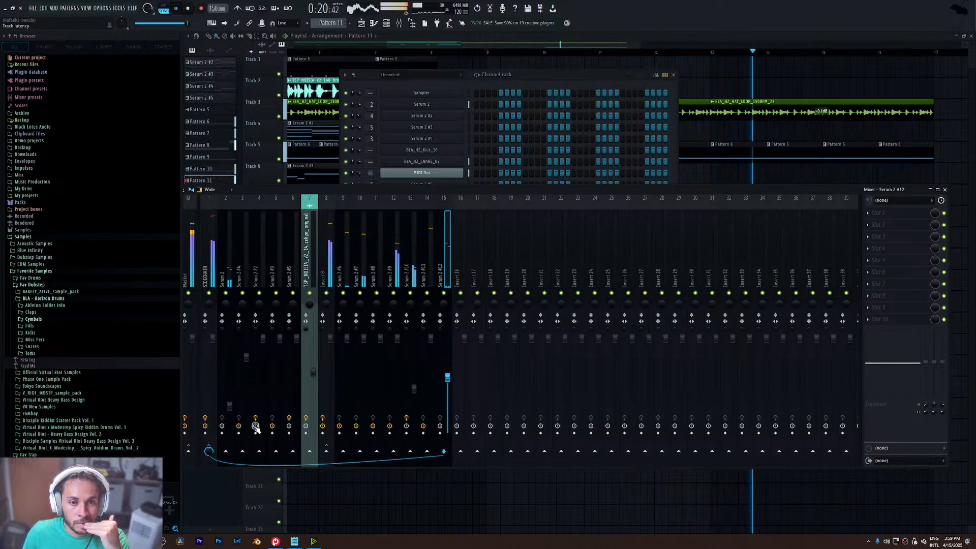
- Load ValhallaRoom into the fourth effect slot of mixer track Insert 8
click(330, 269)
key(space)
click(896, 249)
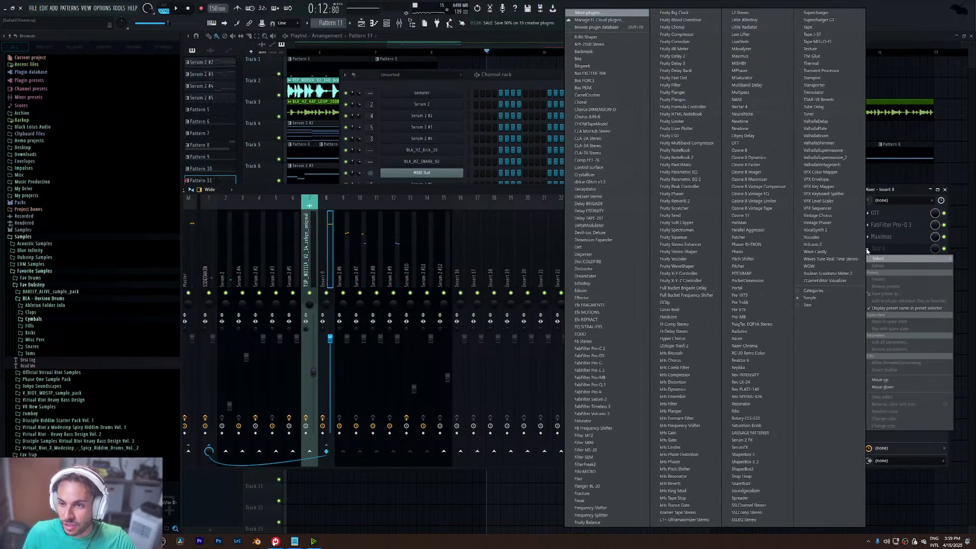
click(819, 136)
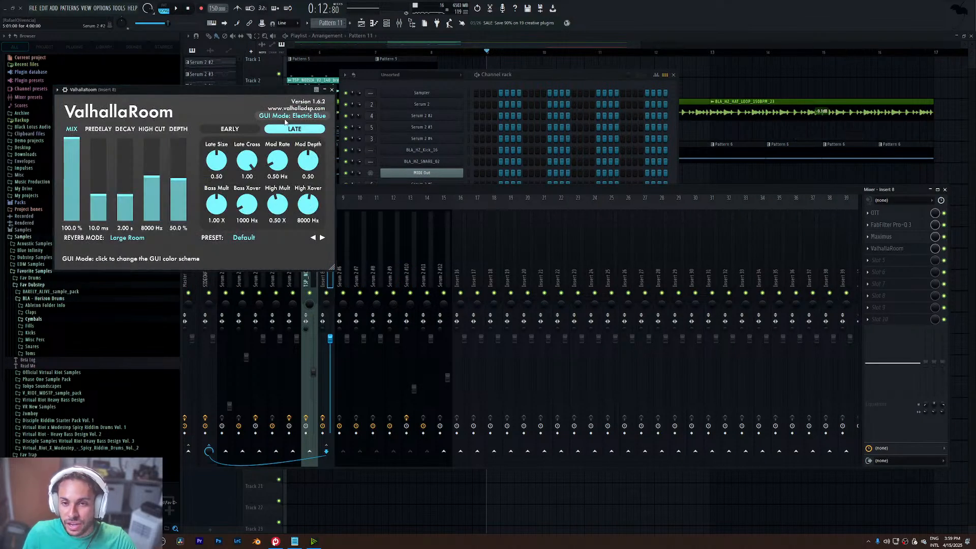
- Set ValhallaRoom's predelay to 0.0 ms and its decay to 0.46 s
drag(169, 89, 443, 175)
key(space)
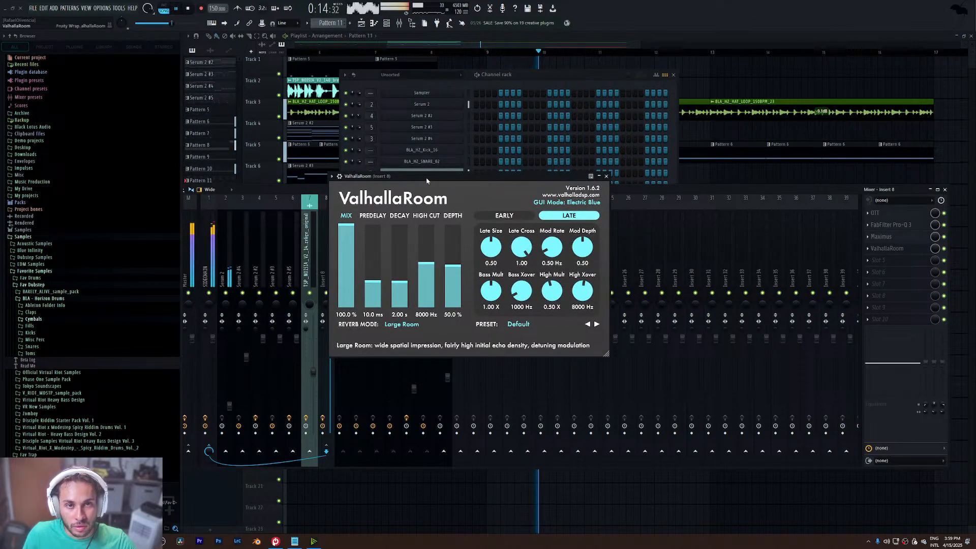
key(space)
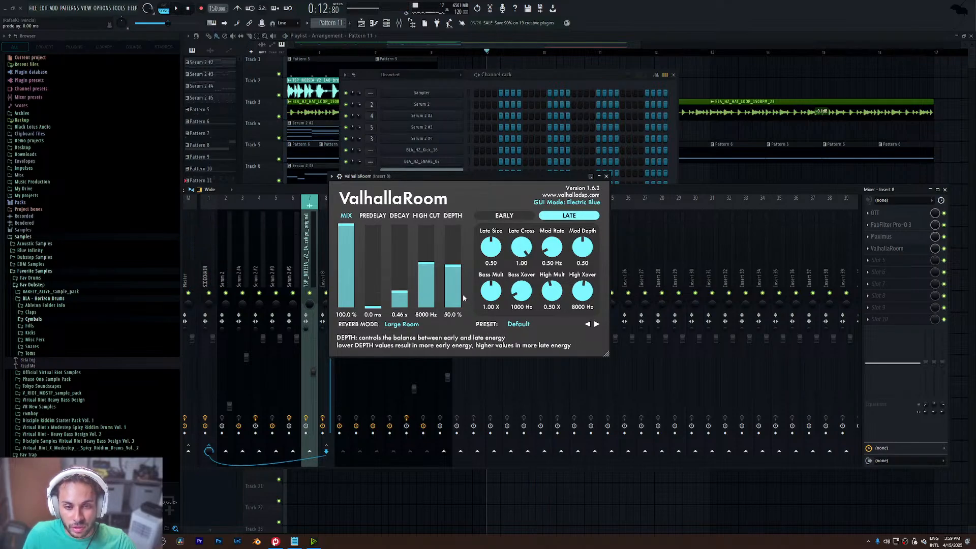
- Set ValhallaRoom's mix to 5.5% while auditioning the section, and close the plugin
drag(414, 177, 414, 171)
key(space)
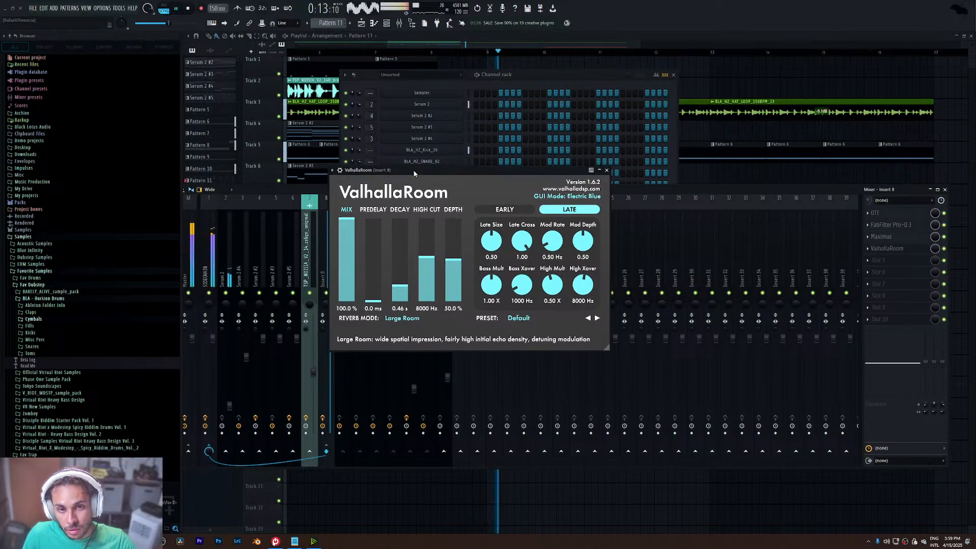
key(space)
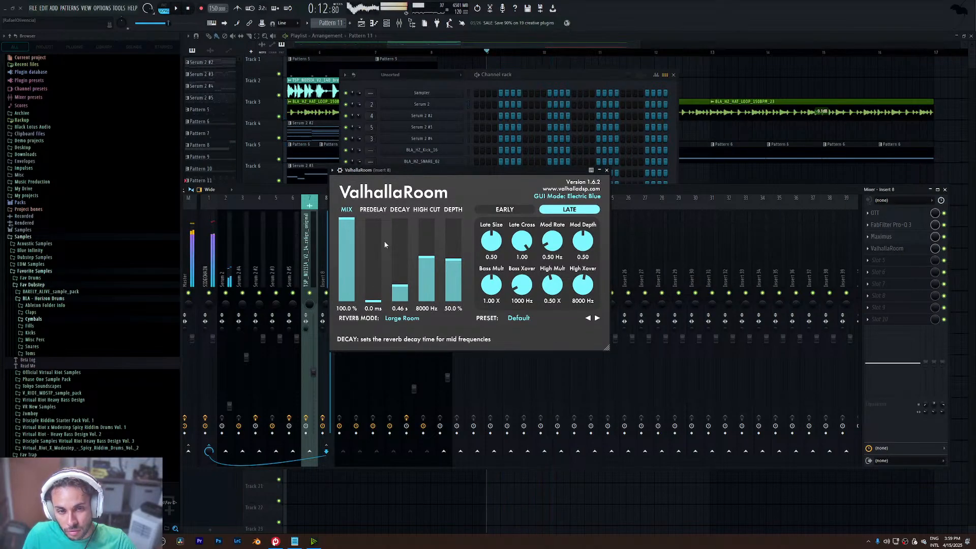
drag(349, 239, 355, 292)
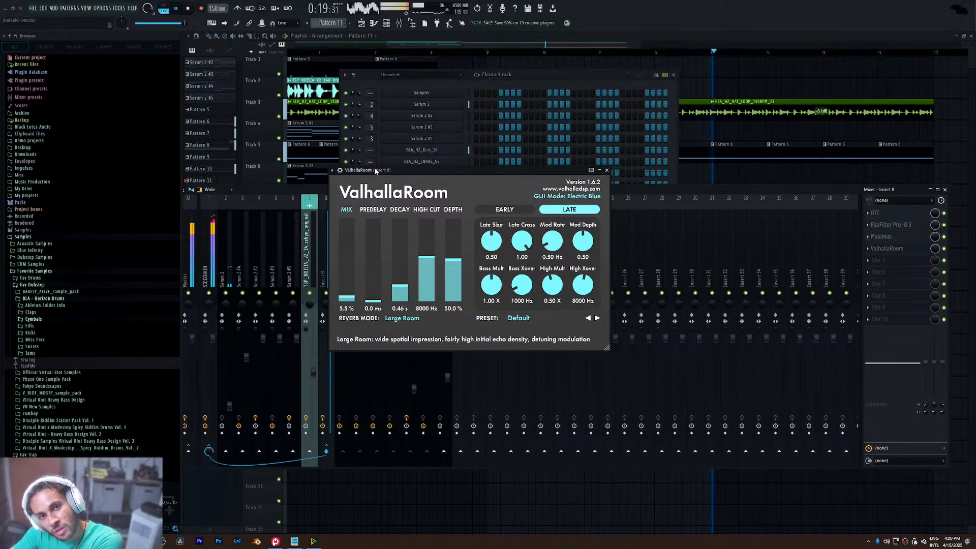
key(space)
click(607, 171)
- Play the arrangement from the opening bars through the new section to review the whole track
drag(388, 47, 295, 47)
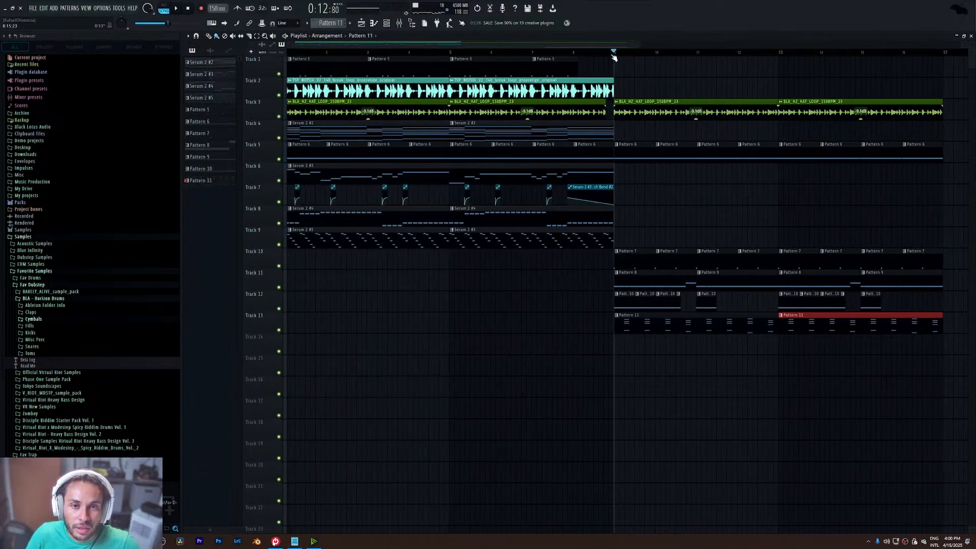
drag(640, 46, 966, 45)
click(304, 53)
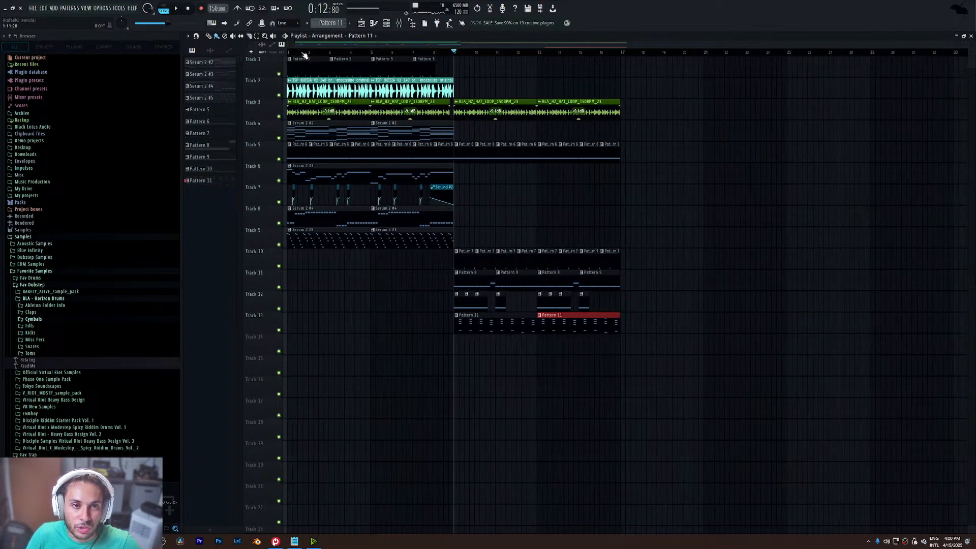
key(space)
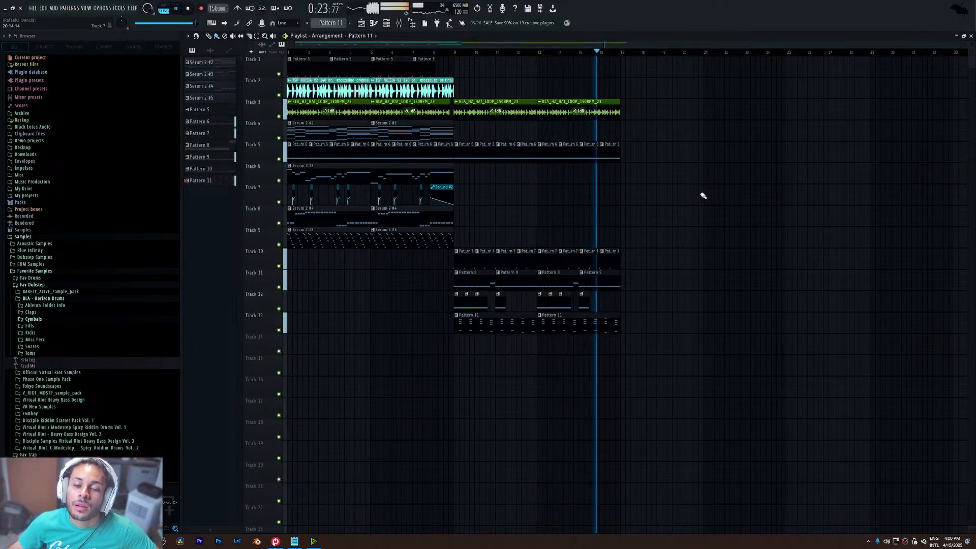
key(space)
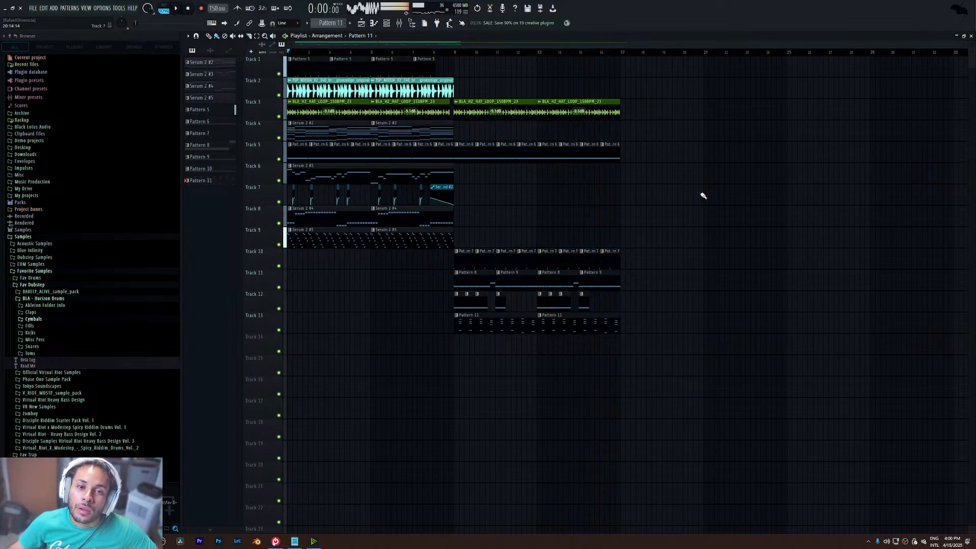
- Save the project as "stream melody track" in the 2025 folder inside Projects > SoundKiller, skipping creation of a new project folder
key(ctrl+s)
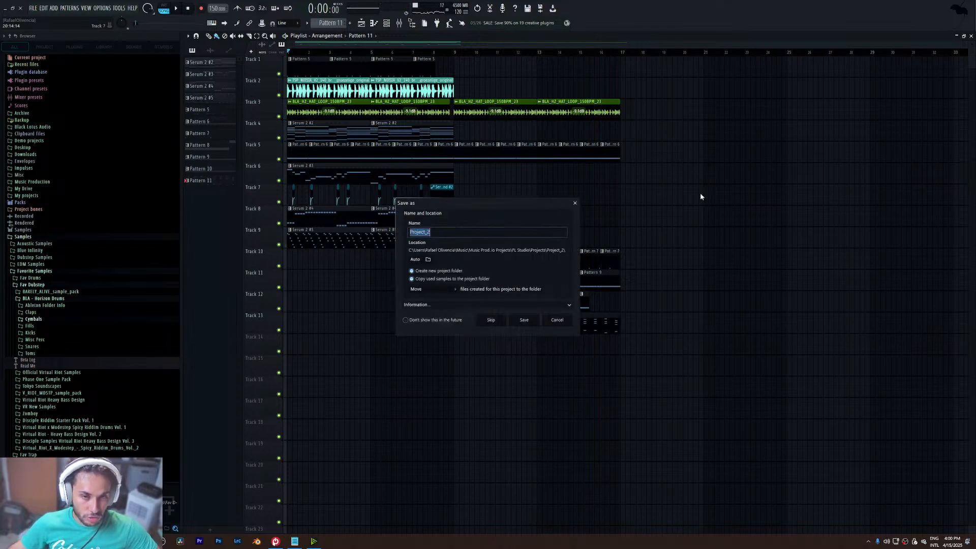
click(490, 319)
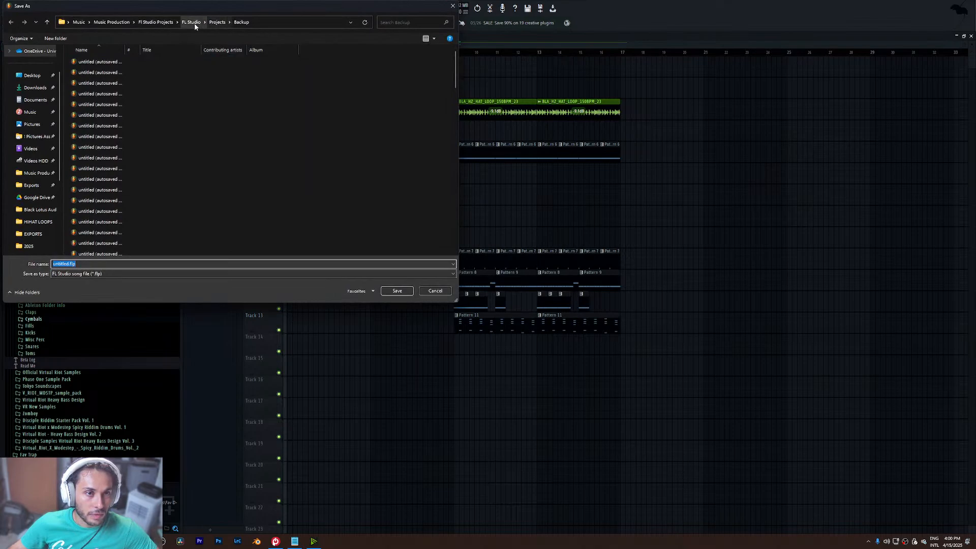
click(217, 22)
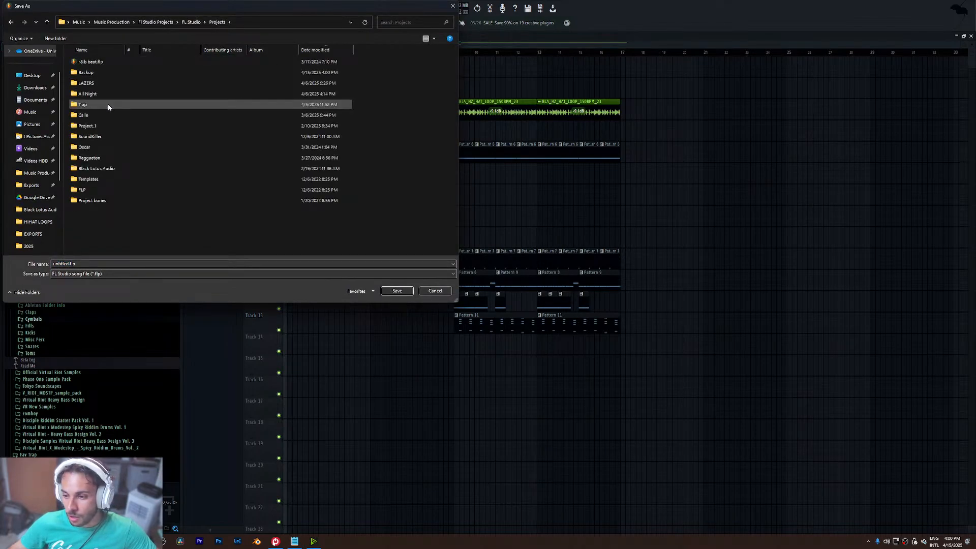
double_click(119, 135)
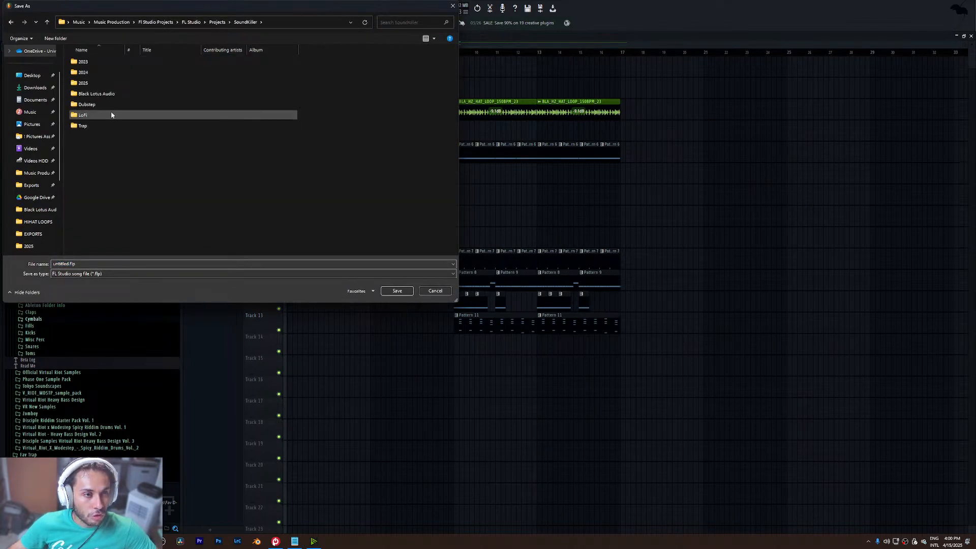
double_click(101, 83)
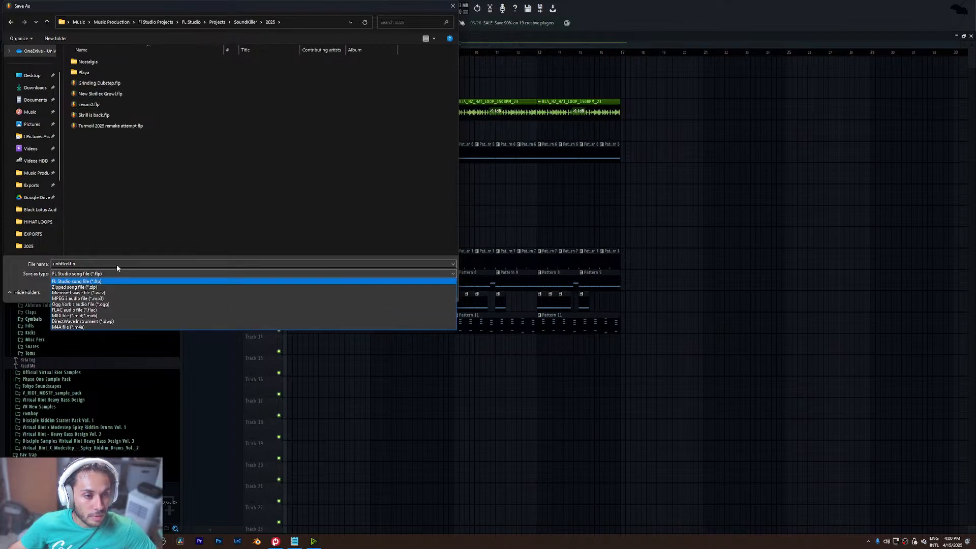
double_click(117, 264)
text(stream melody track)
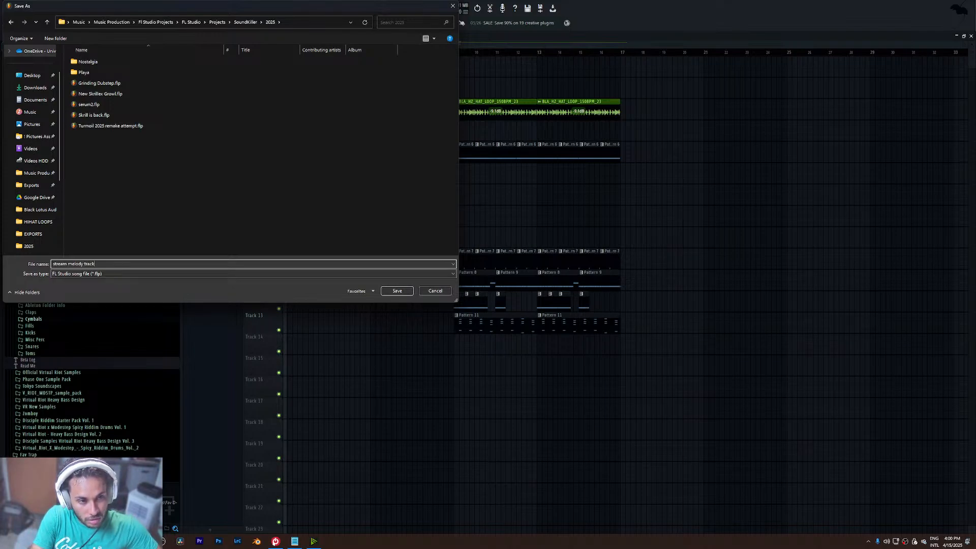
key(Return)
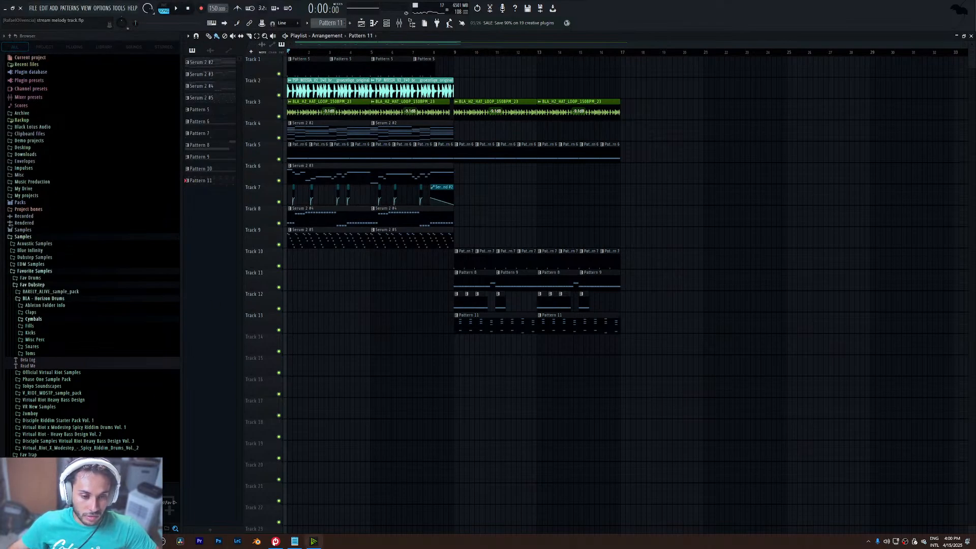
- Switch to OBS and change the live stream to Scene 2
click(915, 545)
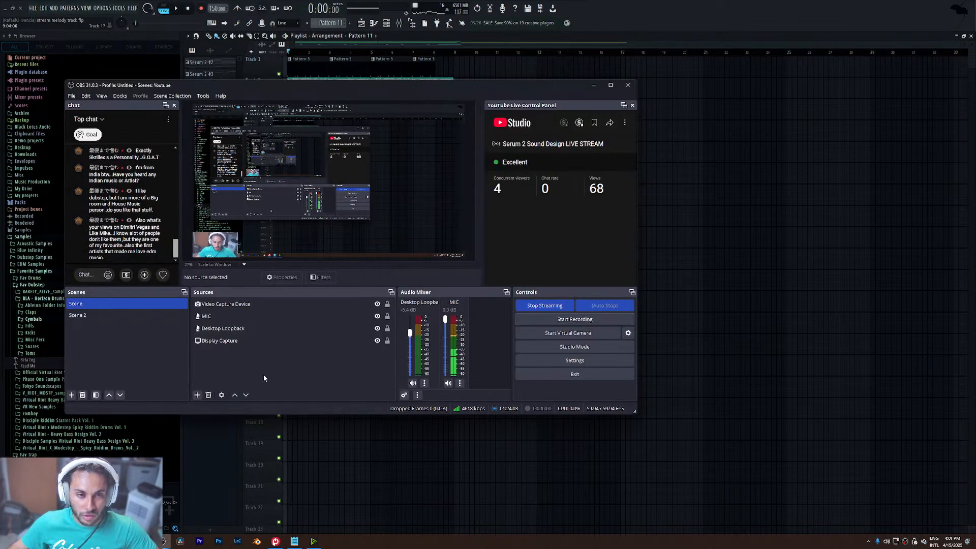
click(102, 316)
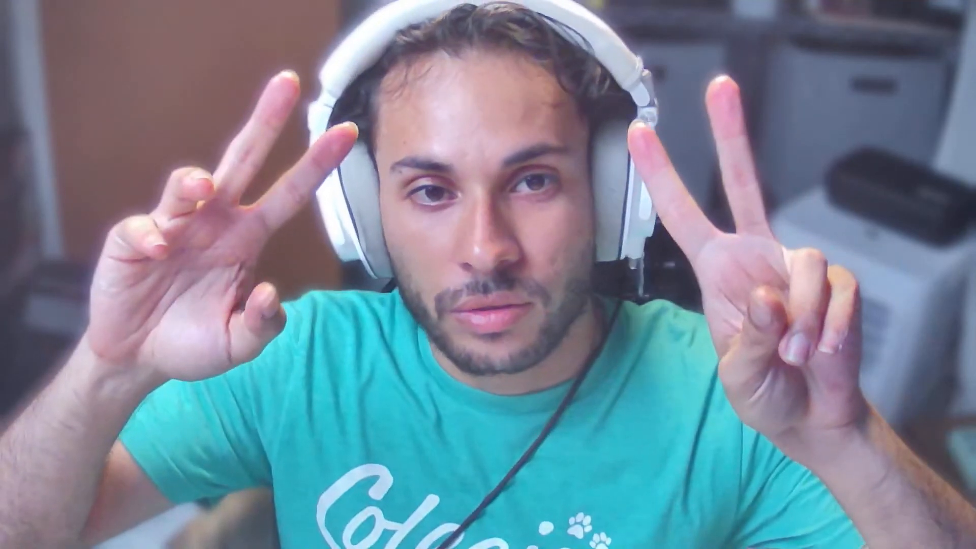